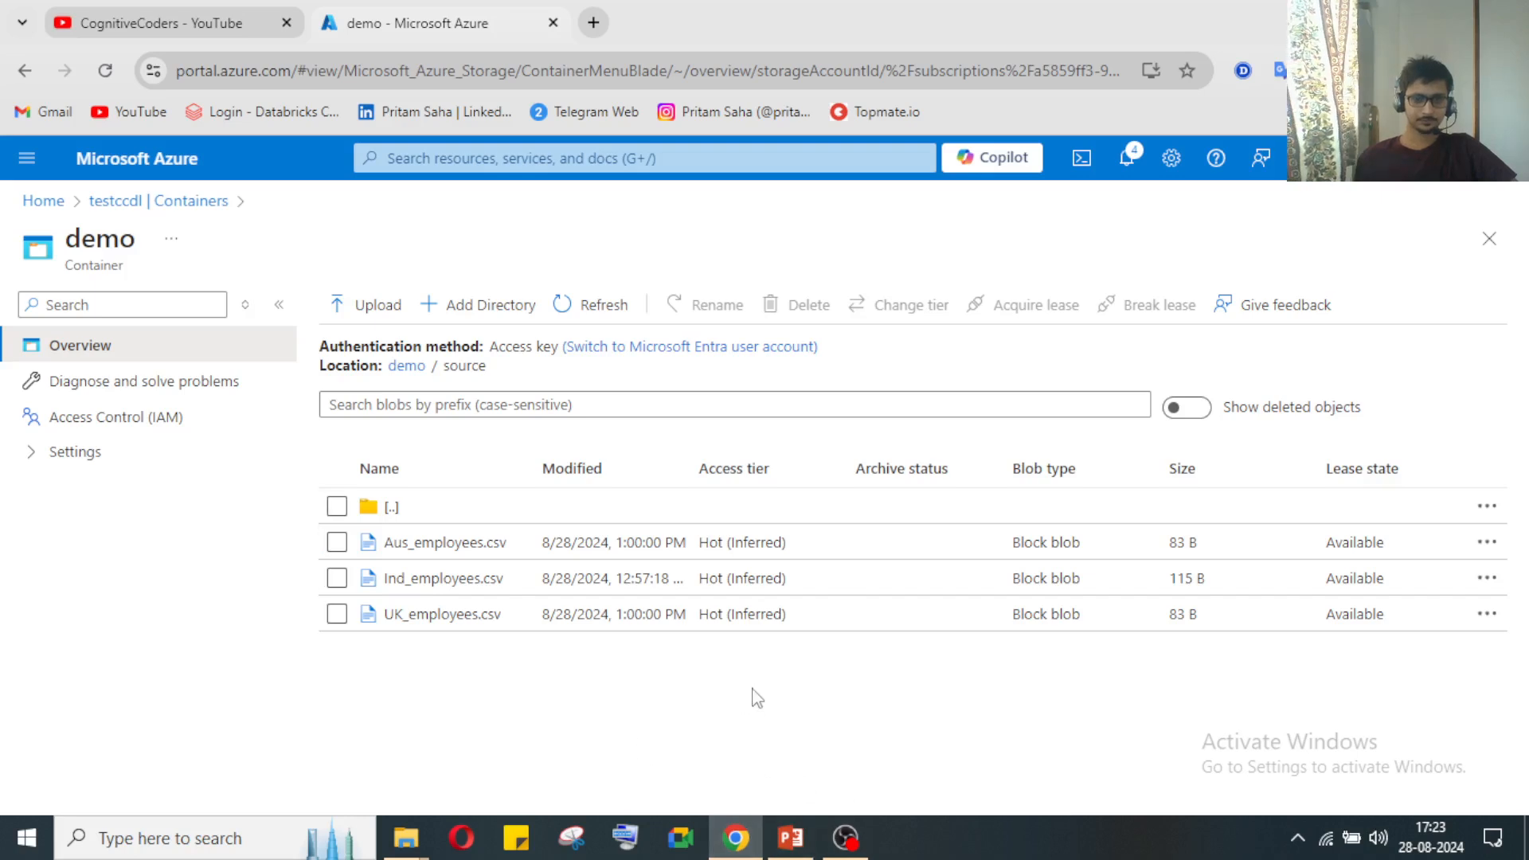
Step: Open the adf-cctest data factory from the Azure home page and launch its Azure Data Factory Studio
right_click(428, 28)
click(46, 202)
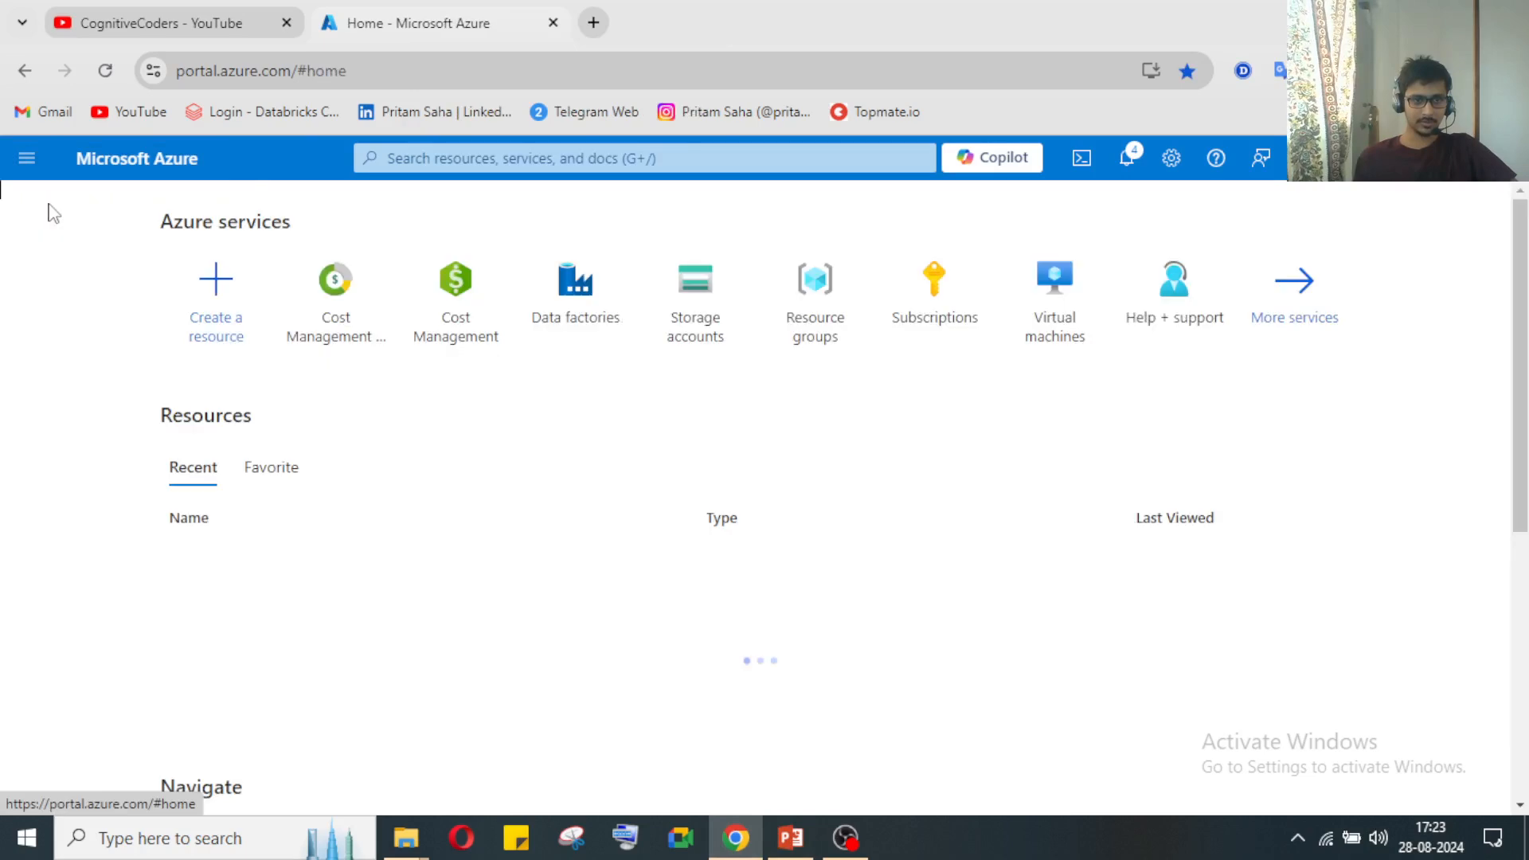
click(577, 318)
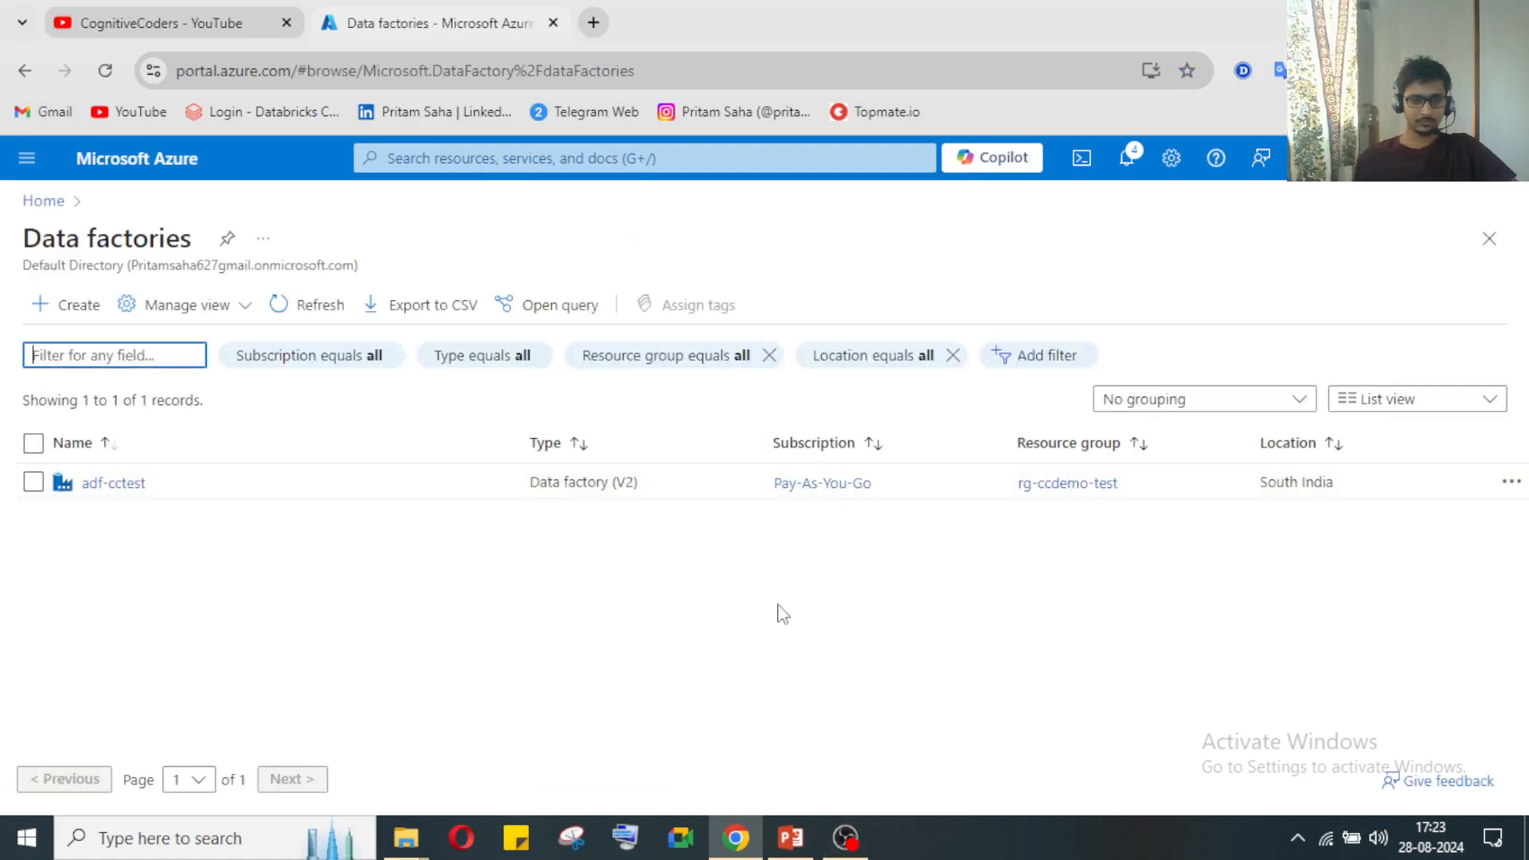
click(104, 486)
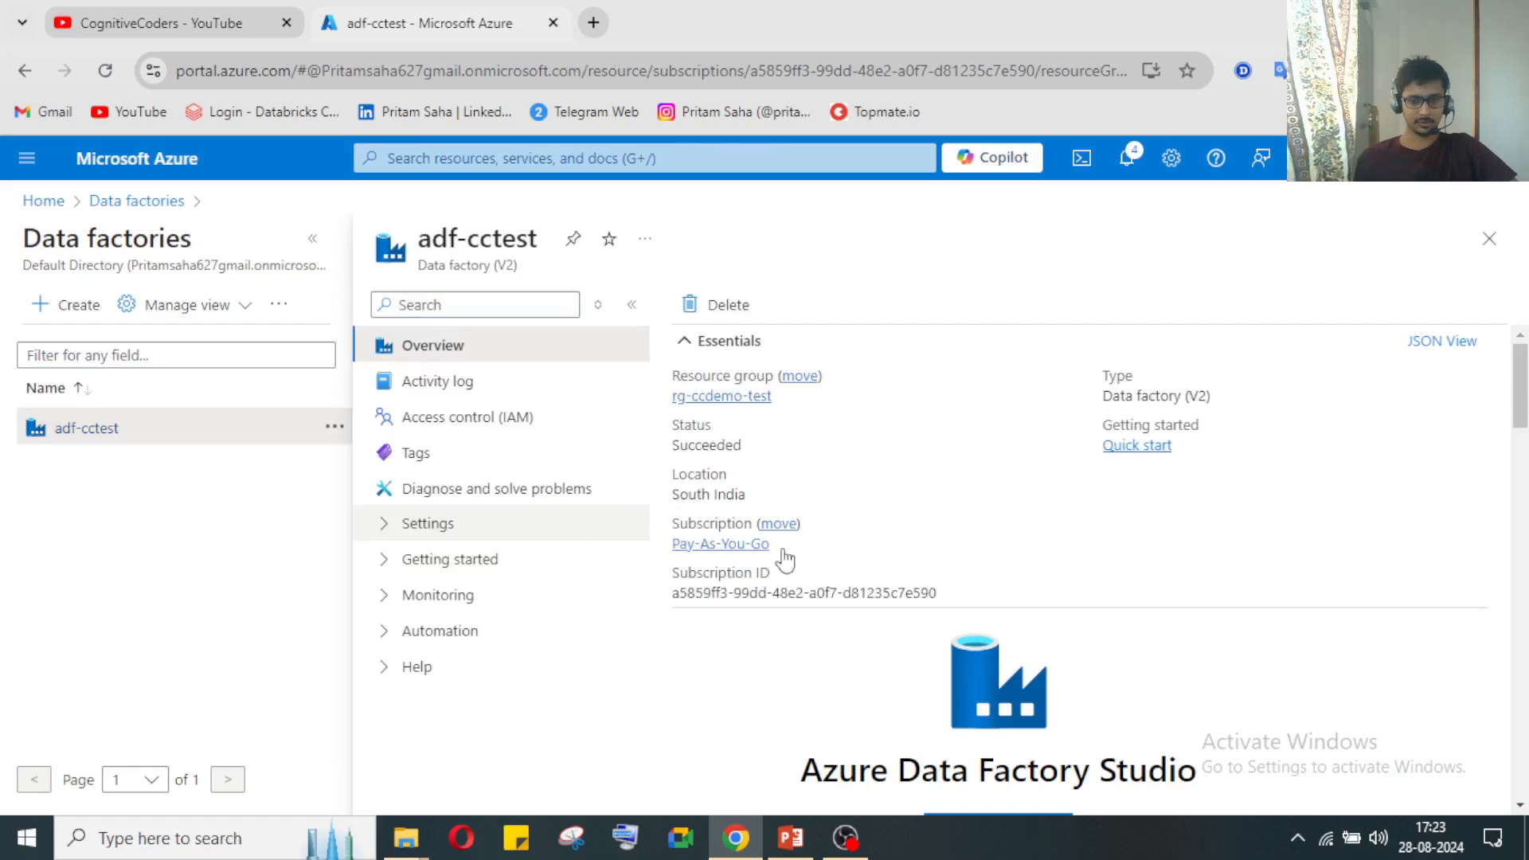
scroll(879, 568, down, 3)
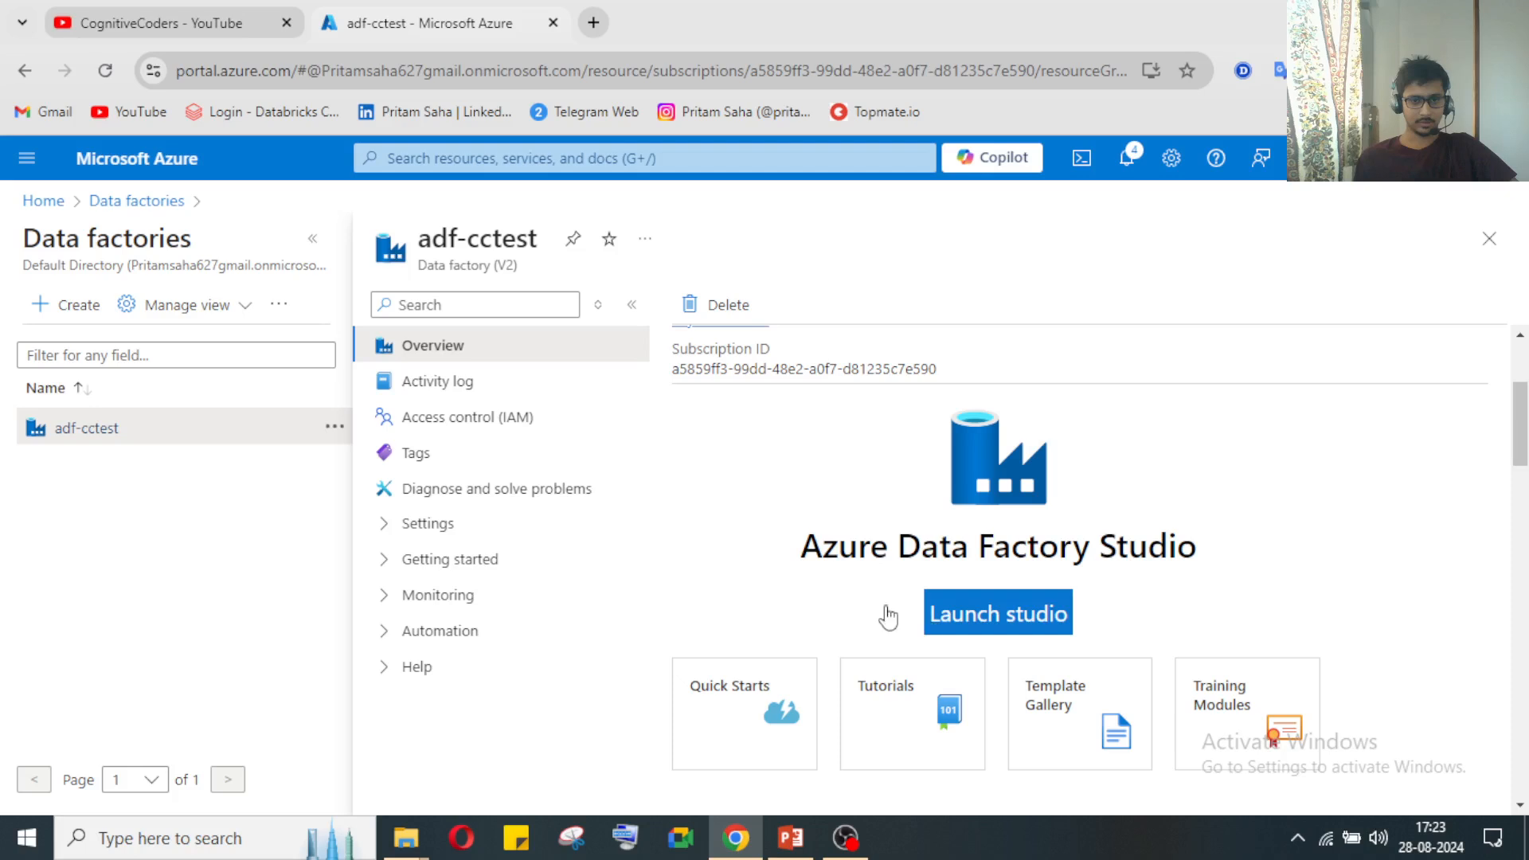
click(979, 621)
Step: Return to the Azure portal, open the testccdl storage account's demo container and browse its source folder
click(447, 24)
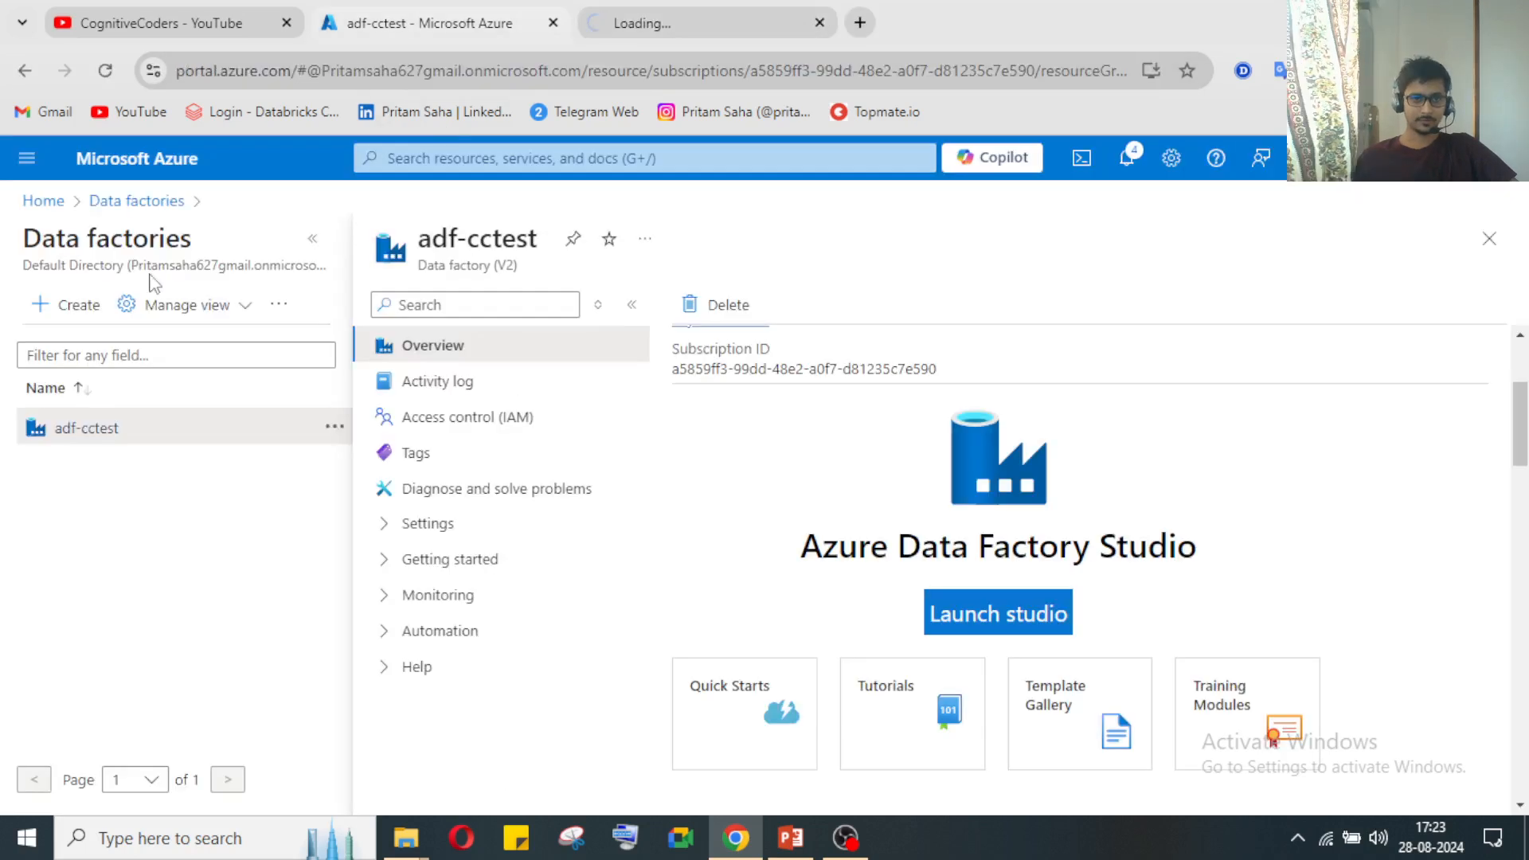
click(37, 201)
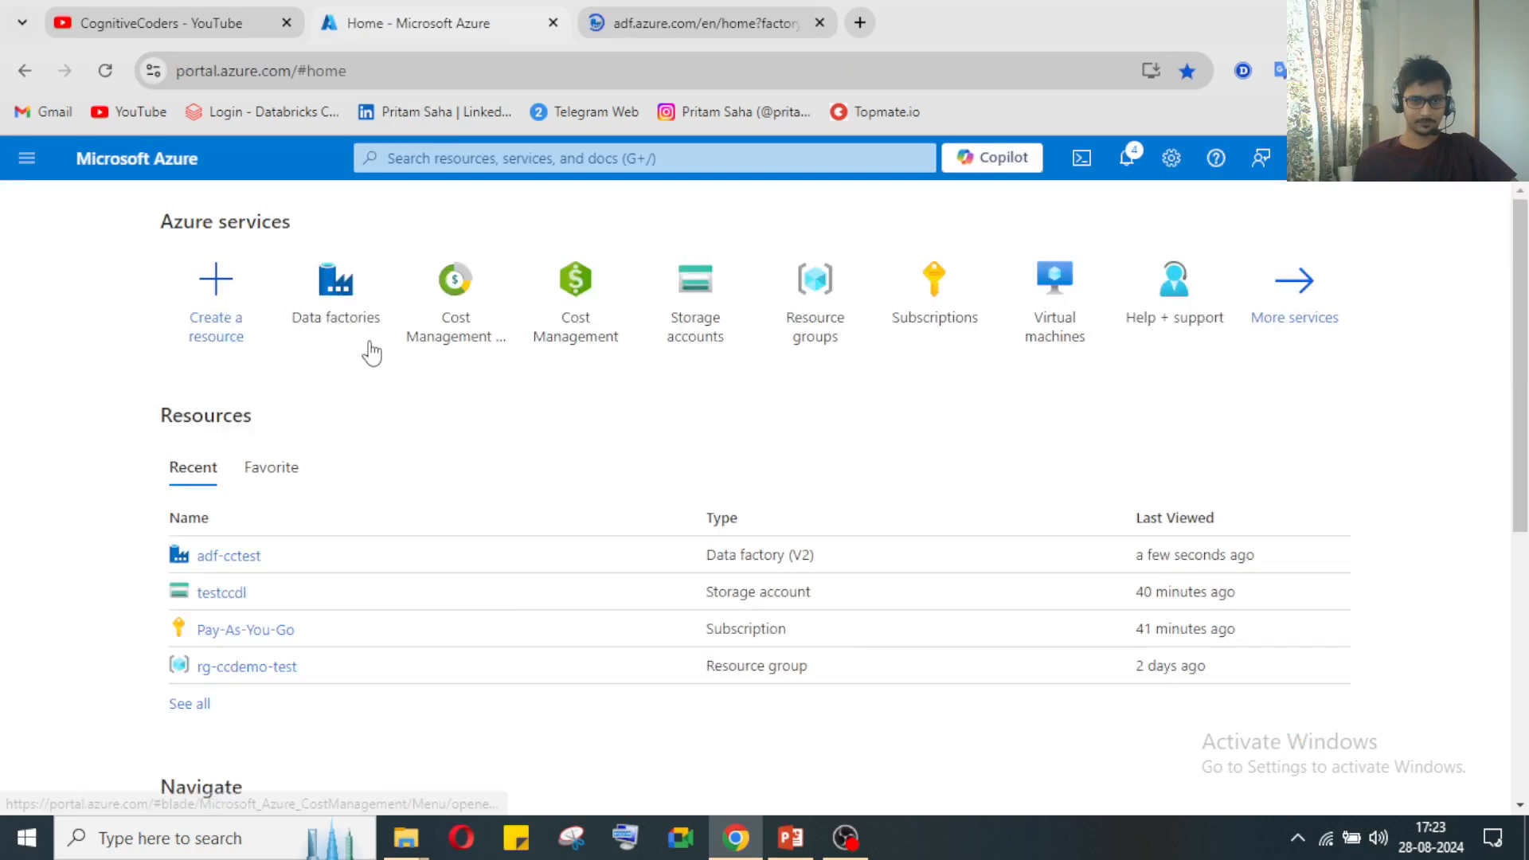
click(684, 326)
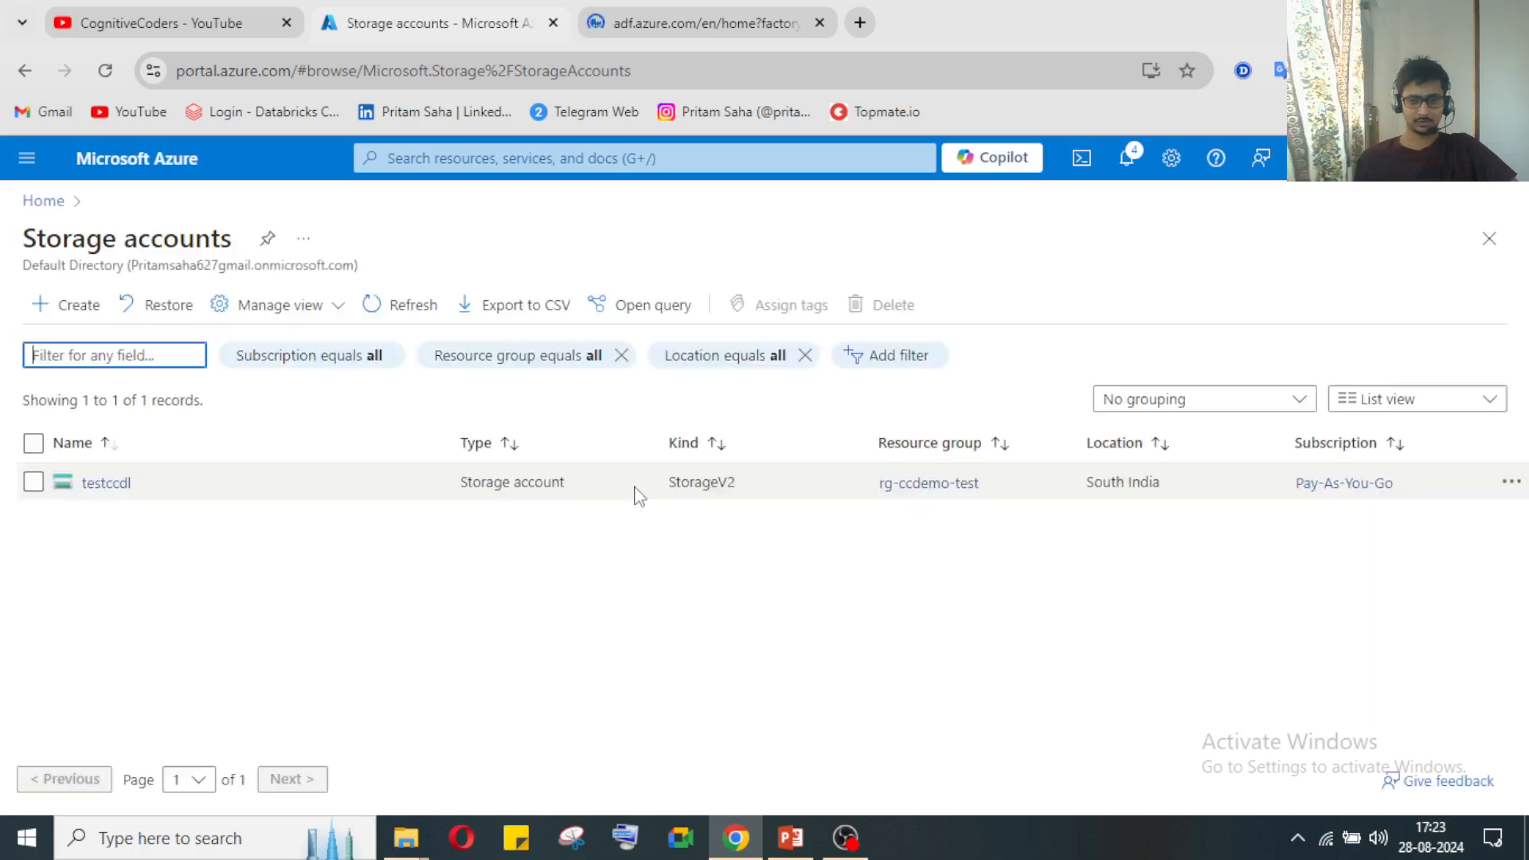
click(263, 488)
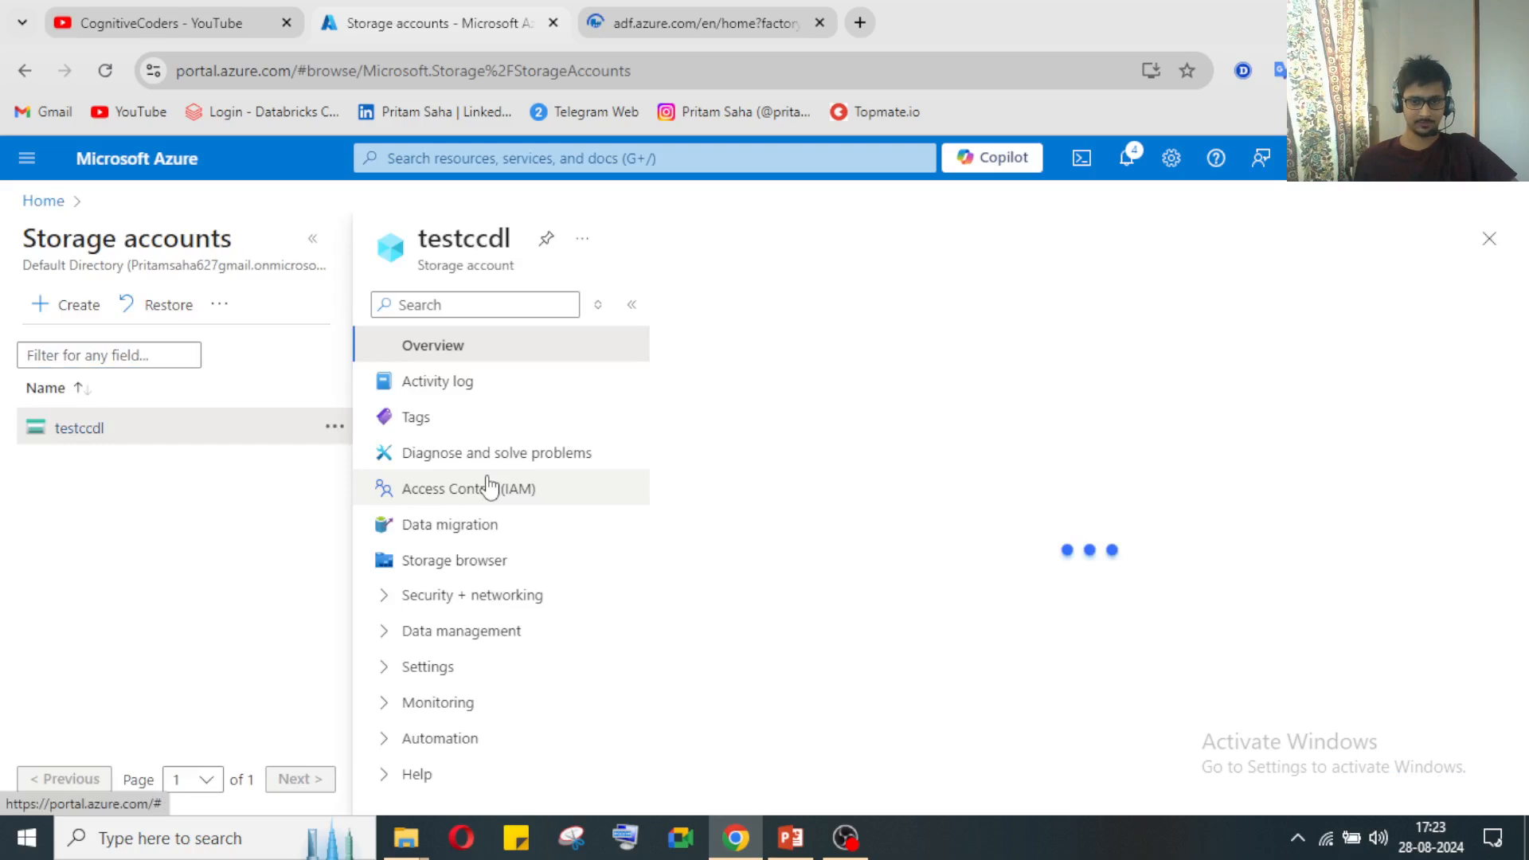
click(442, 673)
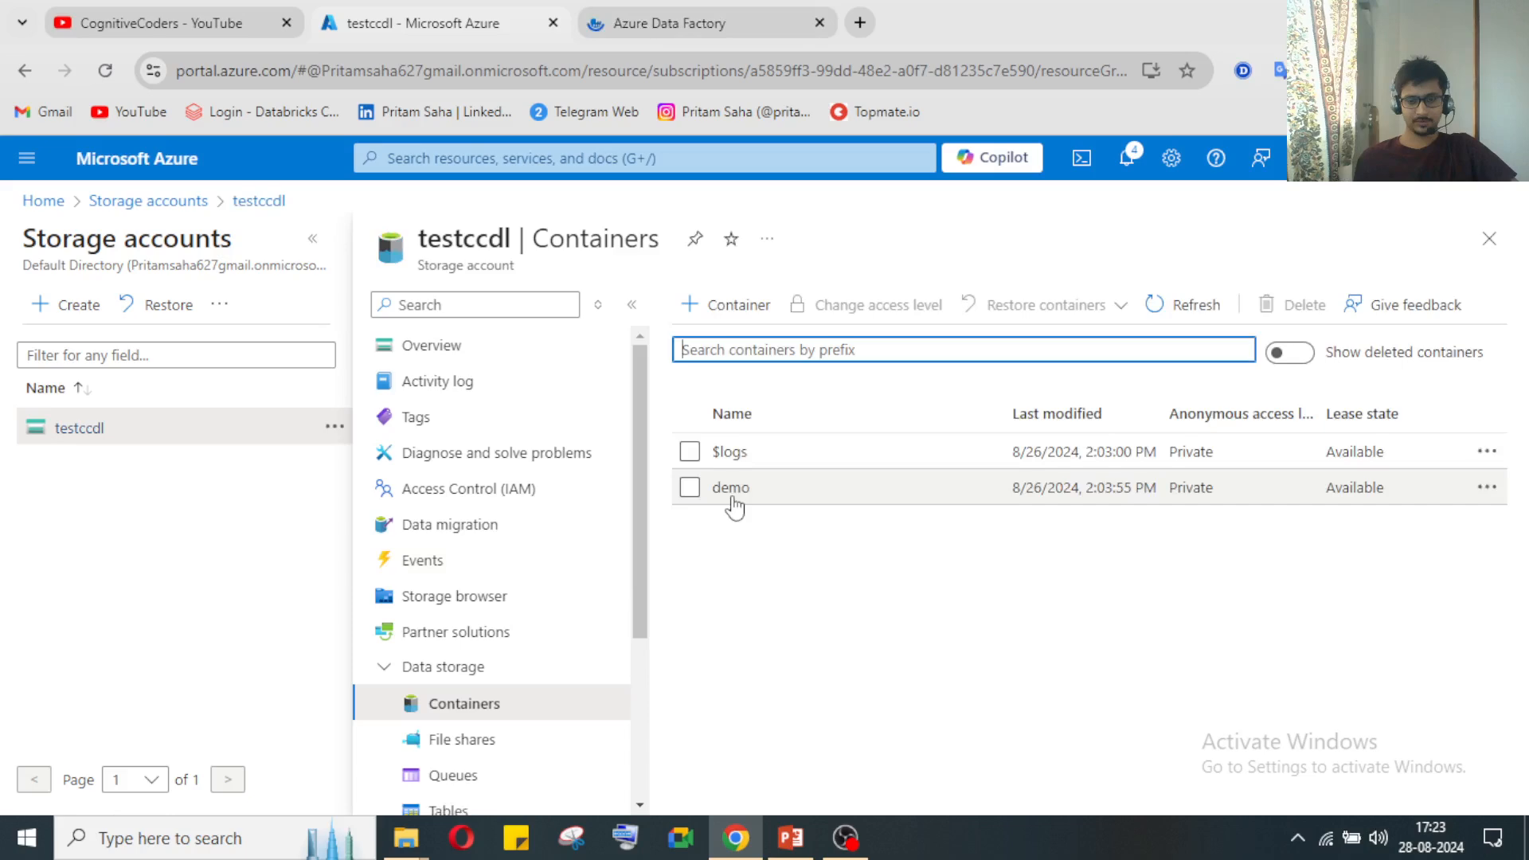
click(734, 506)
click(430, 542)
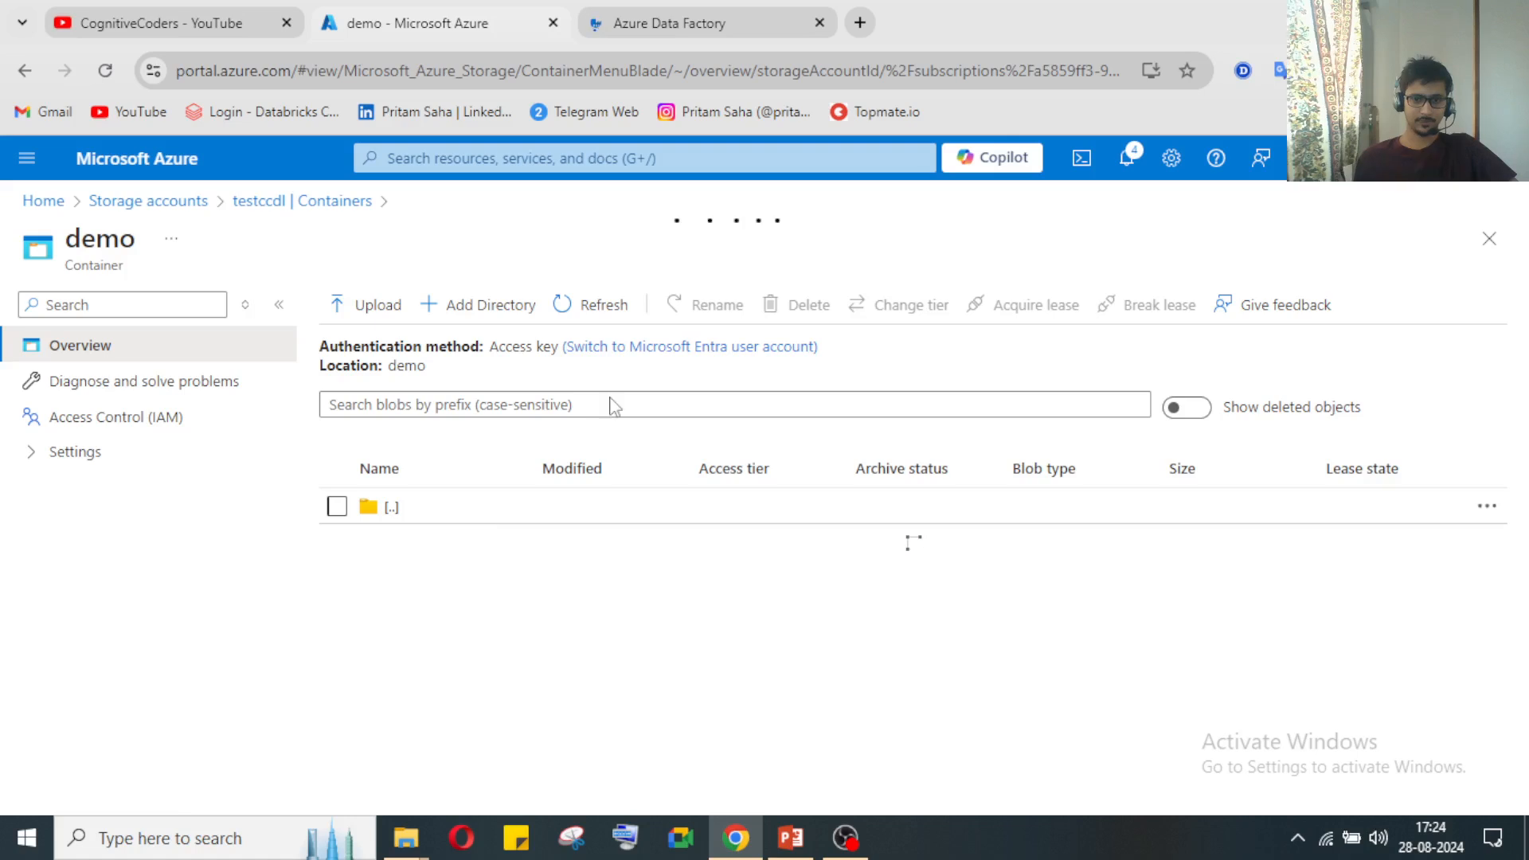
Step: Switch to the adf-cctest Data Factory Studio and create a new pipeline in the authoring workspace
click(700, 23)
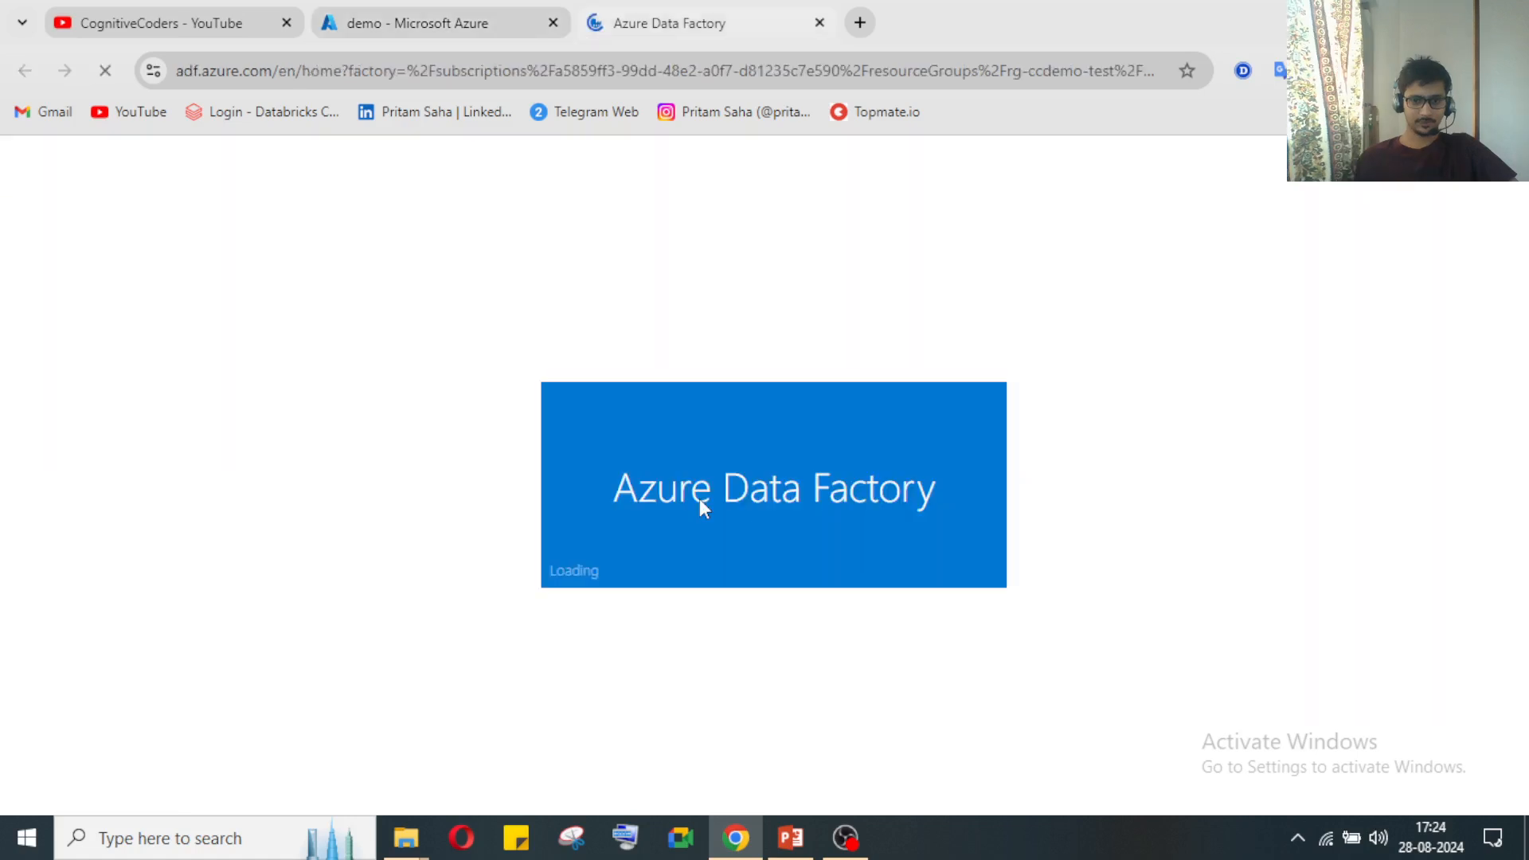
key(alt+Tab)
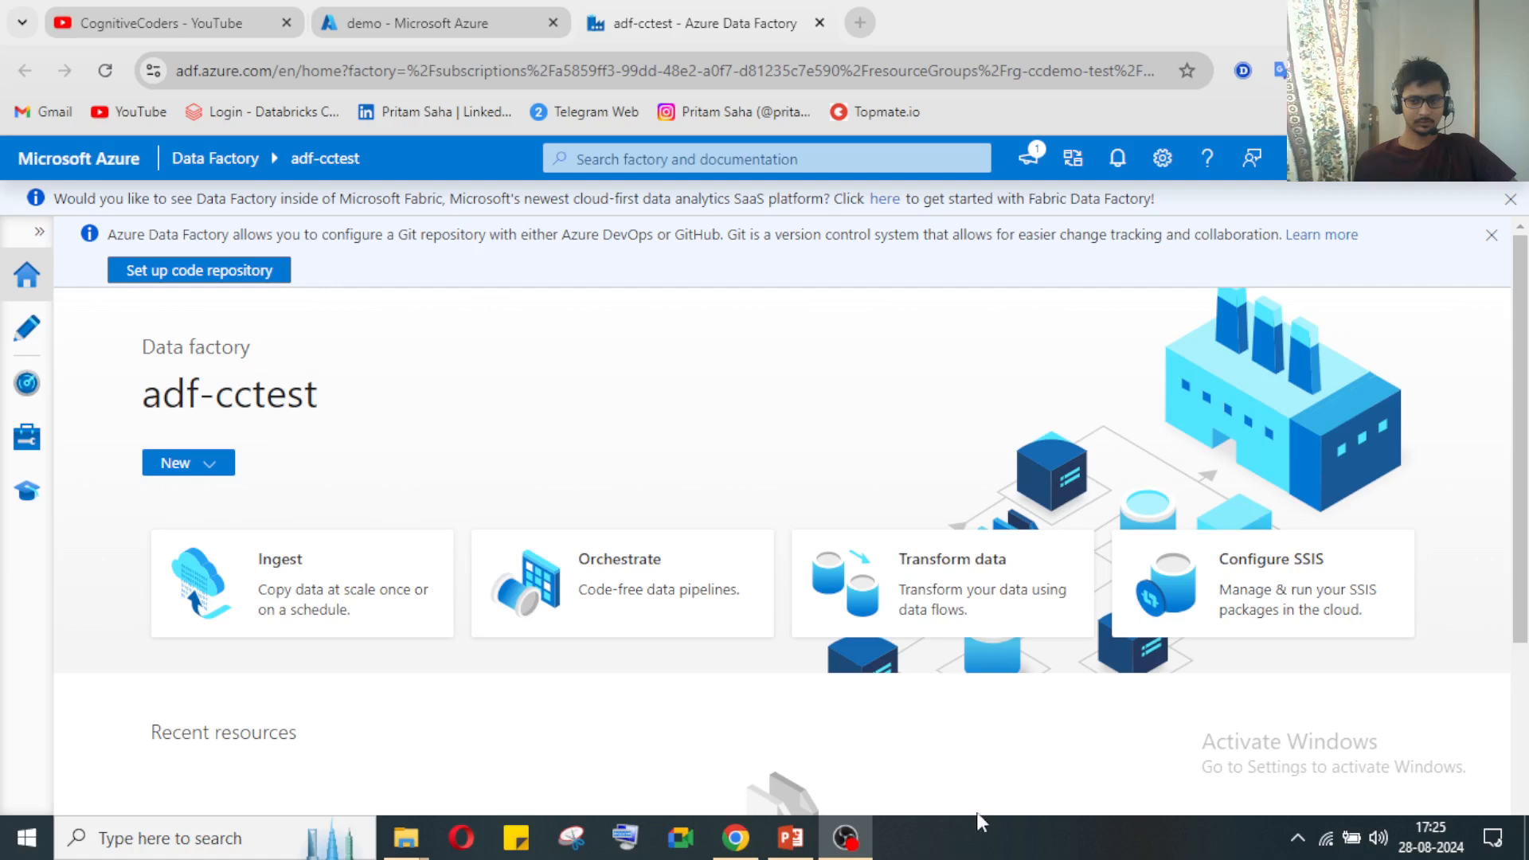
click(848, 838)
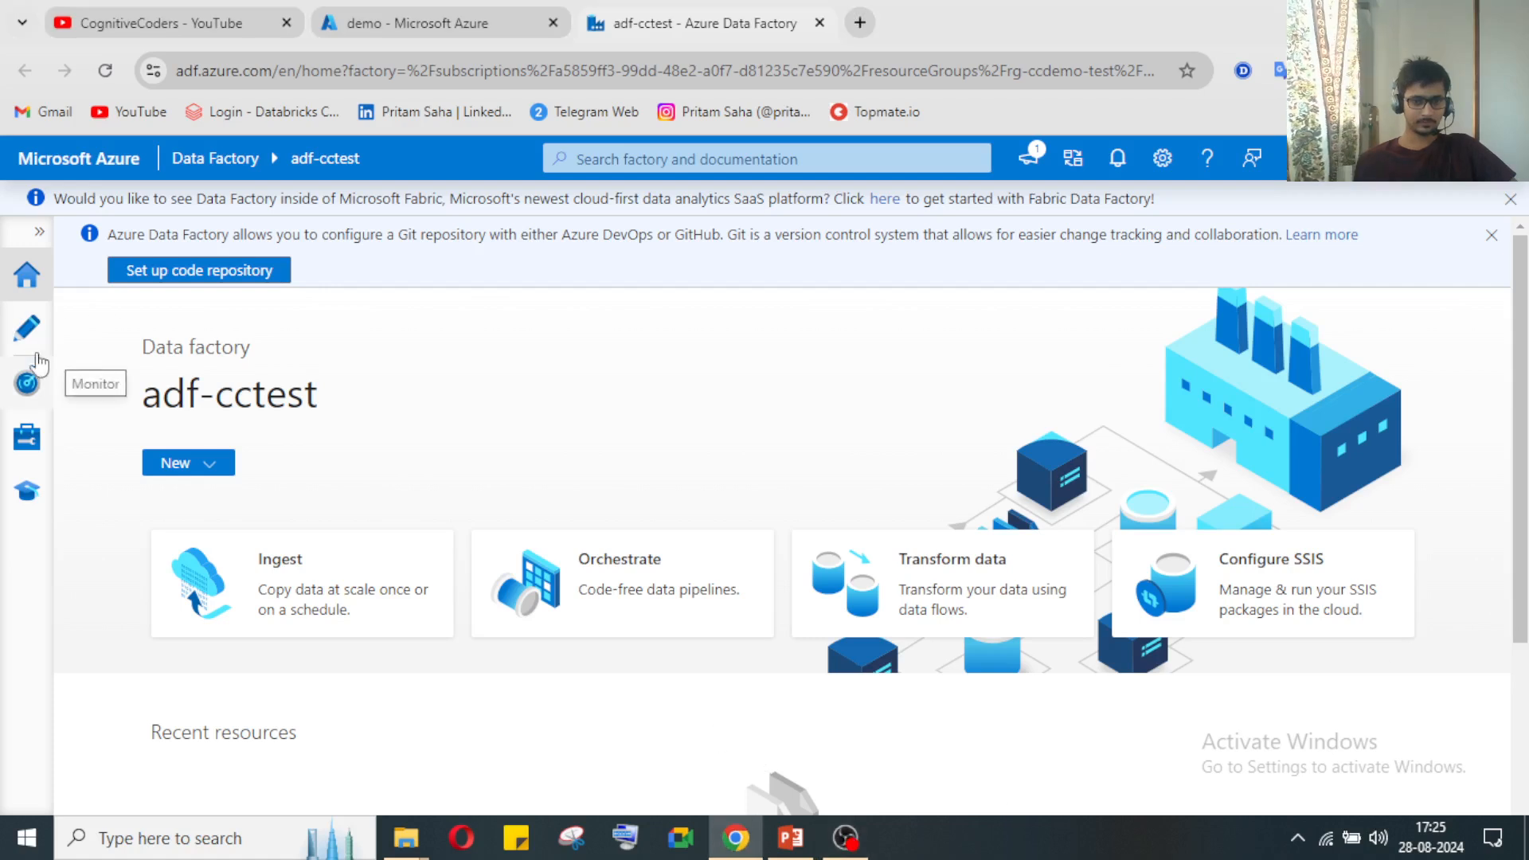
click(28, 333)
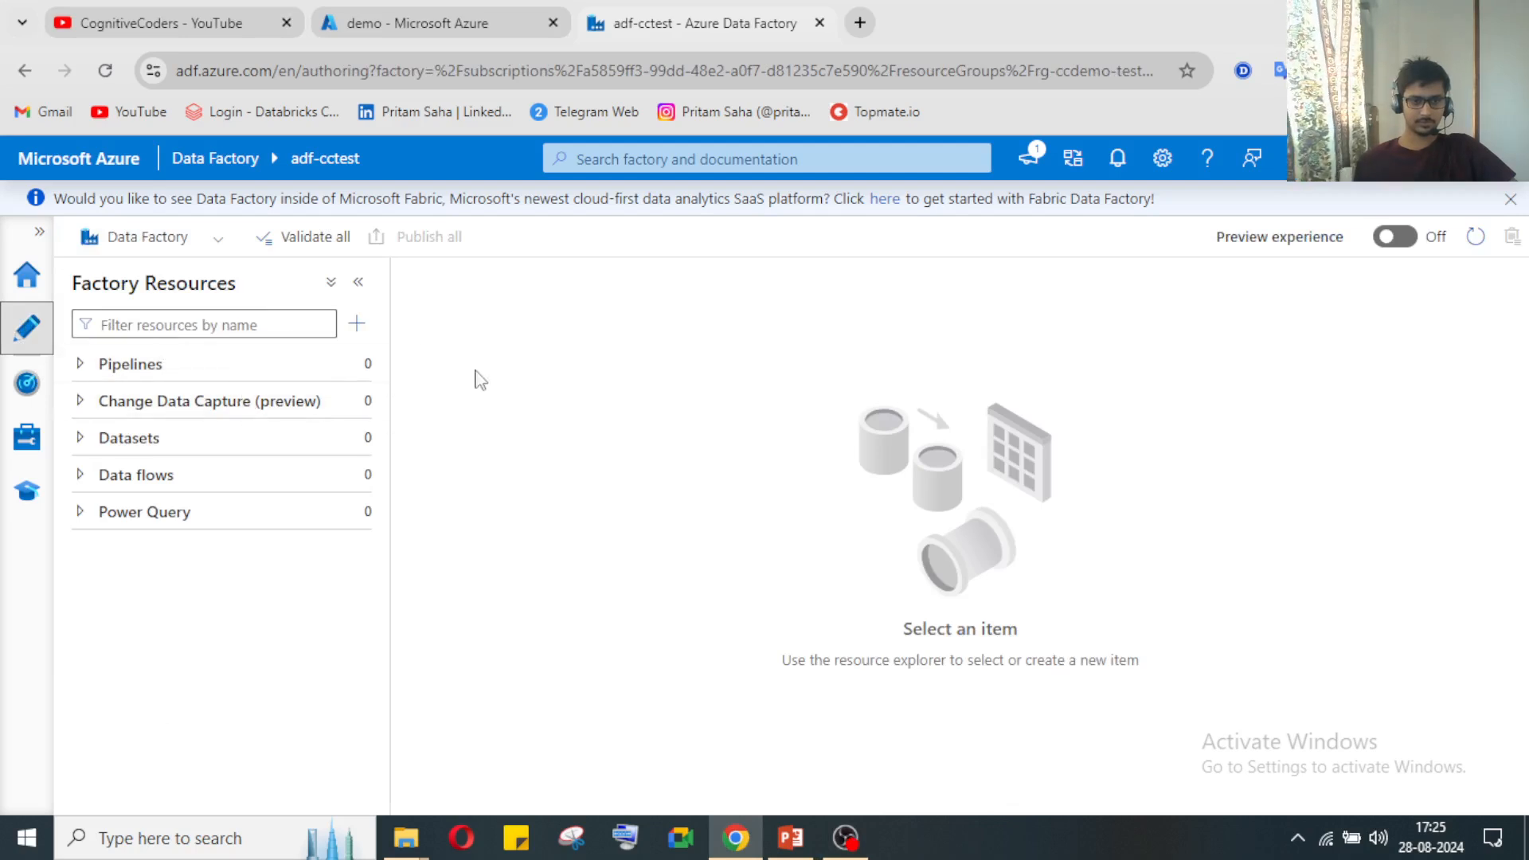
click(80, 364)
click(356, 366)
click(440, 400)
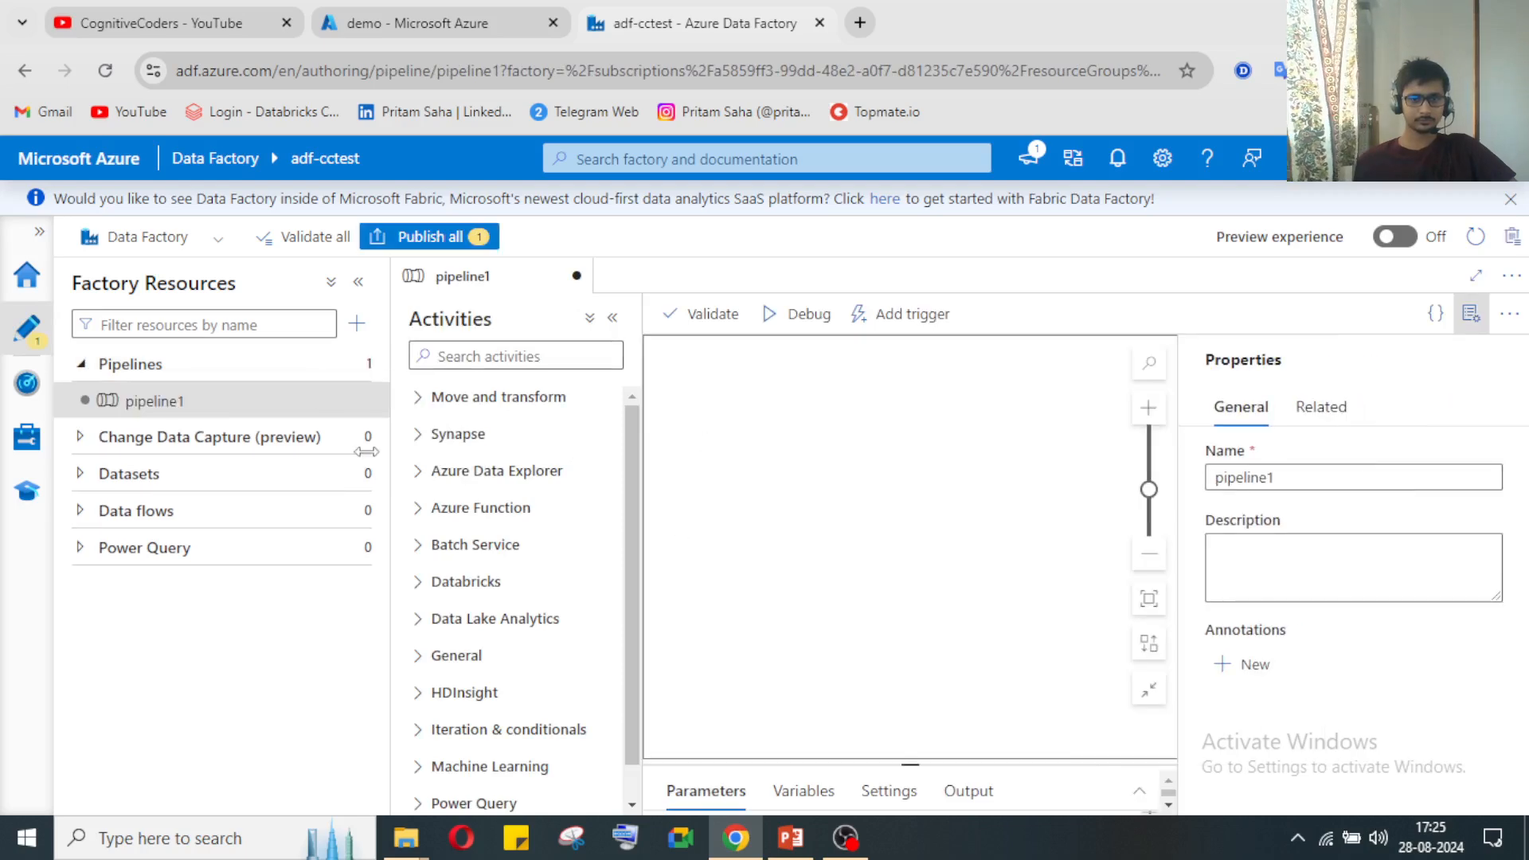
Step: Name the new pipeline dynamic_FileName, leave its description empty and close its properties
click(1304, 478)
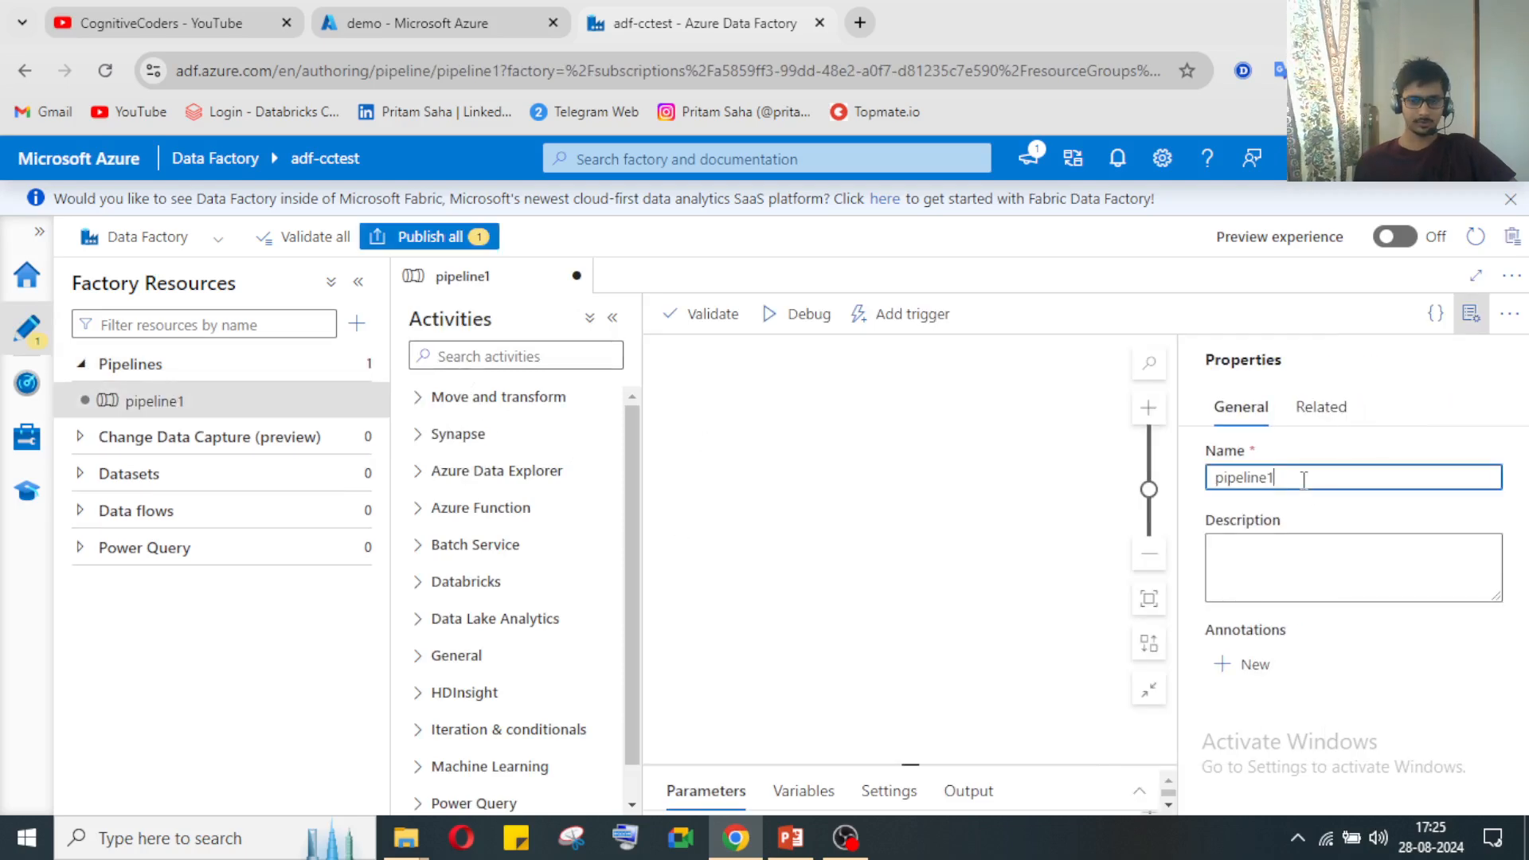
double_click(1294, 476)
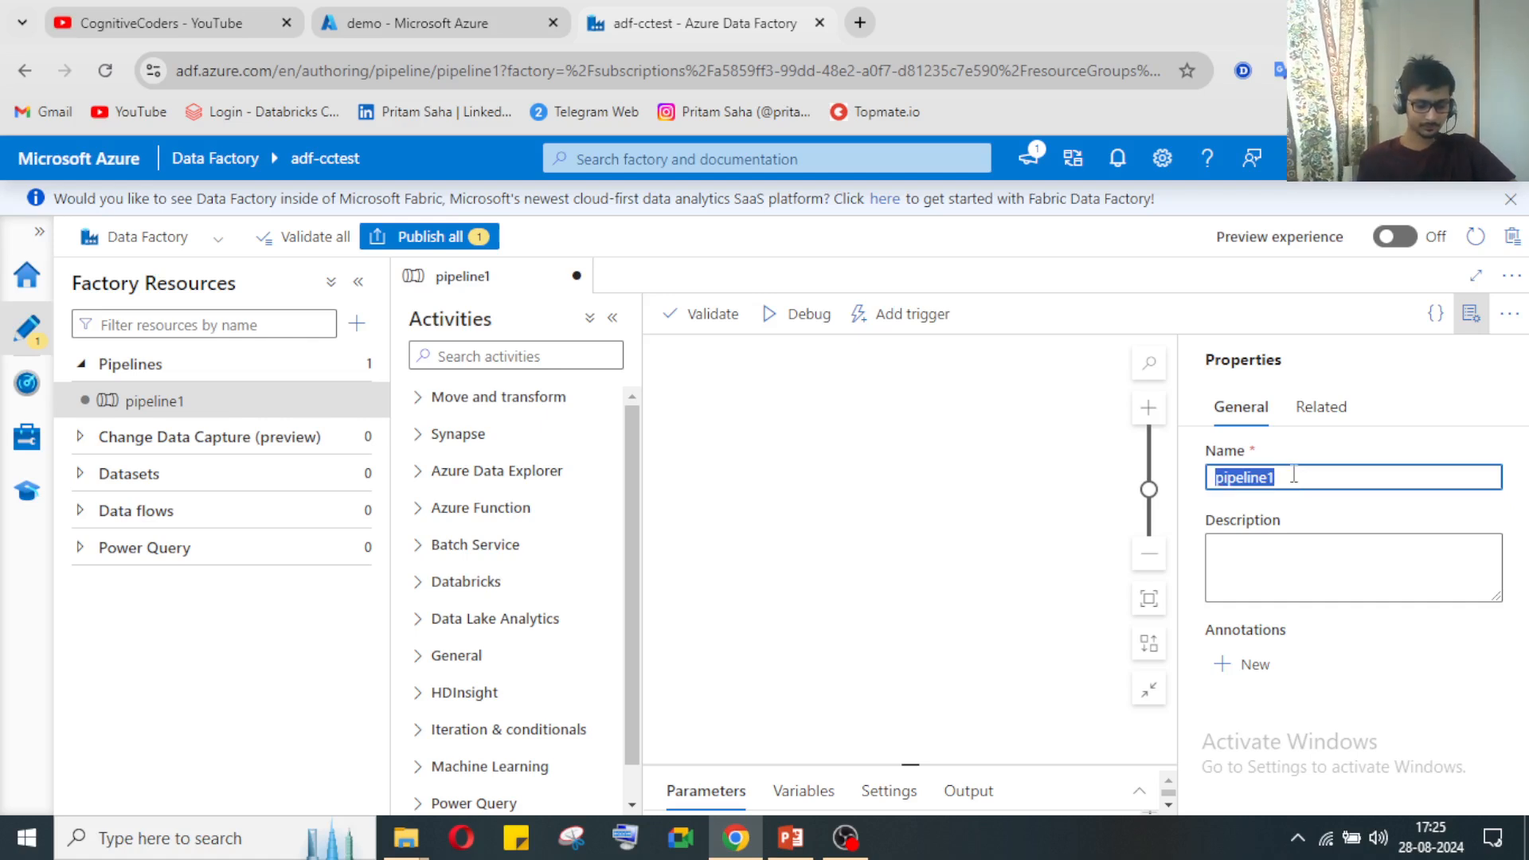
text(dy)
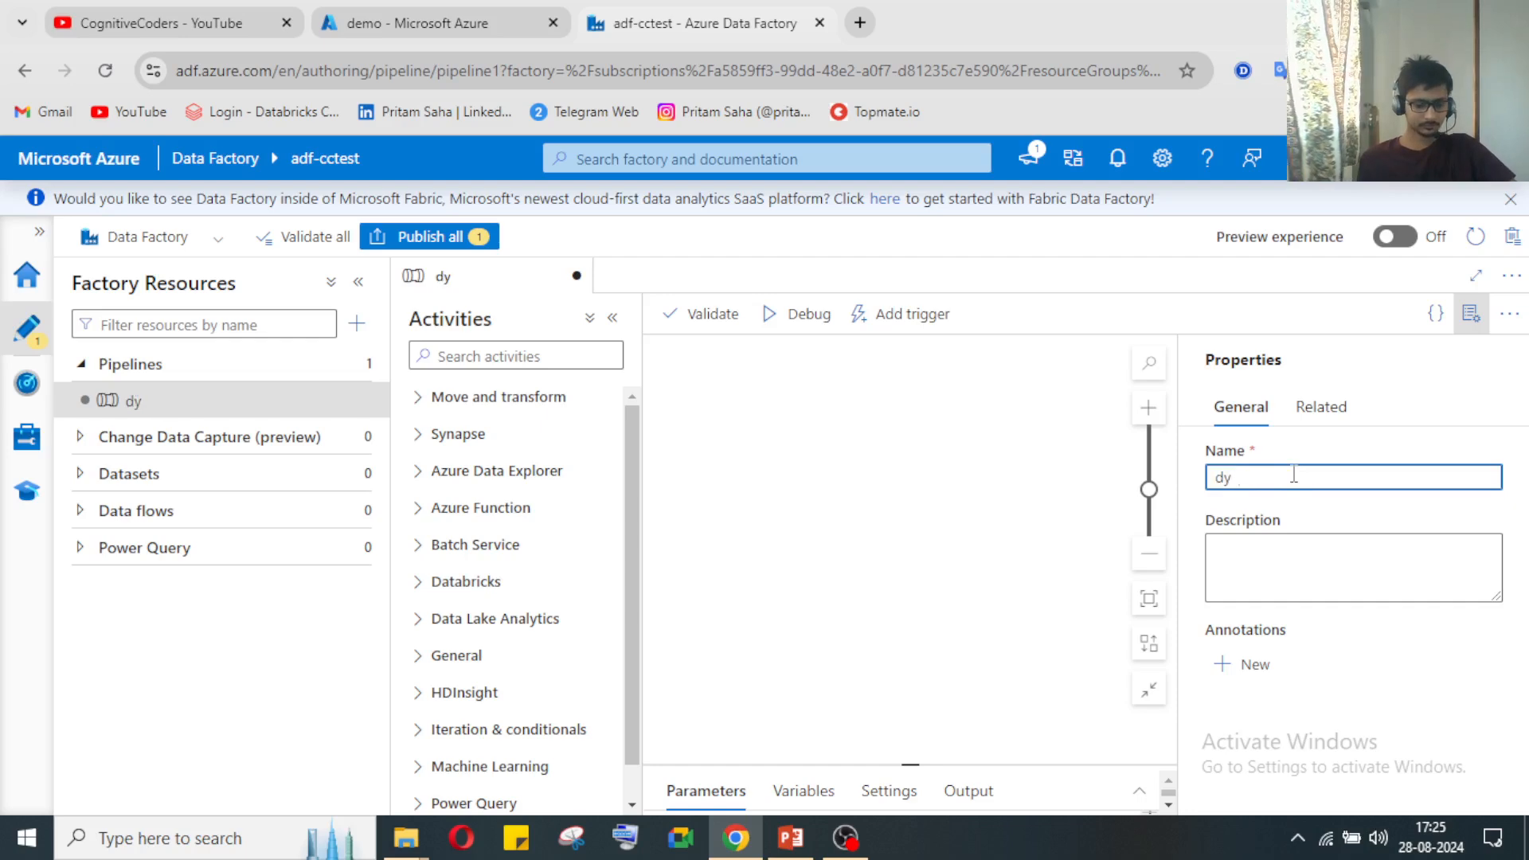
text(namic)
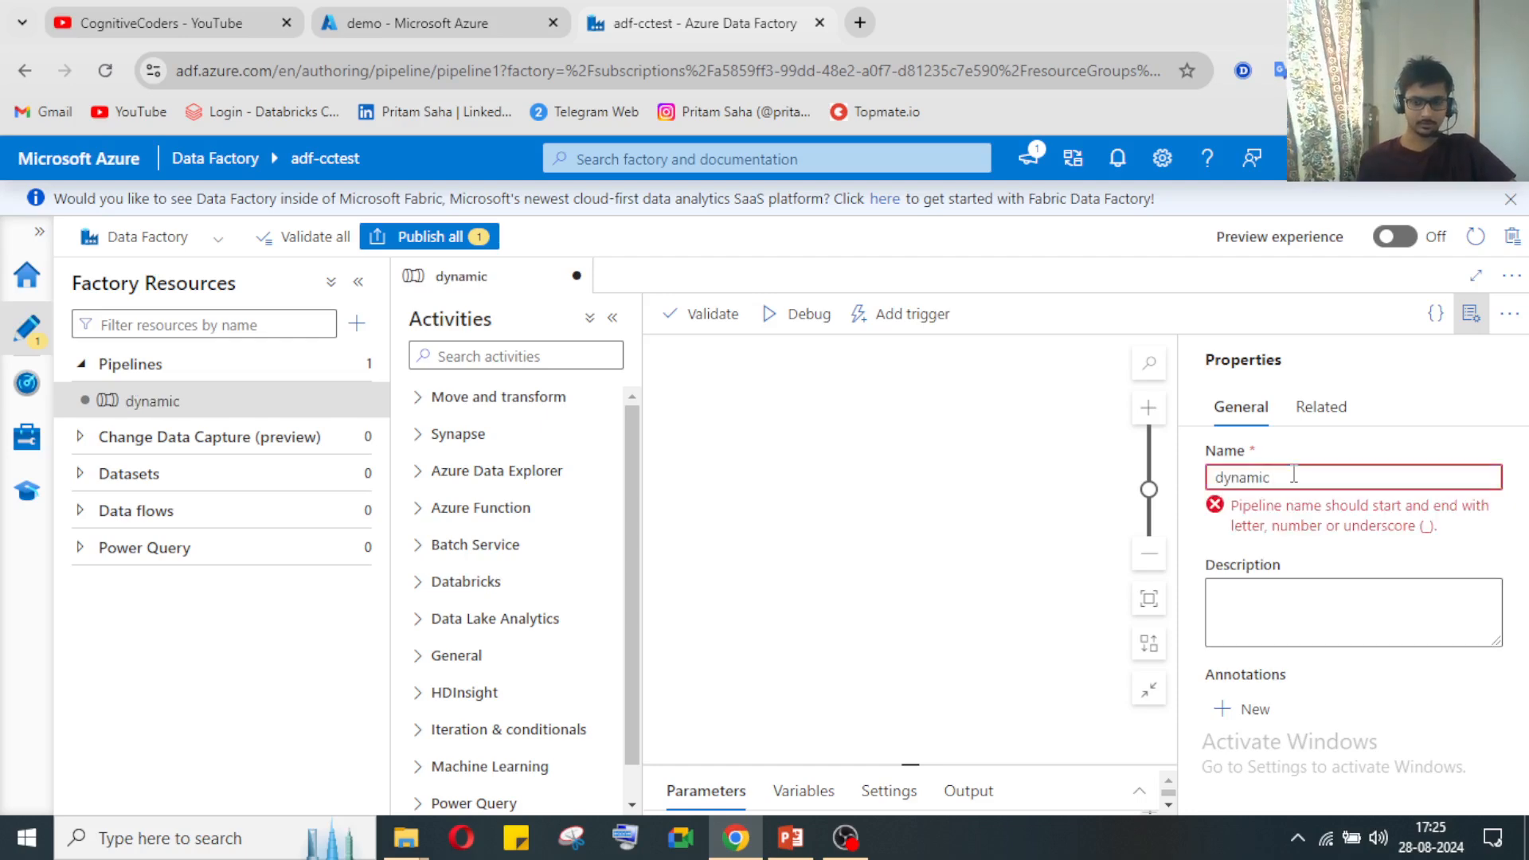
key(BackSpace)
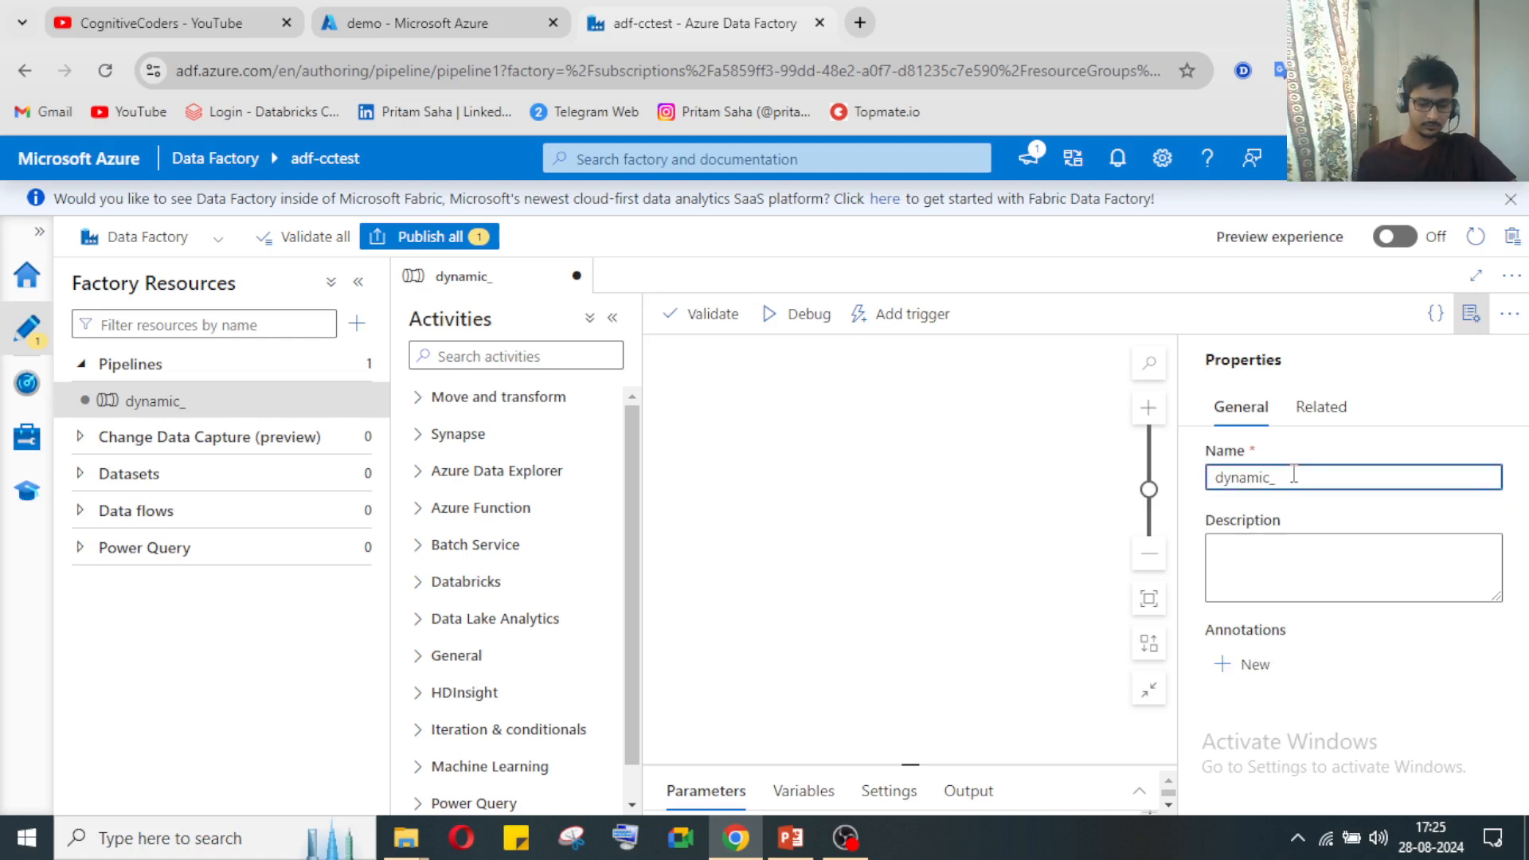
text(_fileName)
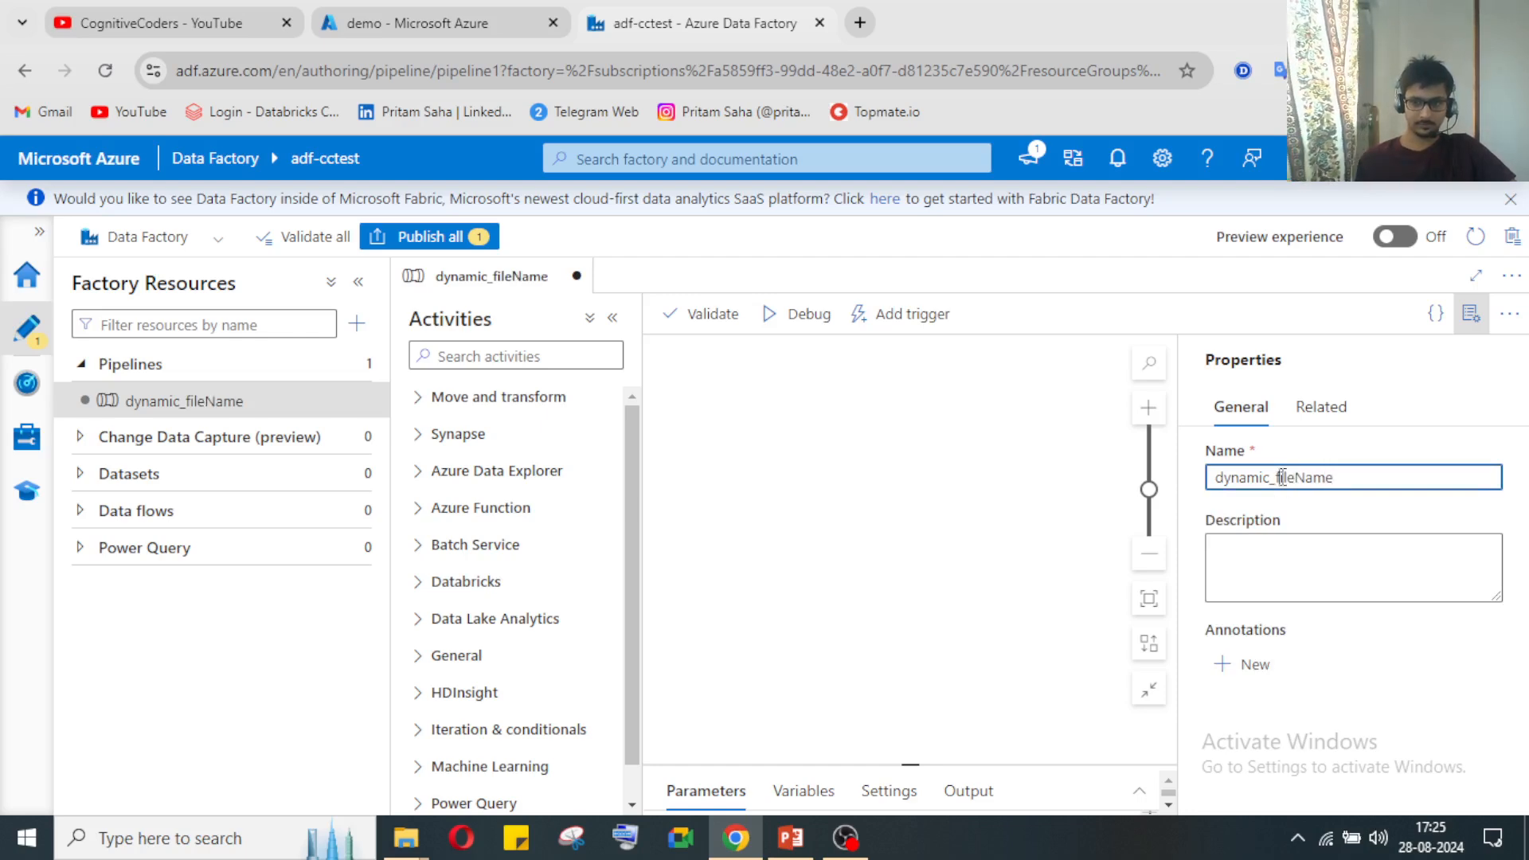
key(BackSpace)
key(BackSpace)
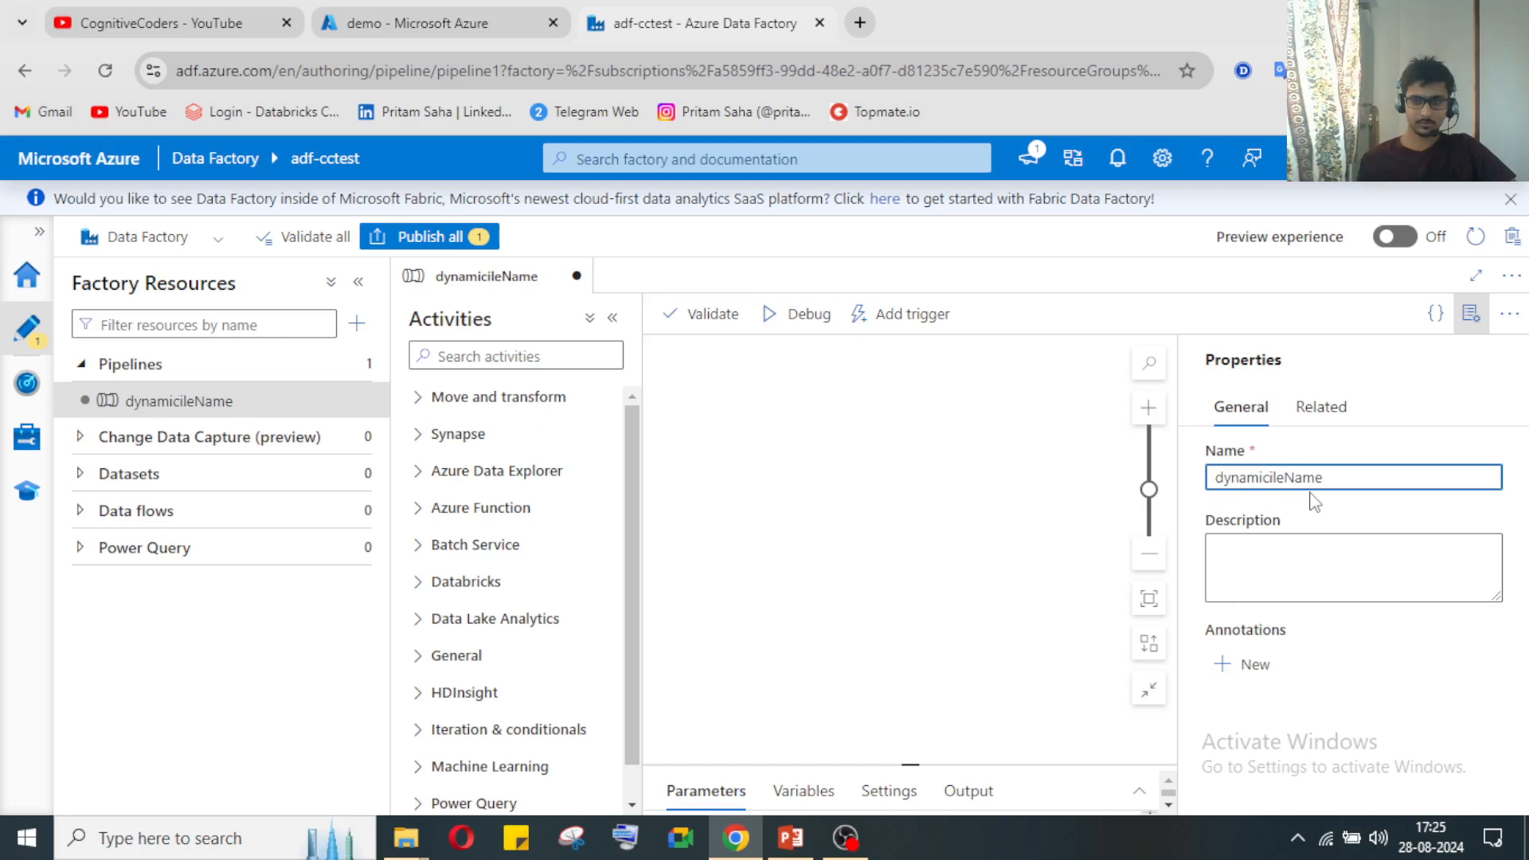
text(_F)
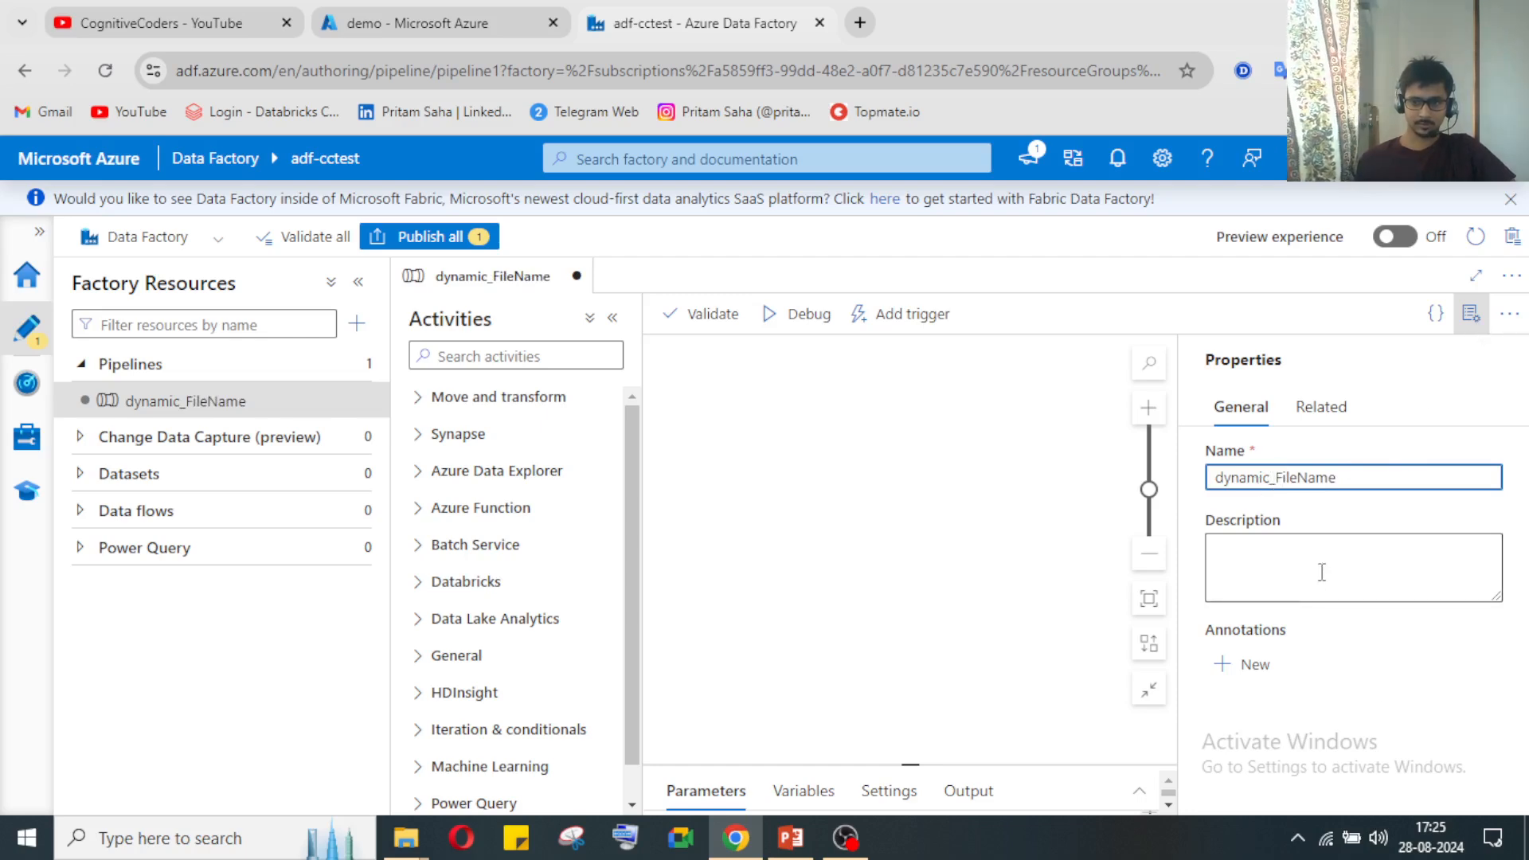
click(1386, 538)
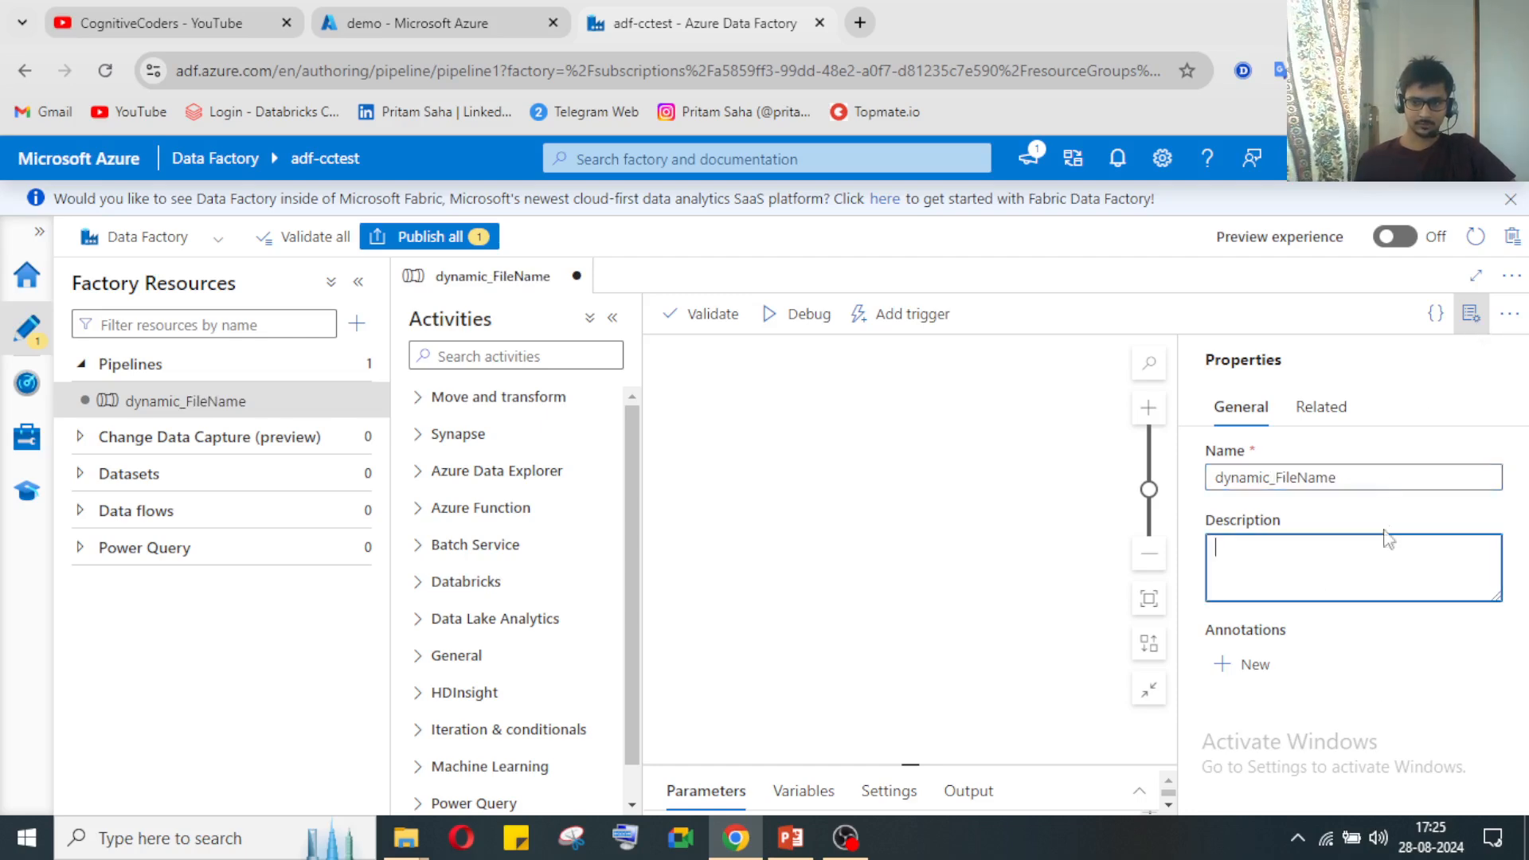
click(1471, 318)
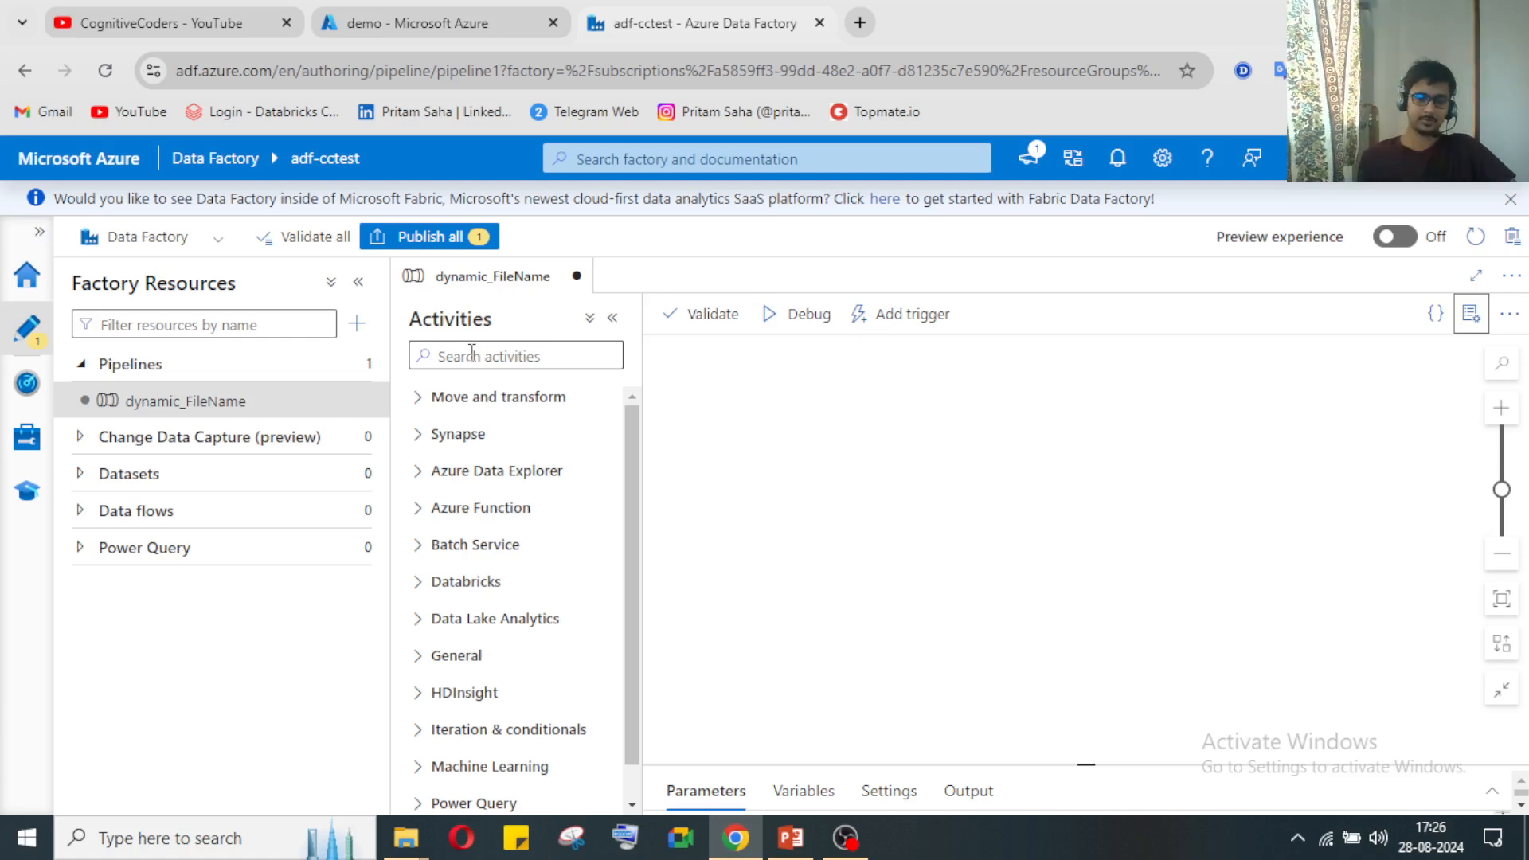
Step: Add a Get Metadata activity to the dynamic_FileName pipeline's canvas and open the activity's dataset settings
click(544, 356)
text(meta)
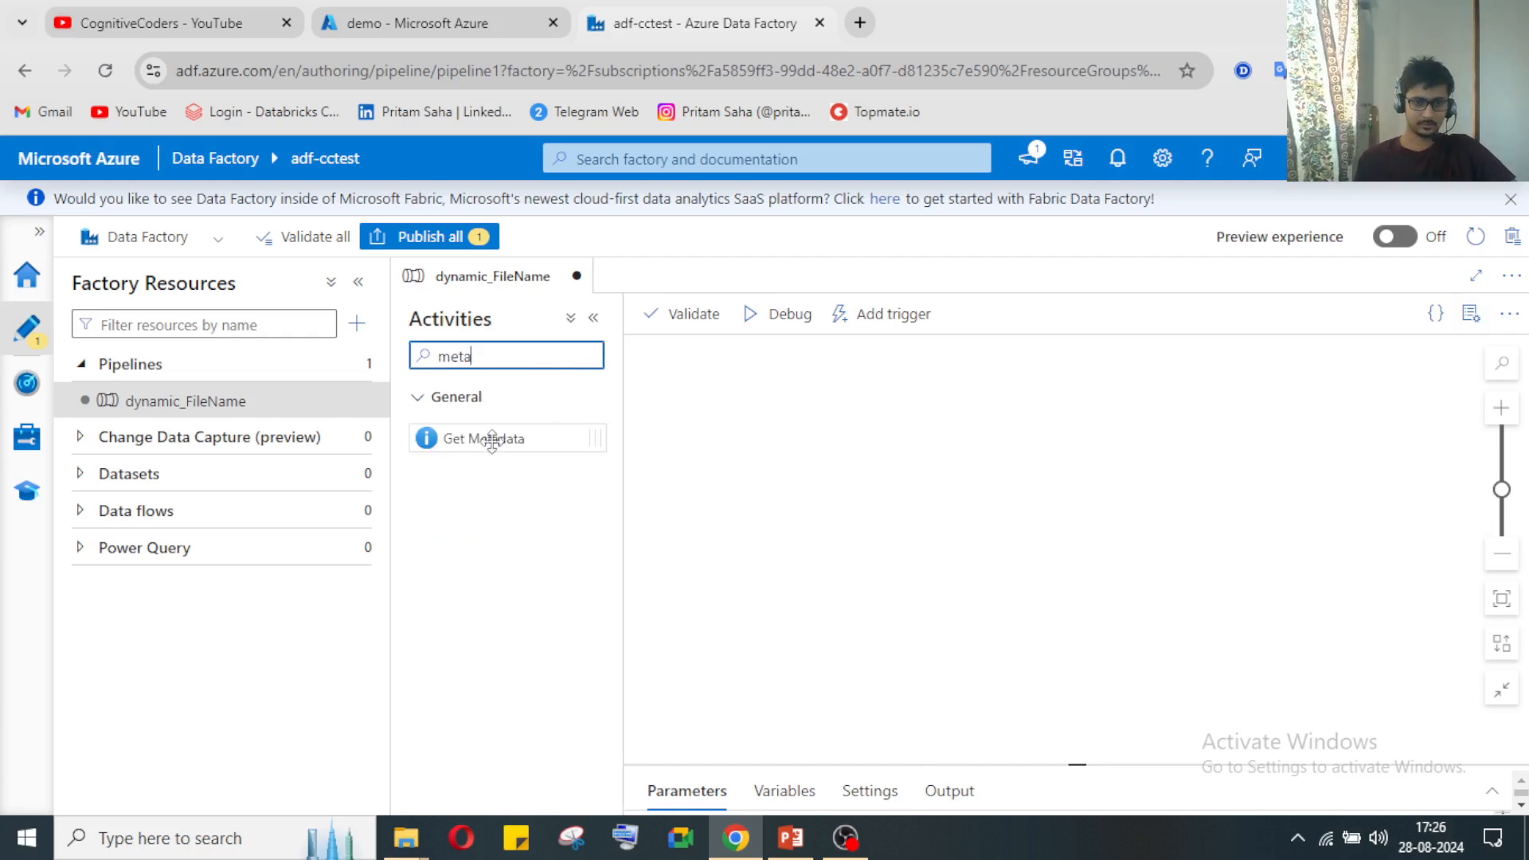
drag(495, 437, 959, 515)
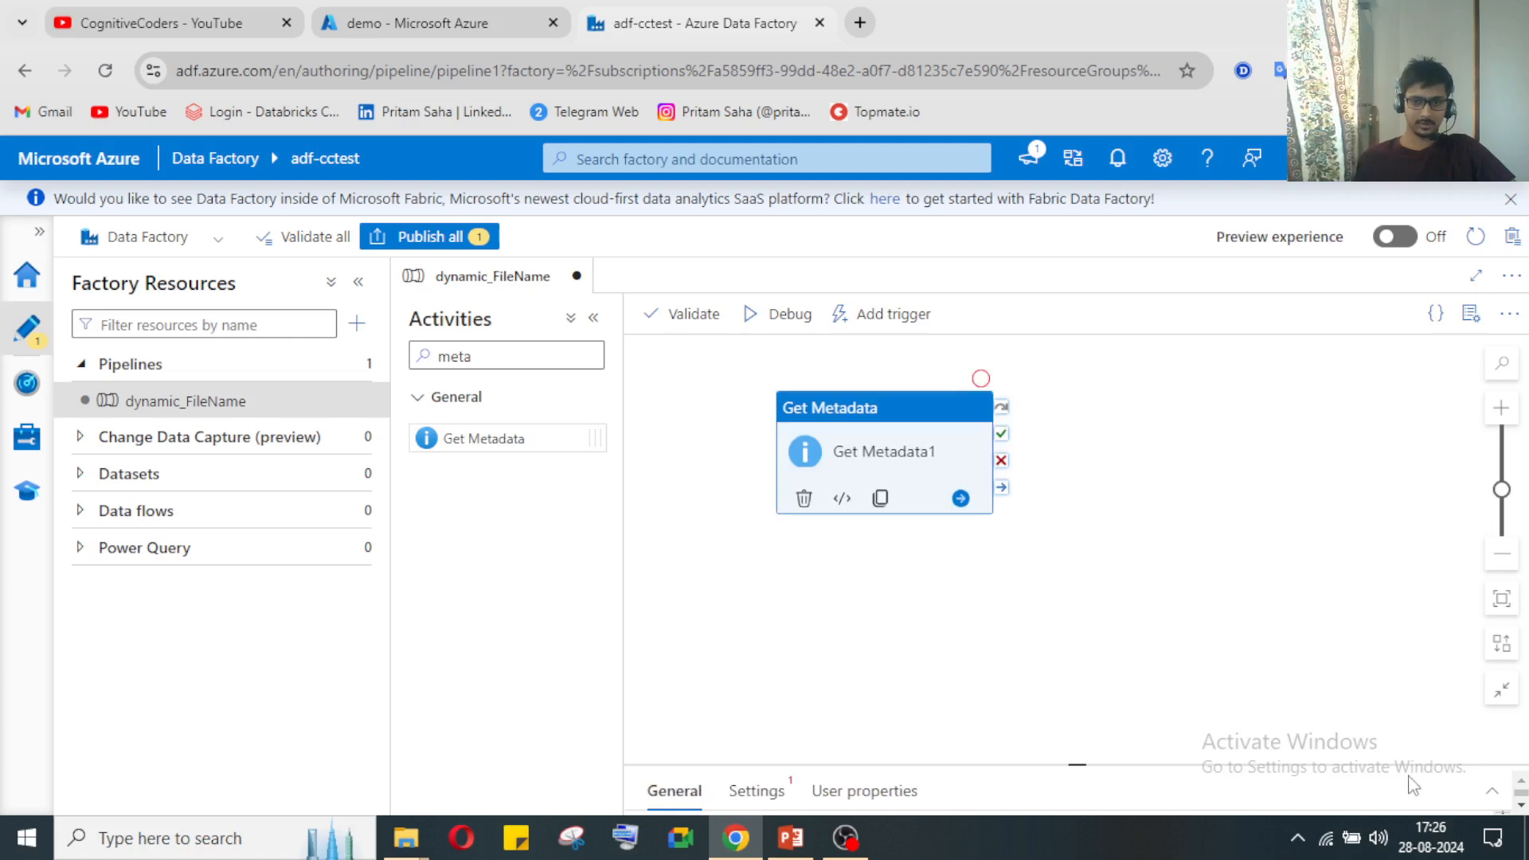
click(1505, 790)
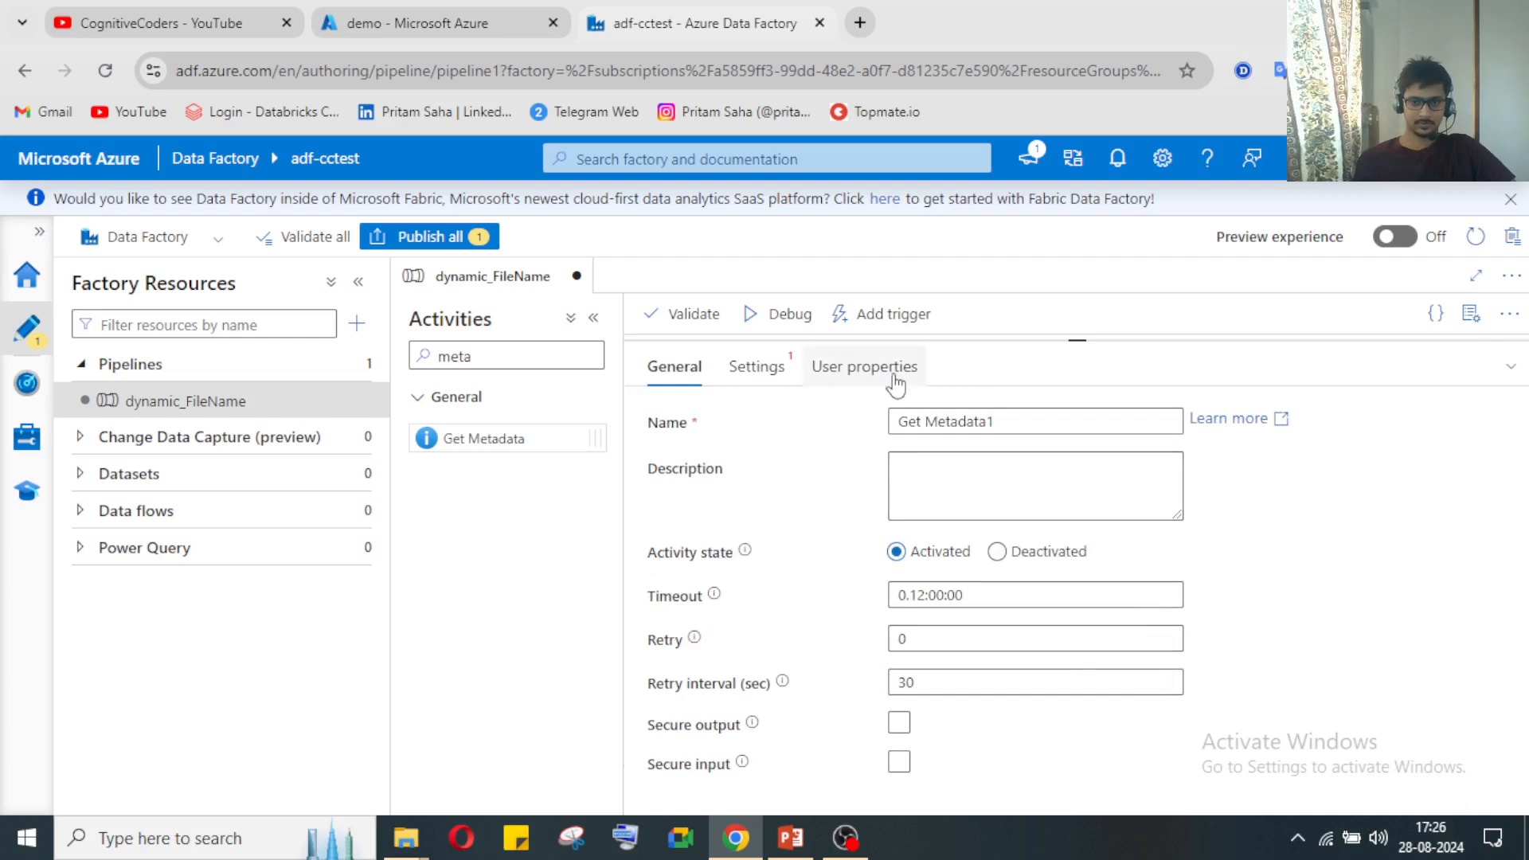
click(755, 367)
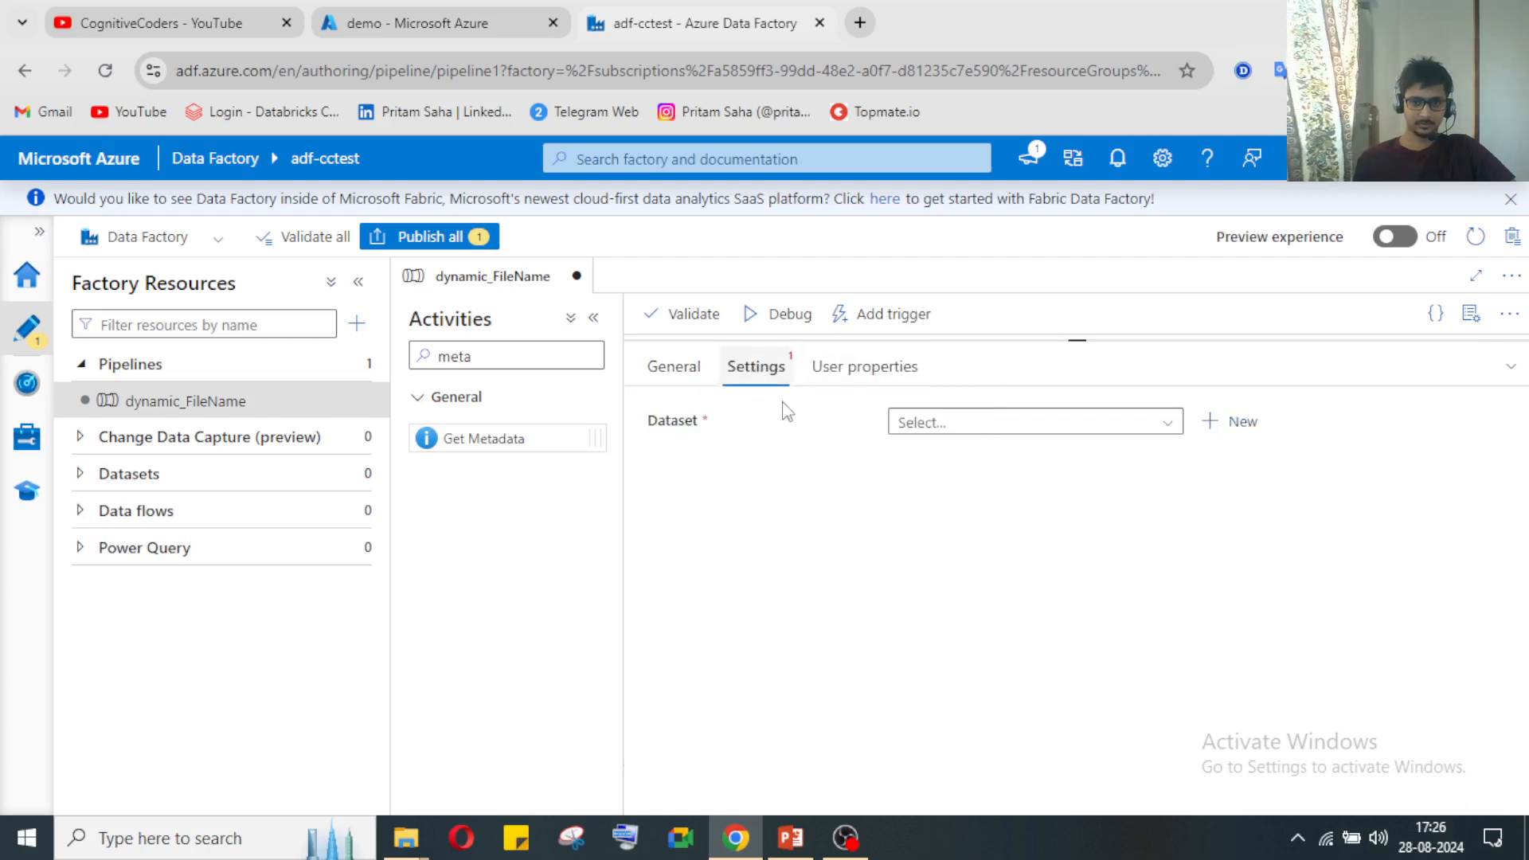
click(701, 373)
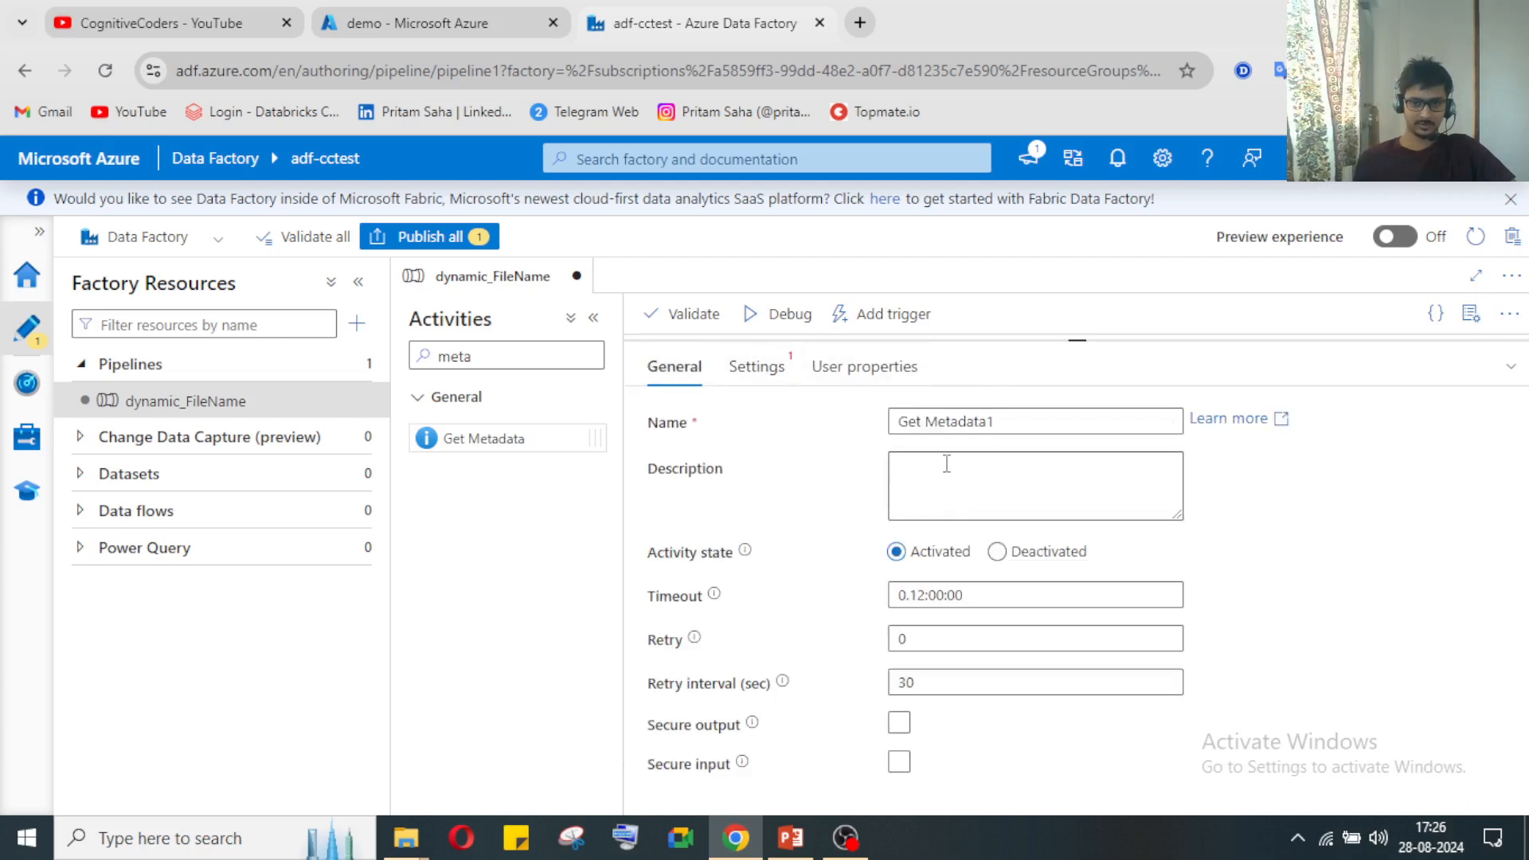
click(753, 366)
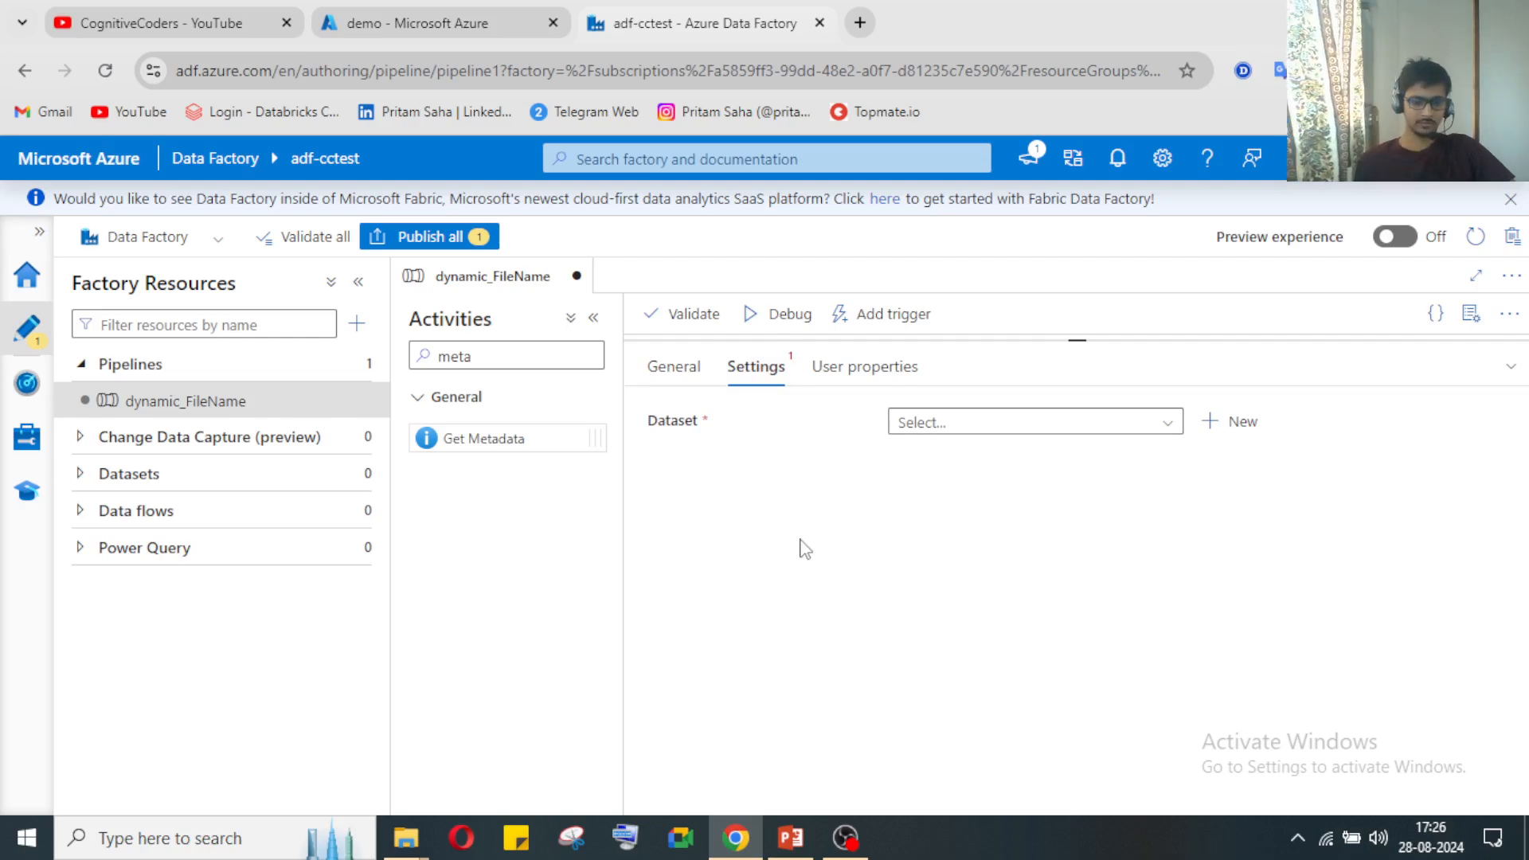
Step: Look through the CognitiveCoders channel's created playlists on YouTube and return to Azure Data Factory
click(126, 24)
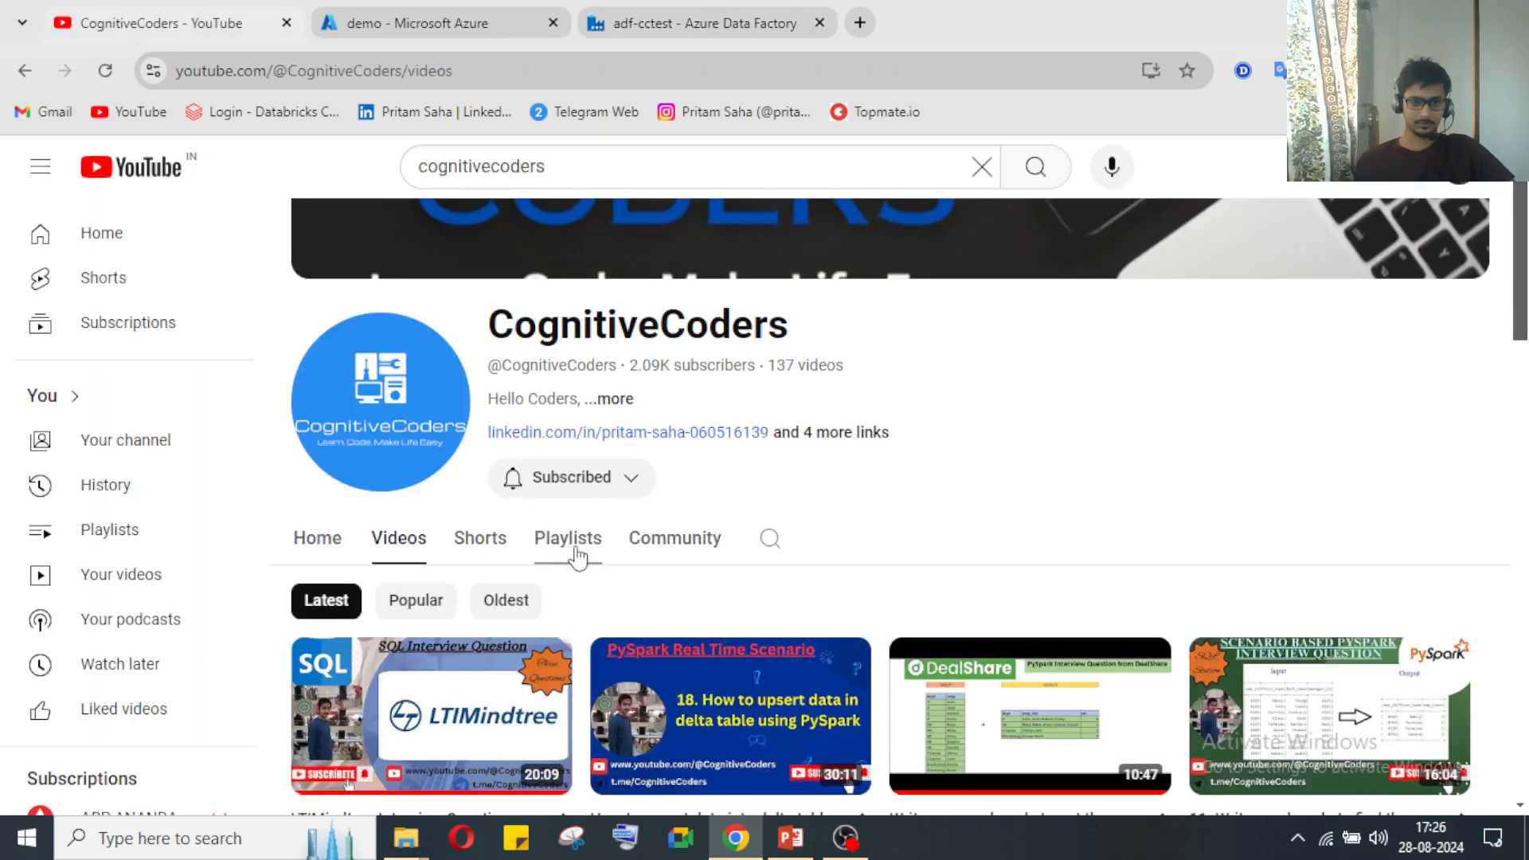
click(577, 549)
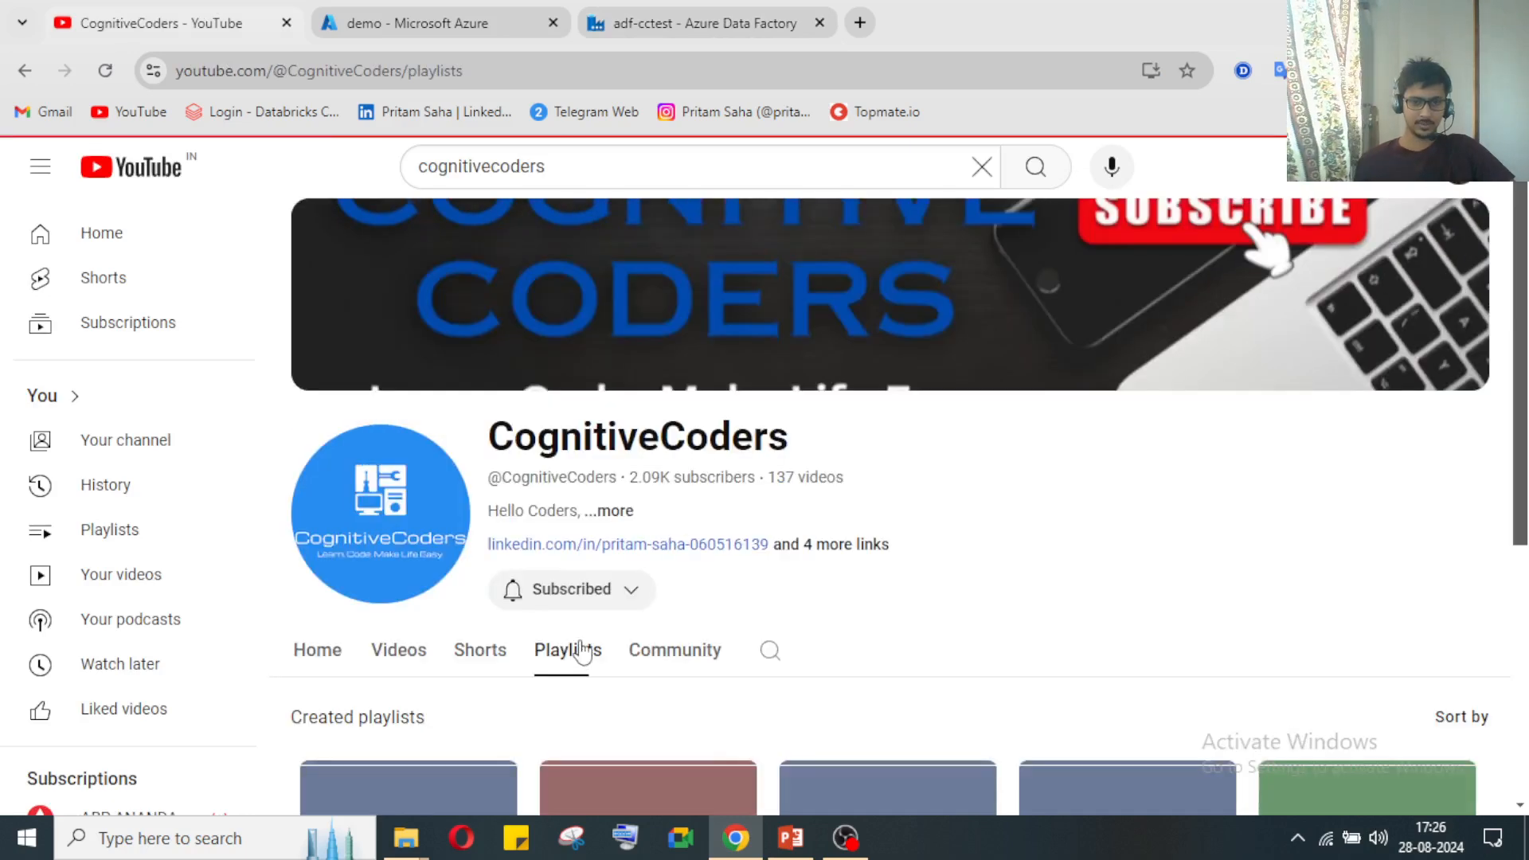
scroll(581, 650, down, 4)
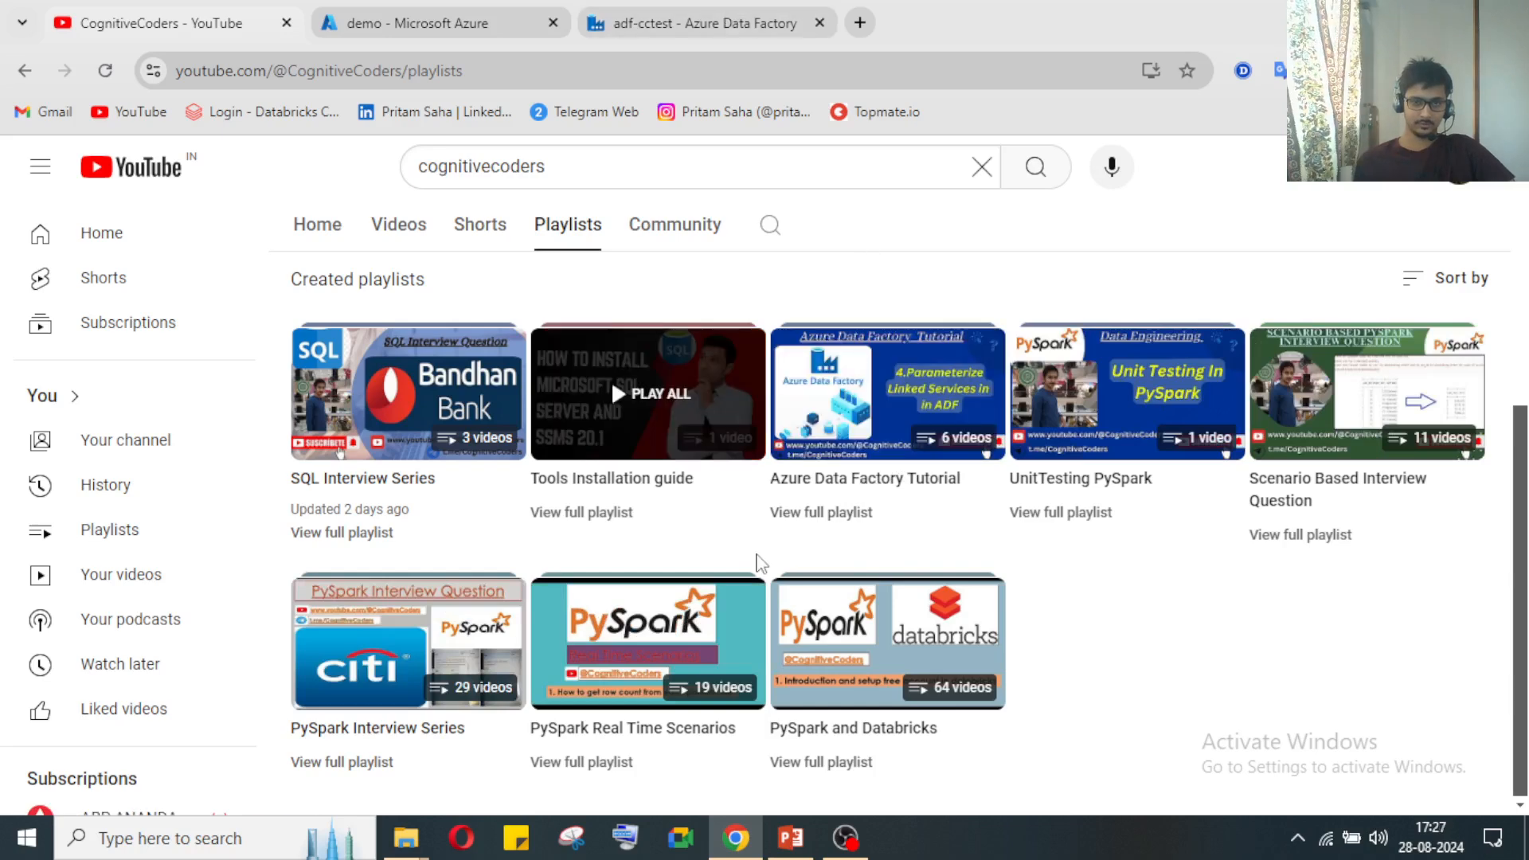
click(647, 25)
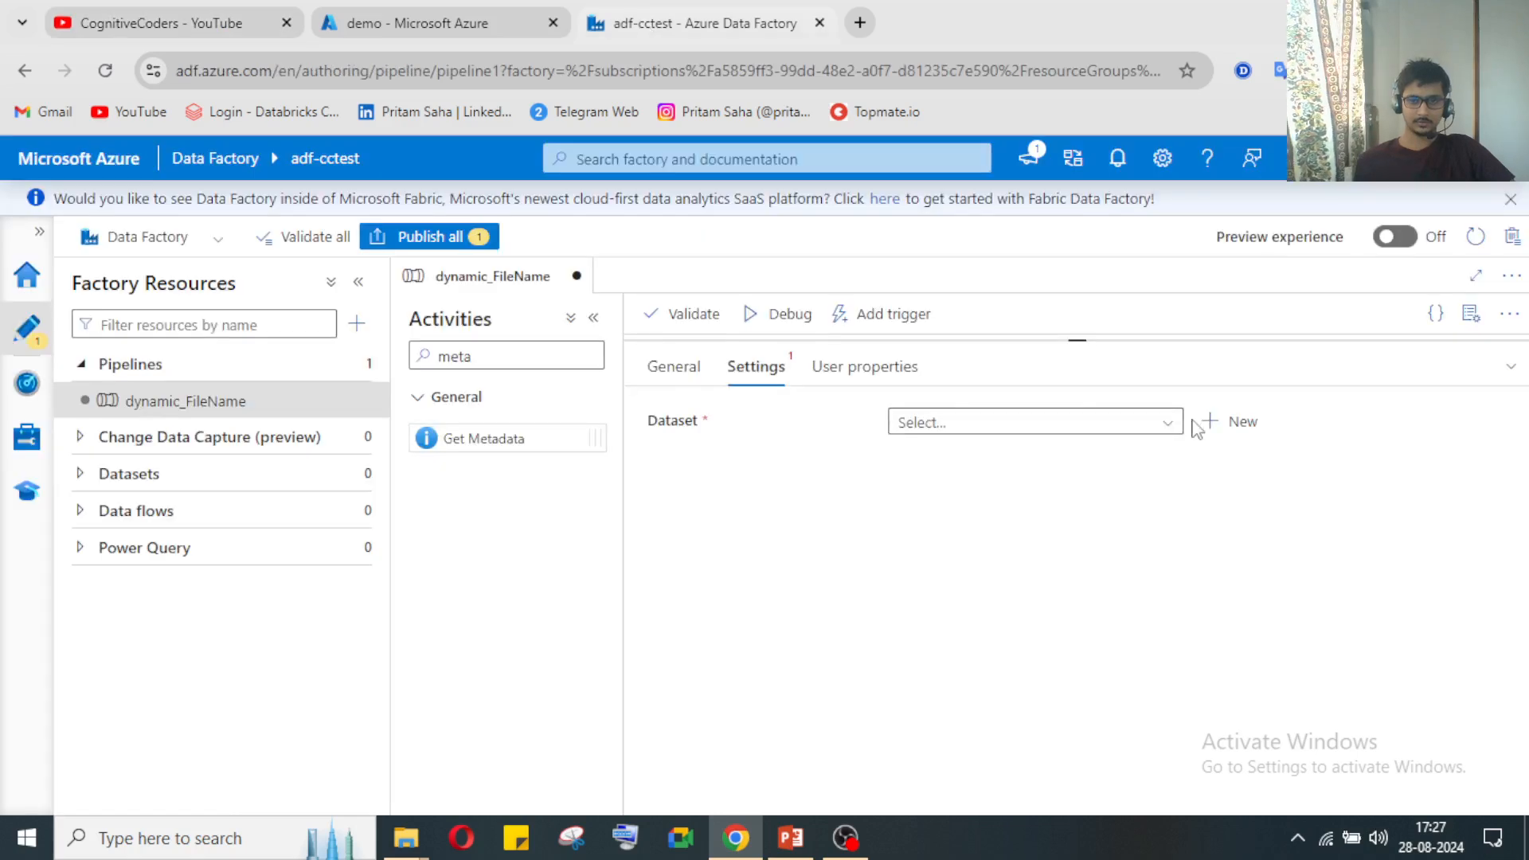
Step: Create a new dataset for the Get Metadata activity on Azure Data Lake Storage Gen2 with the DelimitedText format
click(1166, 430)
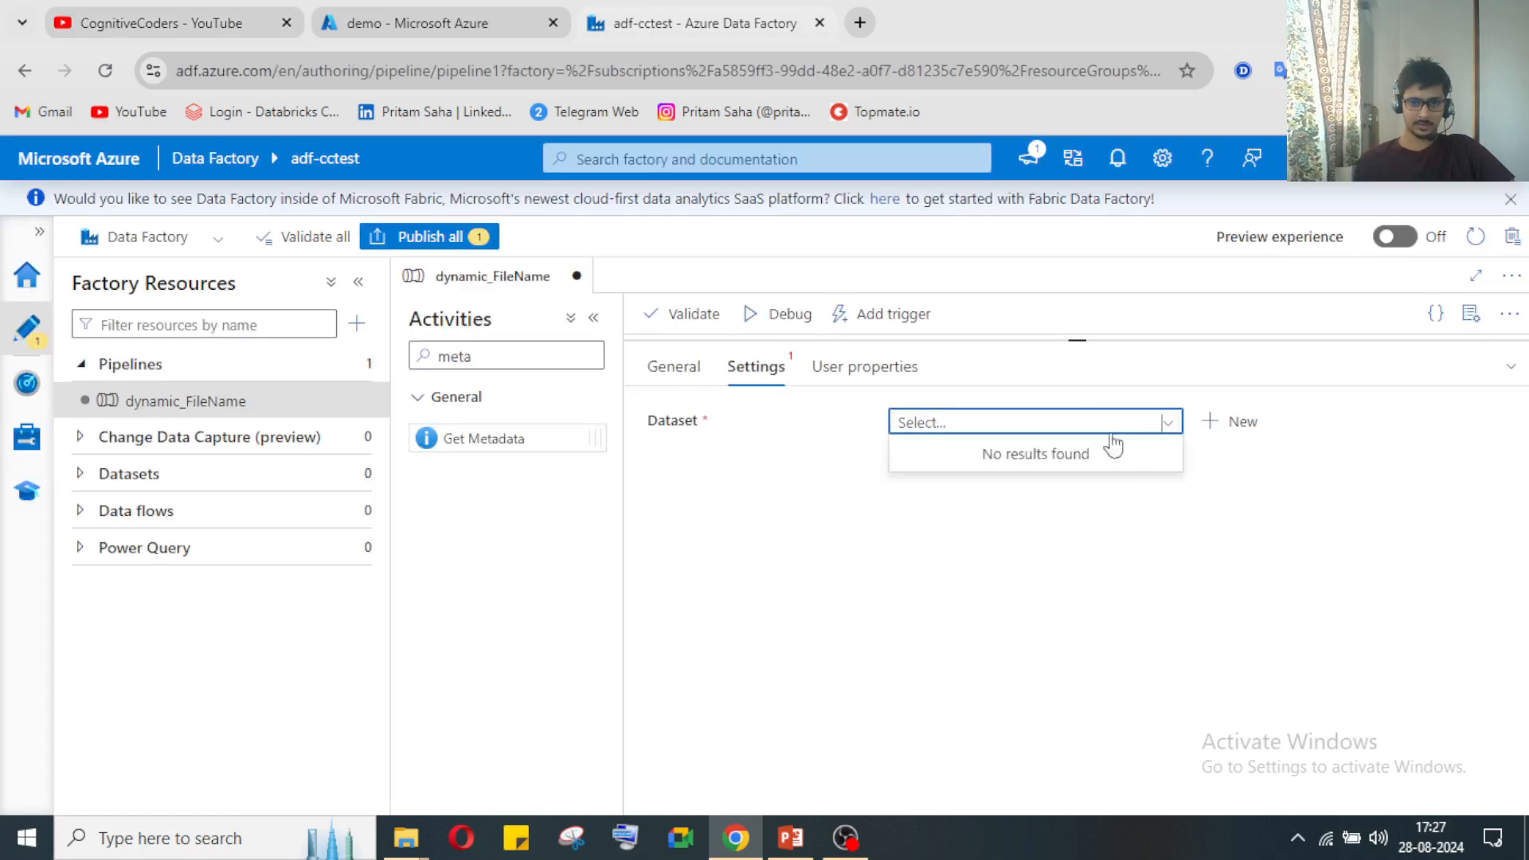
click(1163, 430)
click(1225, 436)
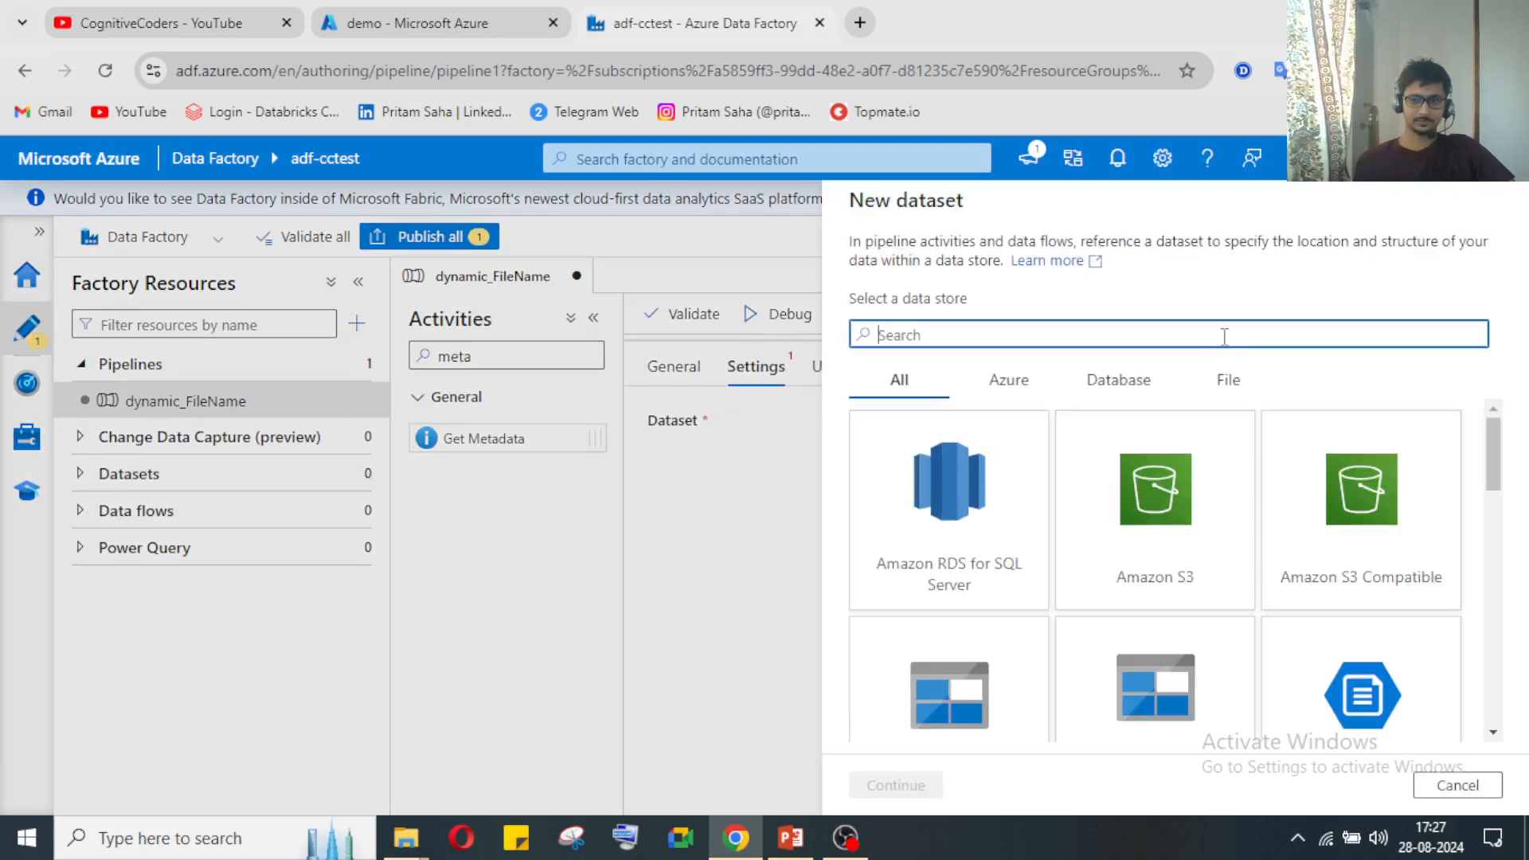
scroll(1127, 637, down, 1)
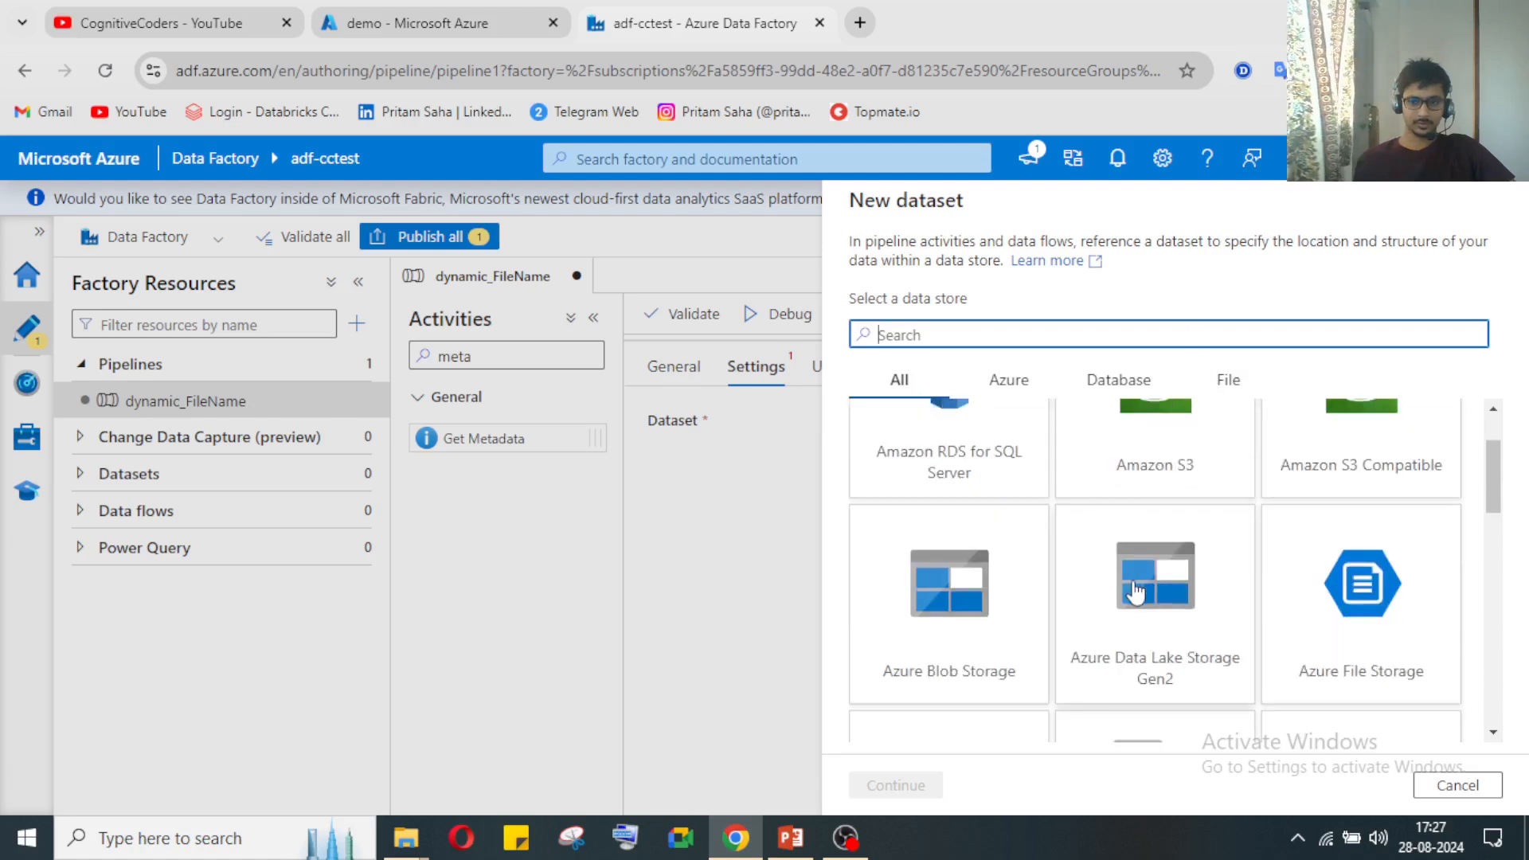
click(1136, 594)
click(892, 785)
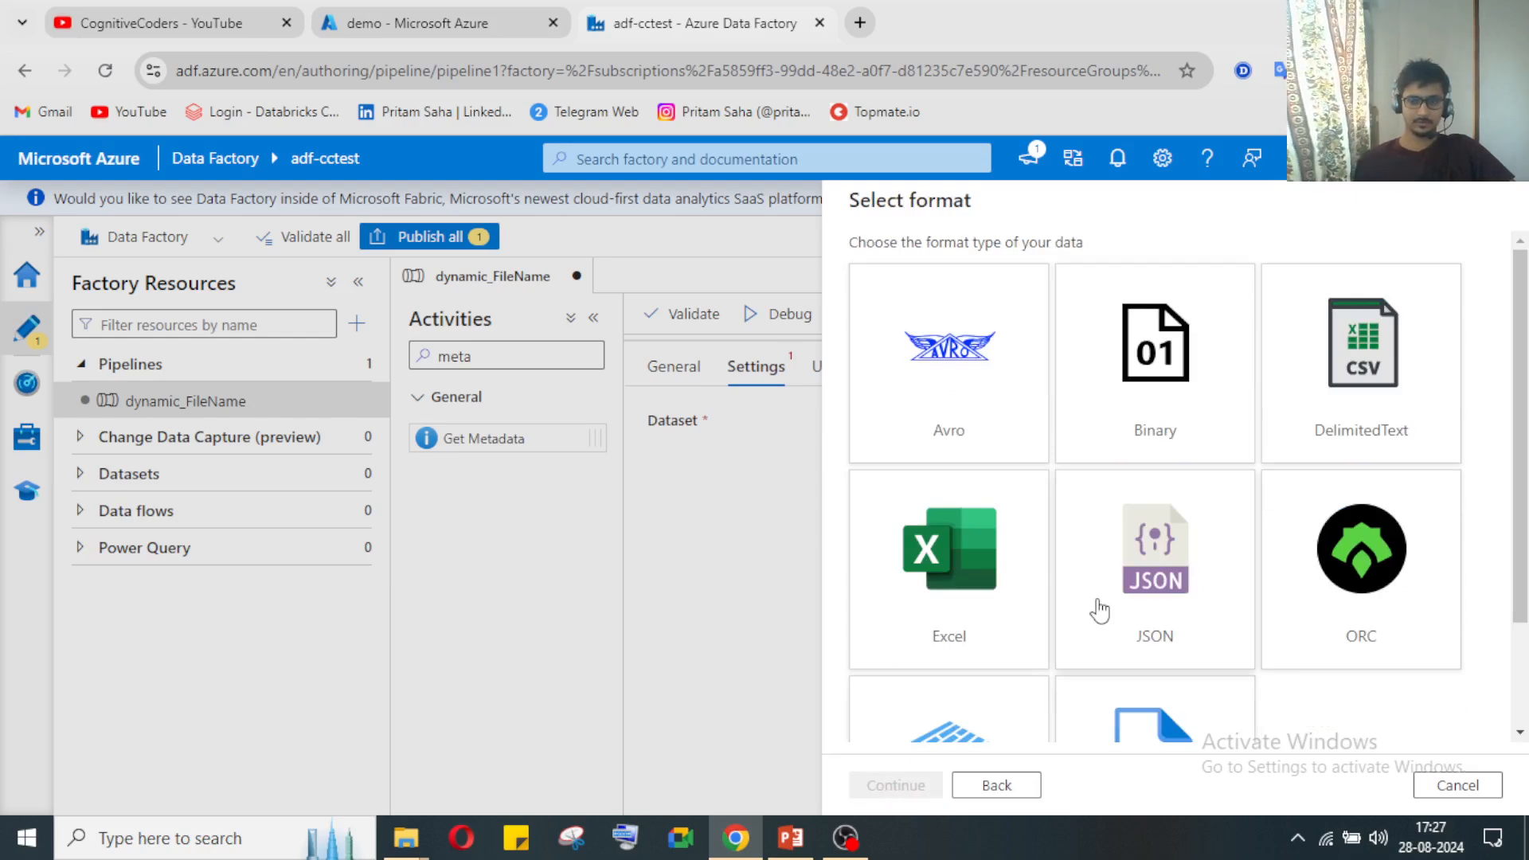
click(1362, 410)
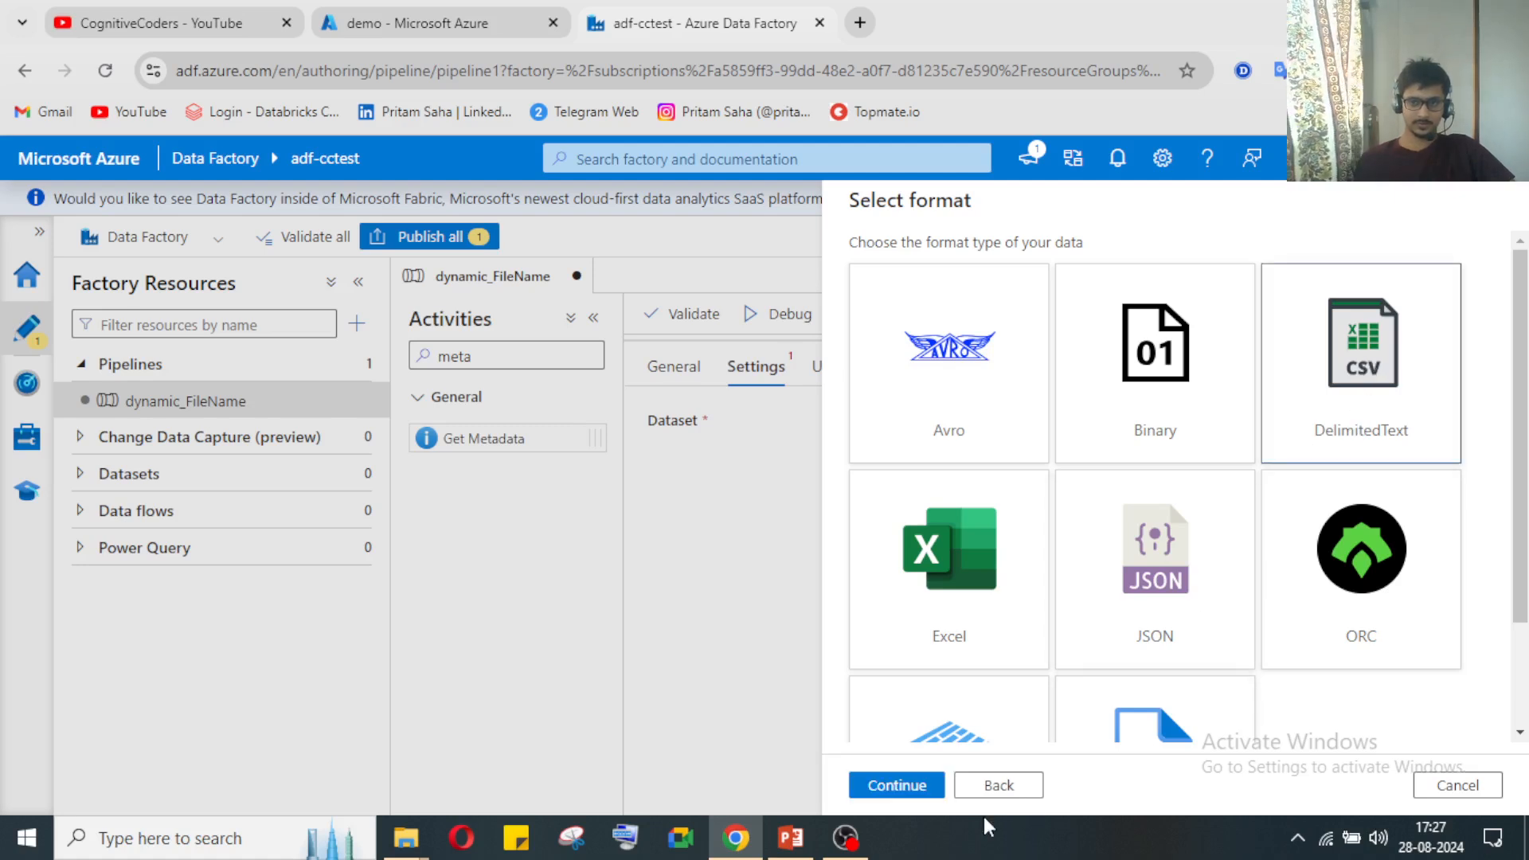
click(897, 786)
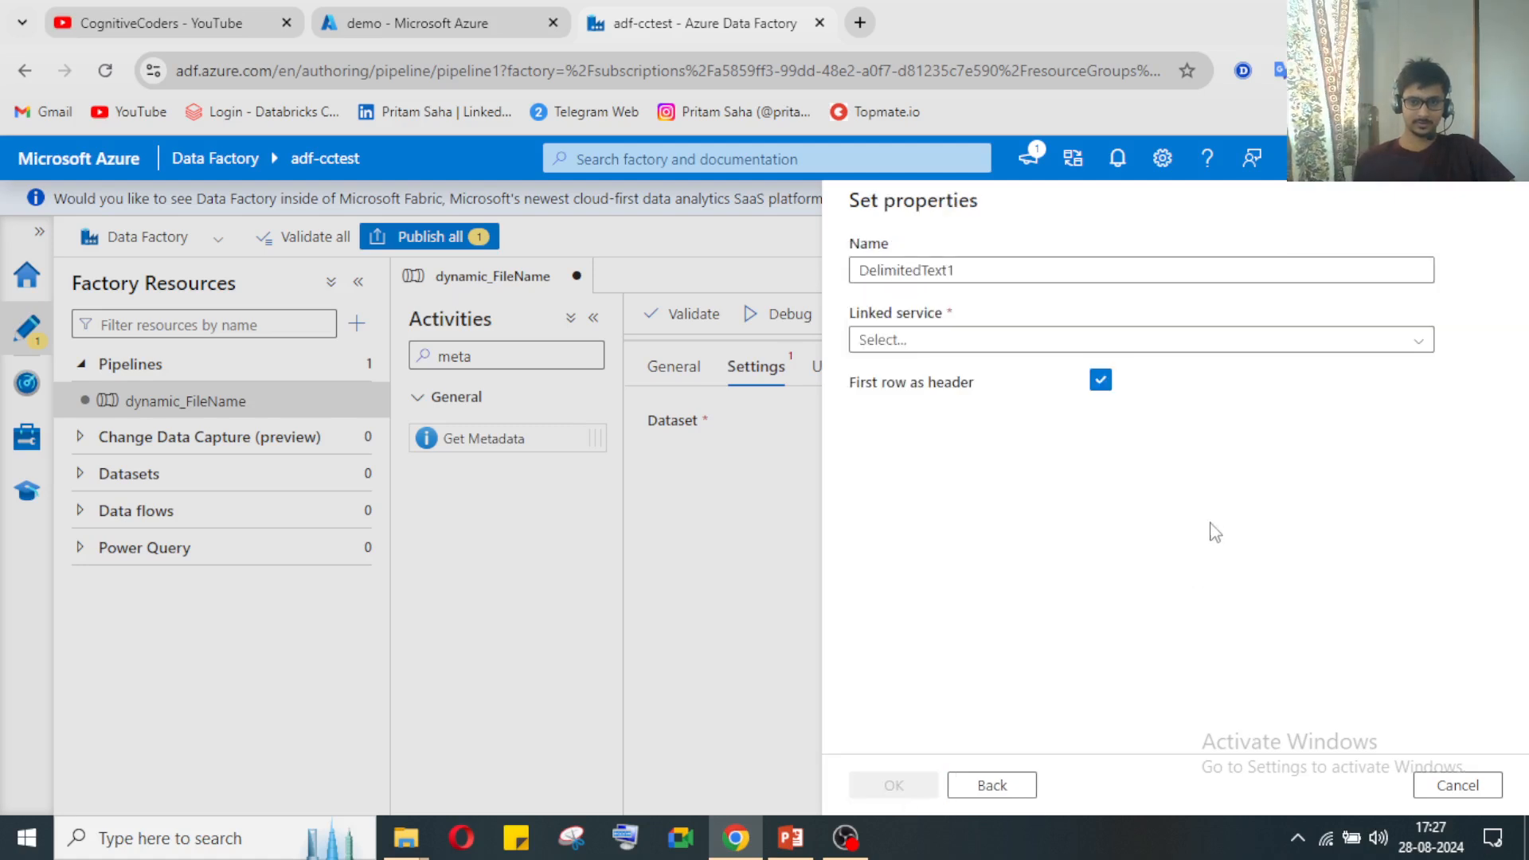
Step: Start a new linked service for the dataset, keeping the name AzureDataLakeStorage1 and Account key authentication
click(993, 351)
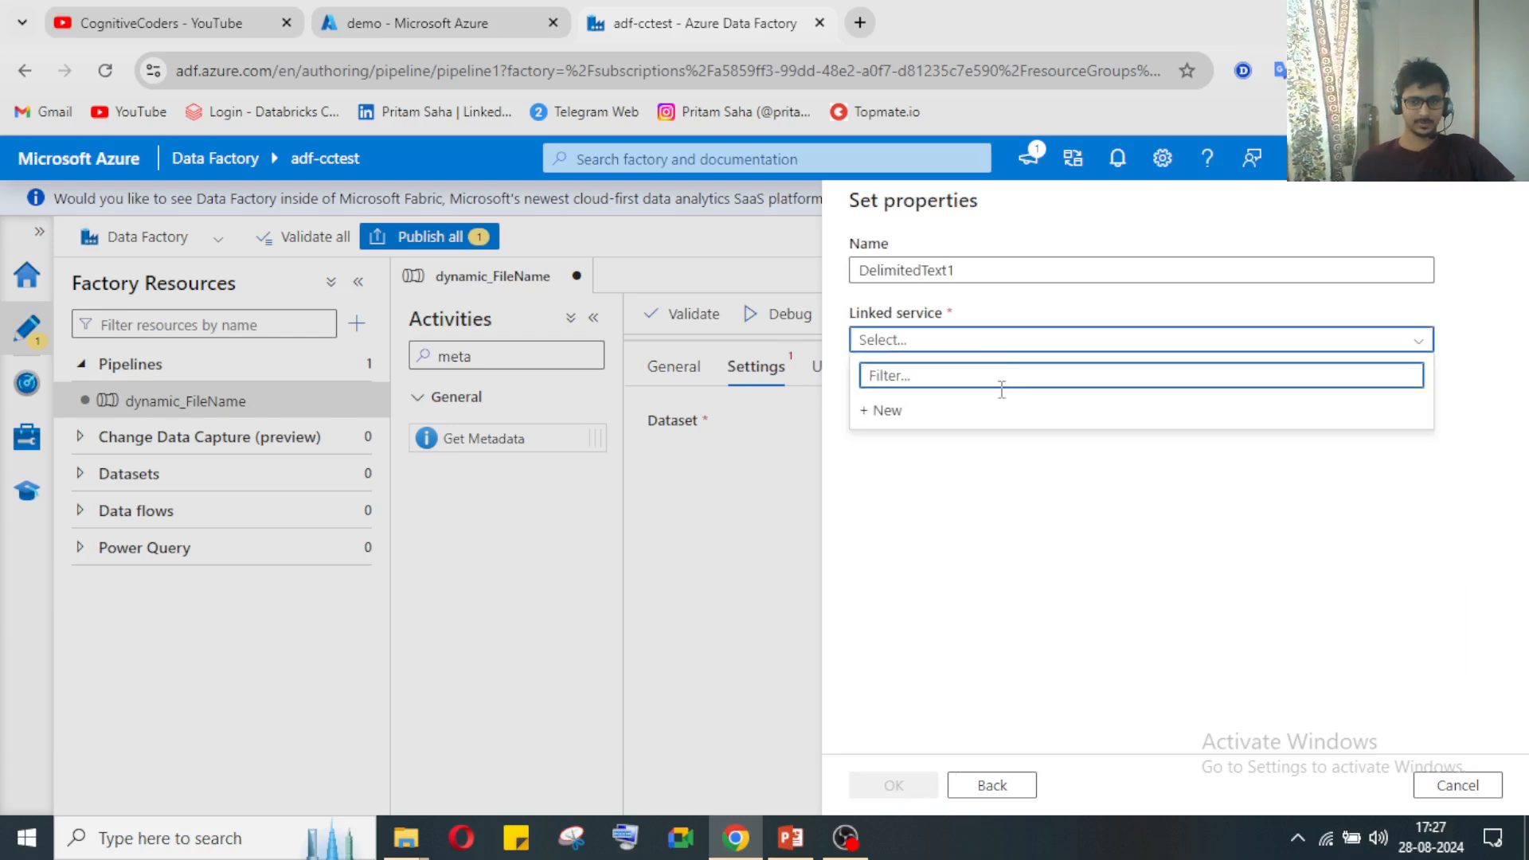
click(967, 411)
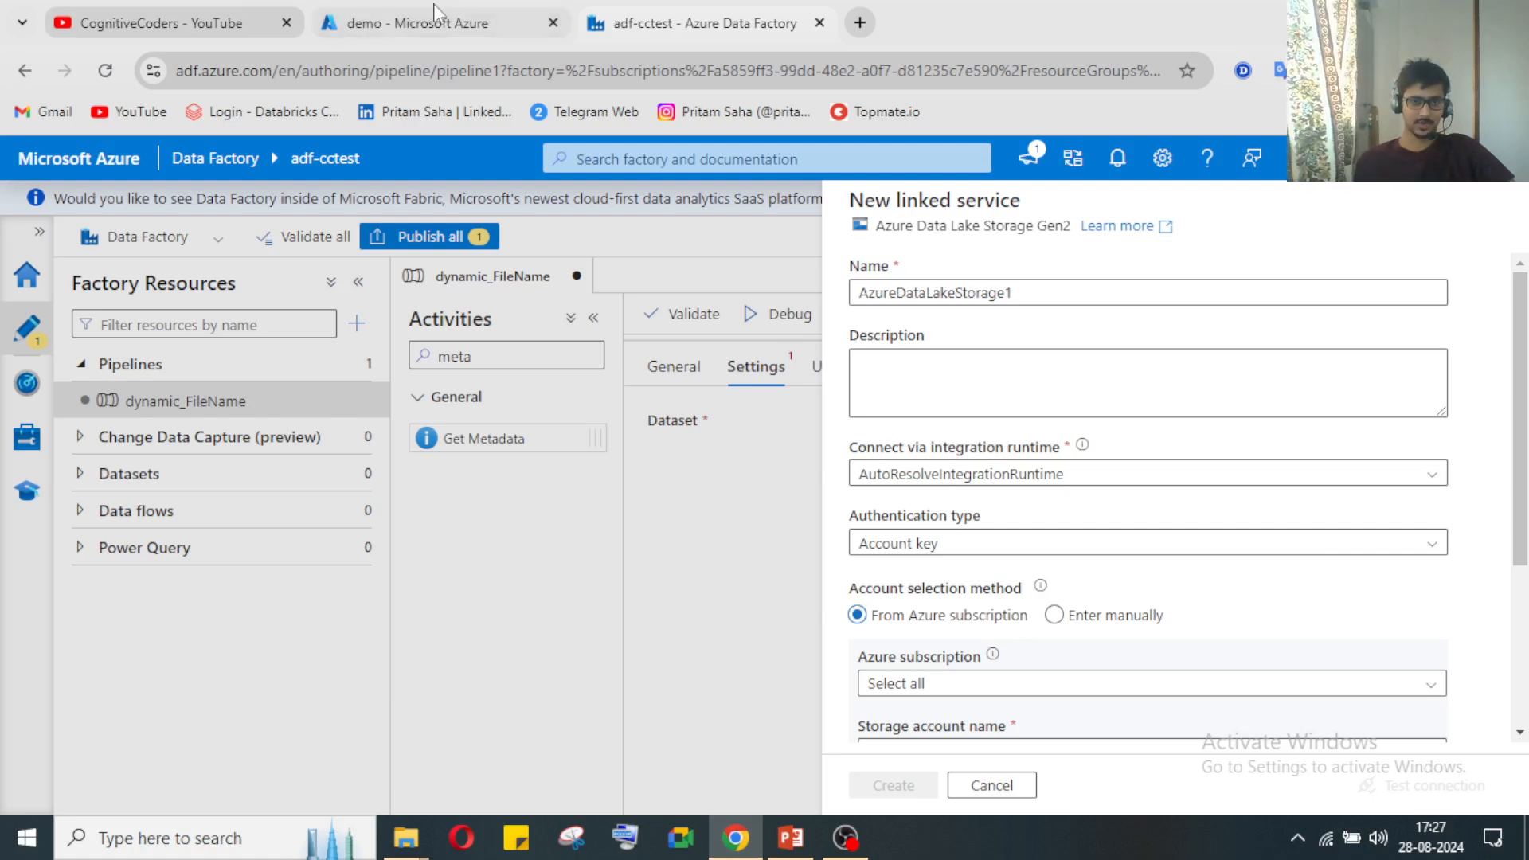
click(195, 20)
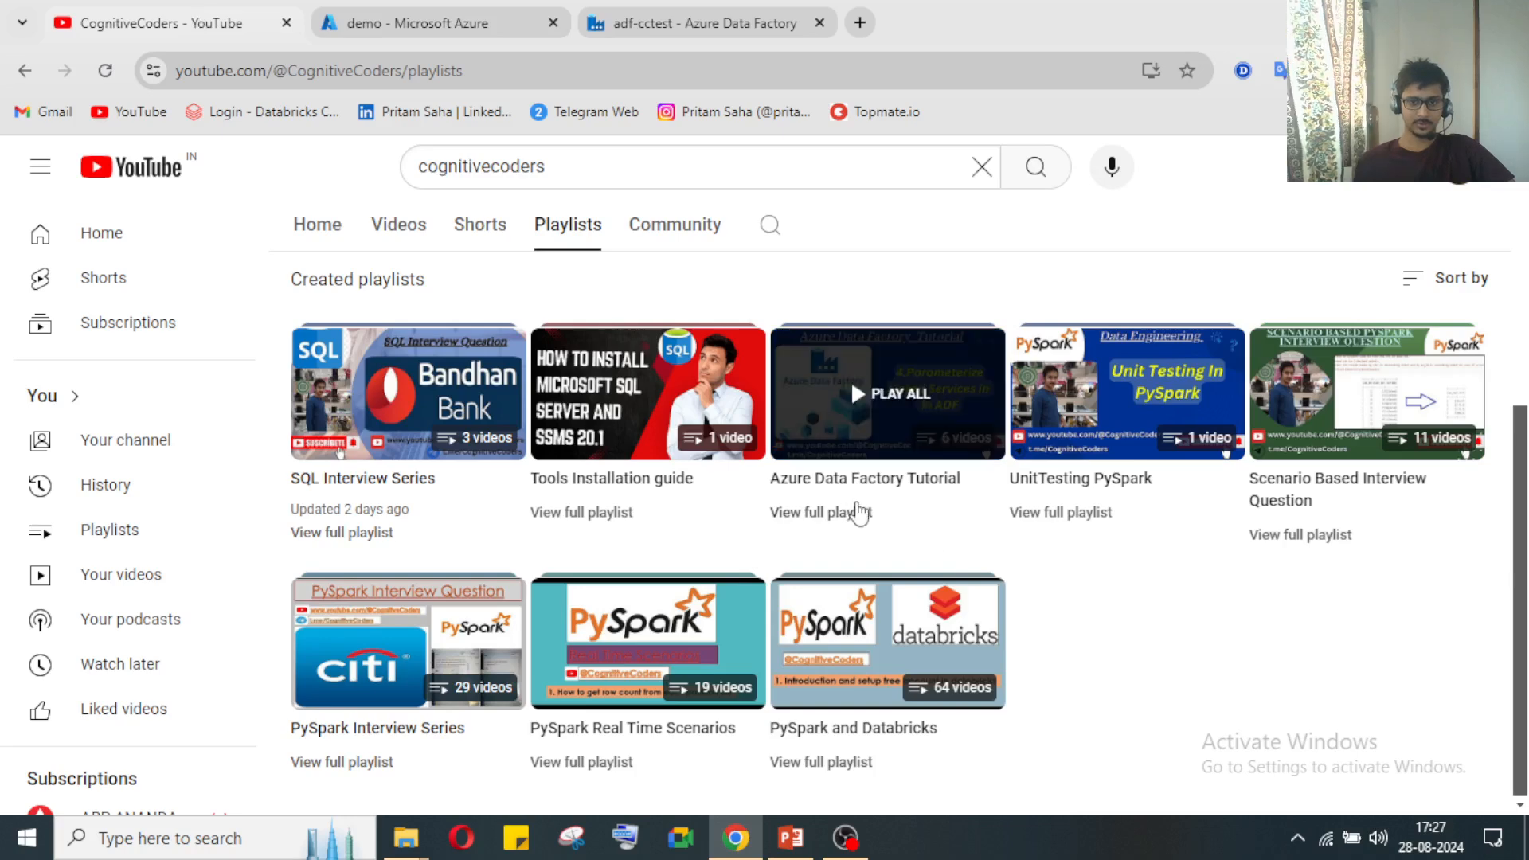
click(705, 22)
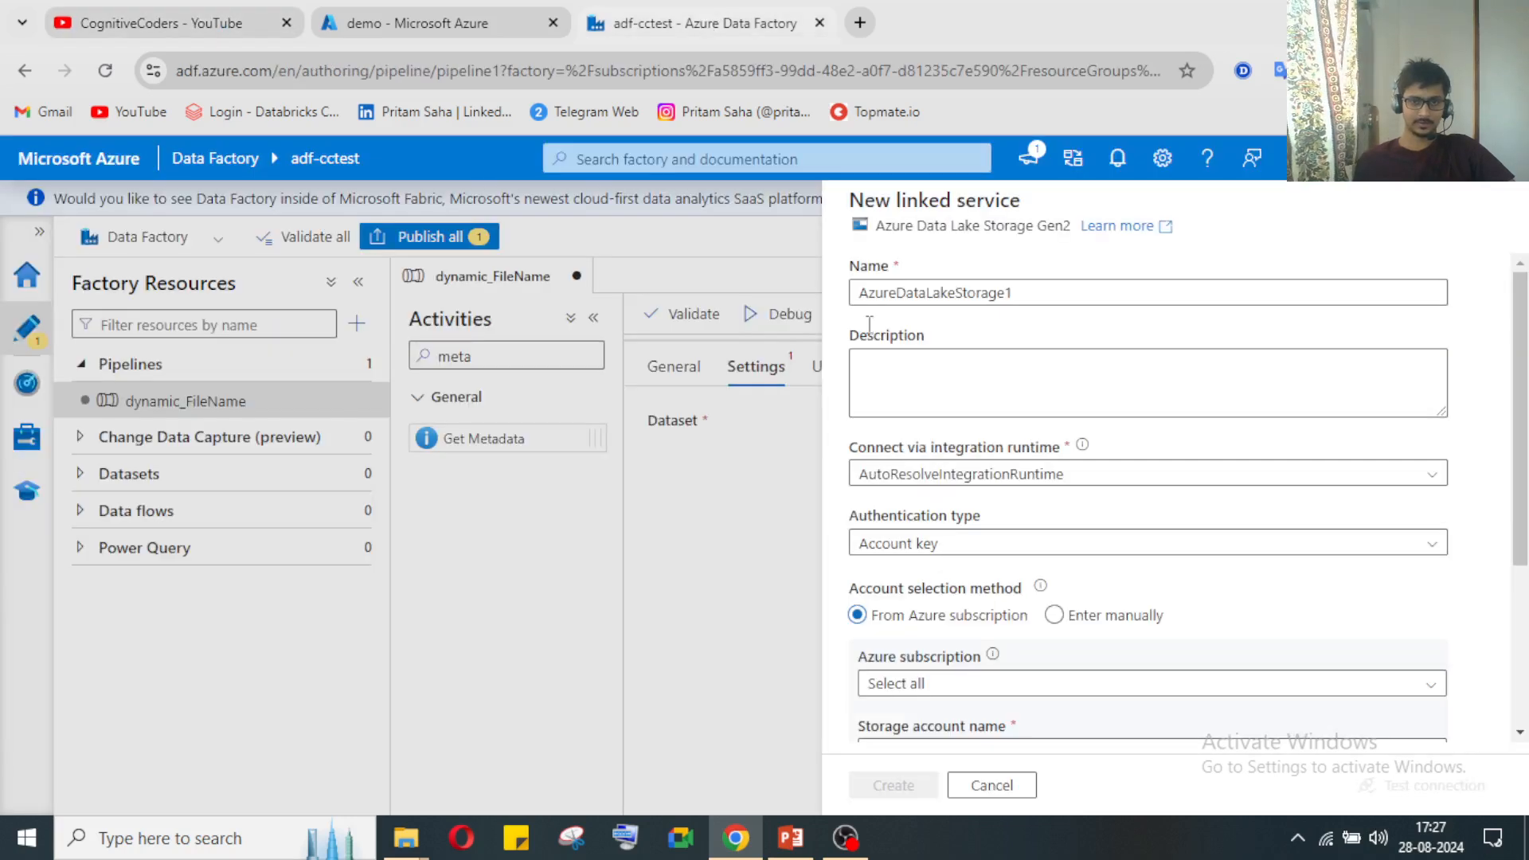
click(1017, 295)
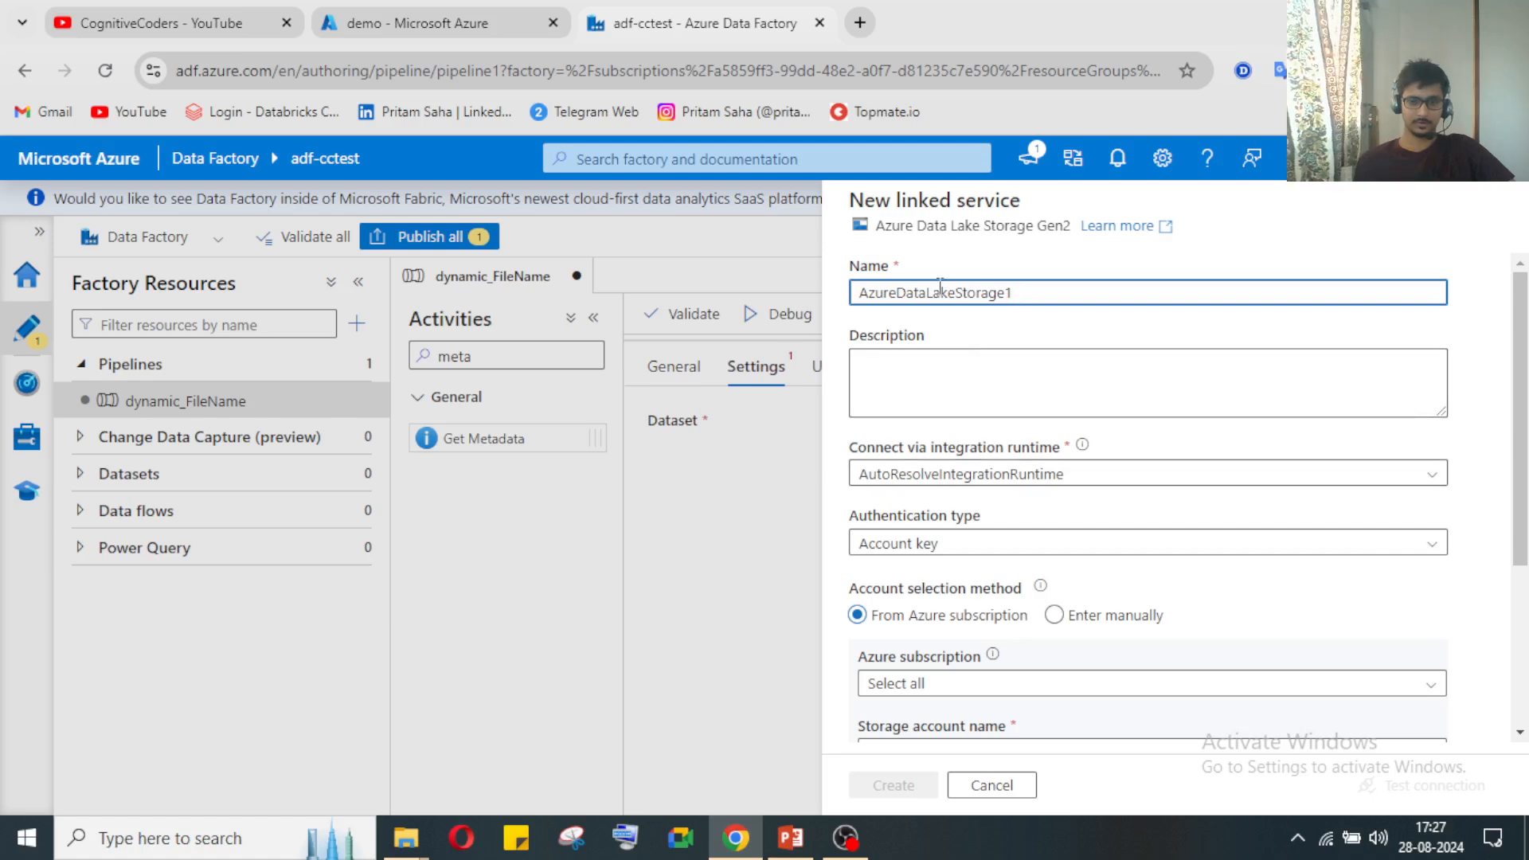
click(948, 545)
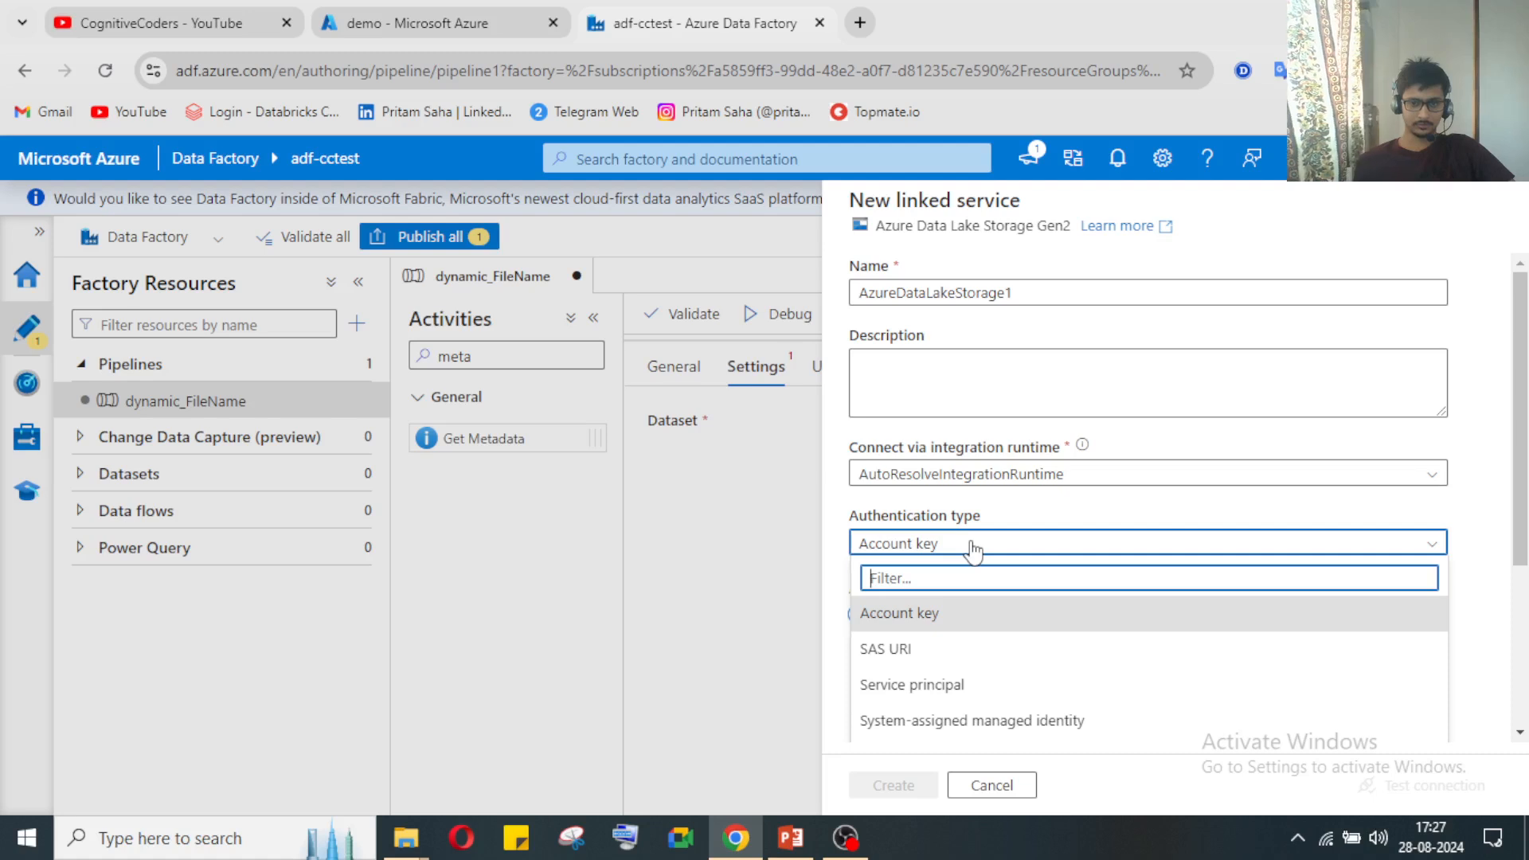
scroll(1007, 553, down, 3)
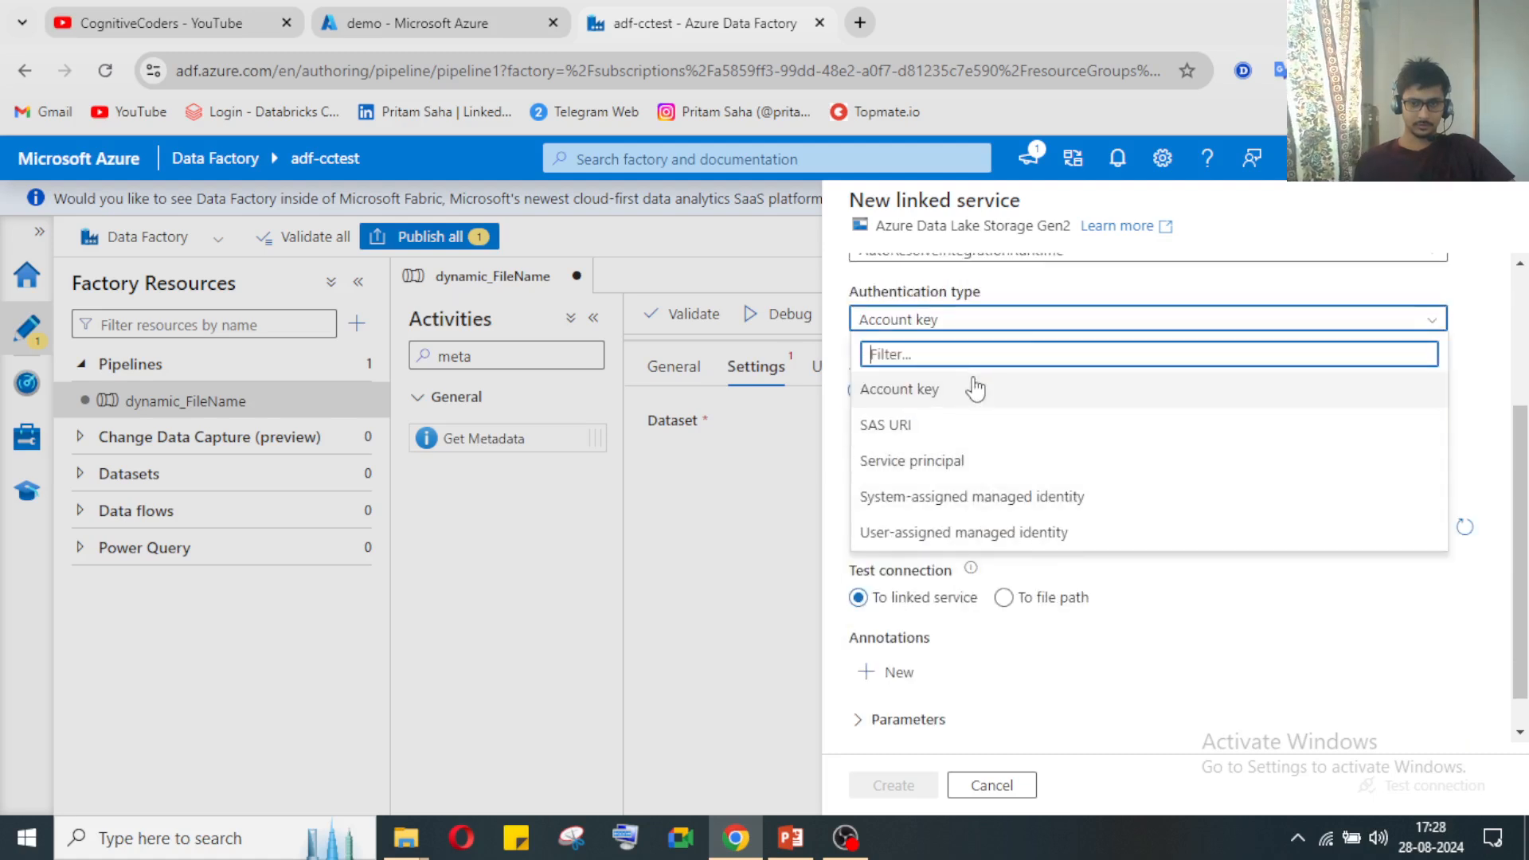
scroll(976, 391, up, 2)
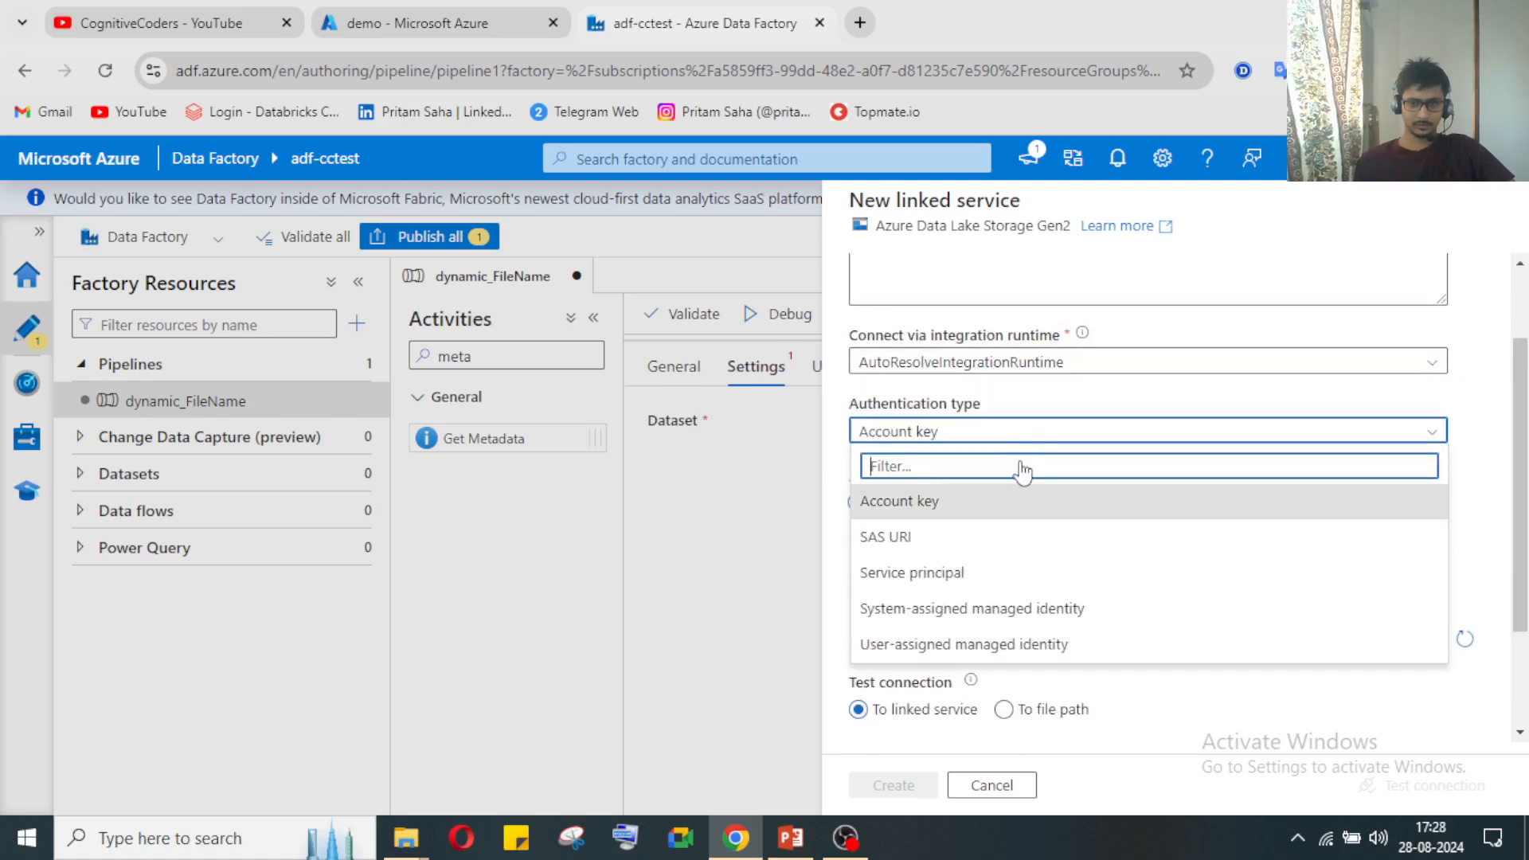
click(1435, 438)
scroll(1185, 646, up, 2)
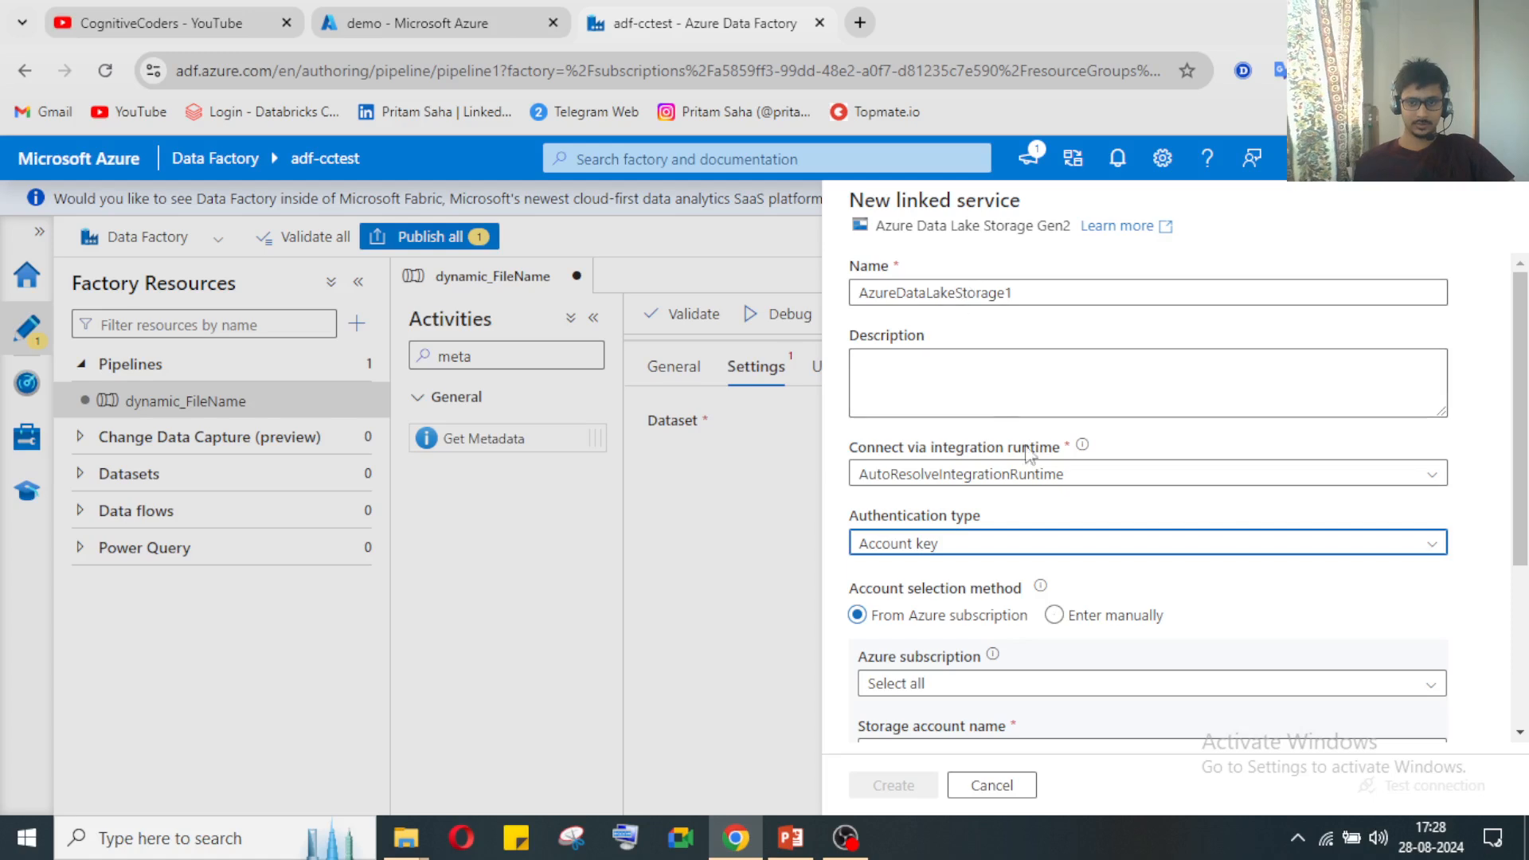
Step: Set the linked service's subscription to Pay-As-You-Go and storage account to testccdl, checking the account name in the Azure portal
scroll(1067, 573, down, 2)
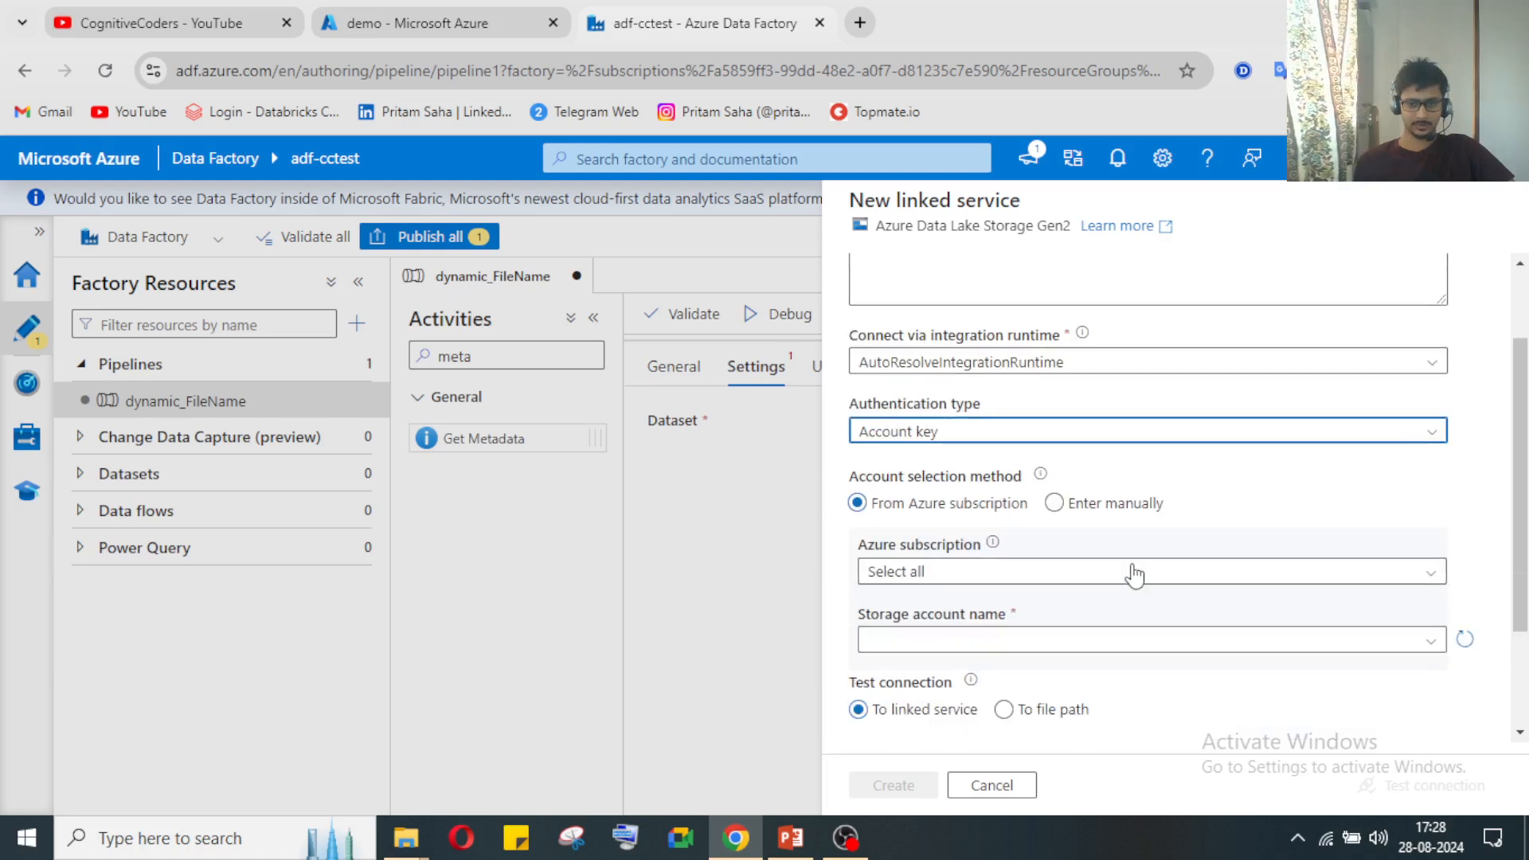
click(1135, 572)
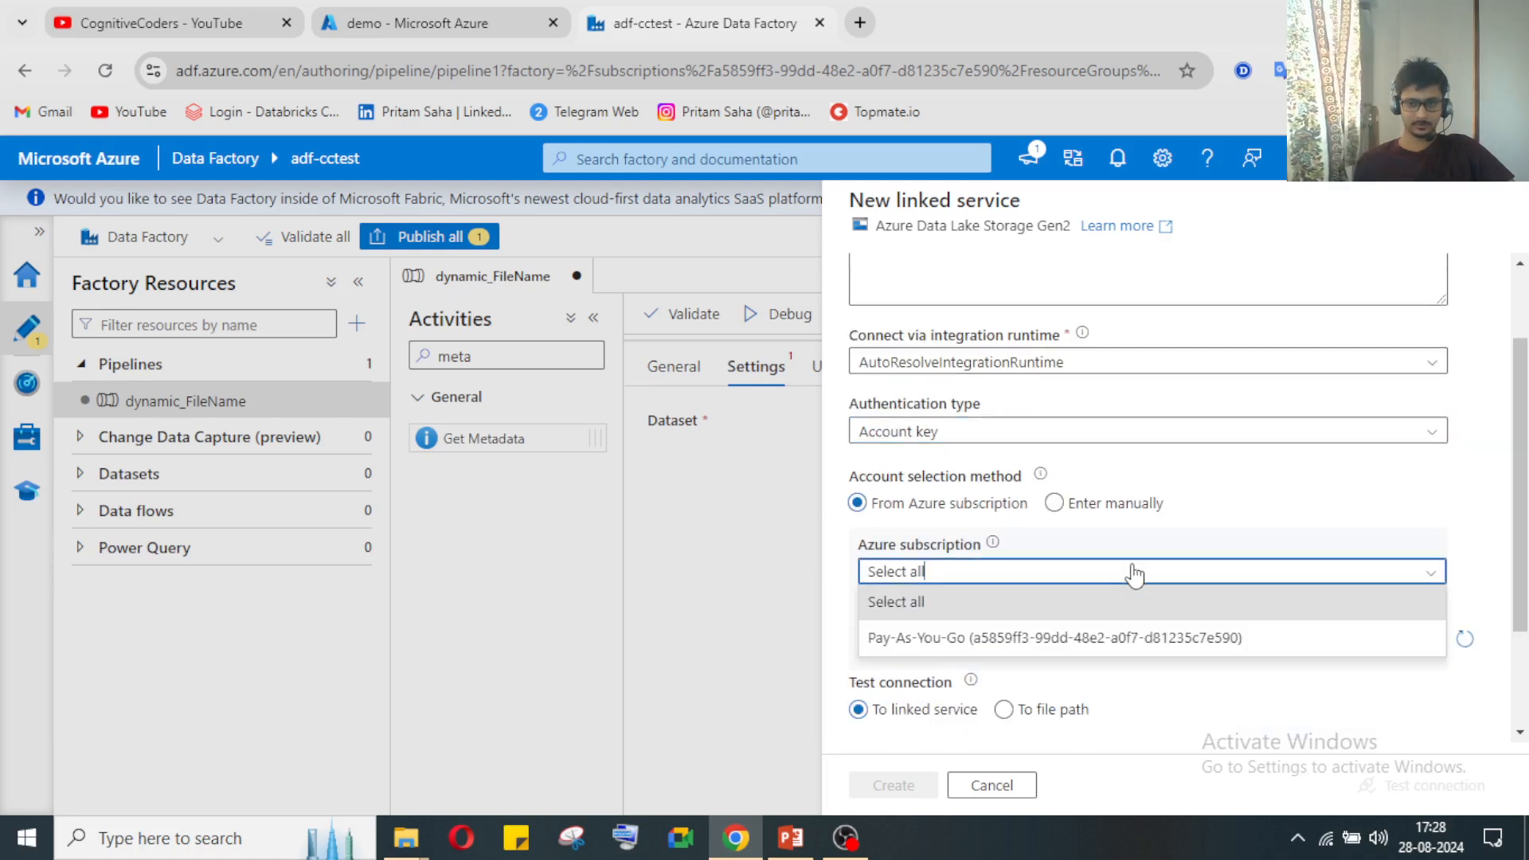
click(1126, 647)
scroll(1115, 557, down, 2)
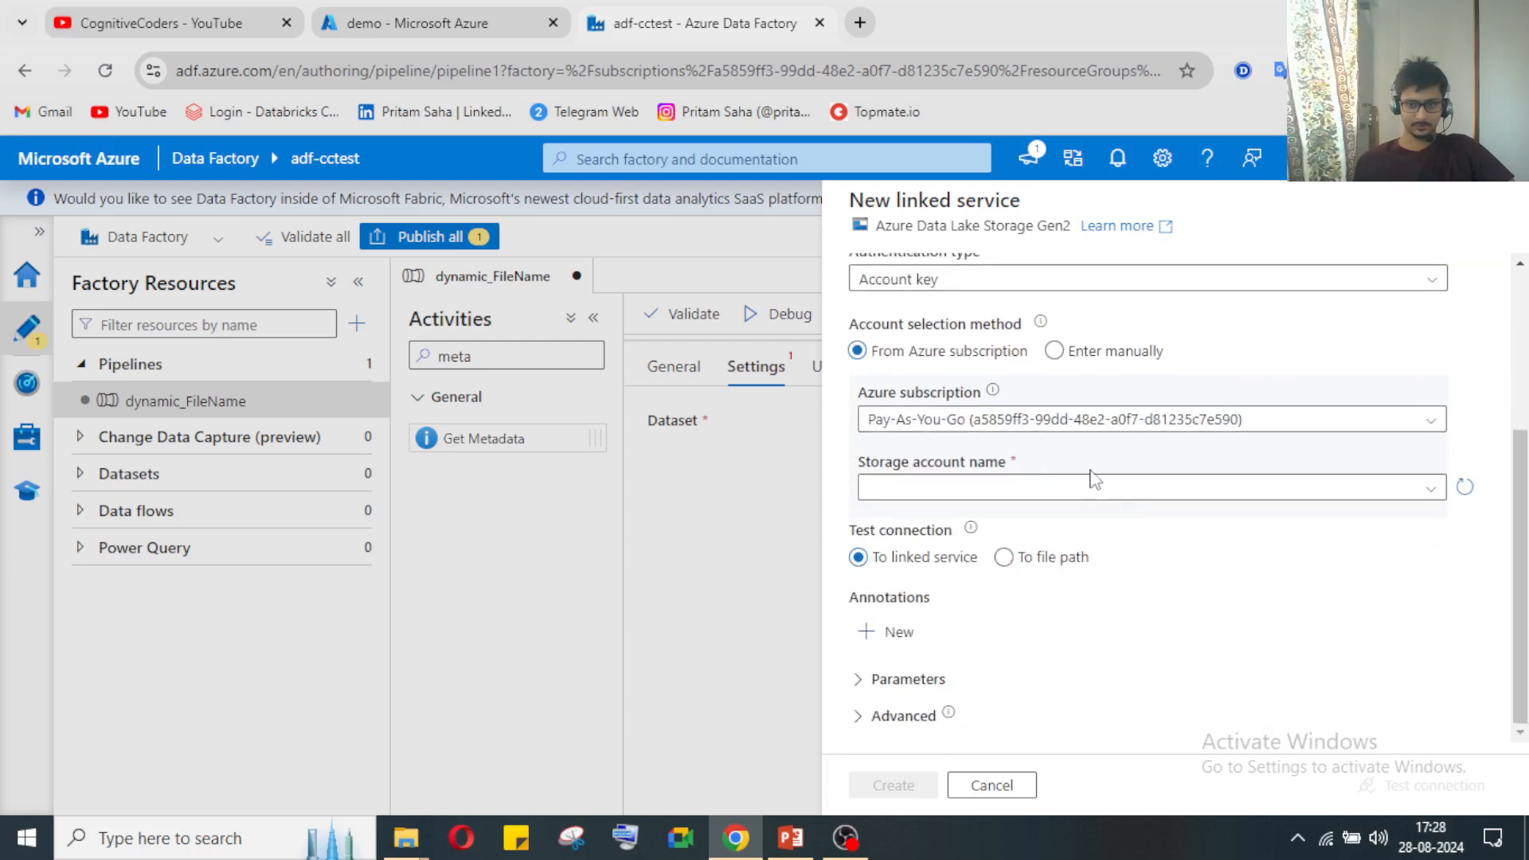
click(1053, 494)
click(1032, 526)
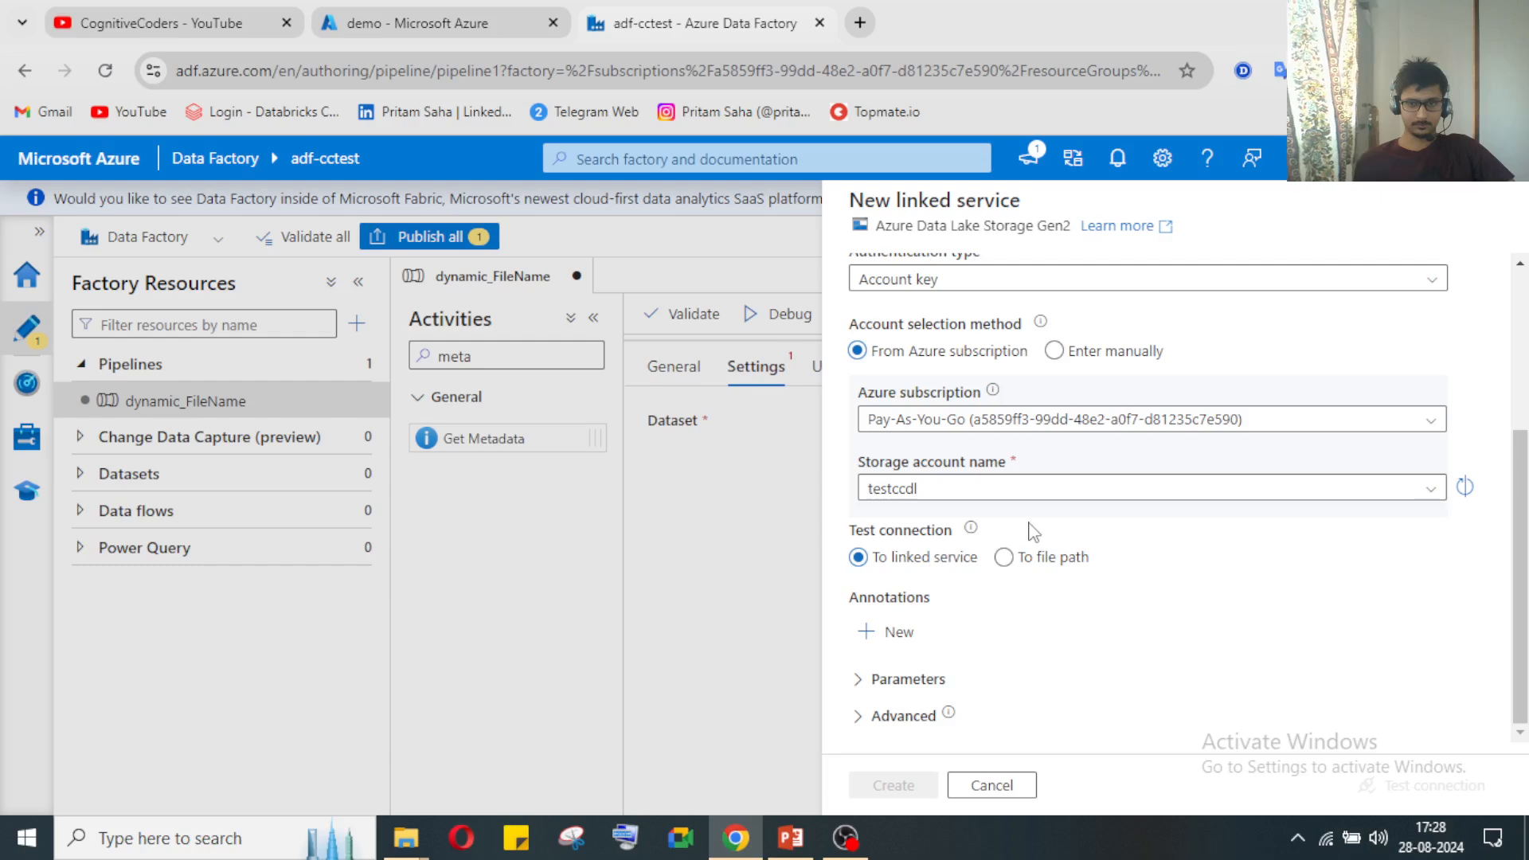
click(414, 23)
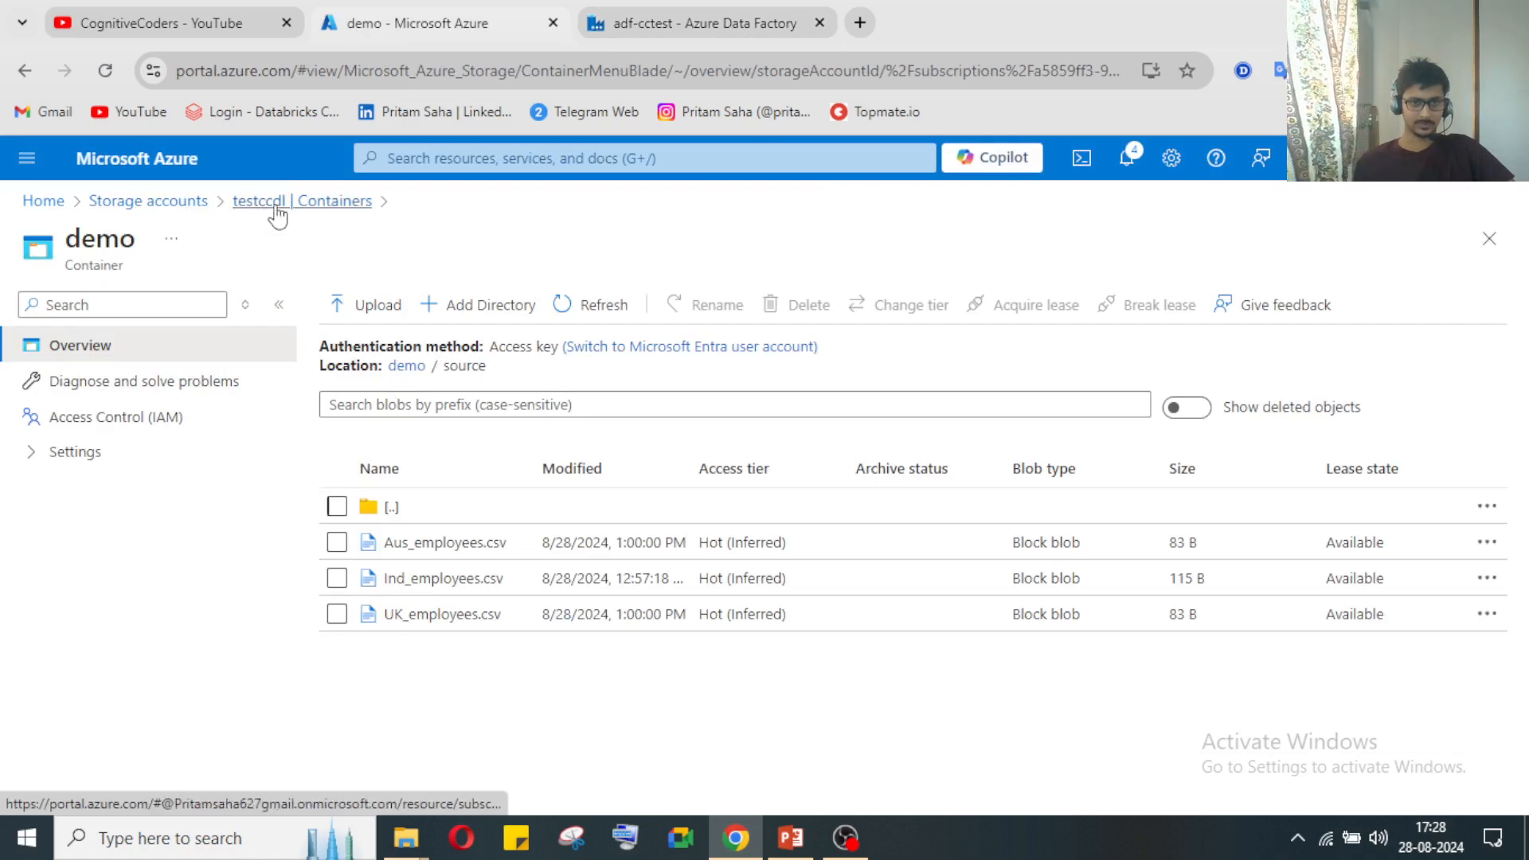
click(721, 25)
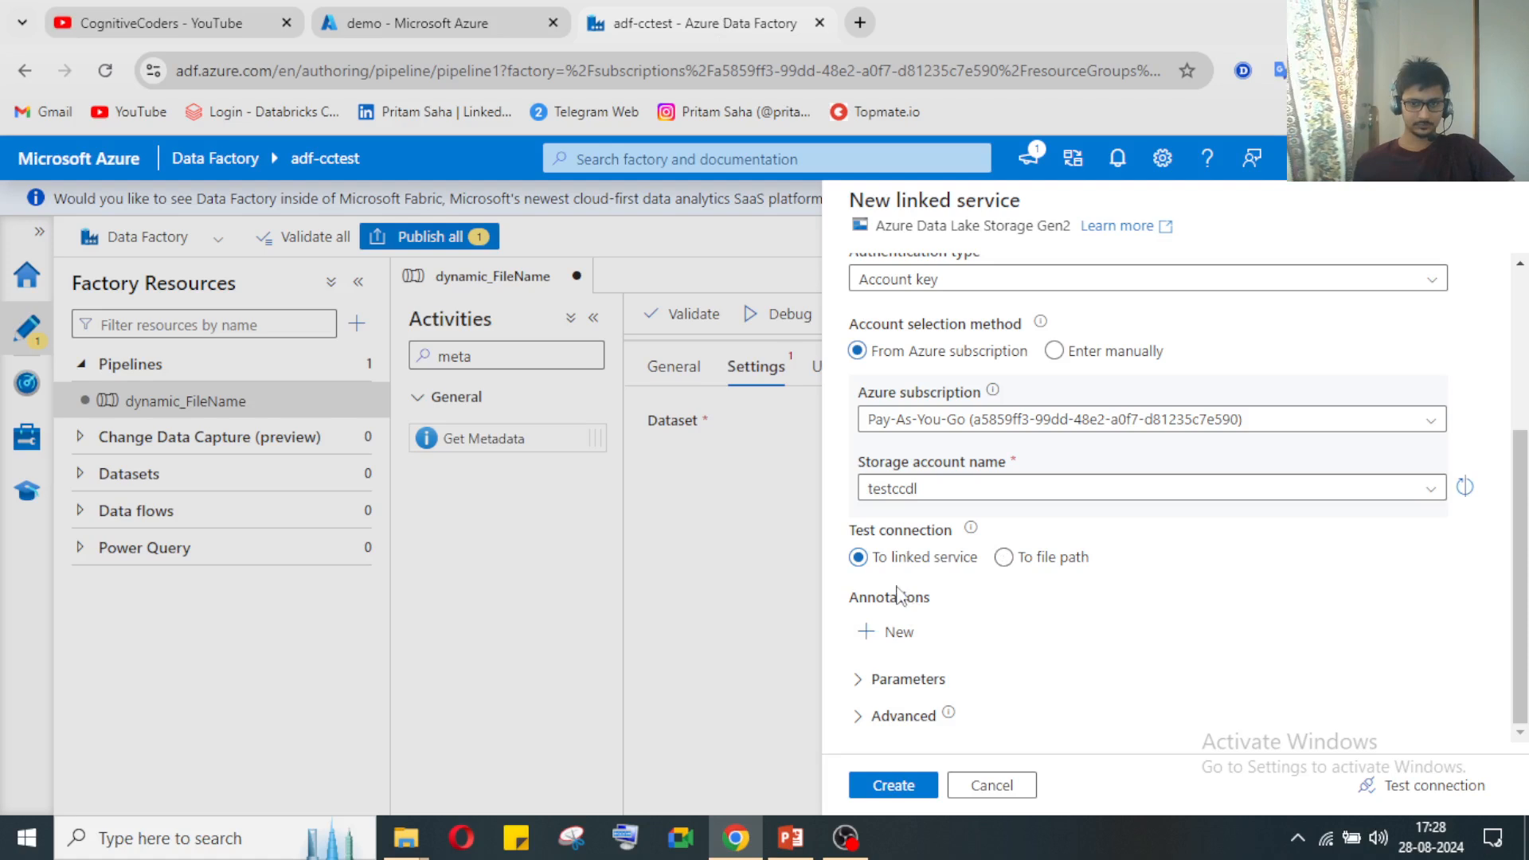
Step: Review the linked service's parameters and advanced options, then test its connection and create it
click(906, 679)
scroll(912, 701, down, 1)
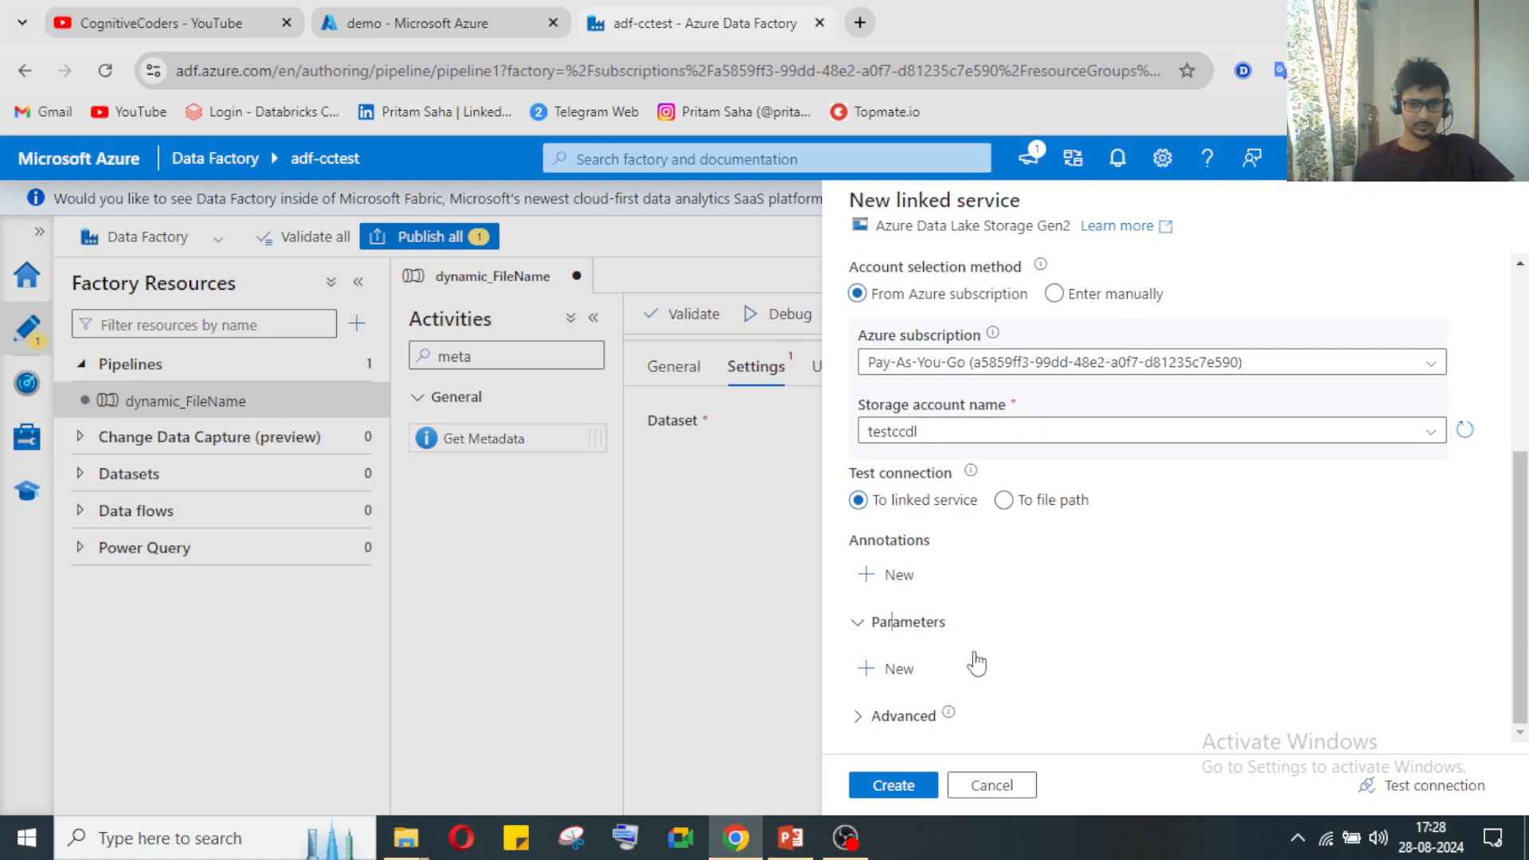
click(843, 717)
scroll(1019, 637, up, 2)
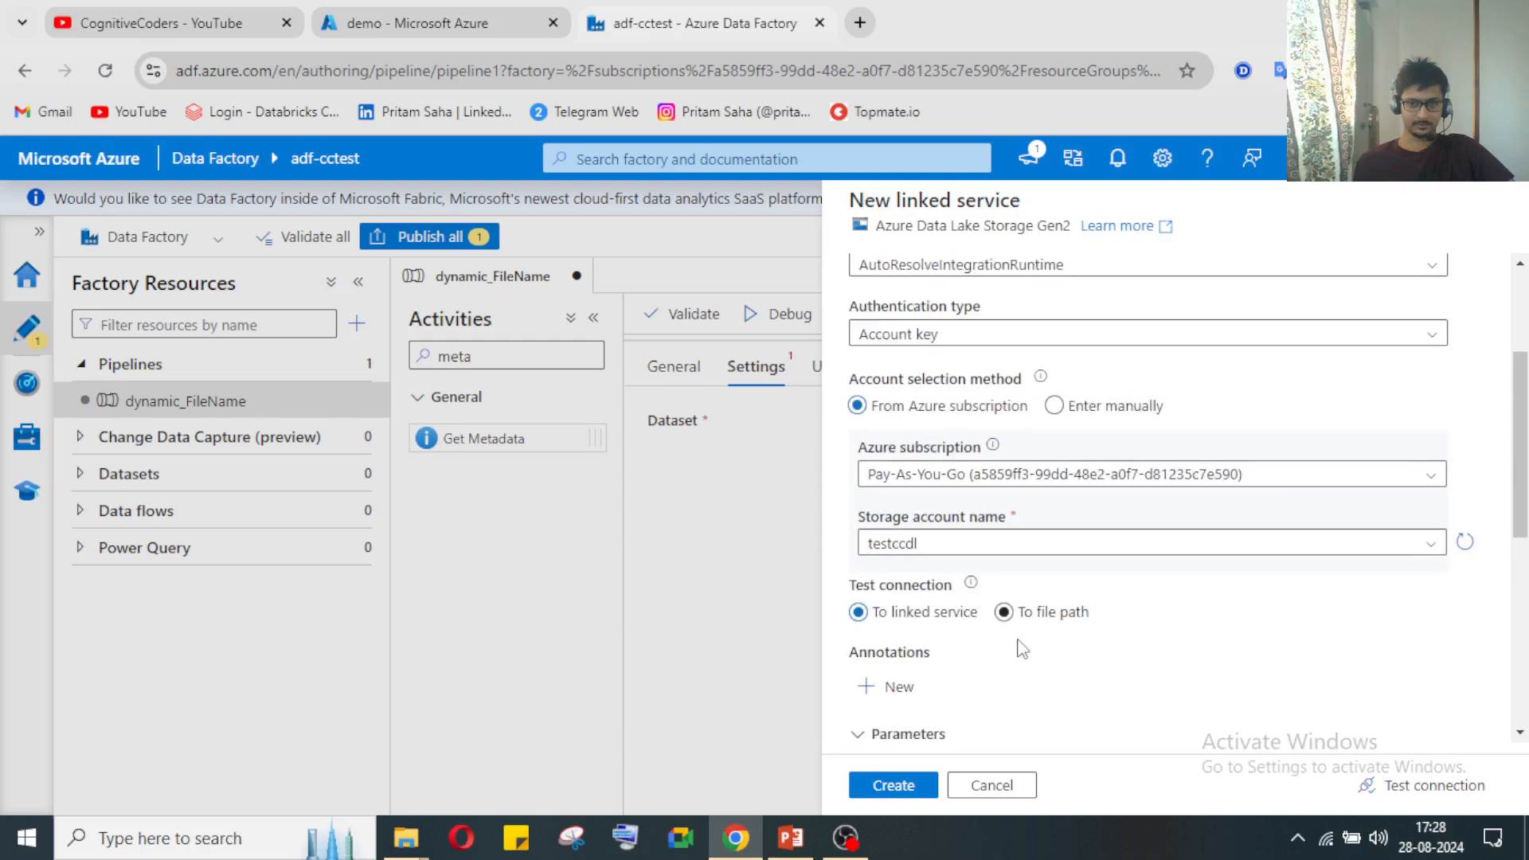
scroll(1019, 649, down, 4)
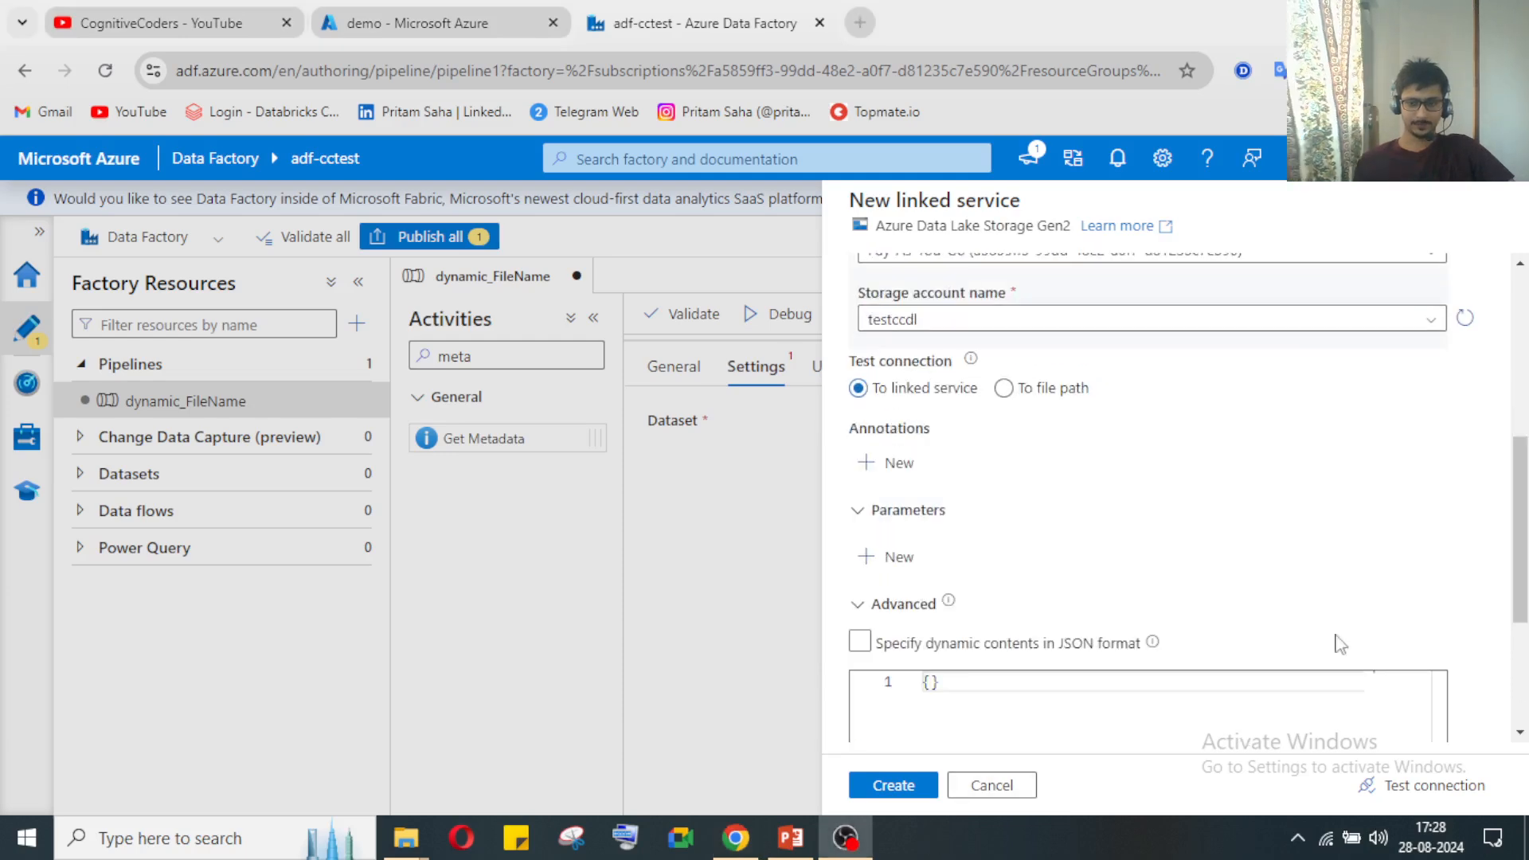
scroll(1341, 645, up, 3)
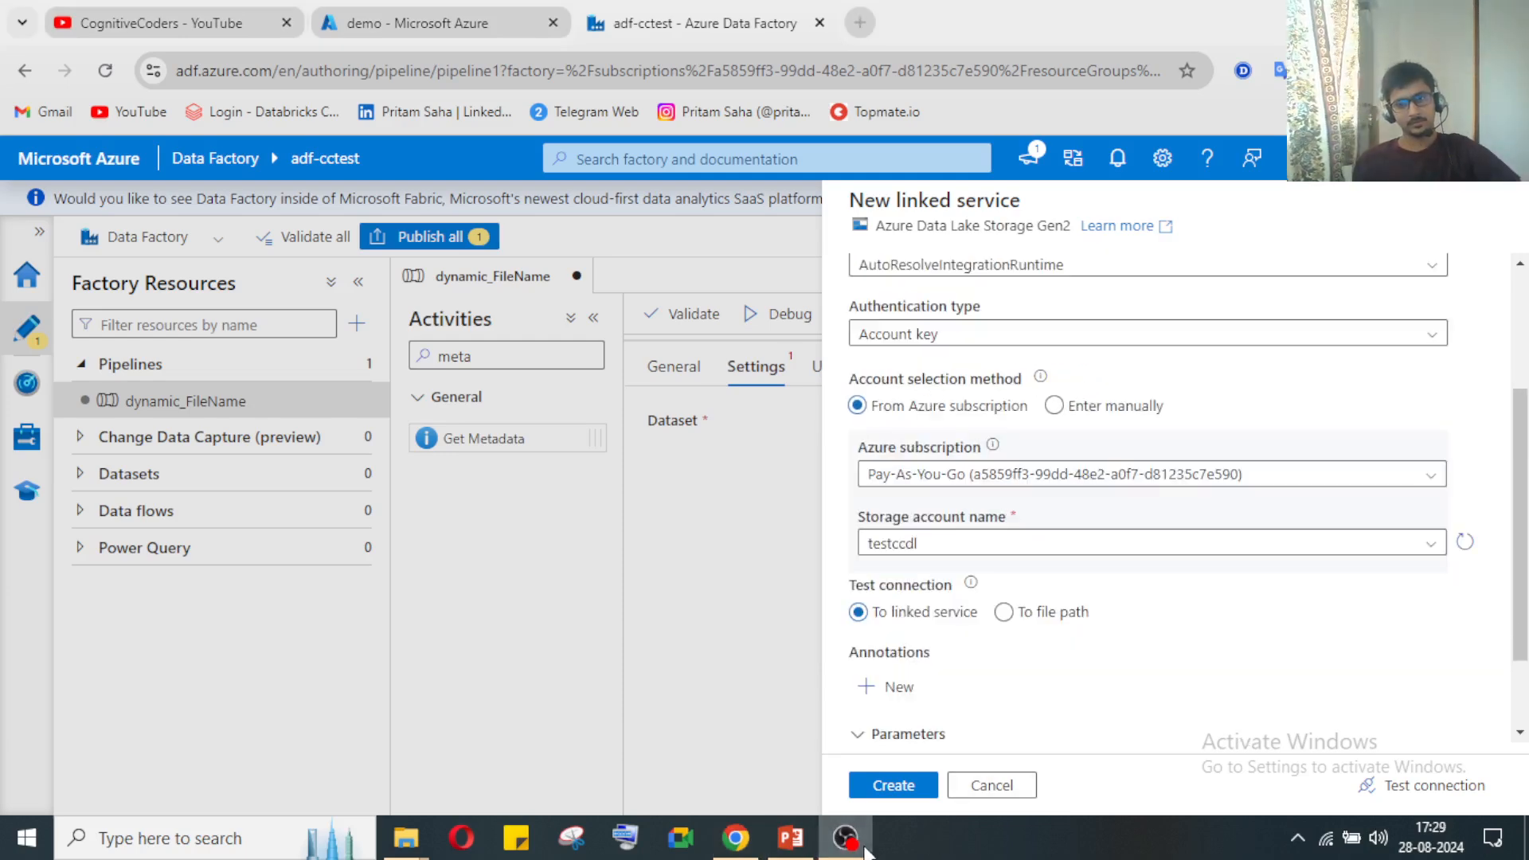
scroll(1155, 594, down, 2)
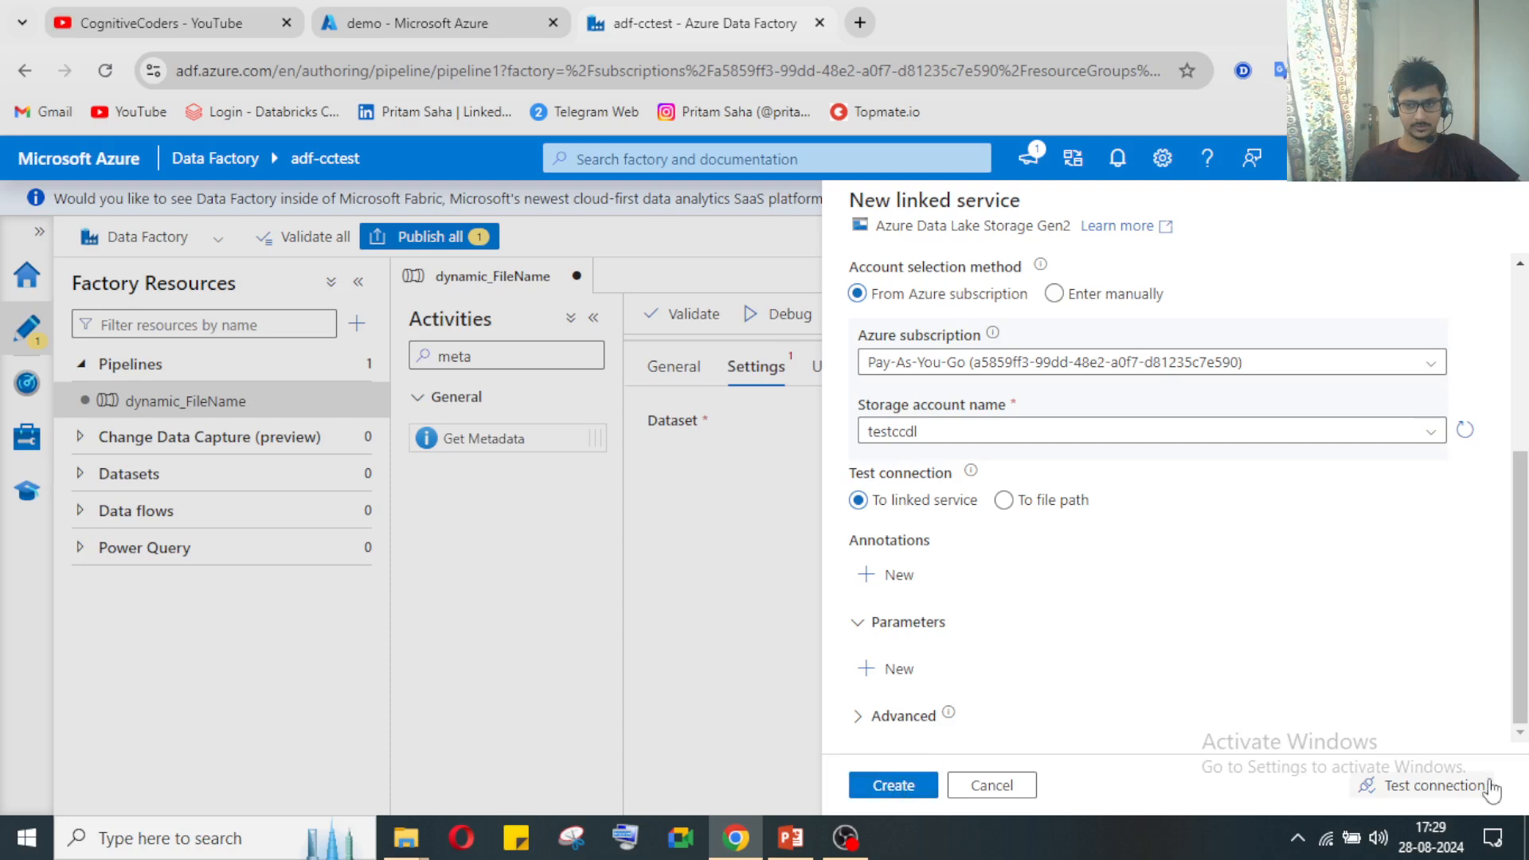
click(1430, 785)
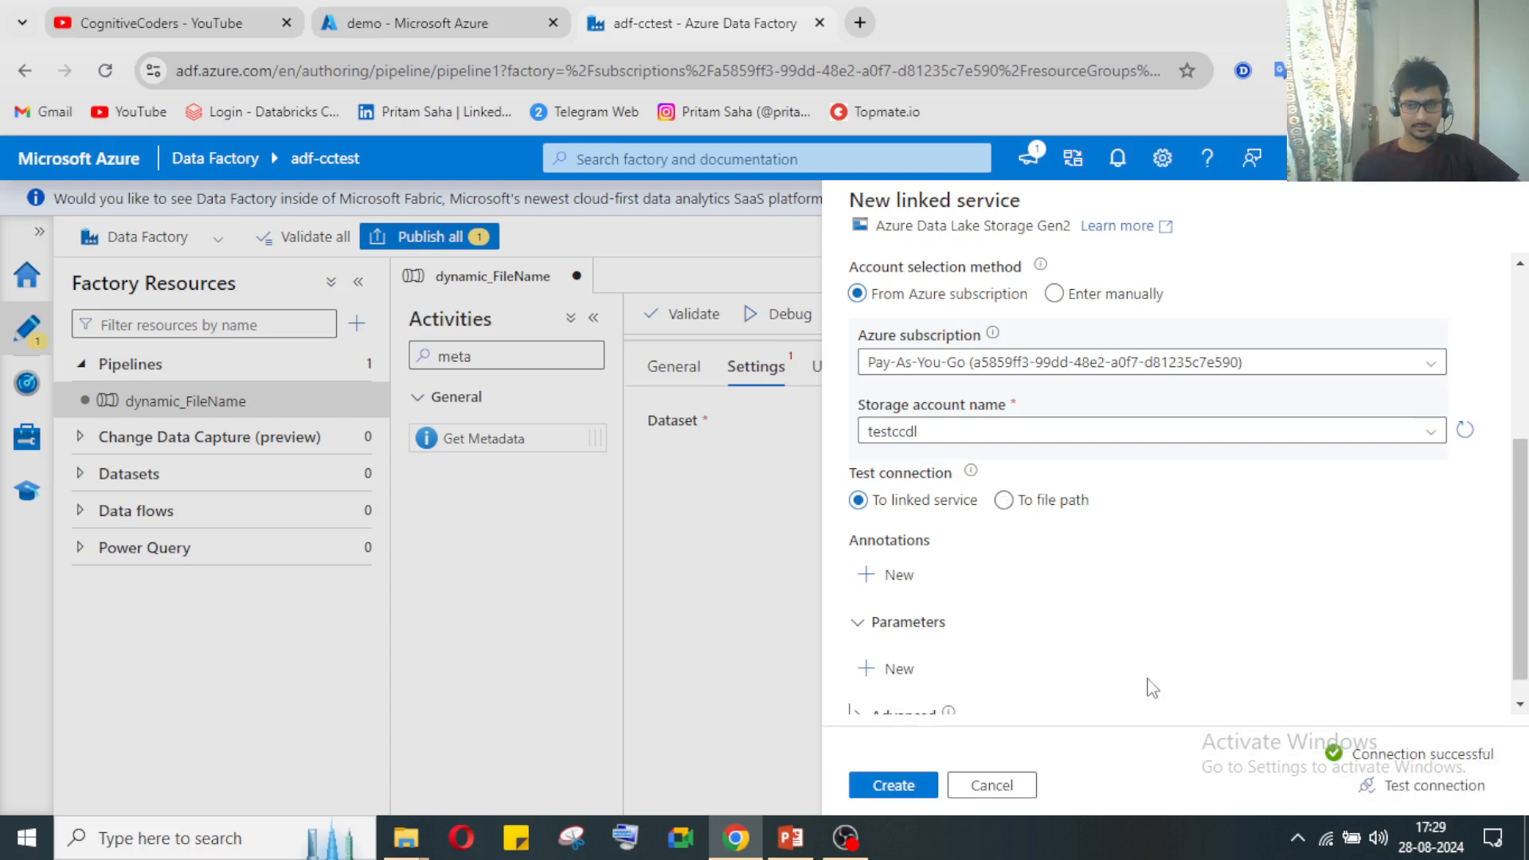
click(893, 784)
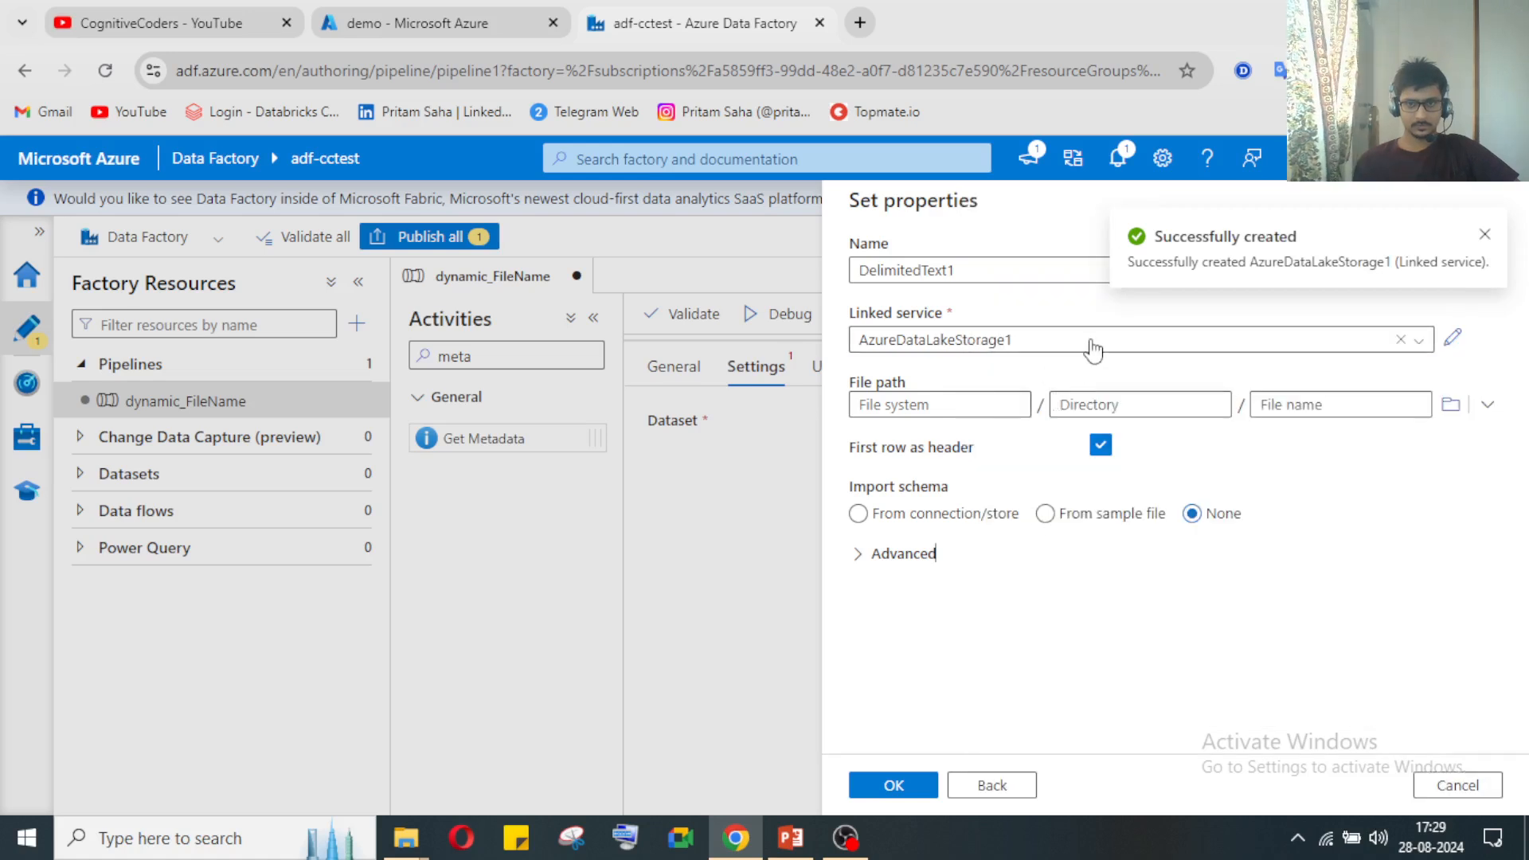
Step: Select AzureDataLakeStorage1 as the dataset's linked service and name the dataset ds_employee_data
click(1093, 349)
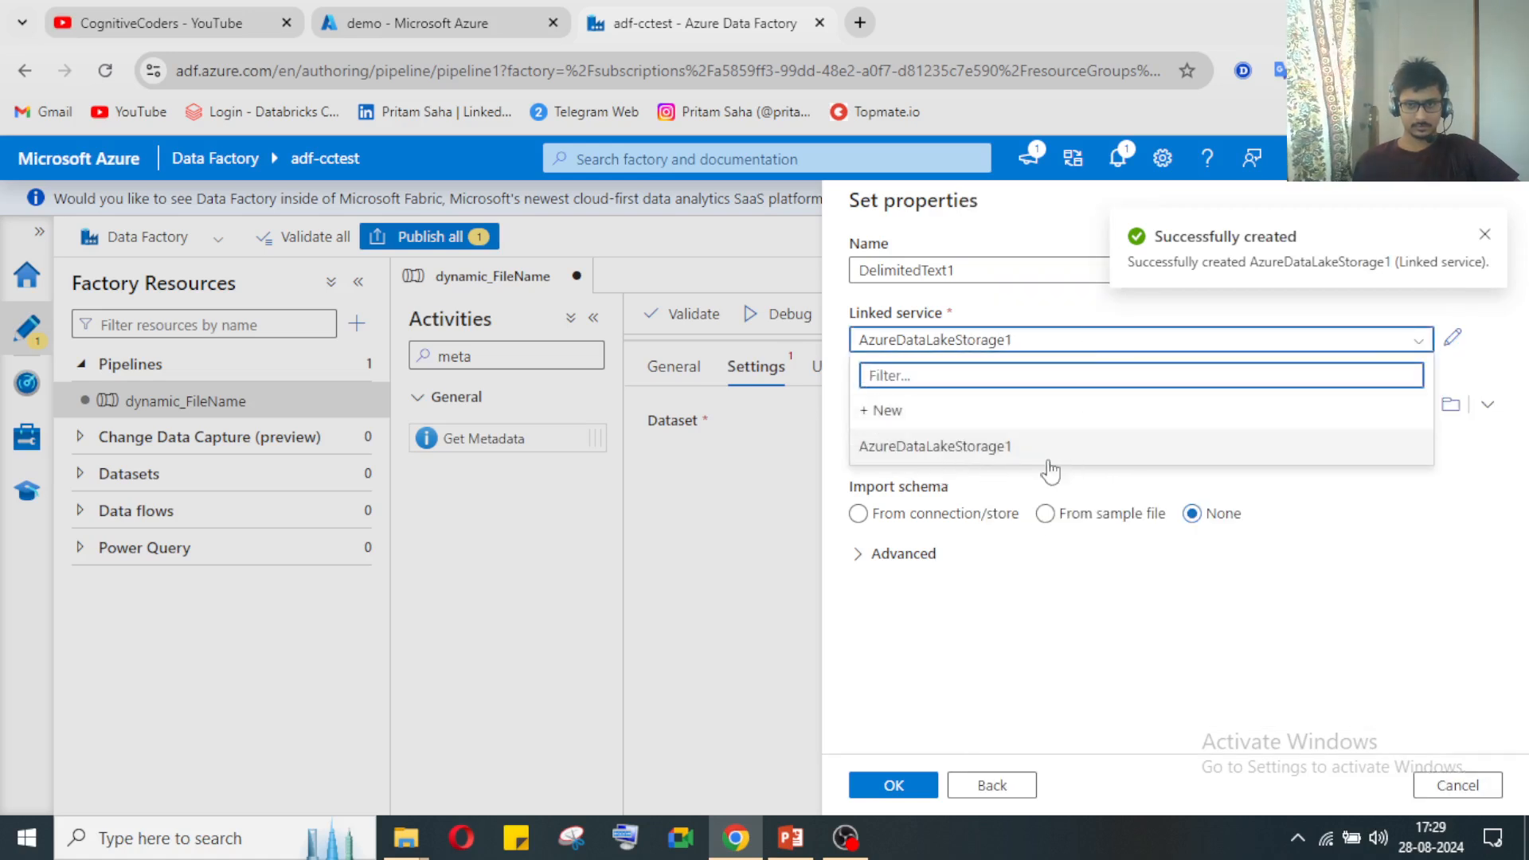
click(1004, 449)
click(993, 270)
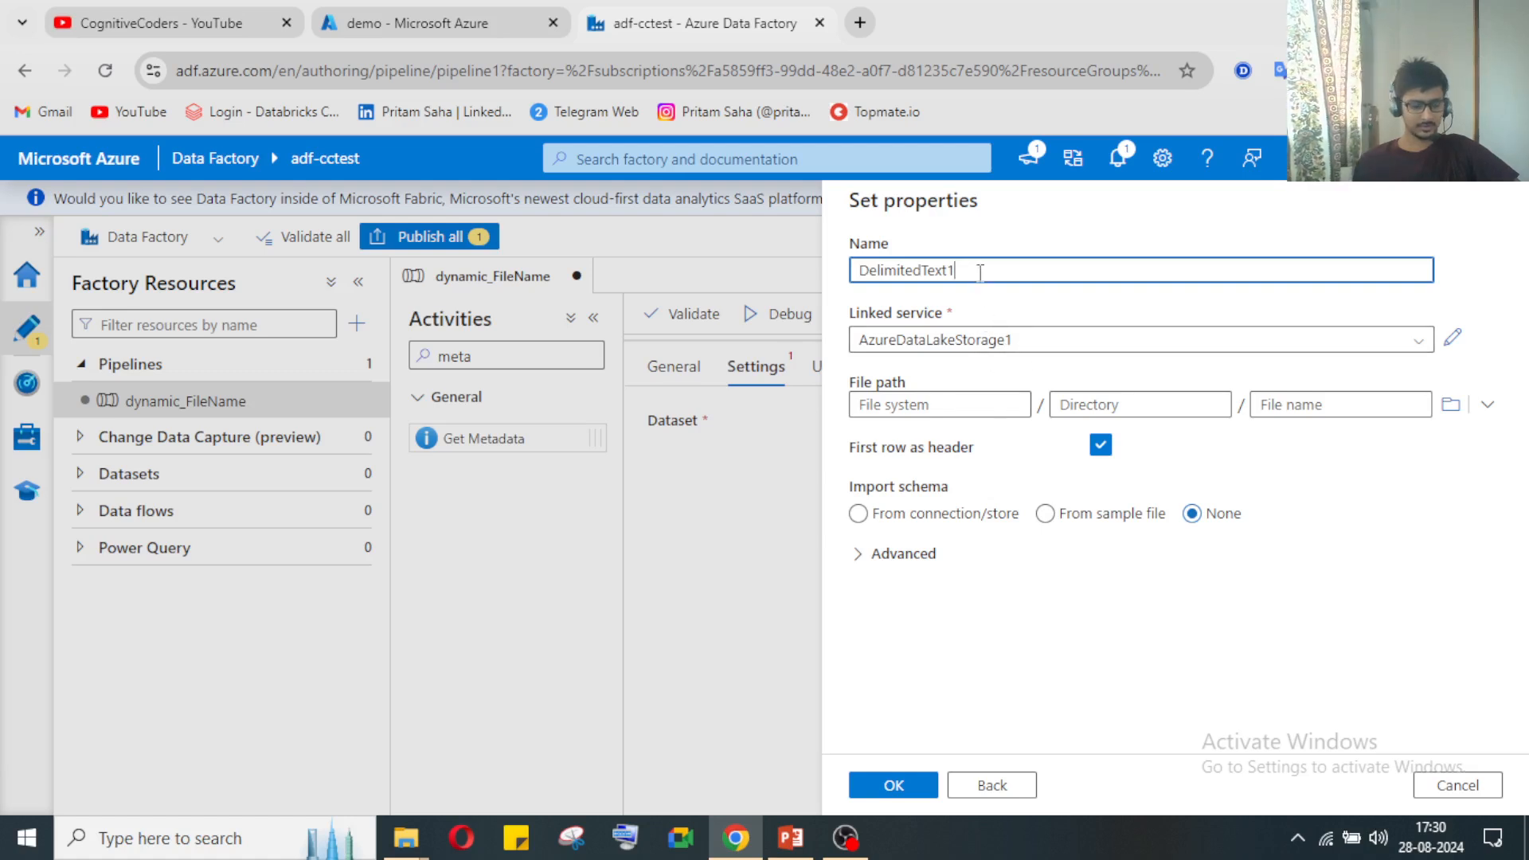
double_click(979, 273)
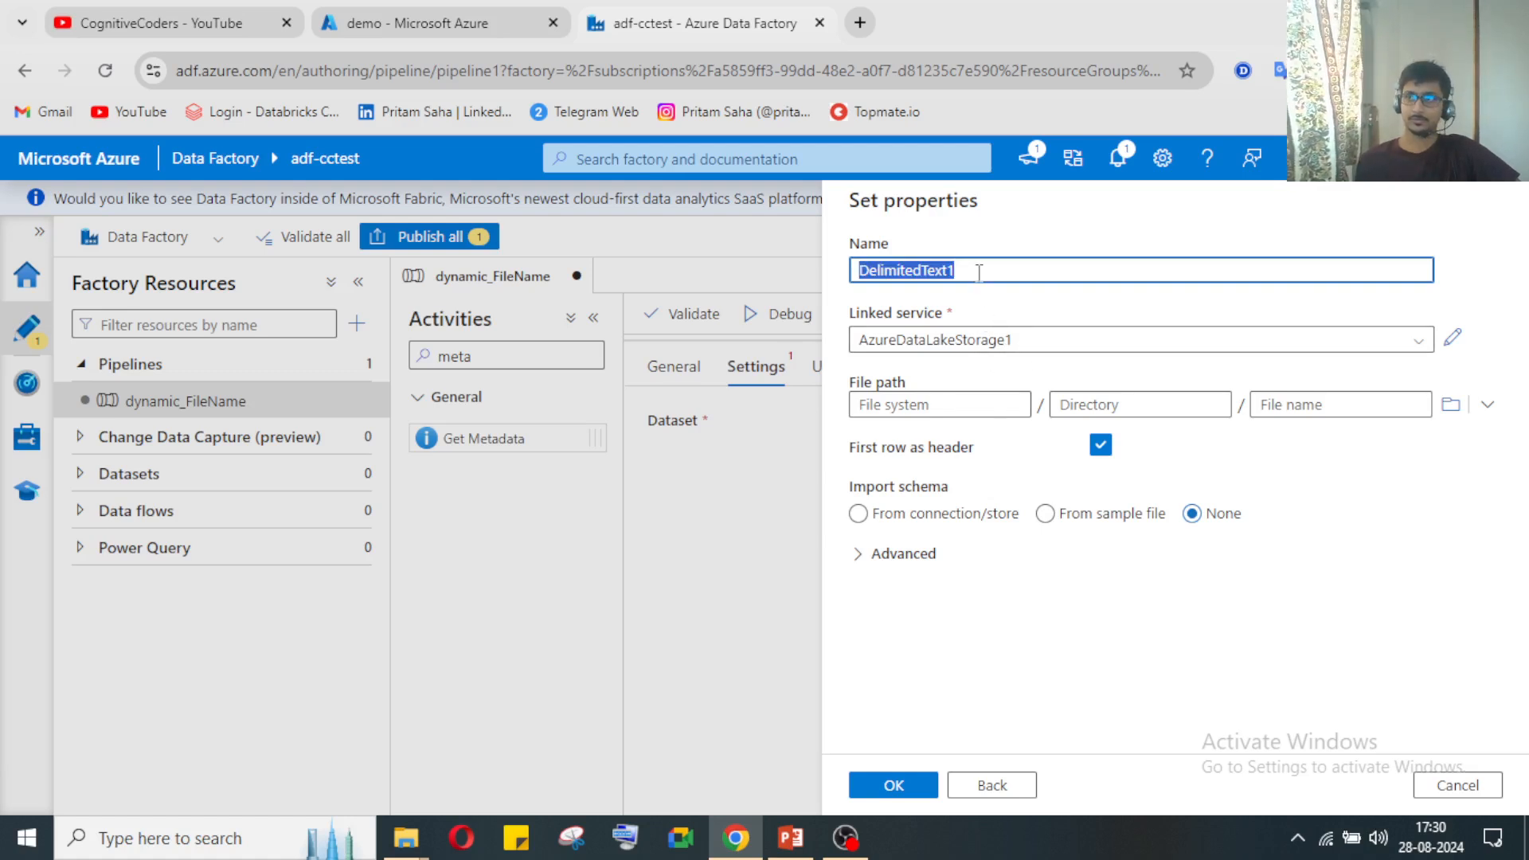
click(846, 838)
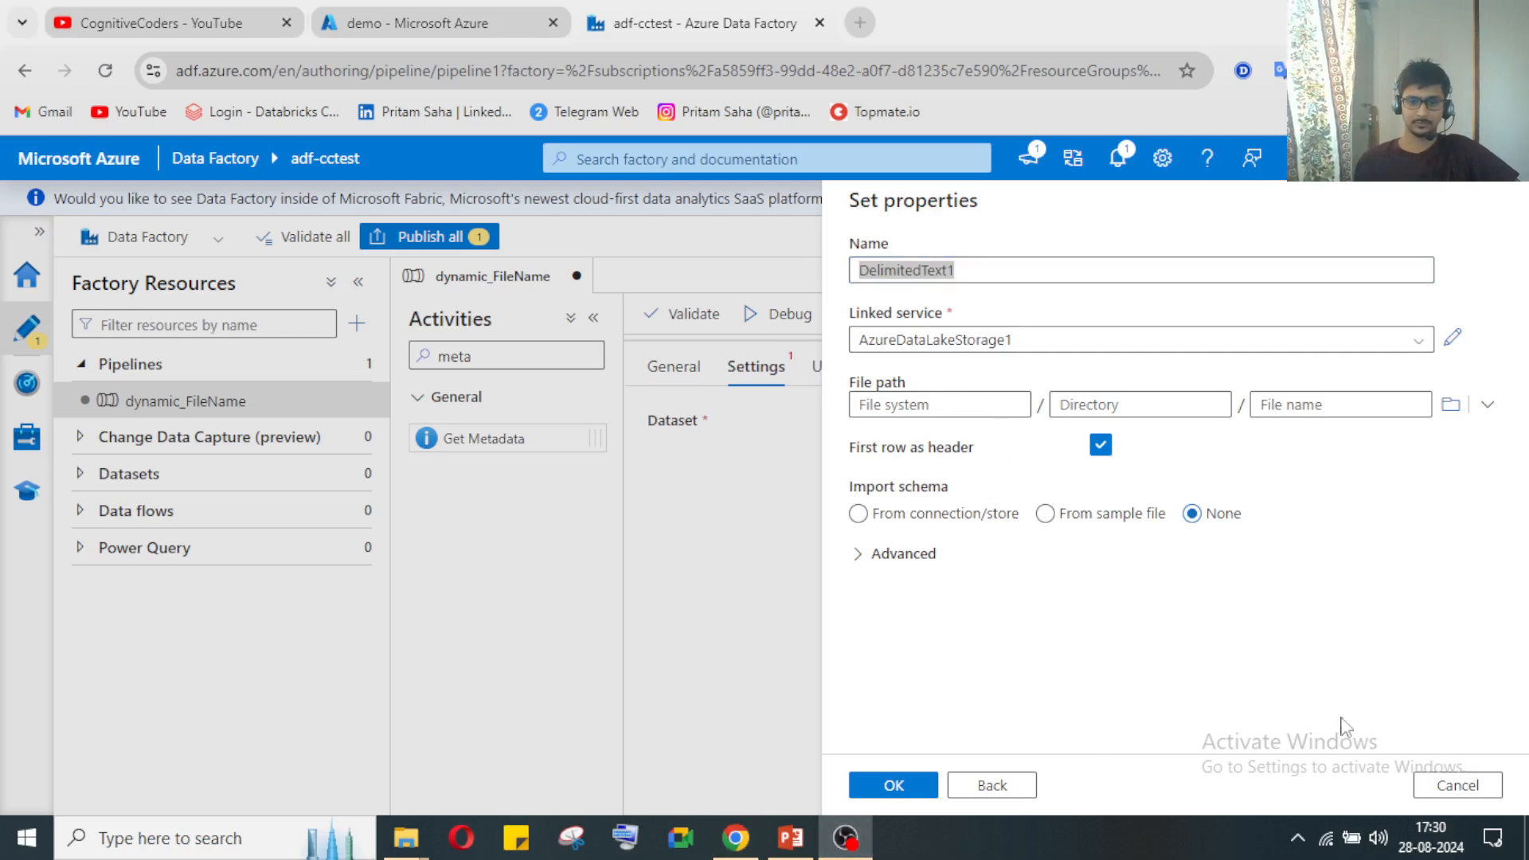
click(846, 837)
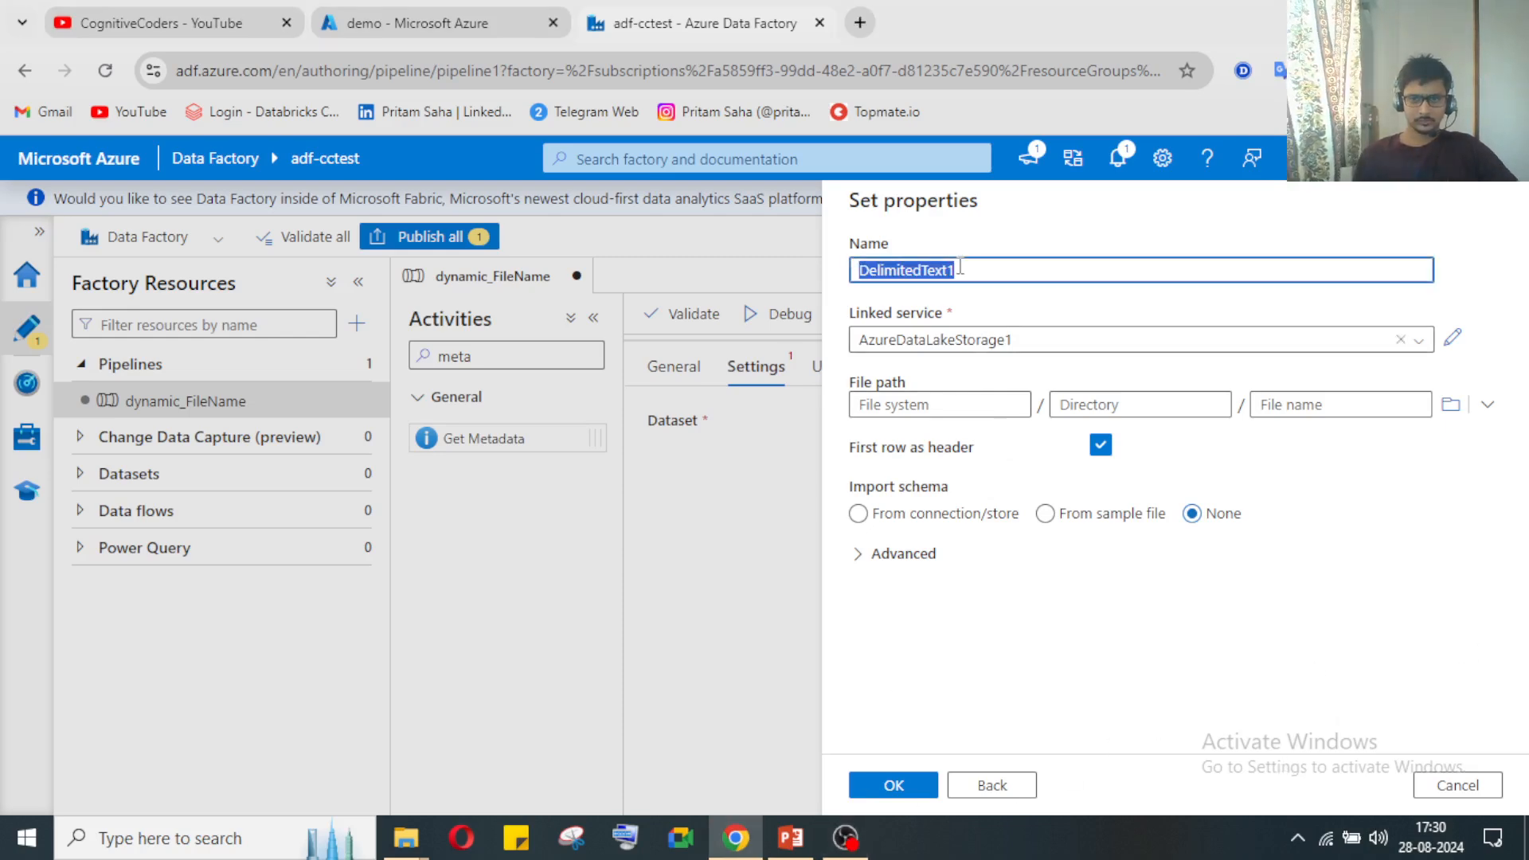
text(ds_employee_data)
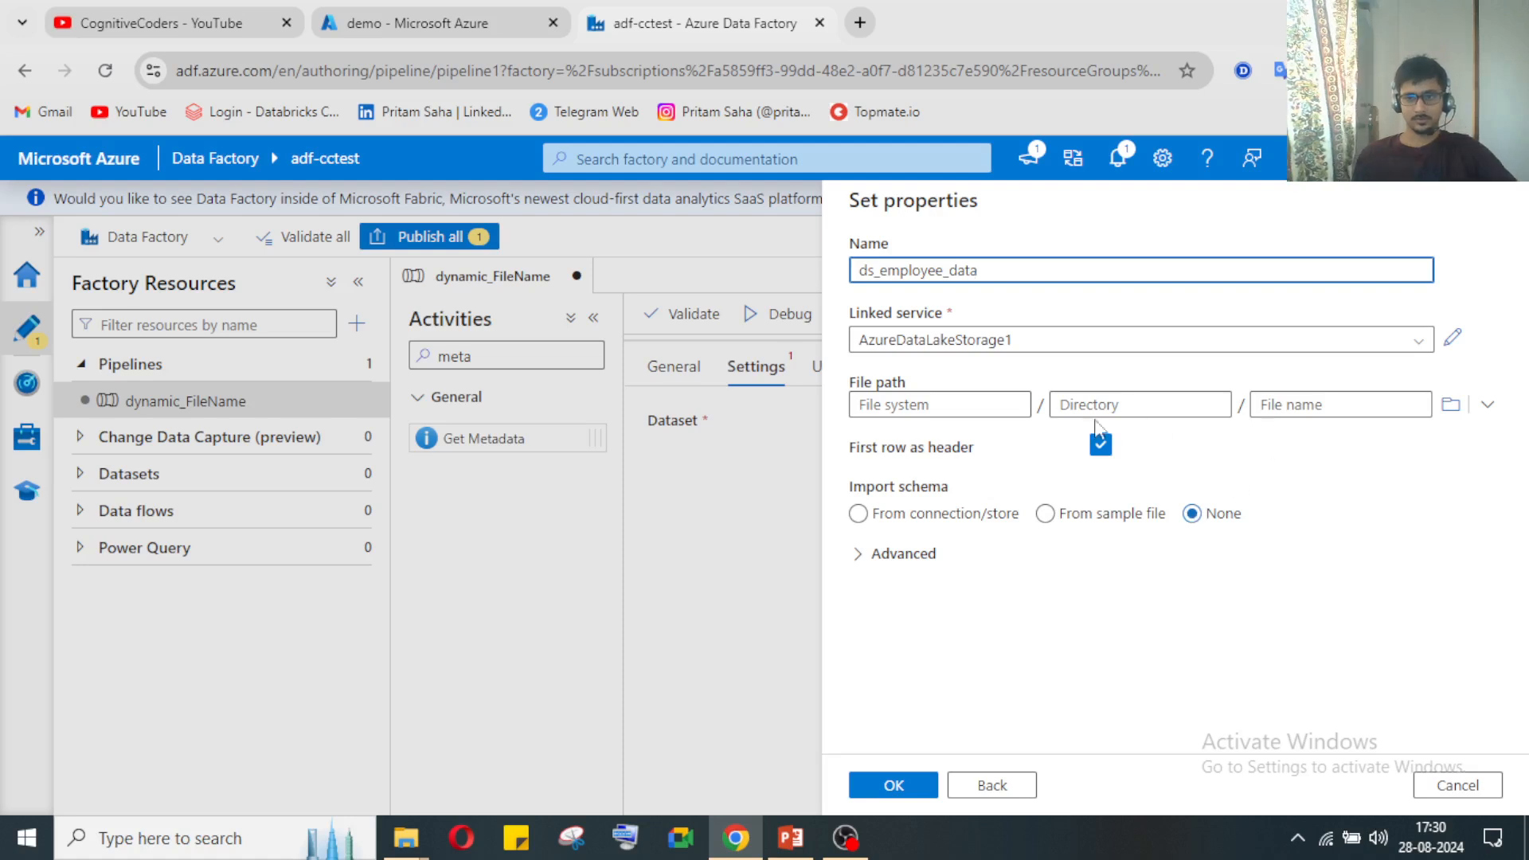
Step: Set the dataset's file path to the demo/source folder, keep first row as header and schema import from connection/store, and create the dataset
click(1450, 405)
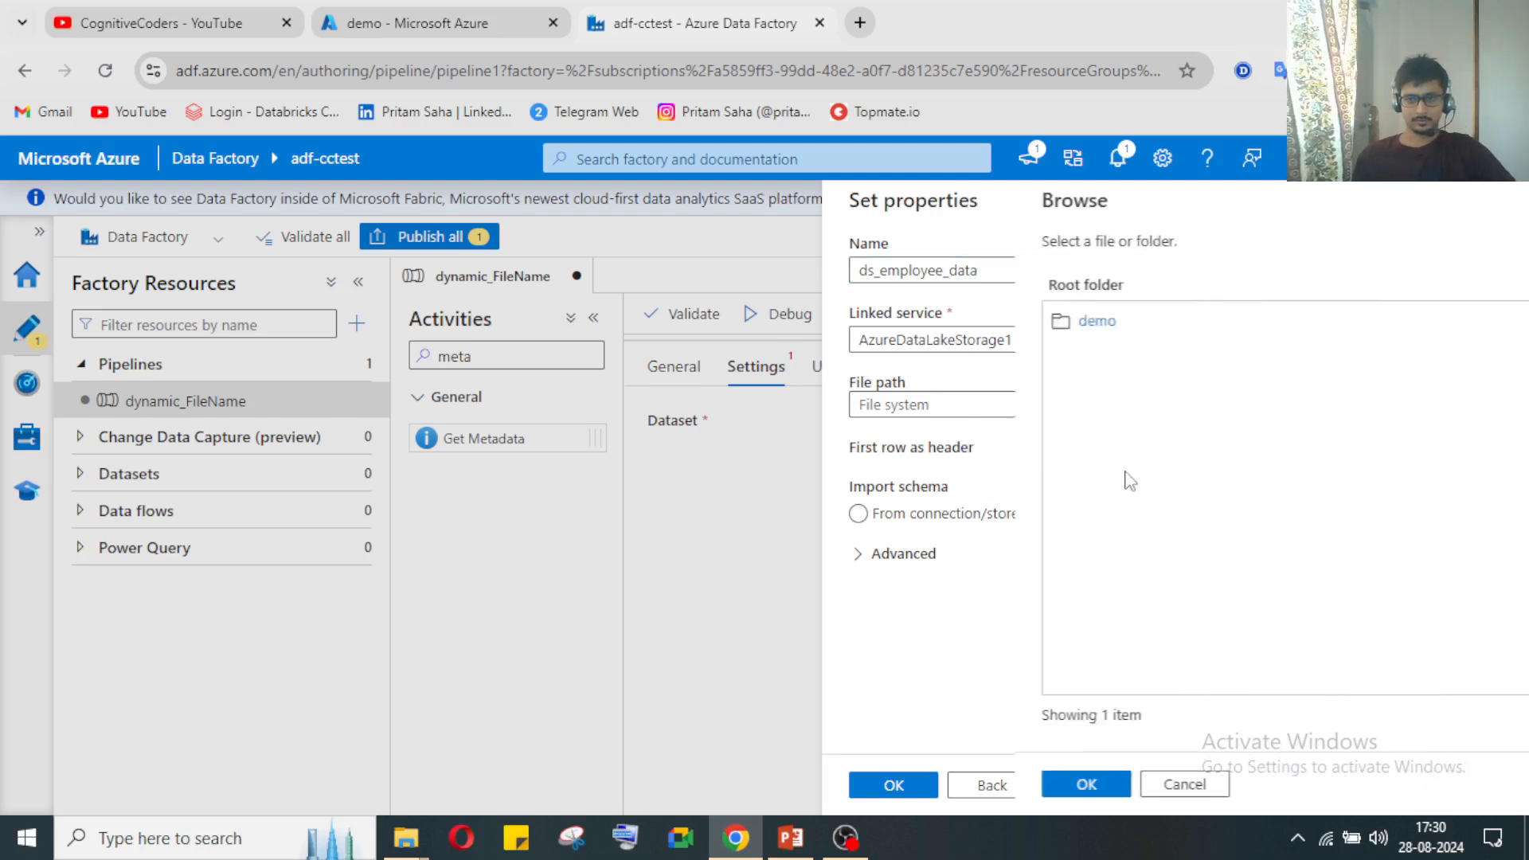
click(905, 321)
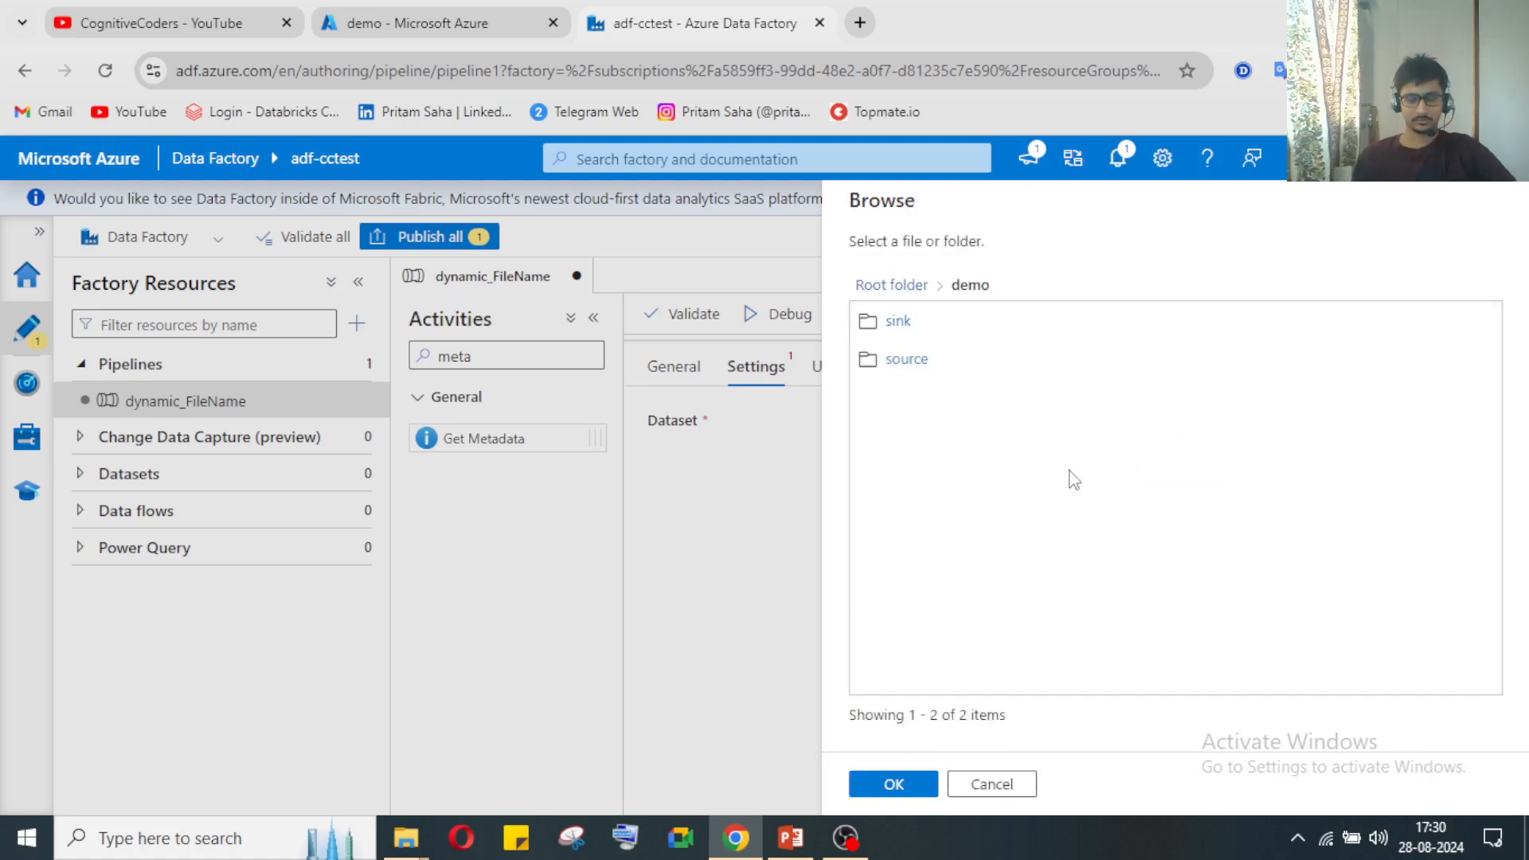
click(928, 362)
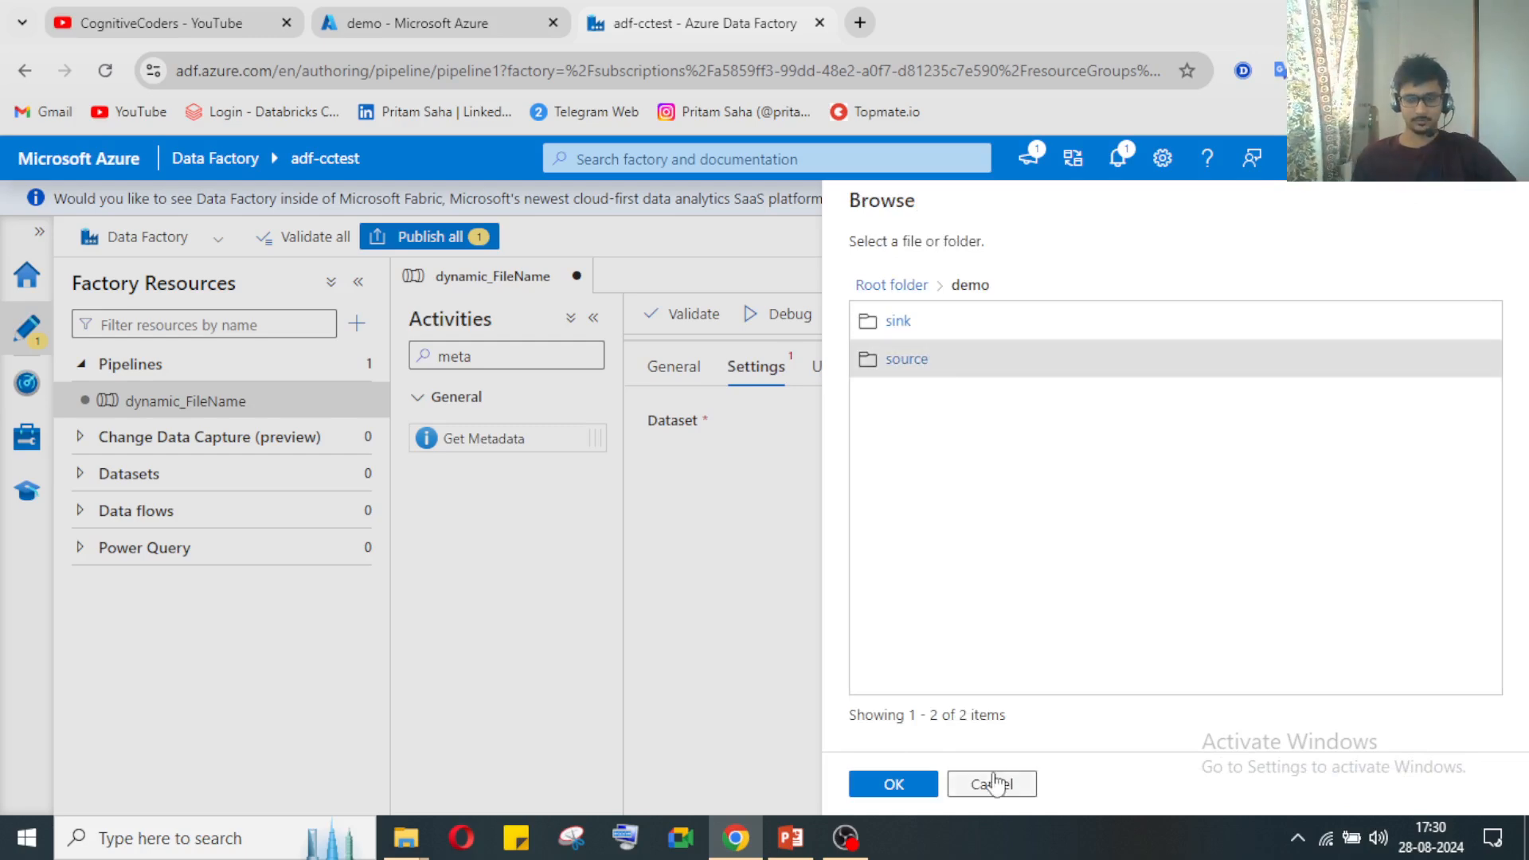
click(916, 799)
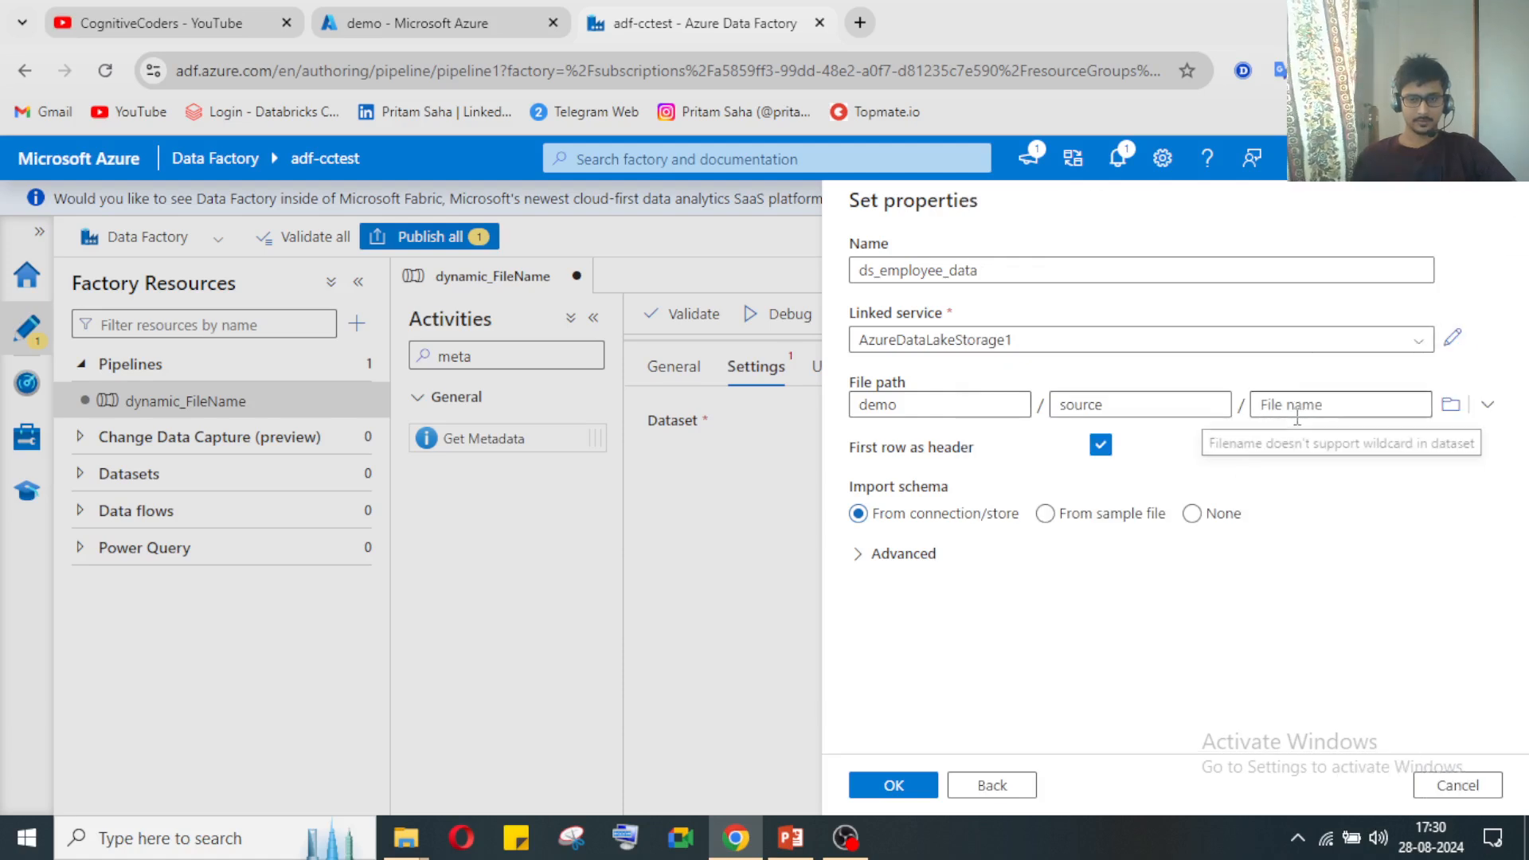
click(849, 838)
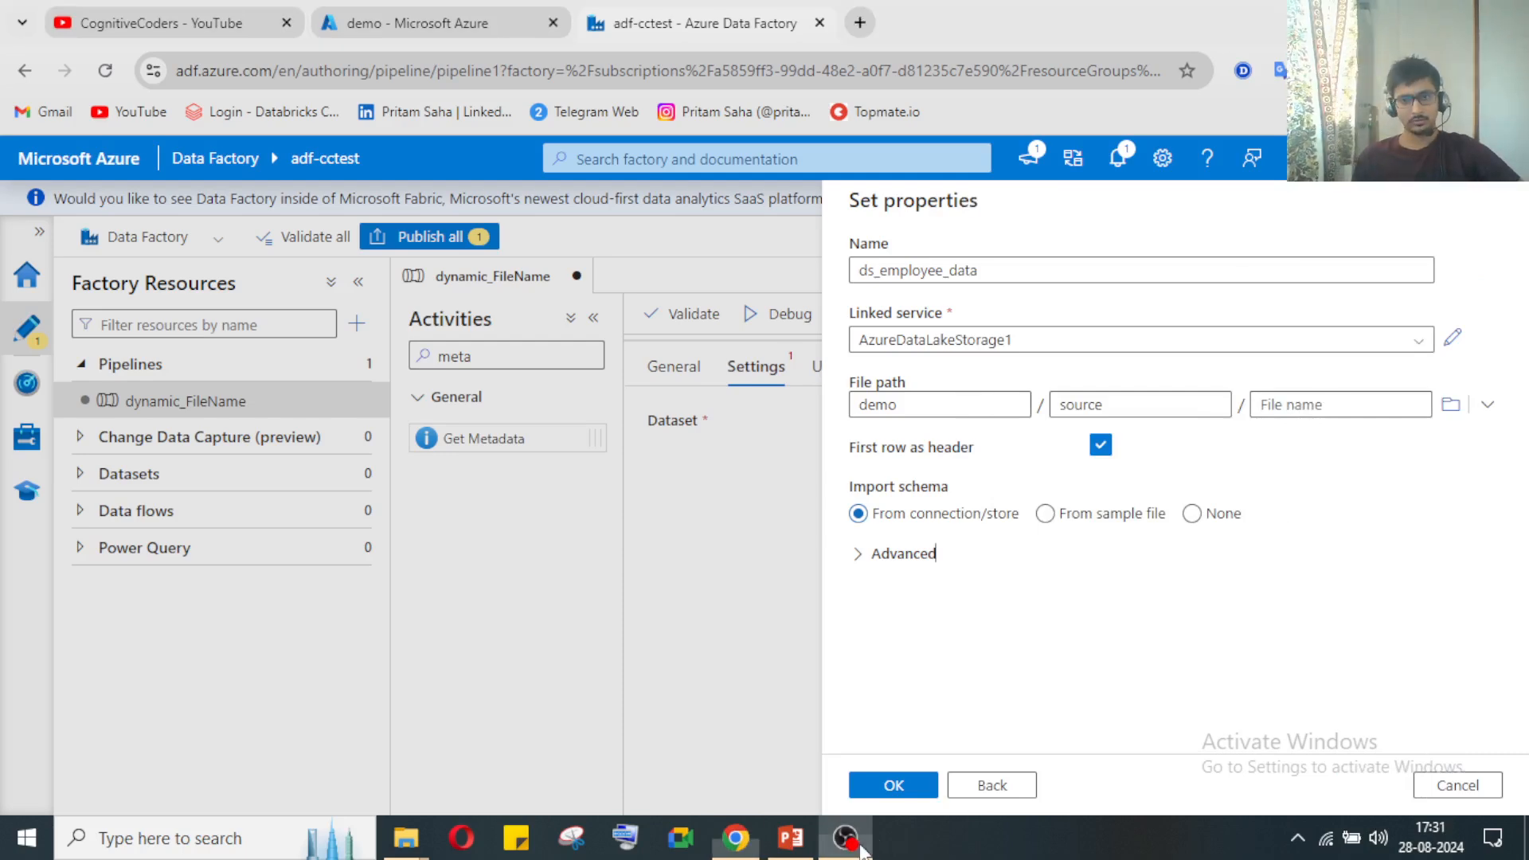
click(735, 838)
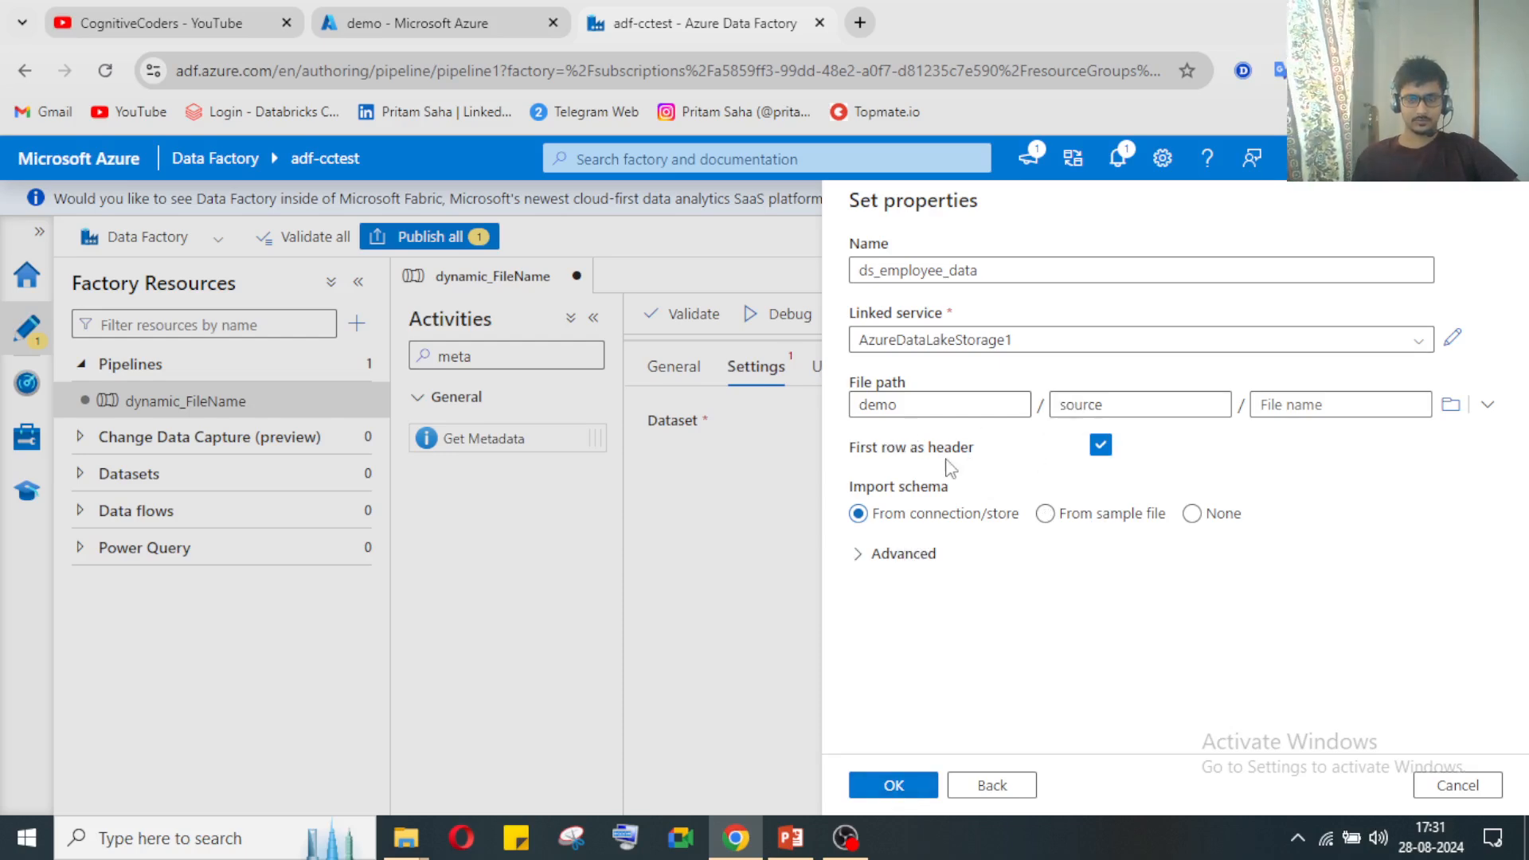
click(893, 787)
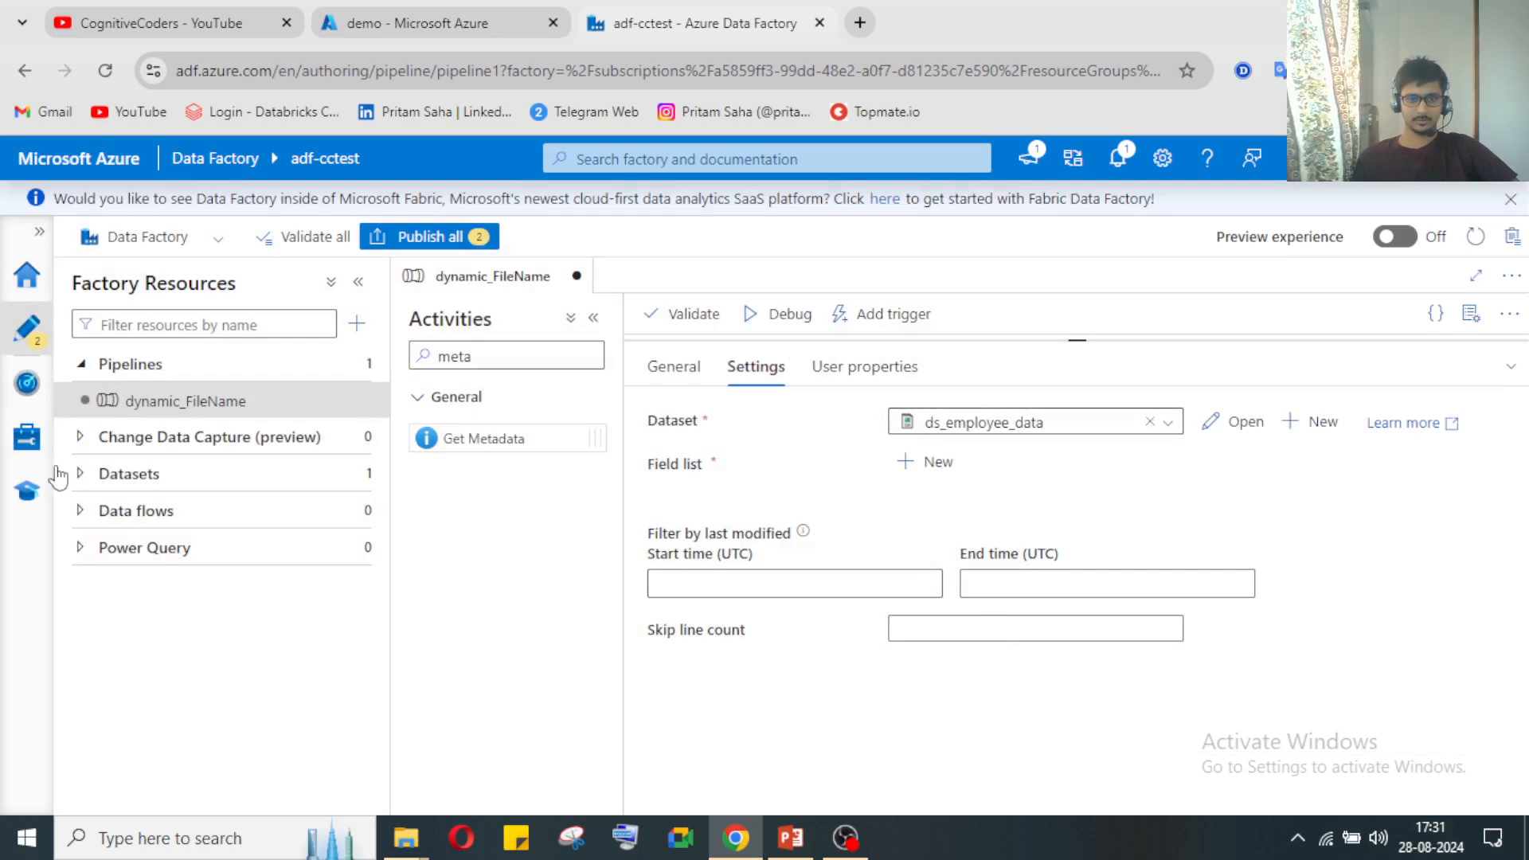
Step: Check the new dataset and its available actions in the factory resources, and view the Get Metadata activity on the canvas
click(81, 476)
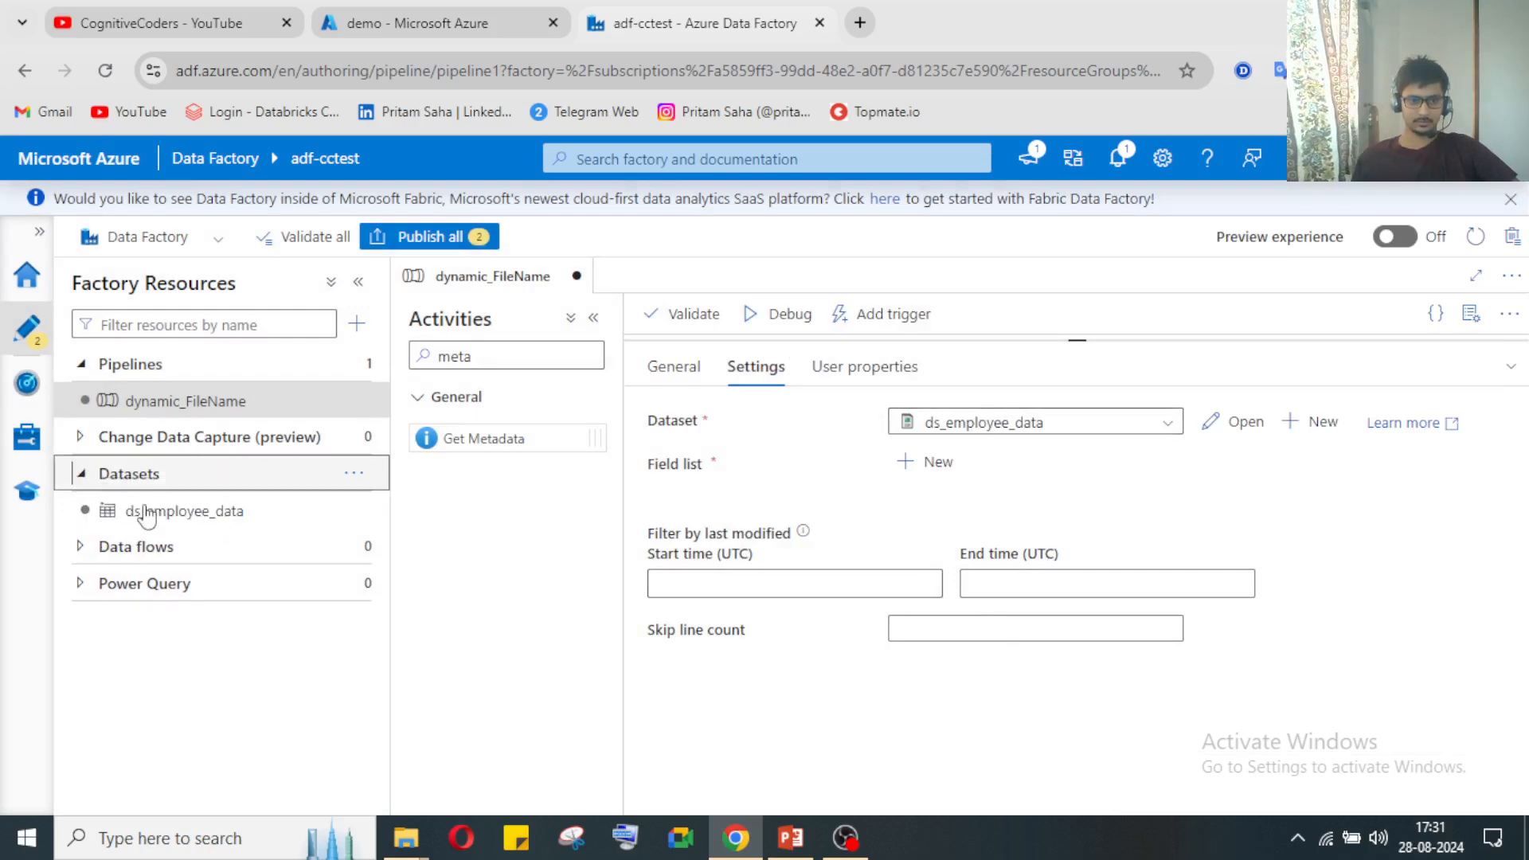
click(354, 475)
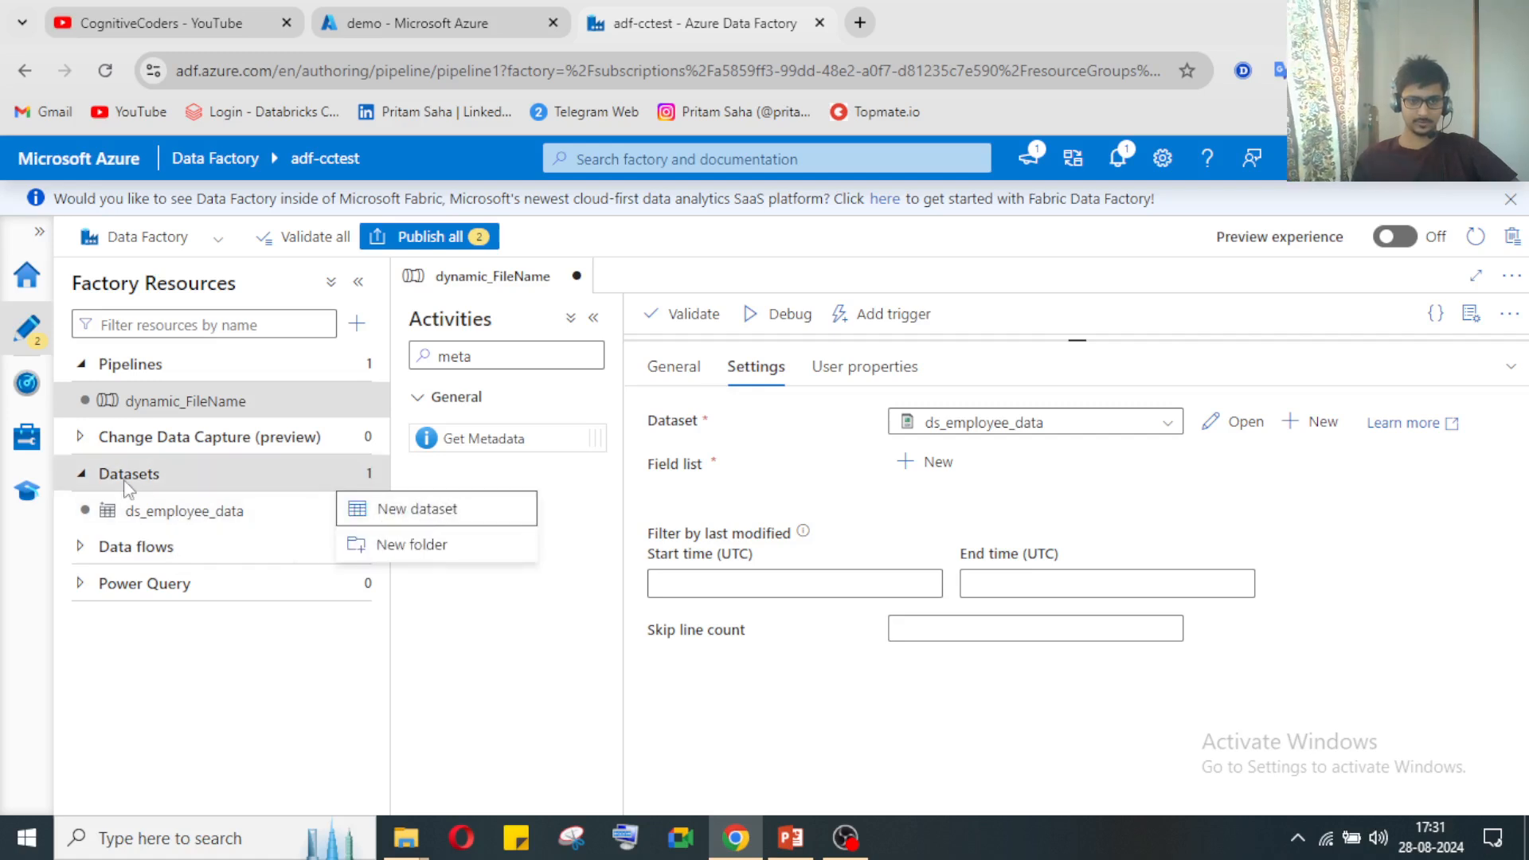
click(82, 478)
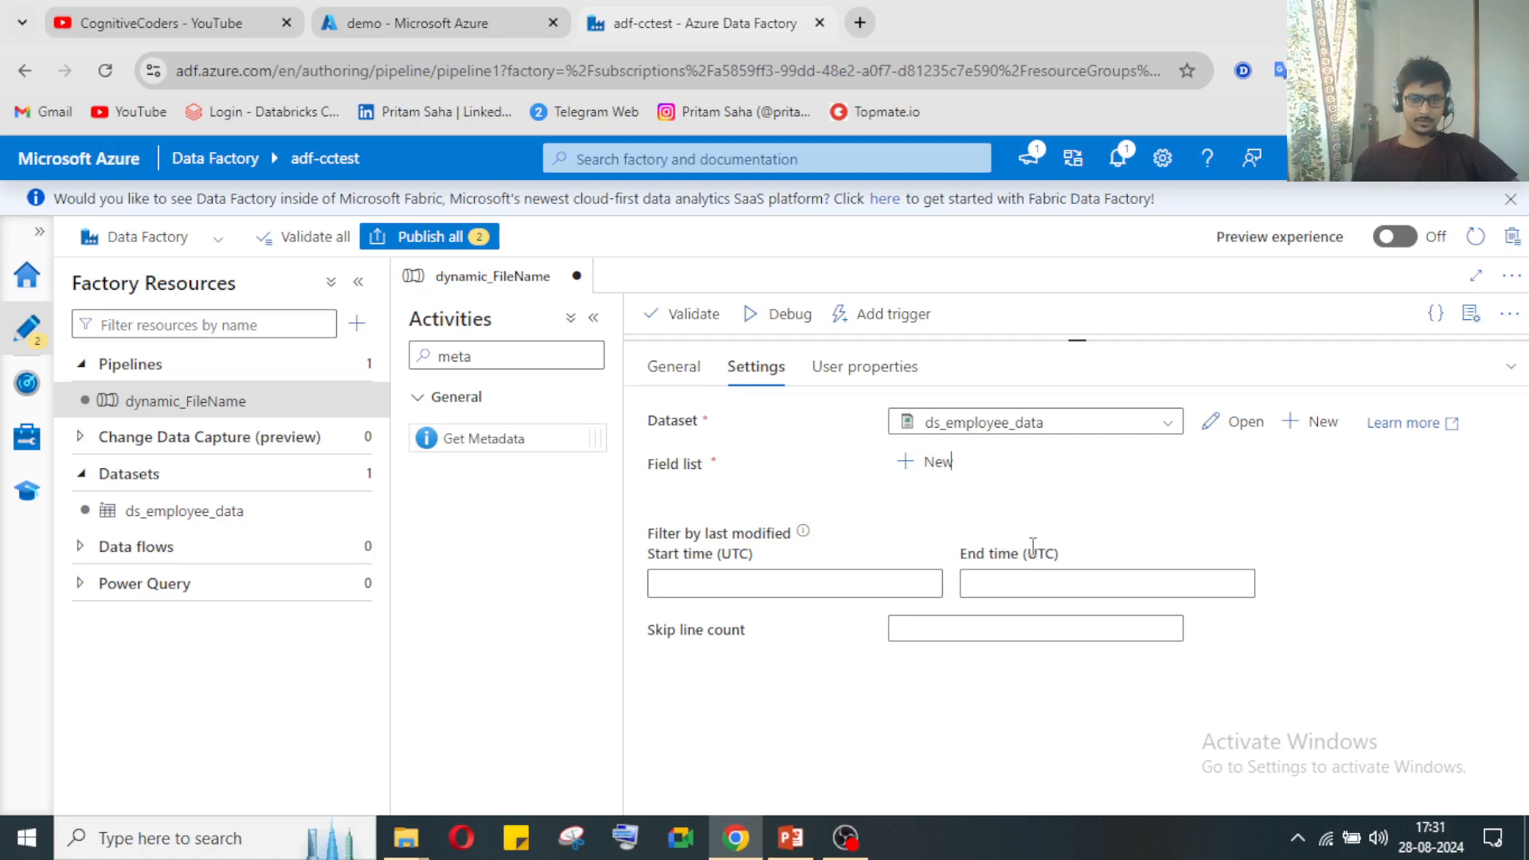
click(1511, 371)
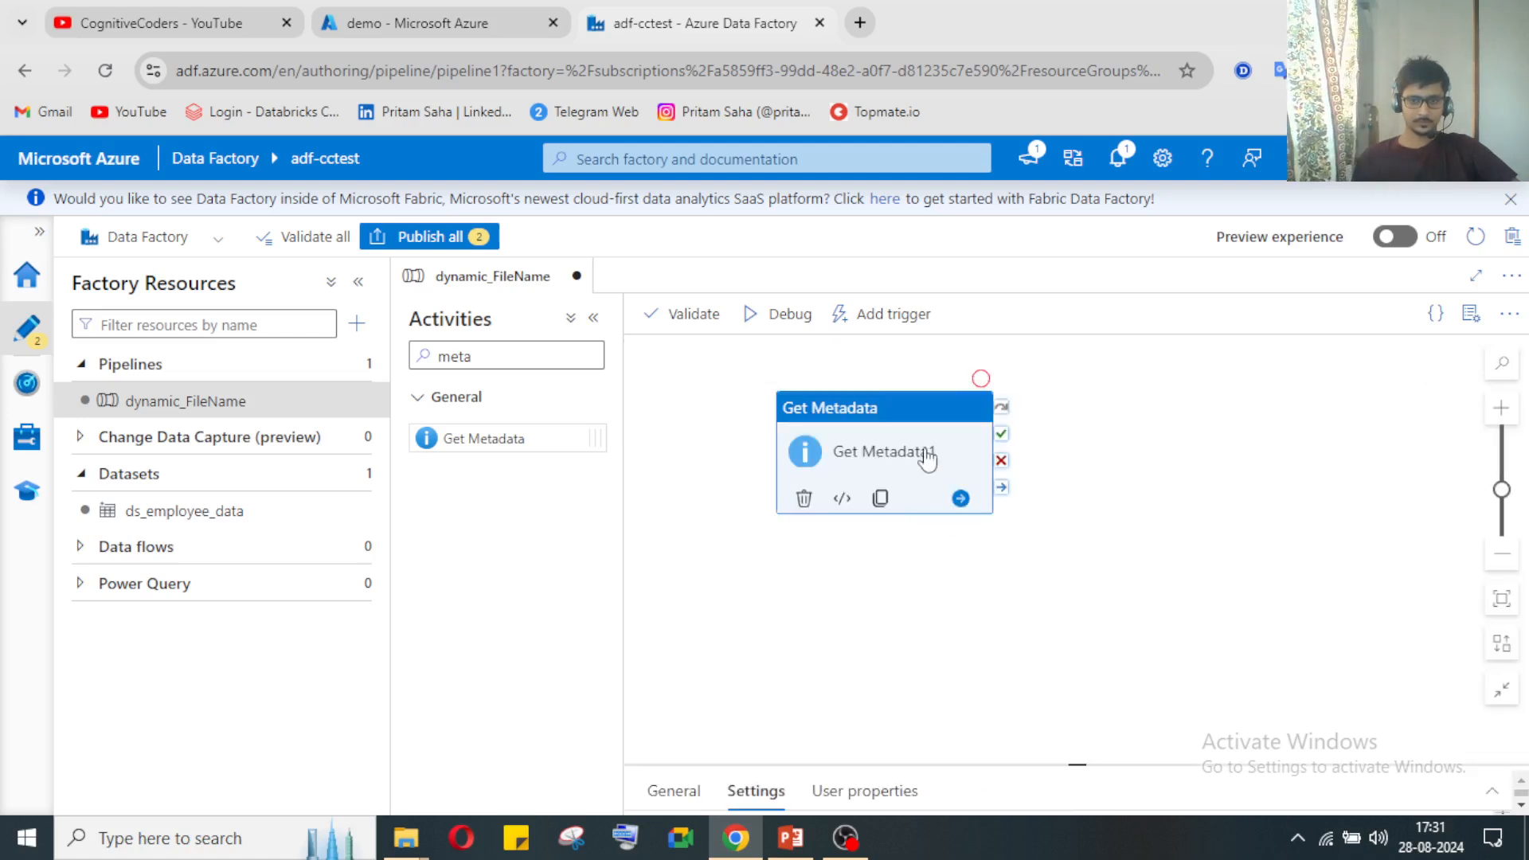
click(1493, 794)
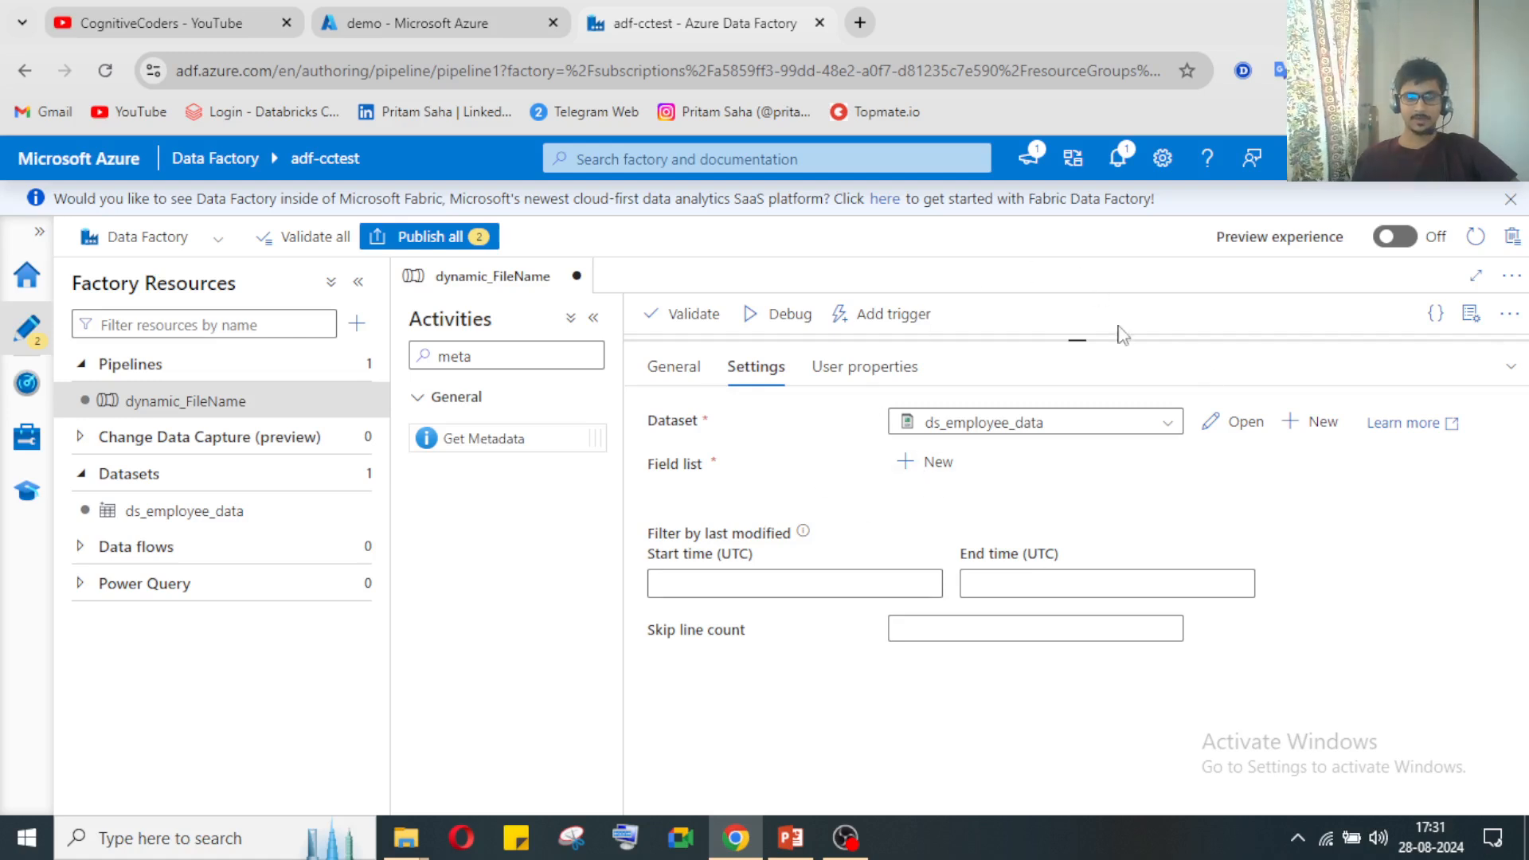
Step: Add a Child items argument to the Get Metadata activity's field list
click(924, 464)
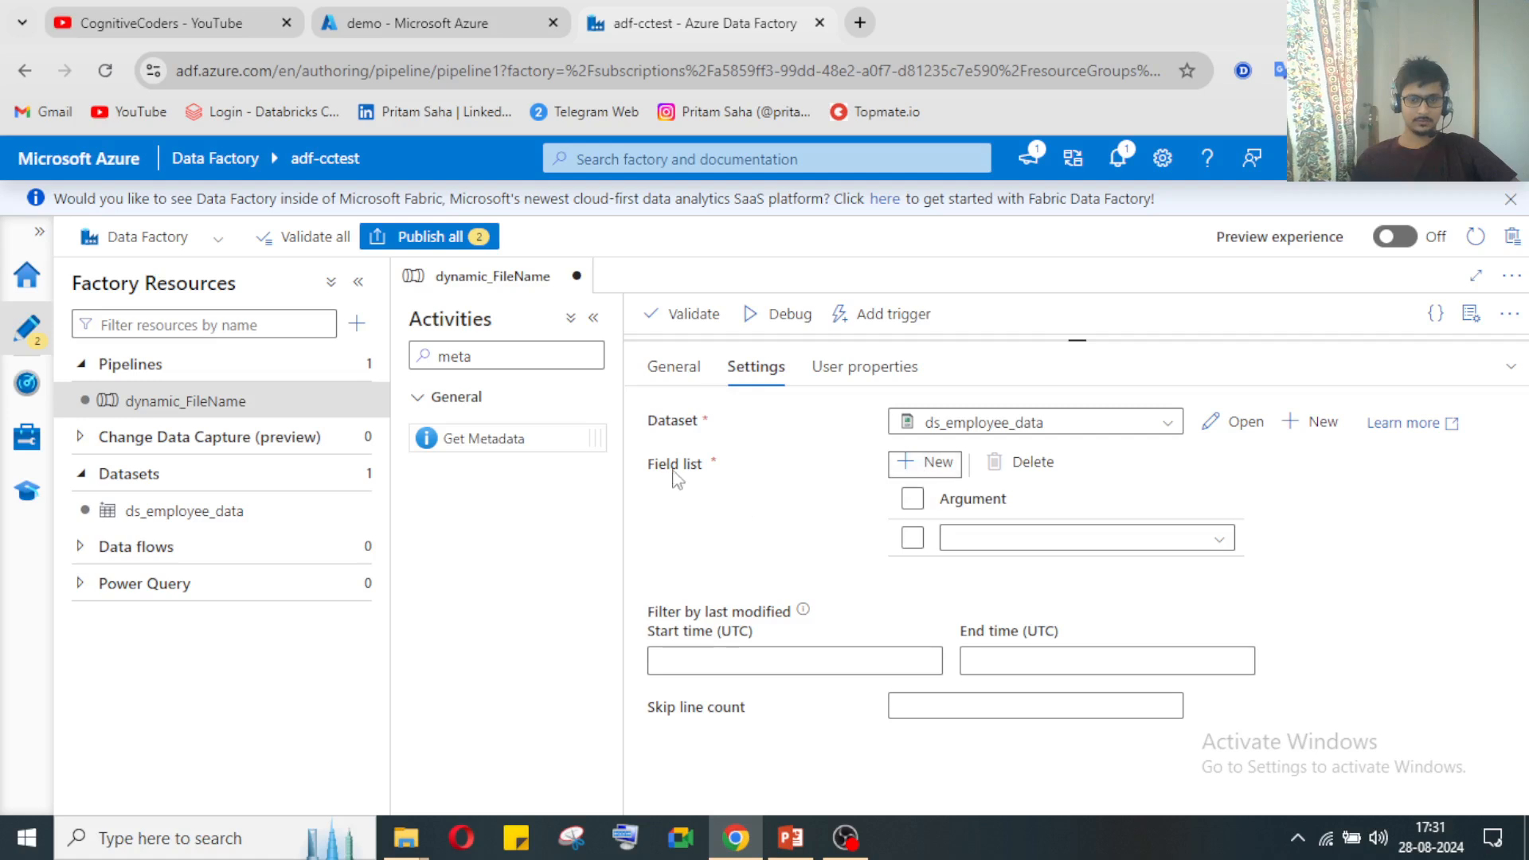
click(1113, 554)
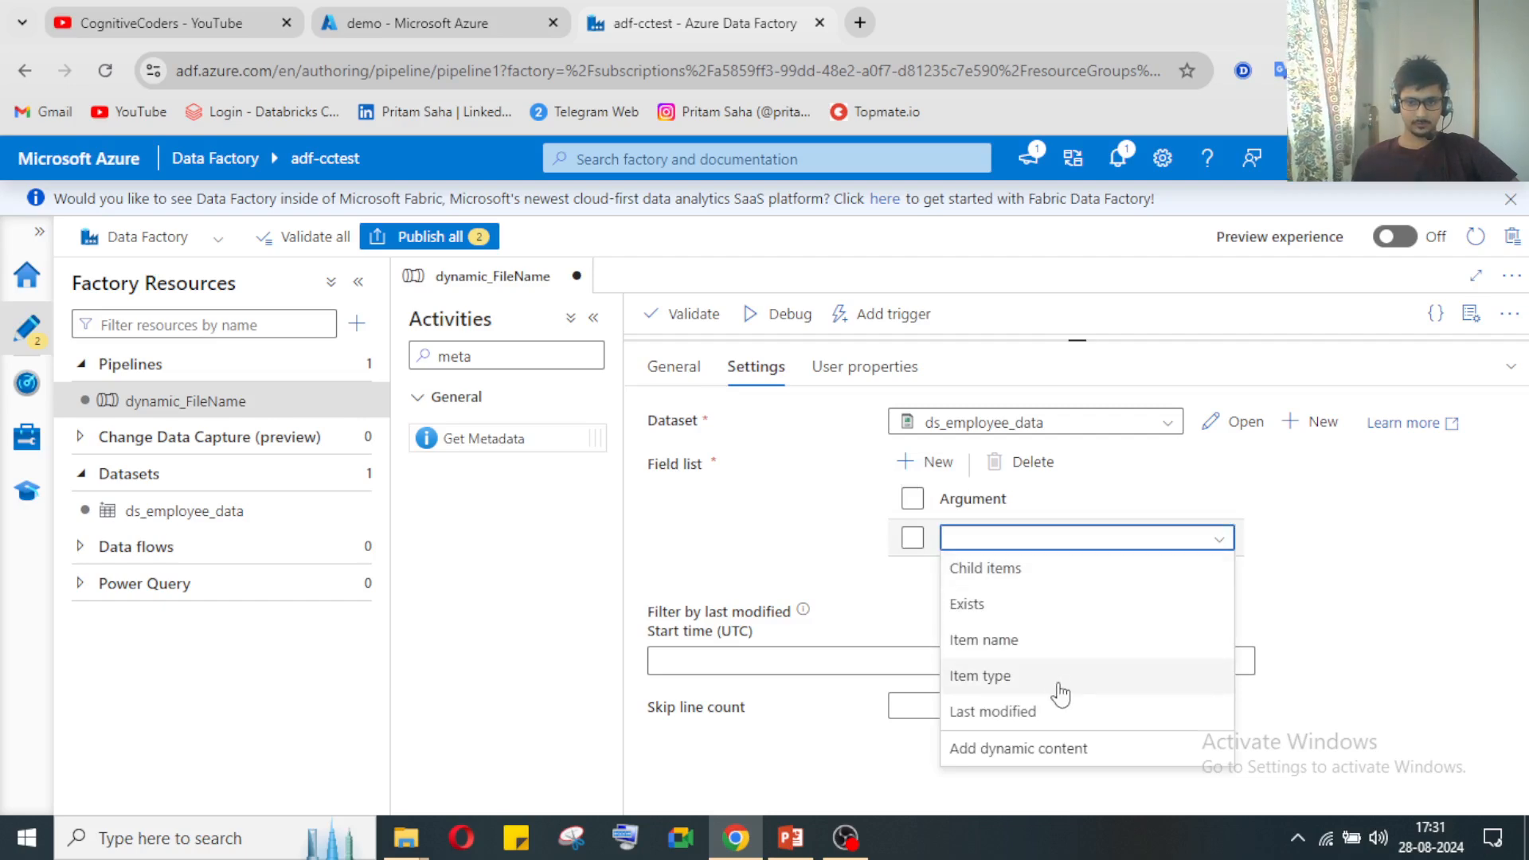
click(1015, 574)
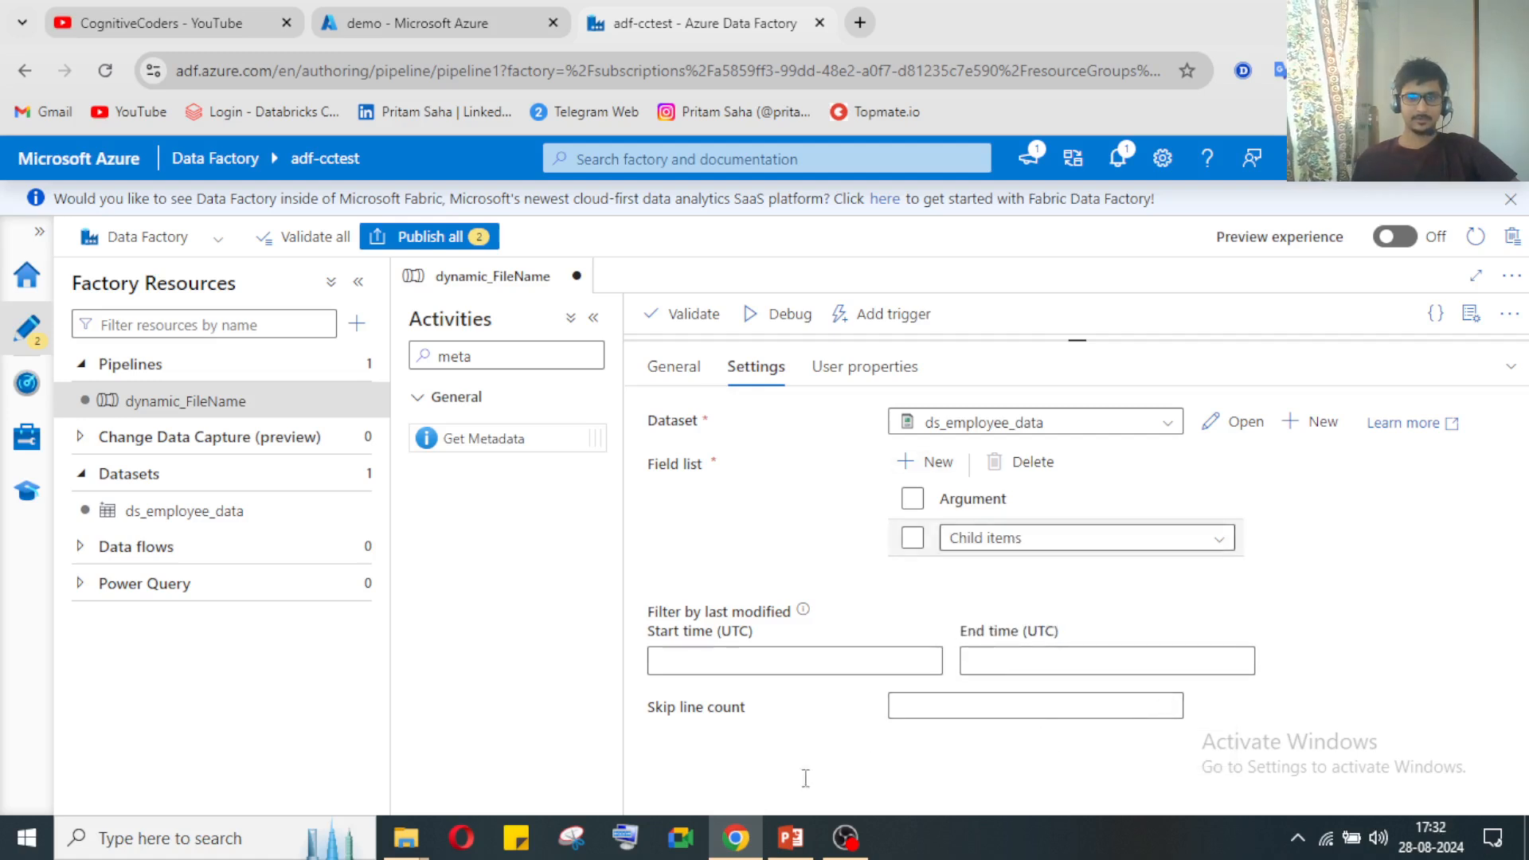
Step: Examine the employee CSV files in the demo container's source folder in the Azure portal, and return to the pipeline in Data Factory
click(422, 23)
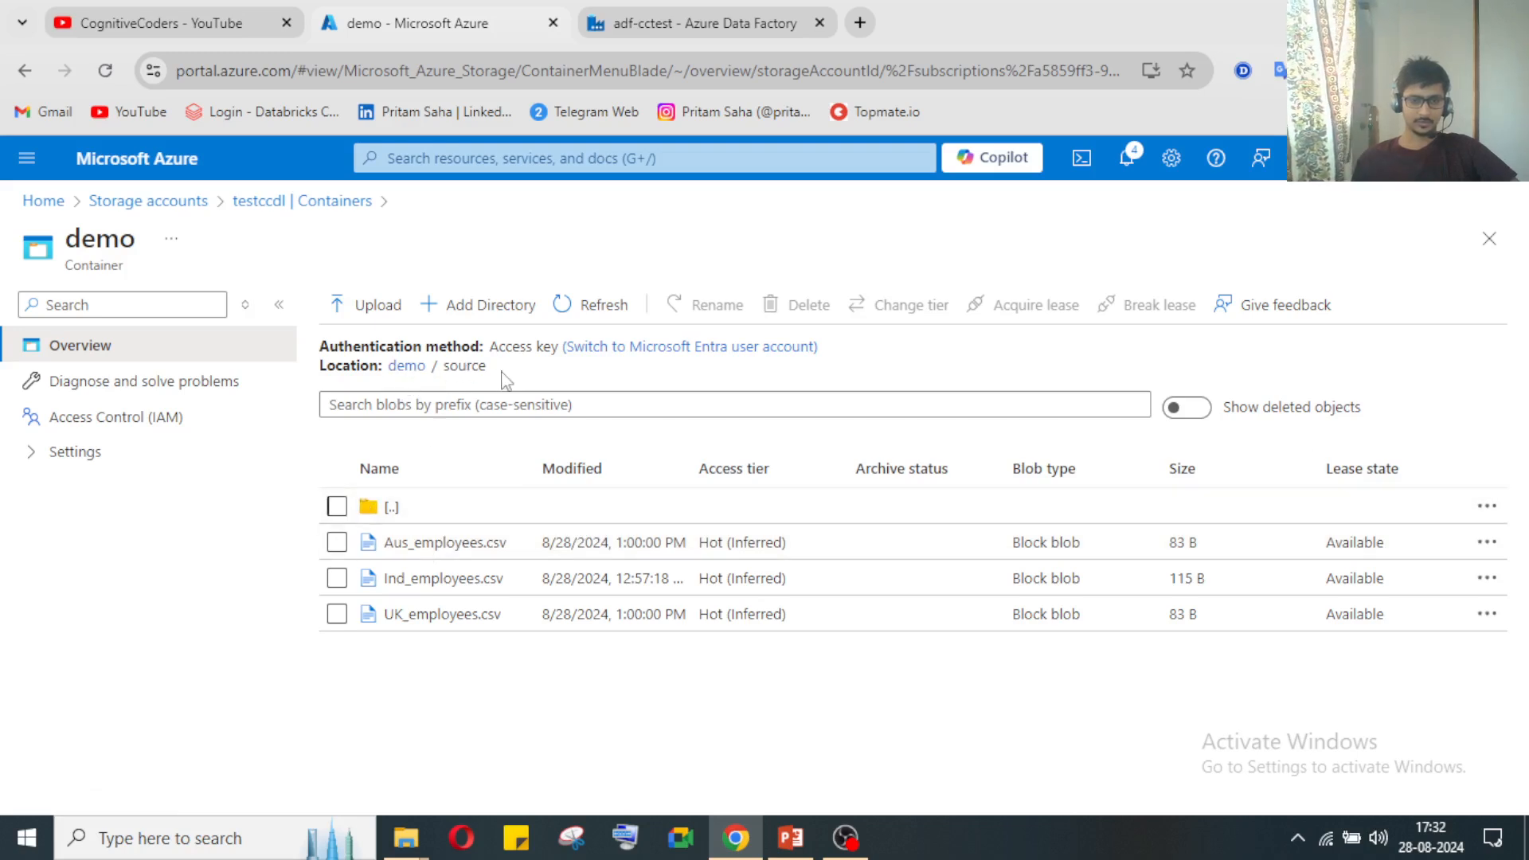
drag(497, 375, 460, 368)
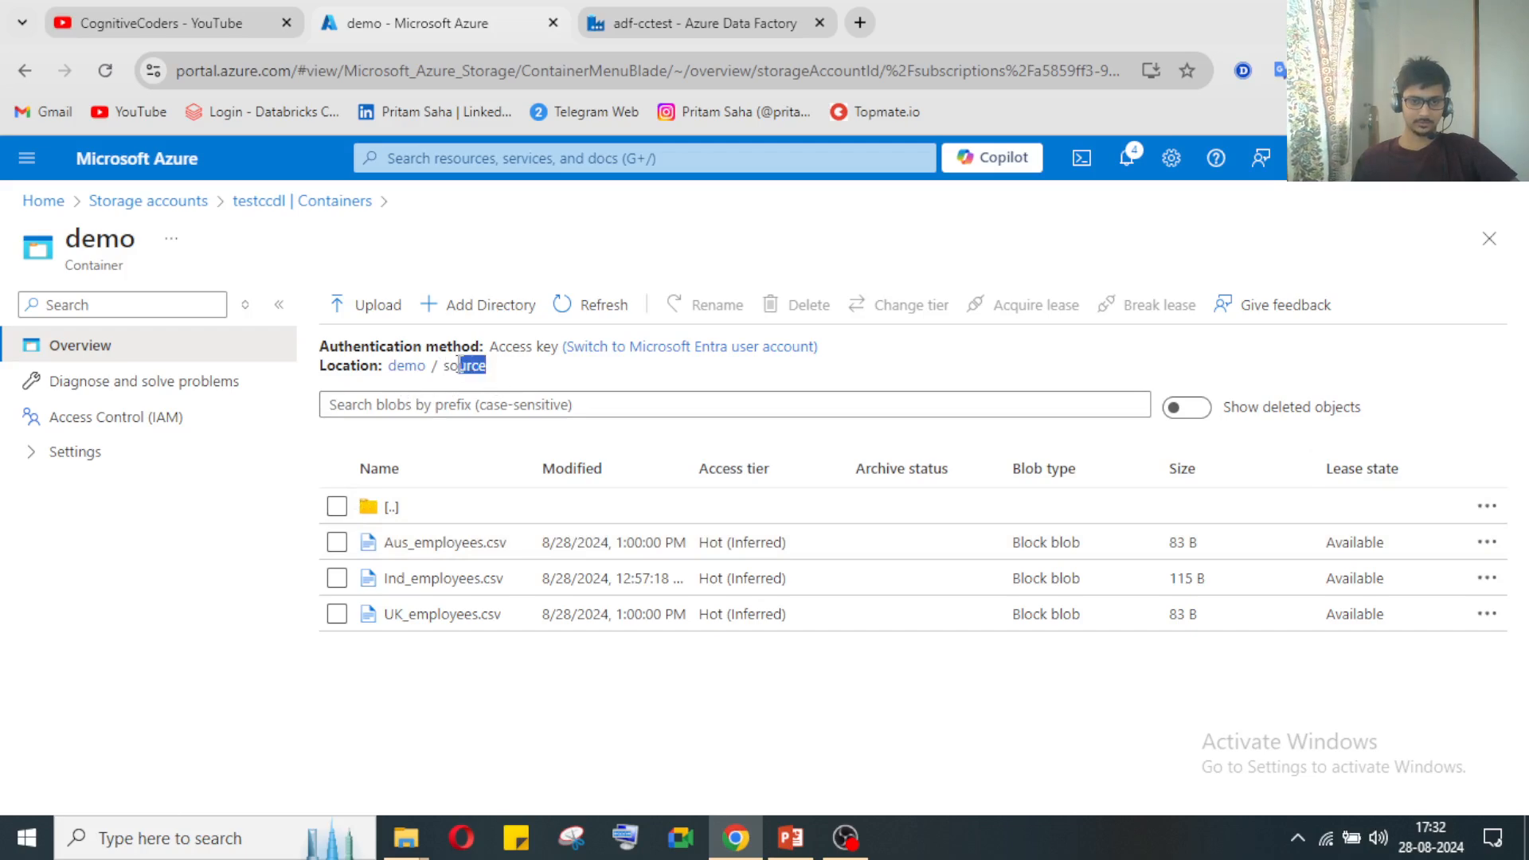
click(502, 381)
double_click(464, 368)
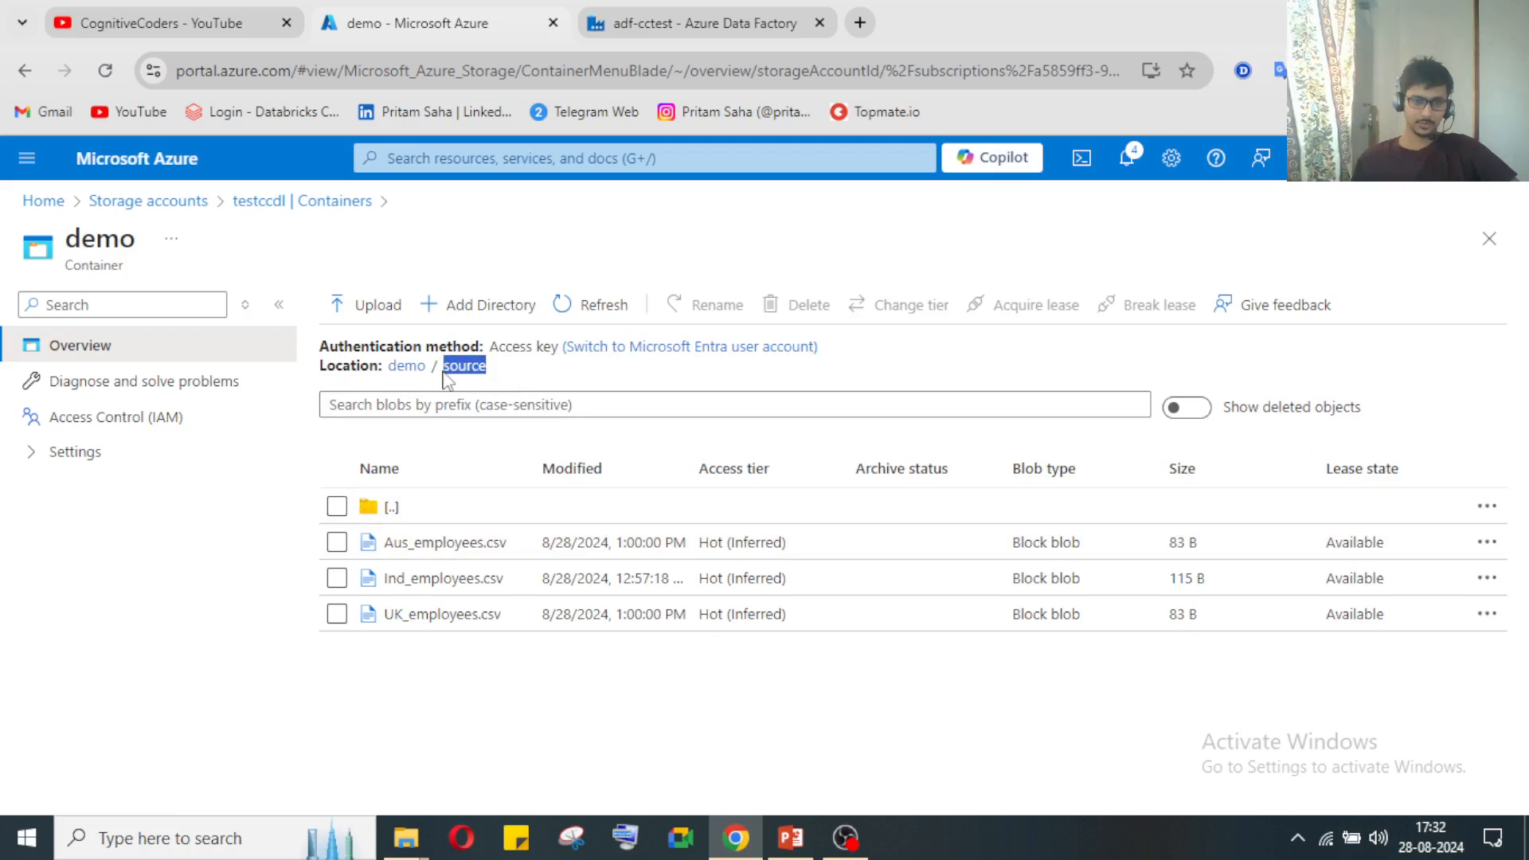
click(444, 699)
drag(380, 690, 488, 649)
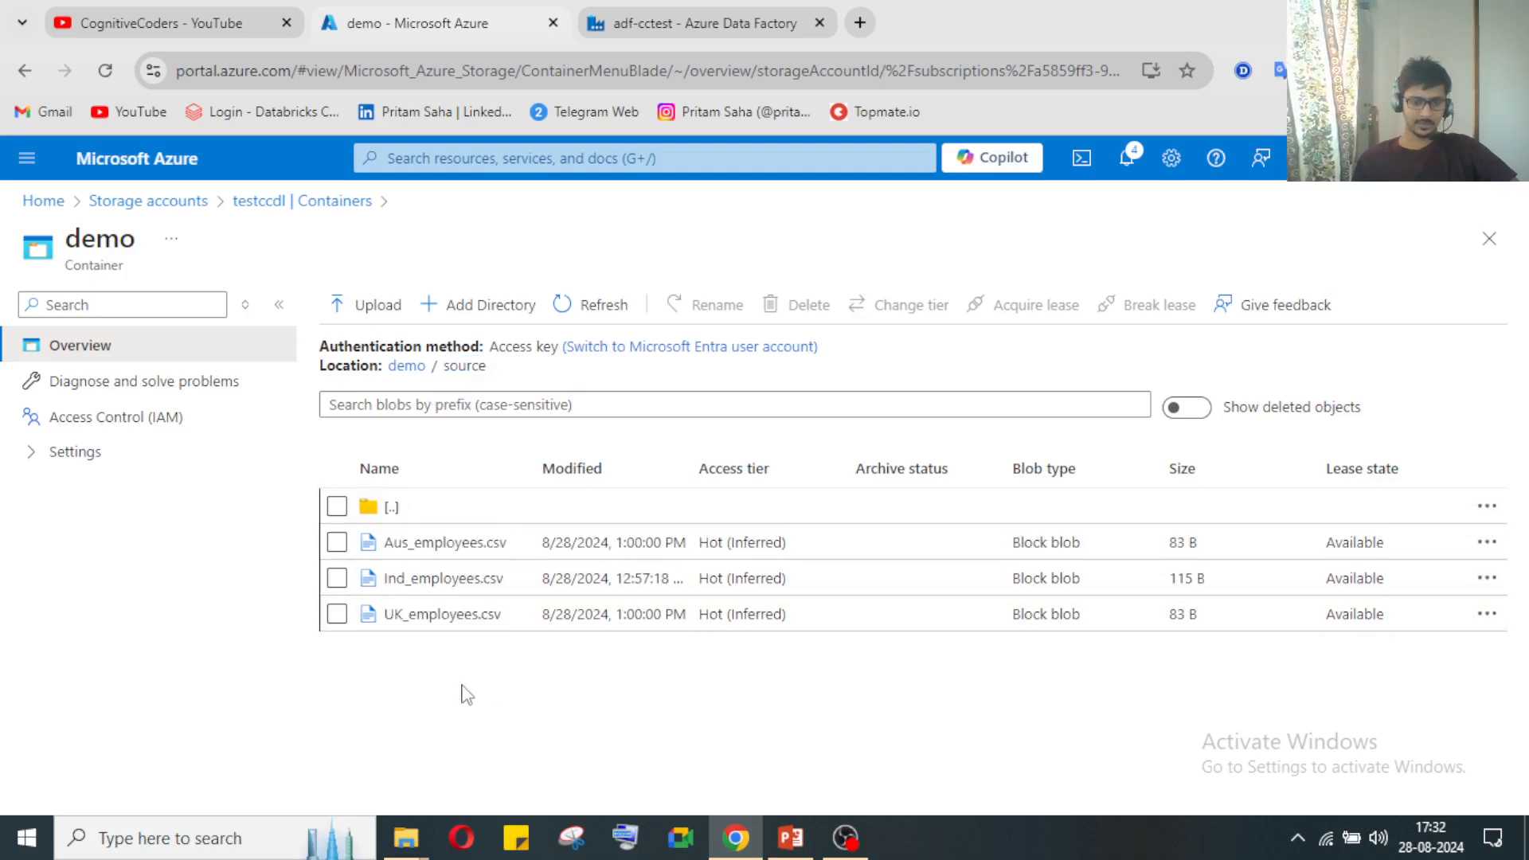
click(712, 27)
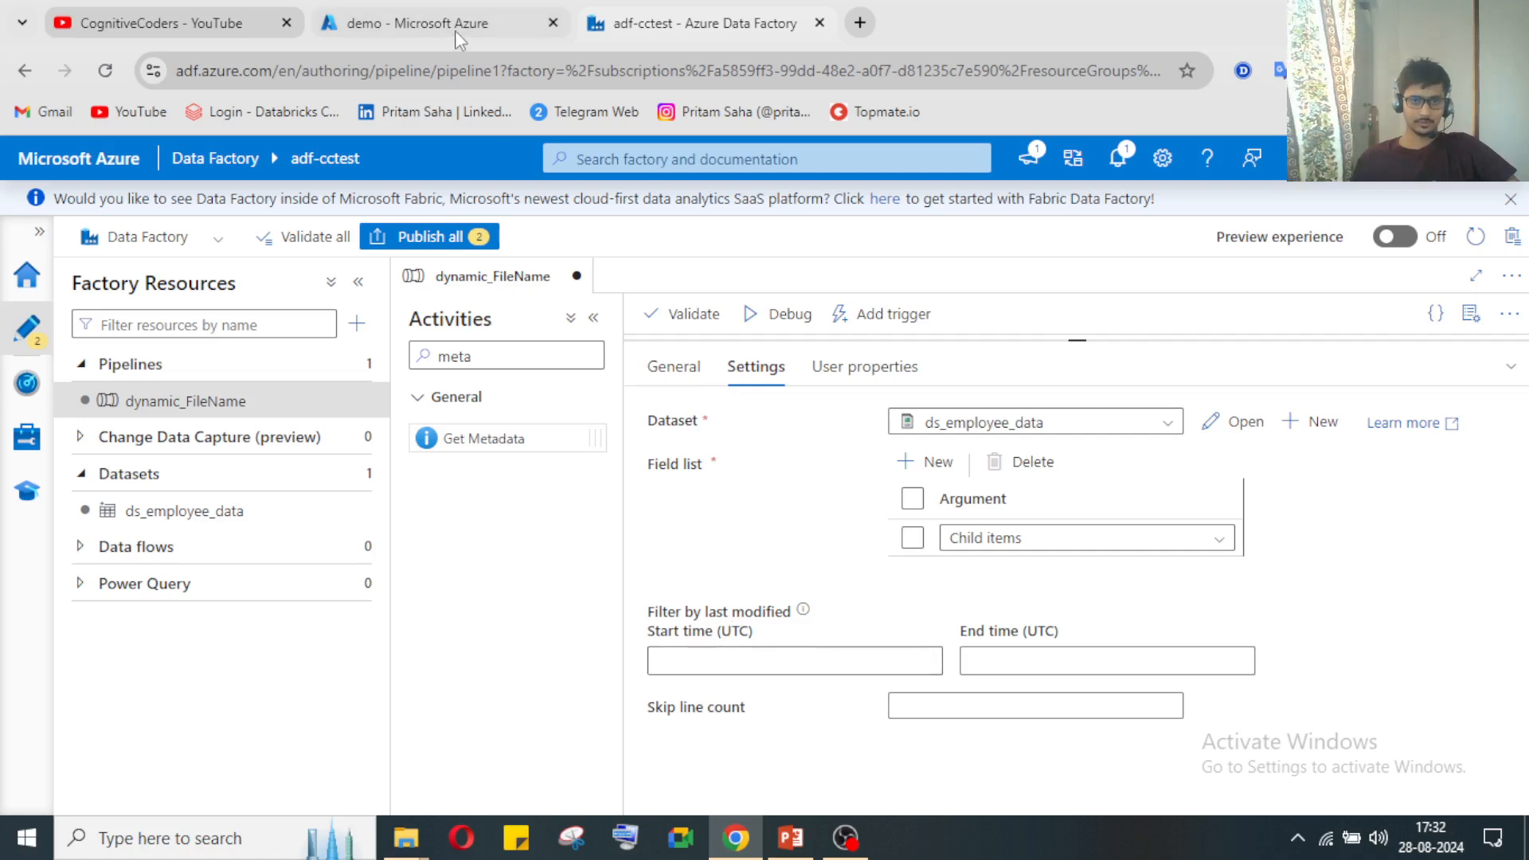
Step: Review the Get Metadata activity's skip line count, general settings and user properties
click(863, 842)
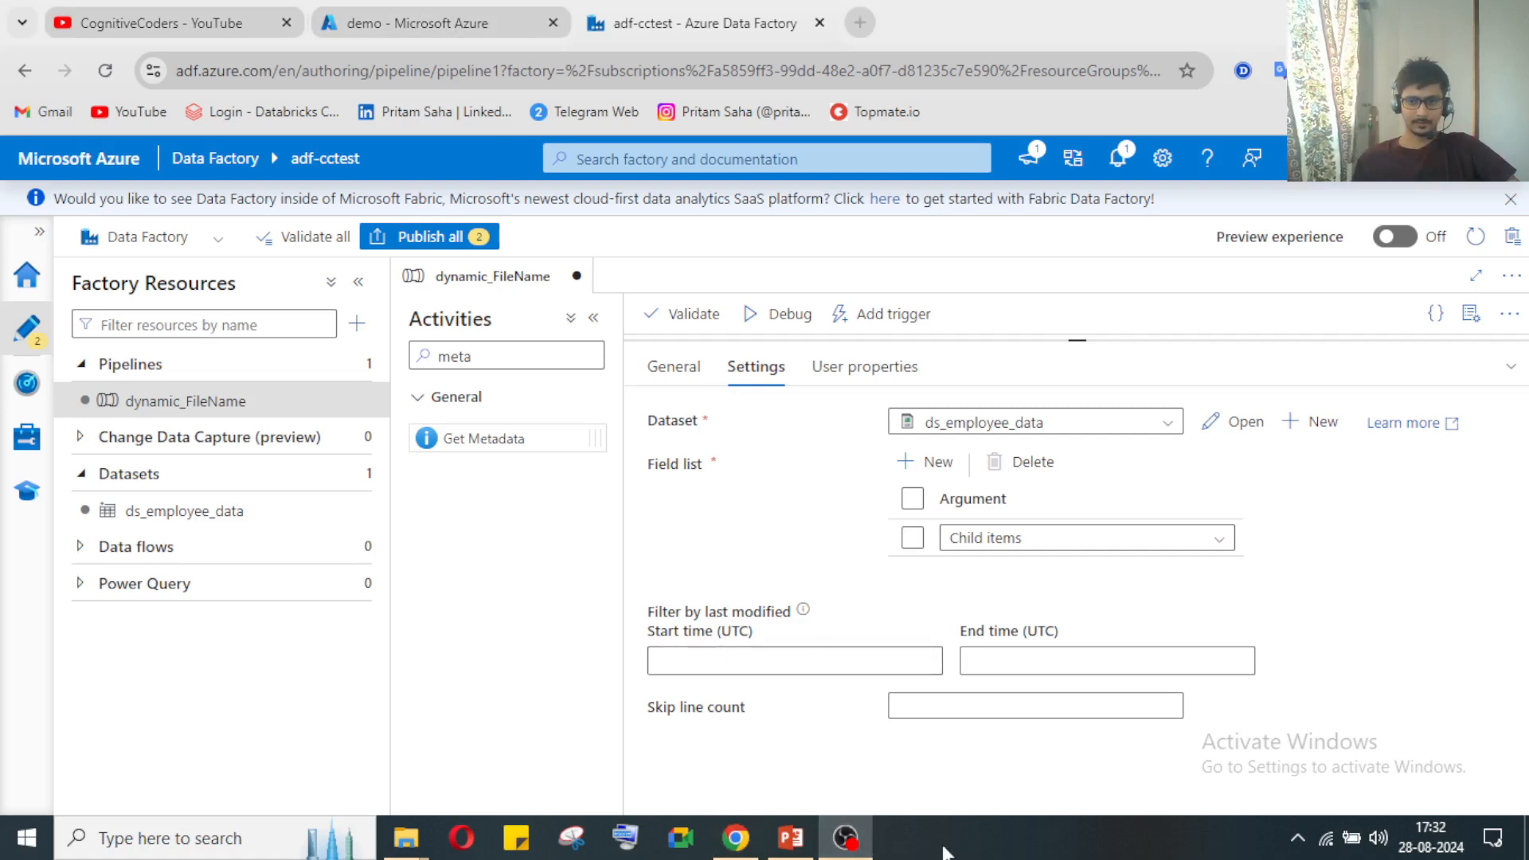
click(863, 845)
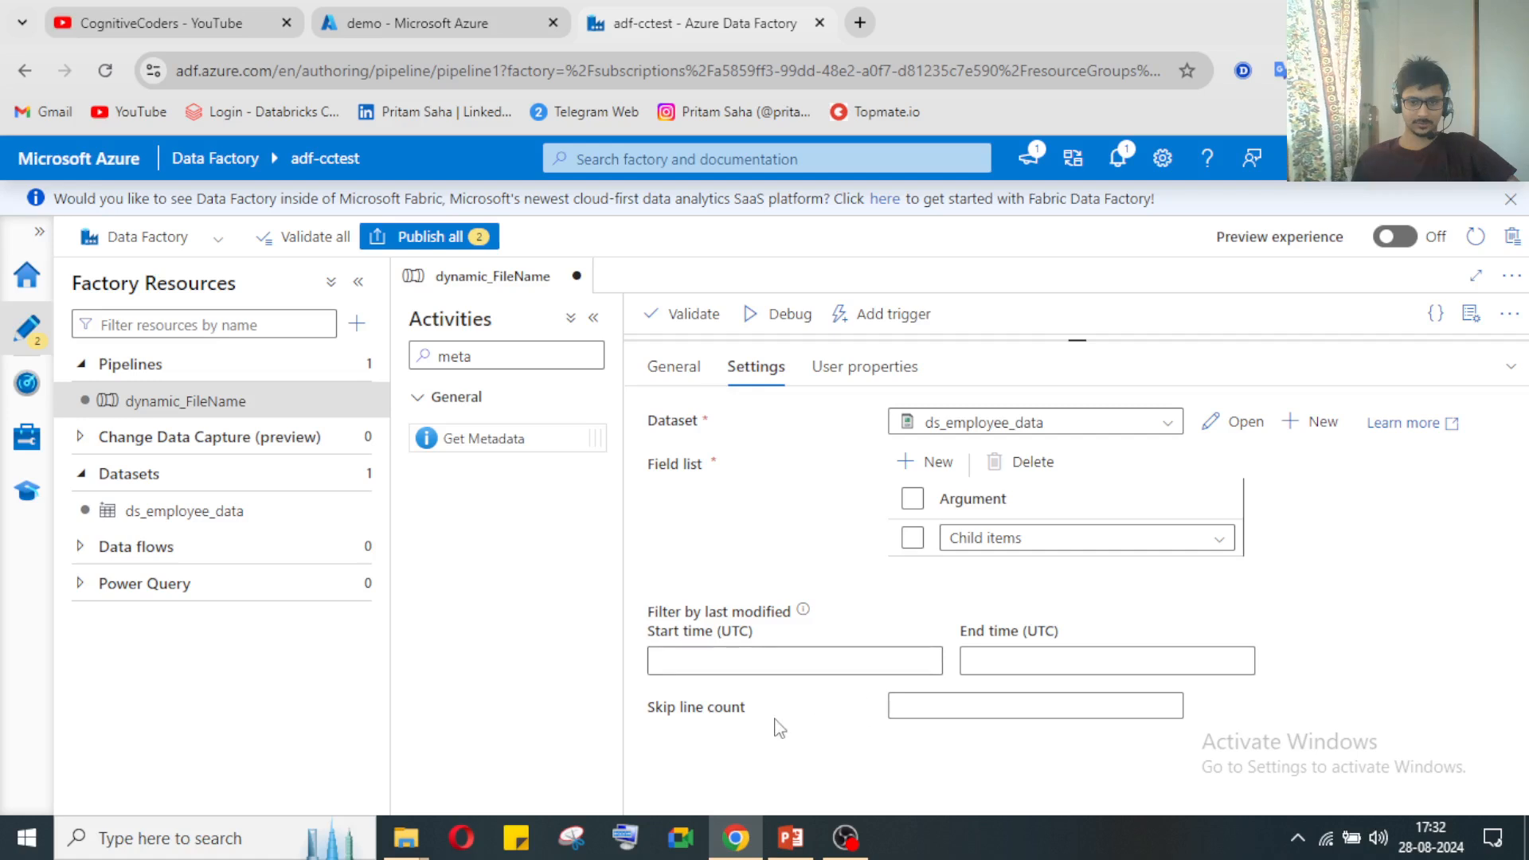
click(996, 706)
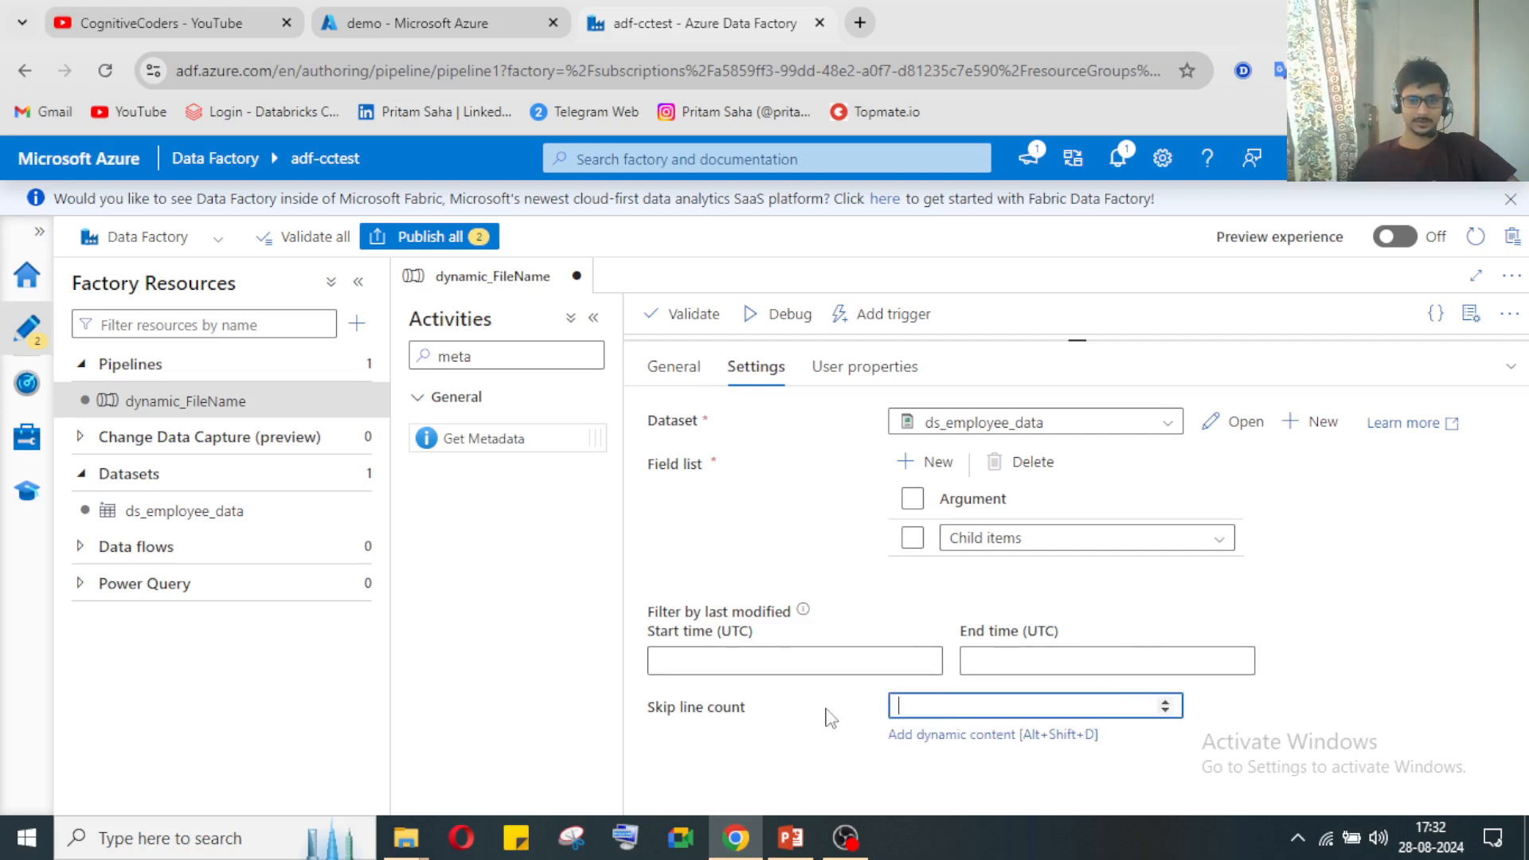
click(1419, 650)
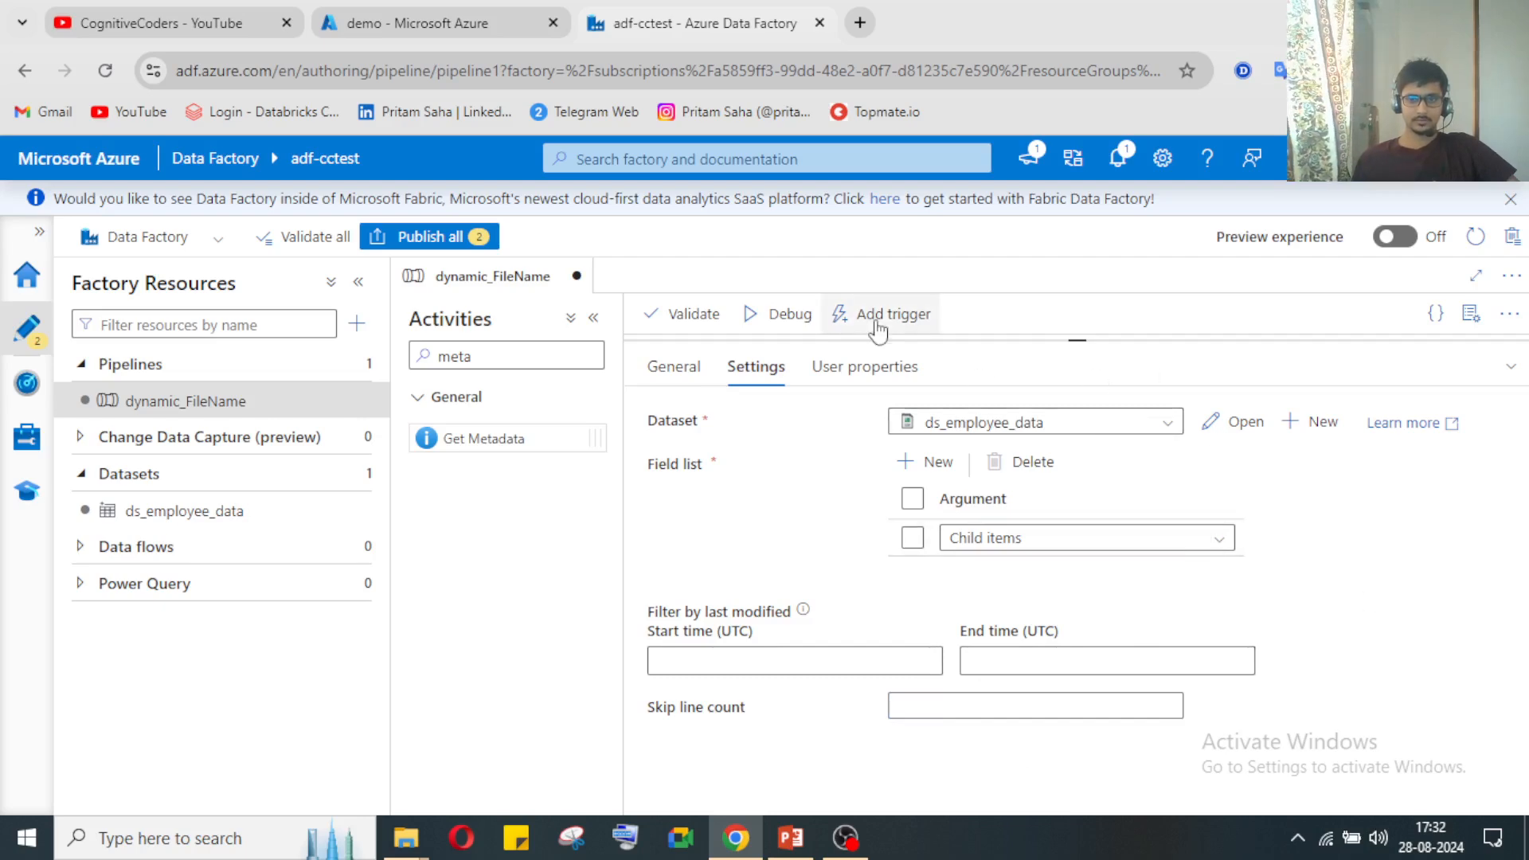
click(837, 368)
click(755, 366)
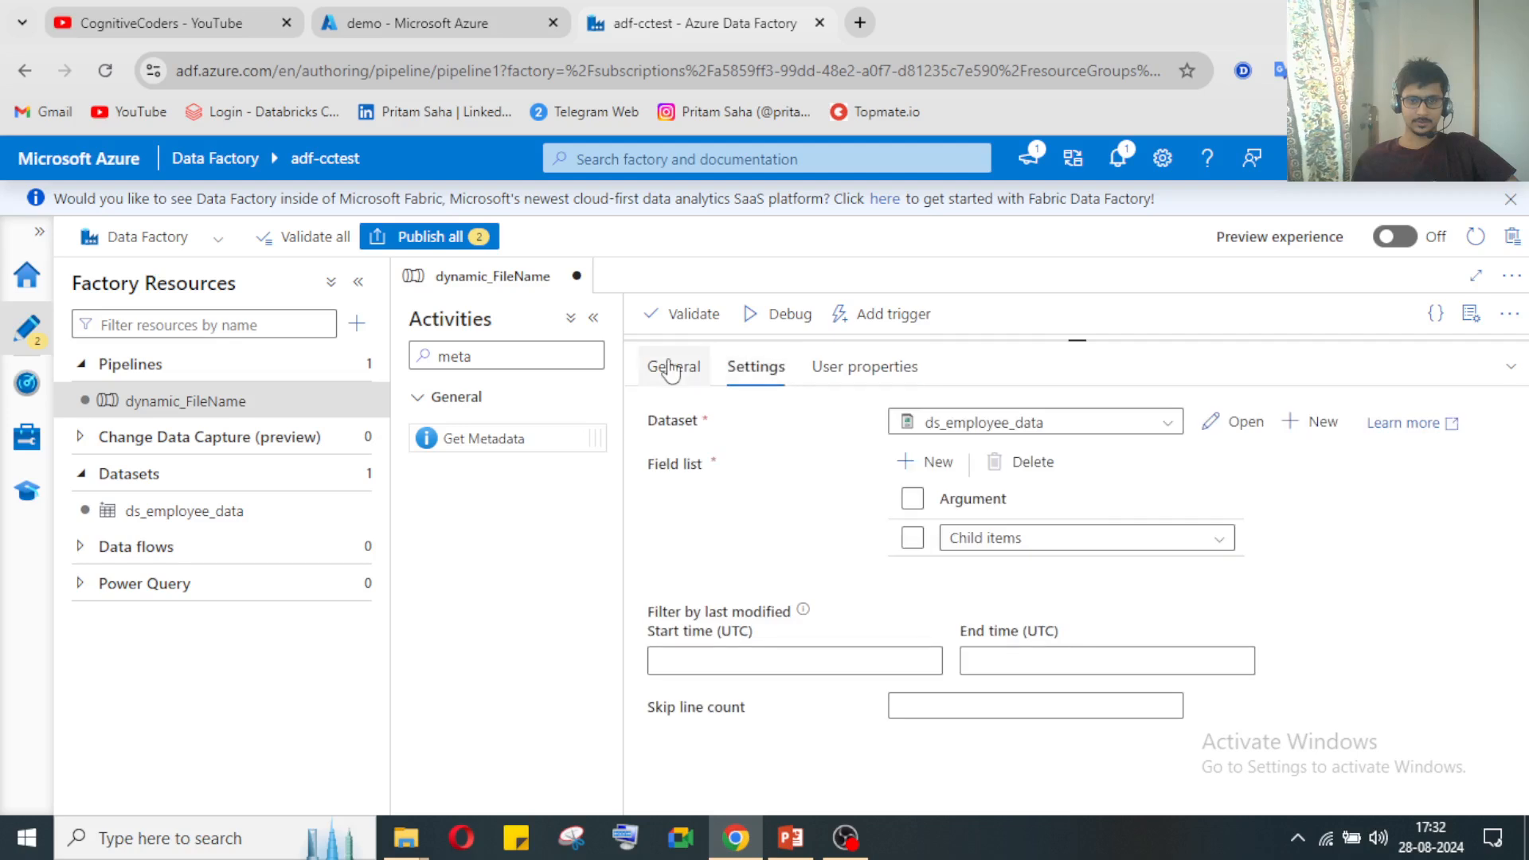
click(674, 366)
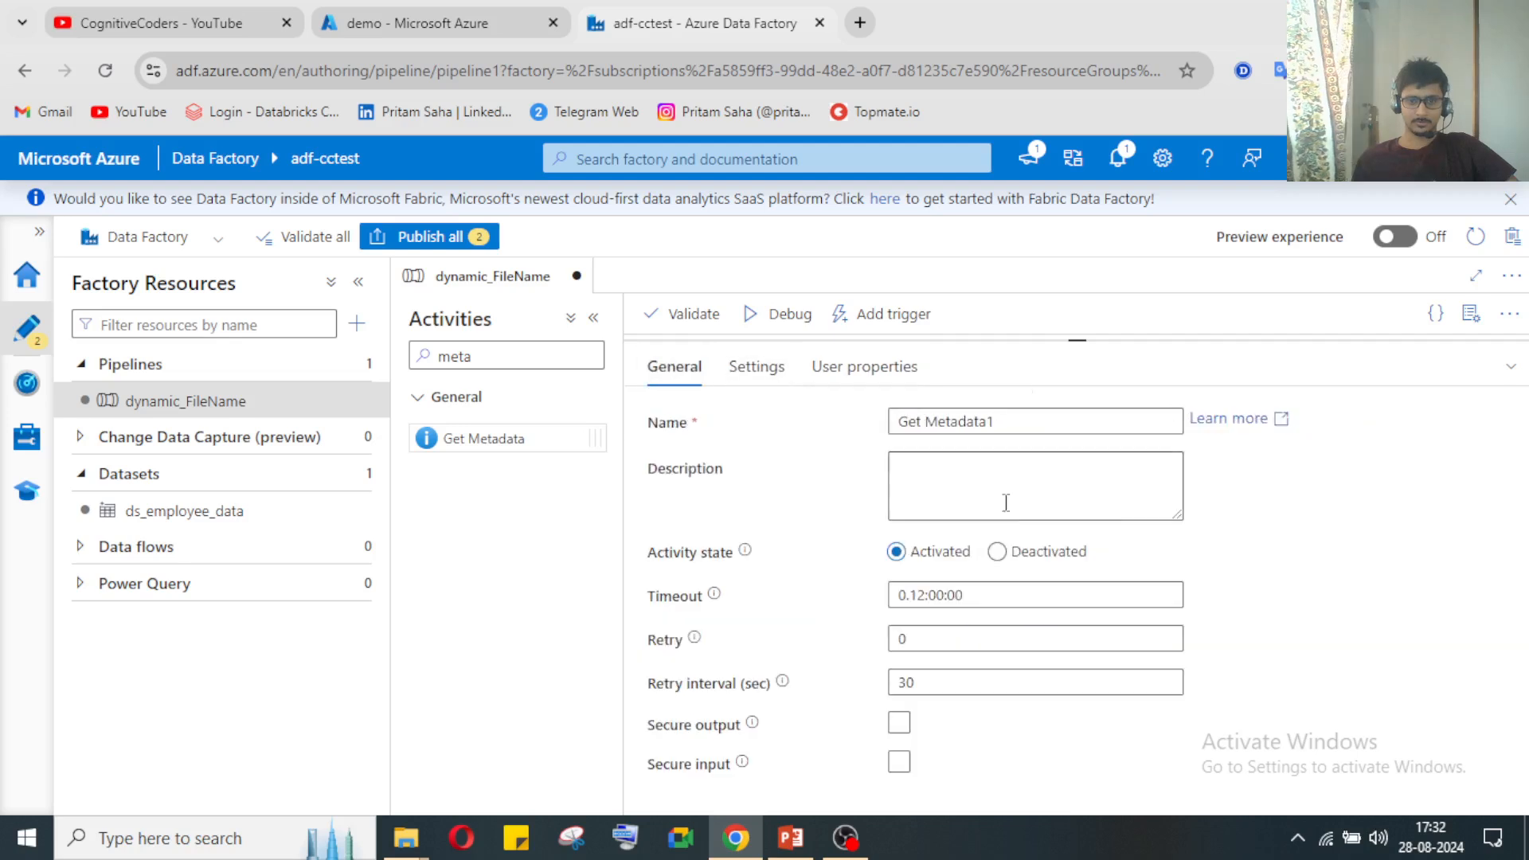
click(857, 370)
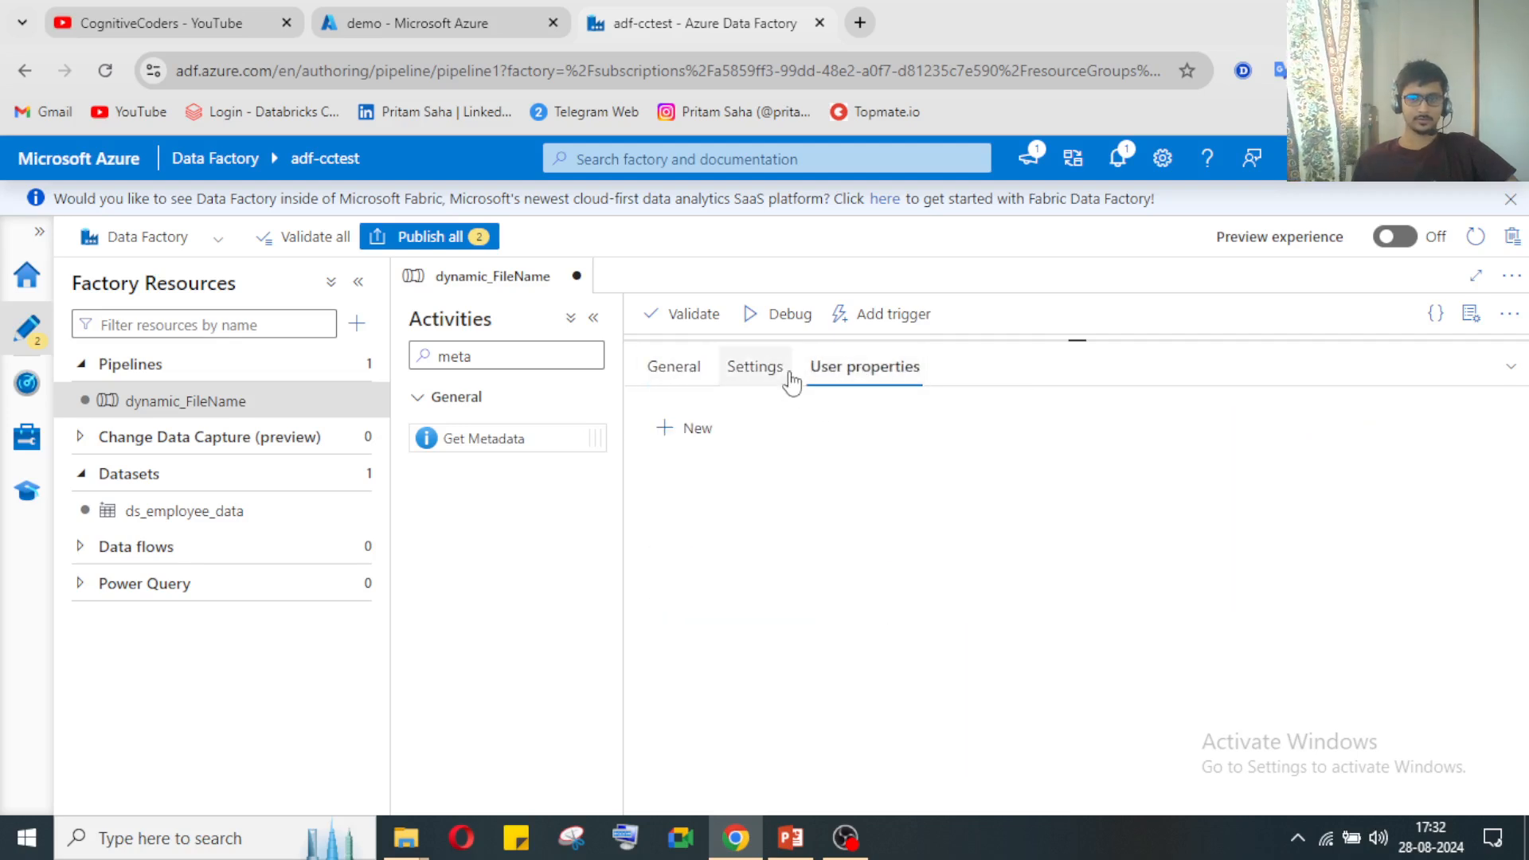
click(1510, 367)
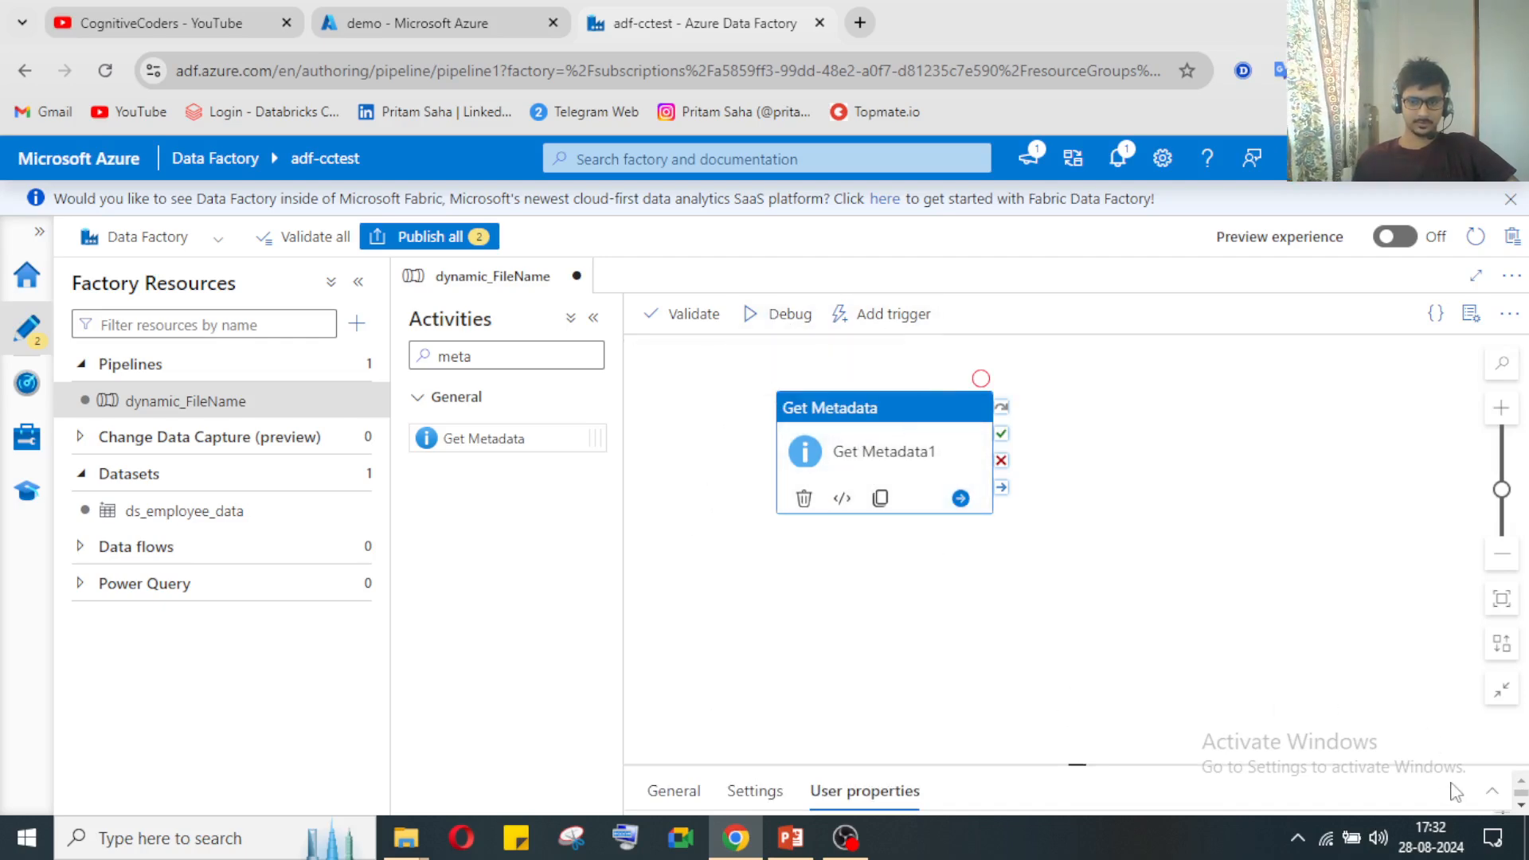
click(1492, 791)
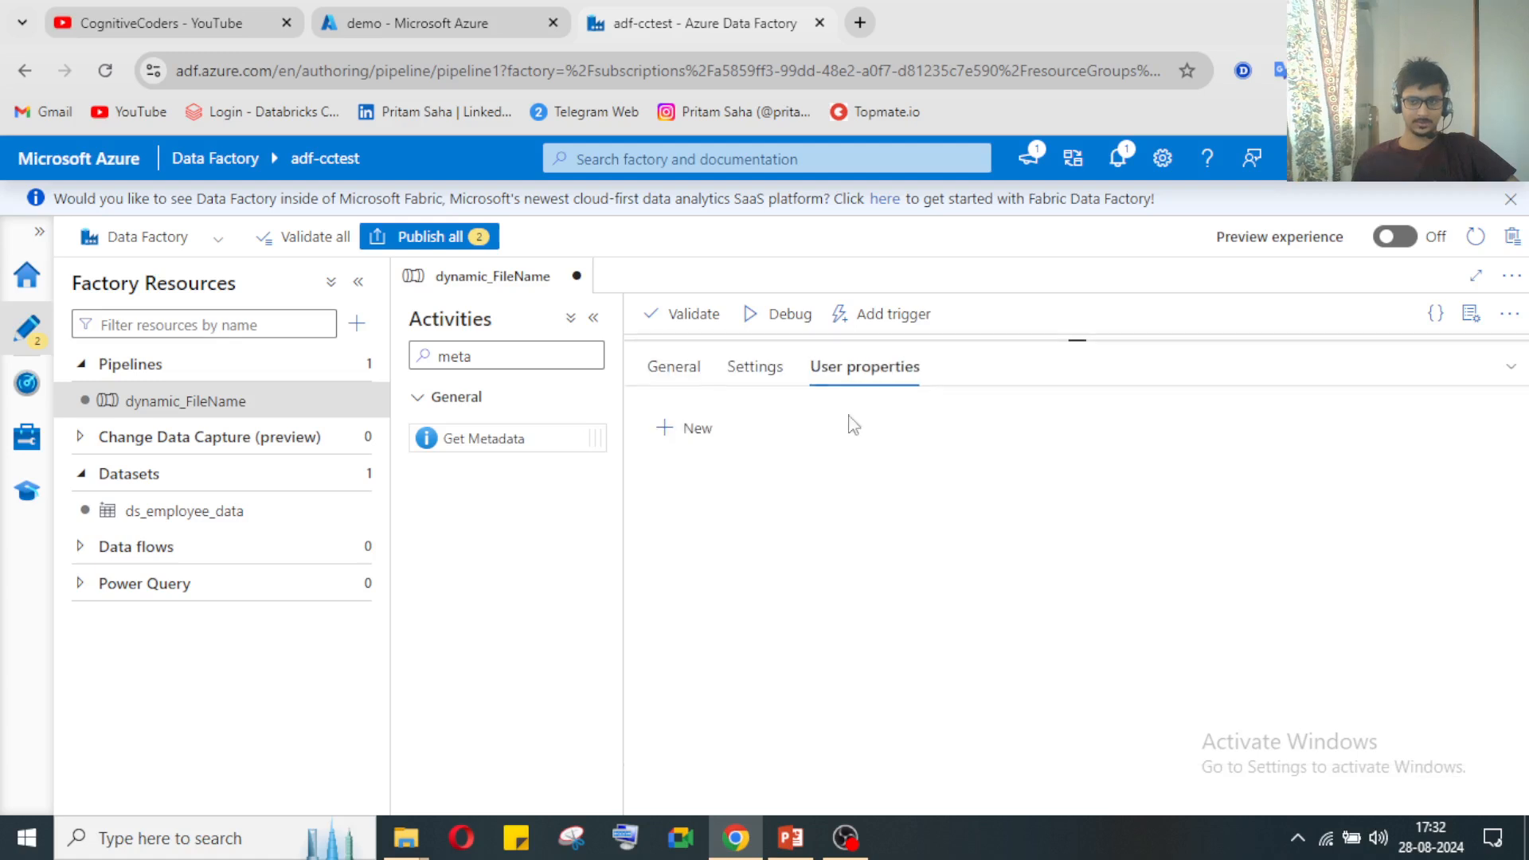
Step: Debug the dynamic_FileName pipeline and open the output of its Get Metadata activity run
click(767, 320)
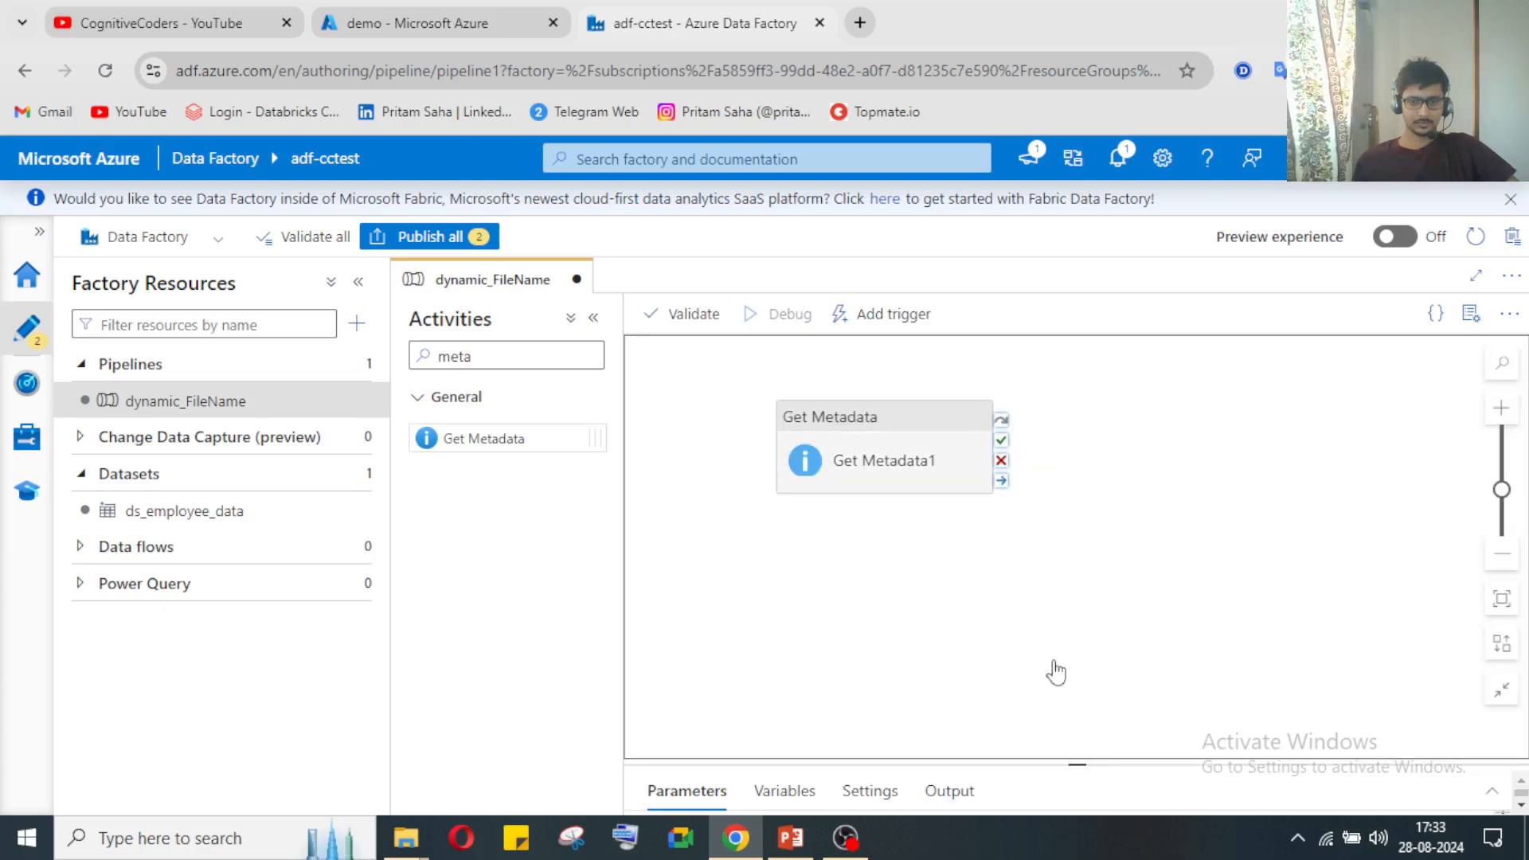
click(1492, 792)
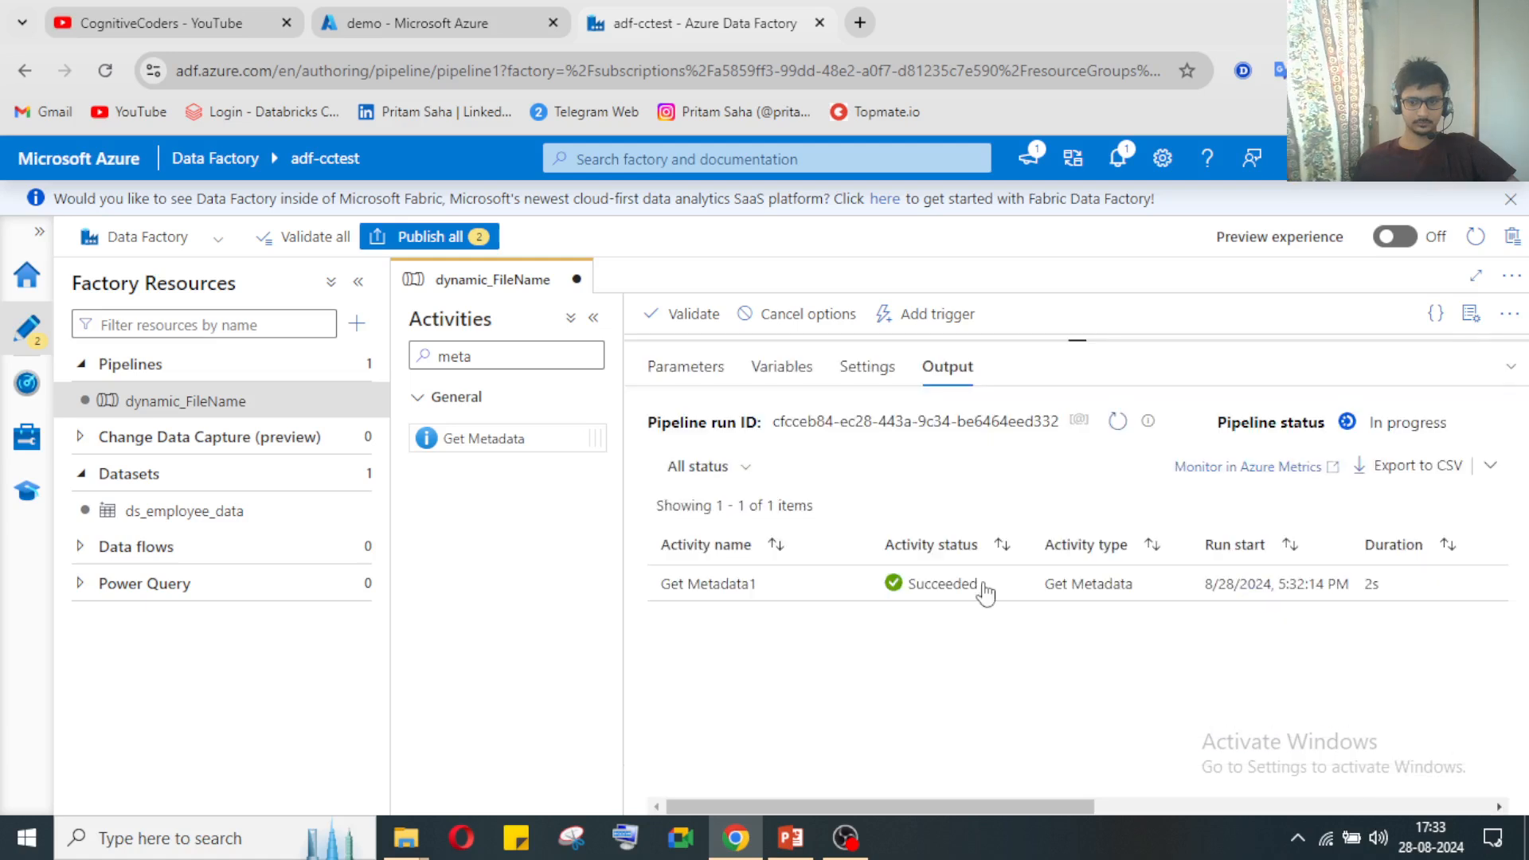
click(853, 584)
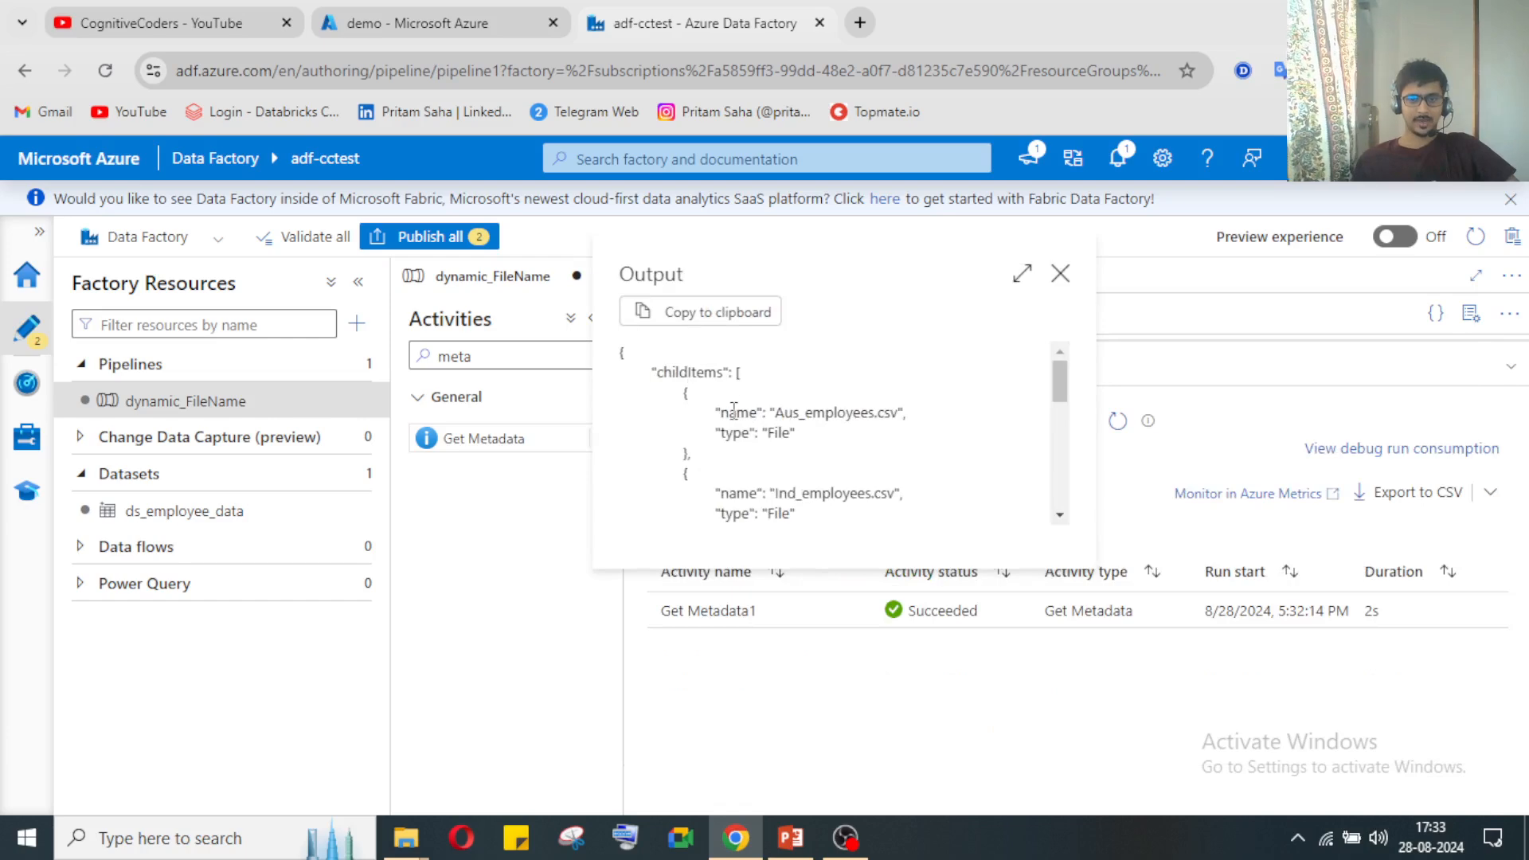
Step: Examine the file names and types in the activity output, selecting the text through the end of the childItems array
drag(718, 414, 780, 430)
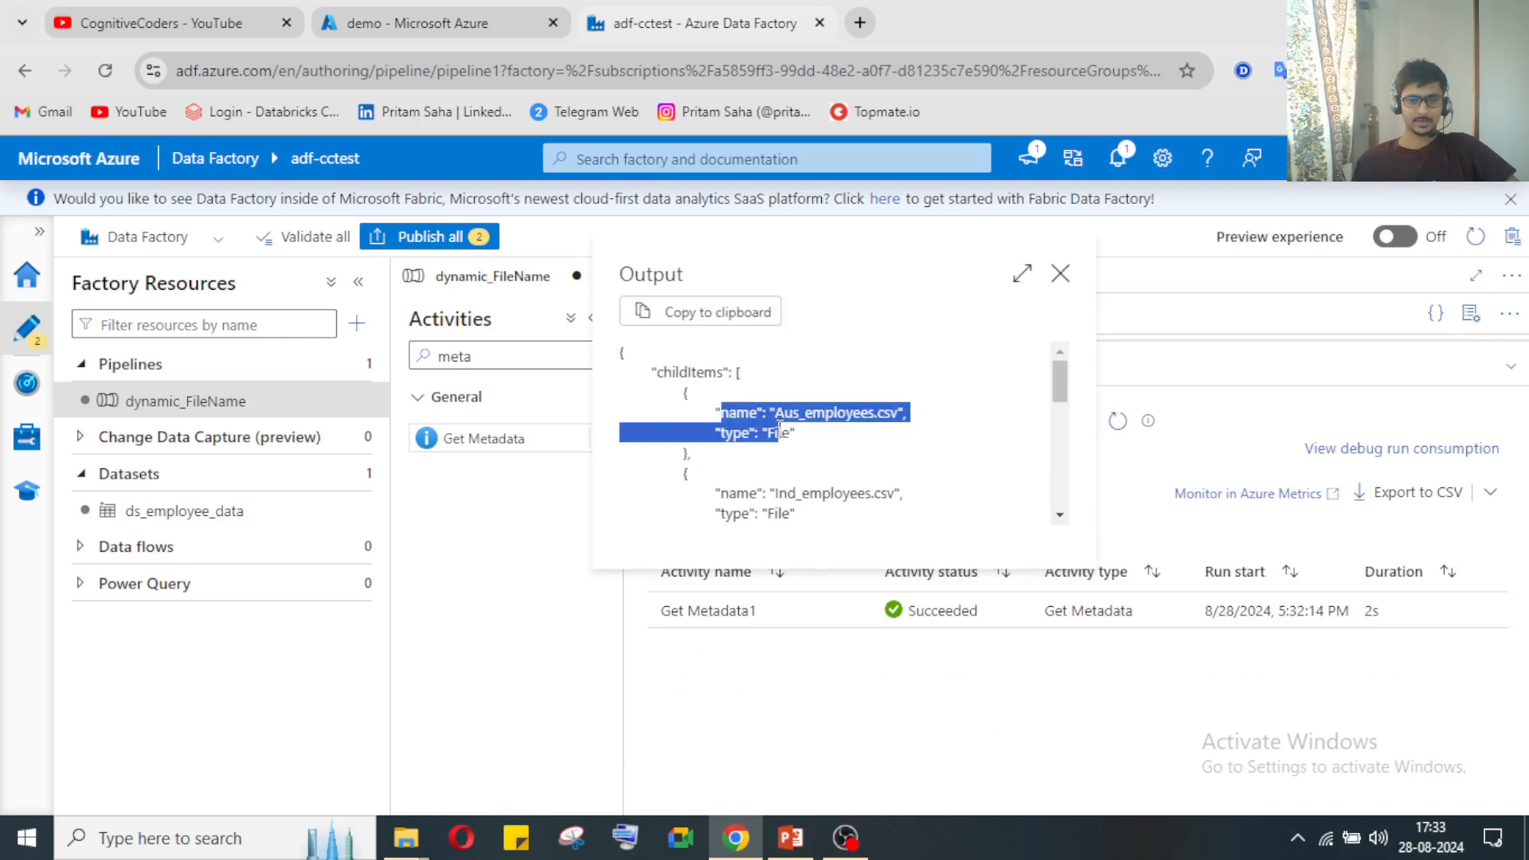
click(734, 393)
drag(736, 374, 903, 422)
scroll(904, 431, up, 3)
scroll(912, 445, down, 1)
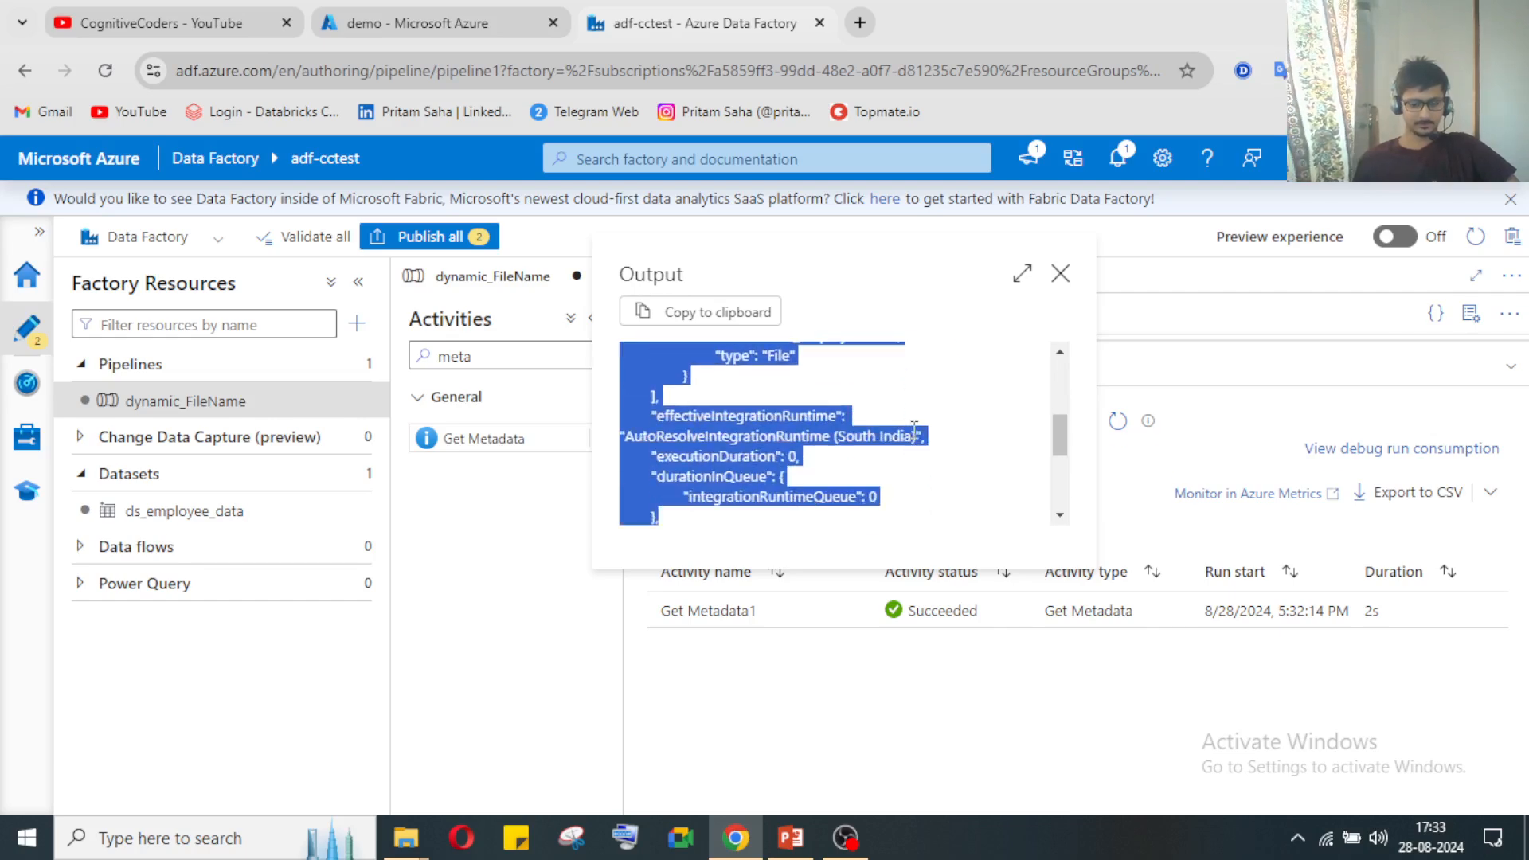
key(shift+Up)
key(shift+Up)
key(shift+Up)
key(shift+Up)
key(shift+Up)
key(shift+Up)
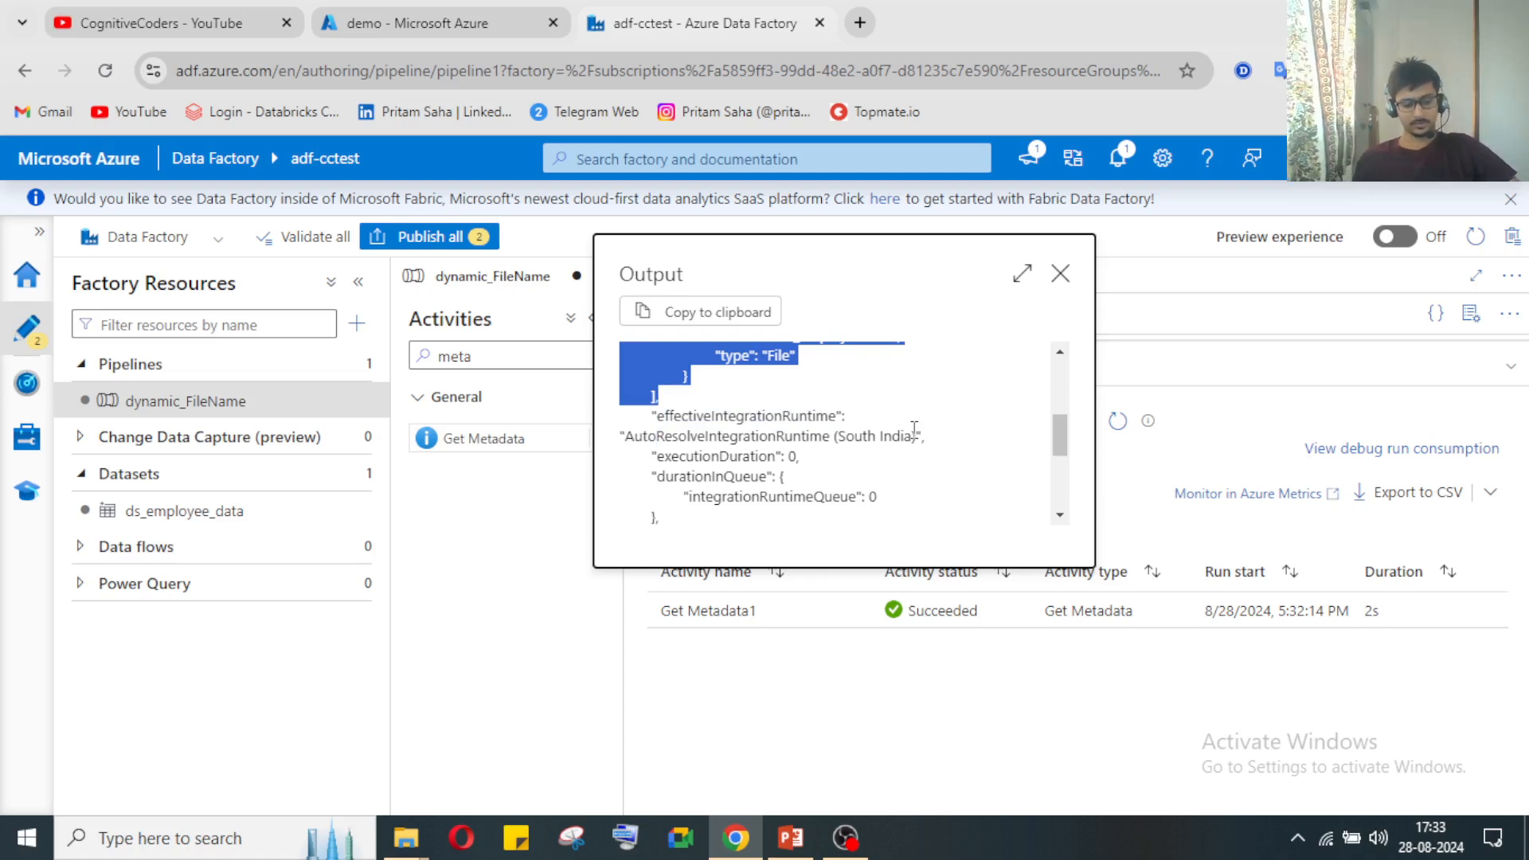
Step: Paste the copied childItems array into a new Notepad document, highlight its Aus_employees.csv object, and return to the activity output in Data Factory
click(24, 846)
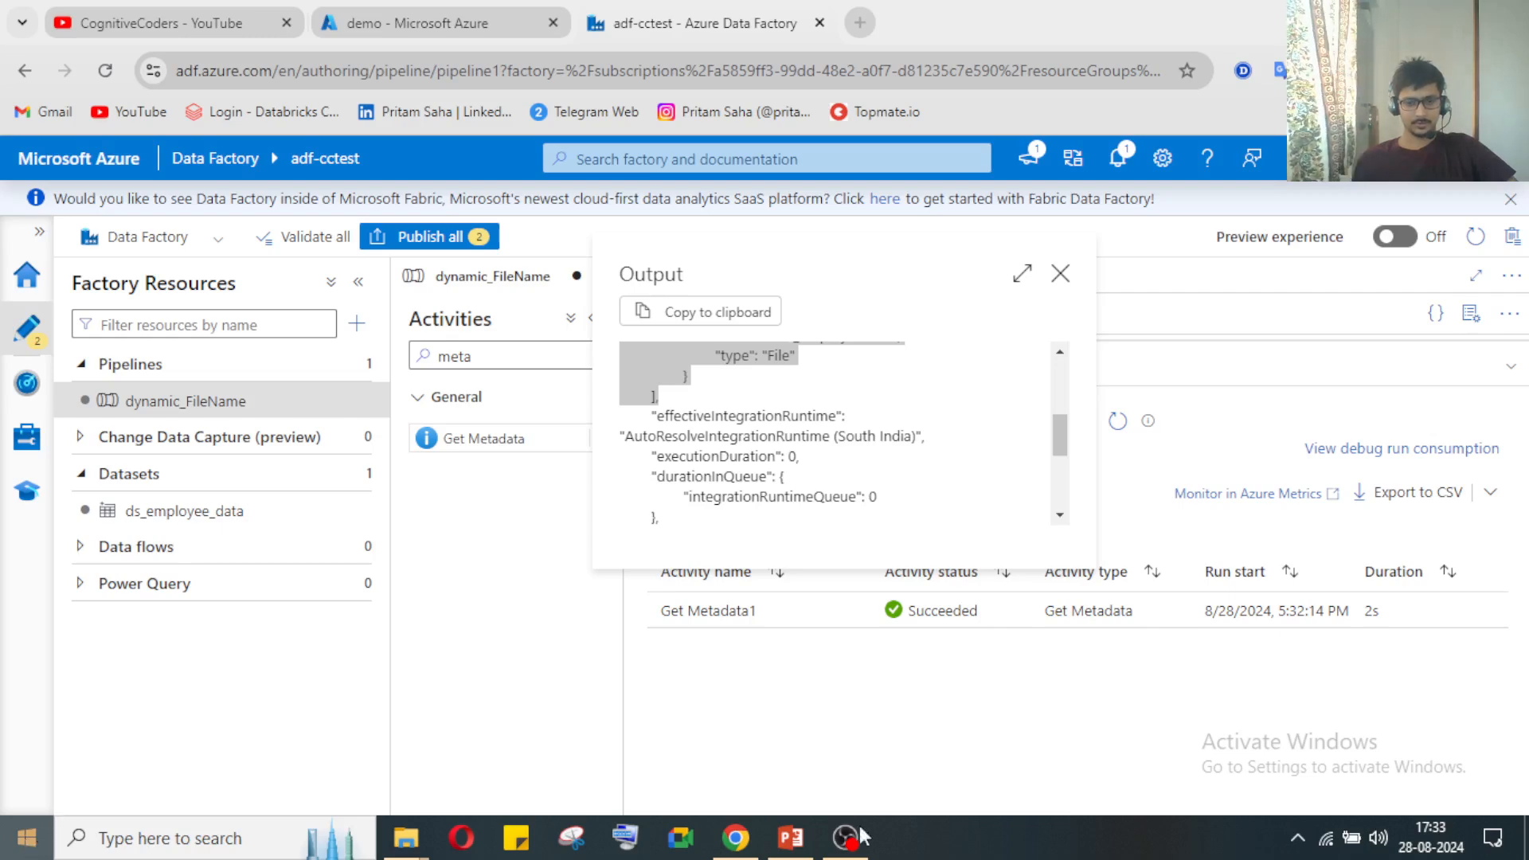
click(117, 840)
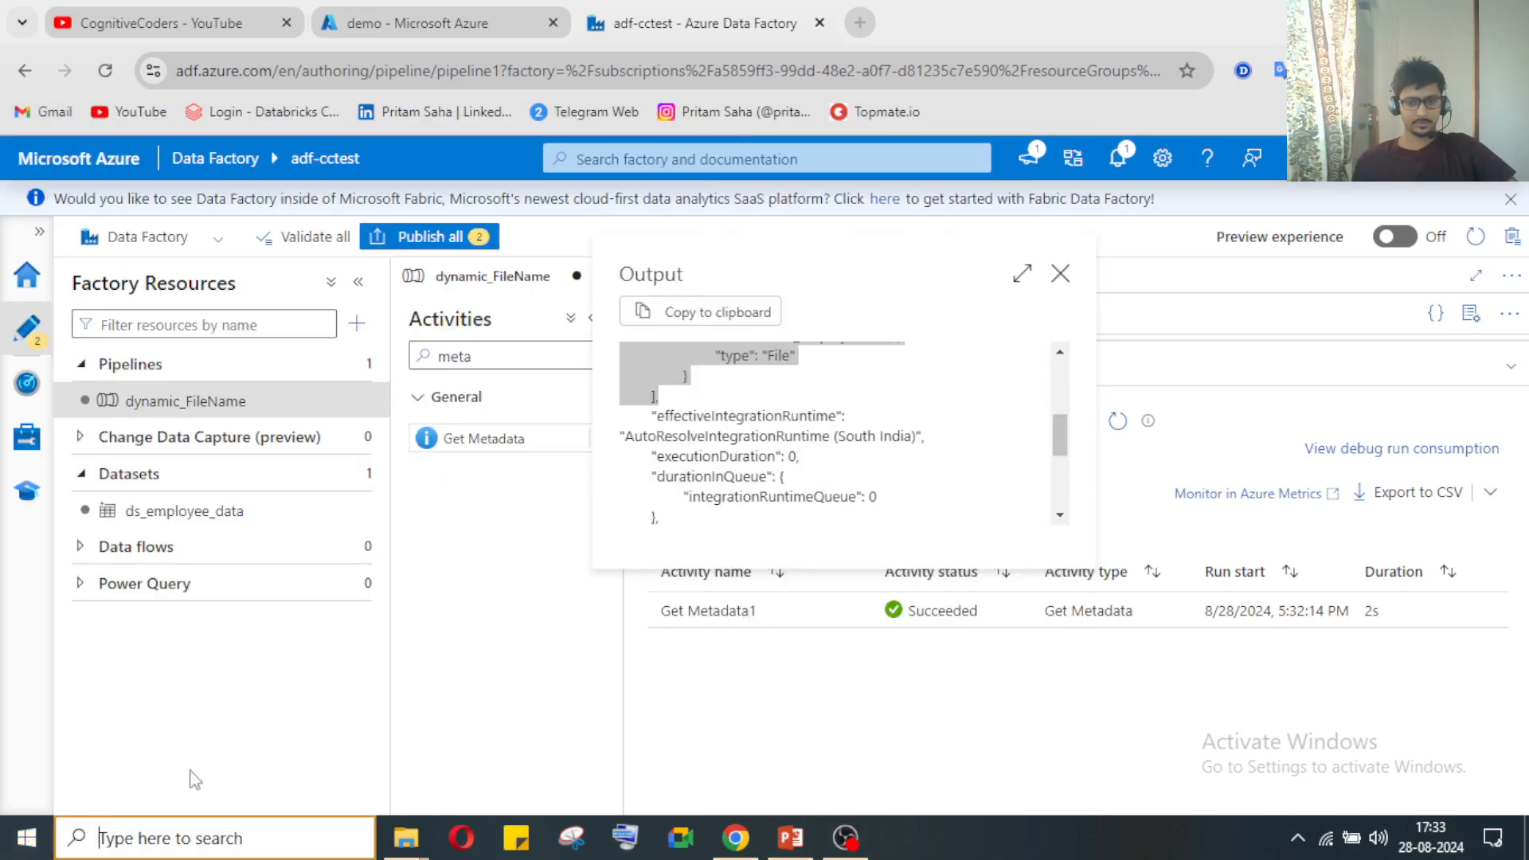
key(super)
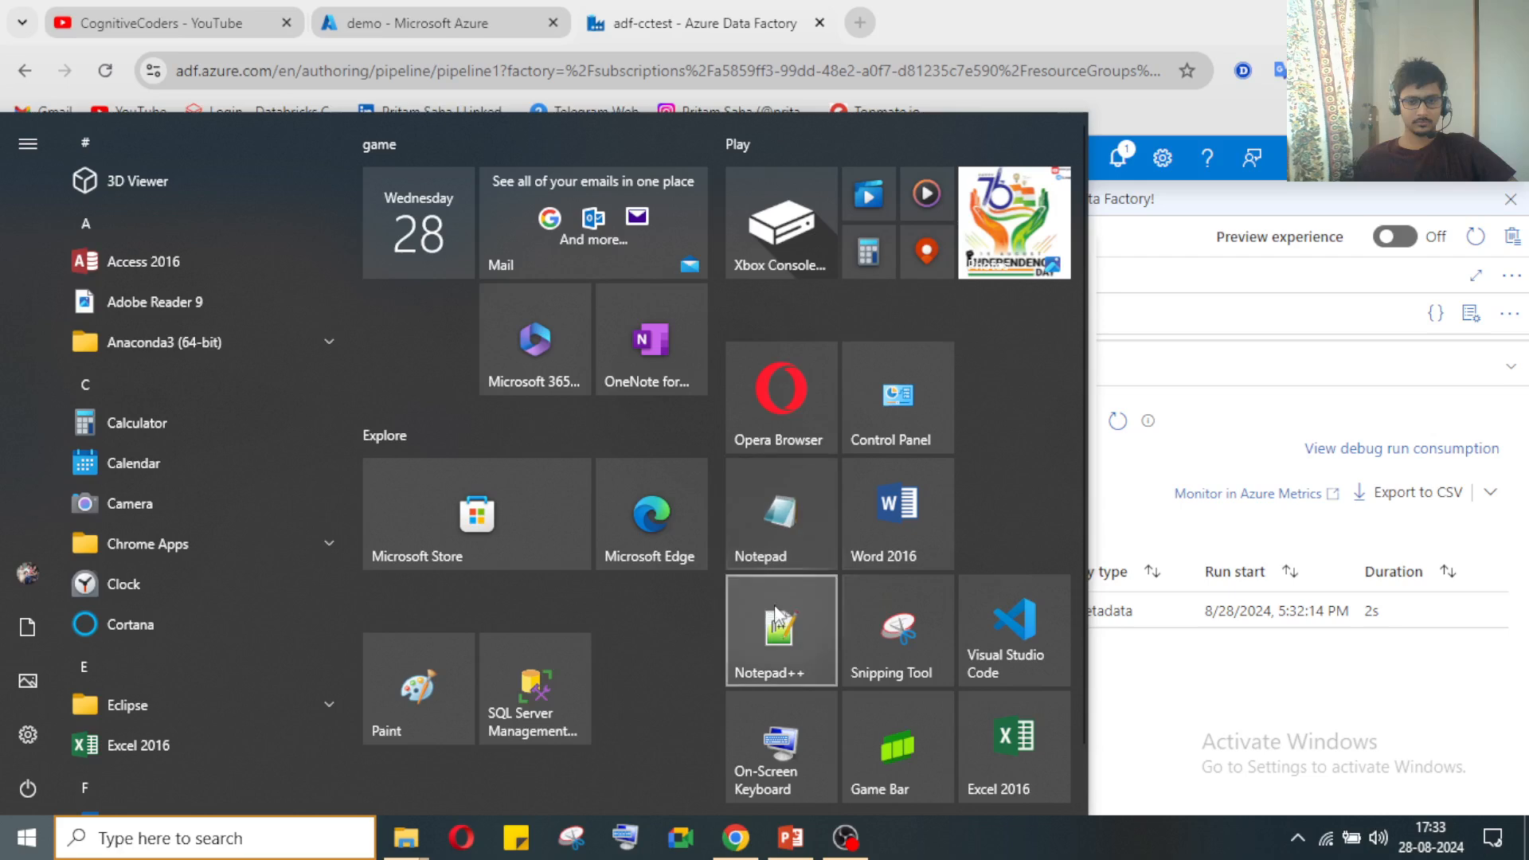
key(Escape)
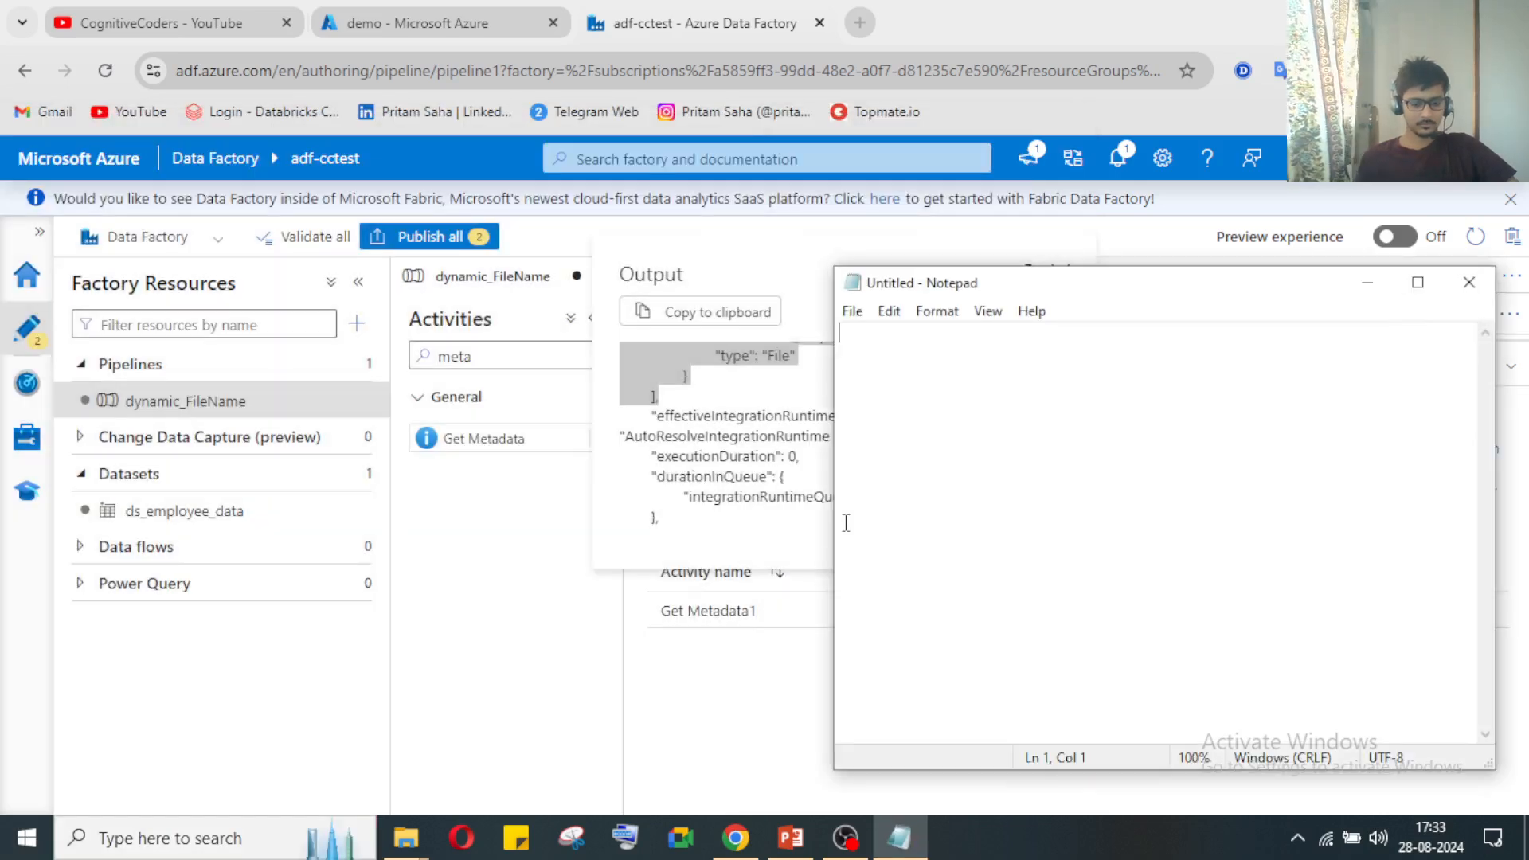
text([ 		{ 			"name": "Aus_employees.csv", 			"type": "File" 		}, 		{ 			"name": "Ind_employees.csv", 			"type": "File" 		}, 		{ 			"name": "UK_employees.csv", 			"type": "File" 		} 	],)
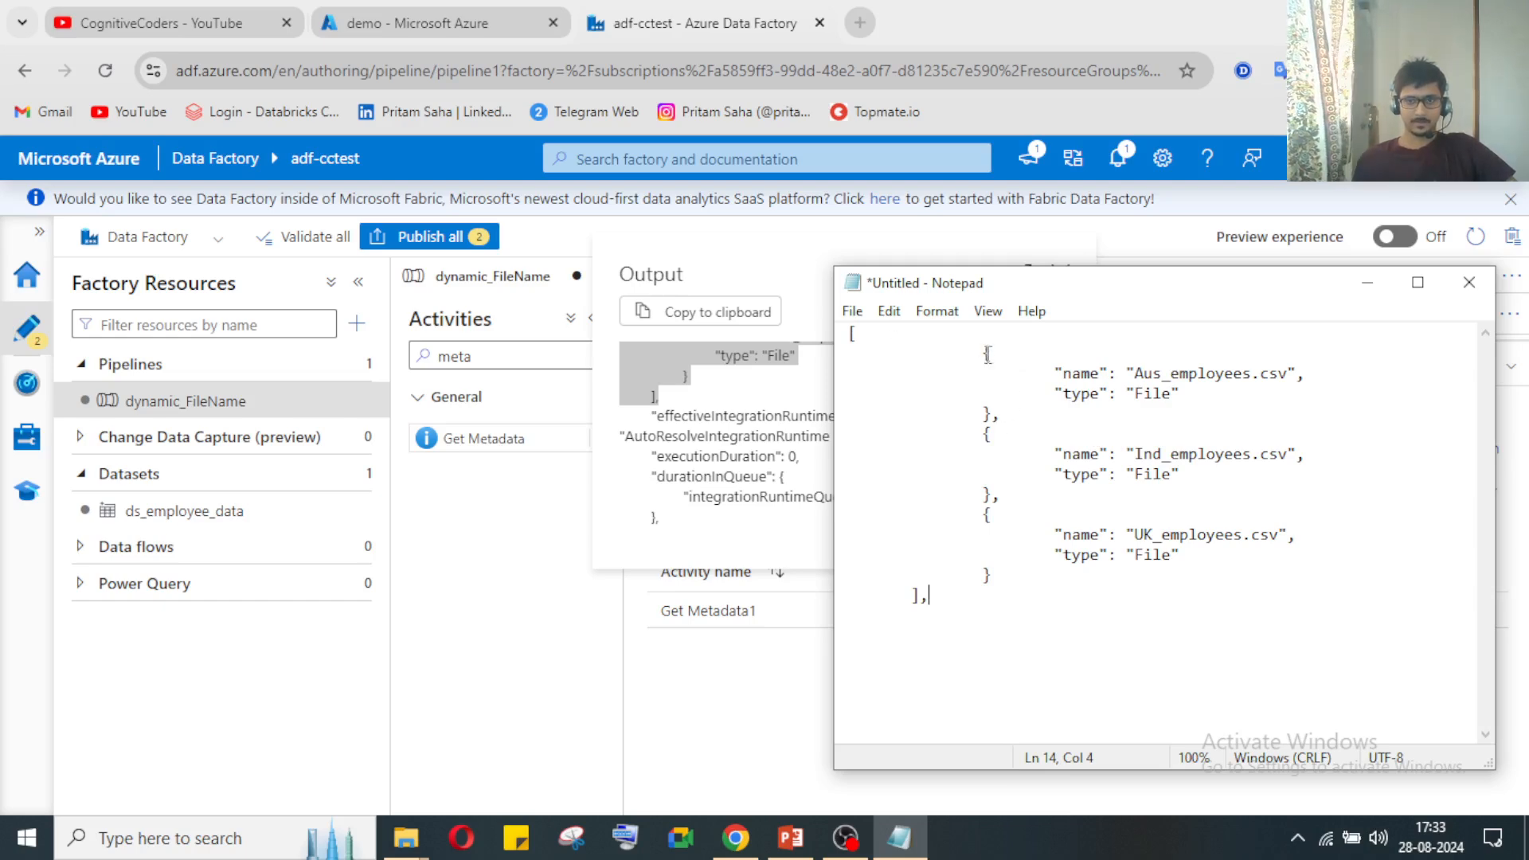
drag(986, 355, 996, 409)
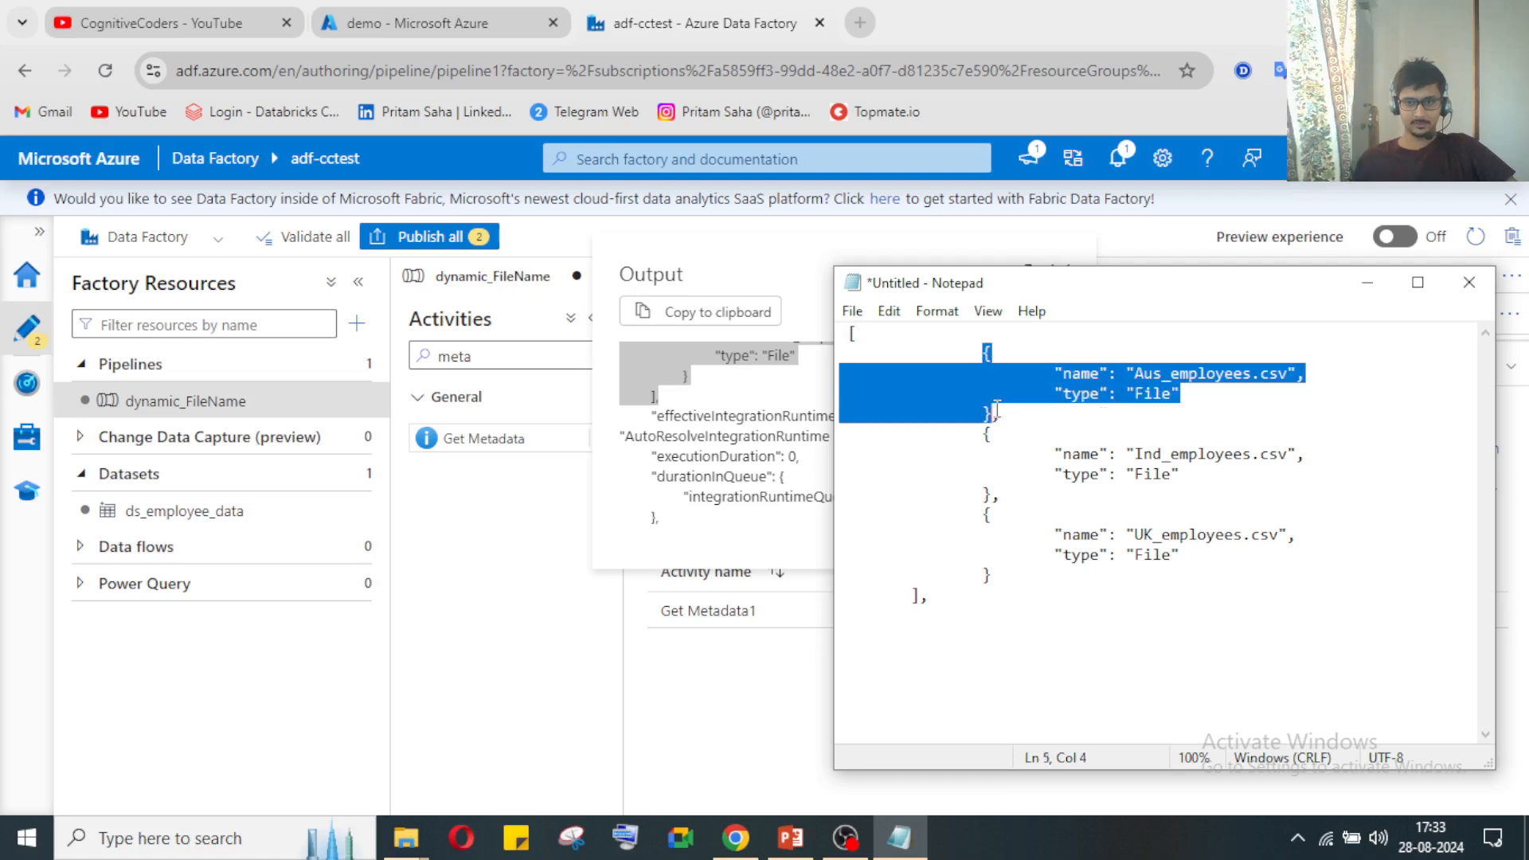
click(1054, 371)
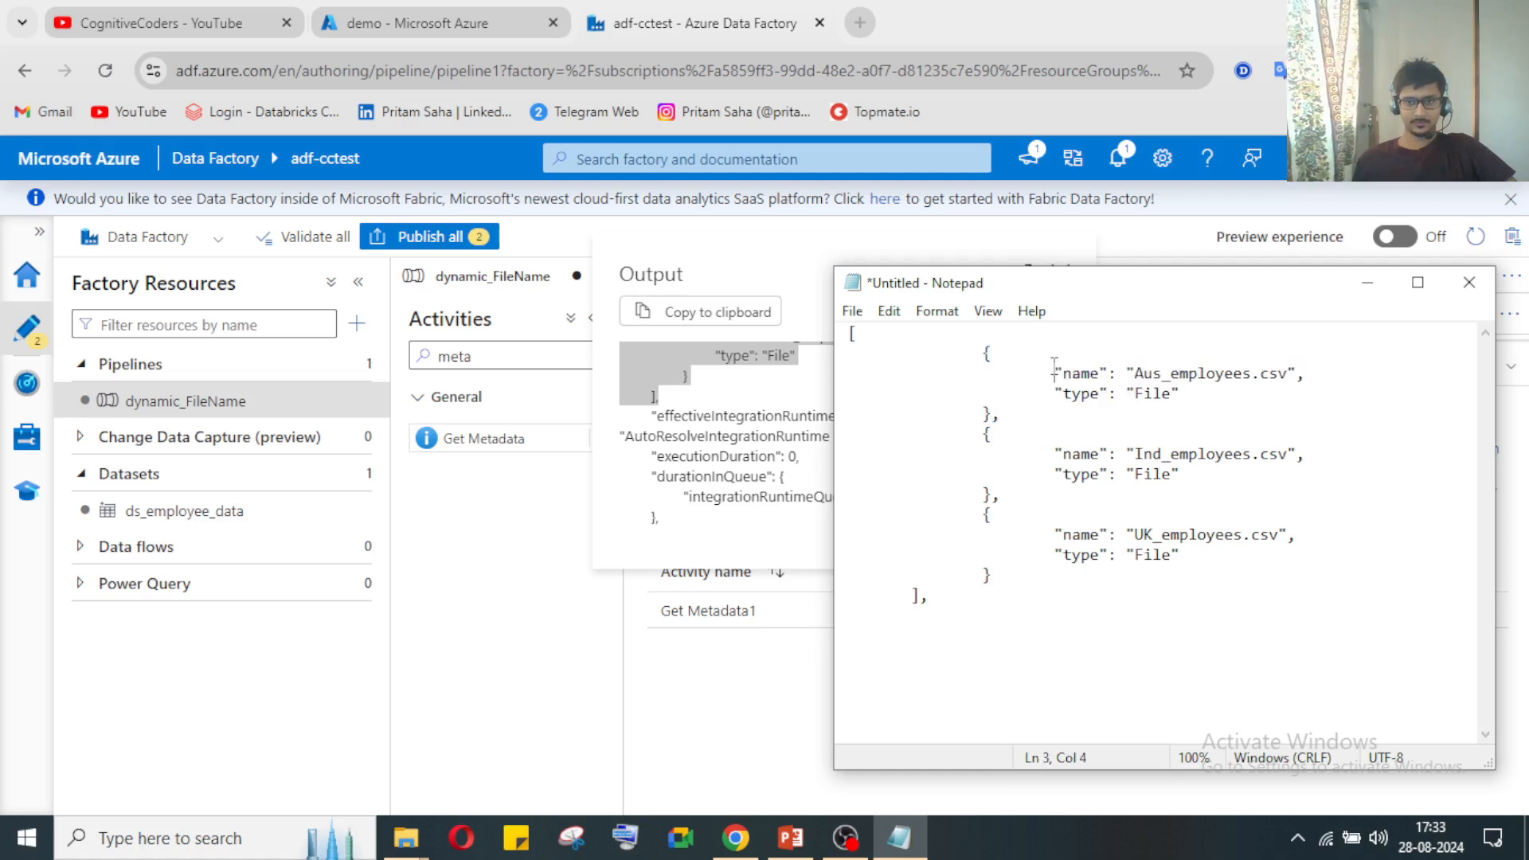
click(1368, 282)
Step: Examine the file name values in the Get Metadata1 output, highlighting Aus_employees.csv, and close the output
scroll(694, 427, up, 3)
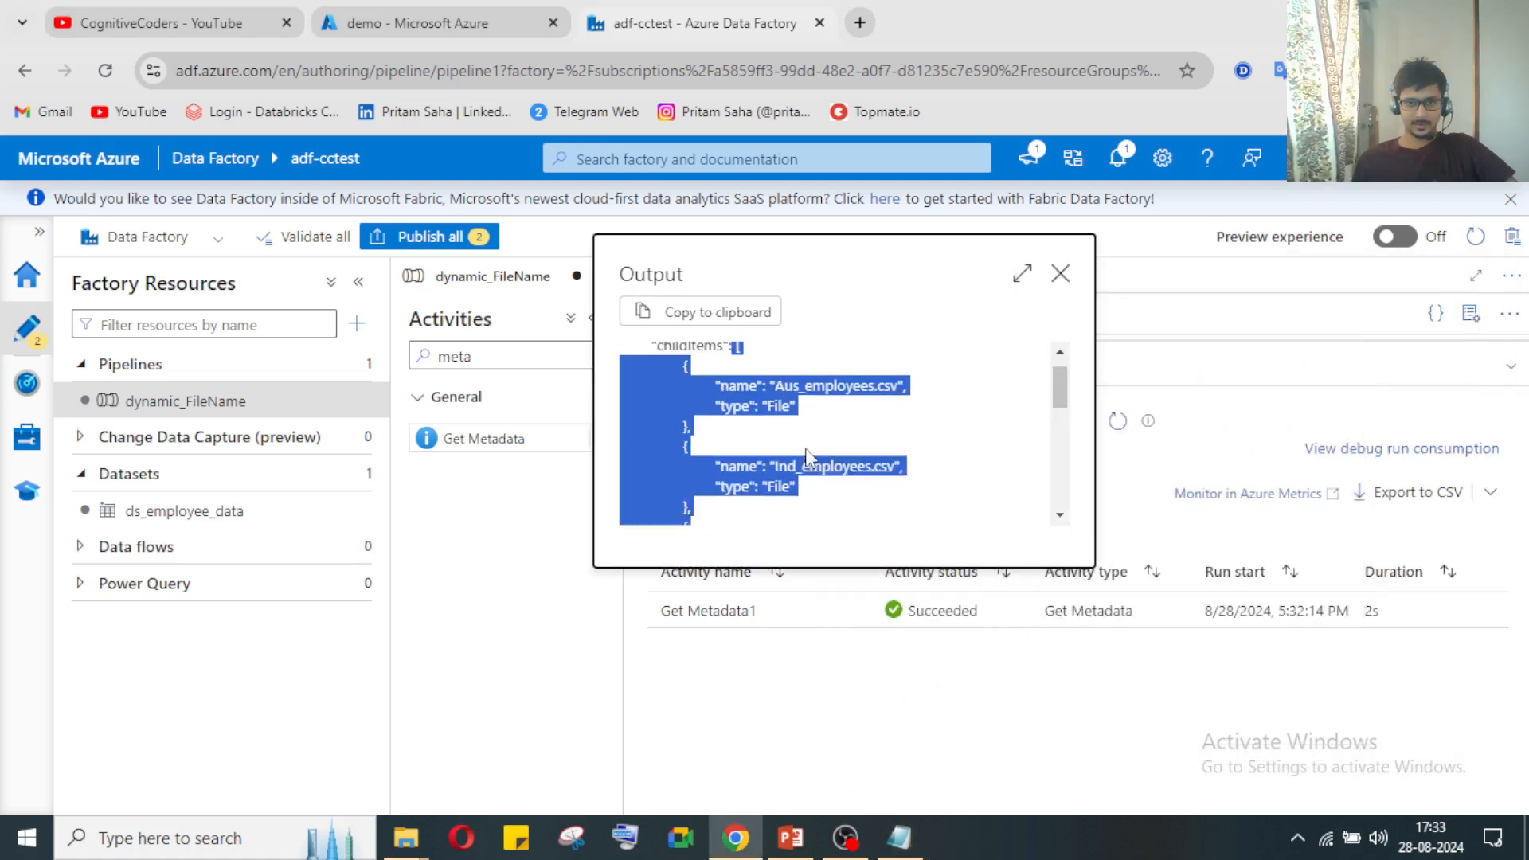
click(745, 411)
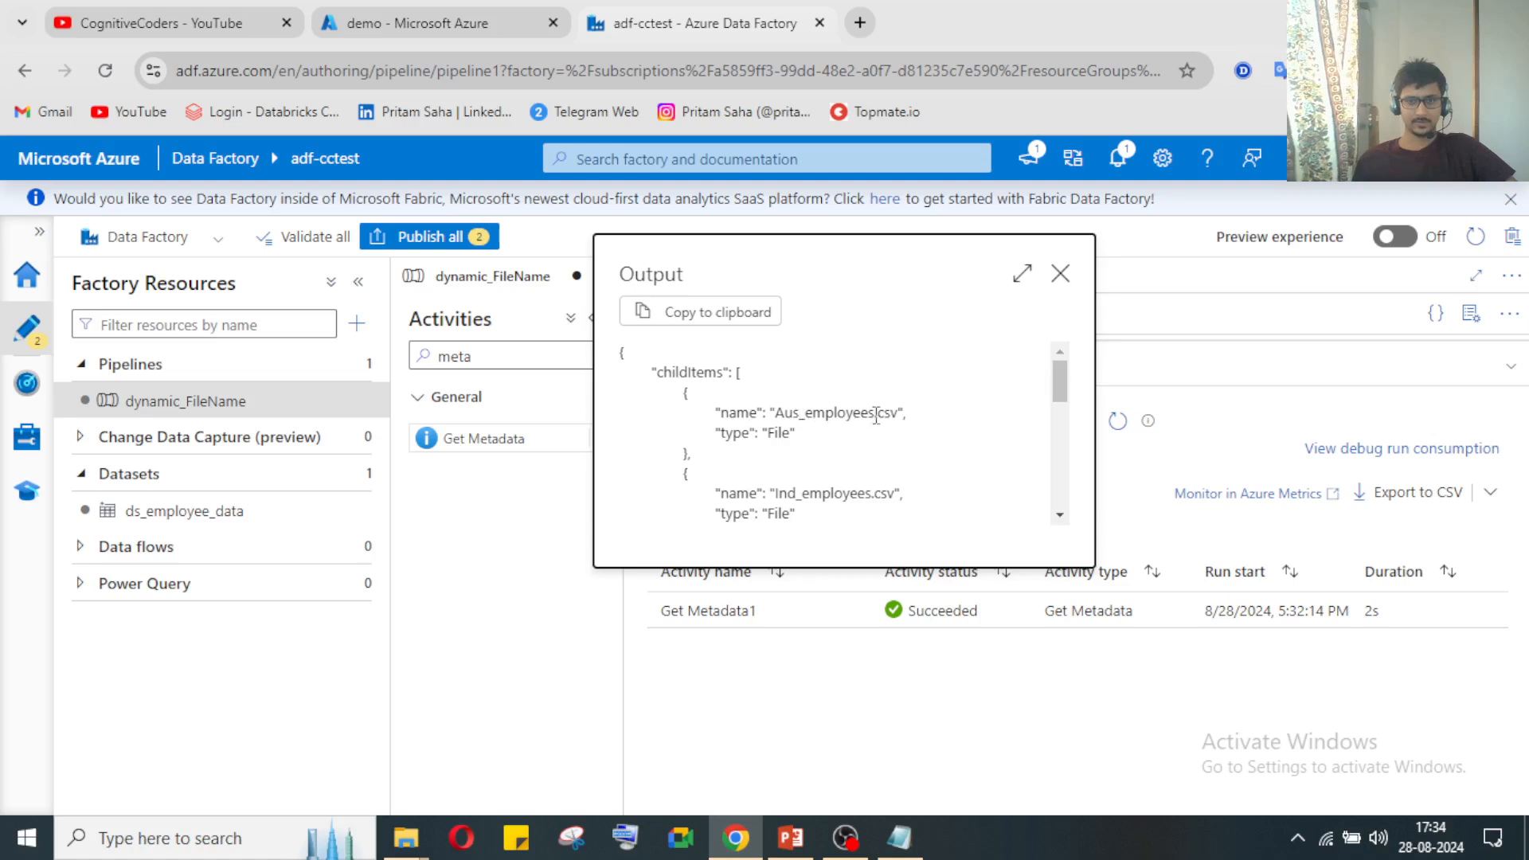
drag(904, 412, 779, 412)
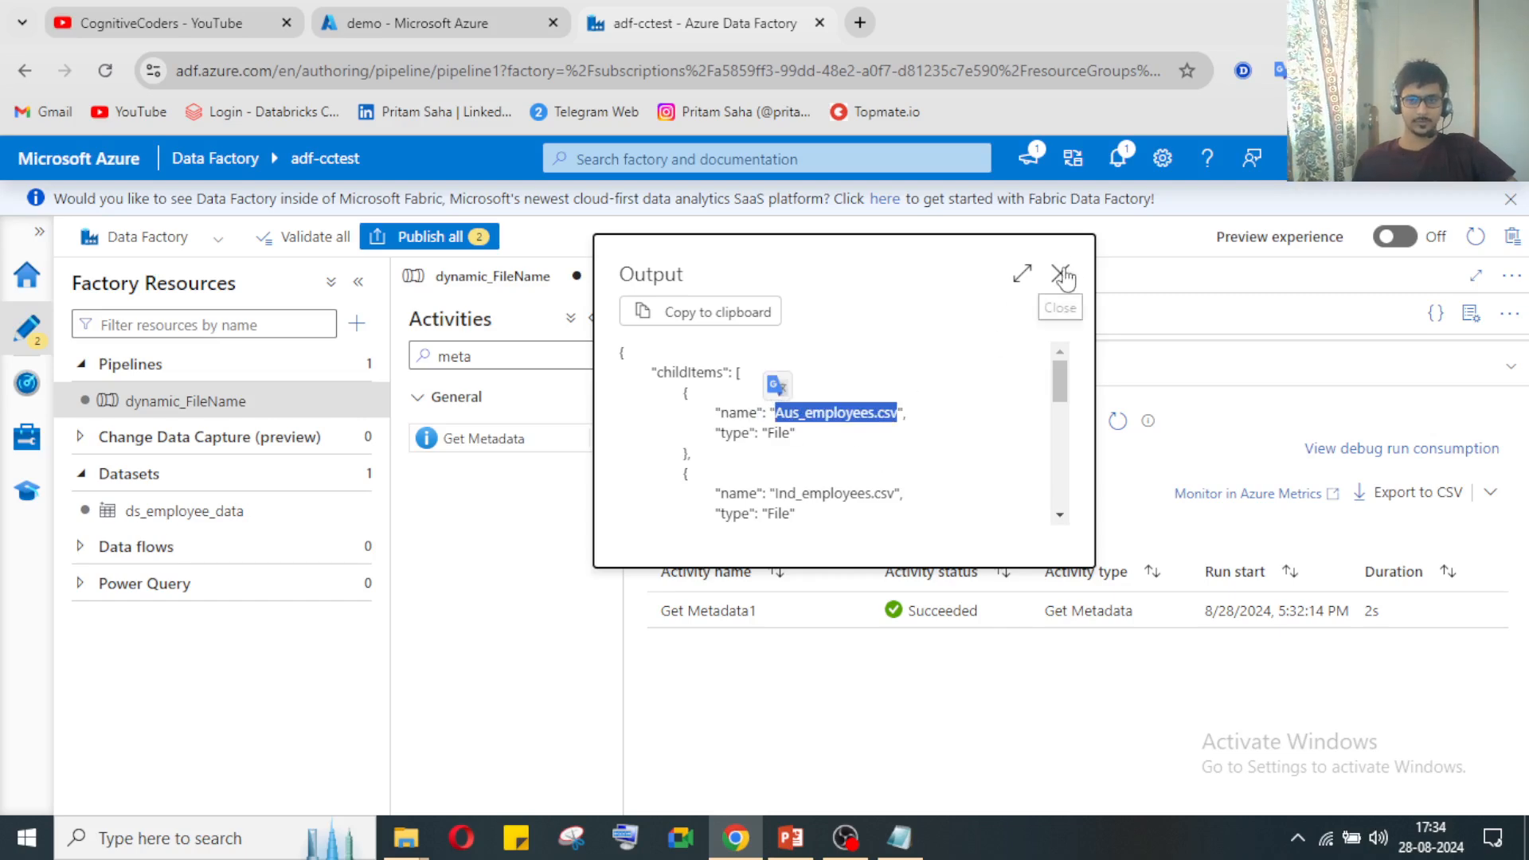
click(812, 455)
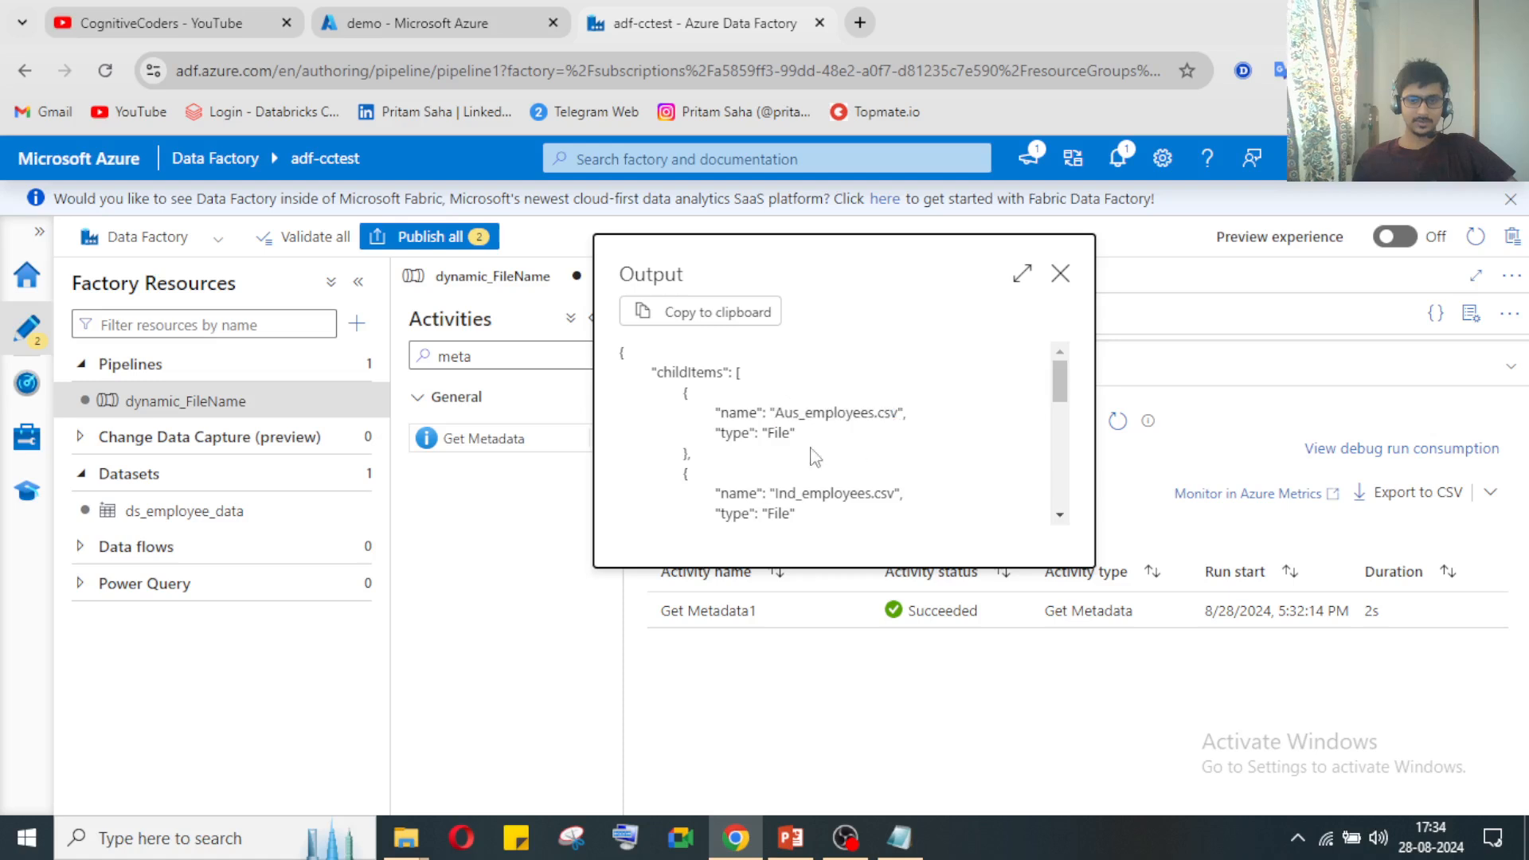
drag(842, 409, 778, 412)
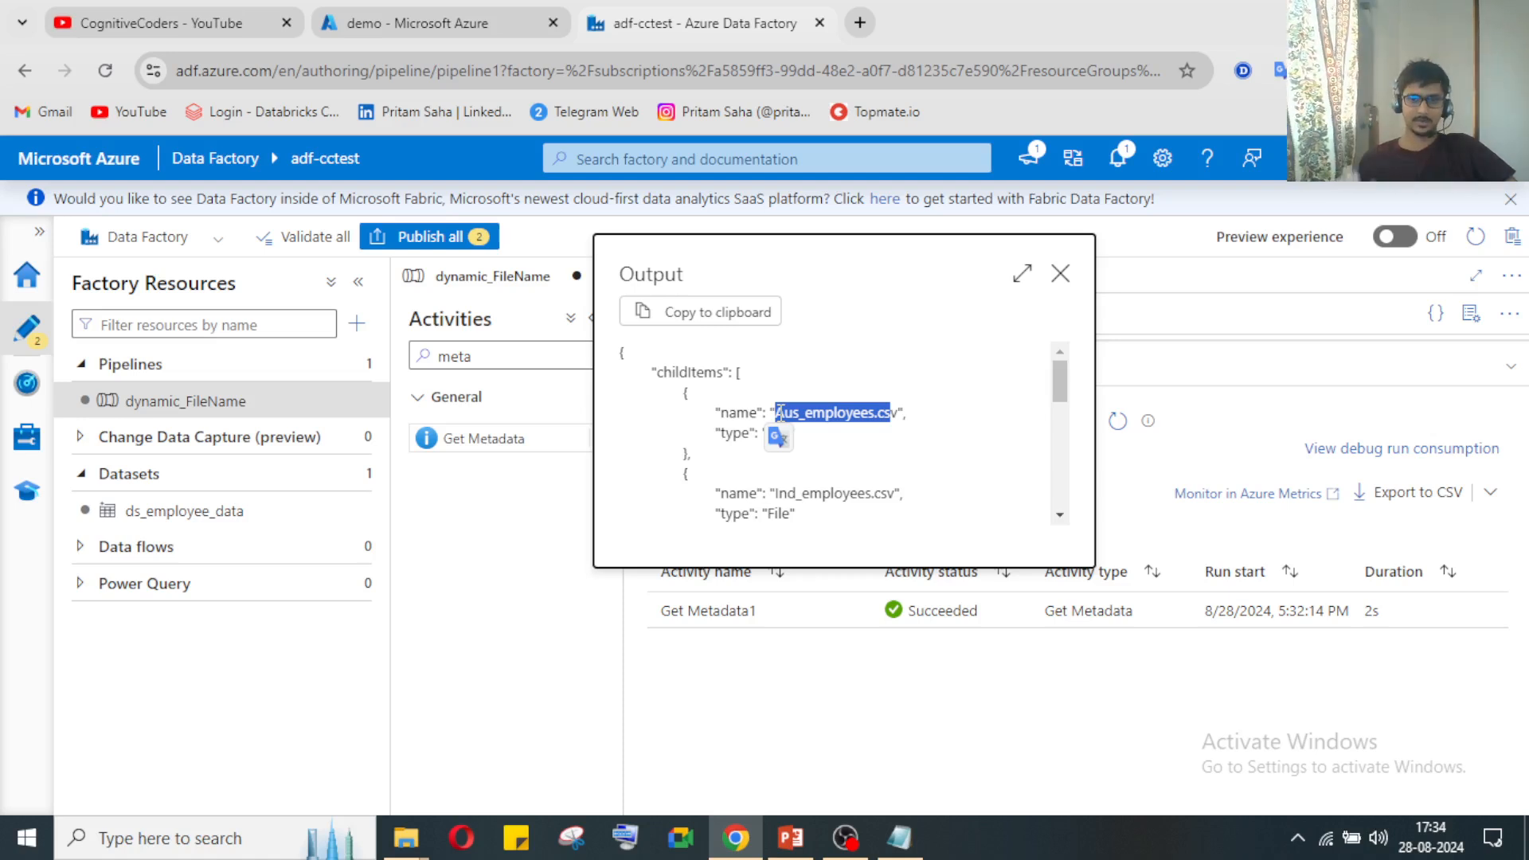
scroll(737, 407, down, 2)
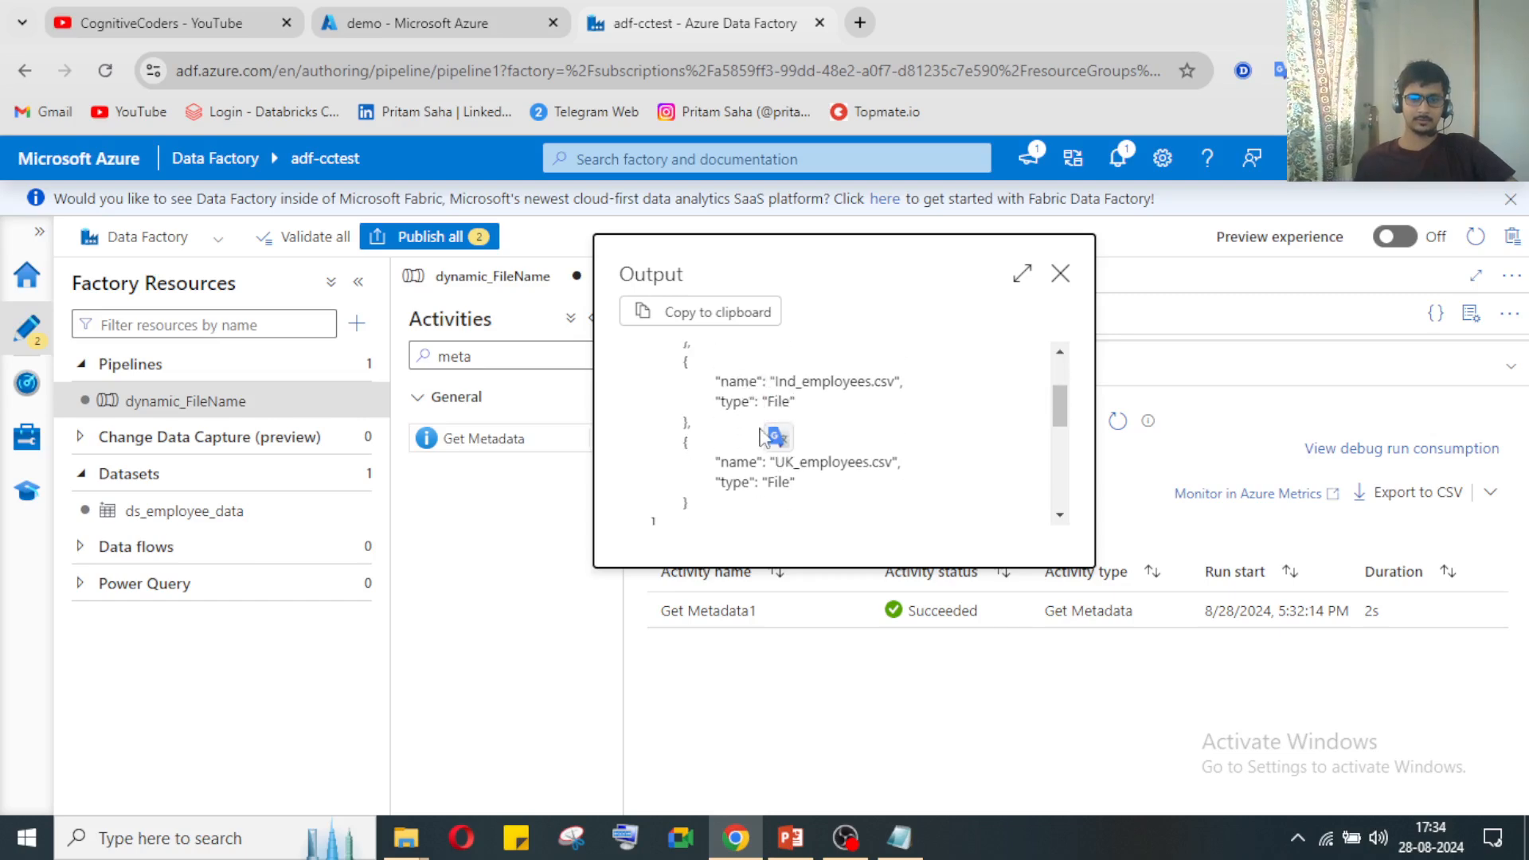
scroll(737, 407, up, 2)
click(1061, 274)
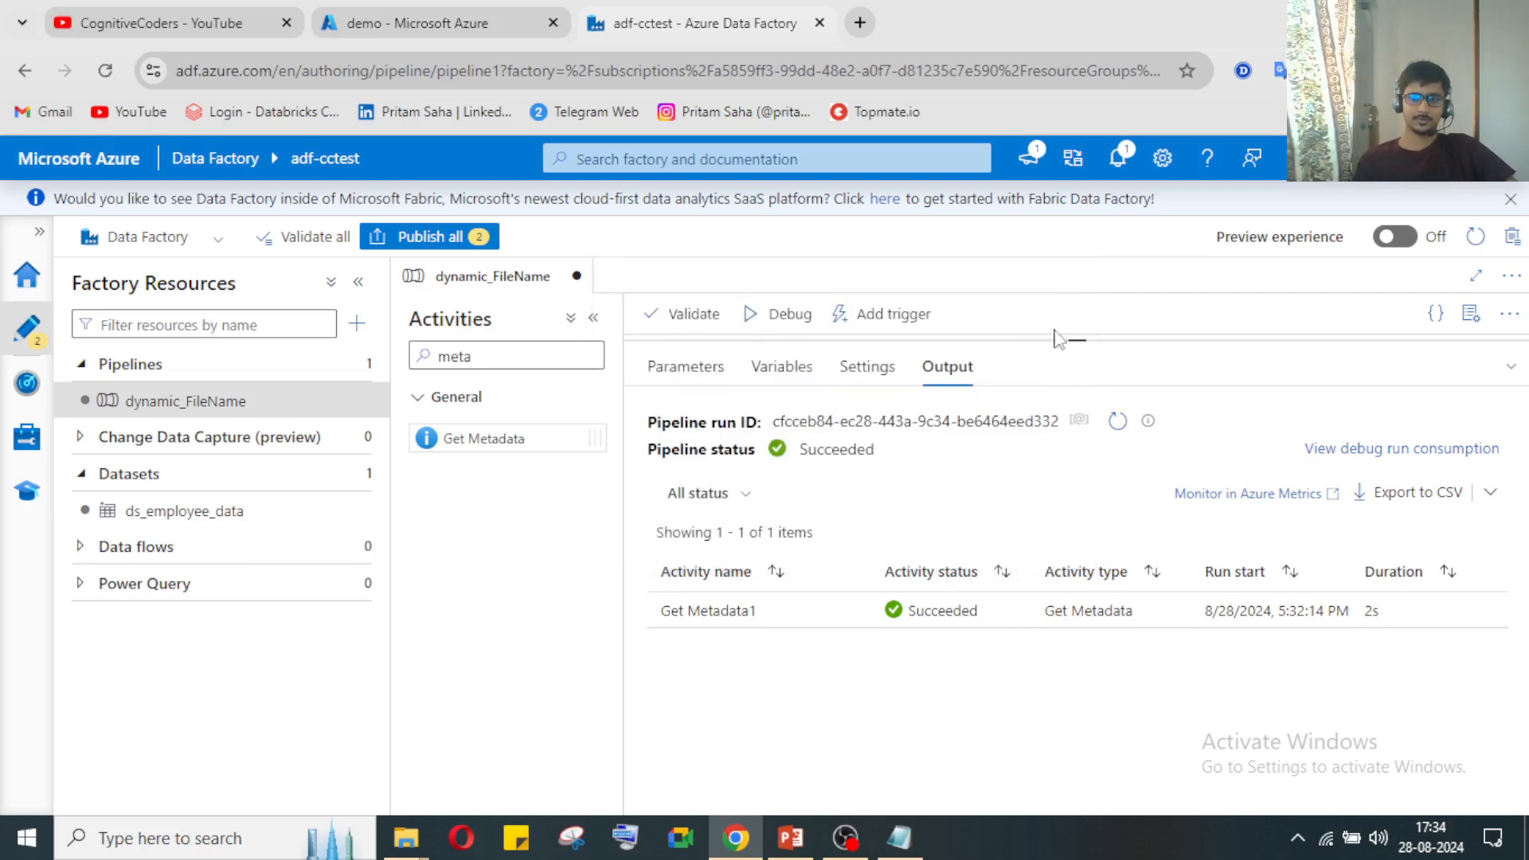
Step: Move the Get Metadata1 activity further left on the pipeline canvas to free space beside it
click(1511, 367)
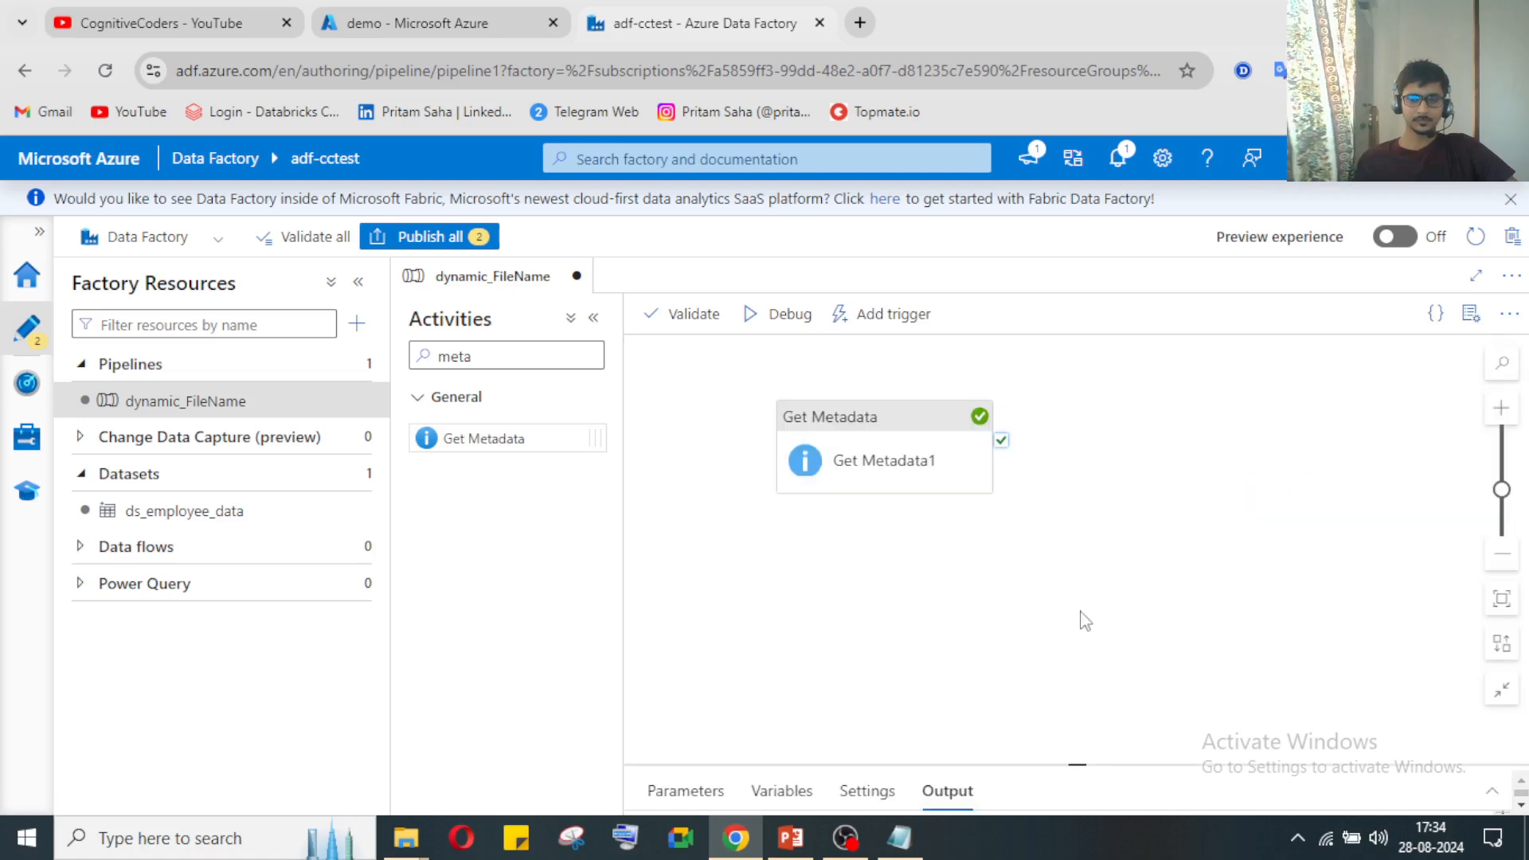
drag(911, 420, 836, 429)
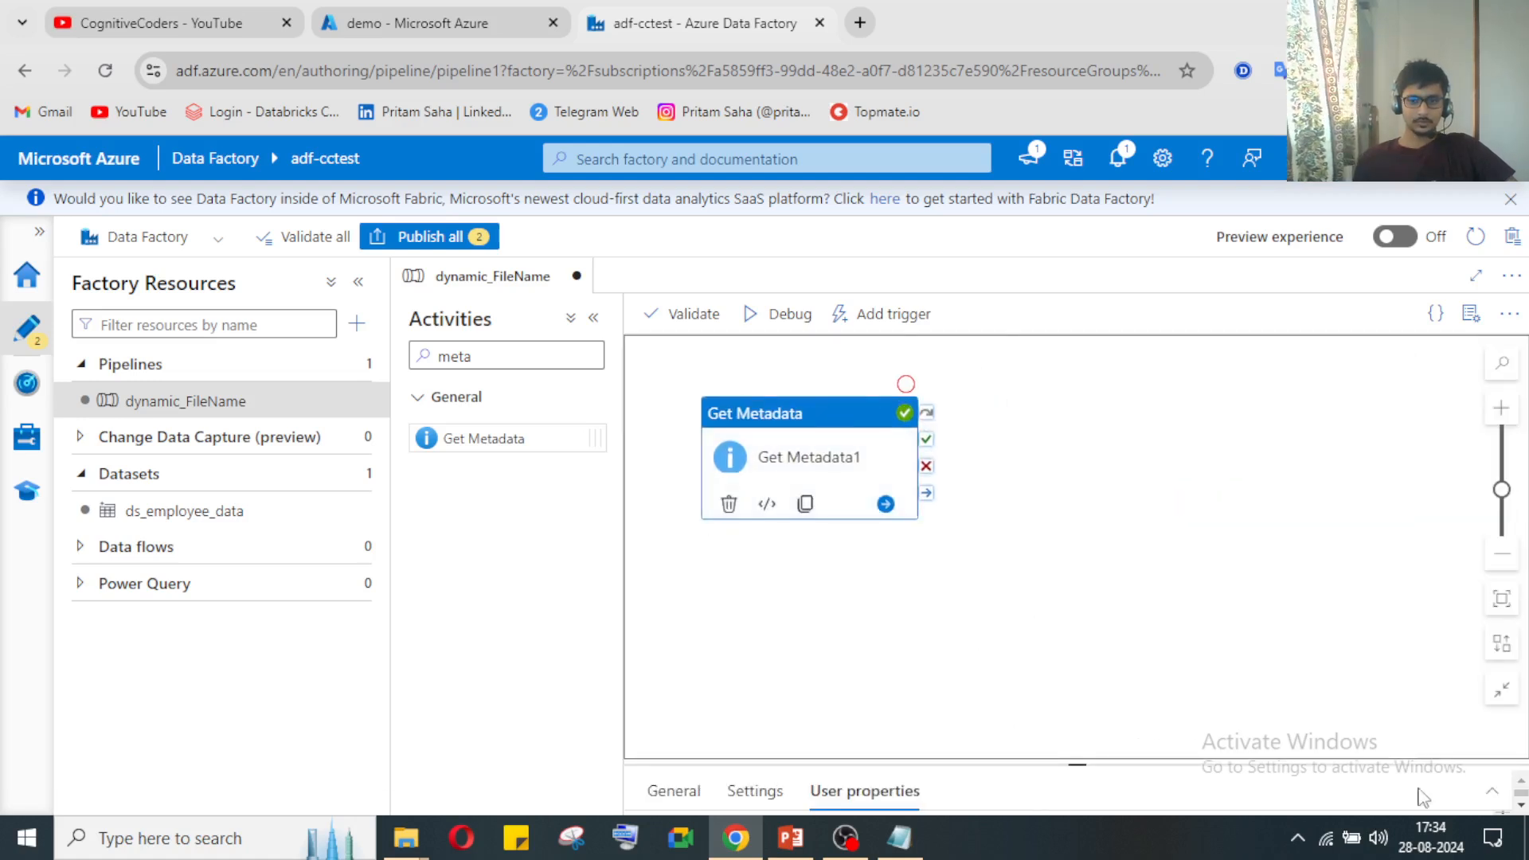
click(1494, 792)
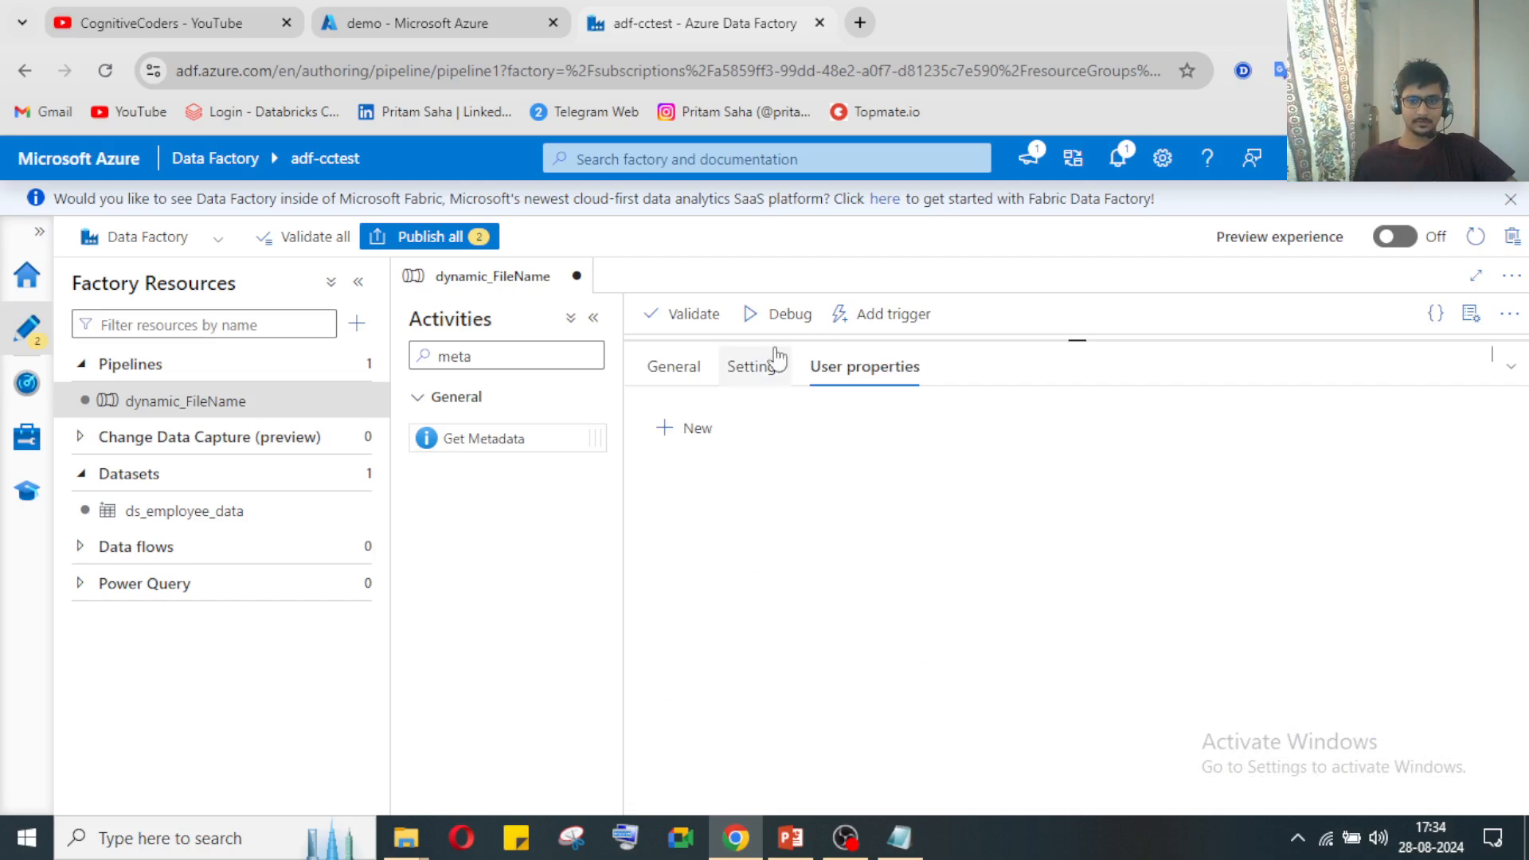
click(1511, 368)
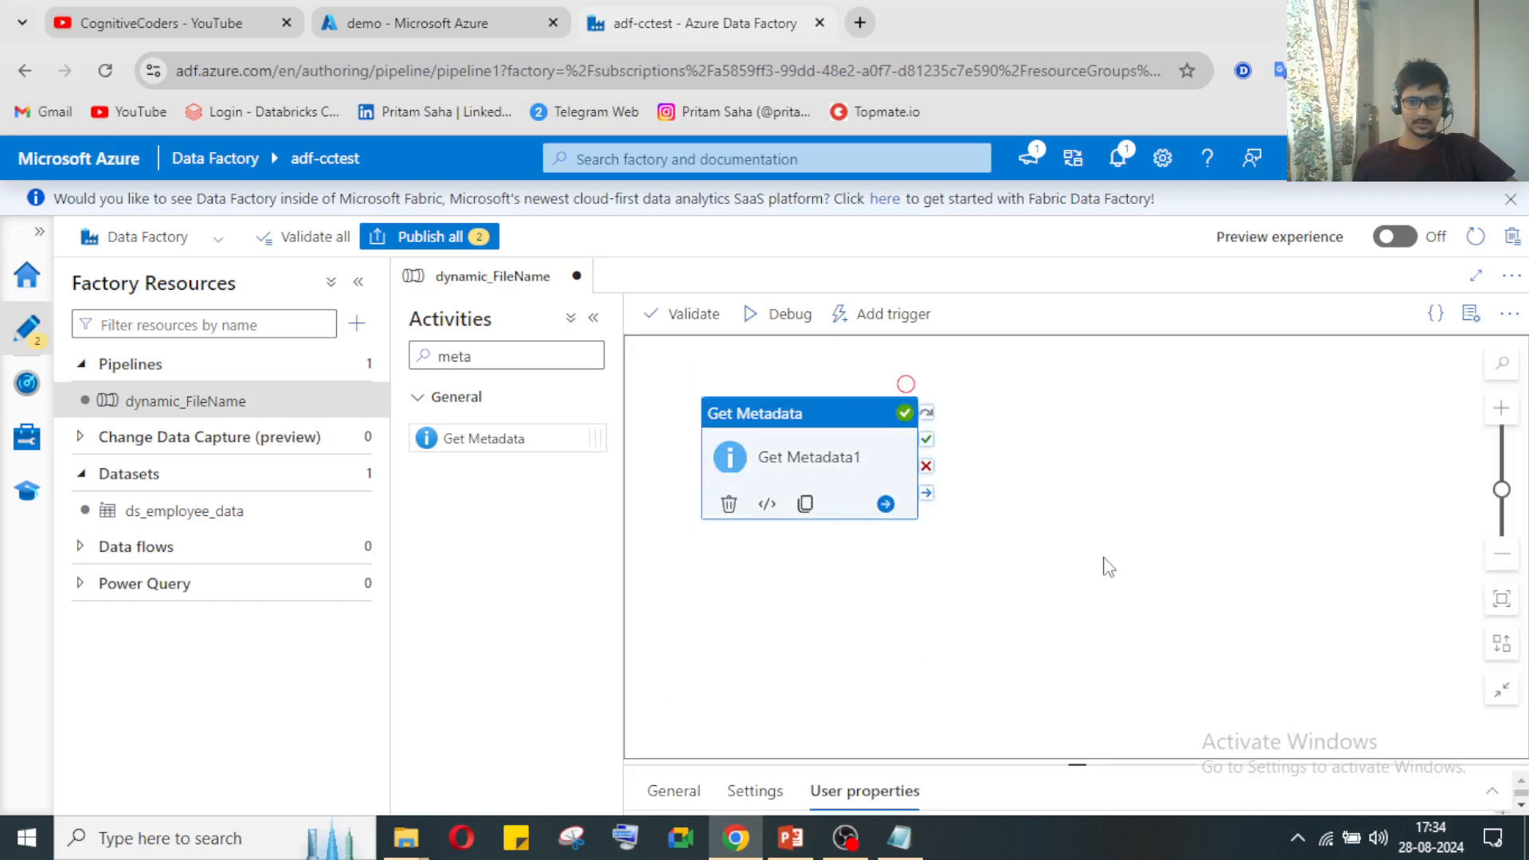
click(1131, 594)
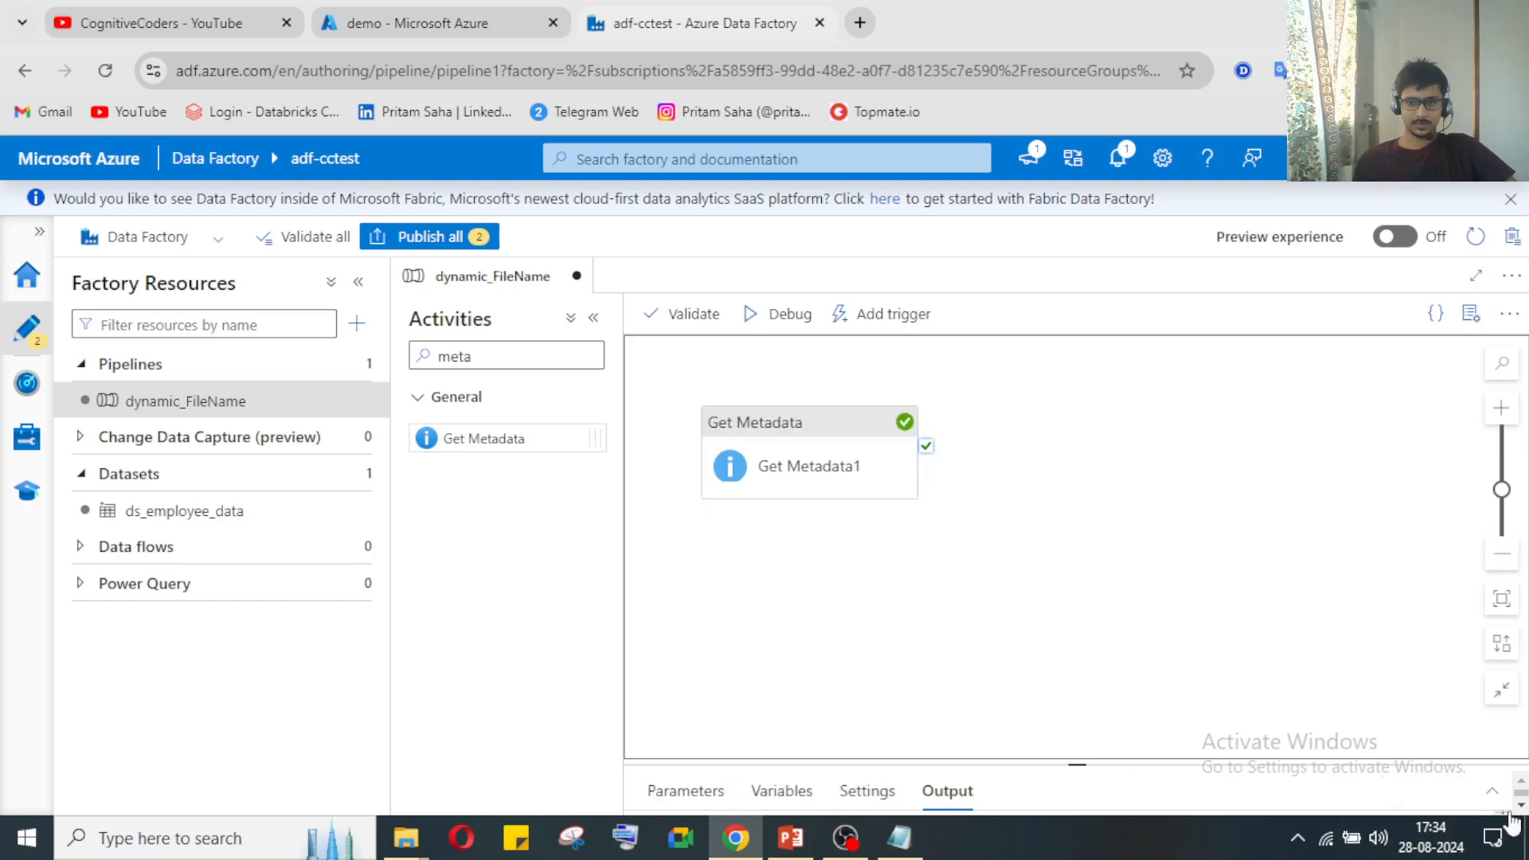
Step: Reopen the Get Metadata1 run output, review all objects in its childItems array, and return to the pipeline canvas
click(1492, 791)
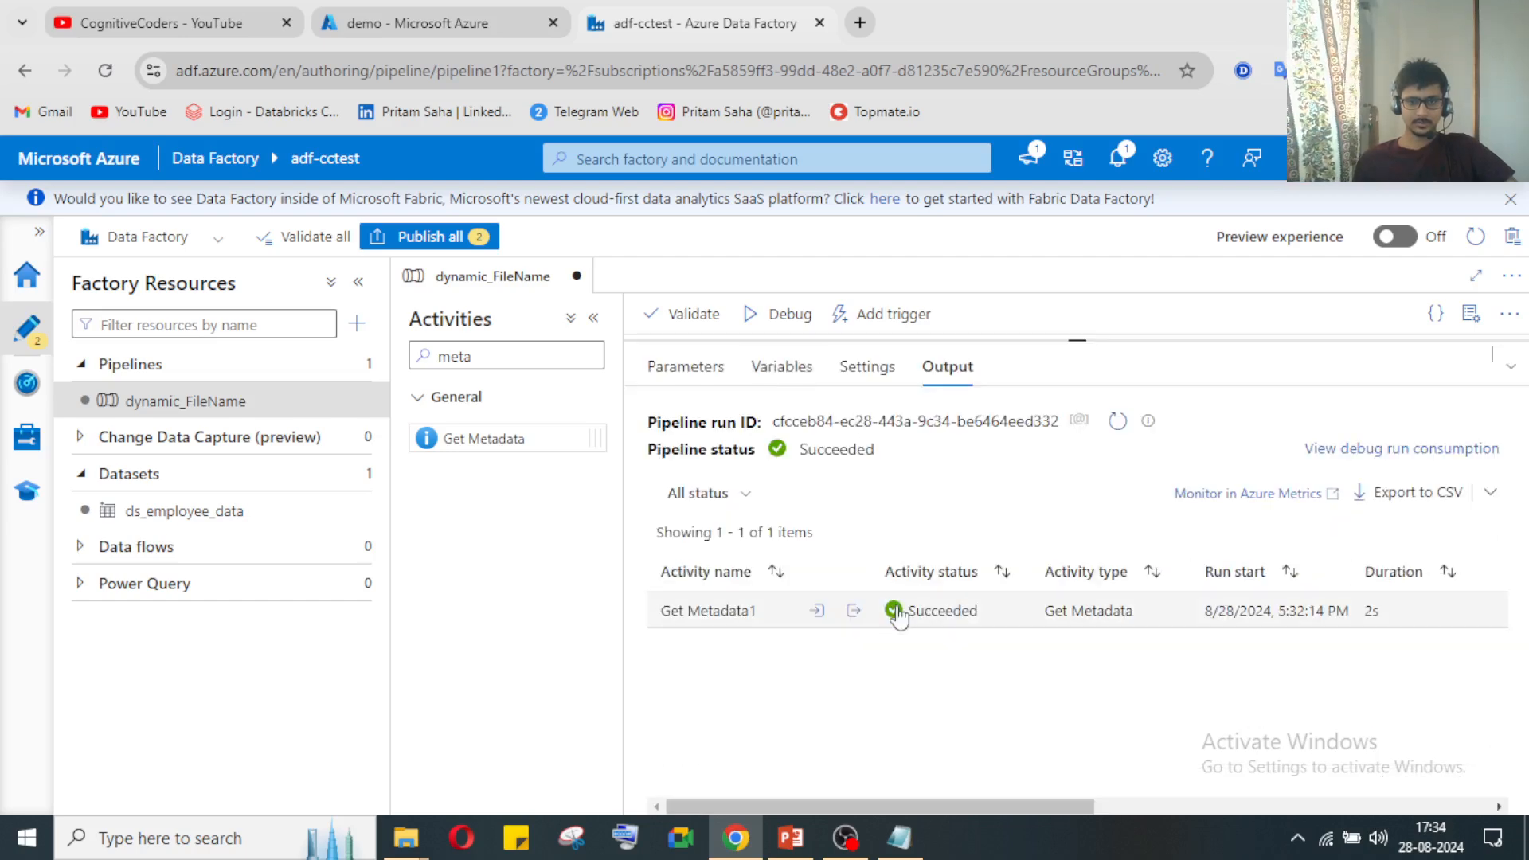
click(853, 612)
scroll(722, 451, down, 2)
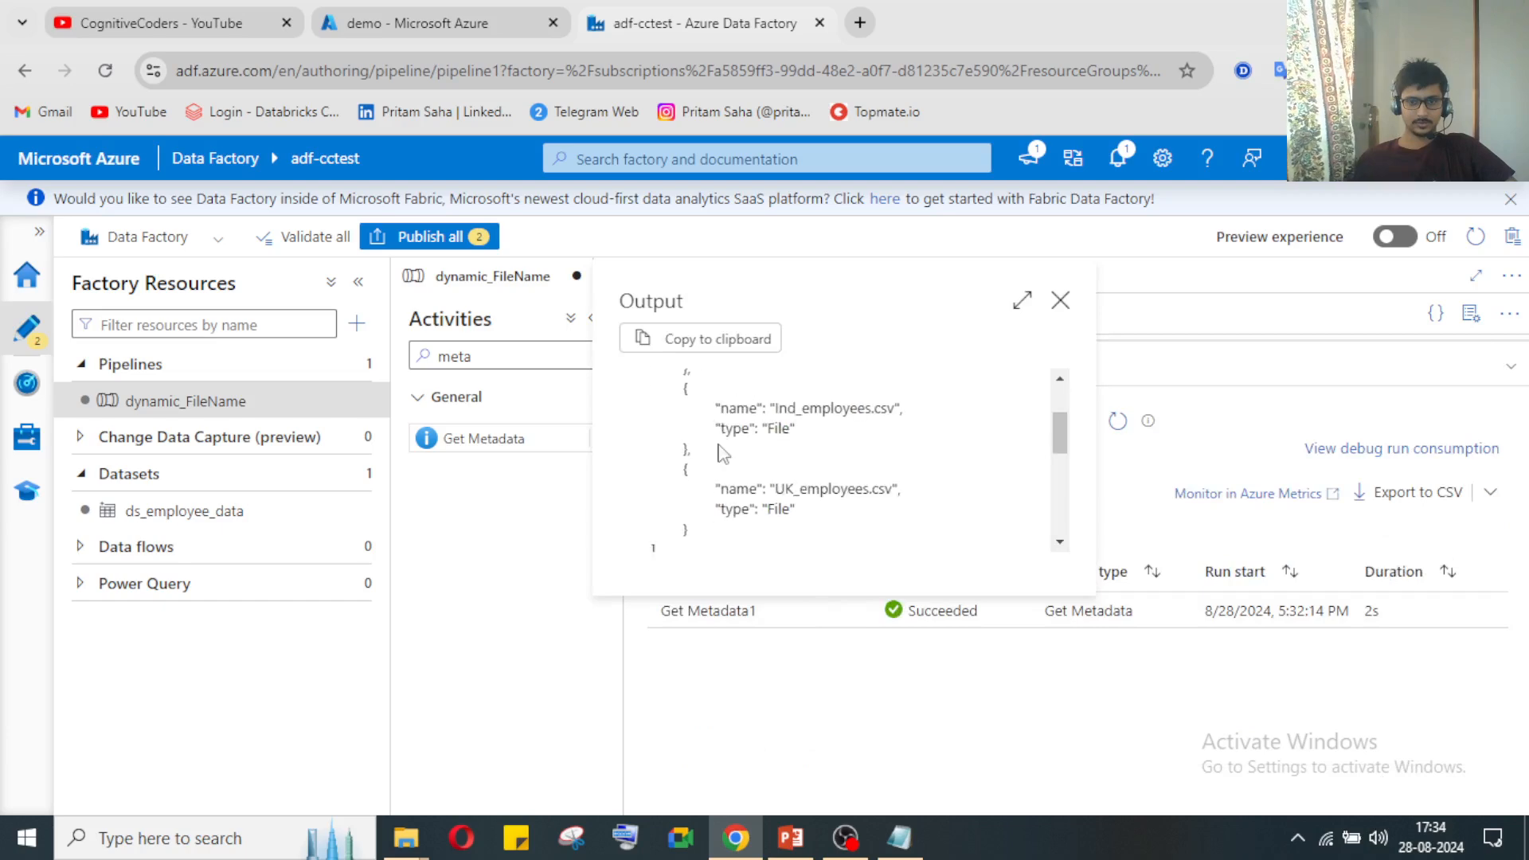
drag(836, 531, 738, 422)
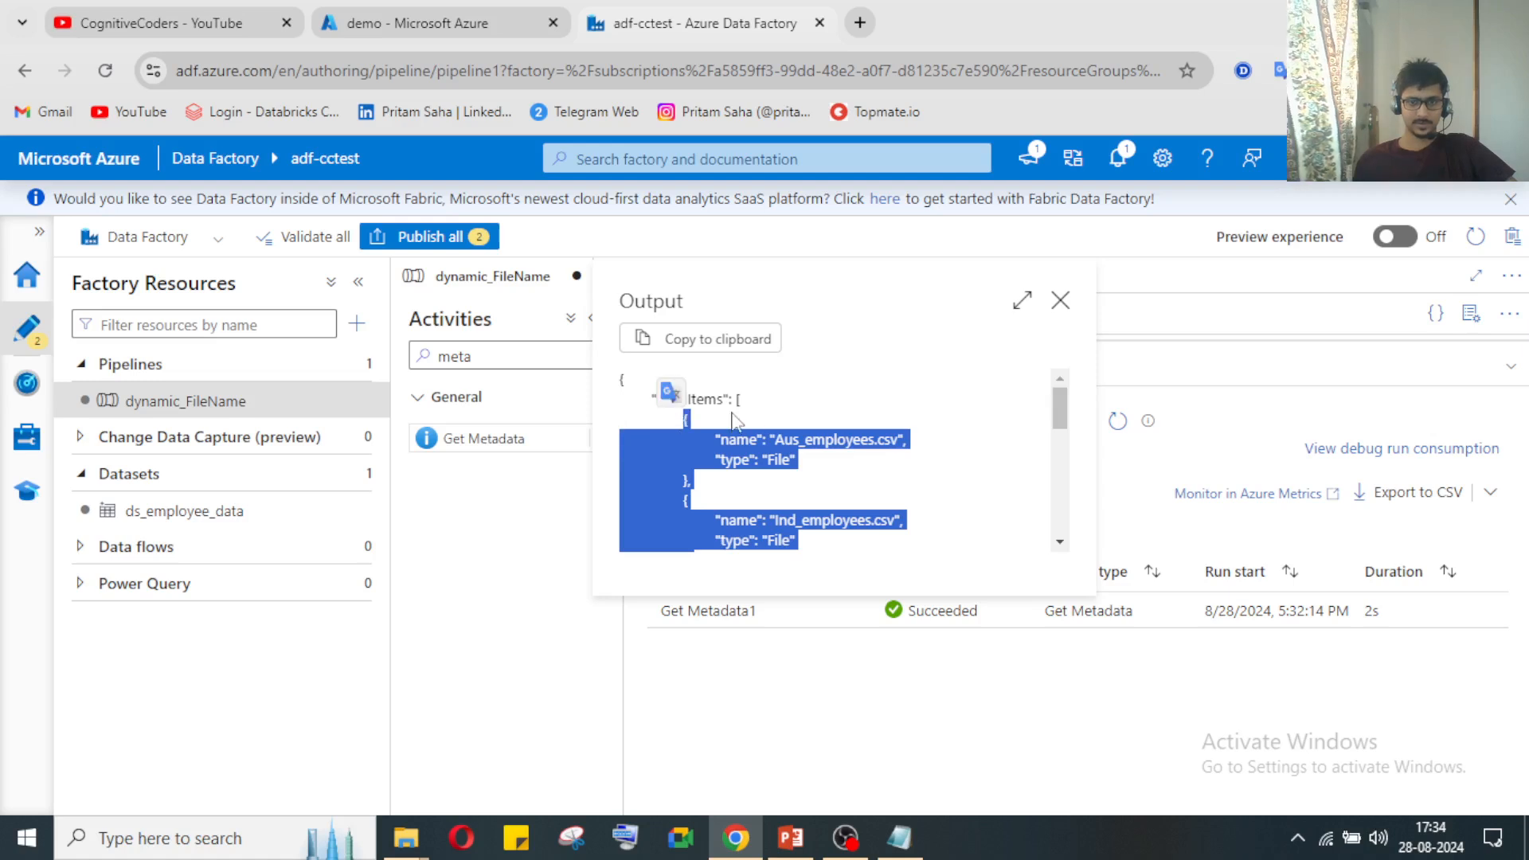
click(845, 403)
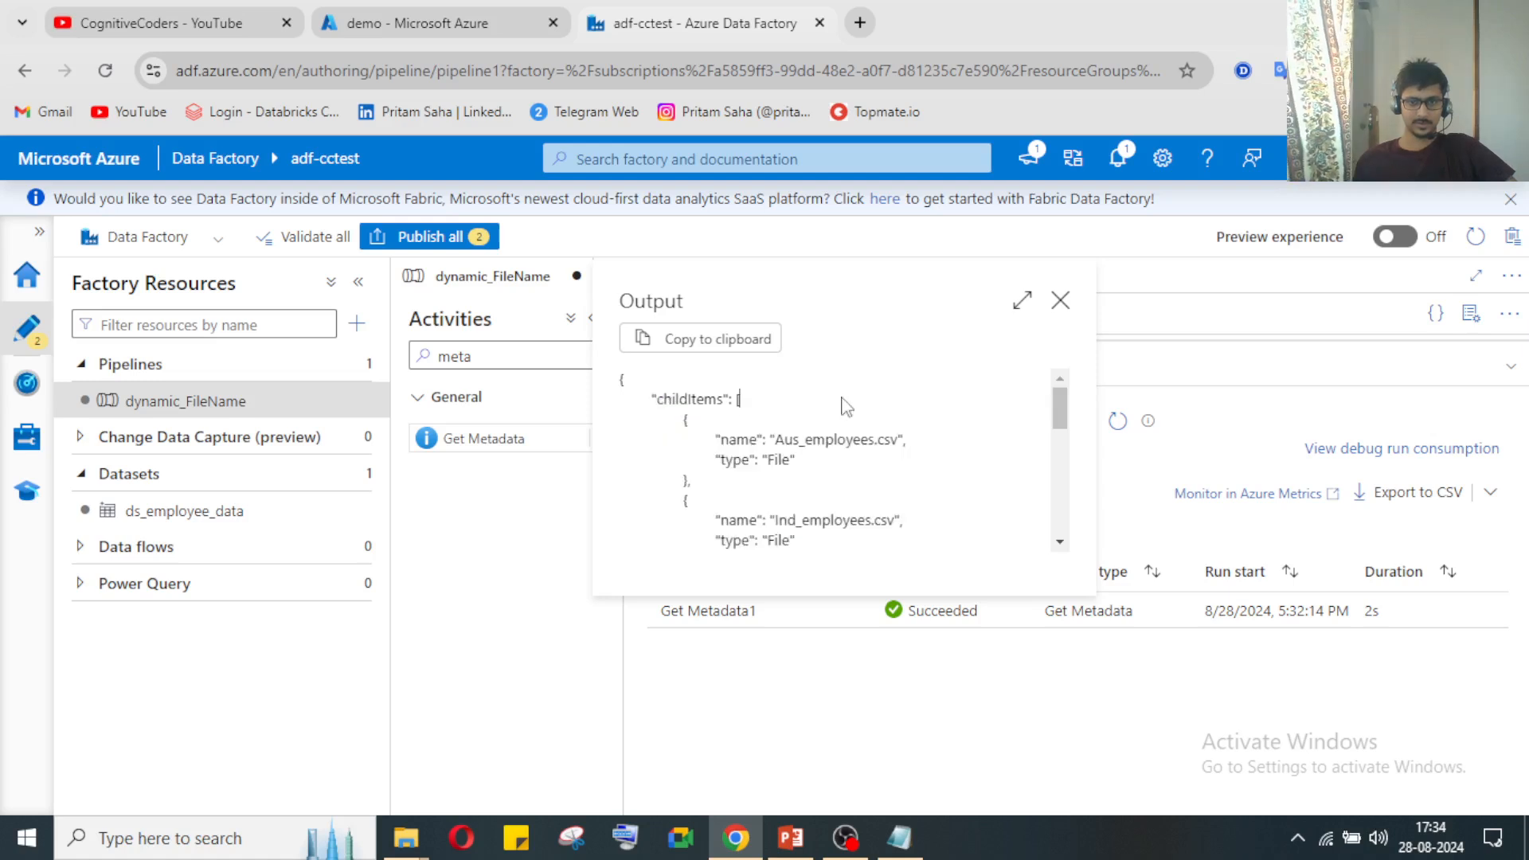
click(1060, 302)
click(1513, 370)
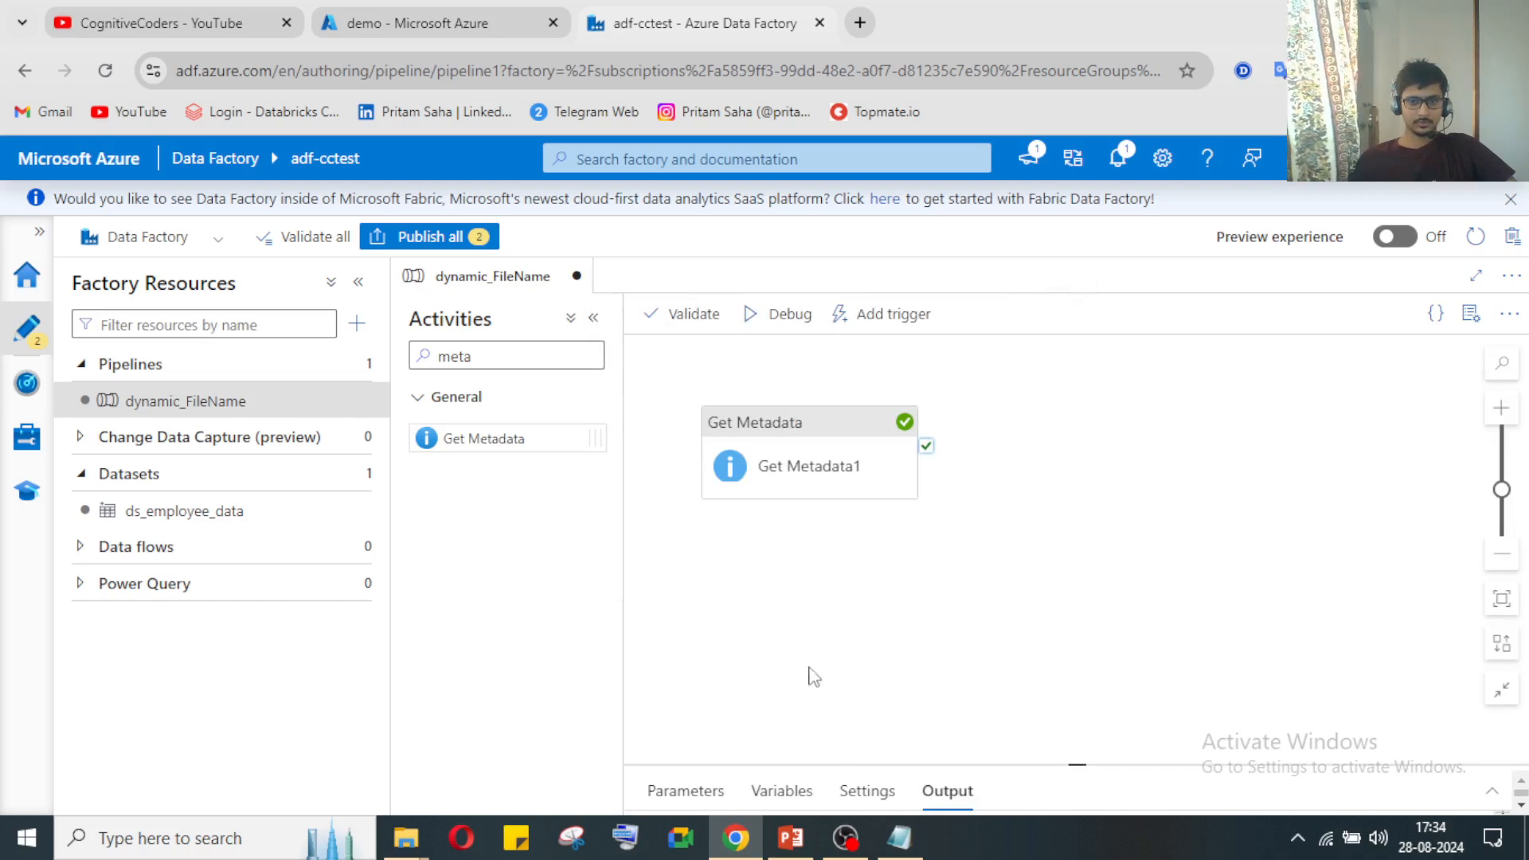
click(1492, 791)
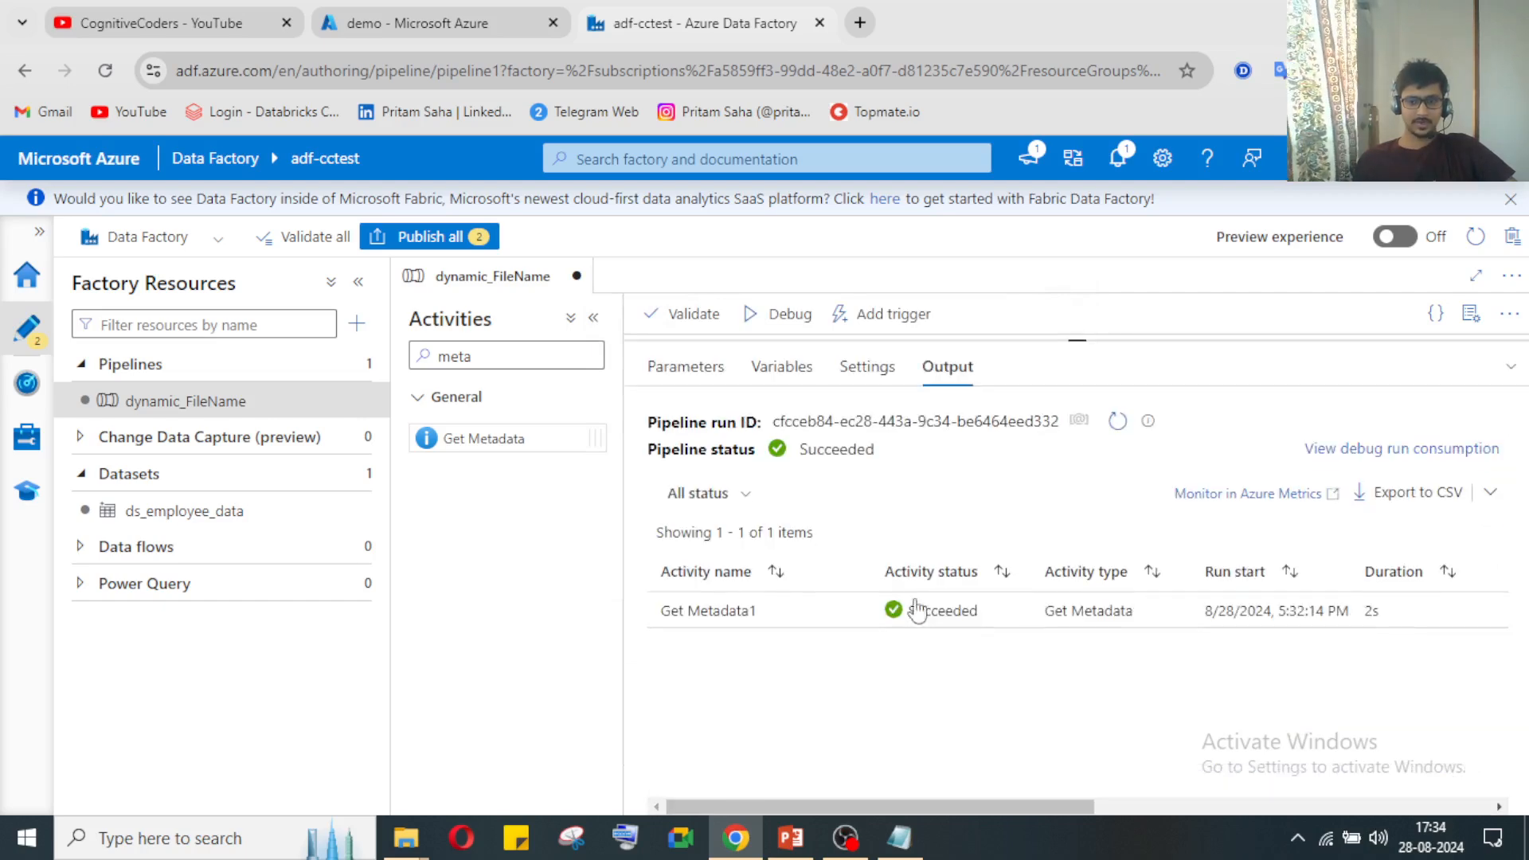
click(1511, 366)
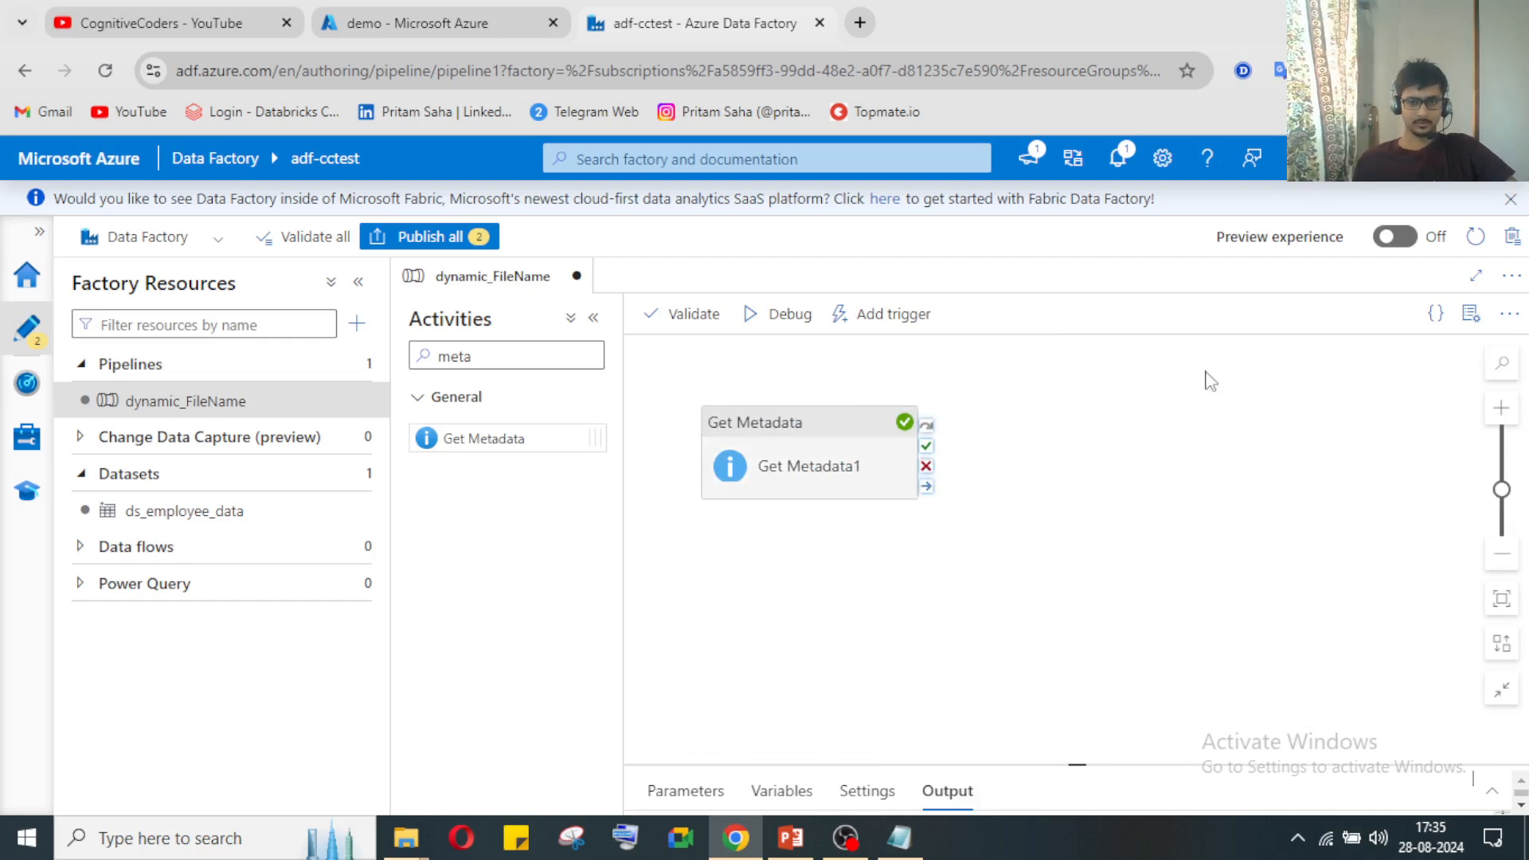
Step: Add a ForEach activity beside Get Metadata1 and connect it to Get Metadata1's on-success output
click(472, 358)
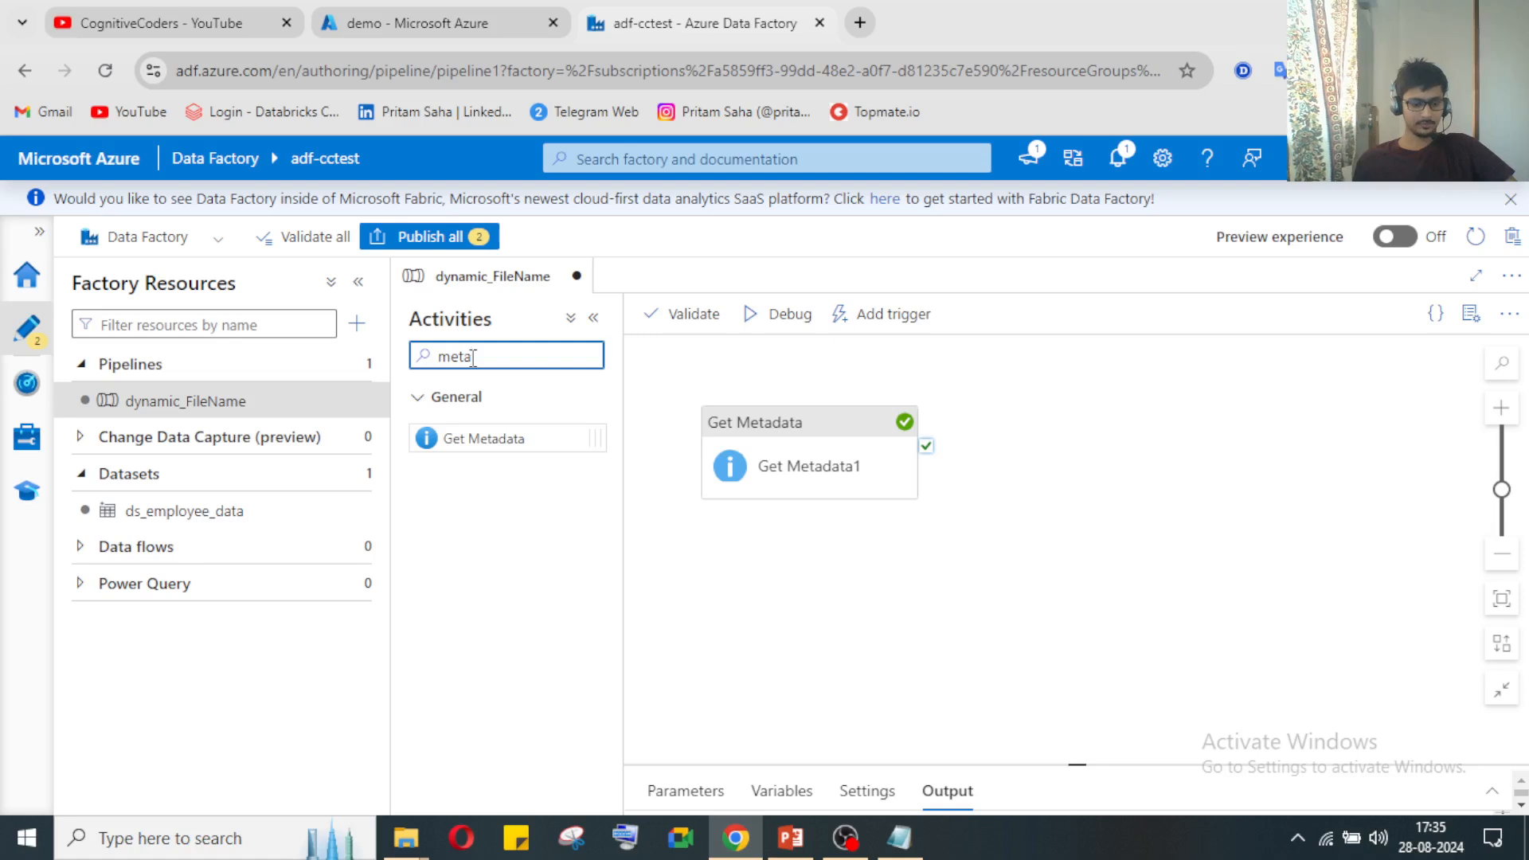
double_click(472, 358)
text(for)
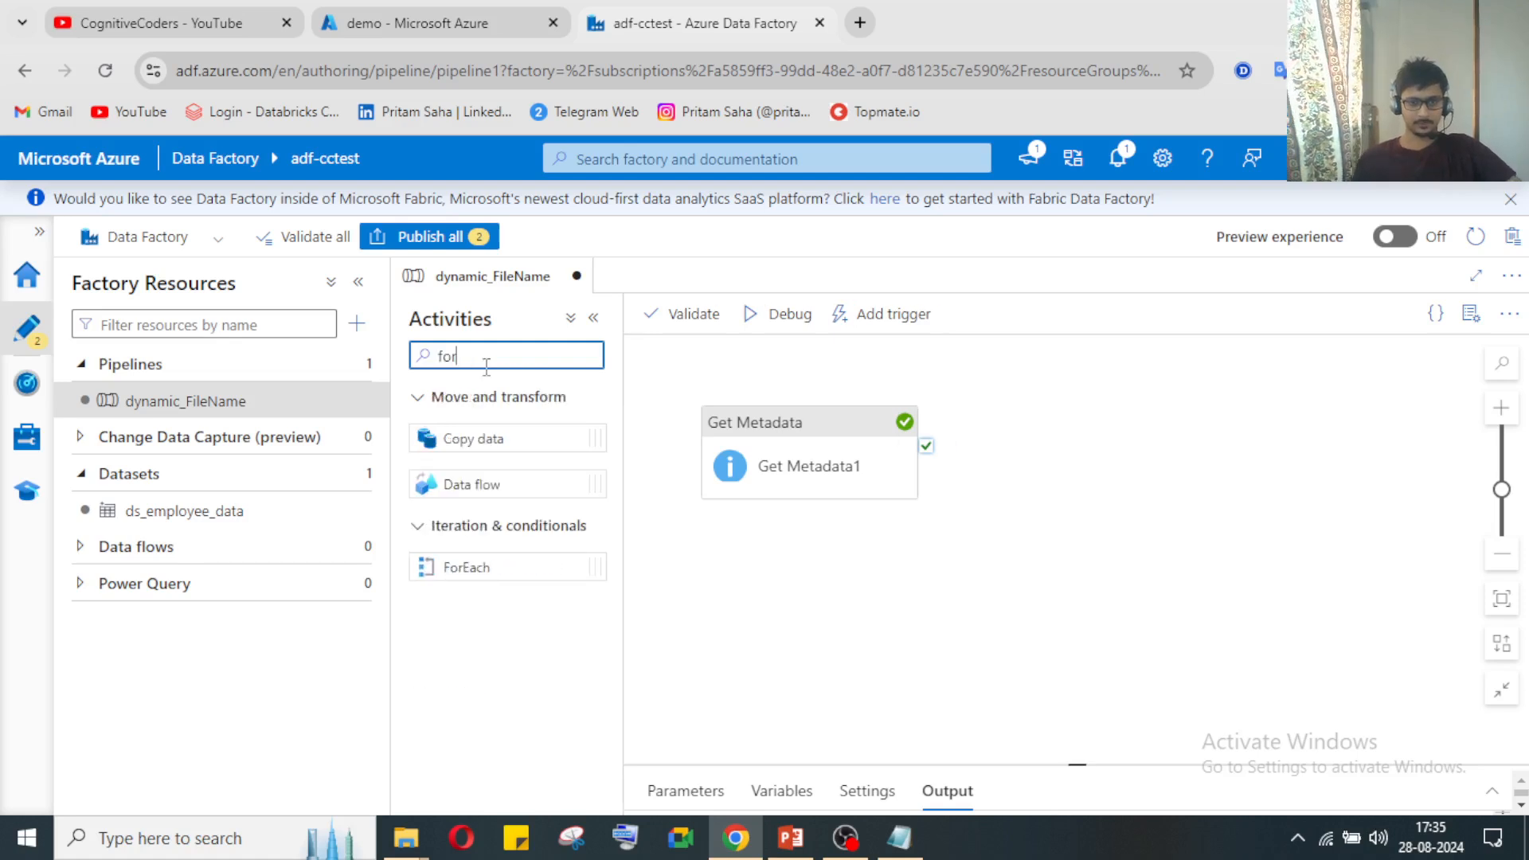
drag(468, 567, 1083, 446)
click(1029, 629)
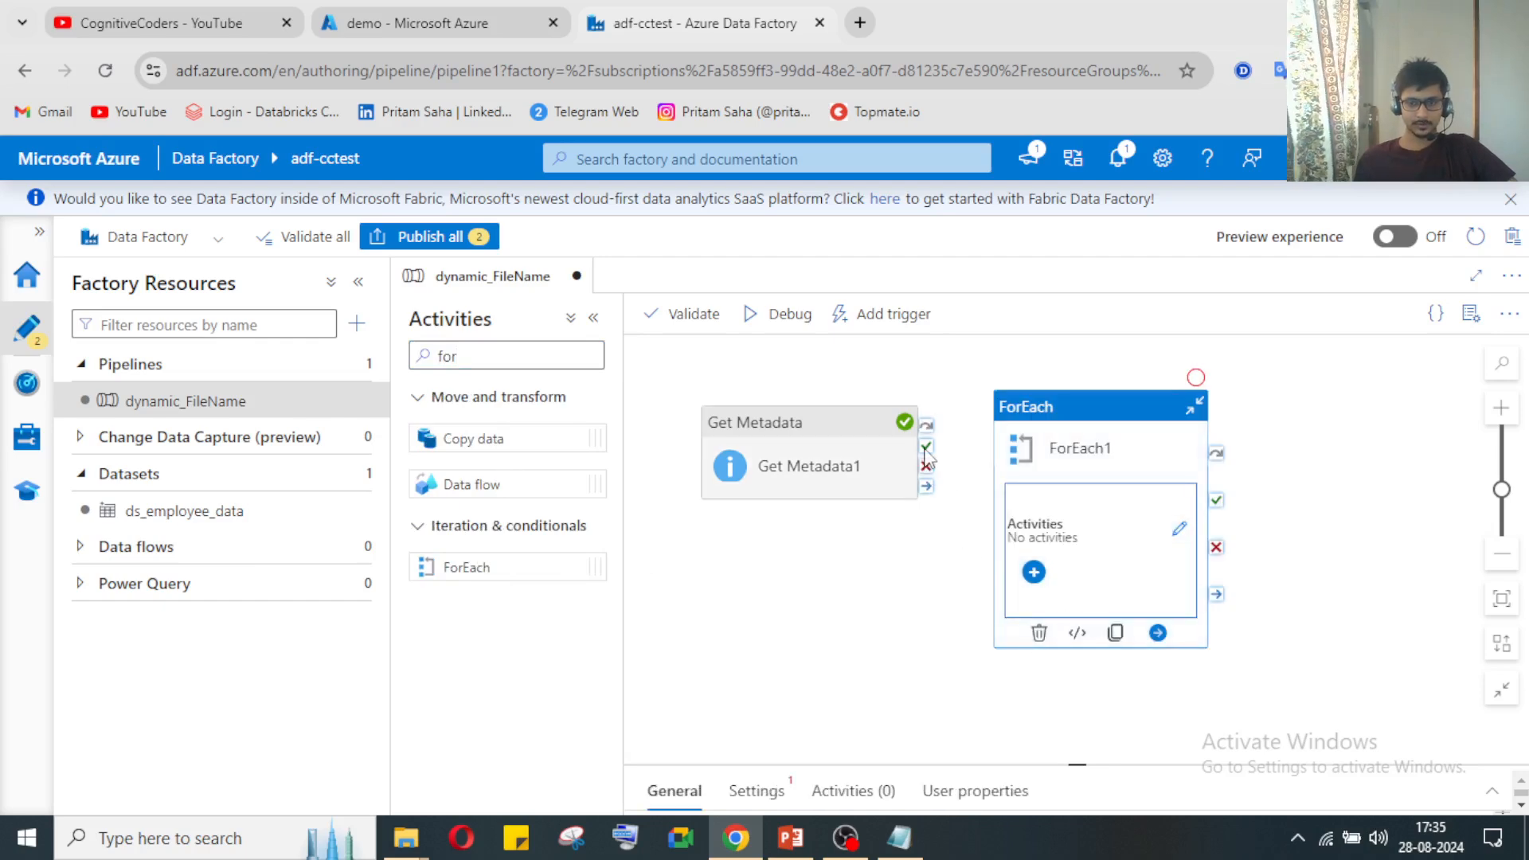
drag(929, 452, 1001, 506)
scroll(960, 606, down, 10)
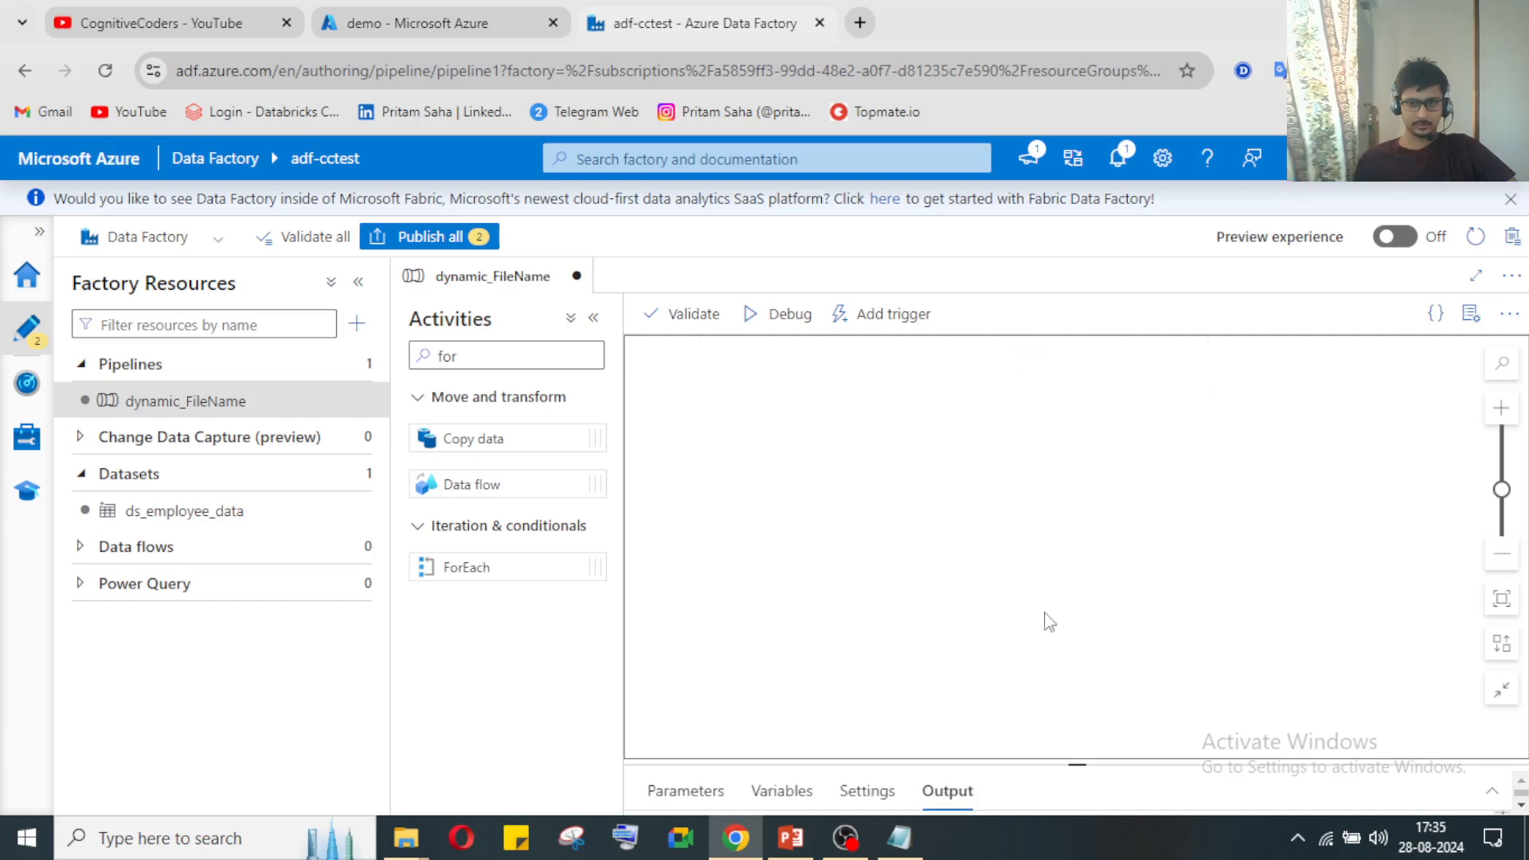
scroll(1050, 622, up, 10)
Step: Select the ForEach1 activity and open its settings for sequential execution, batch count and items
click(1492, 791)
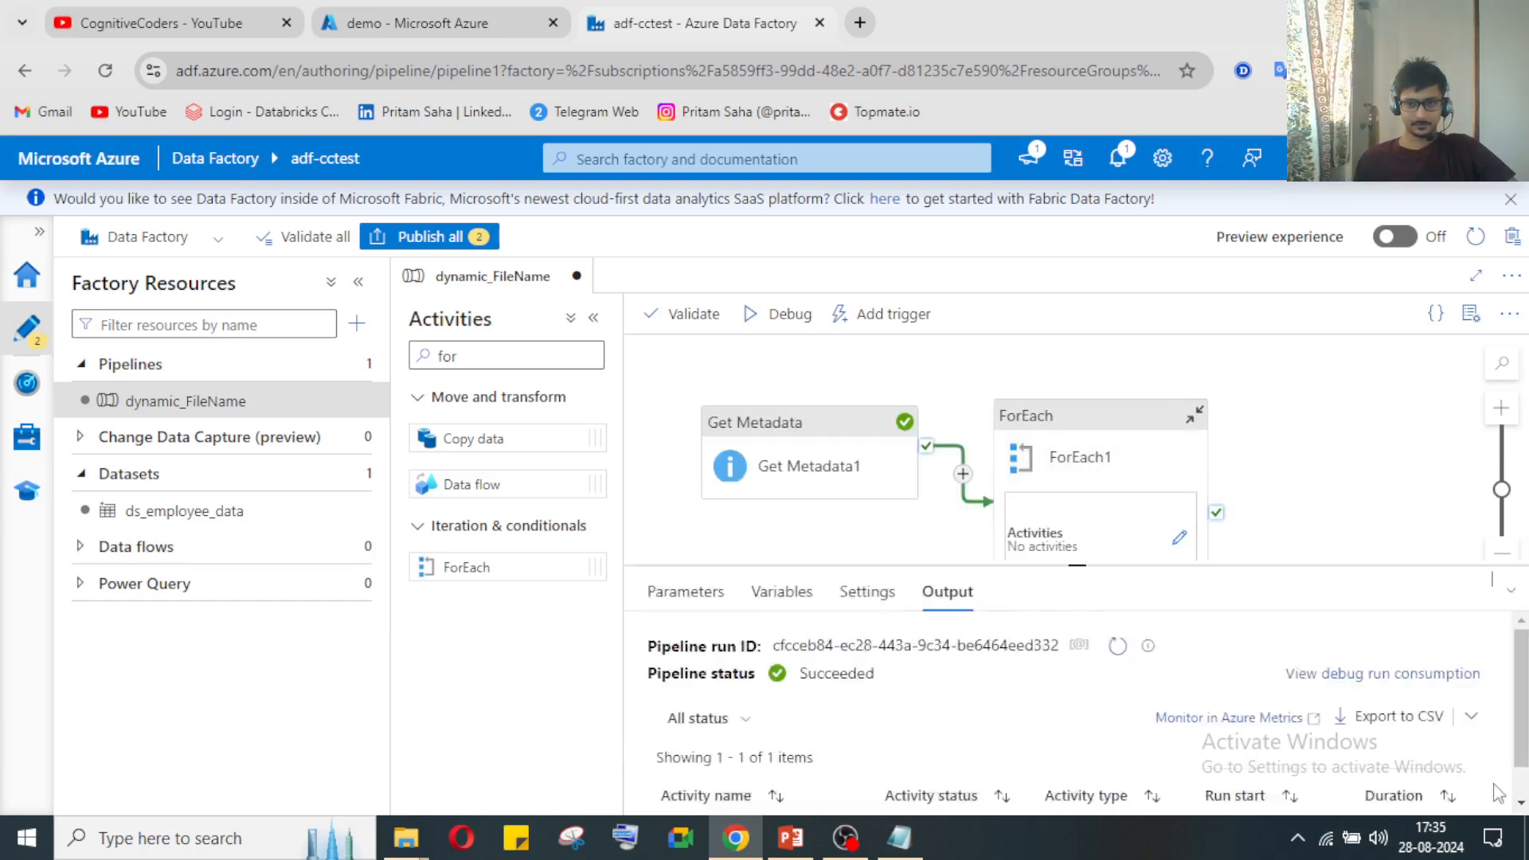
click(1506, 366)
click(1106, 446)
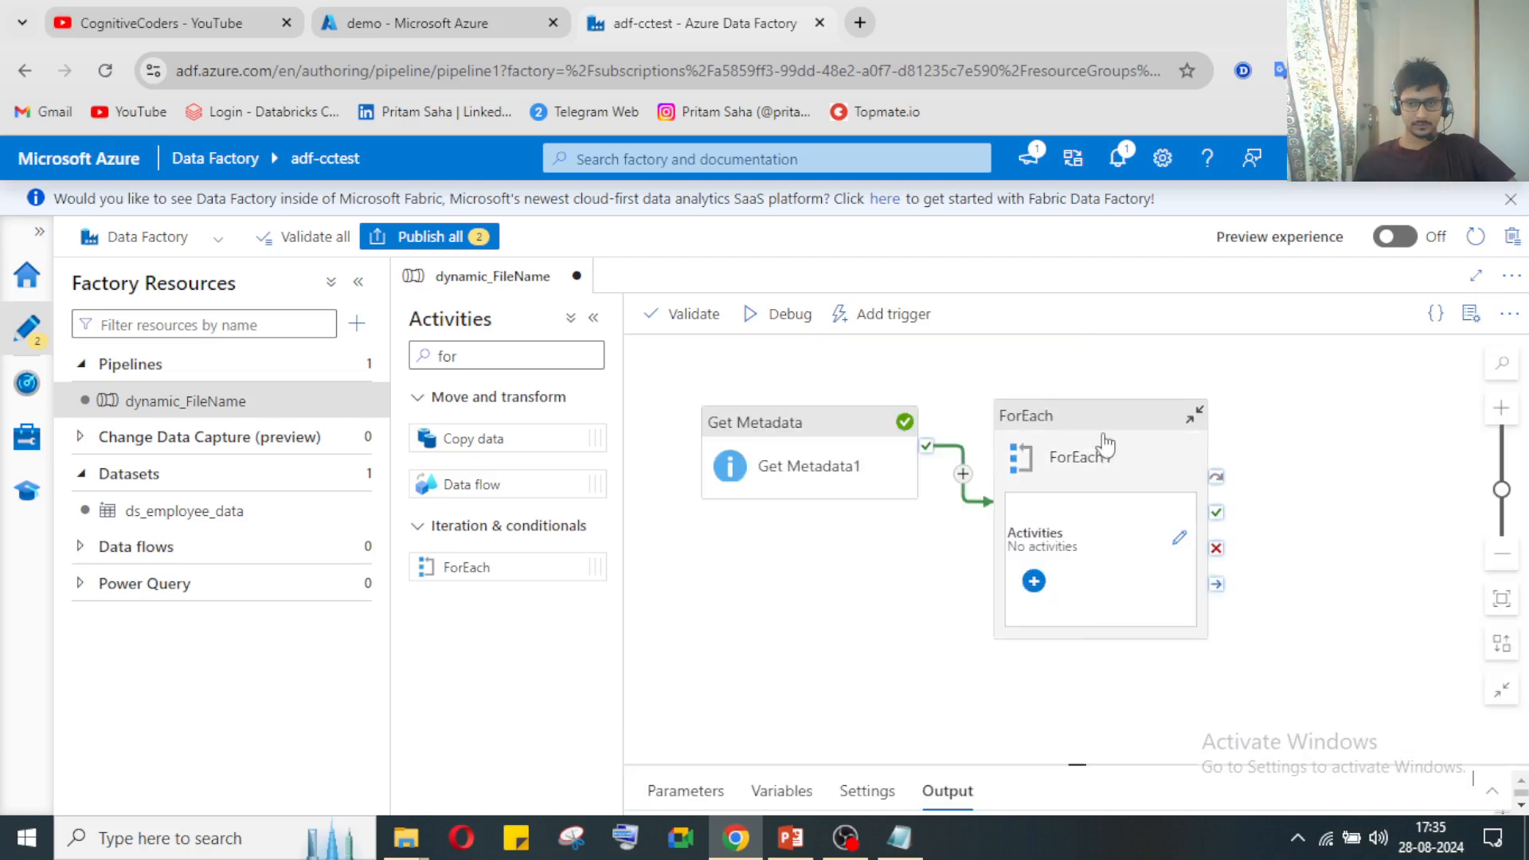
click(1177, 462)
click(1492, 793)
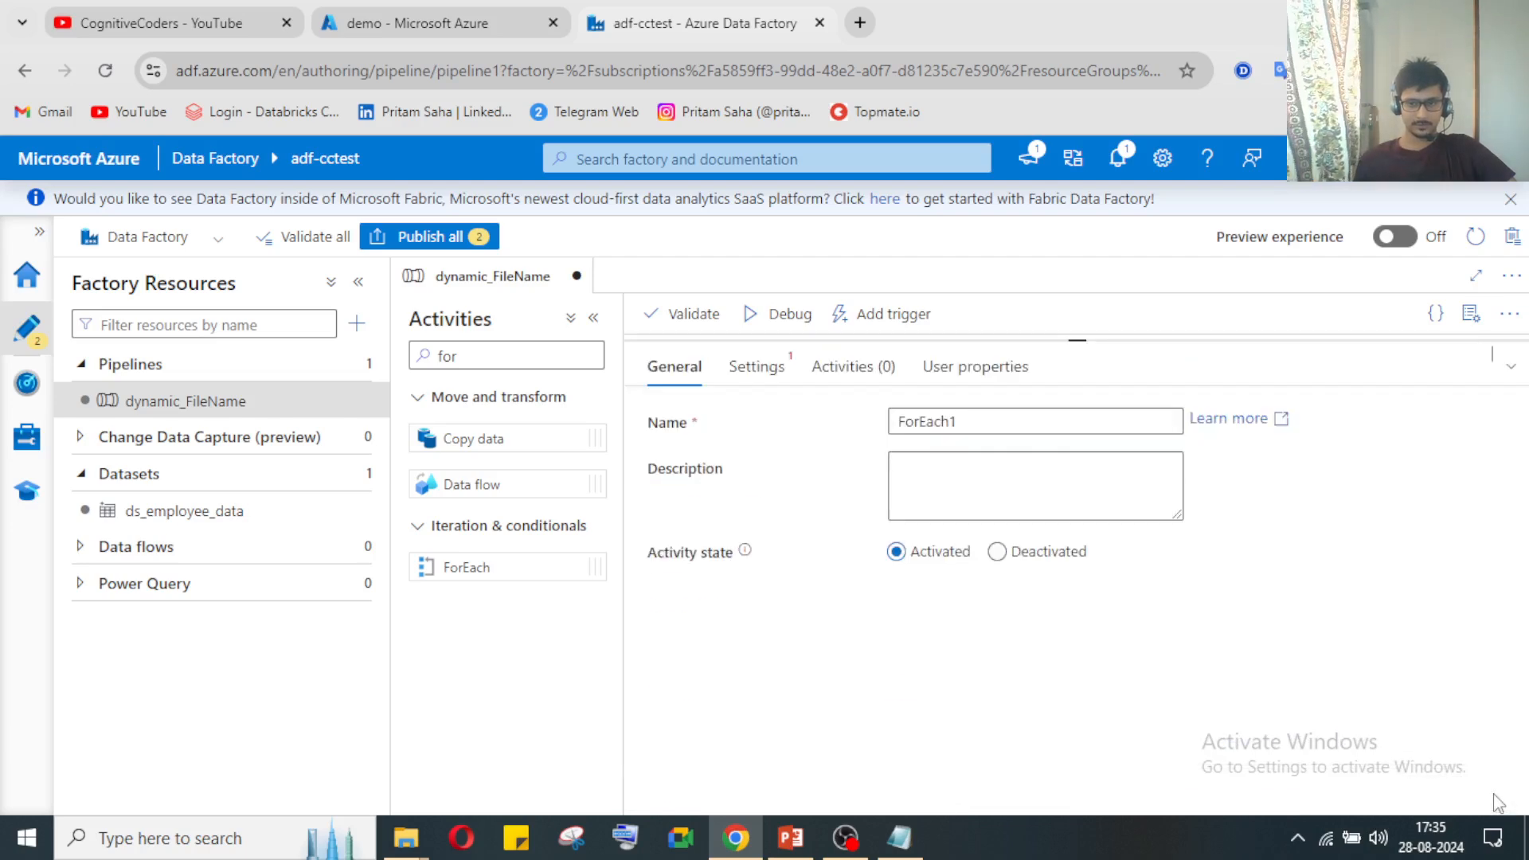
click(956, 486)
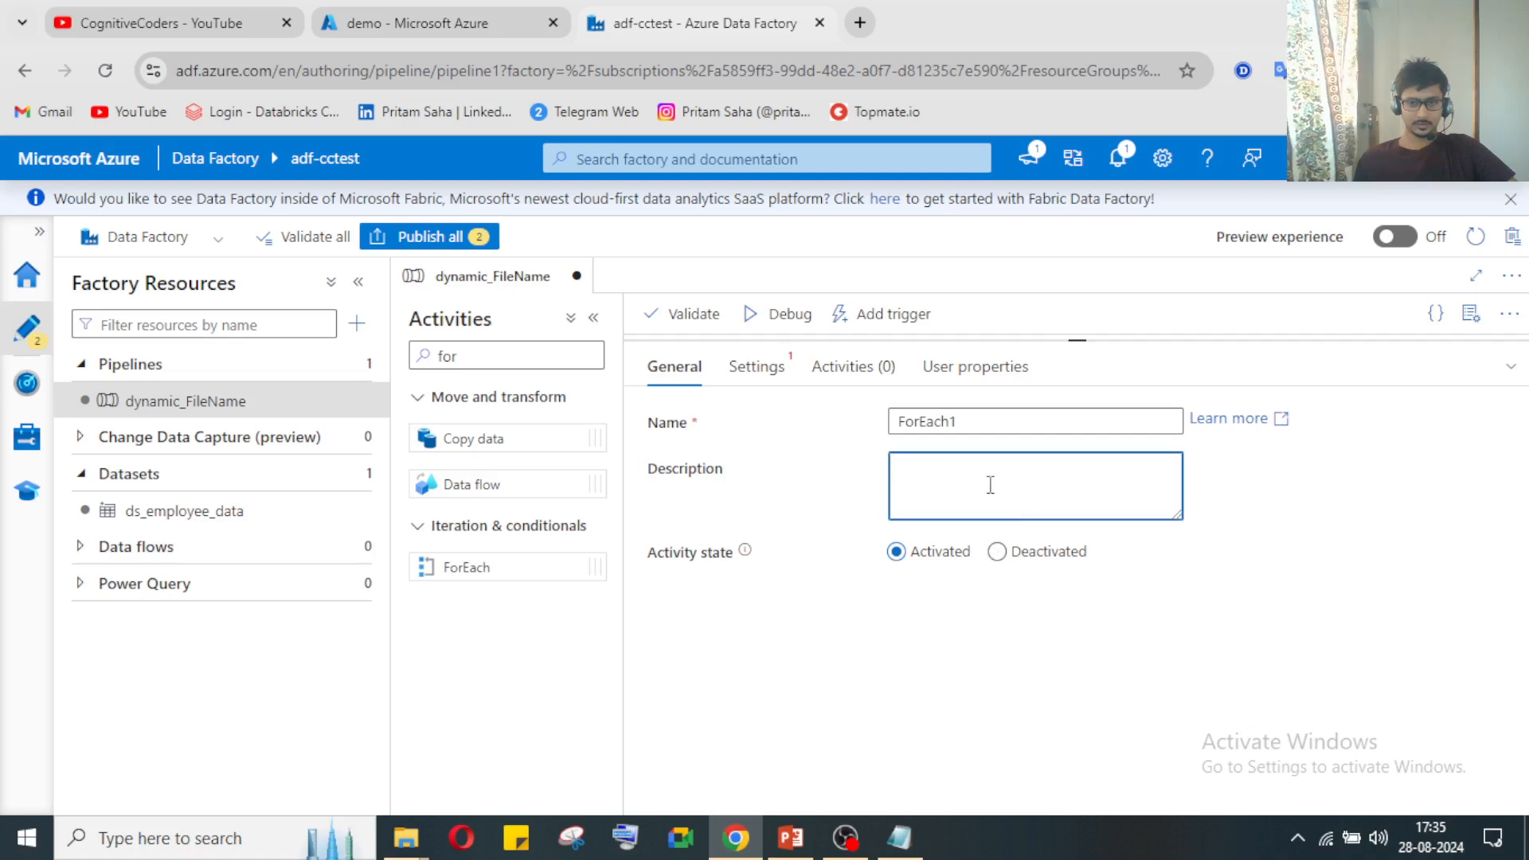
click(767, 373)
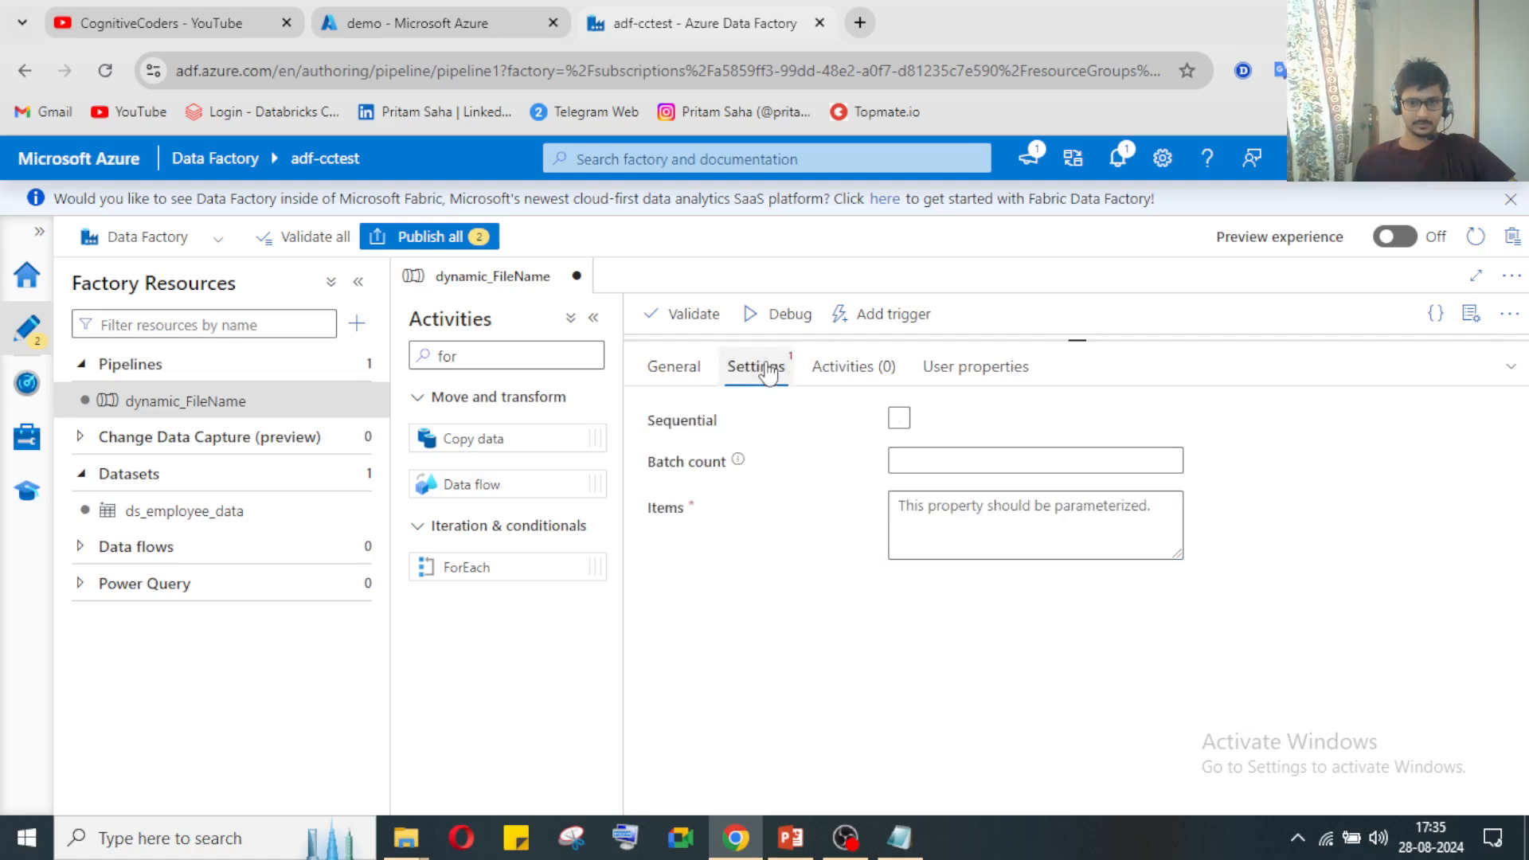
Step: Enable sequential execution for the ForEach1 activity
click(922, 458)
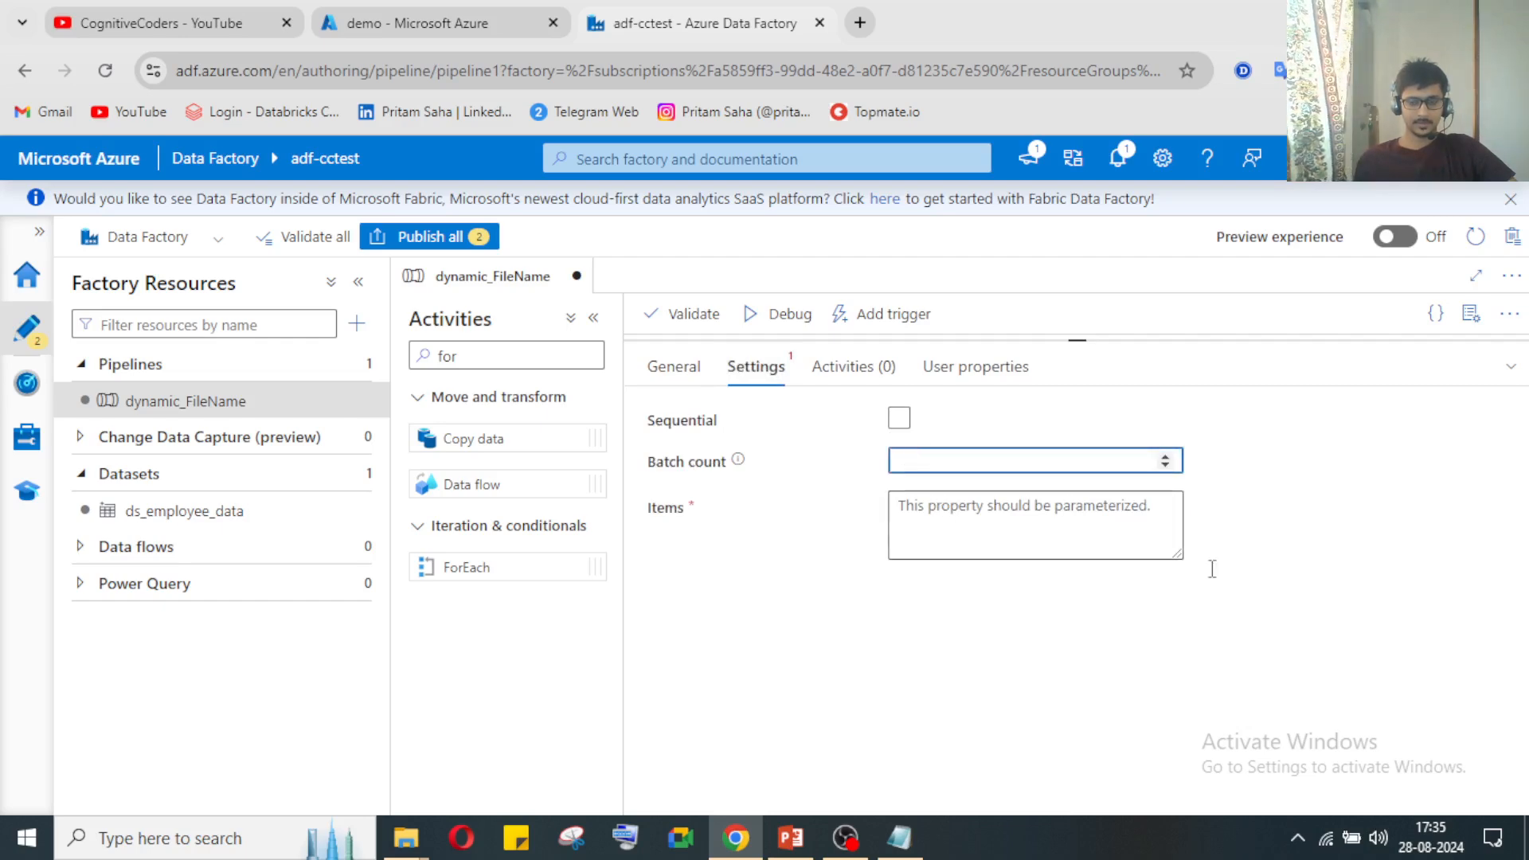
click(1511, 379)
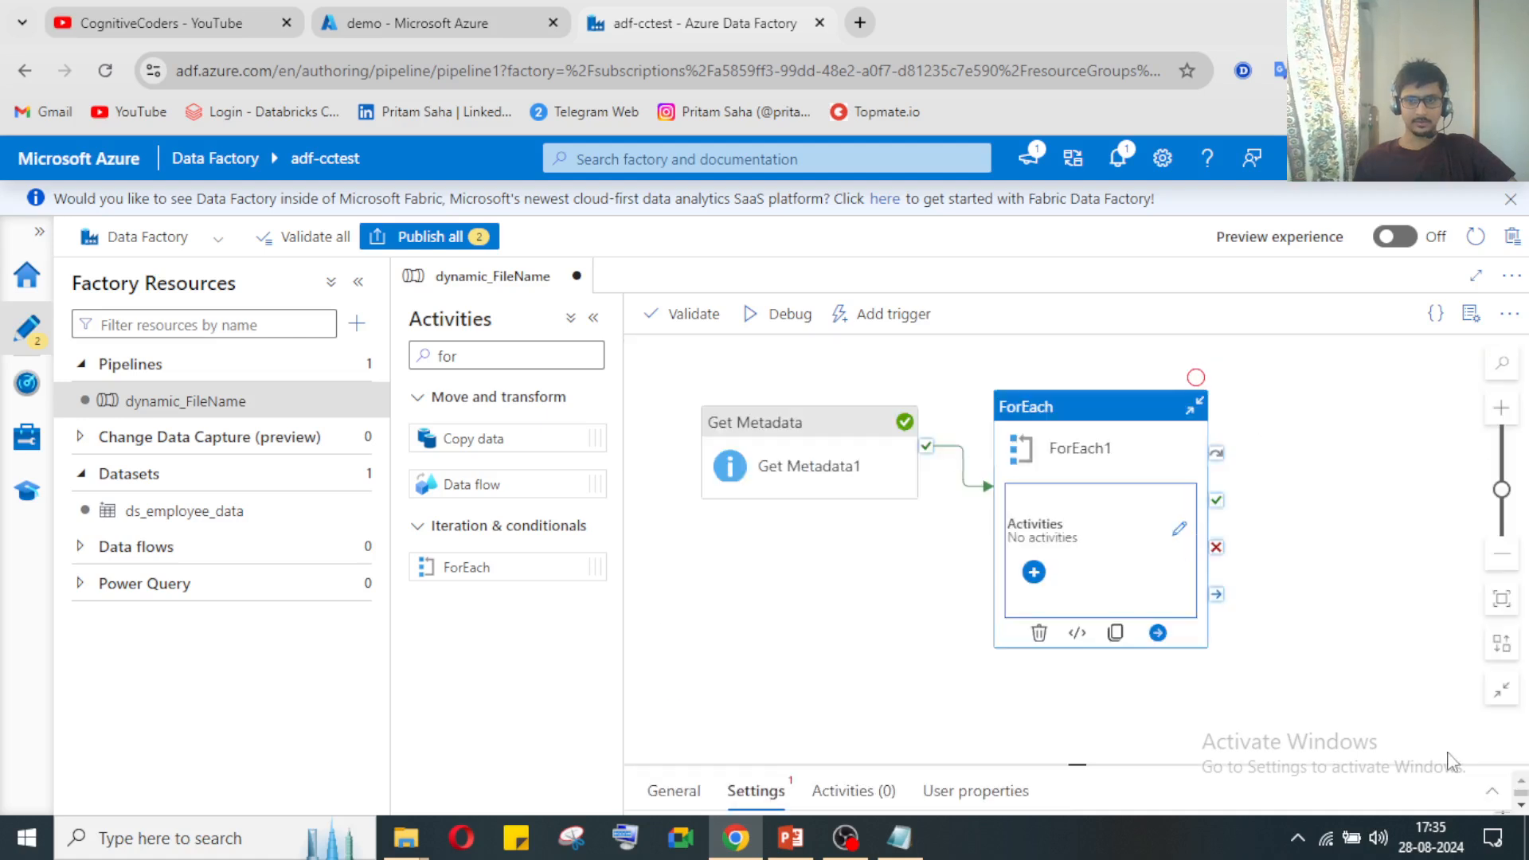
click(1495, 793)
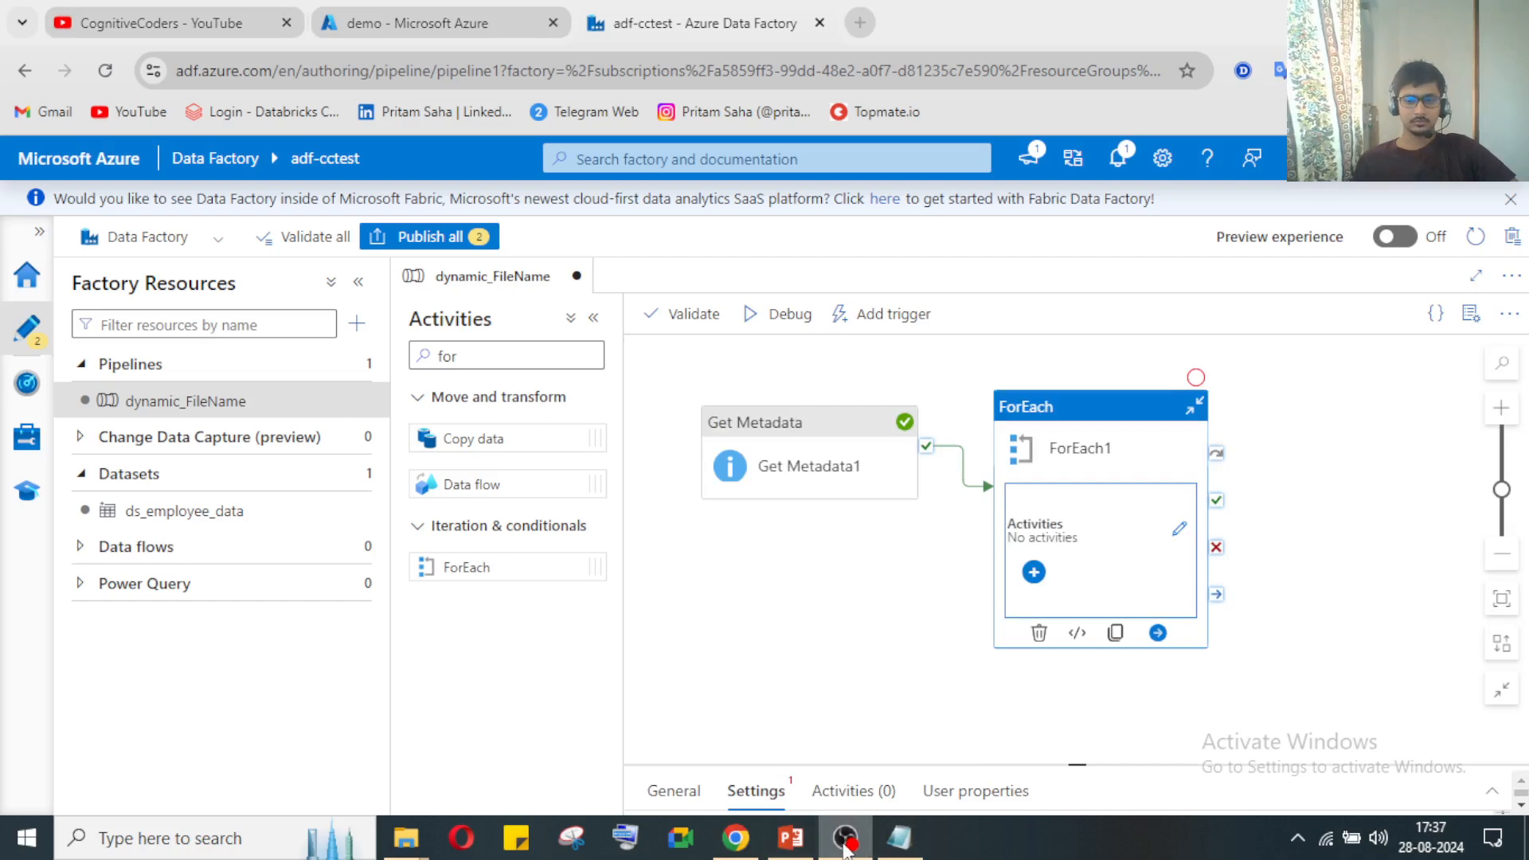
click(1492, 791)
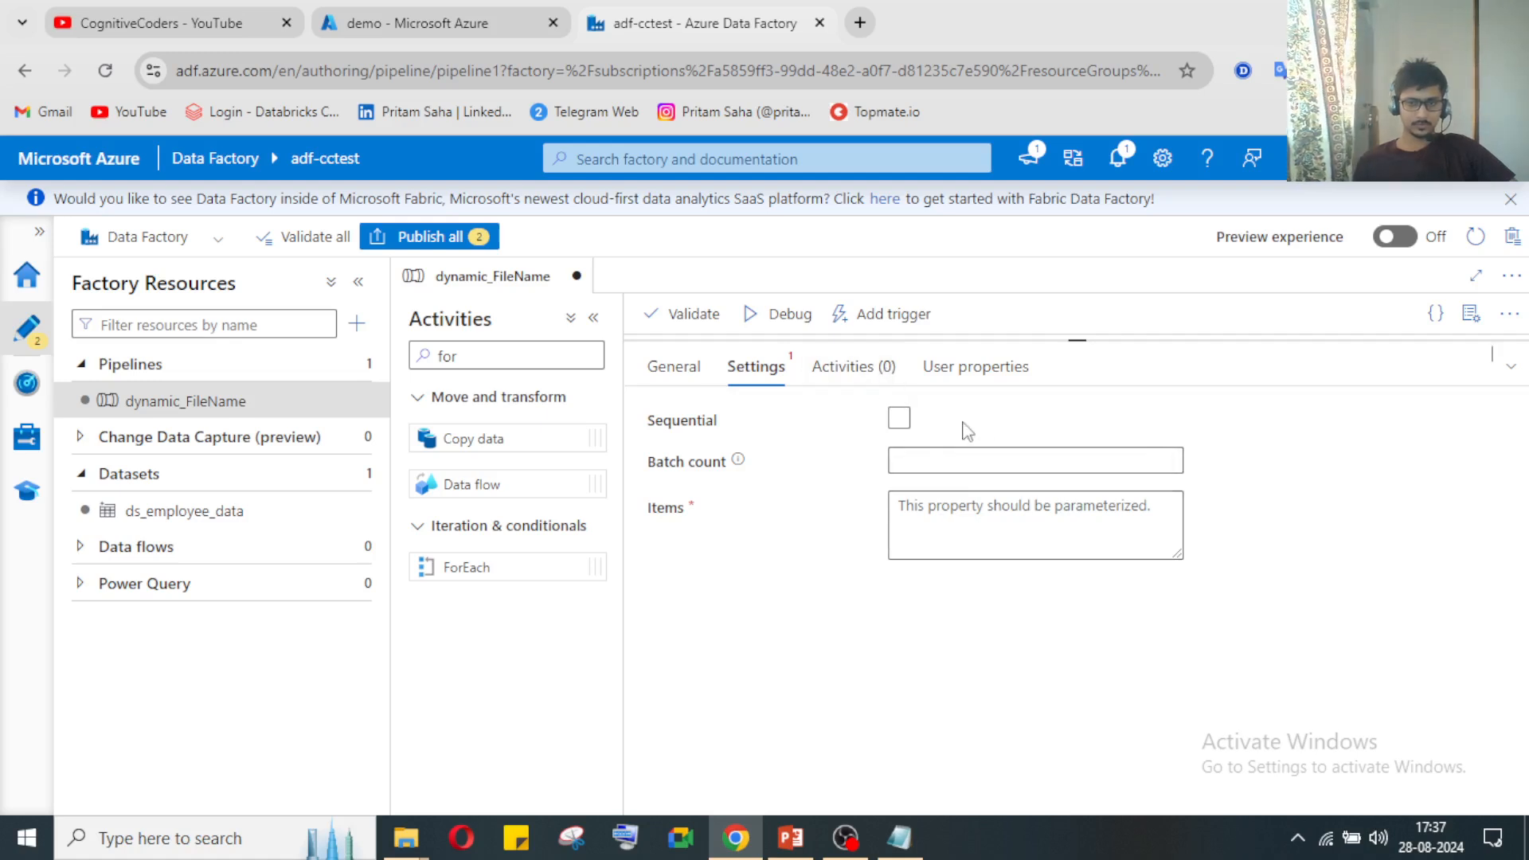
click(900, 419)
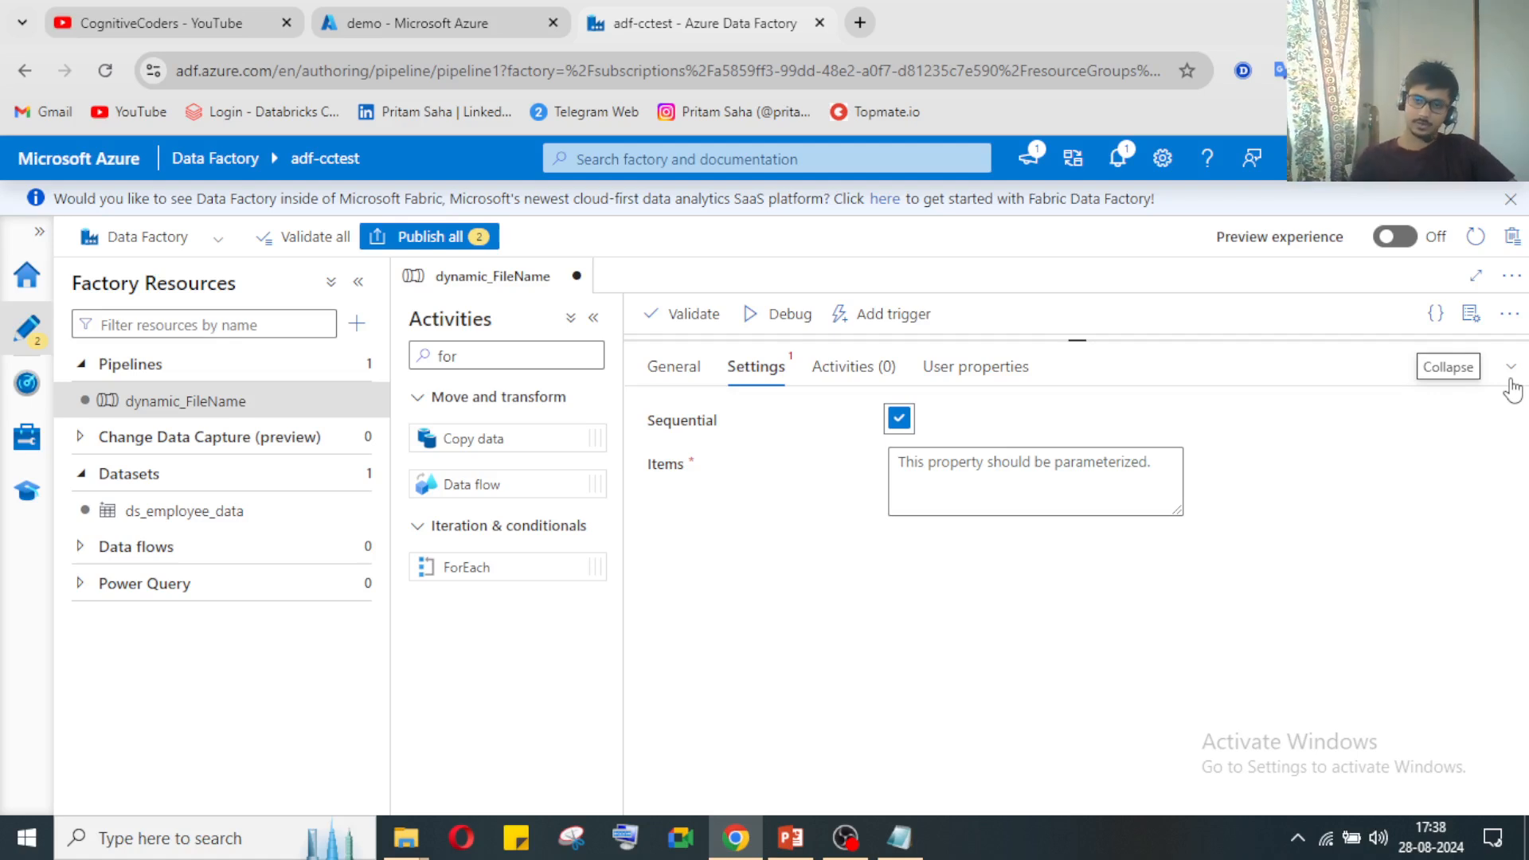
click(859, 851)
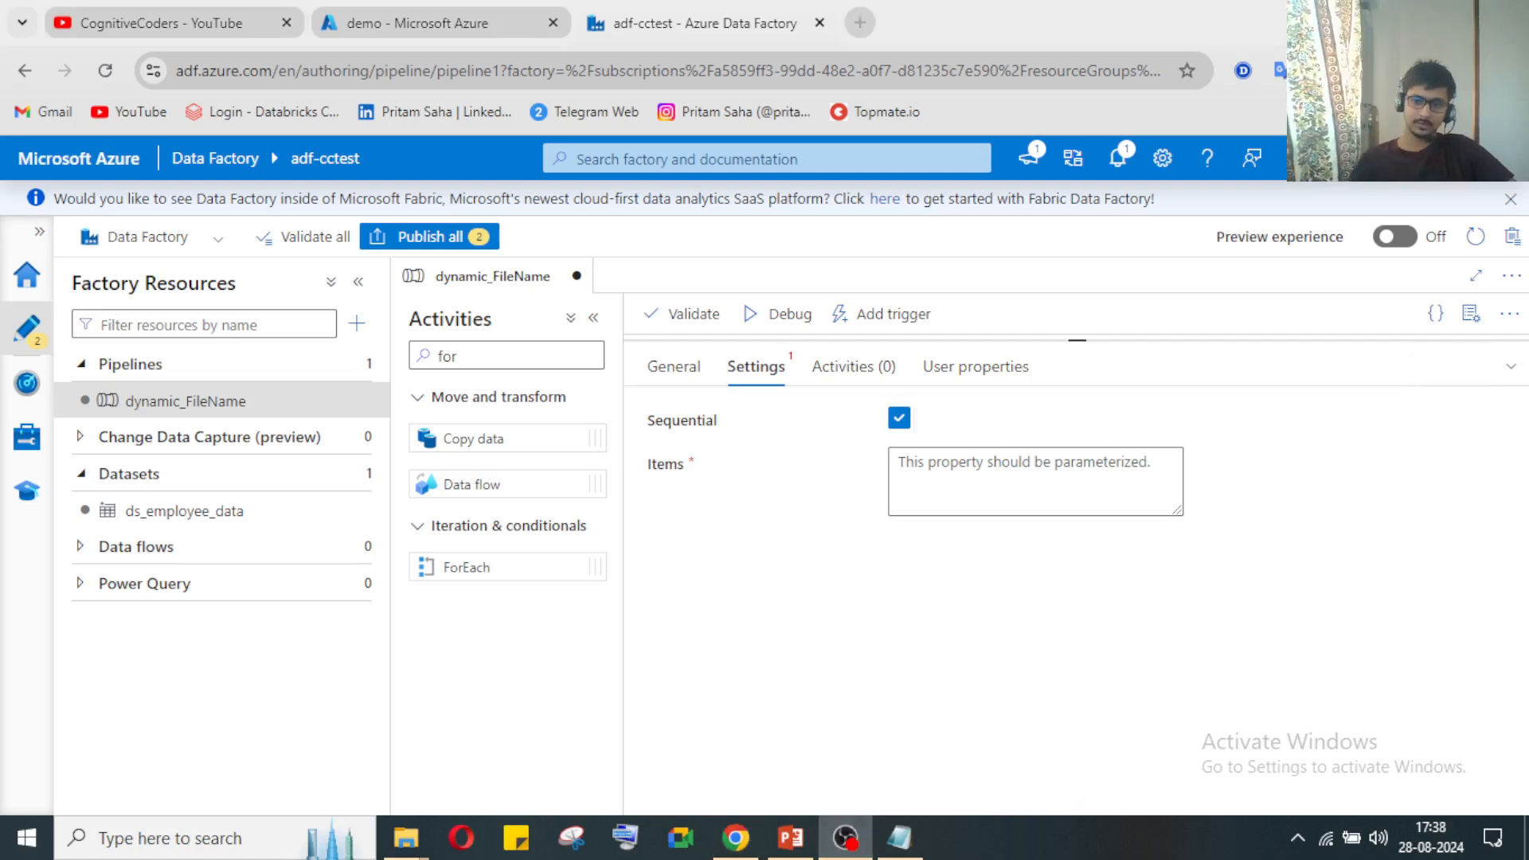
click(1461, 635)
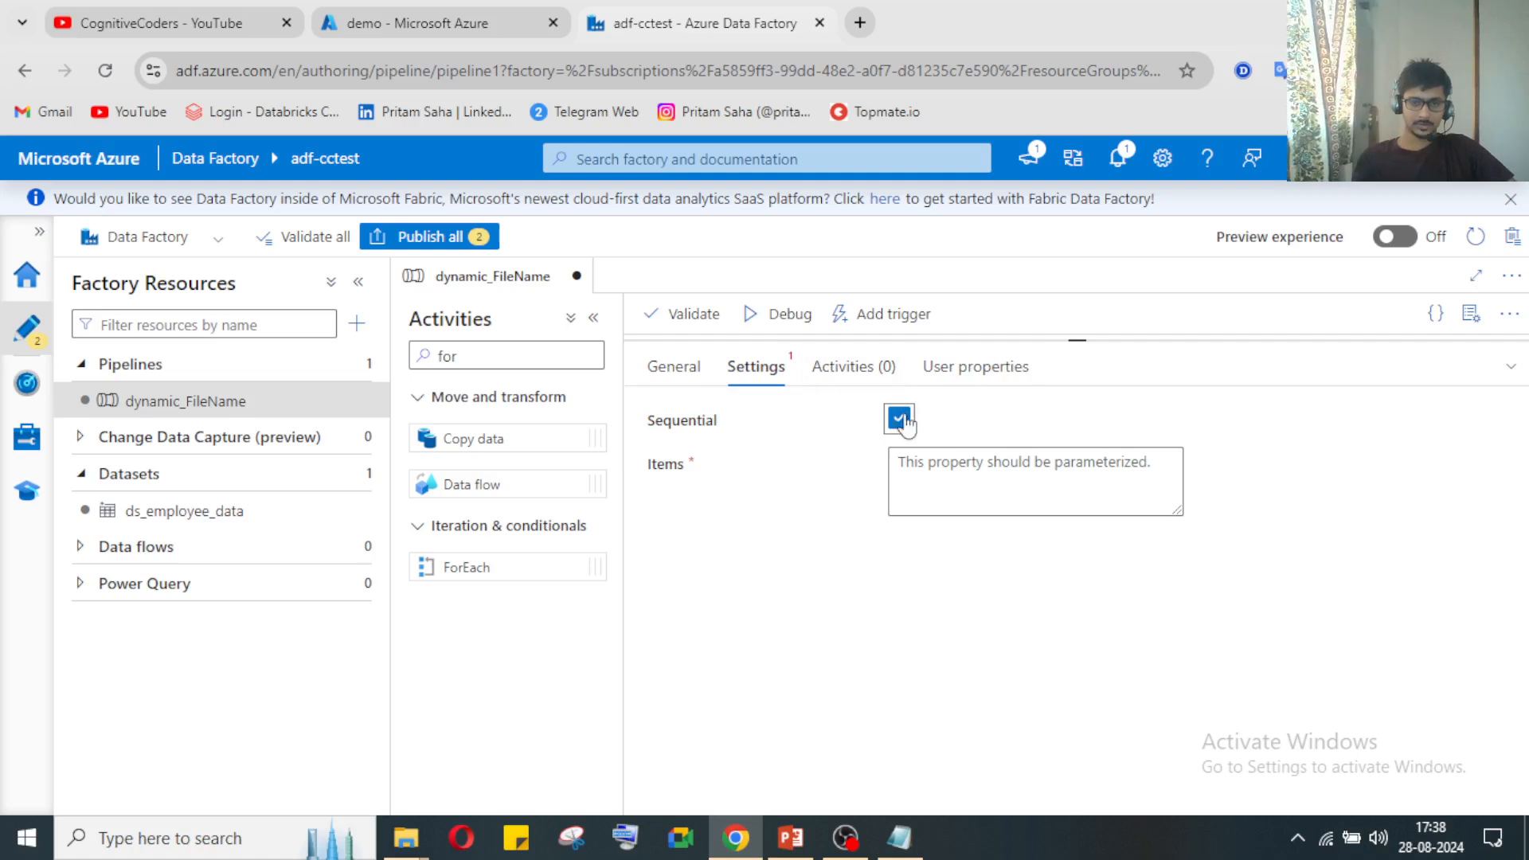
Step: Open the pipeline expression builder for ForEach1's Items setting and look through the available activity outputs
click(956, 481)
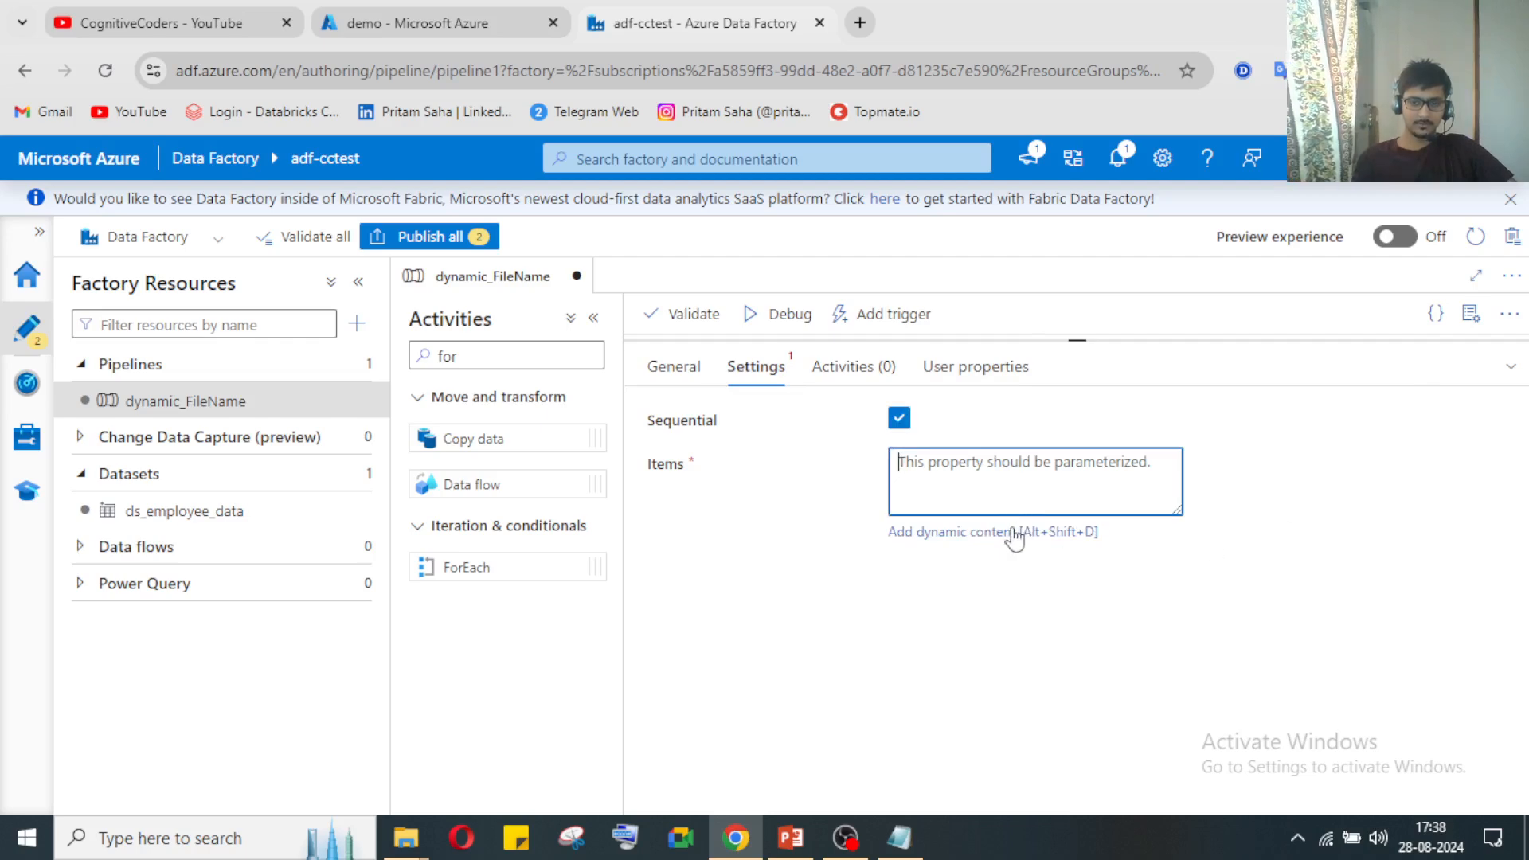
click(1511, 367)
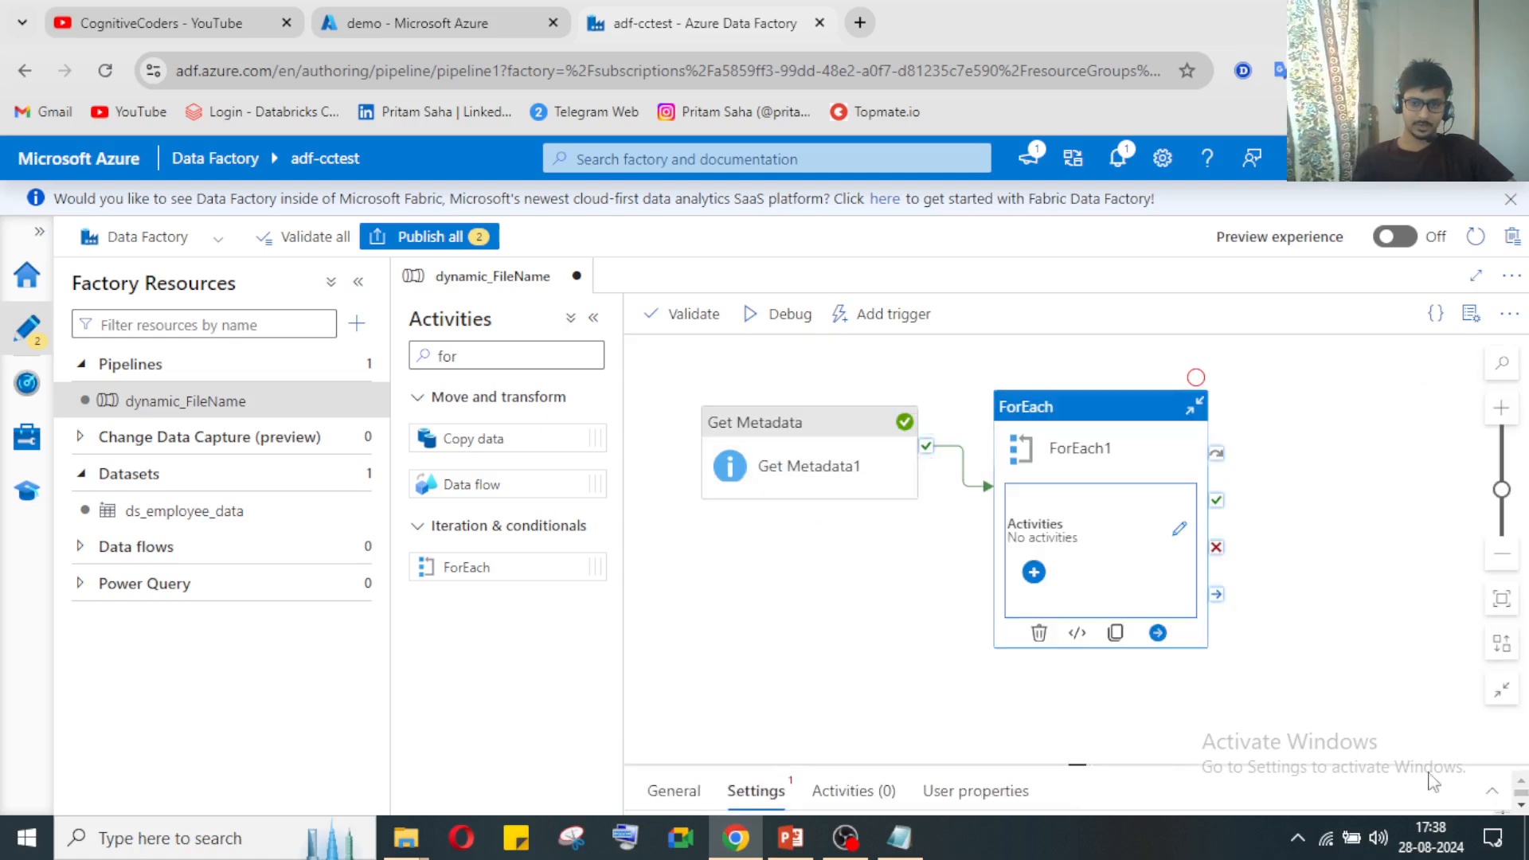
click(1492, 792)
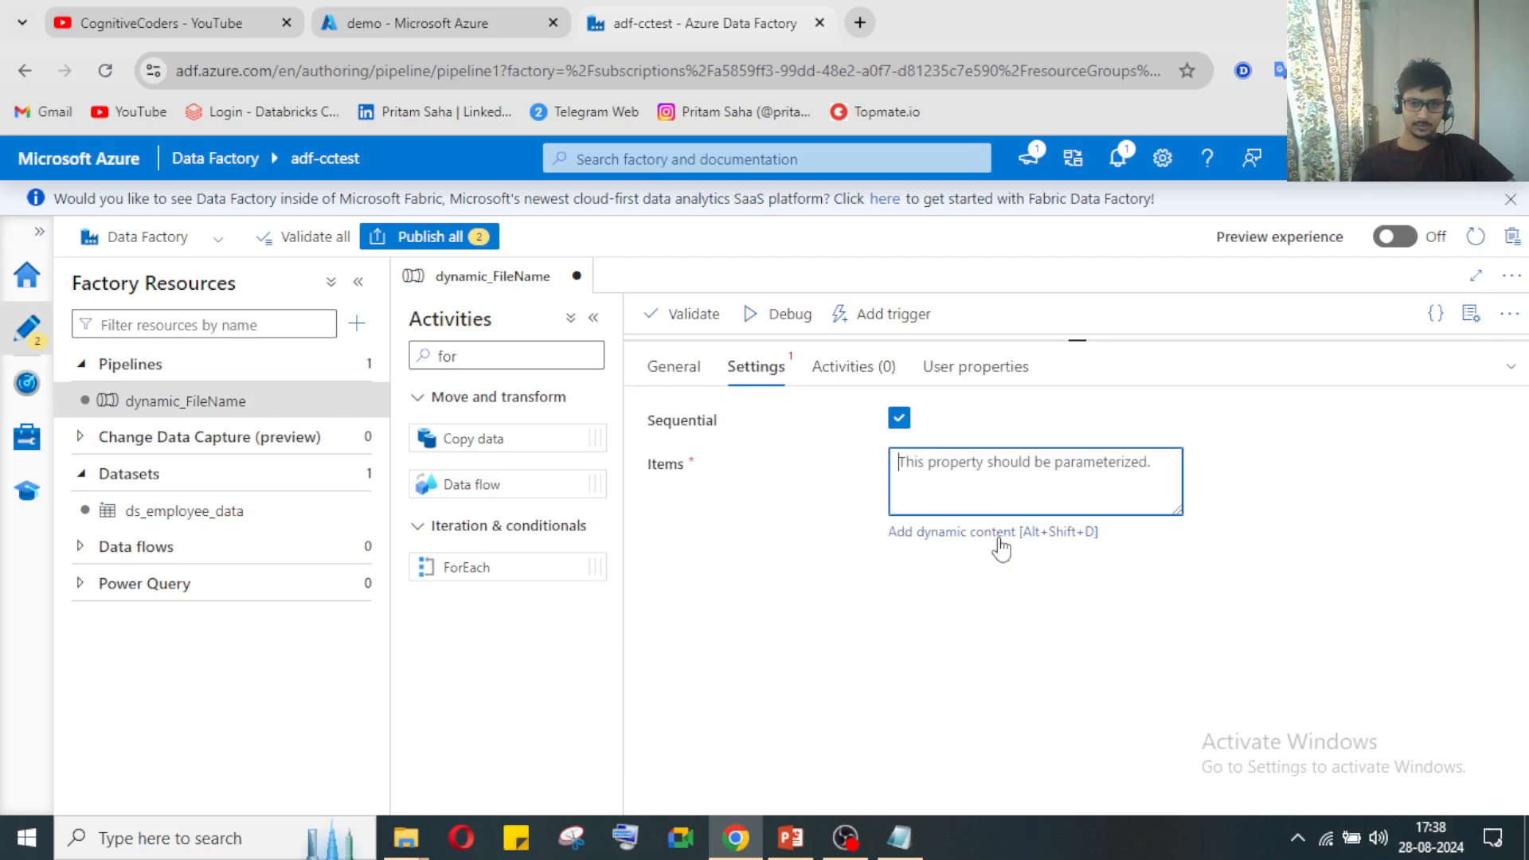
click(998, 535)
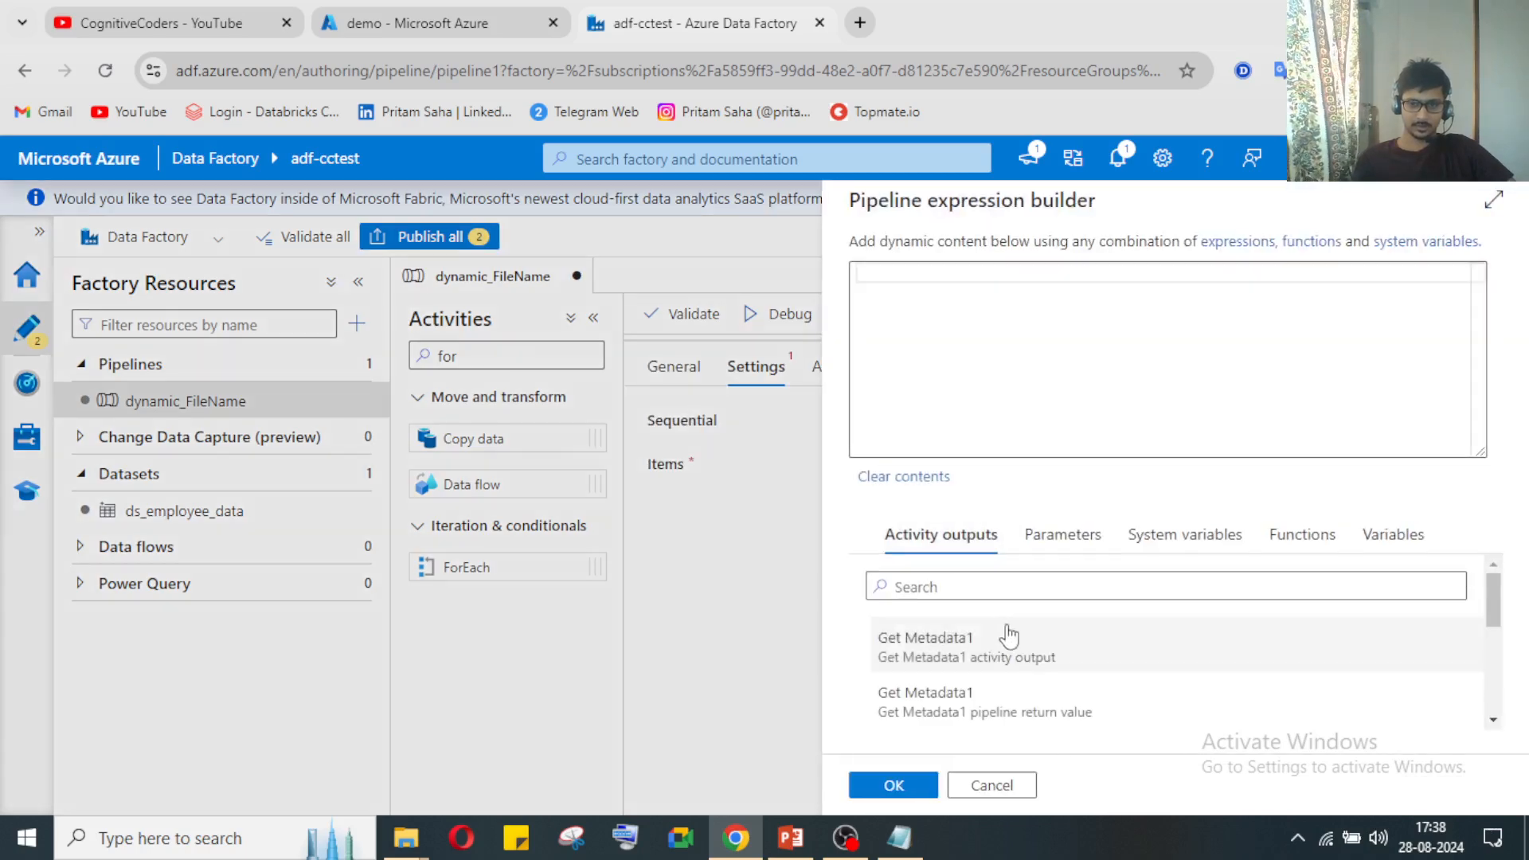
scroll(1012, 685, down, 5)
scroll(1010, 675, up, 5)
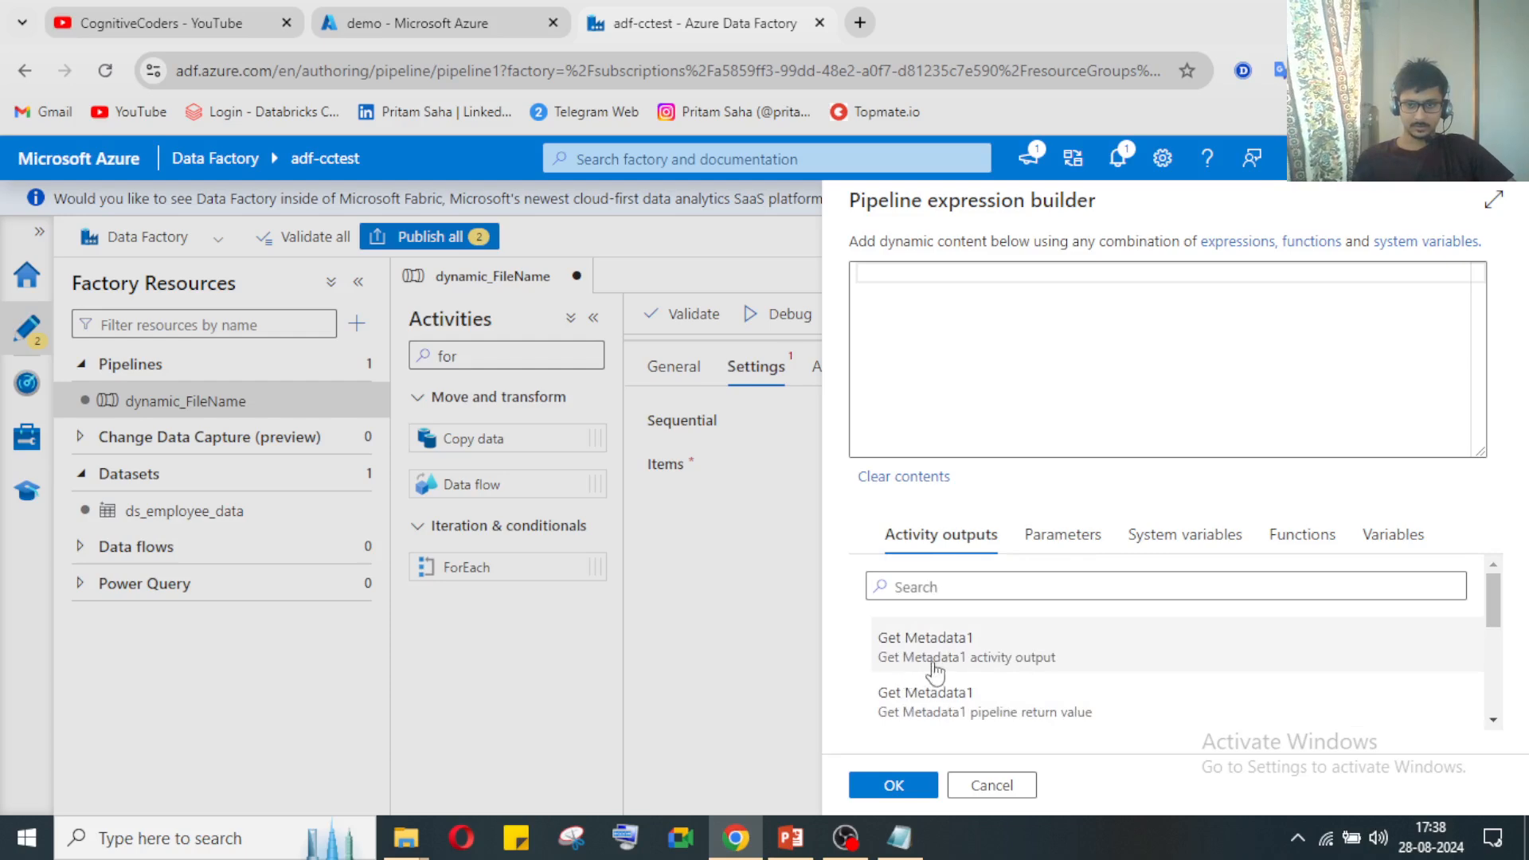
Step: Try to build the Items expression from the Get Metadata1 activity output plus its childItems output, and clear the whole expression
click(1041, 655)
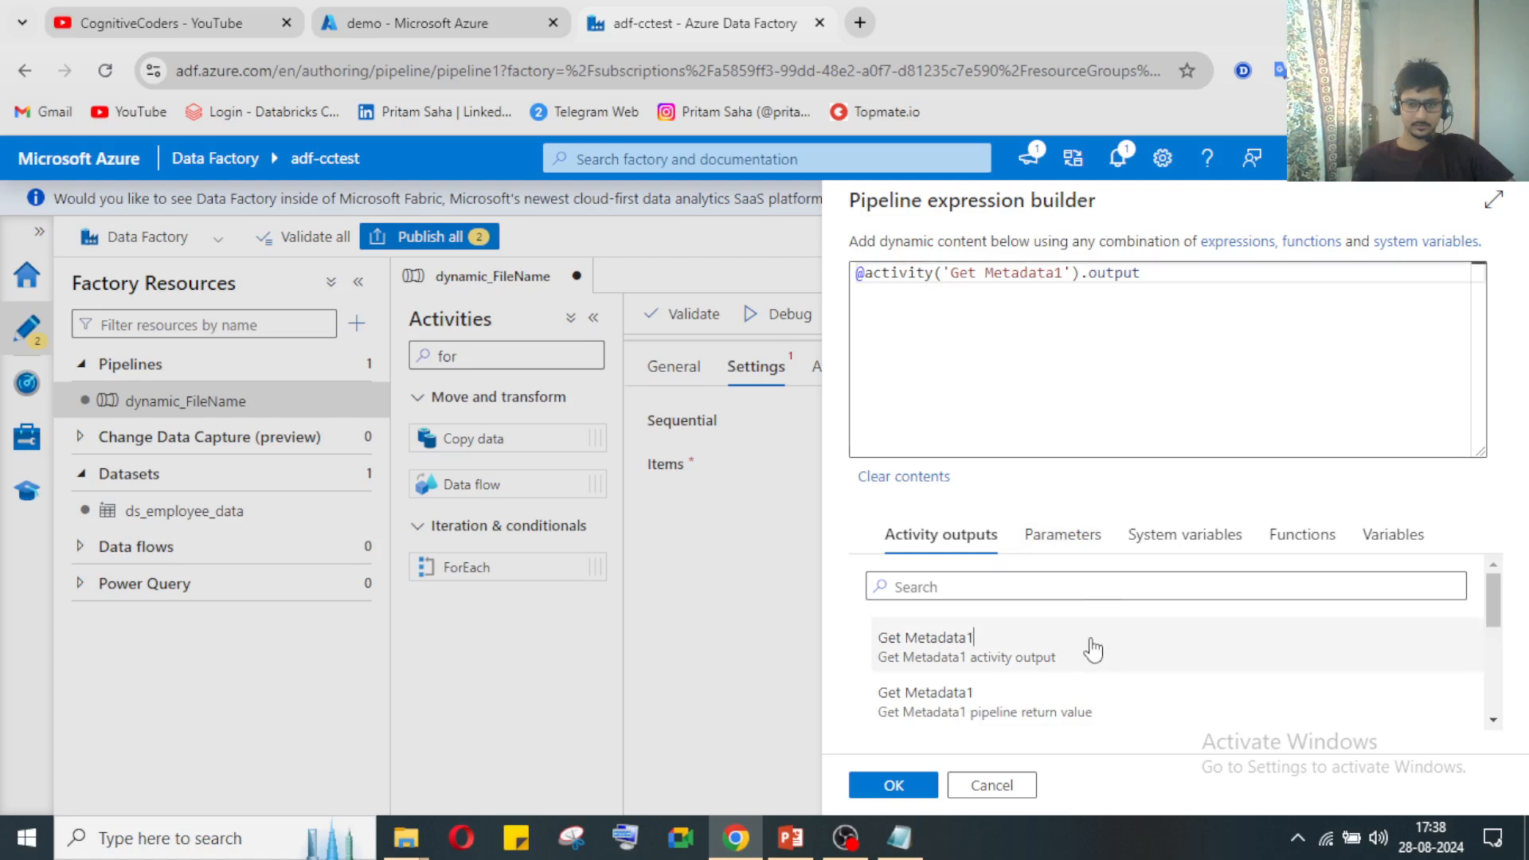
scroll(1100, 642, down, 3)
scroll(1104, 643, up, 1)
scroll(1103, 644, down, 3)
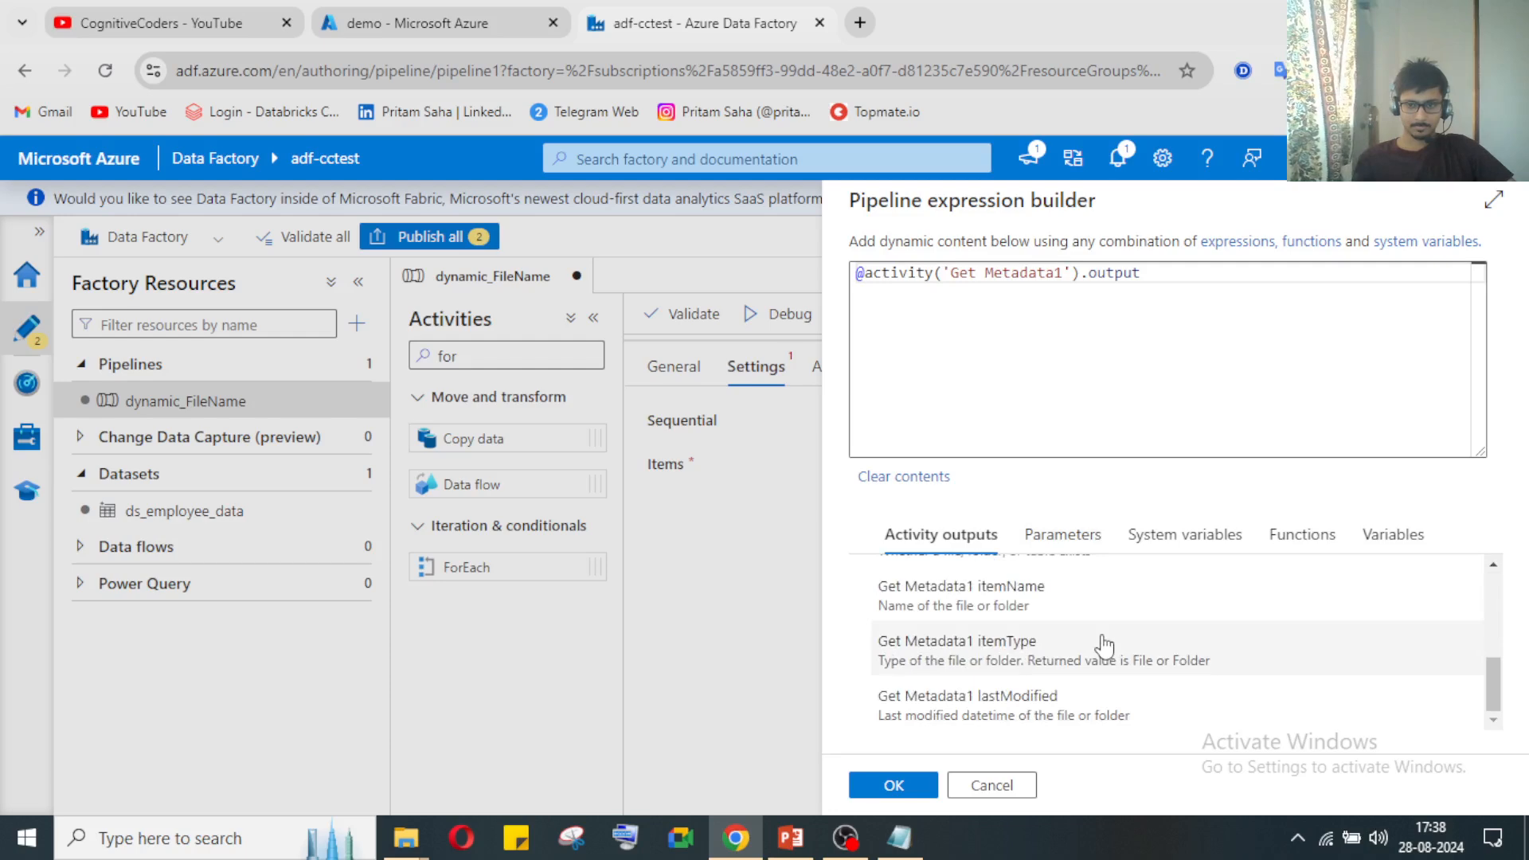
scroll(1103, 644, up, 2)
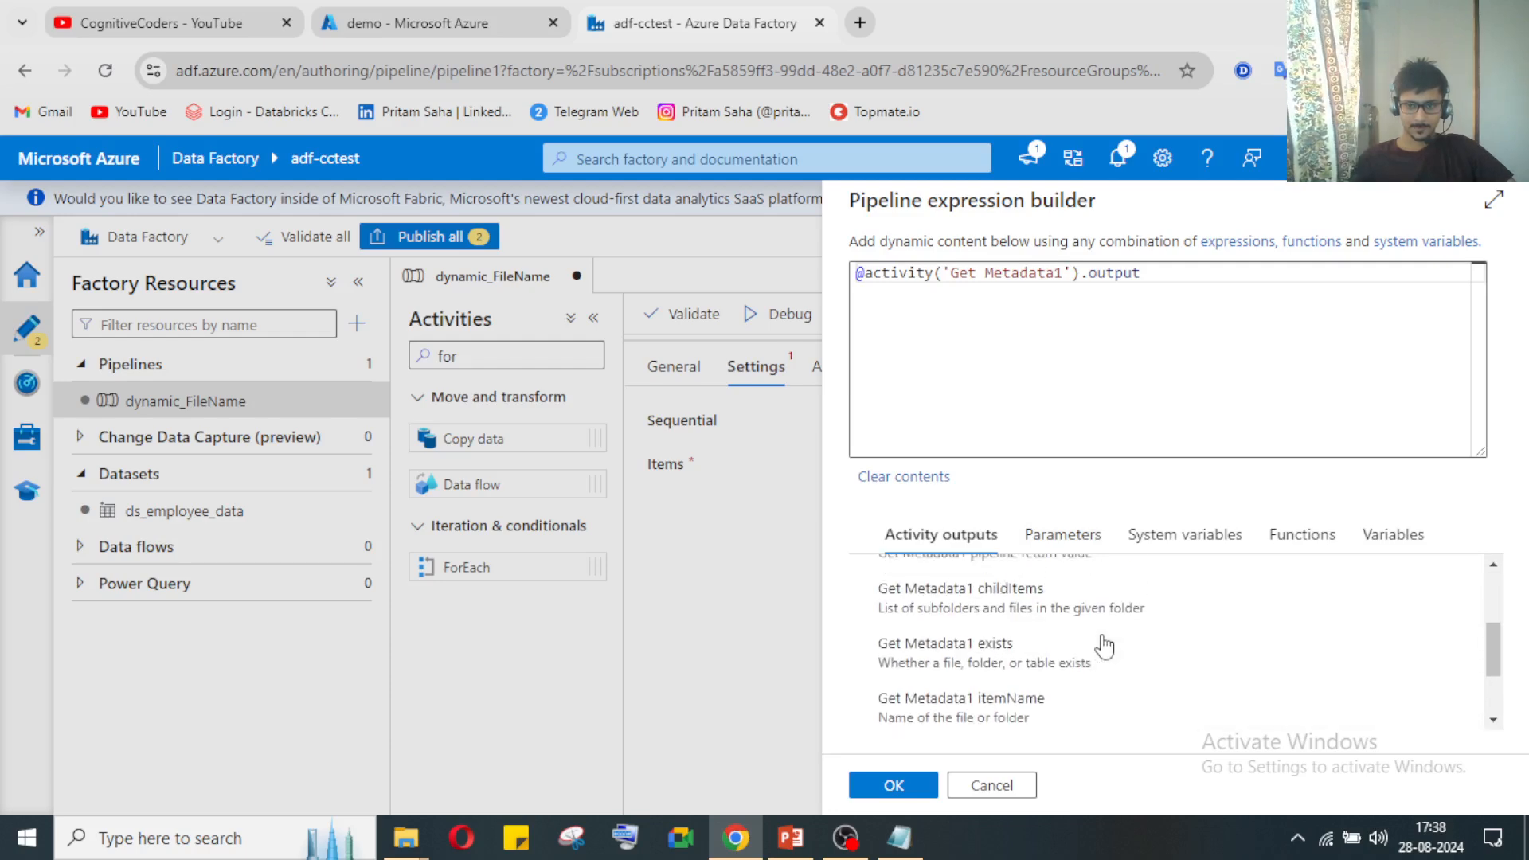
click(1063, 610)
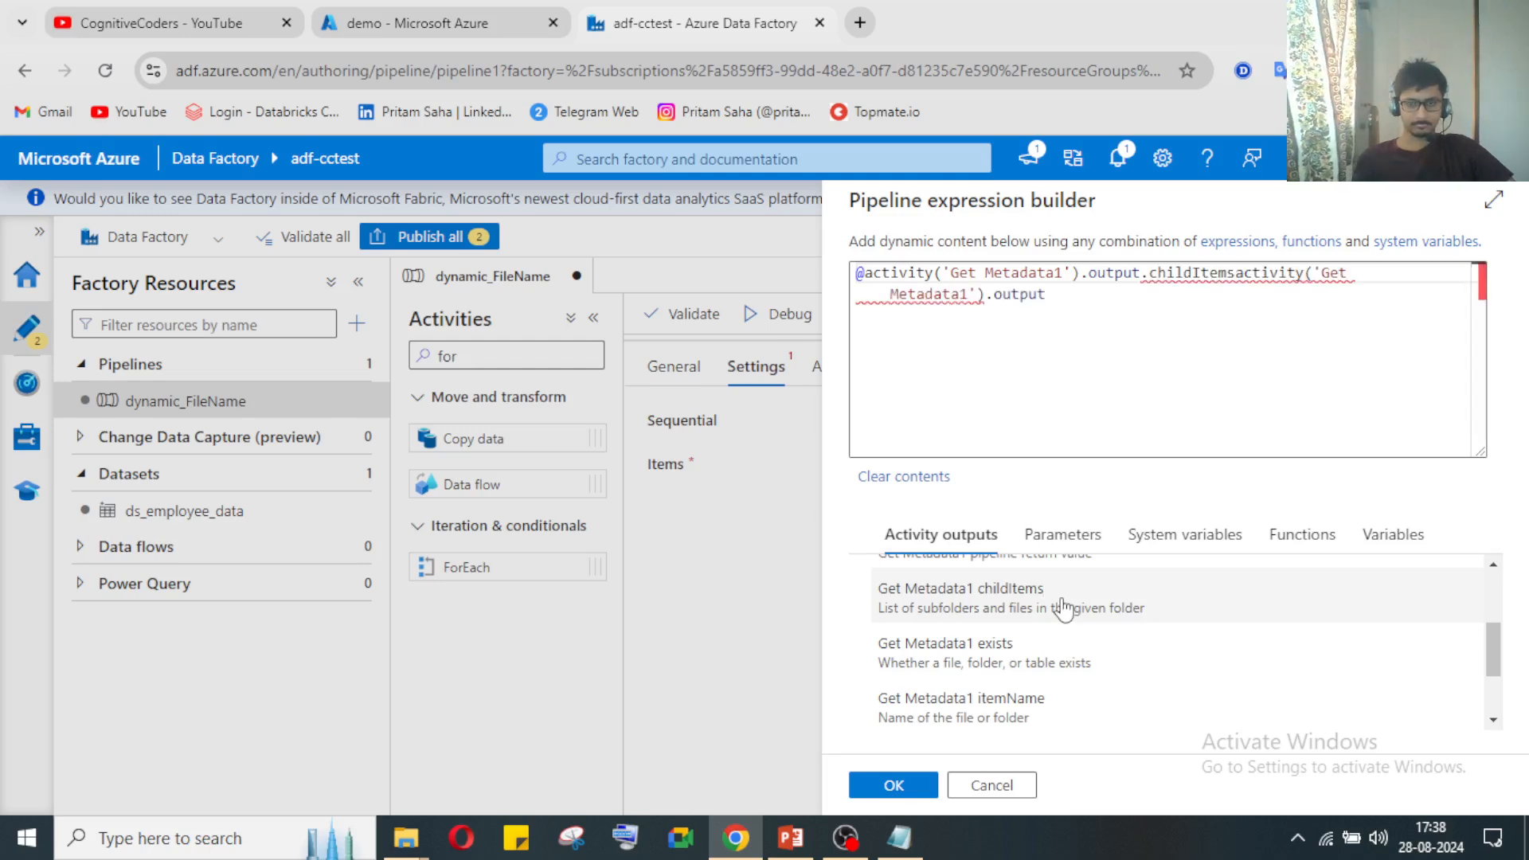
key(ctrl+a)
click(1120, 368)
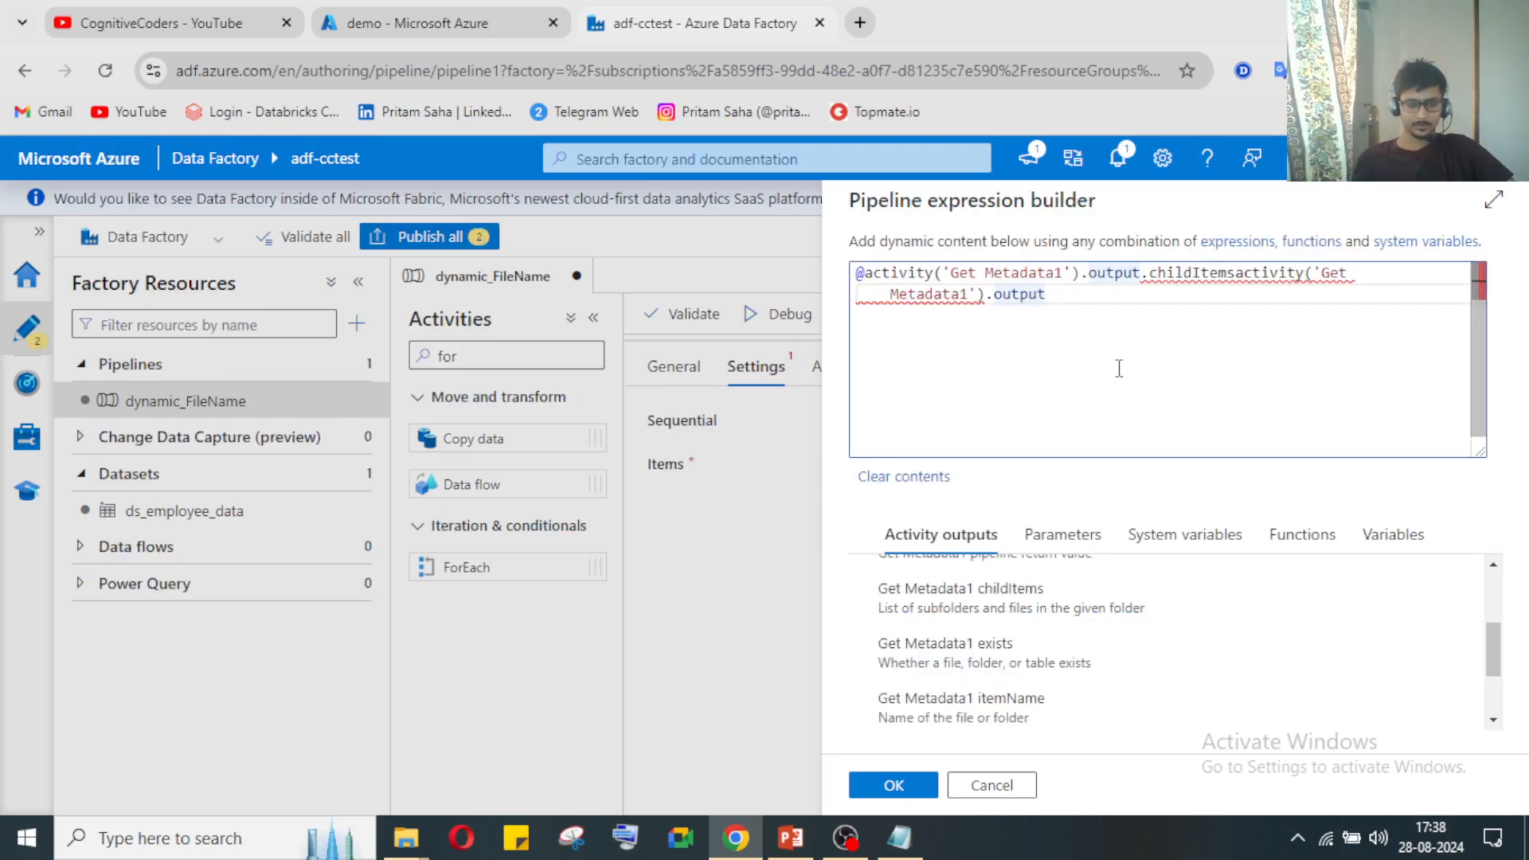
key(ctrl+a)
key(BackSpace)
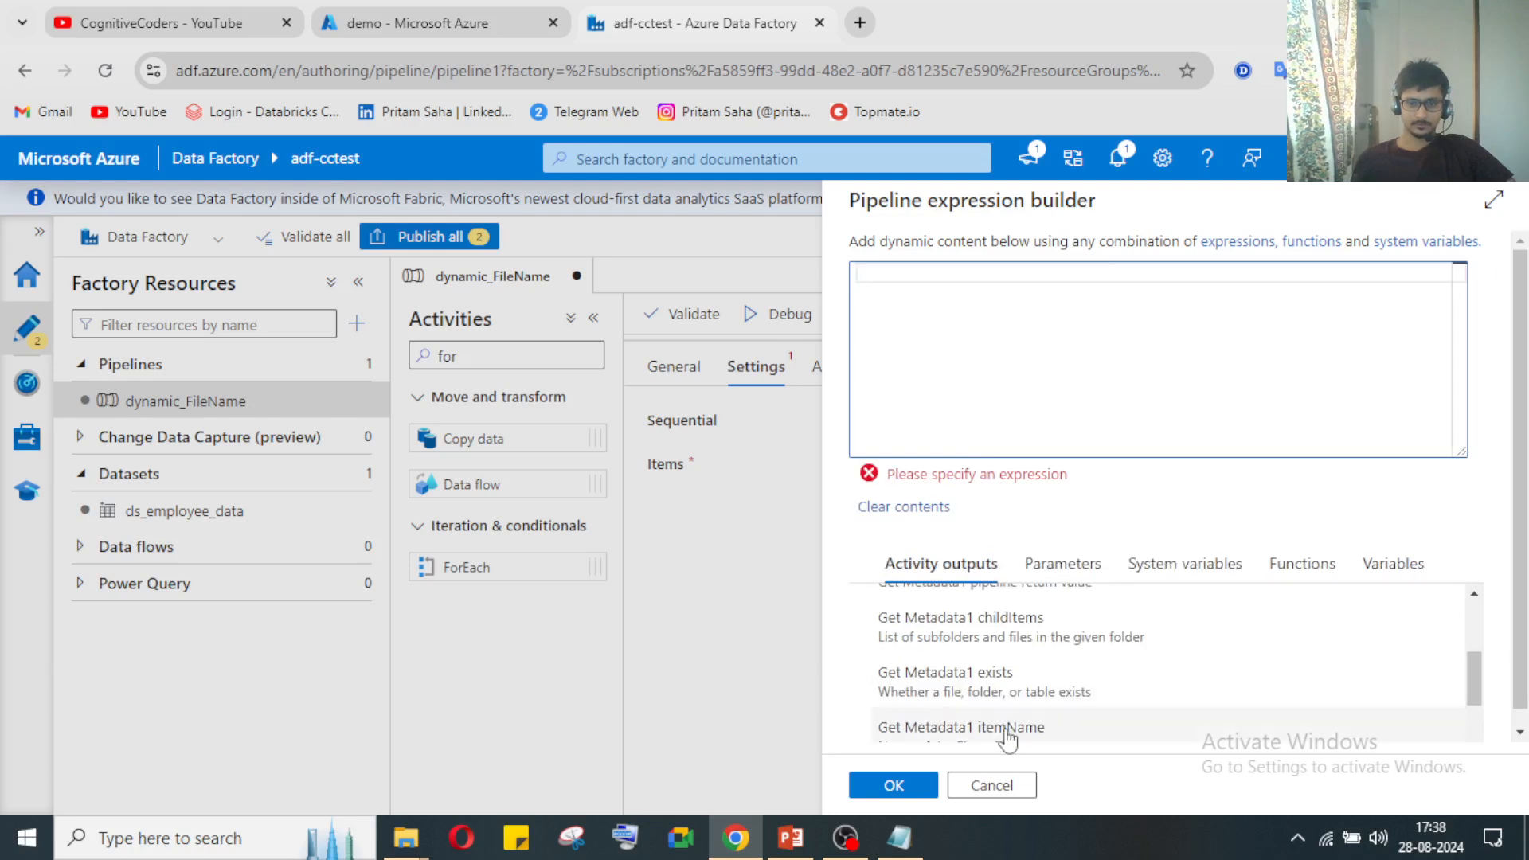
scroll(1099, 717, down, 3)
scroll(1053, 679, up, 2)
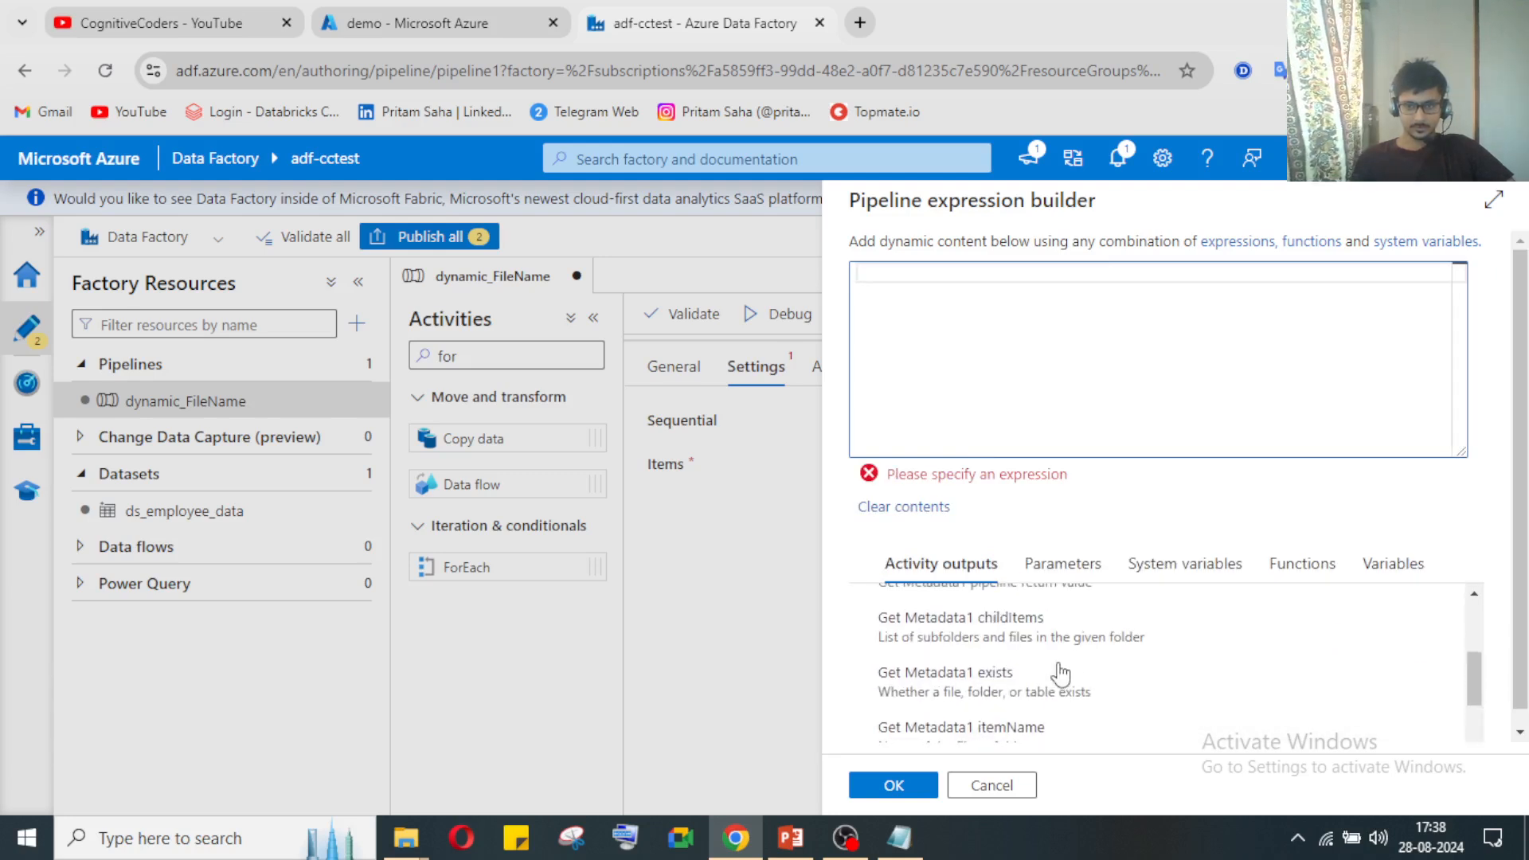
scroll(1055, 679, down, 2)
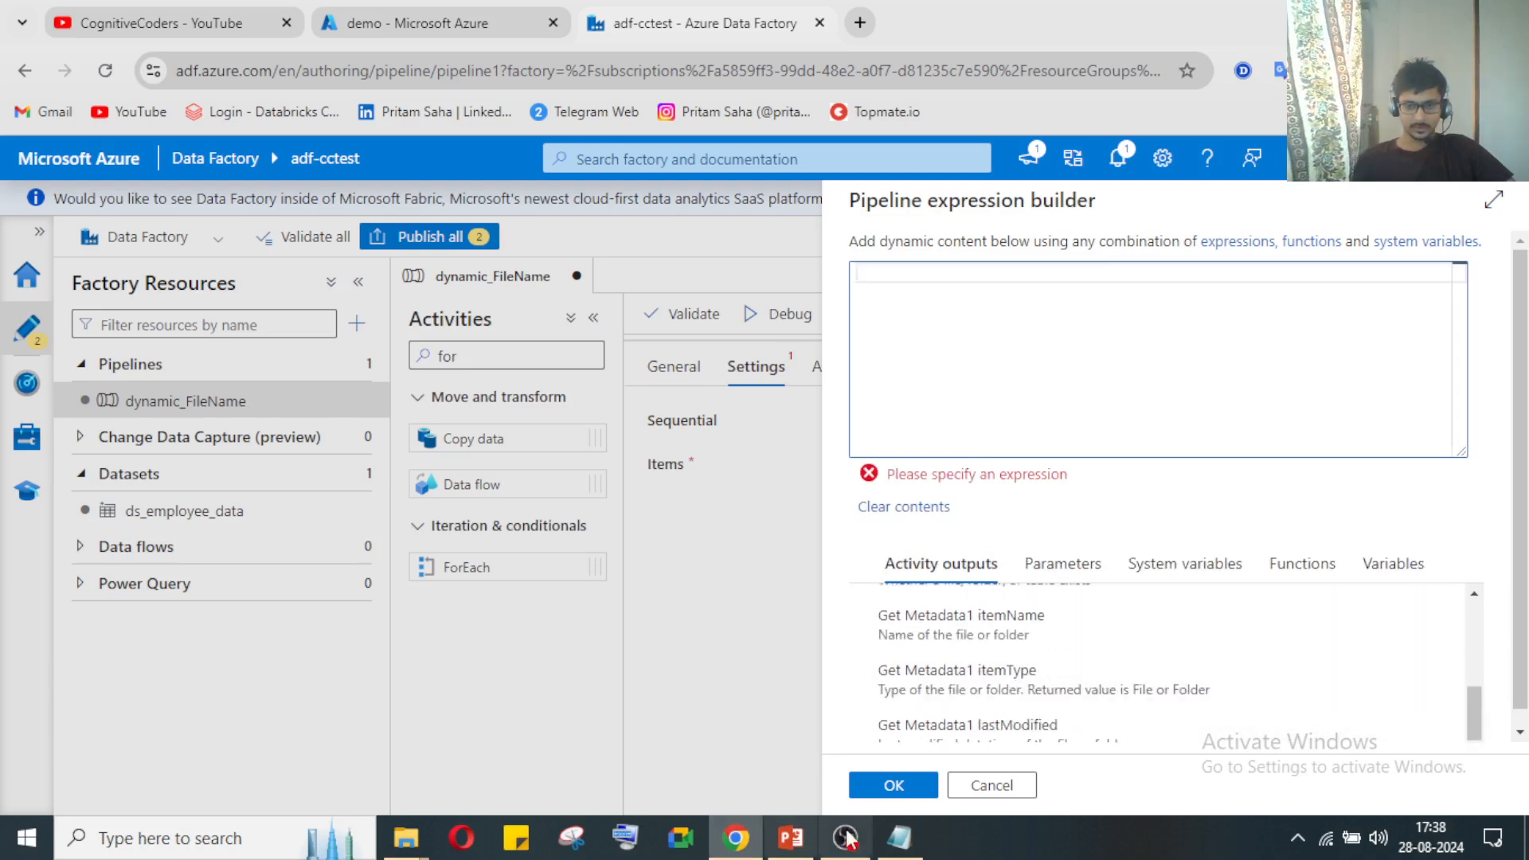
click(899, 838)
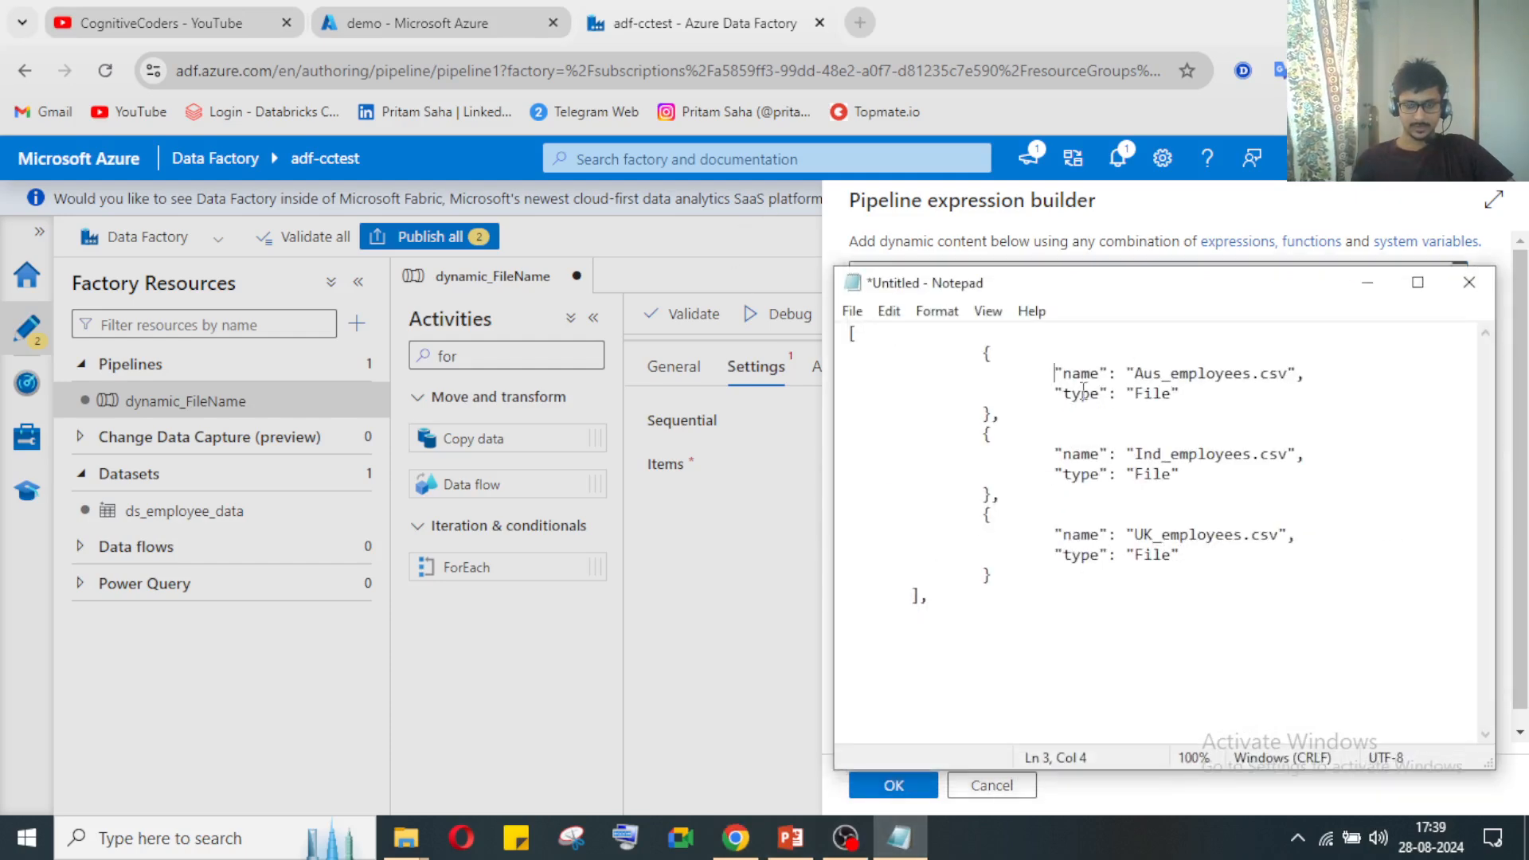
click(899, 838)
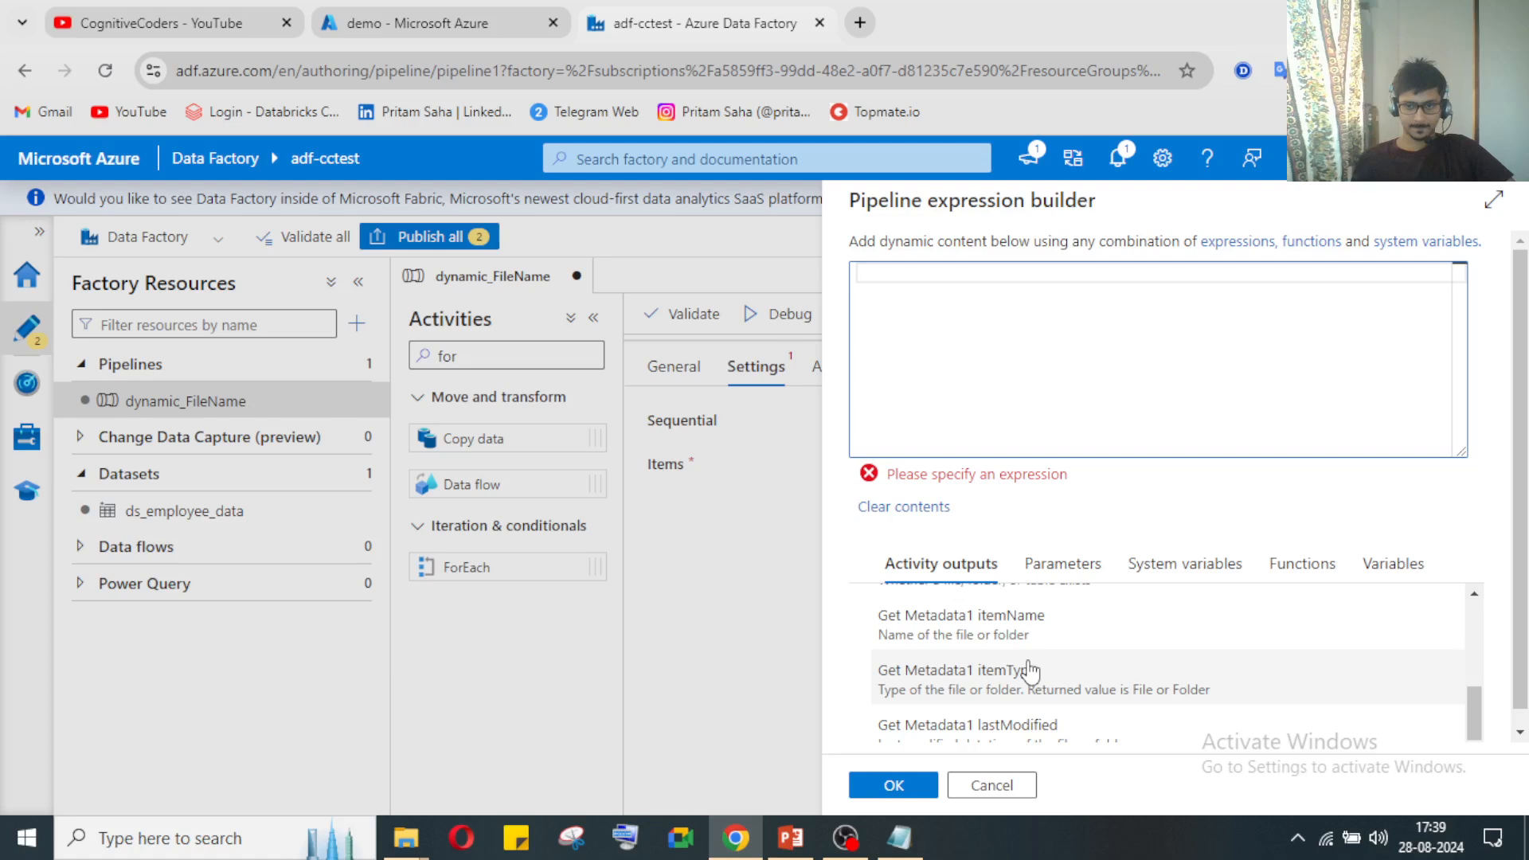
scroll(1032, 671, up, 2)
scroll(1030, 672, down, 2)
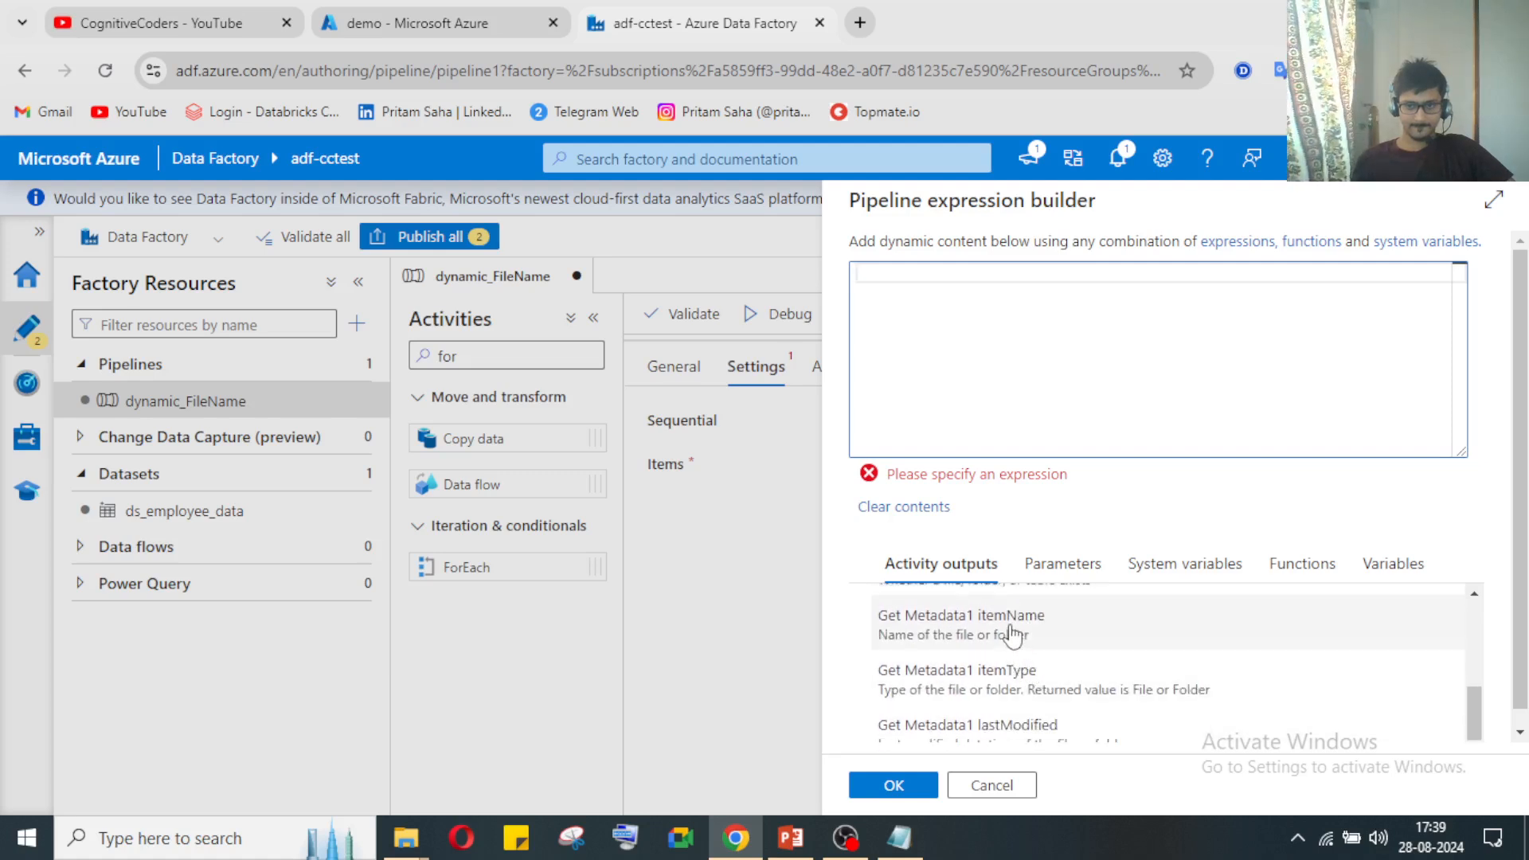
scroll(1048, 659, up, 2)
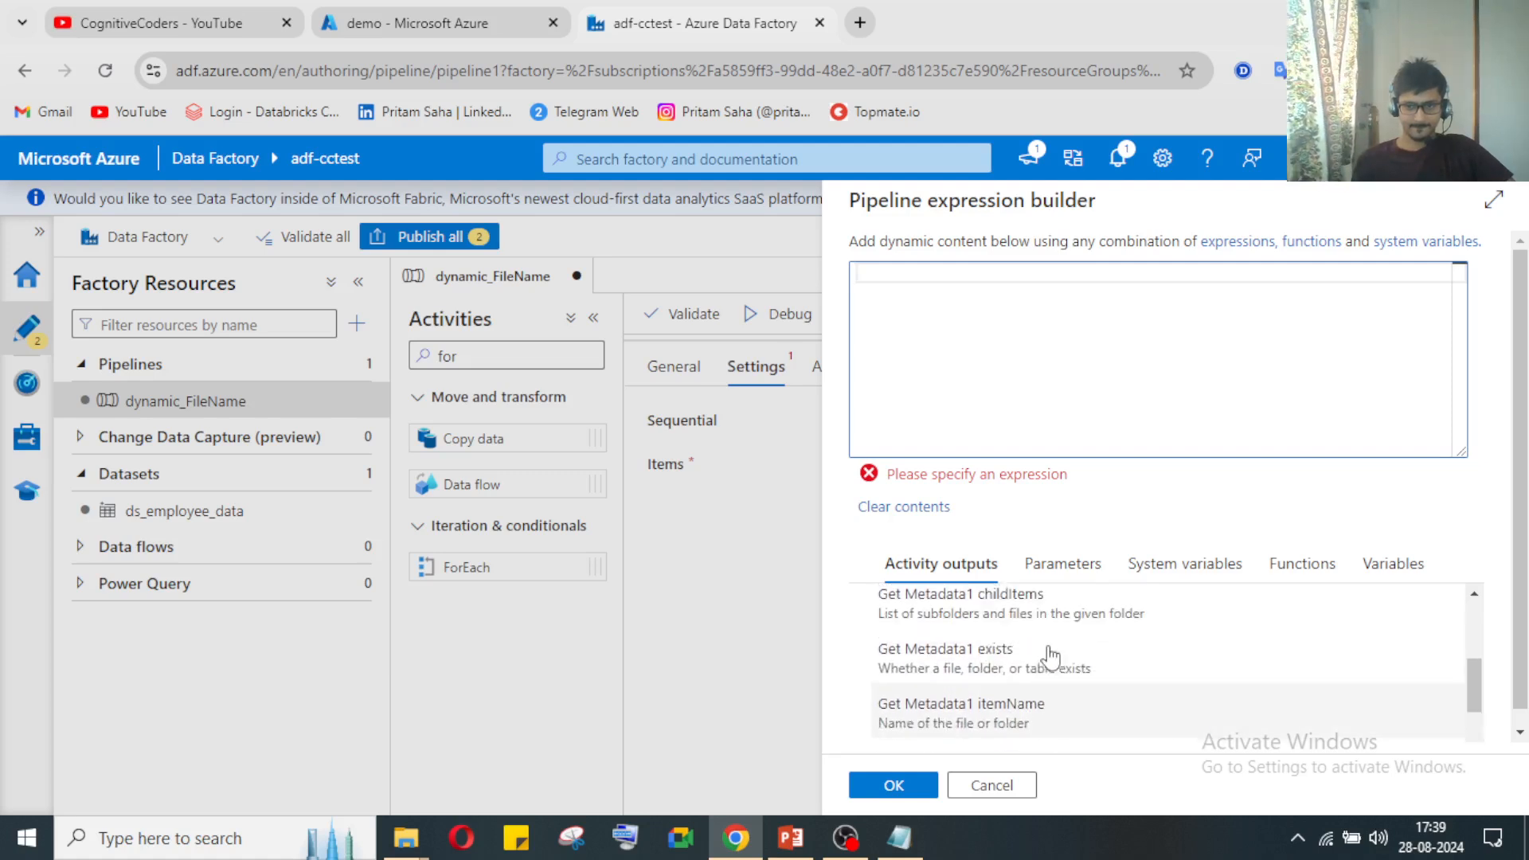
click(1048, 649)
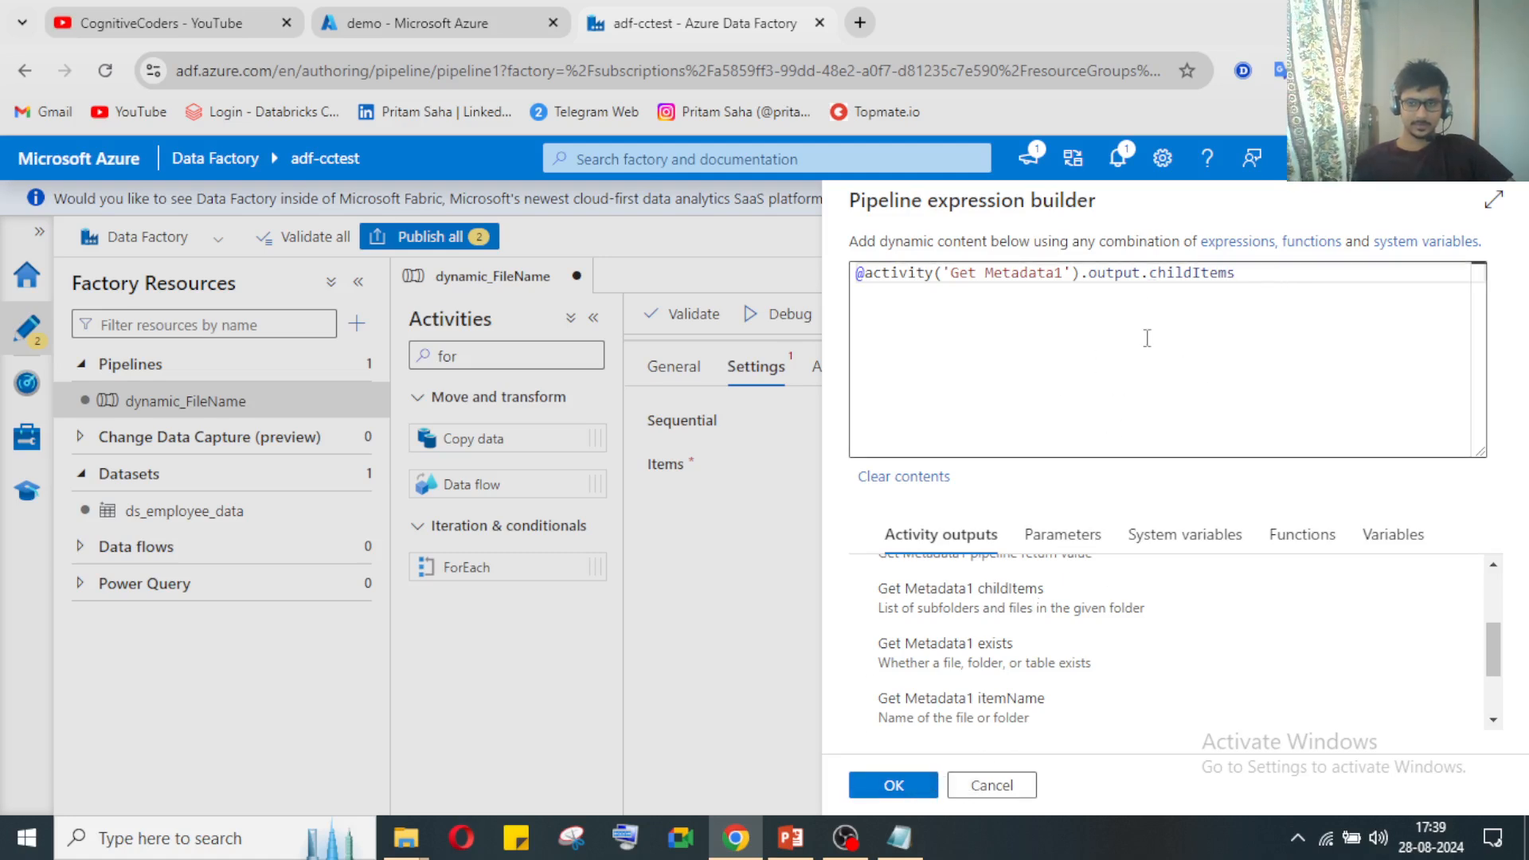
click(913, 787)
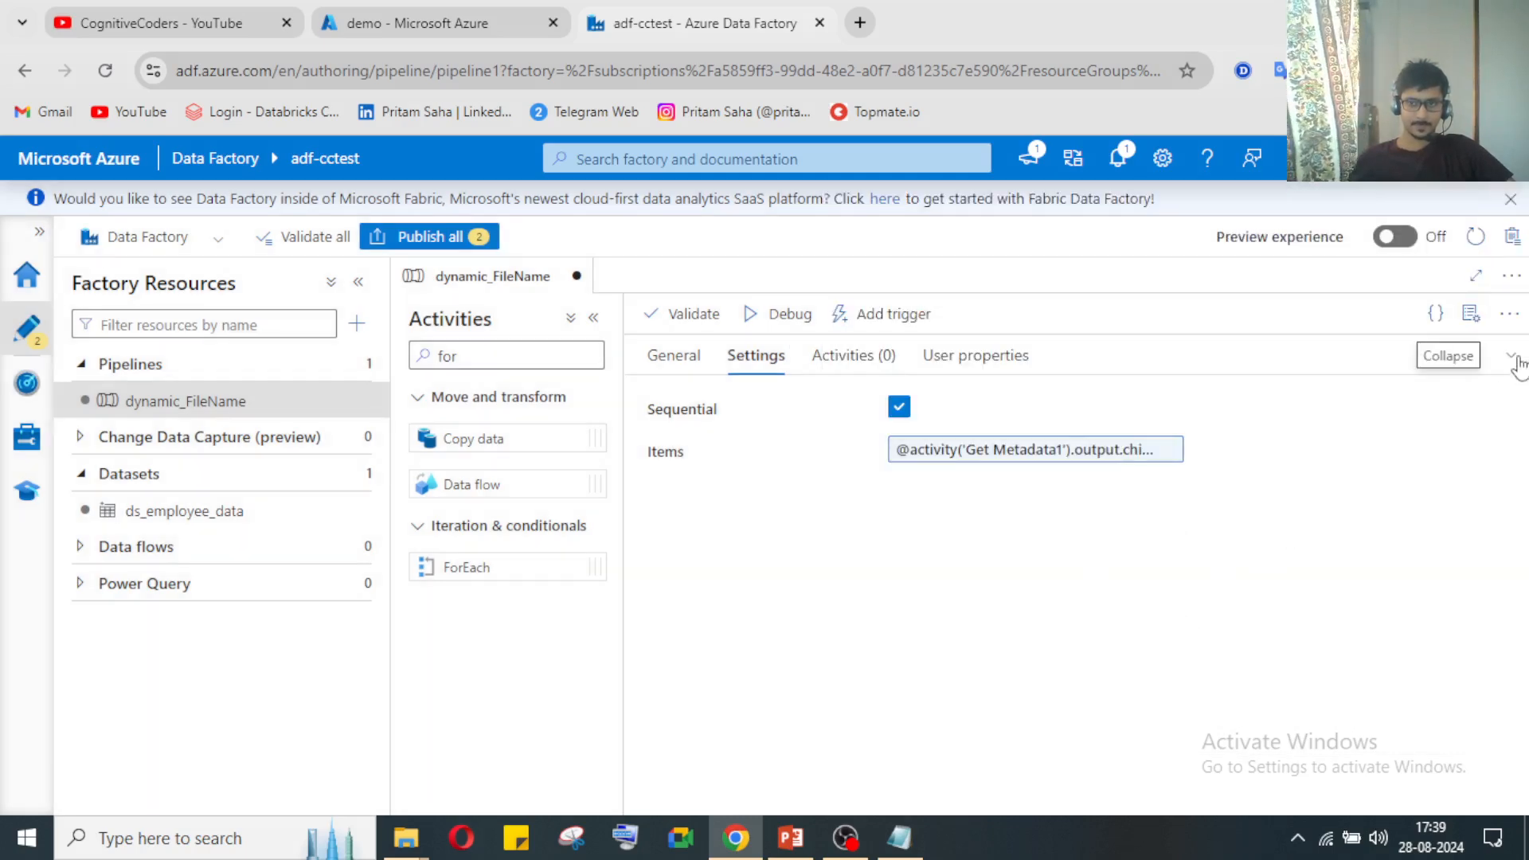
Step: Open ForEach1's inner activities for editing and add a Copy data activity to its empty canvas
click(1513, 360)
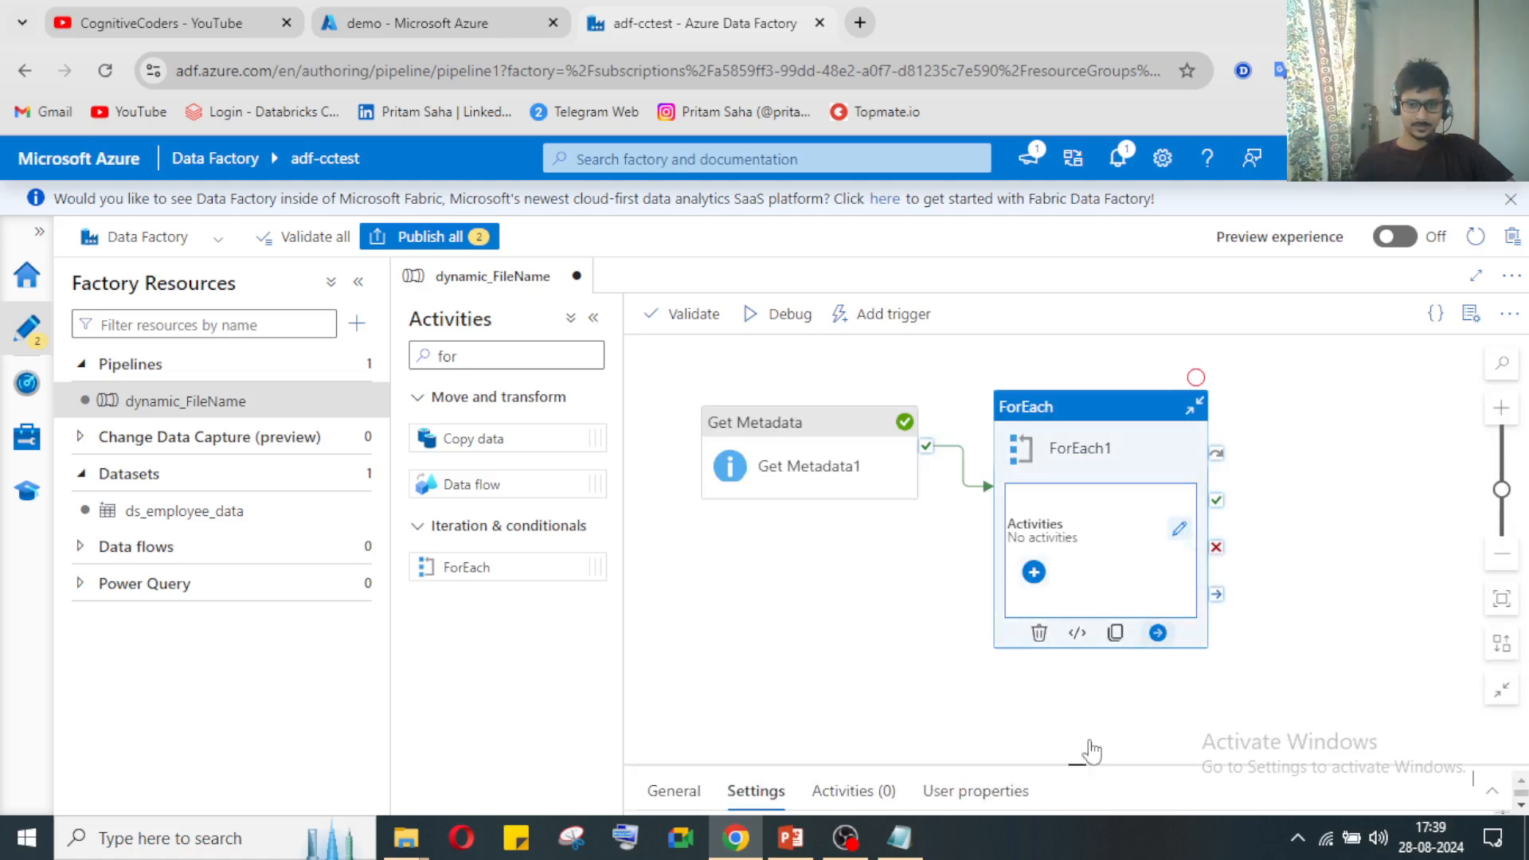
click(976, 791)
click(1492, 791)
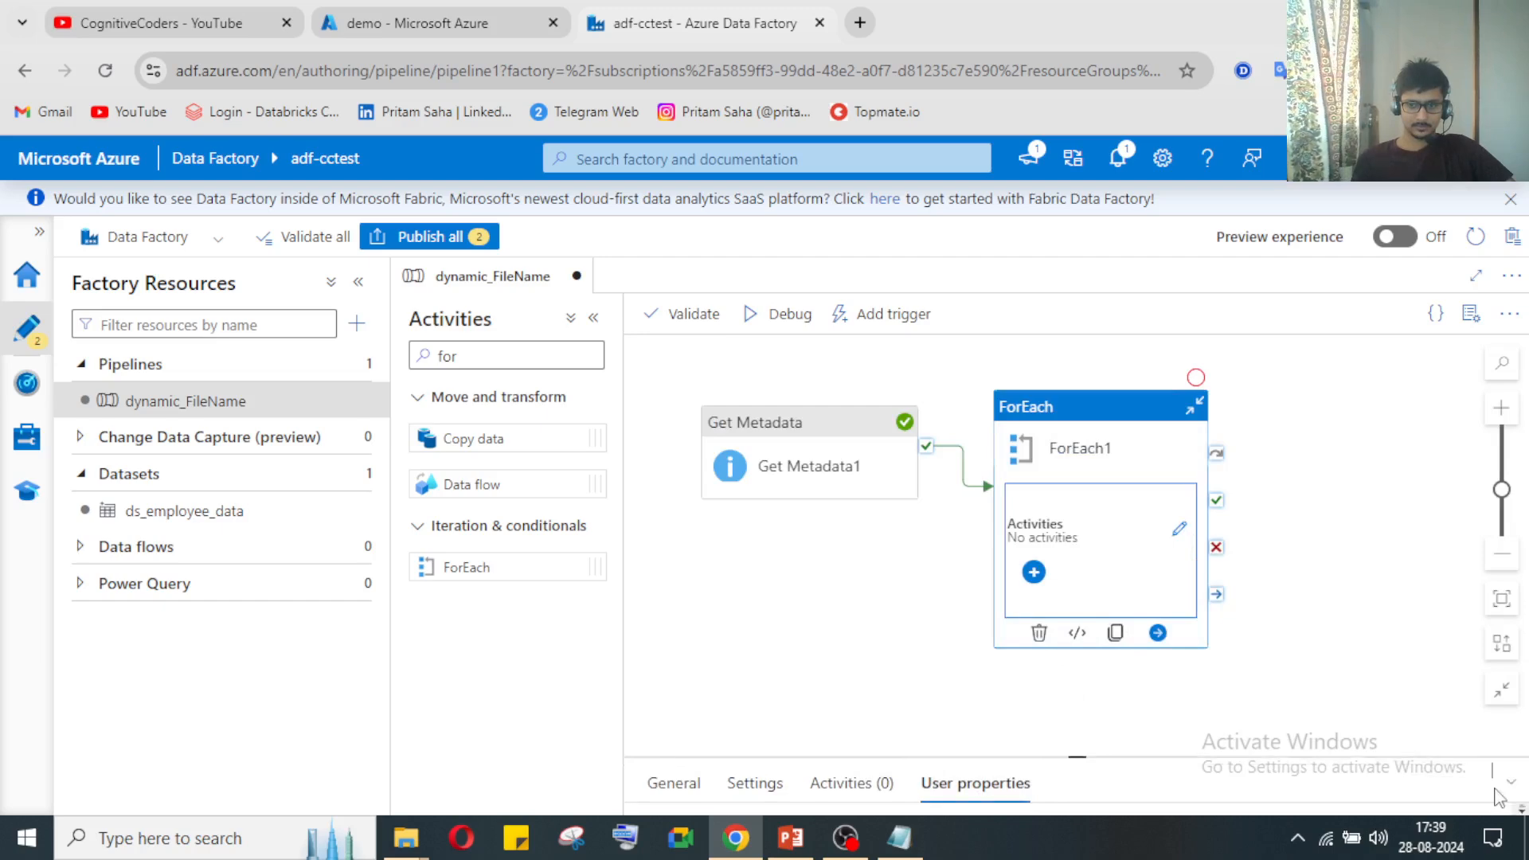
click(1511, 367)
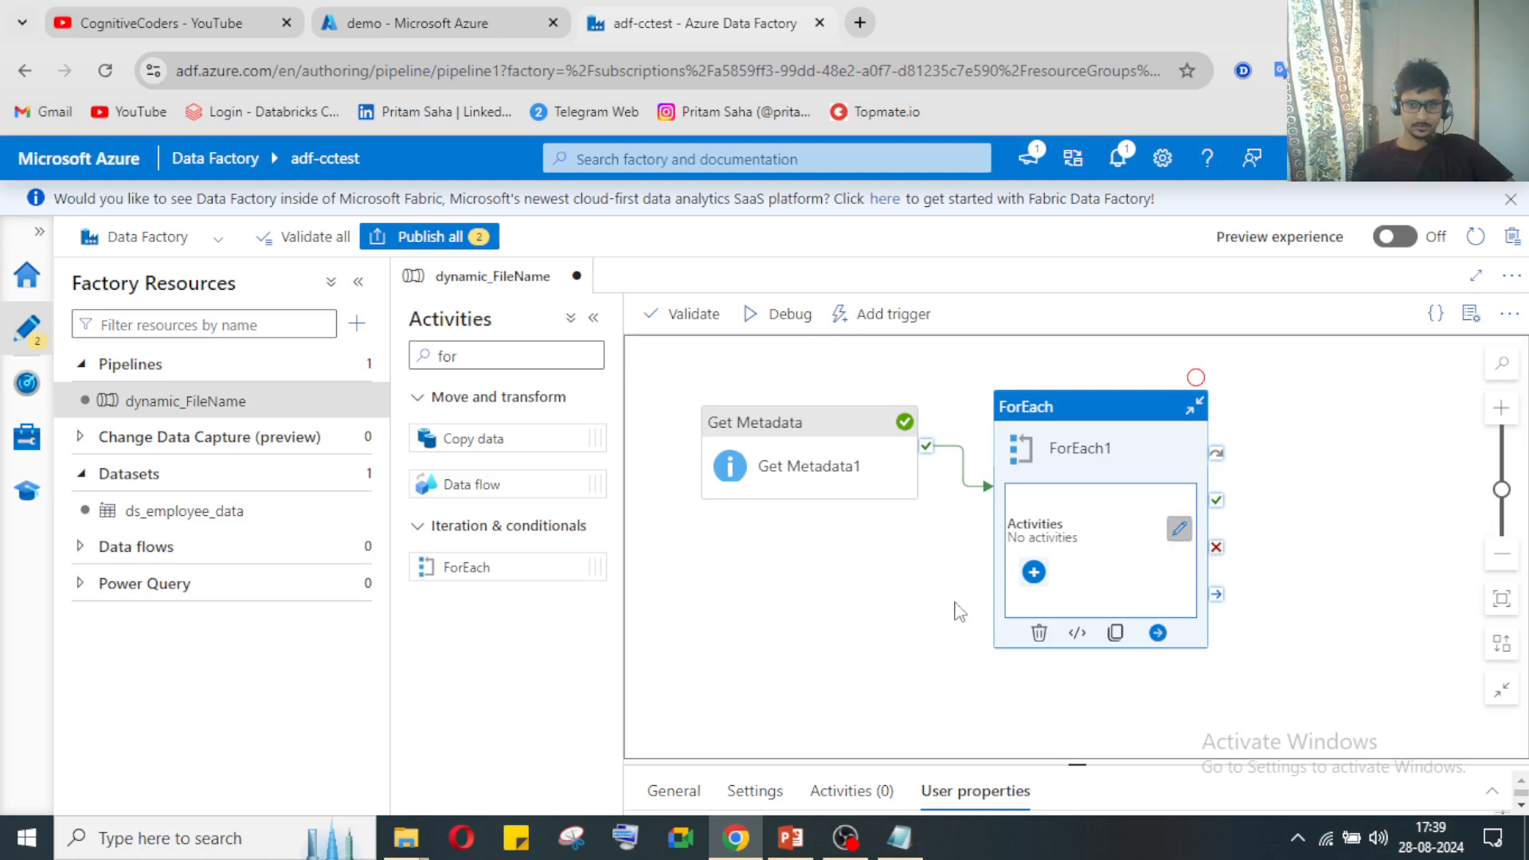
click(1178, 528)
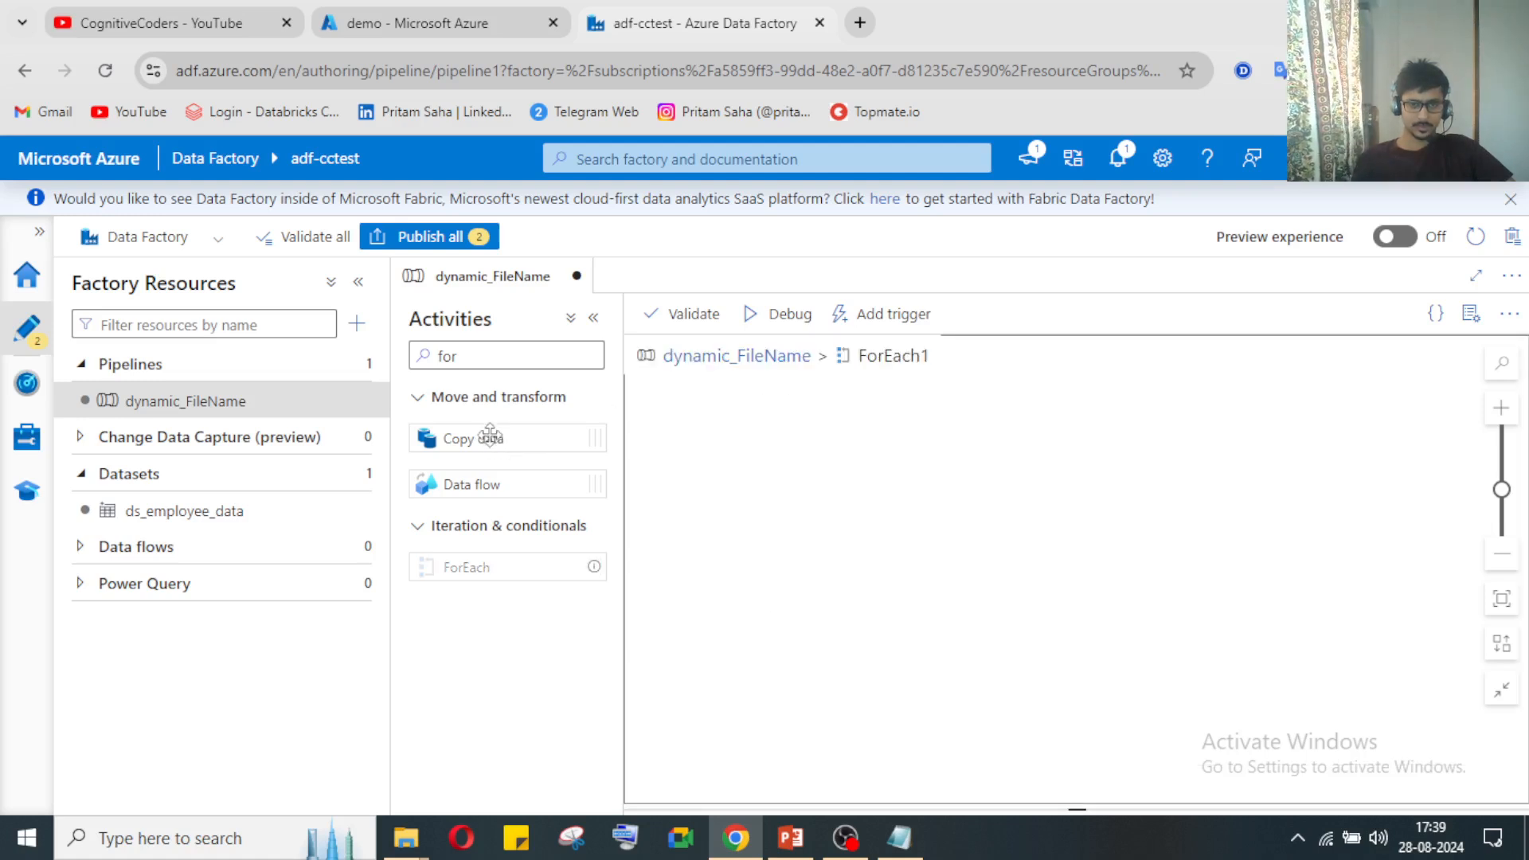
drag(496, 437, 1009, 570)
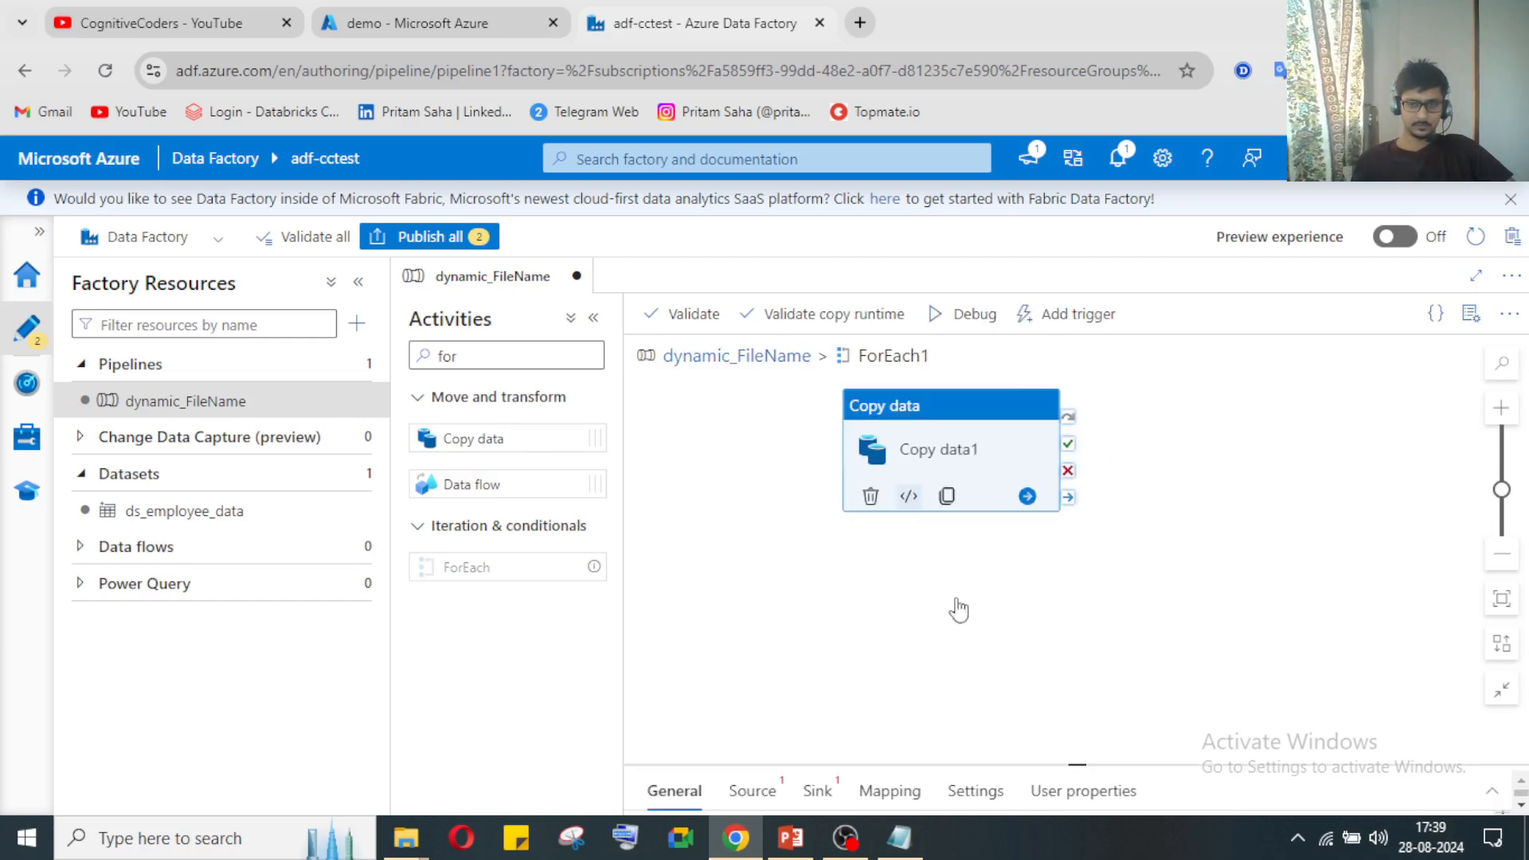
Step: Set the source dataset of the Copy data1 activity to ds_employee_data
click(1492, 791)
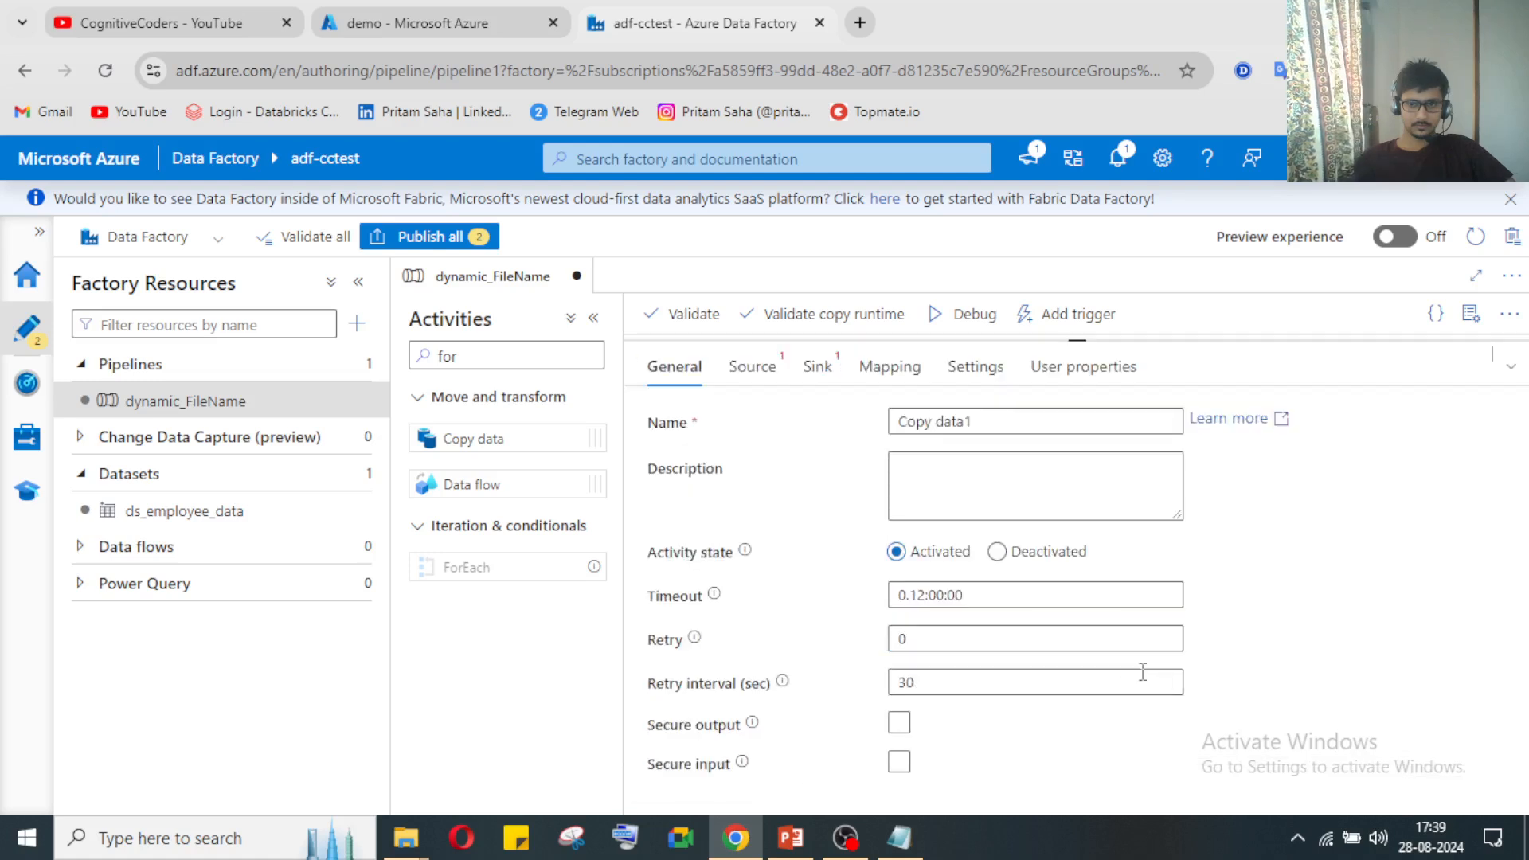
click(766, 372)
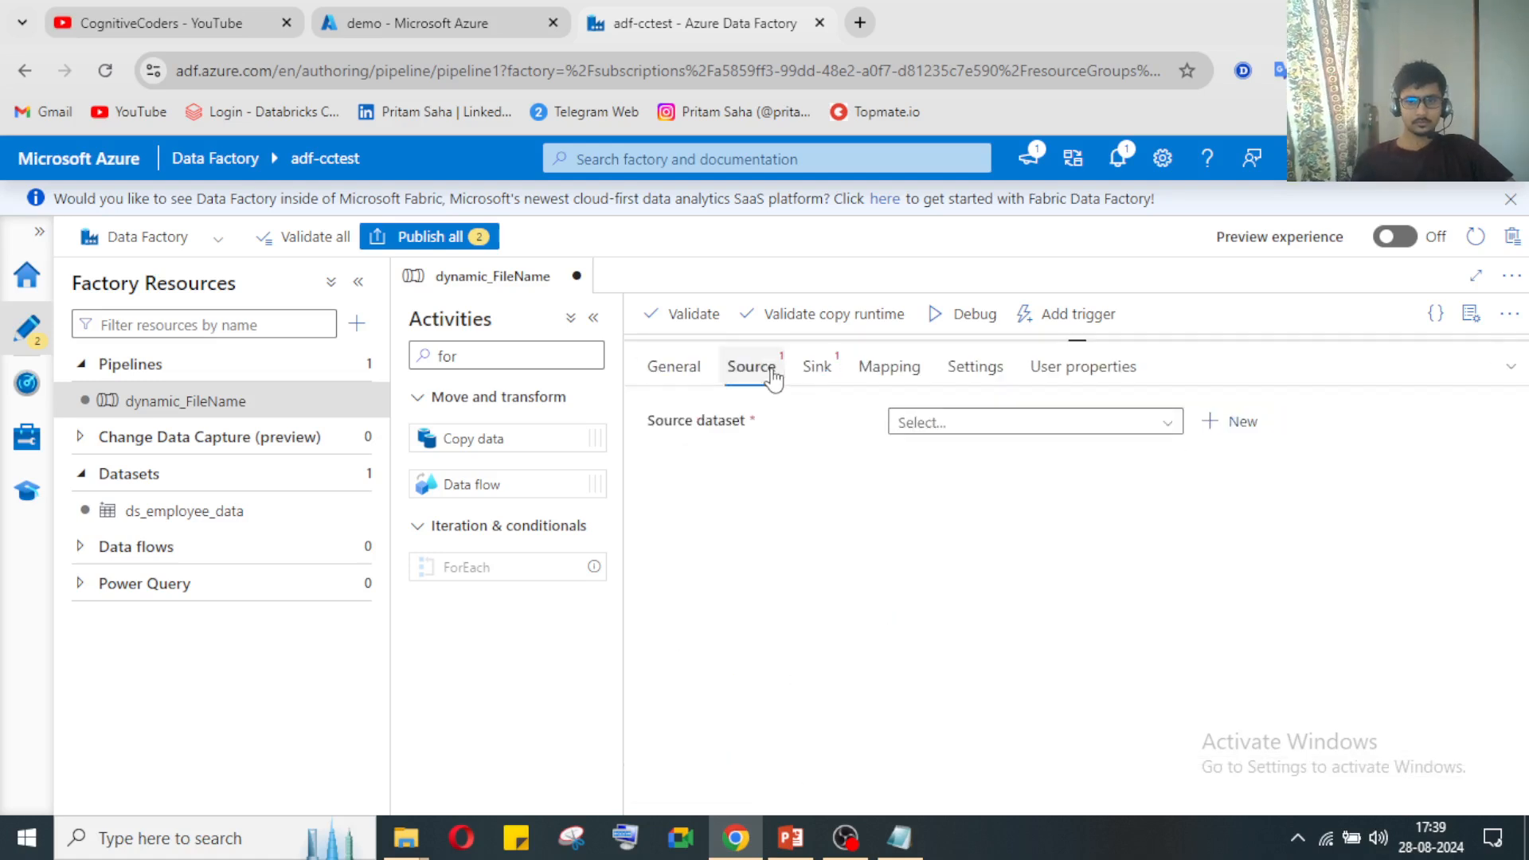
click(1166, 423)
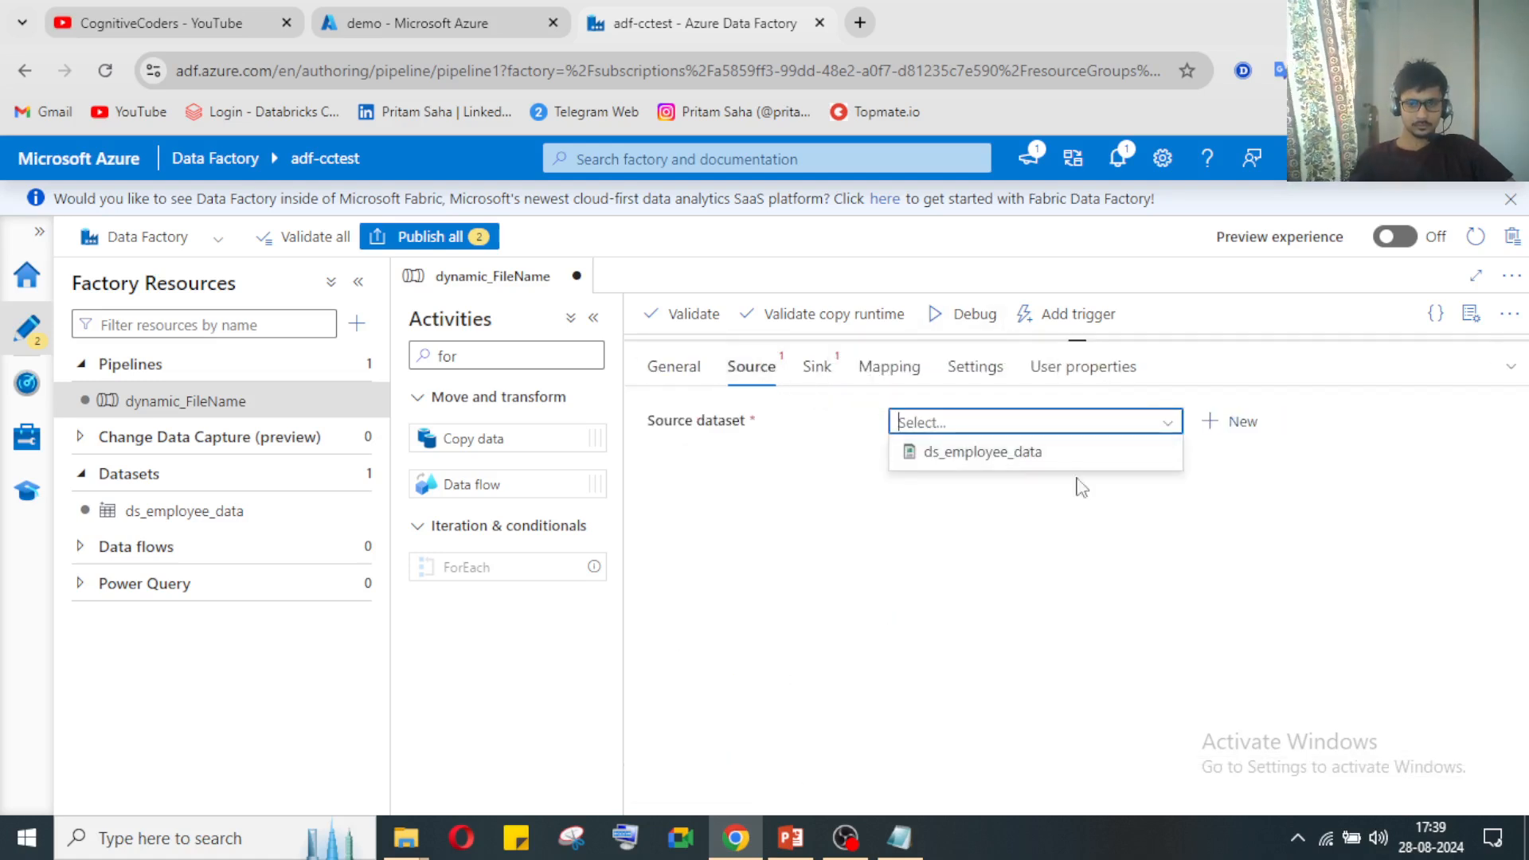
click(1077, 464)
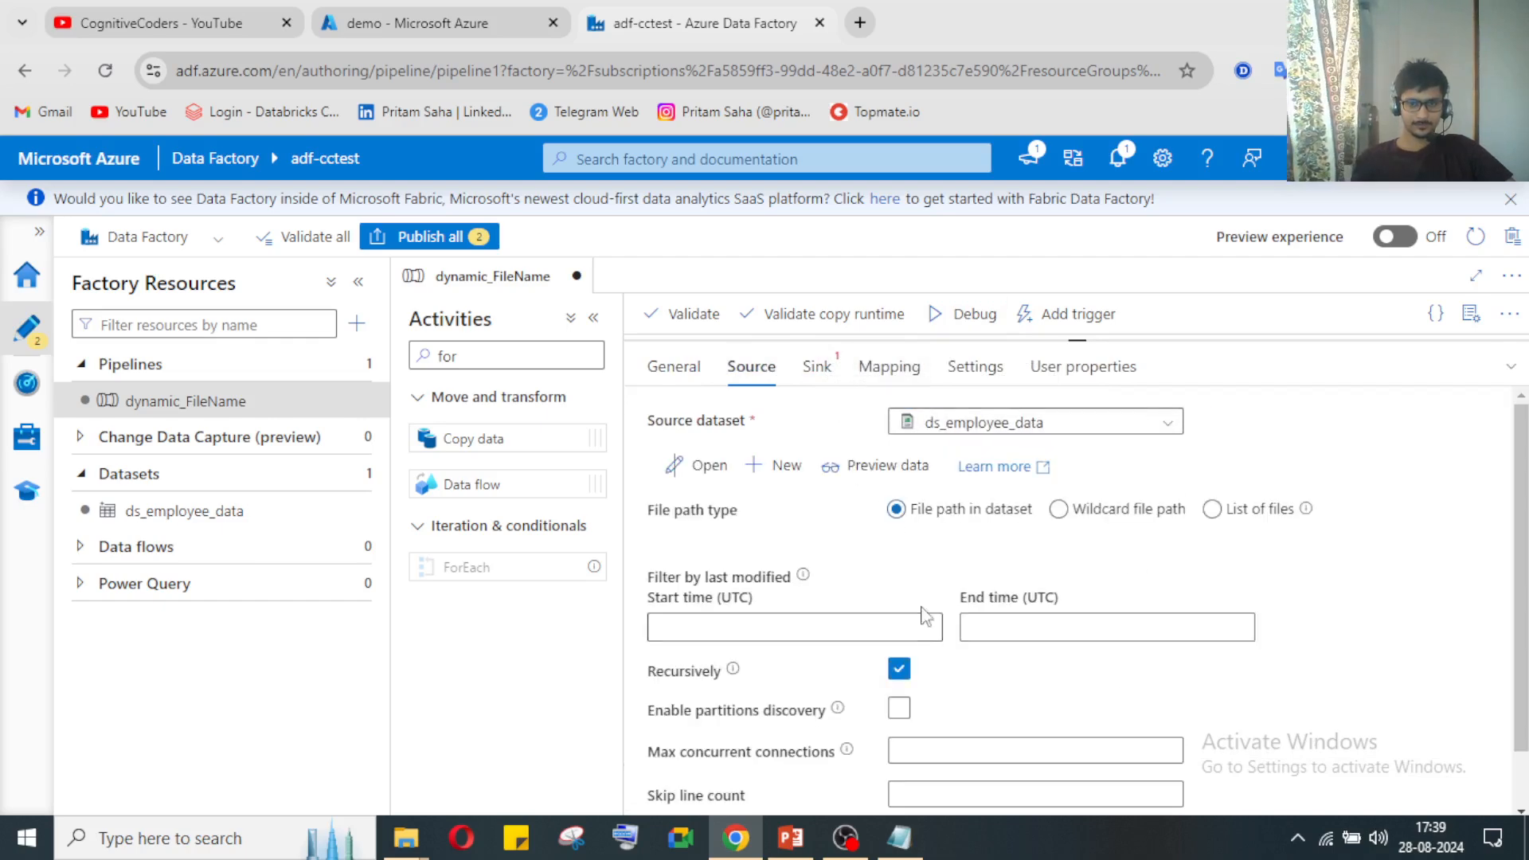
scroll(927, 584, down, 1)
scroll(926, 584, up, 1)
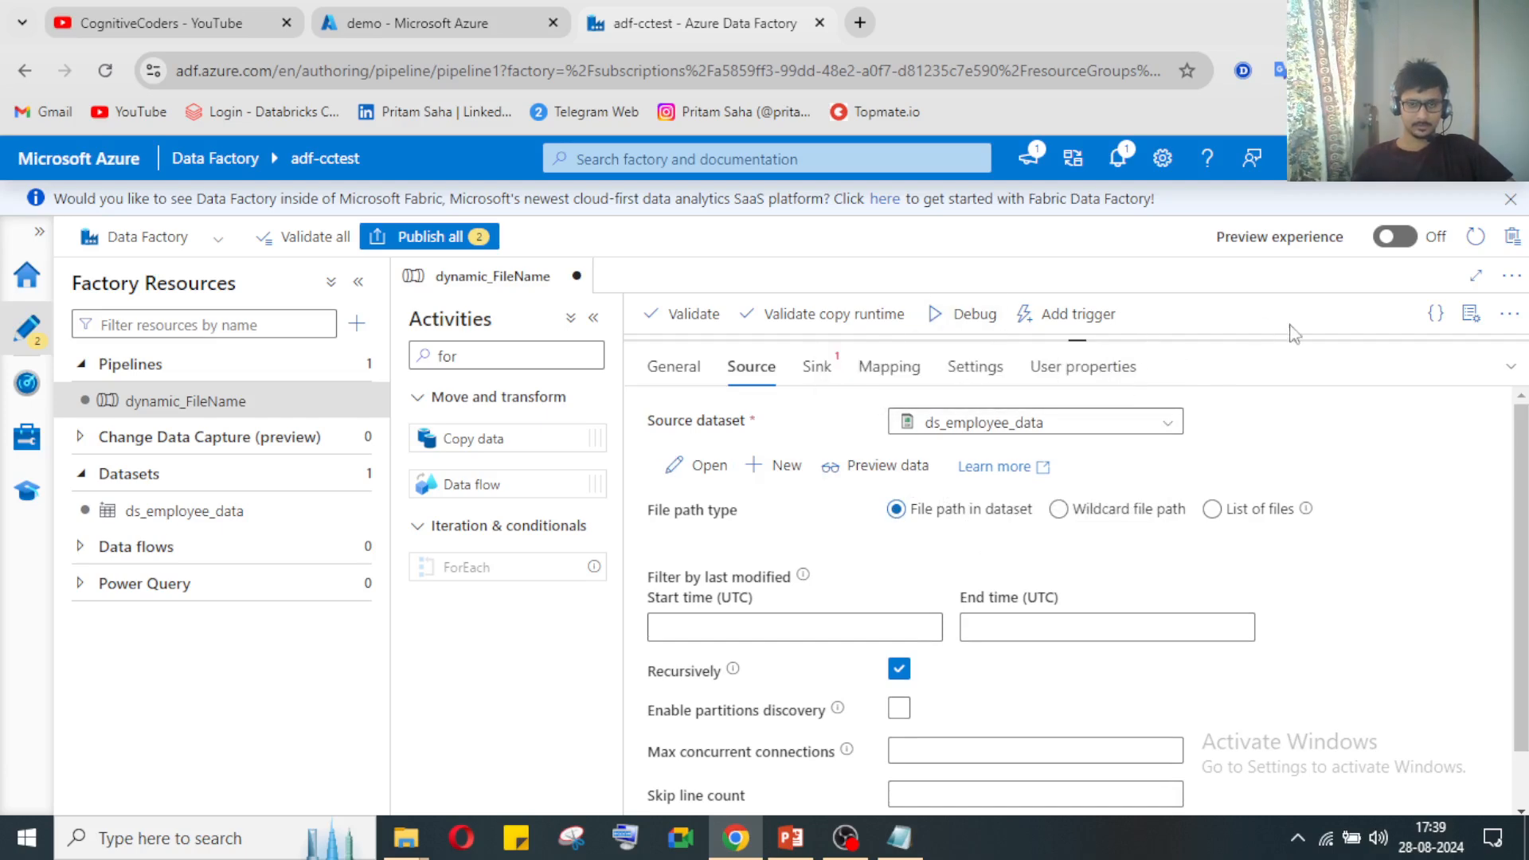
click(845, 838)
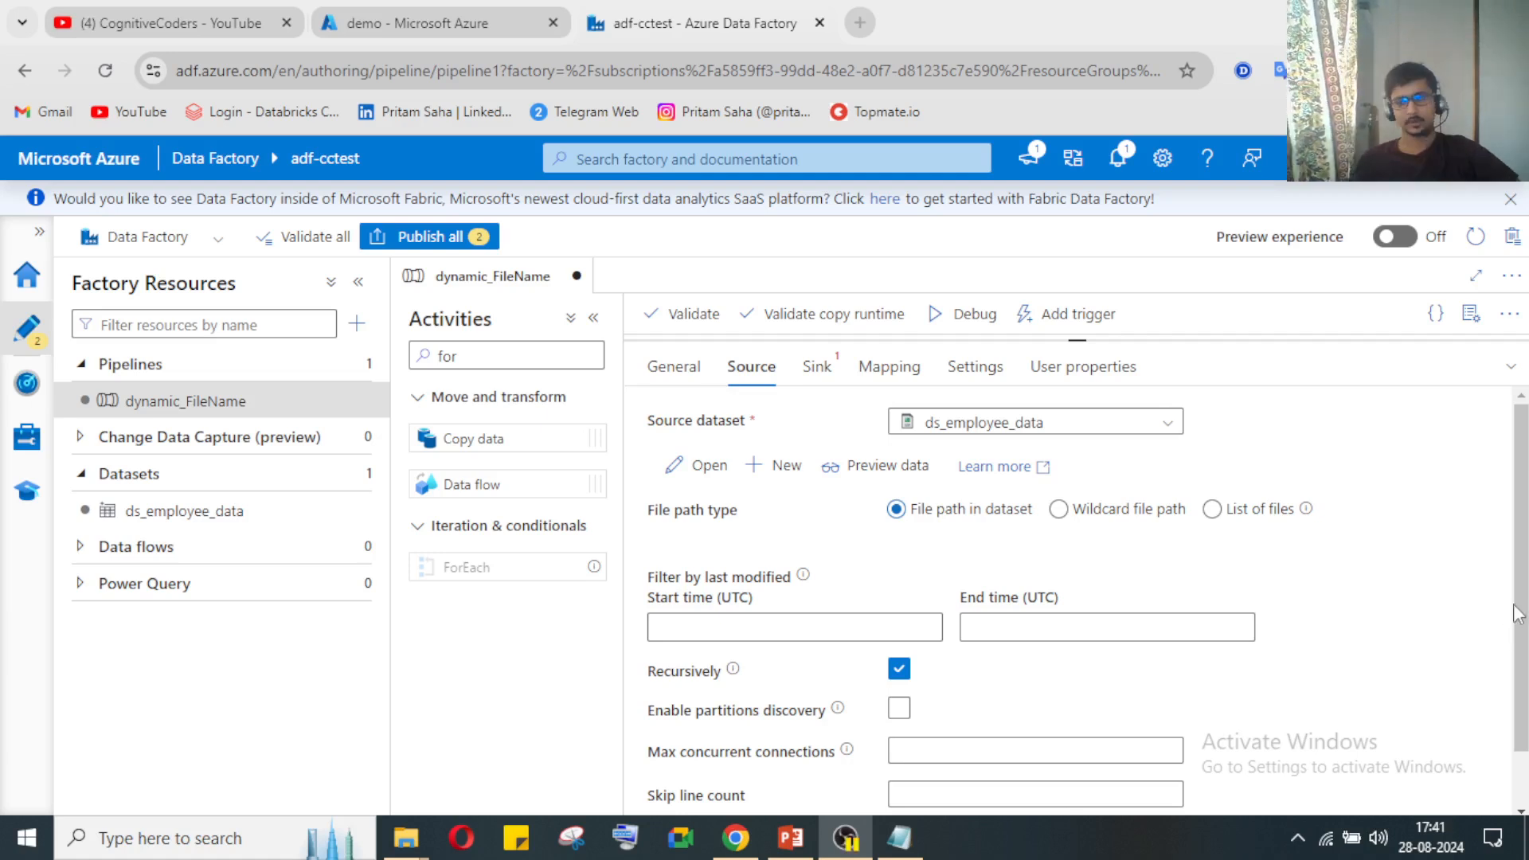
click(736, 837)
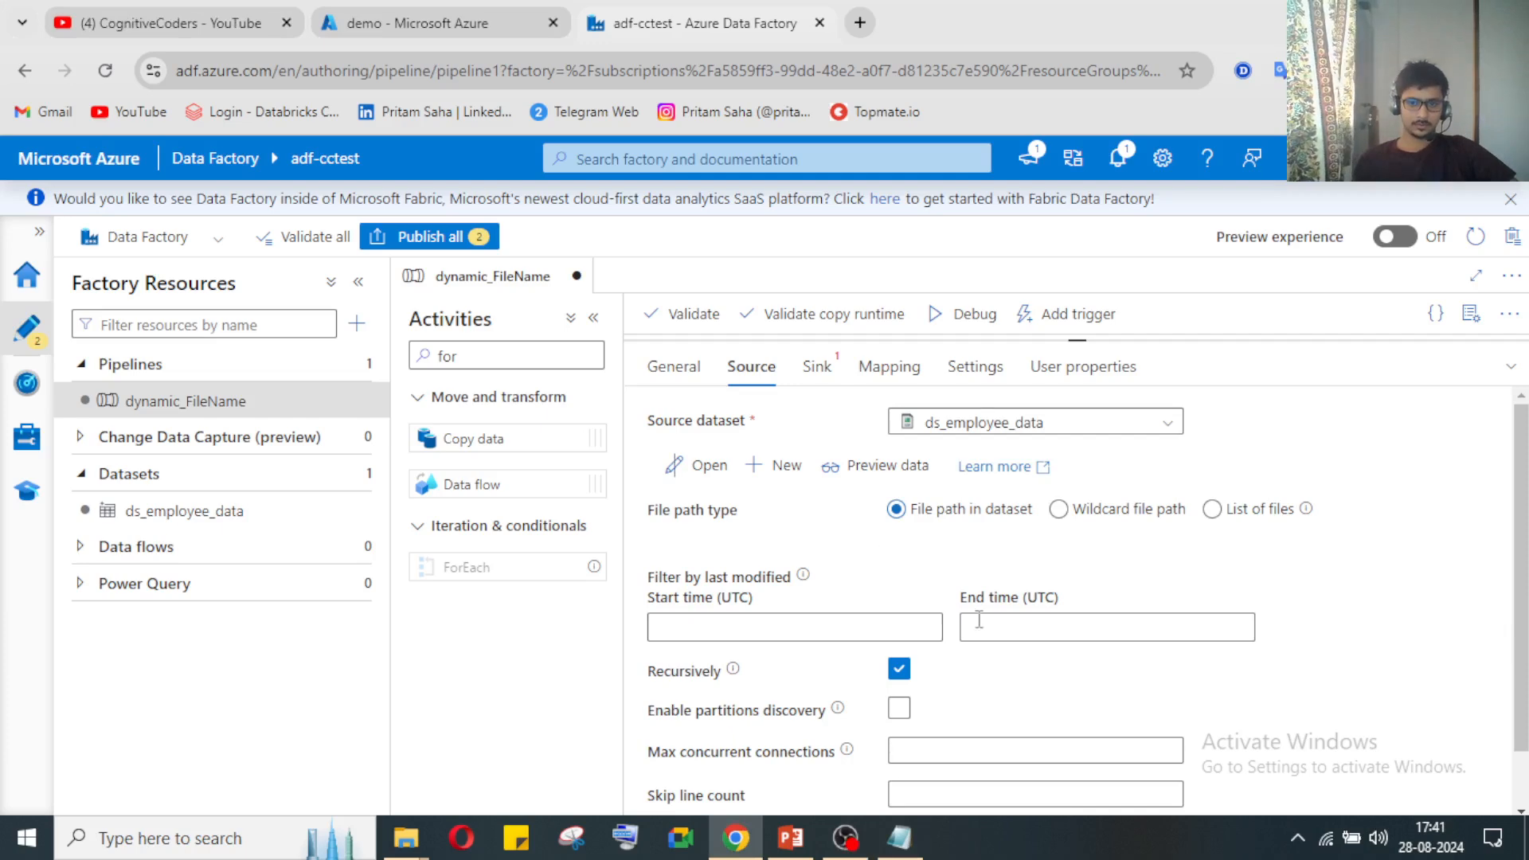
Step: Clear the source dataset selection of the Copy data1 activity
click(818, 374)
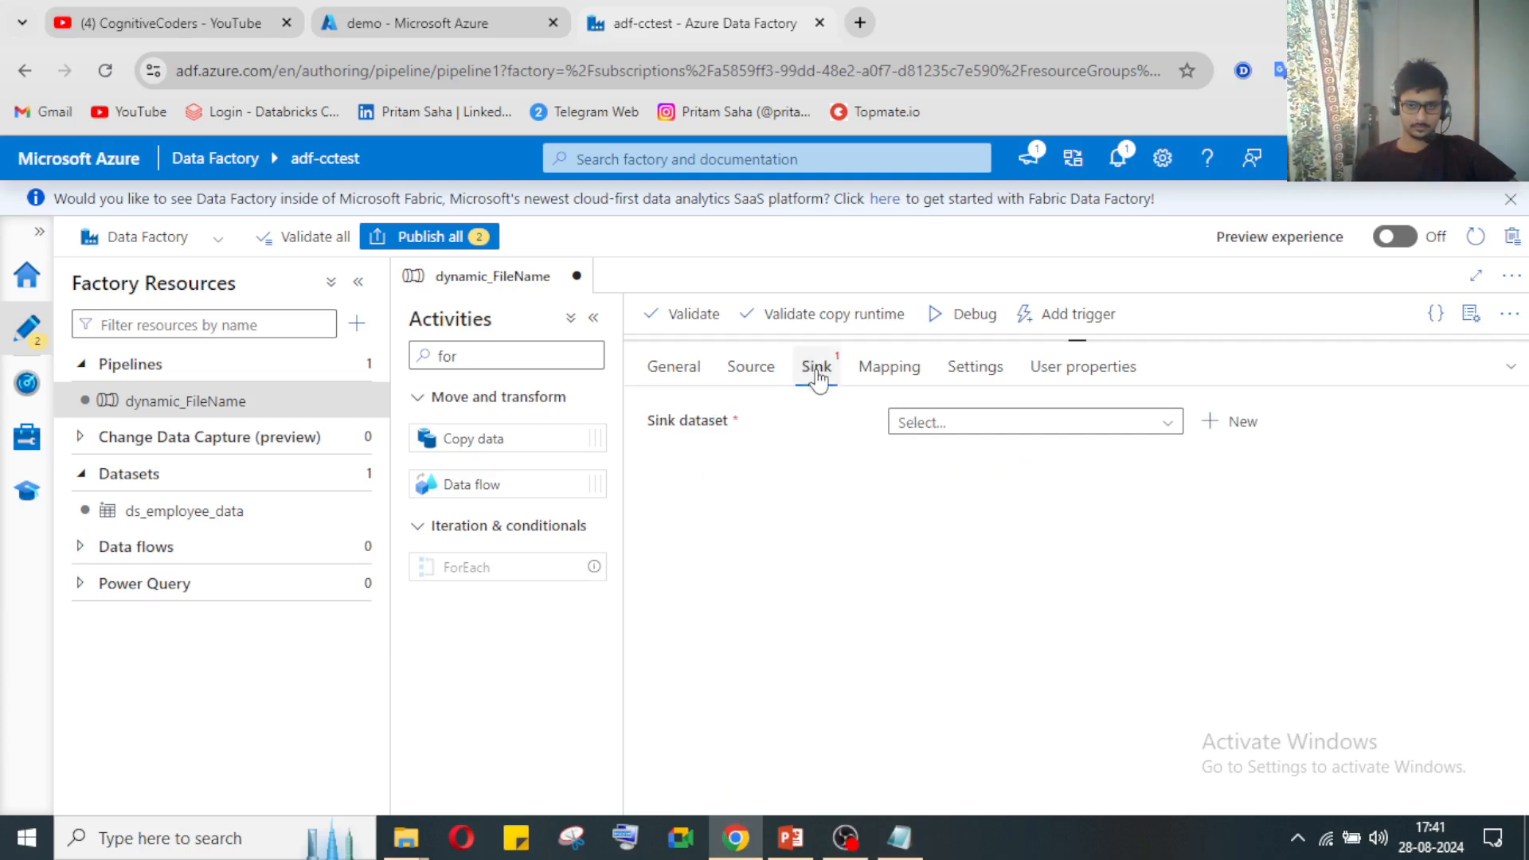
click(753, 368)
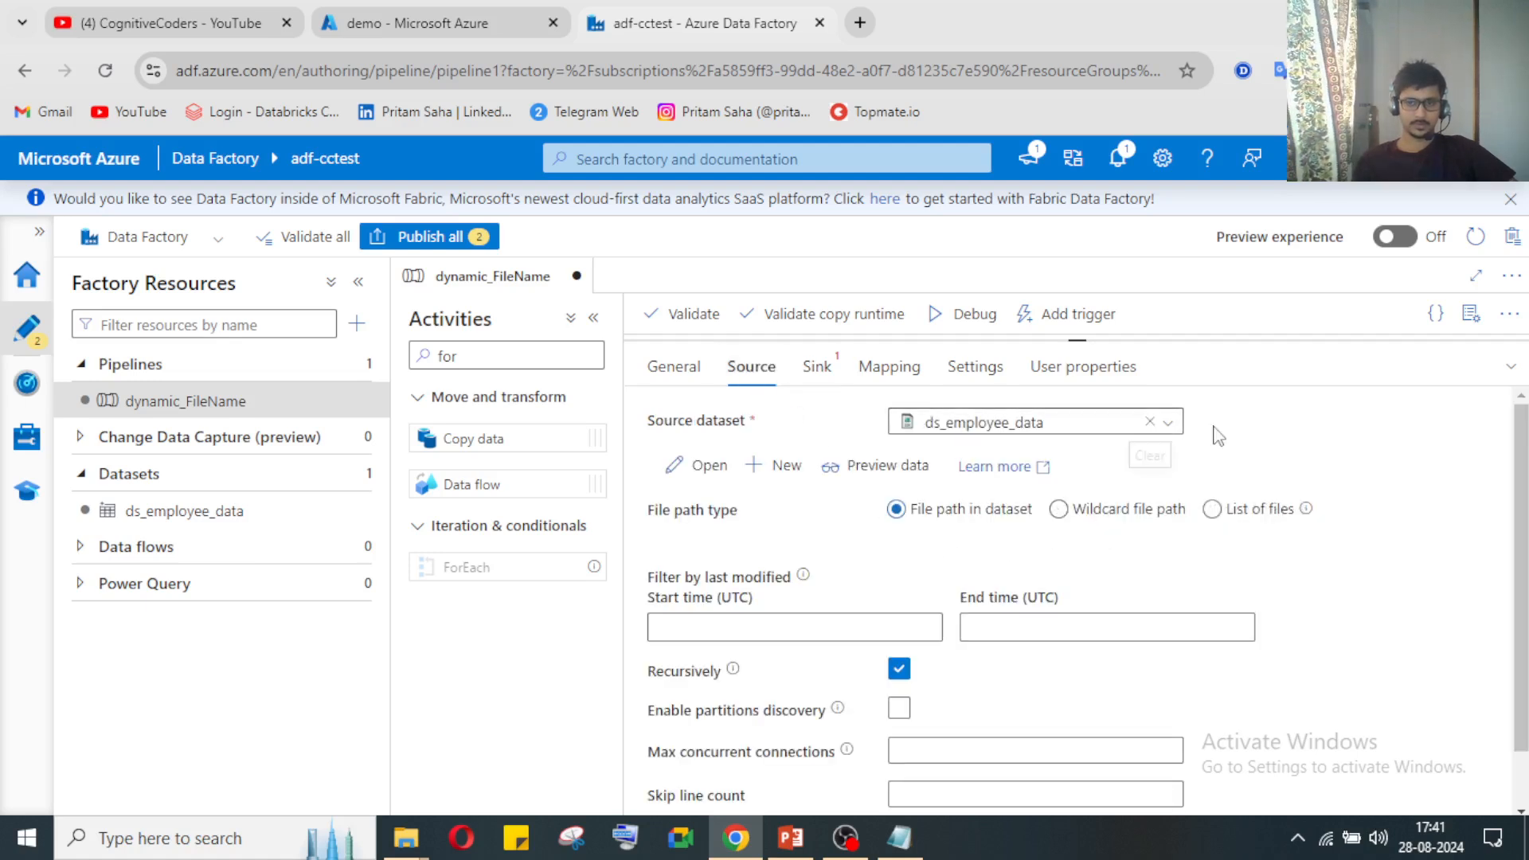
click(1151, 422)
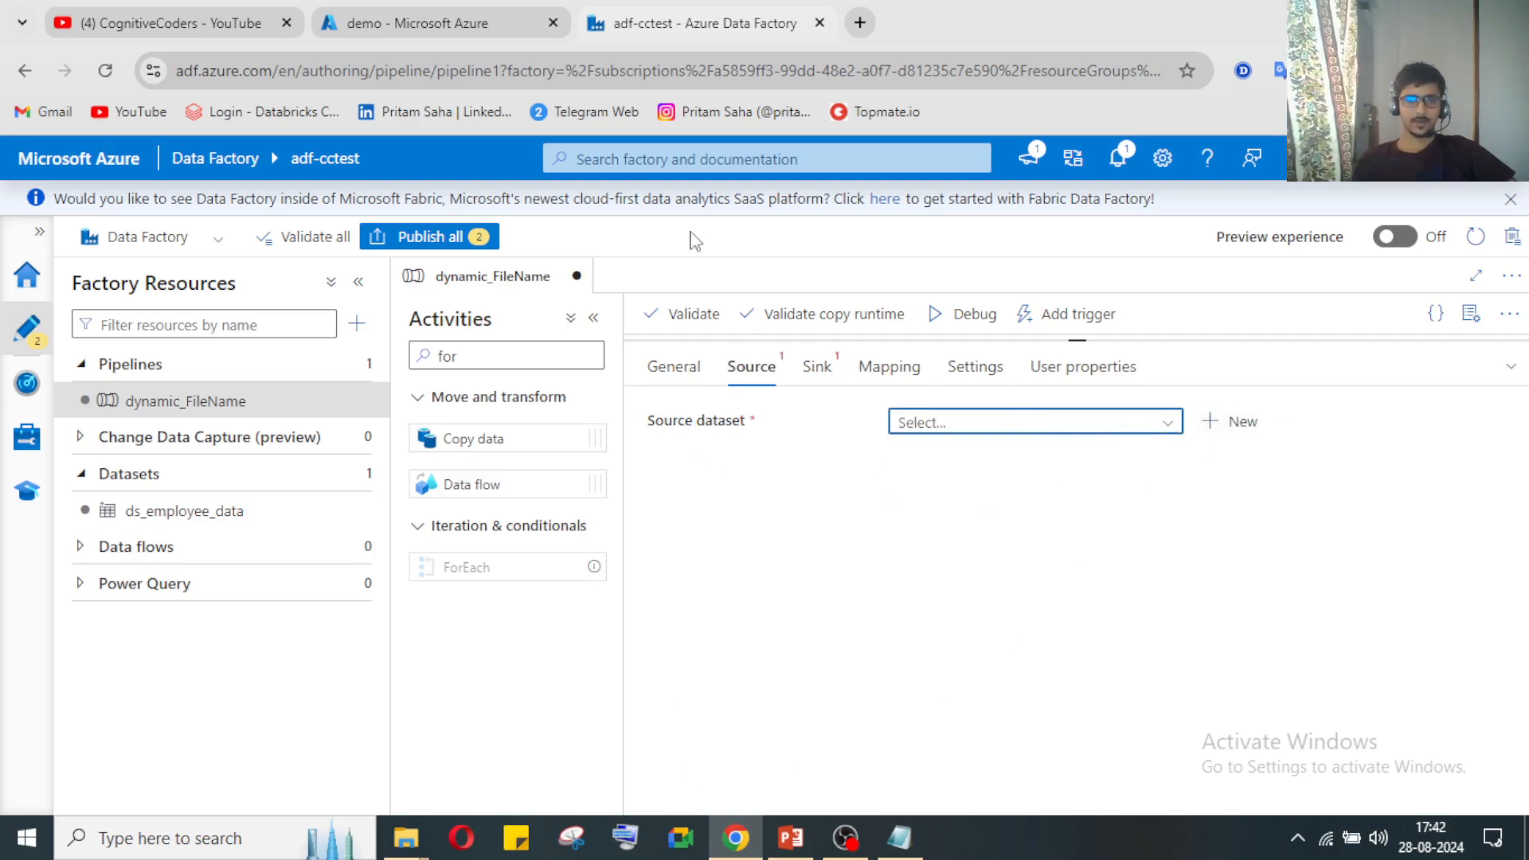
Step: Switch to the Azure portal and check the employee CSV files in the demo container's source folder
click(462, 8)
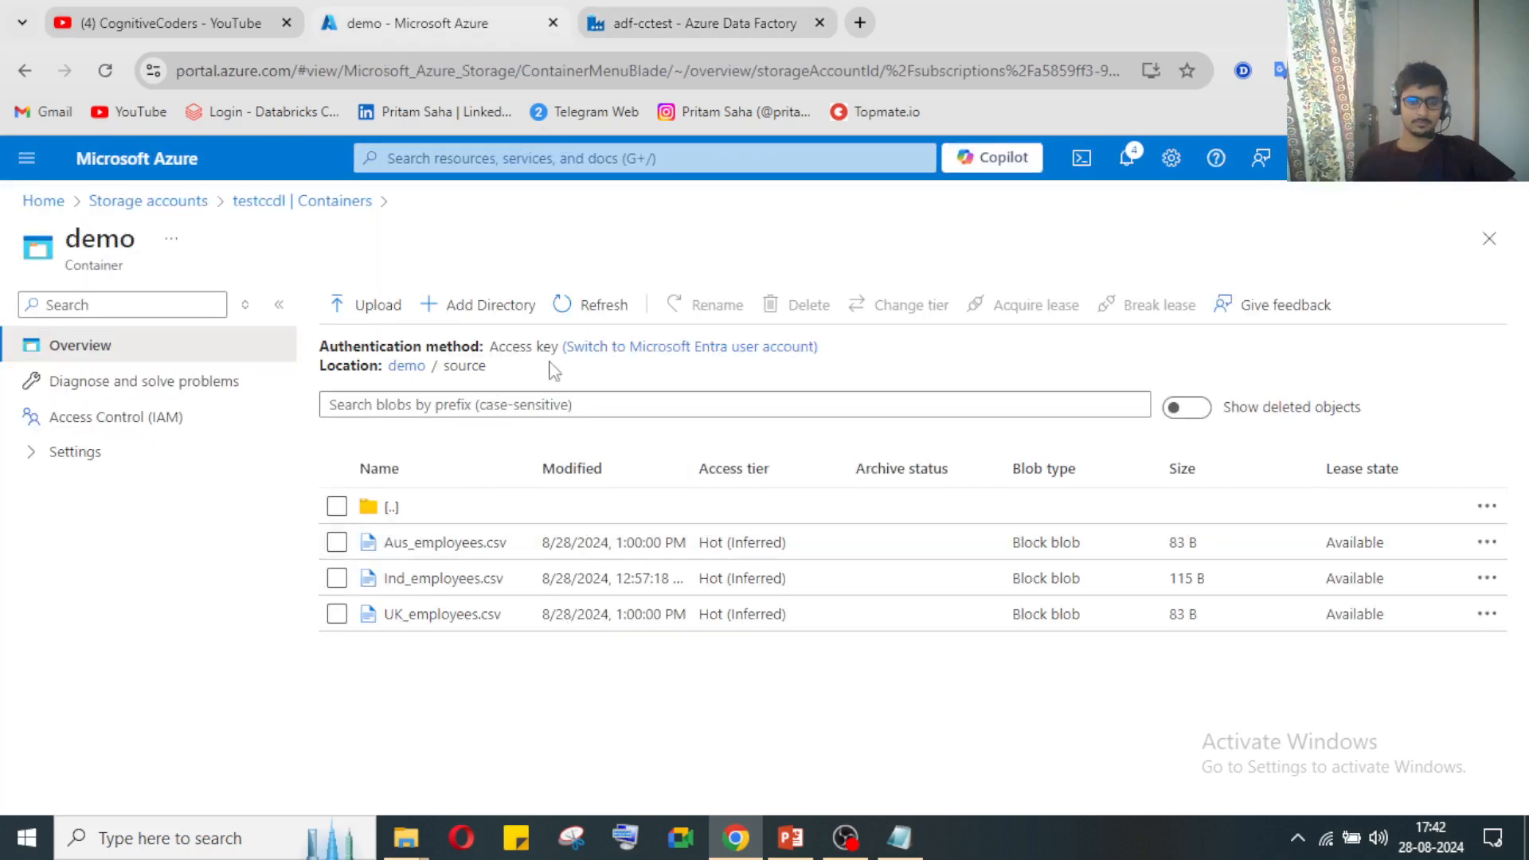
click(773, 11)
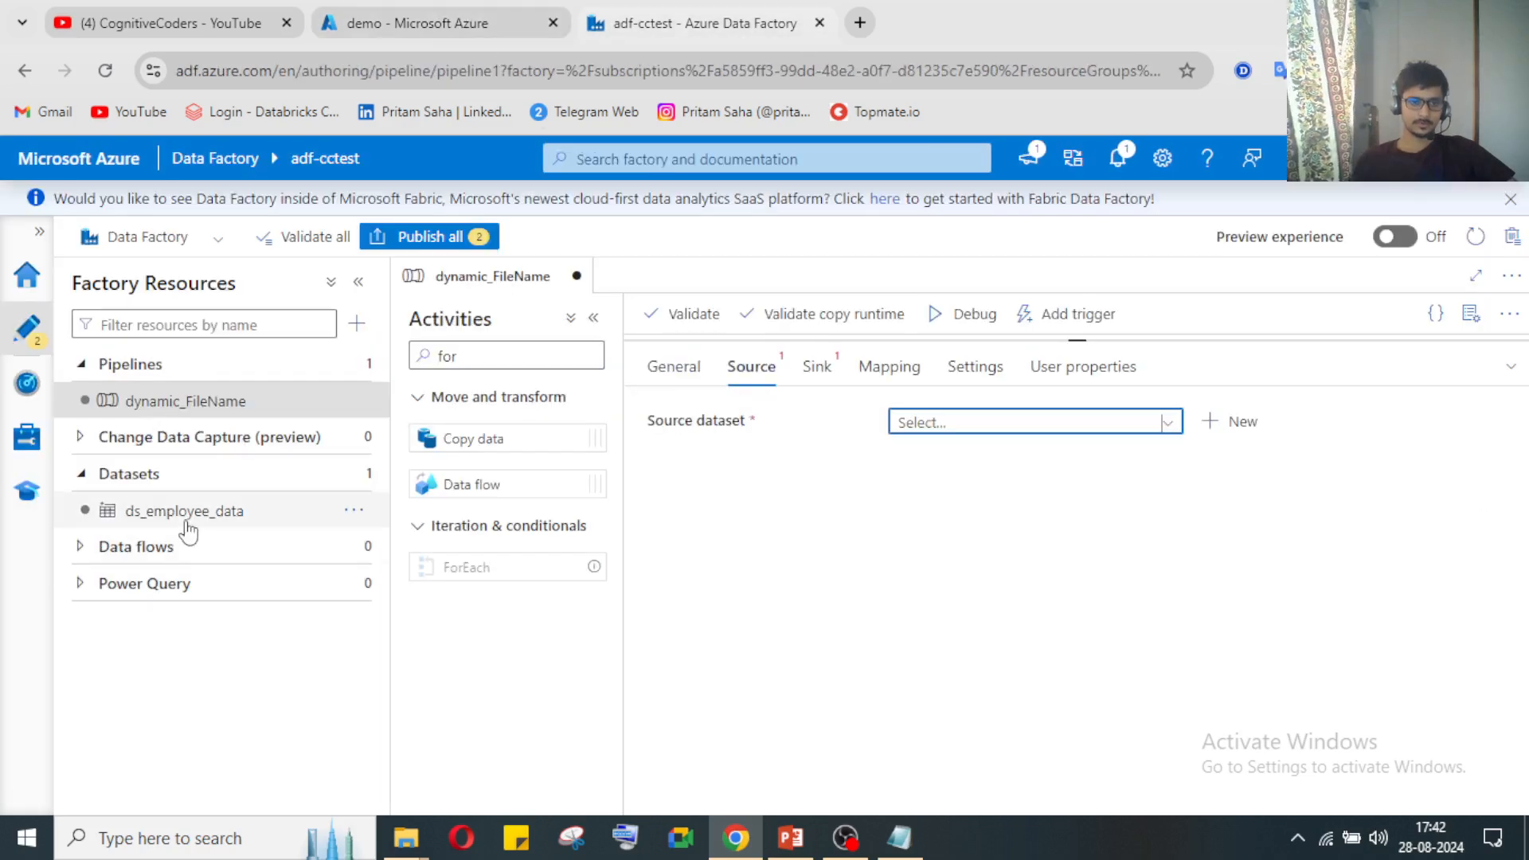
click(411, 12)
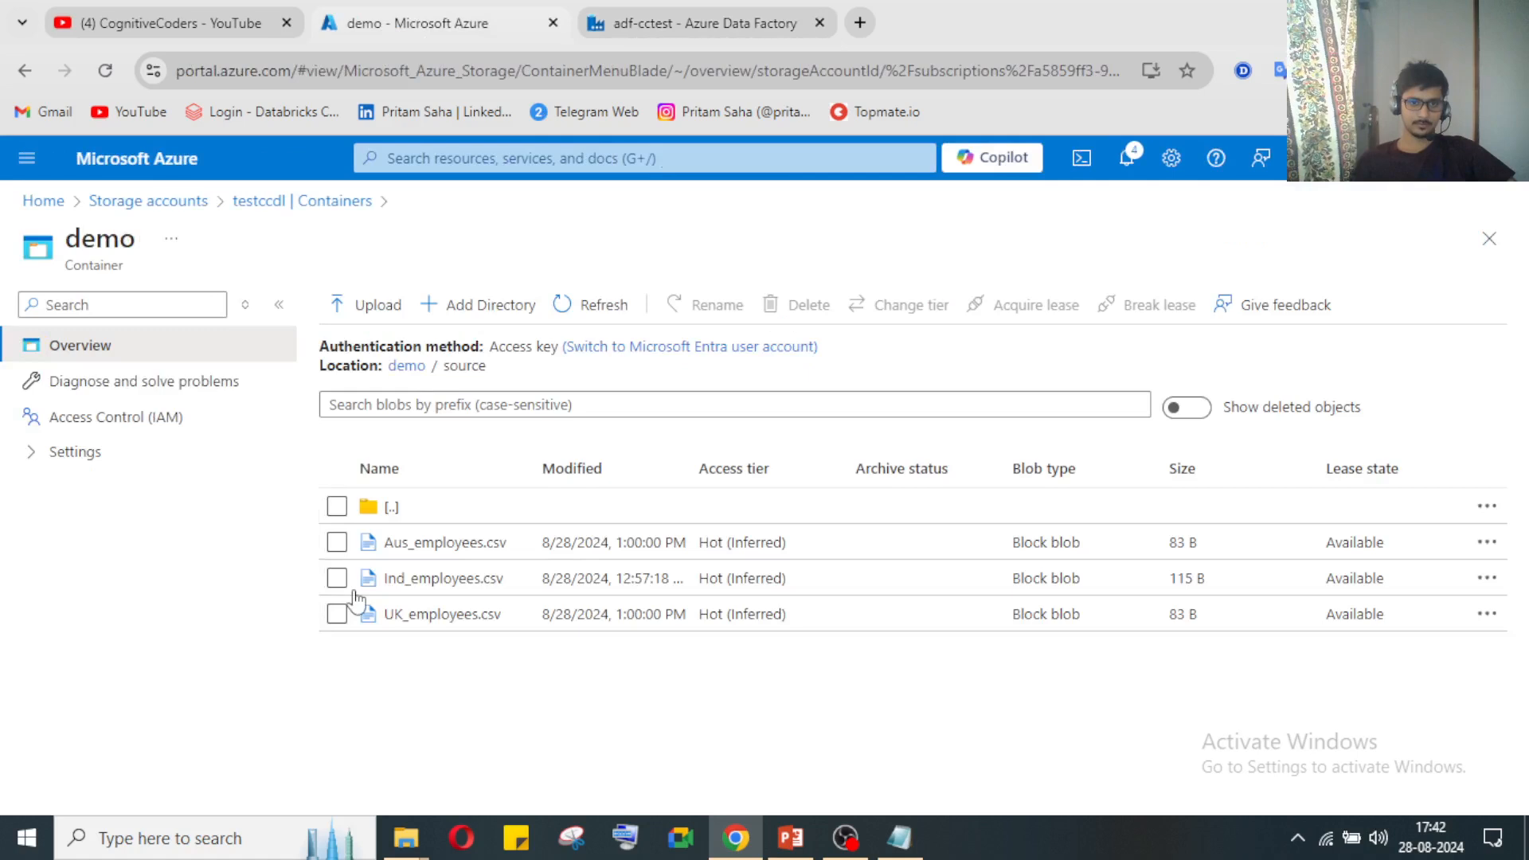
drag(487, 368, 464, 368)
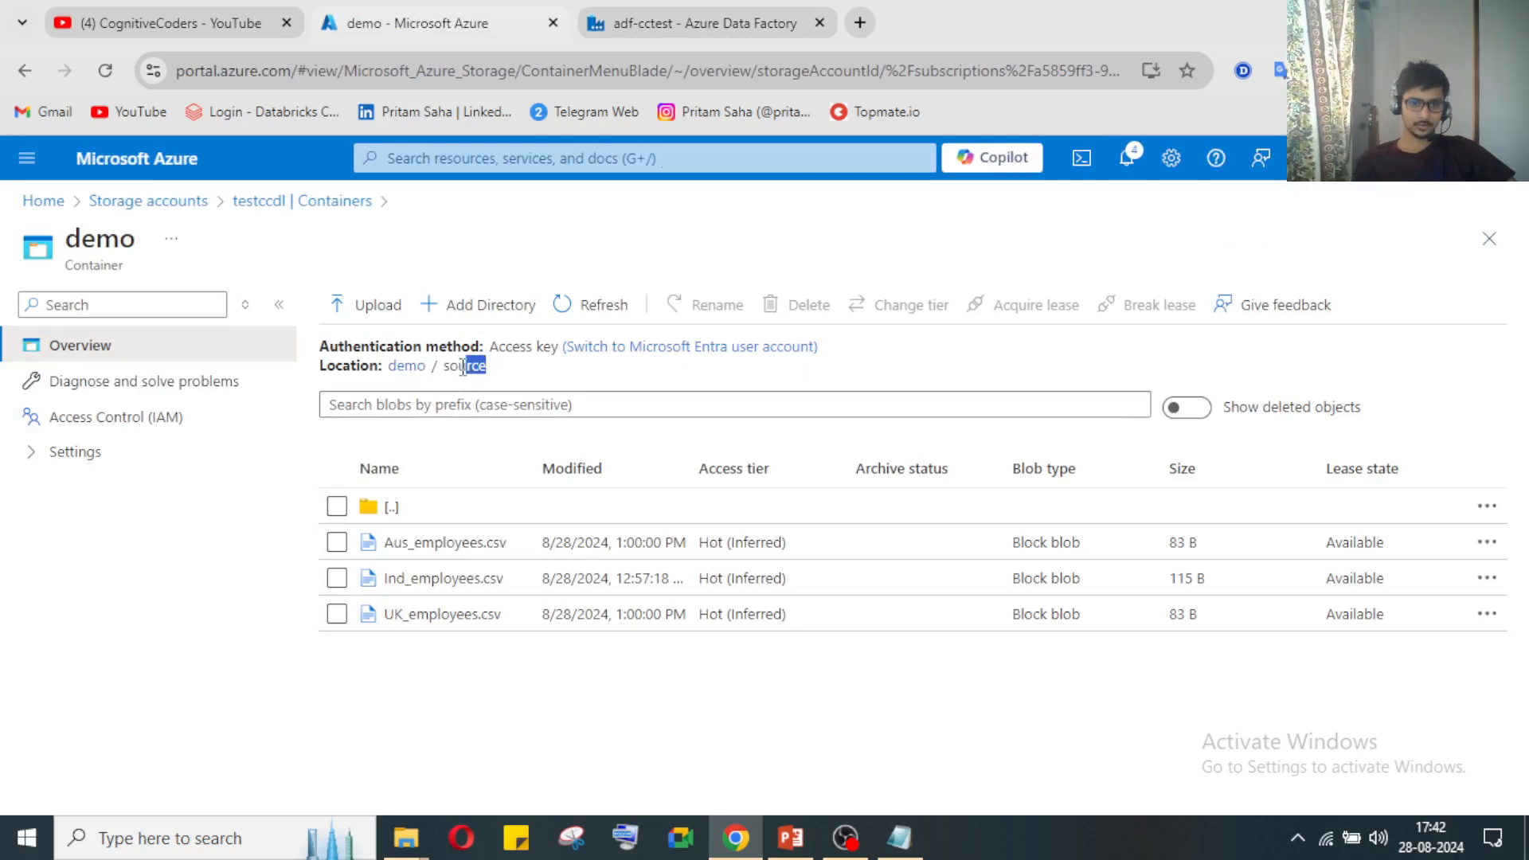
click(543, 377)
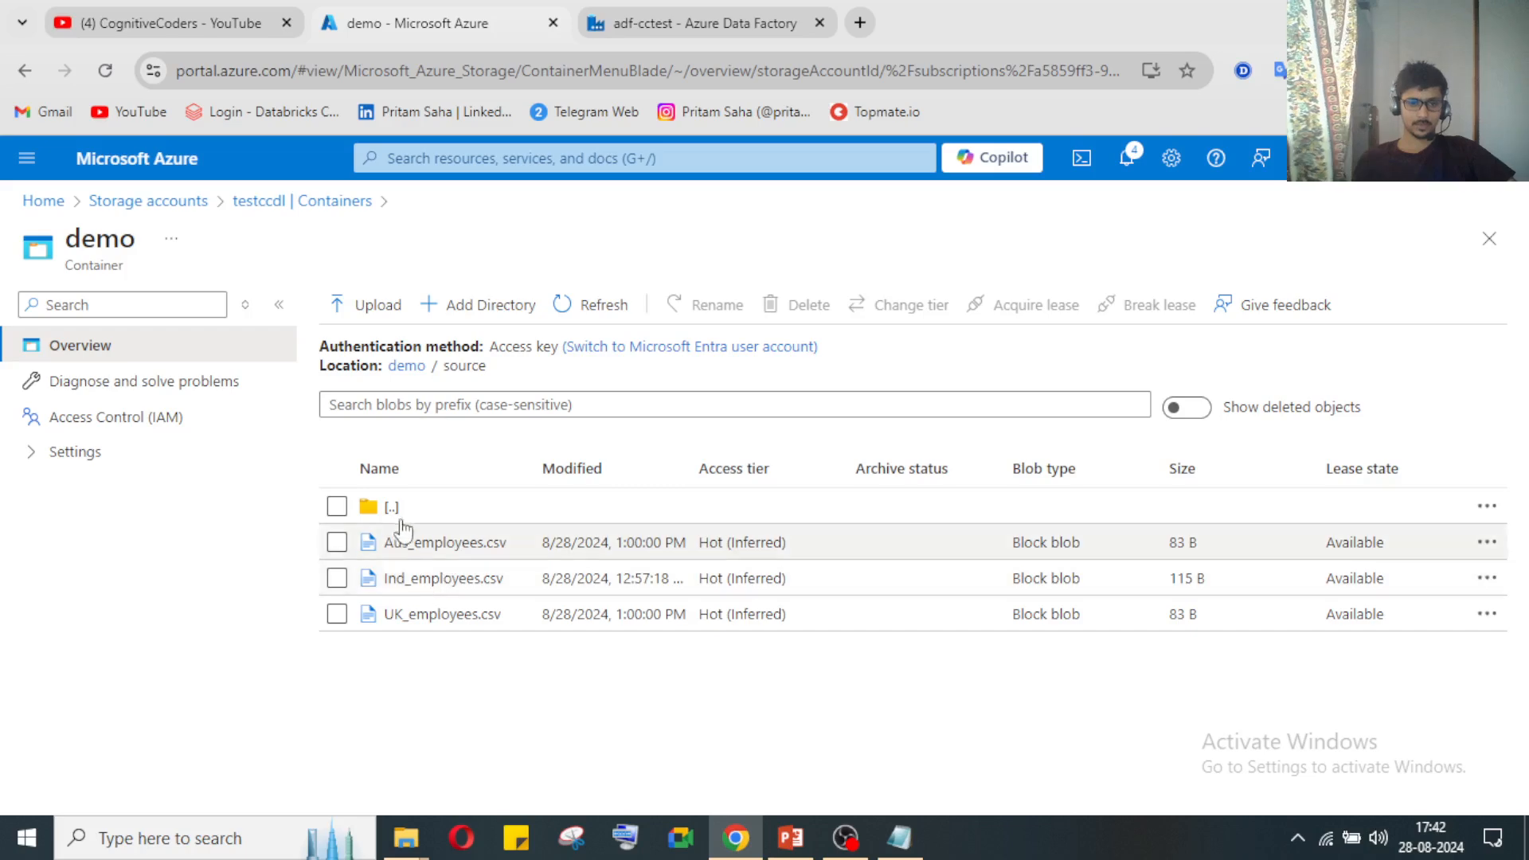
Step: Back in Azure Data Factory, start a new source dataset for Copy data1 on Azure Data Lake Storage Gen2 with the DelimitedText format
click(715, 11)
click(1165, 425)
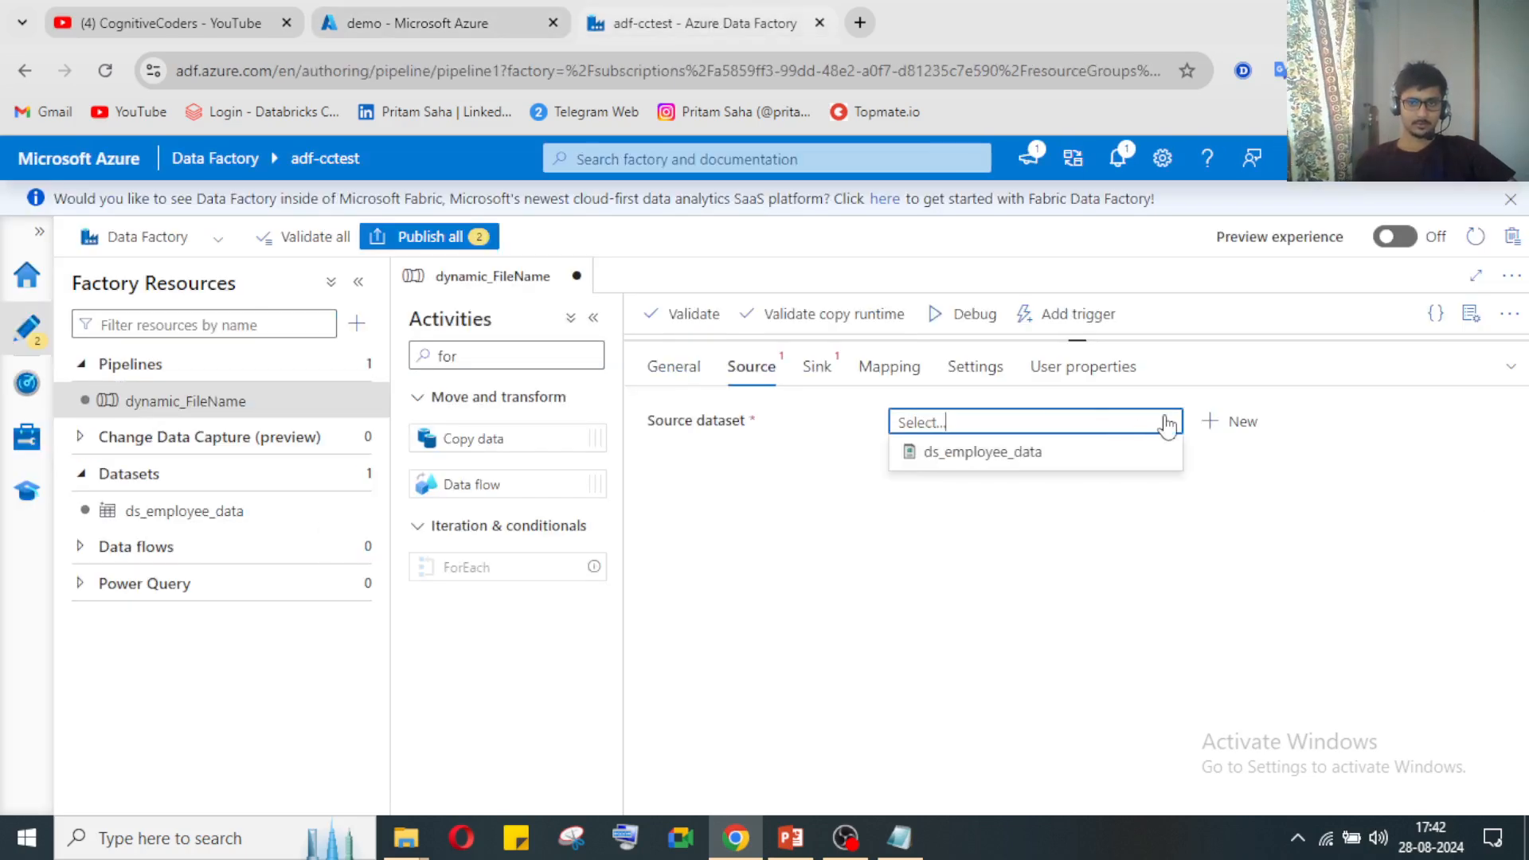
click(1214, 421)
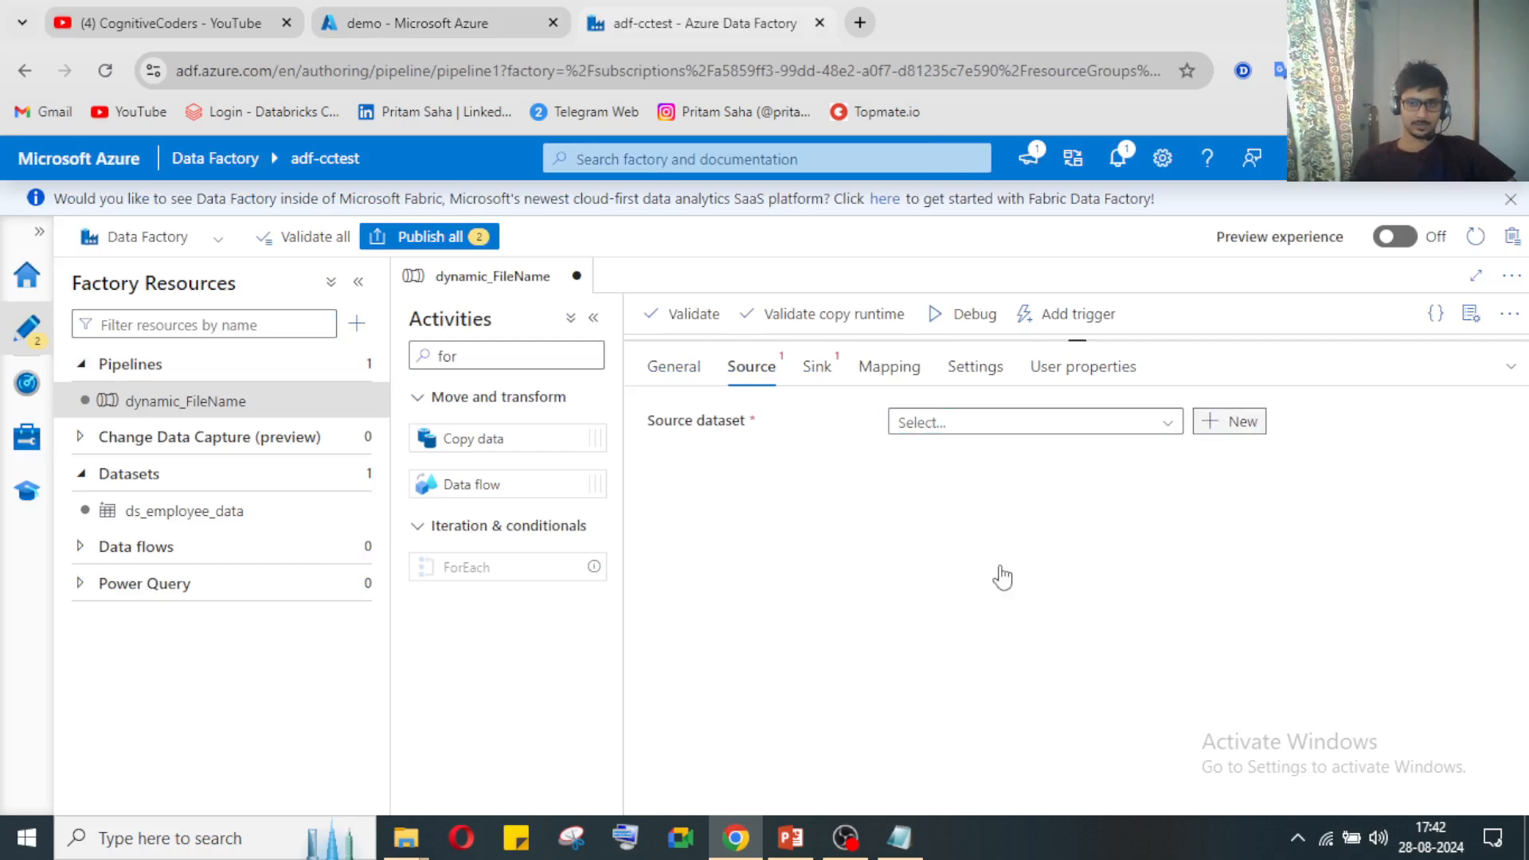
click(1265, 423)
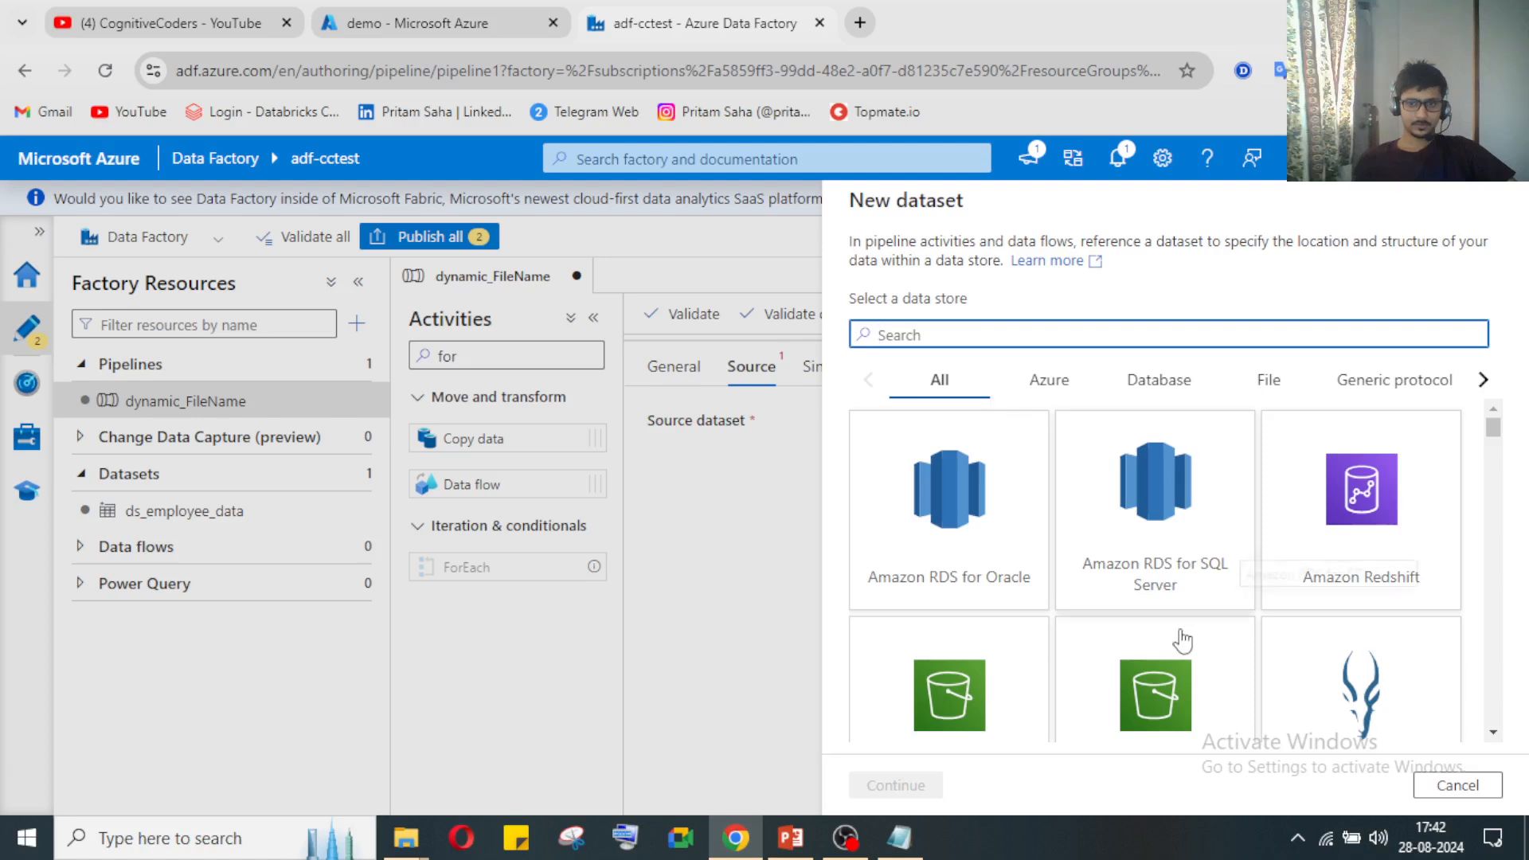
scroll(1131, 629, down, 5)
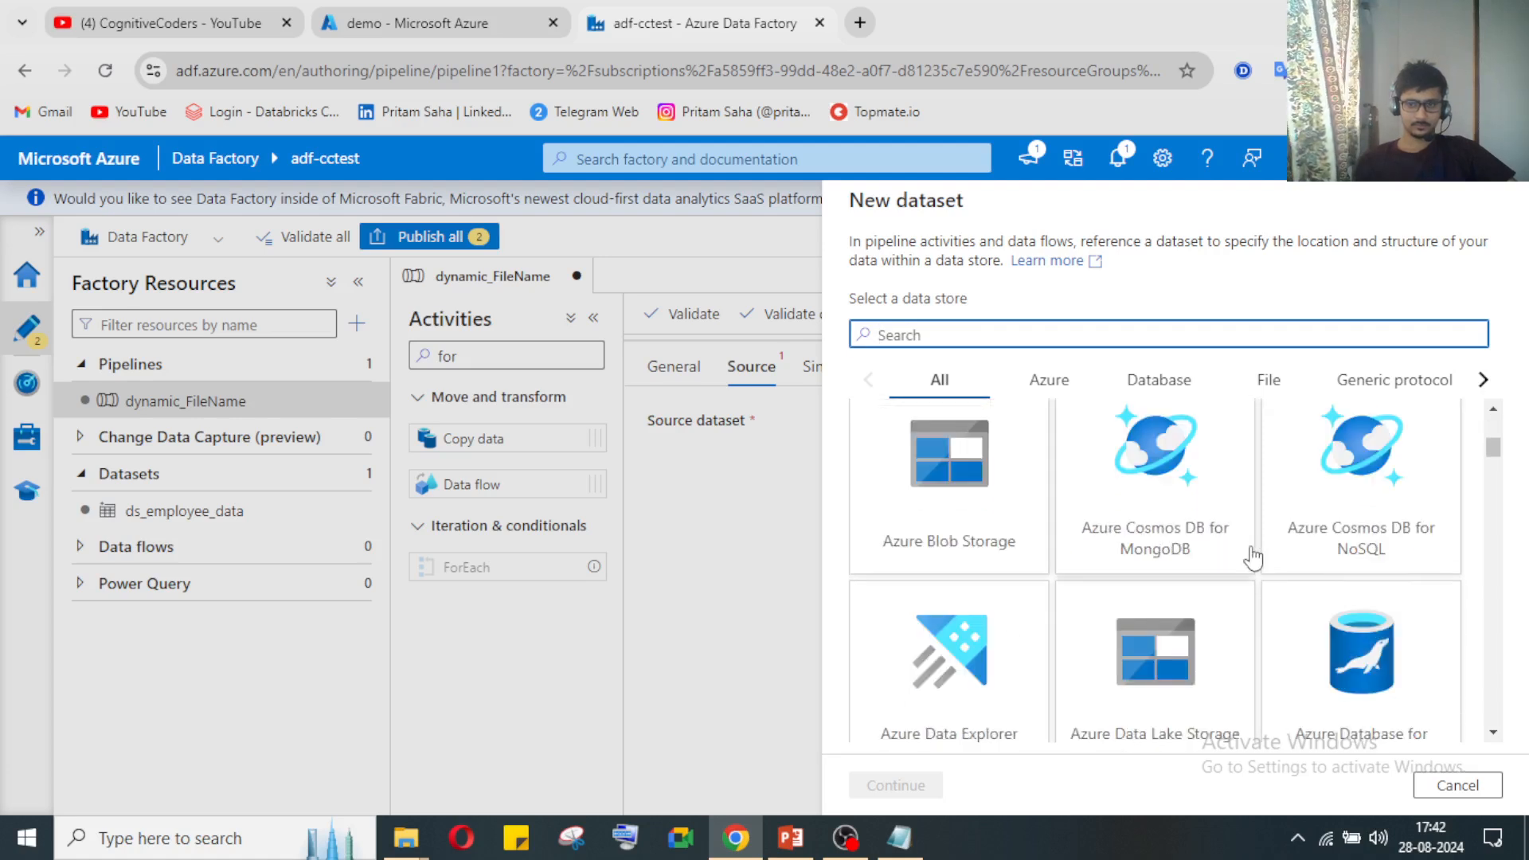
scroll(1167, 649, down, 1)
click(1155, 567)
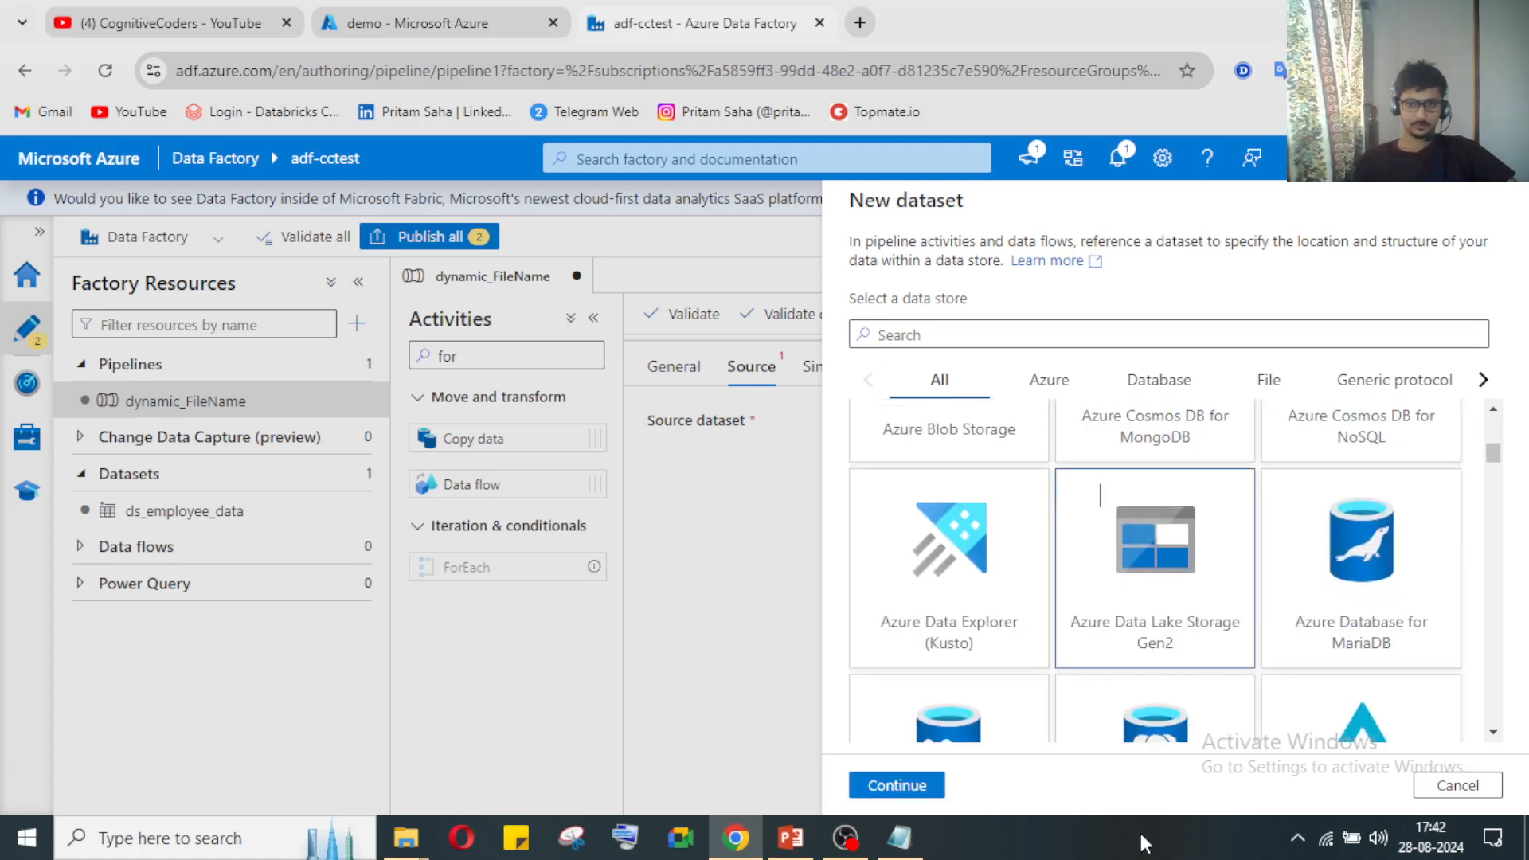
click(881, 785)
click(1352, 415)
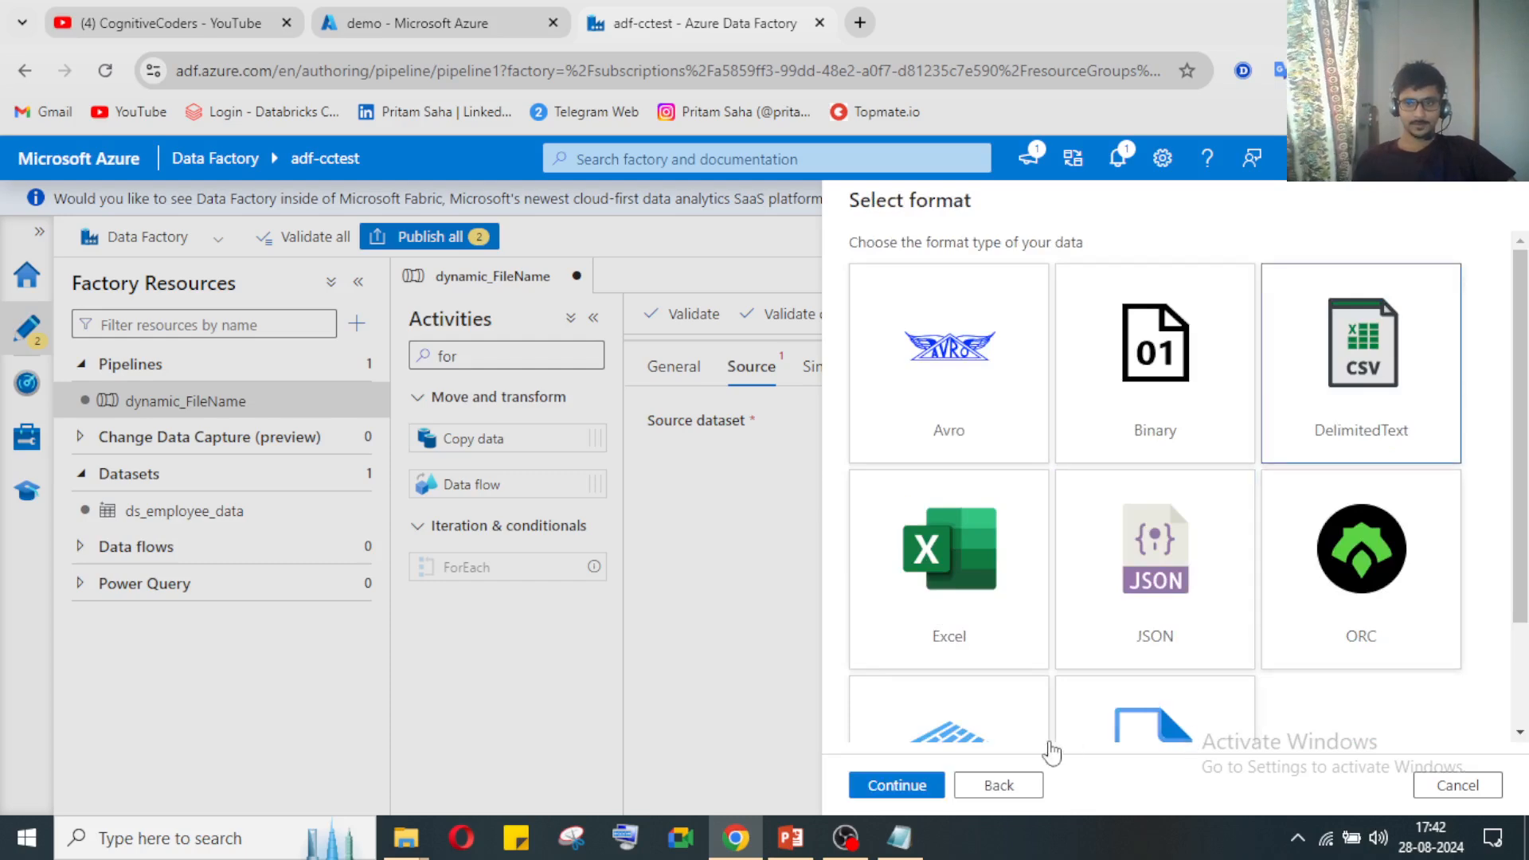
click(916, 790)
Step: Name the new dataset ds_employee_data_dynamic and set its linked service to AzureDataLakeStorage1
click(1045, 271)
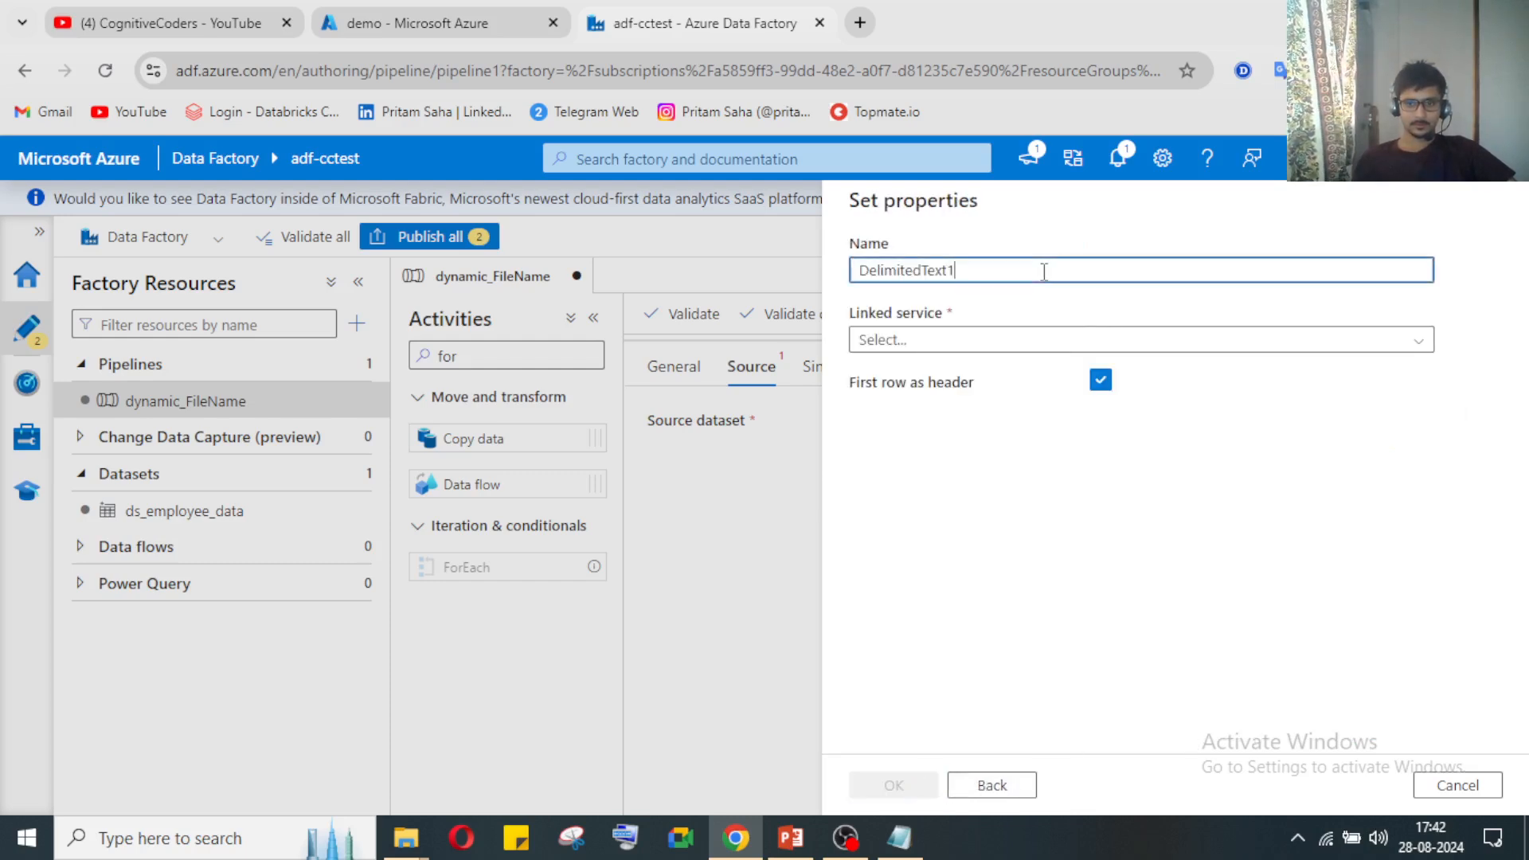
double_click(1045, 271)
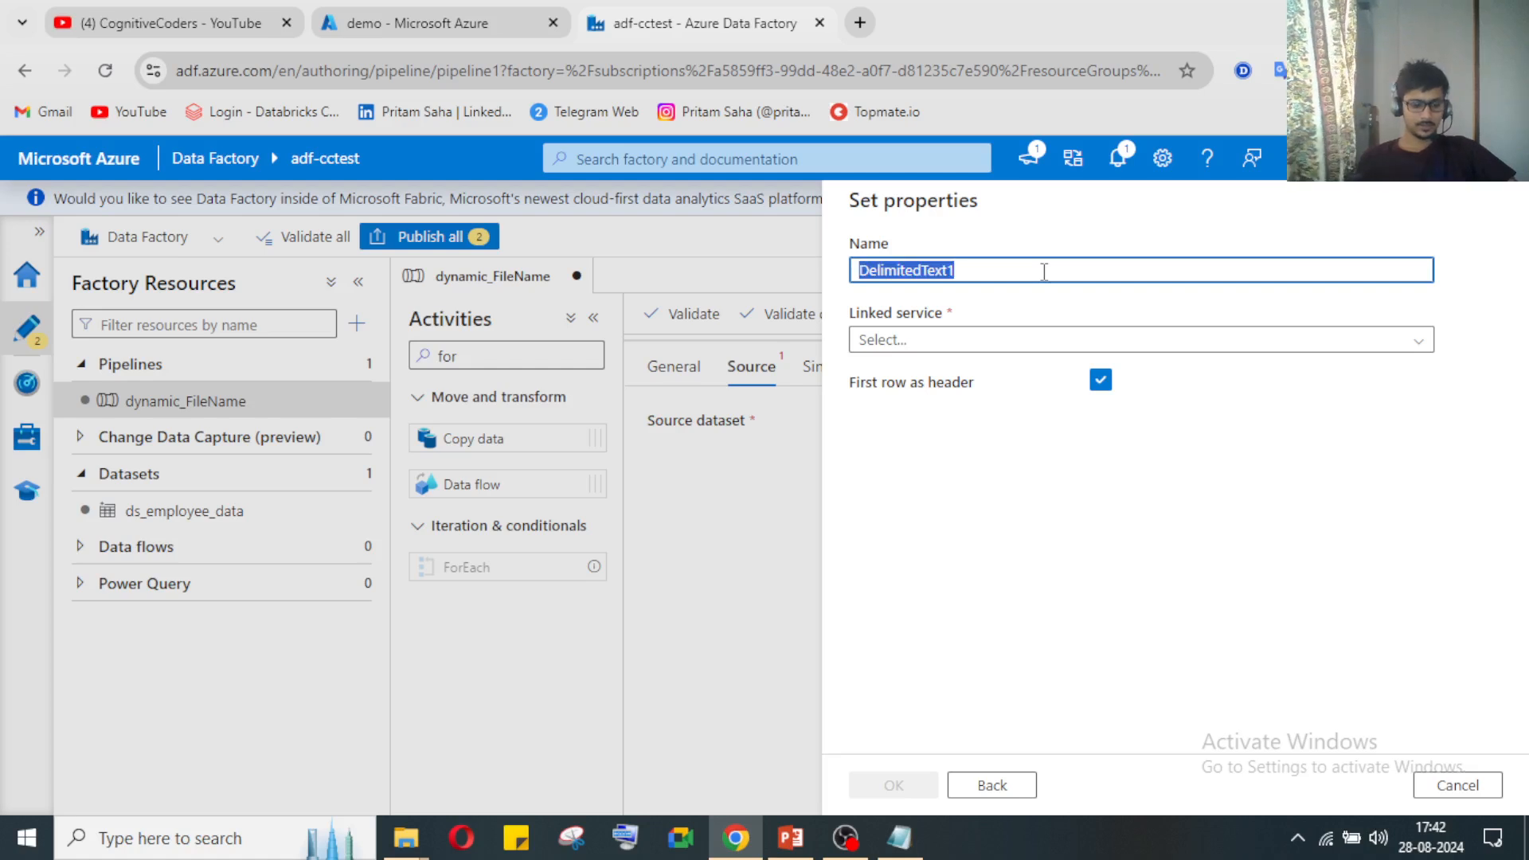
text(ds)
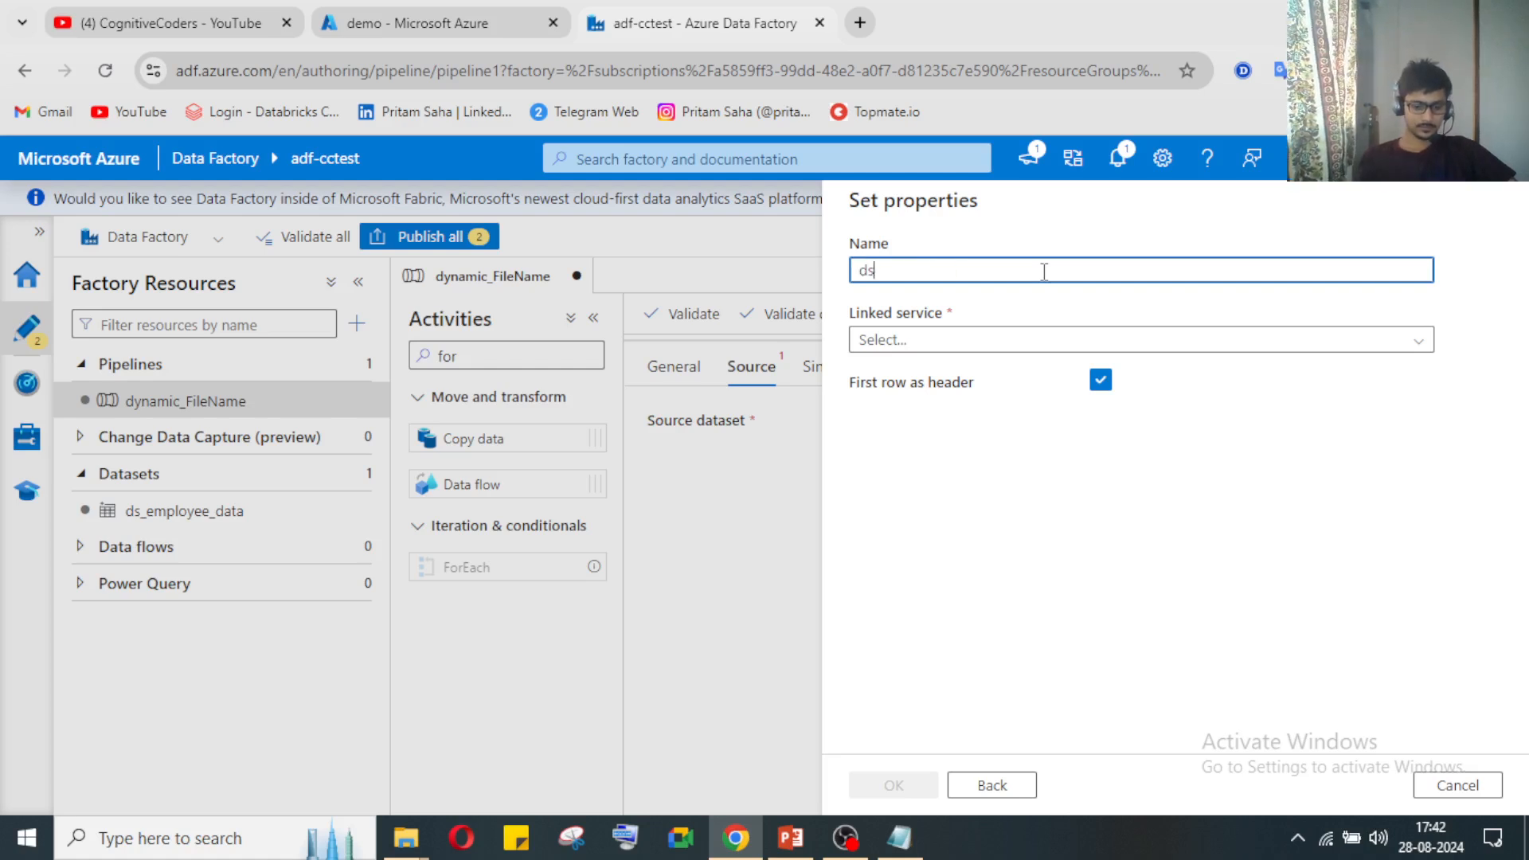
text(_employee)
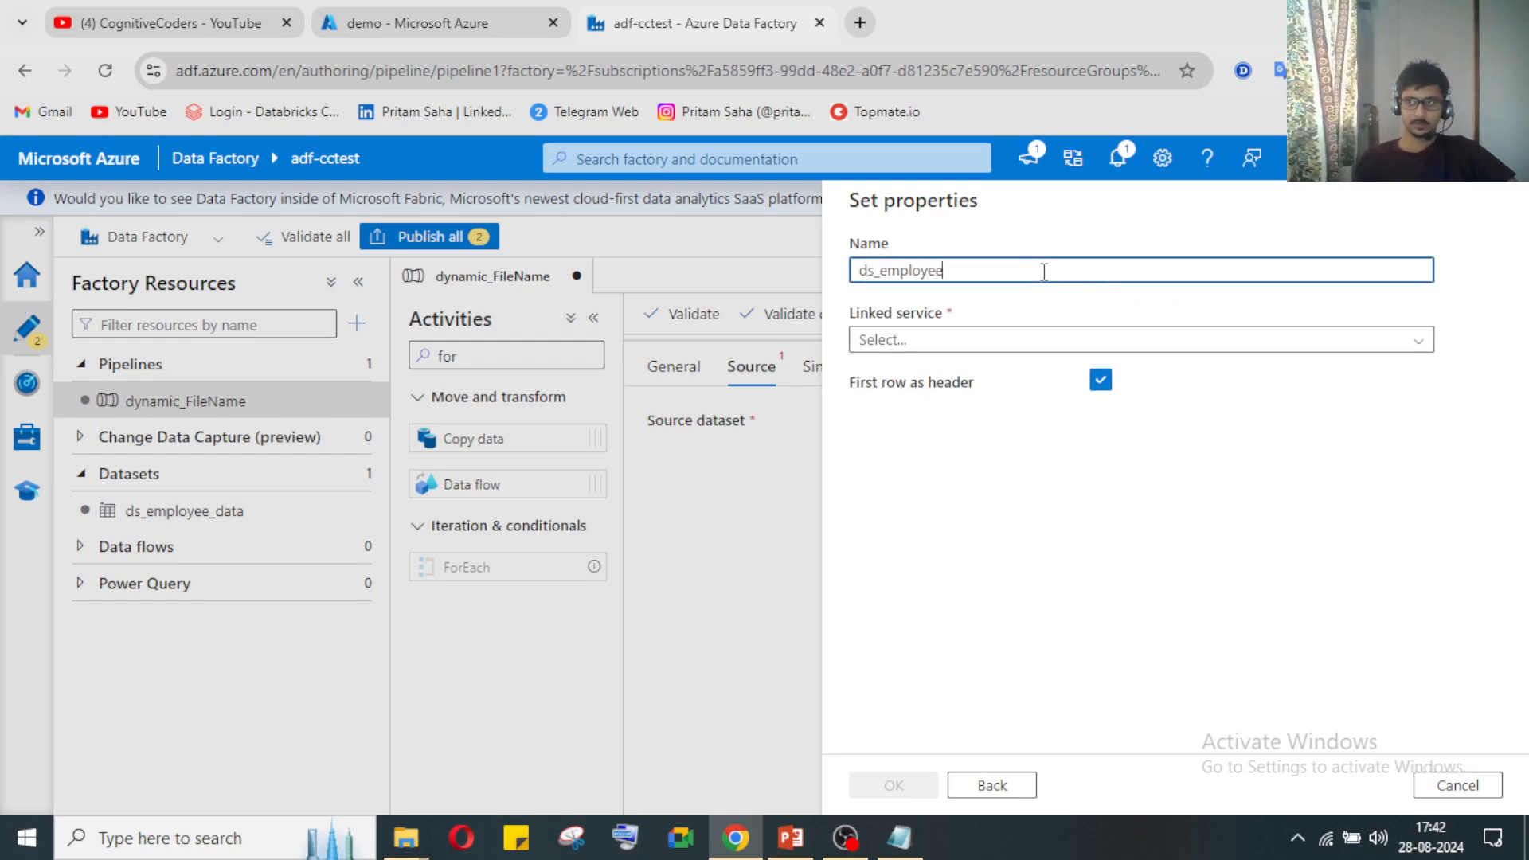
click(846, 838)
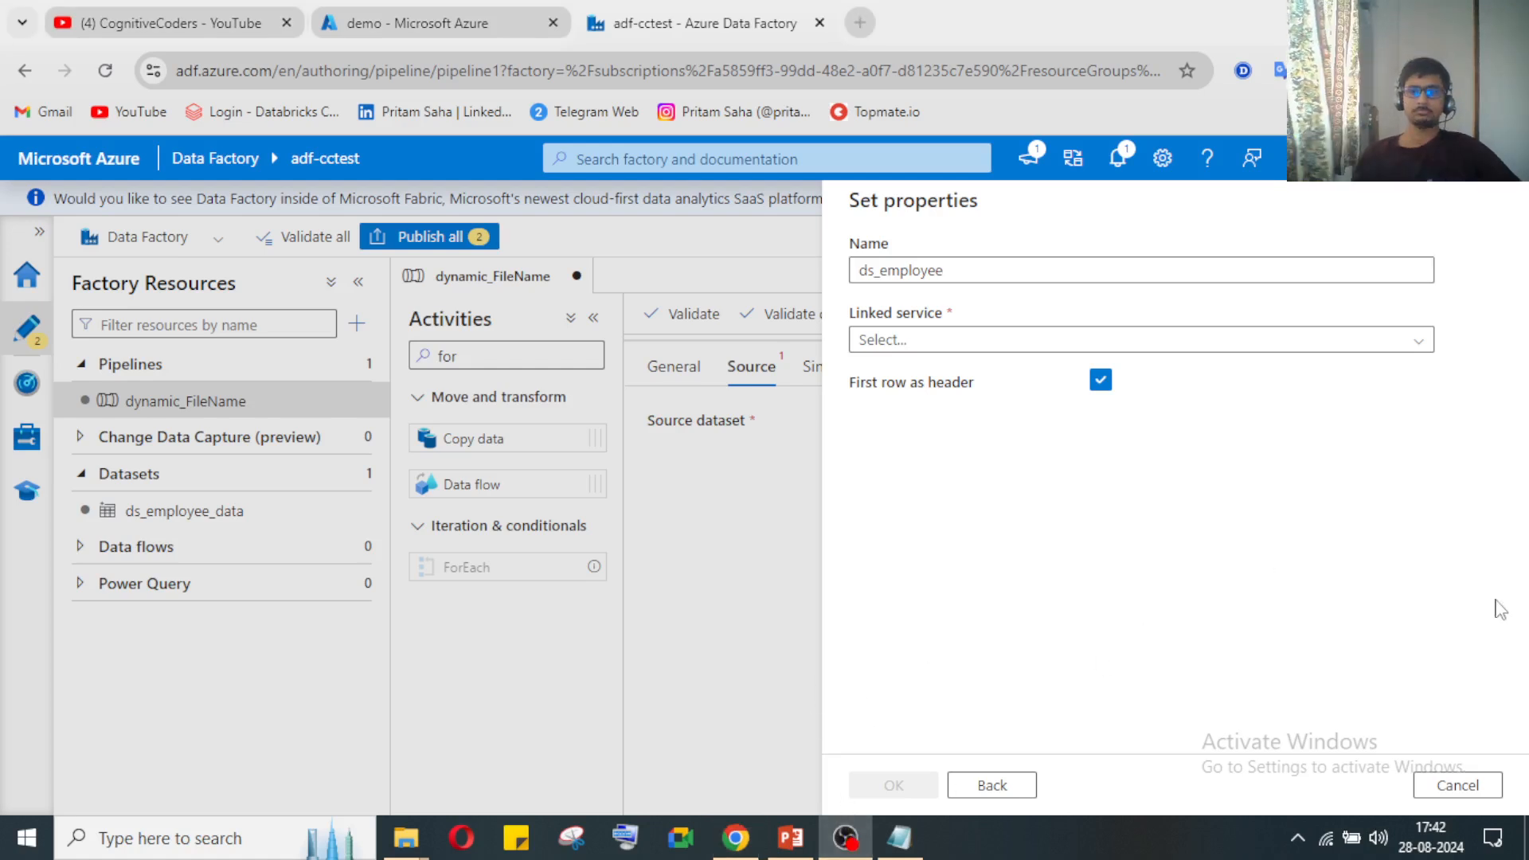
click(847, 834)
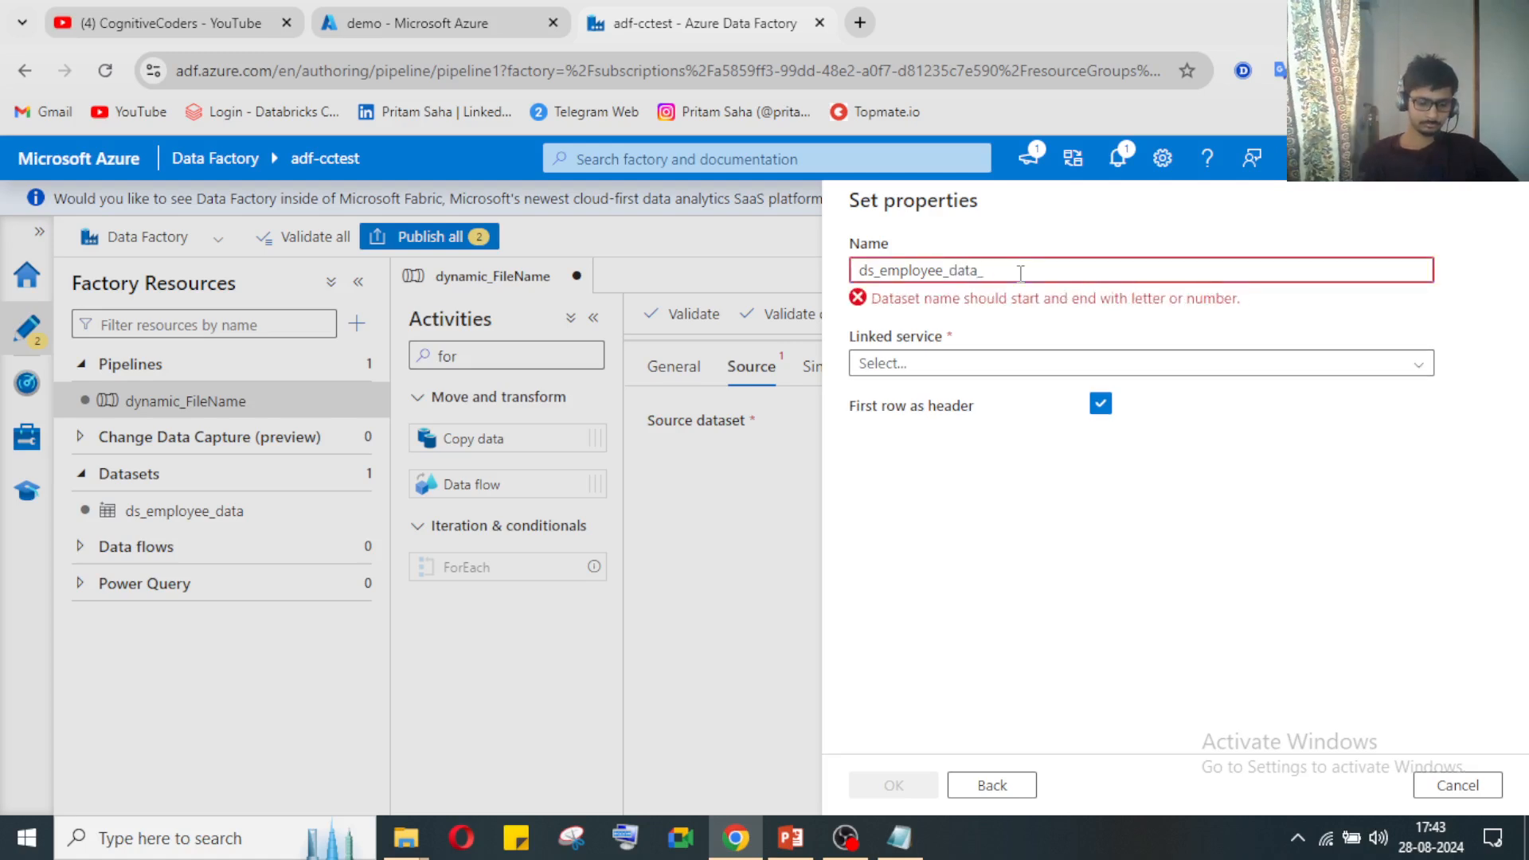
text(namic)
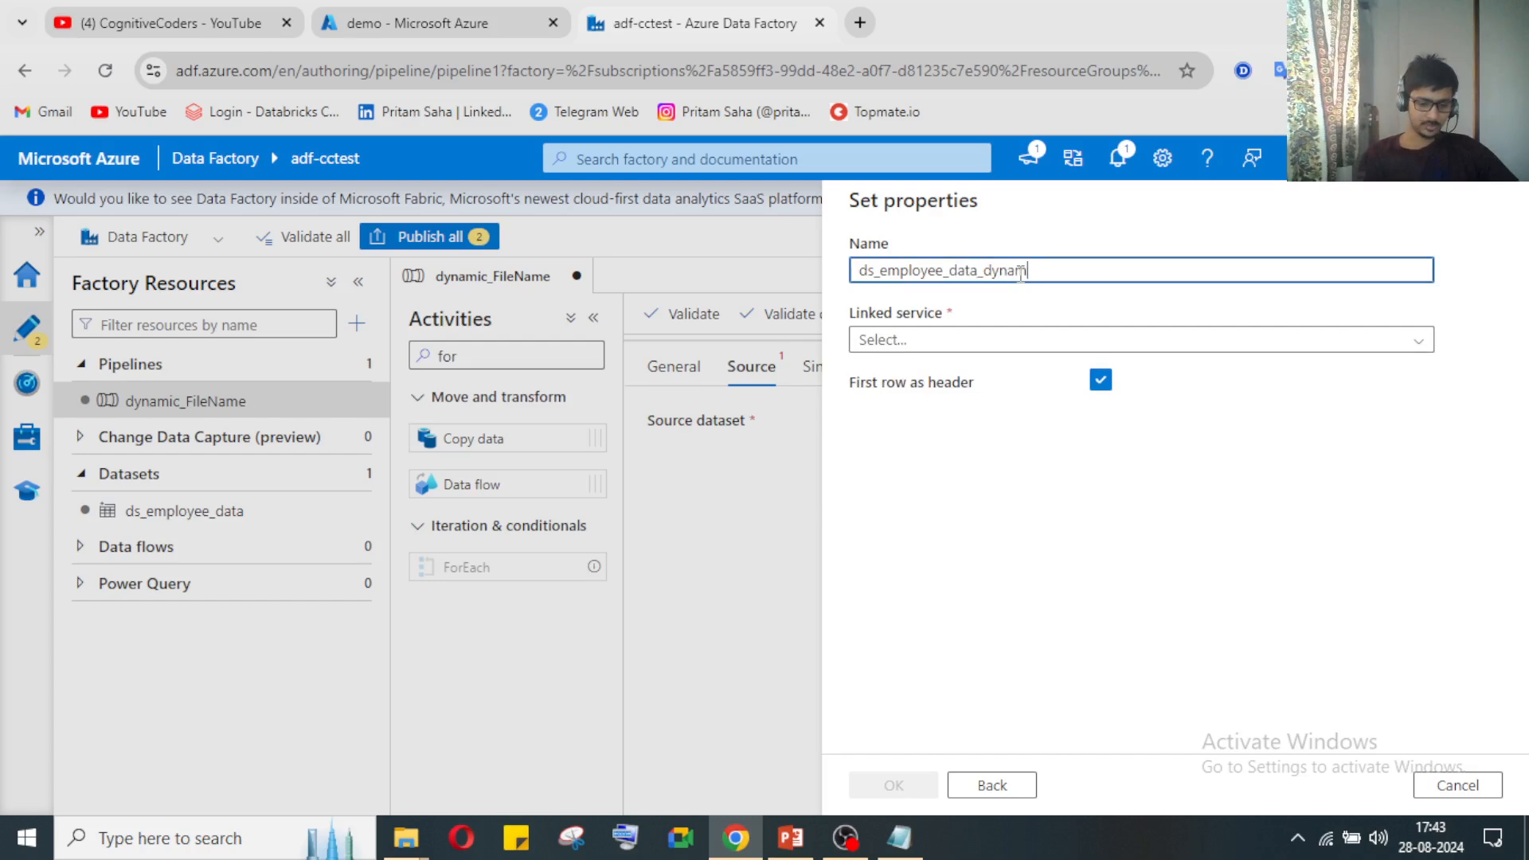
click(1036, 342)
click(1007, 453)
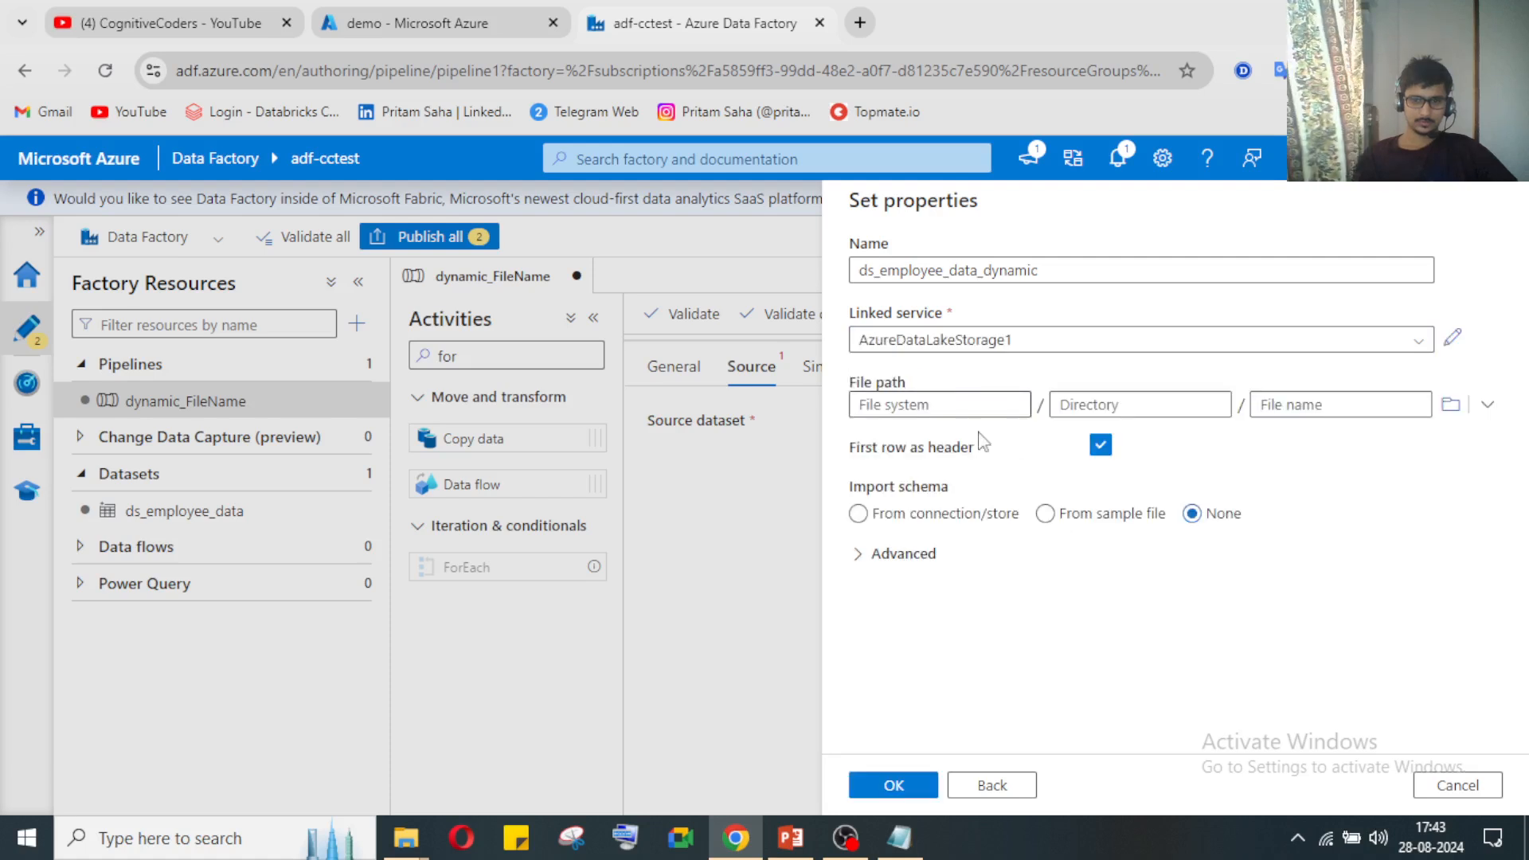
Step: Set the dataset's file path to the demo/source folder, leave the file name empty, and create the dataset
click(1453, 407)
click(906, 326)
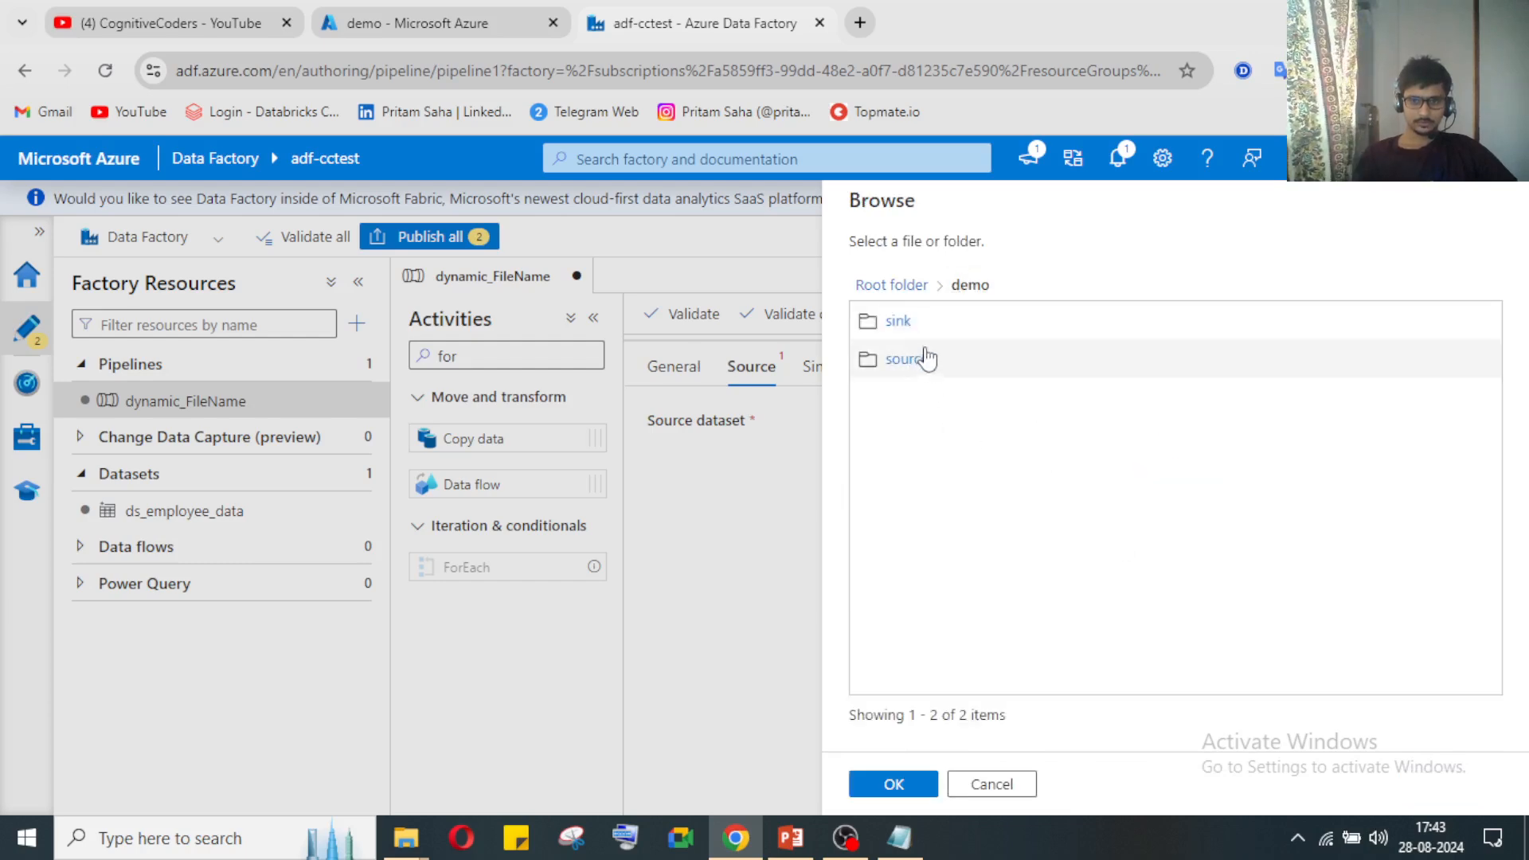
click(926, 359)
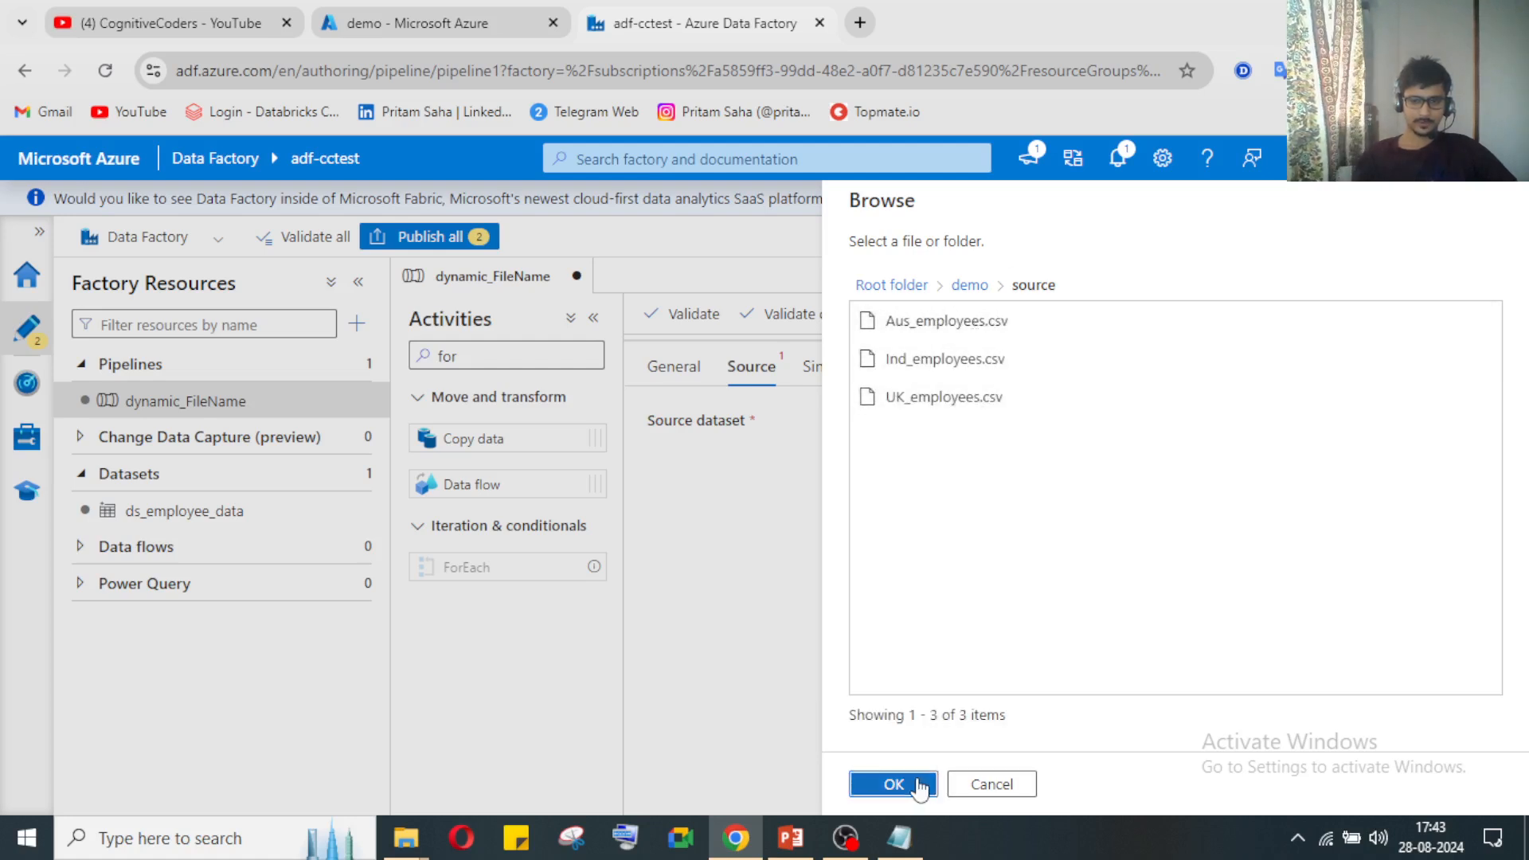
click(894, 785)
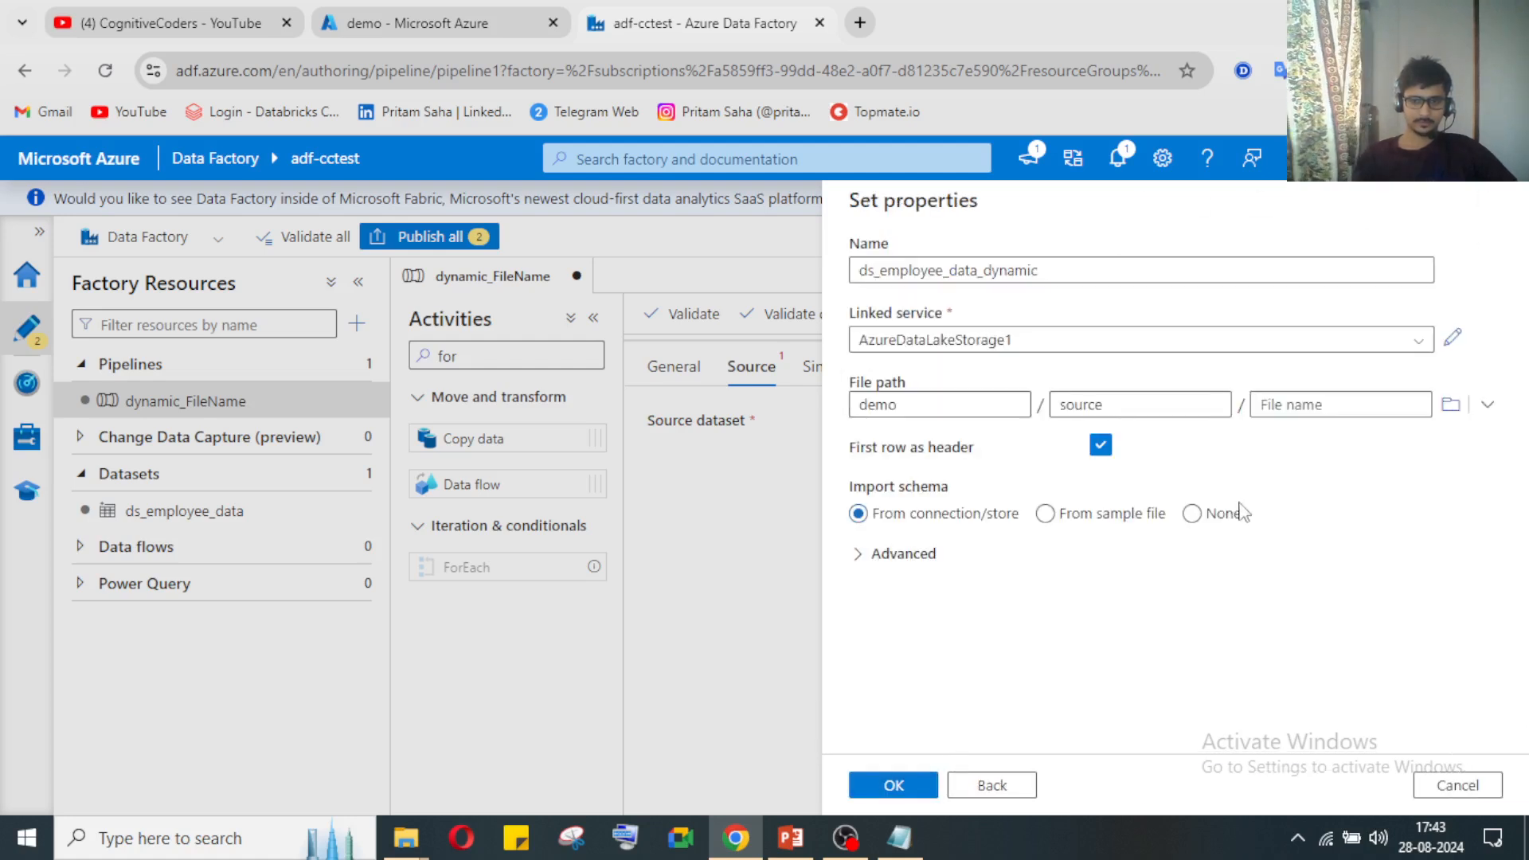
click(1300, 406)
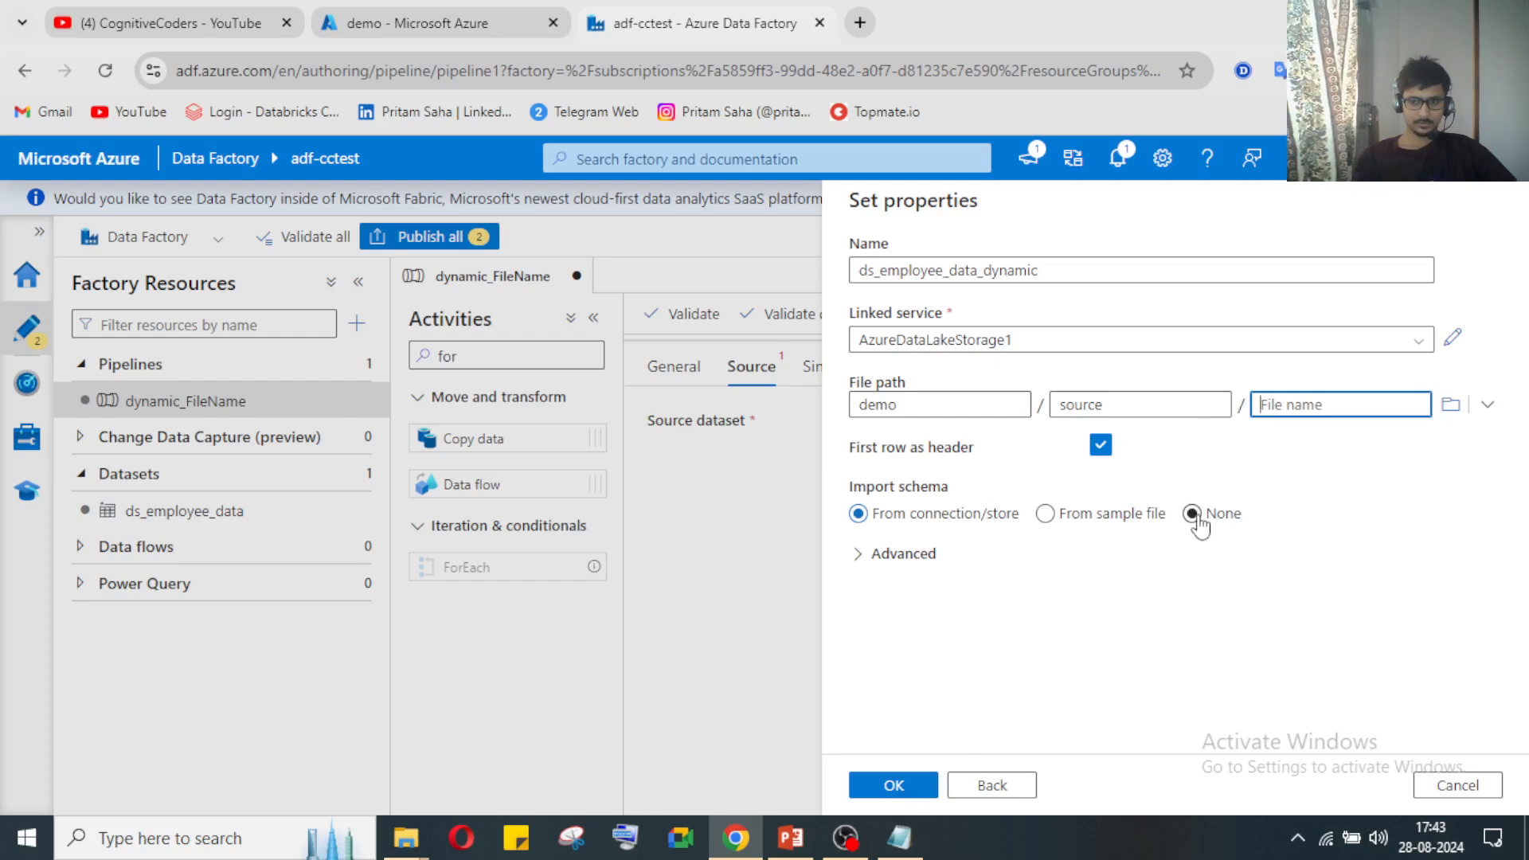
click(894, 784)
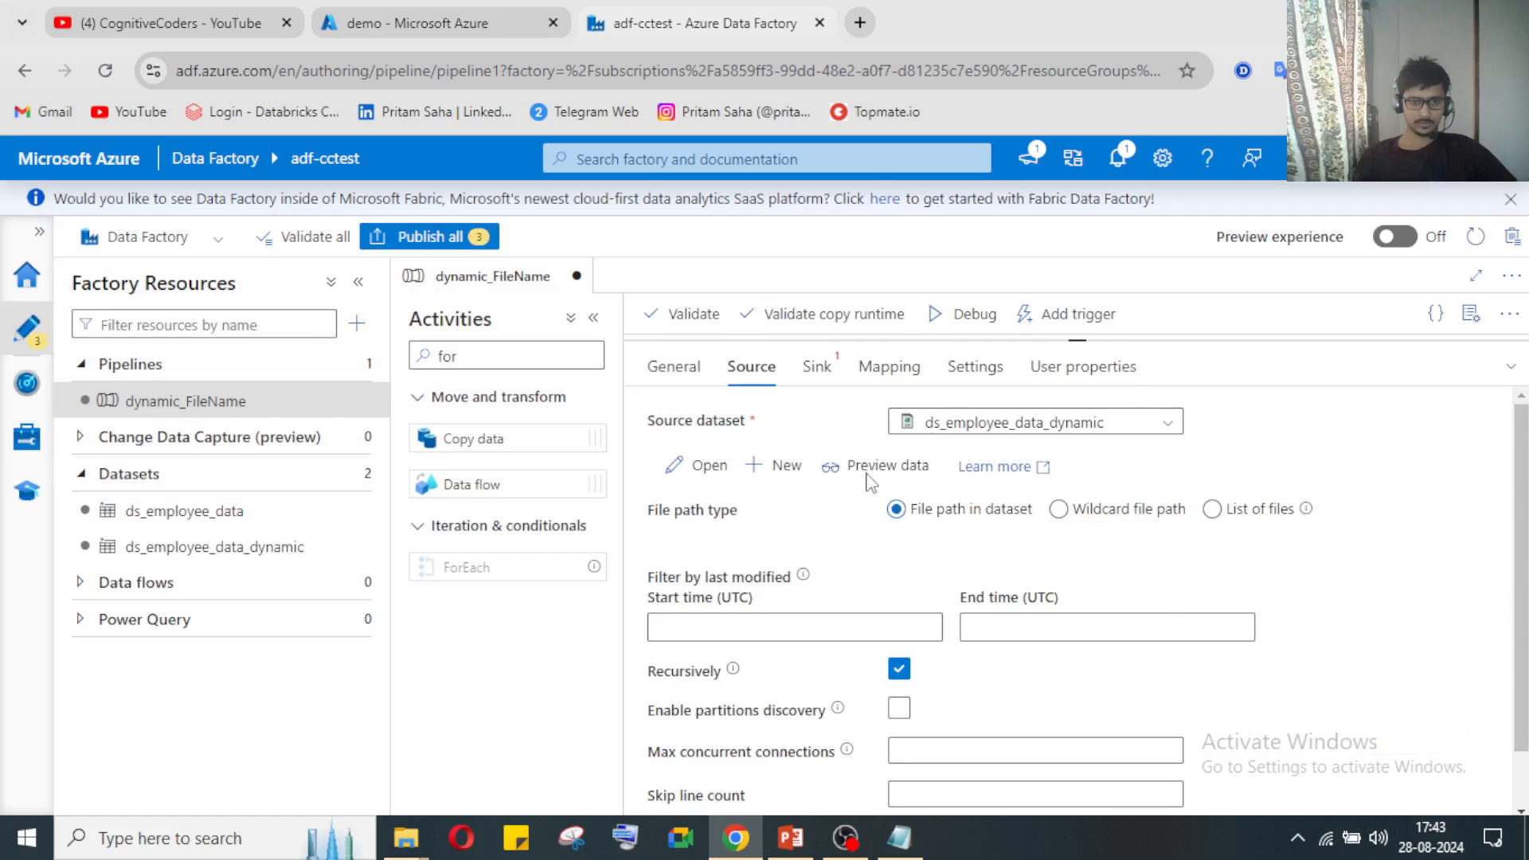
Step: Open the ds_employee_data_dynamic dataset and expand its connection settings, with the general properties pane hidden
click(1502, 382)
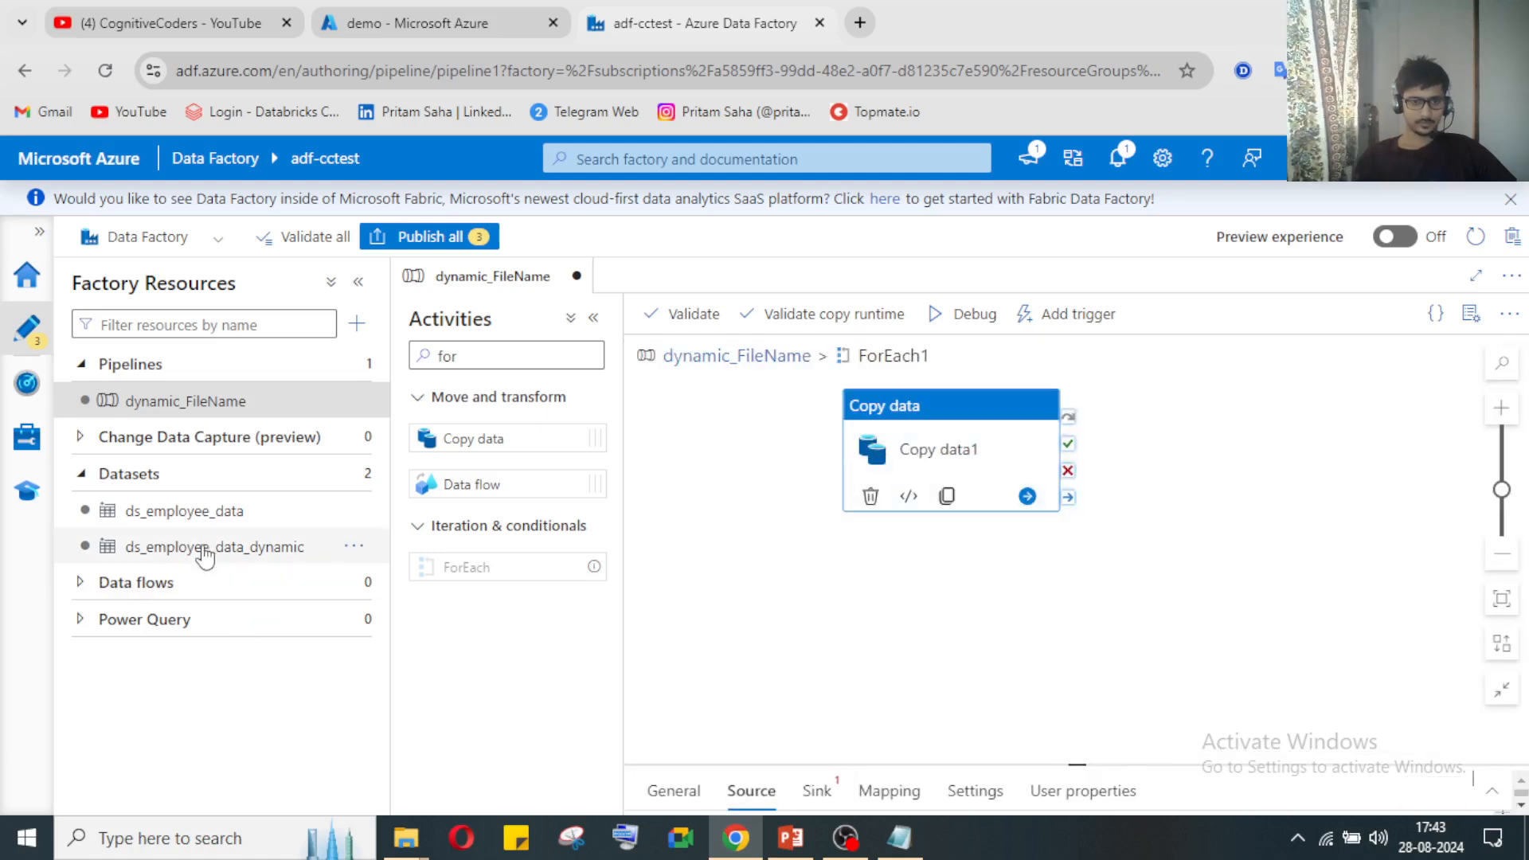
click(205, 556)
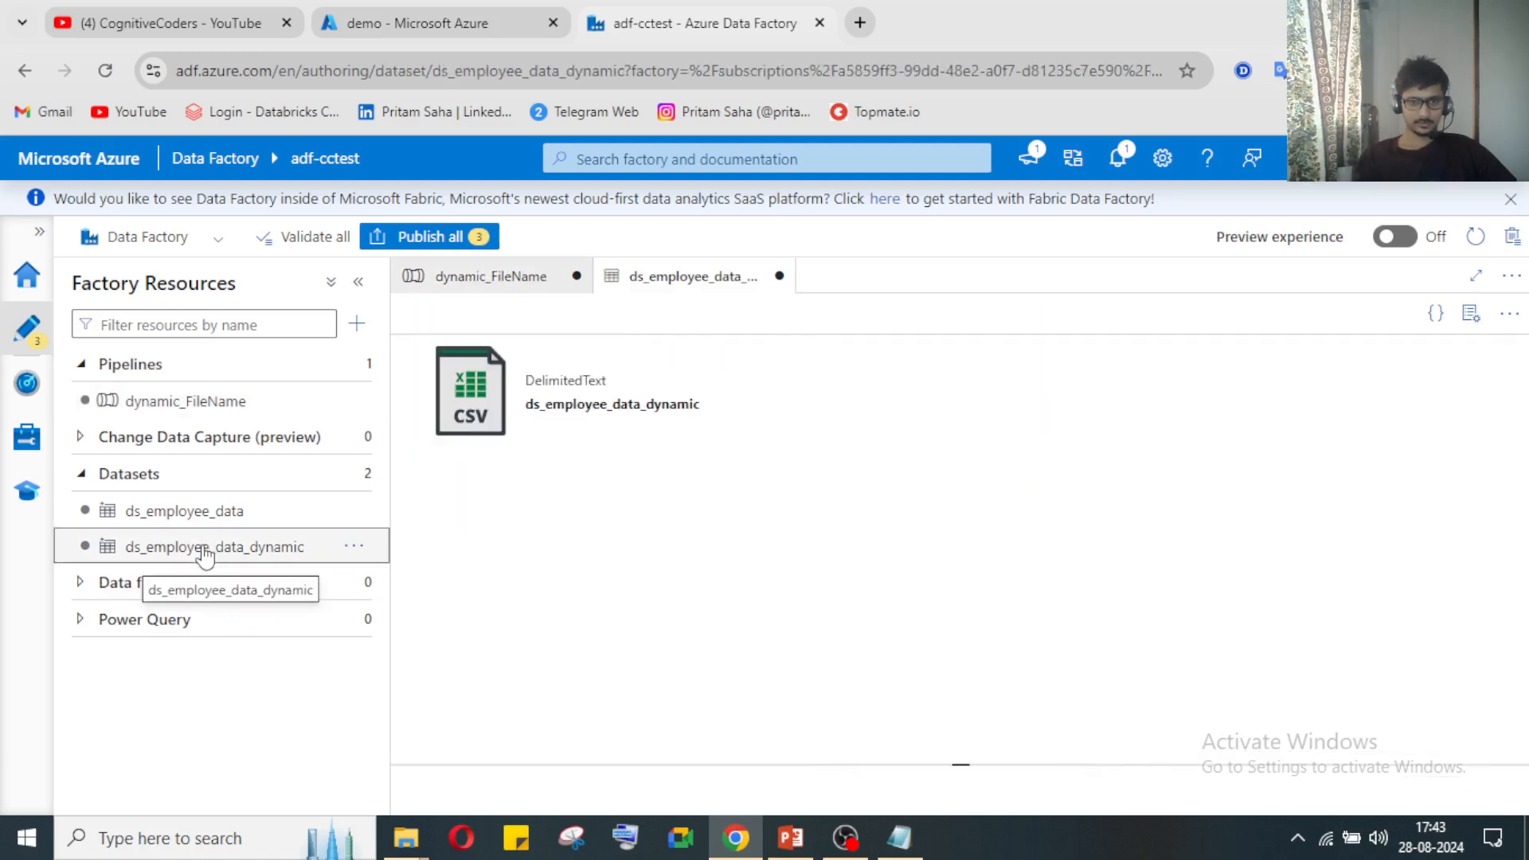
click(554, 406)
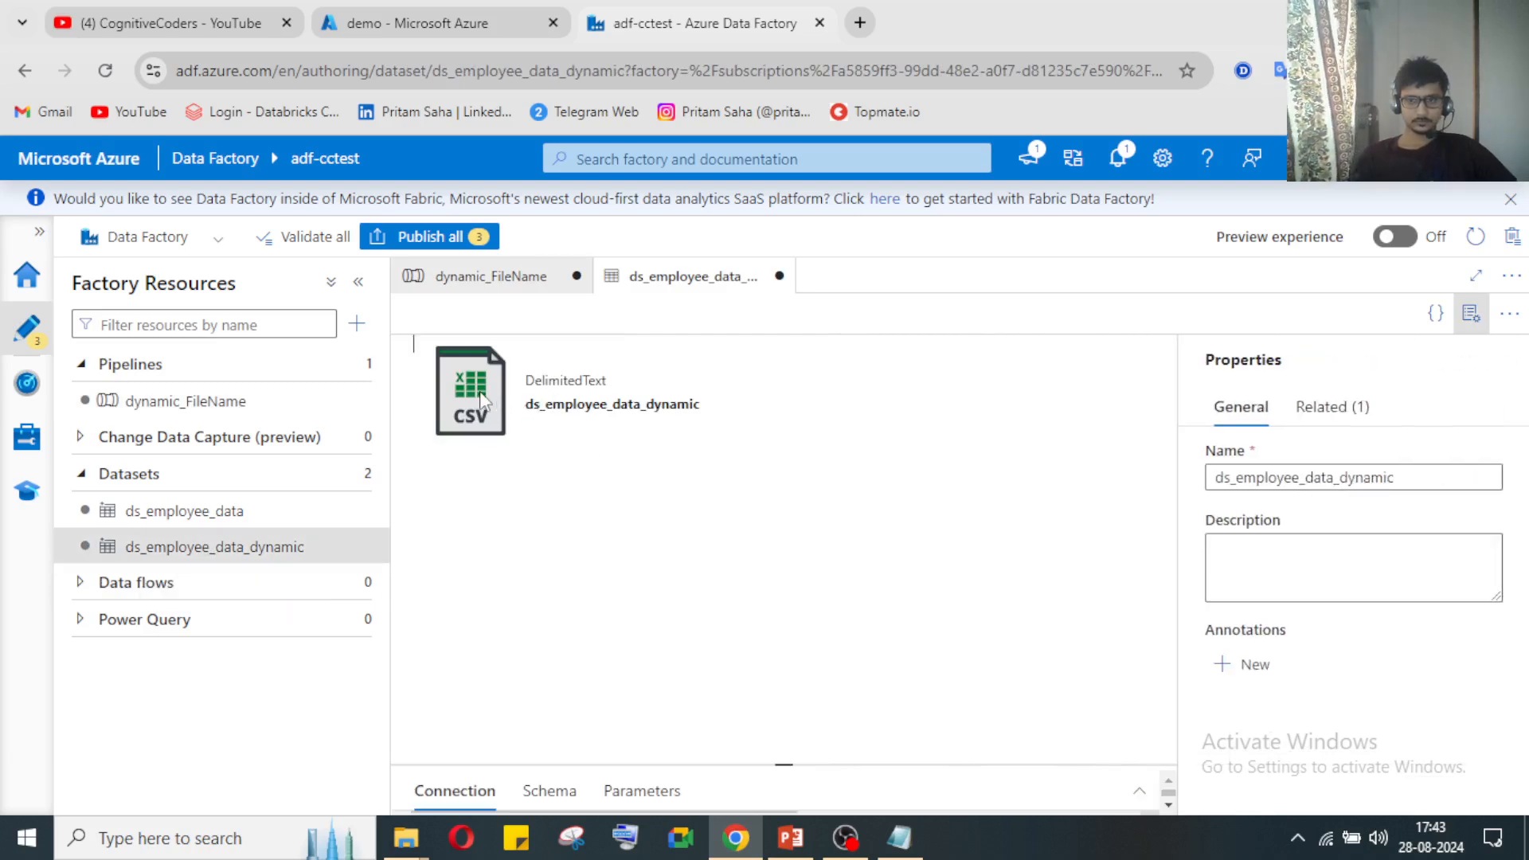
click(1471, 313)
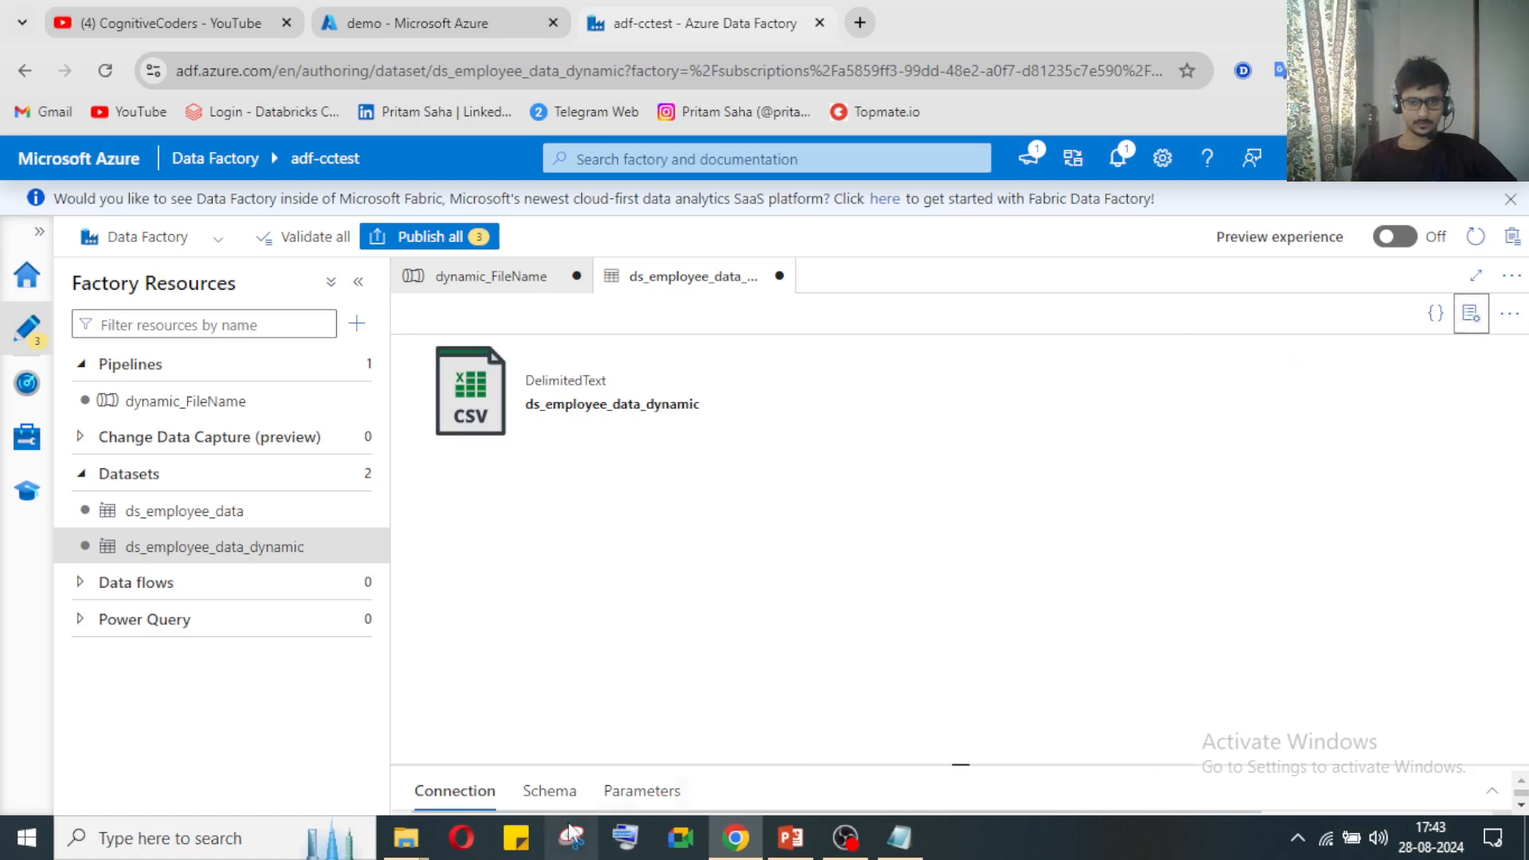
click(1481, 790)
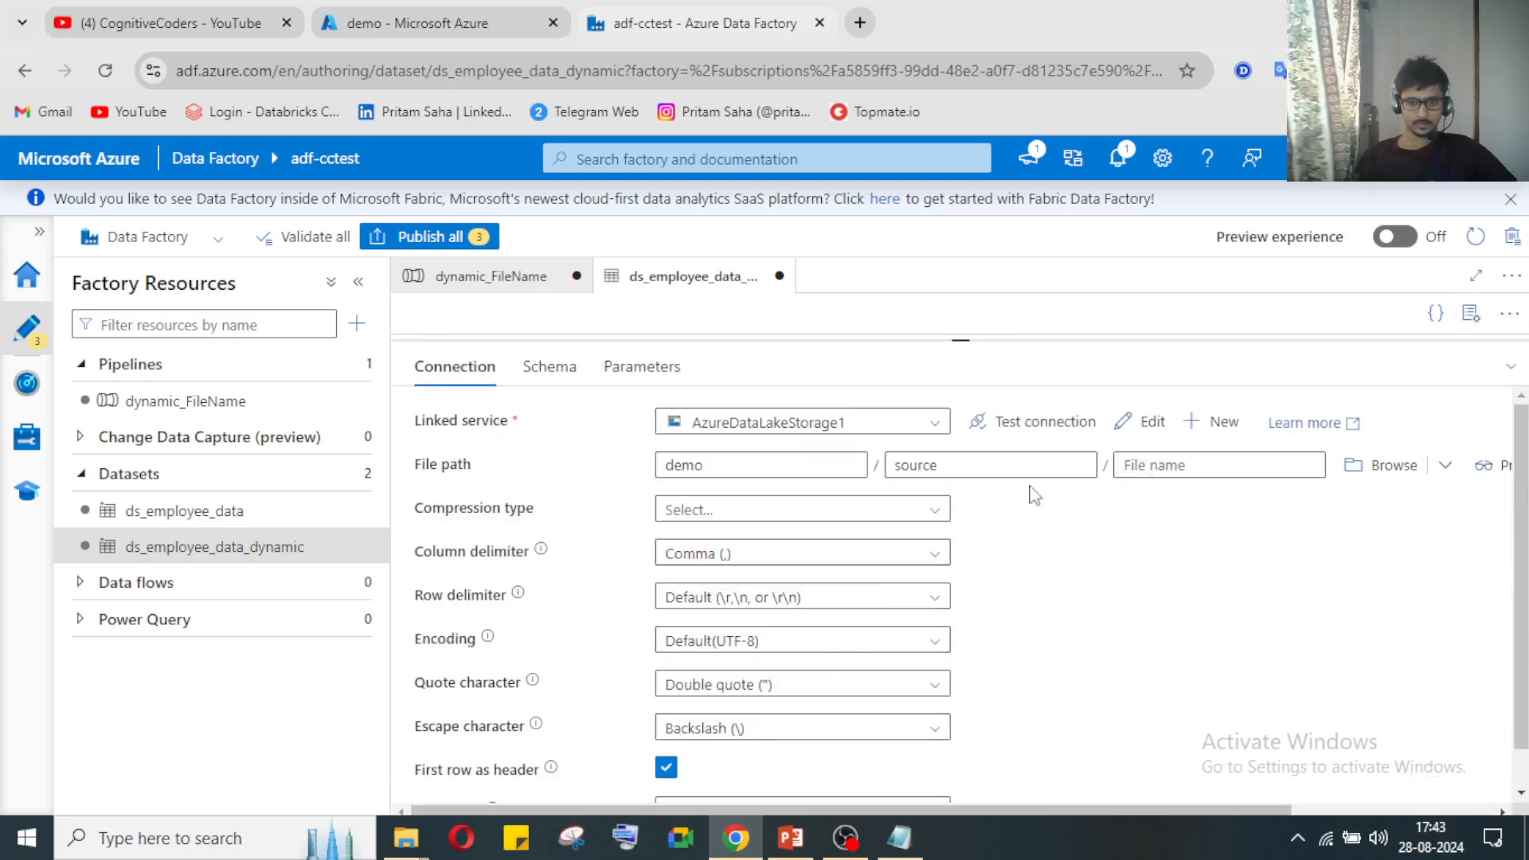
click(1205, 468)
click(1173, 495)
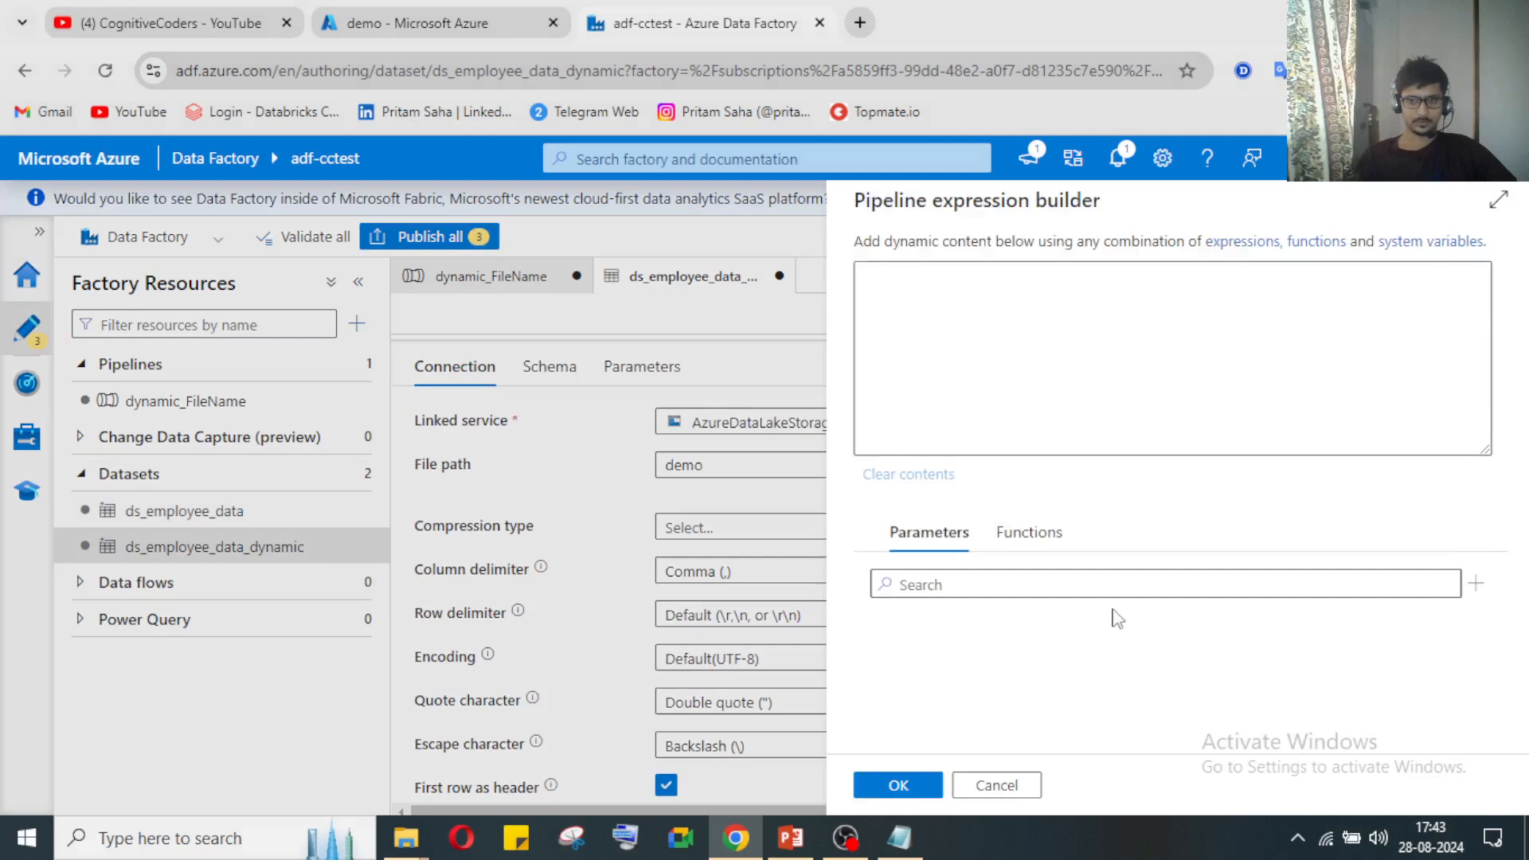
click(991, 785)
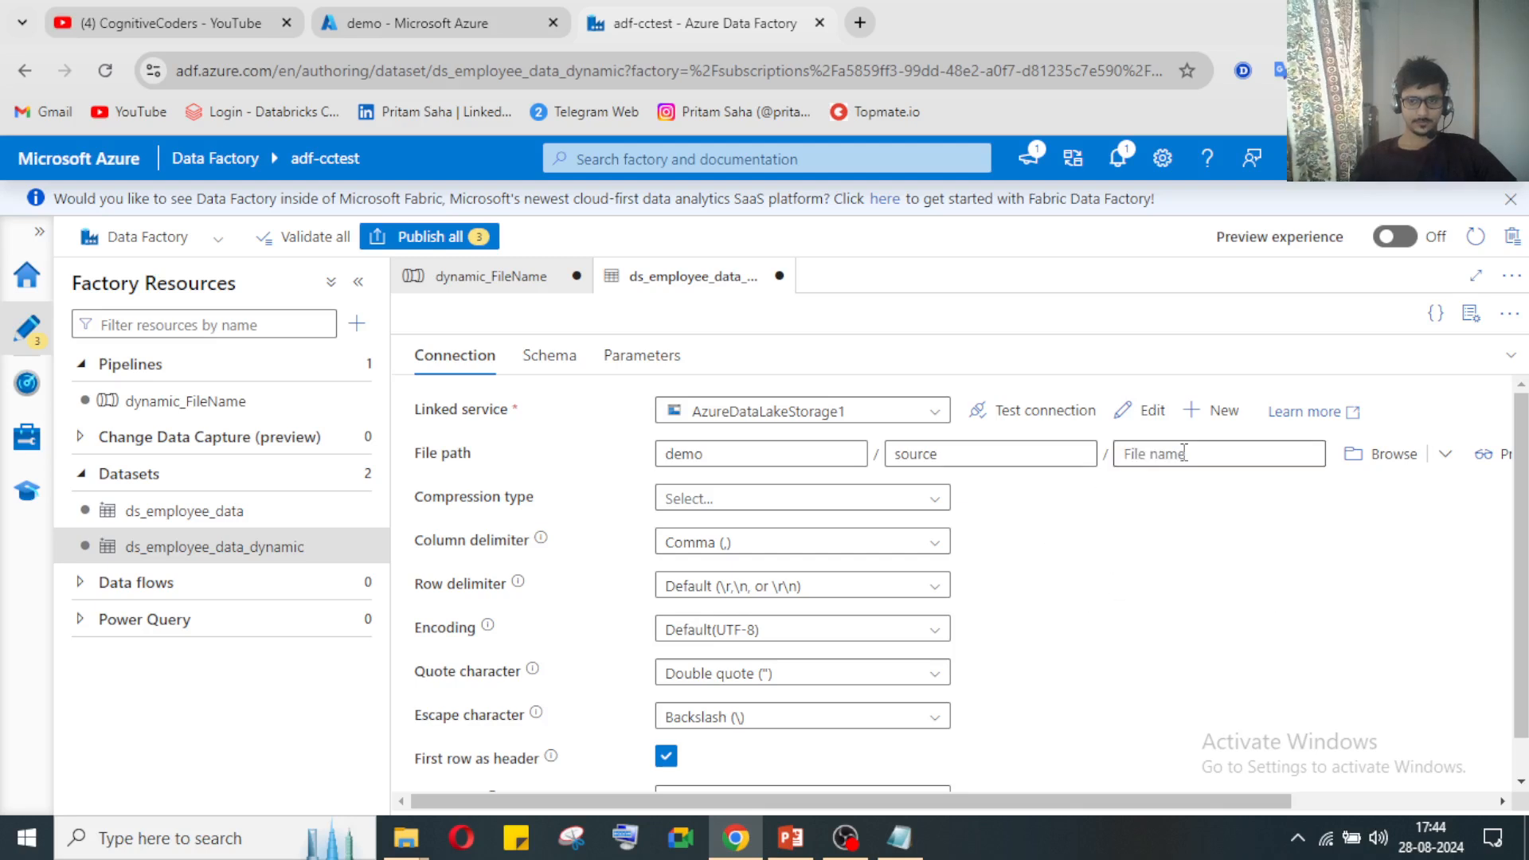
Step: Add a String parameter named FileName to the ds_employee_data_dynamic dataset, leaving its default value empty
click(629, 358)
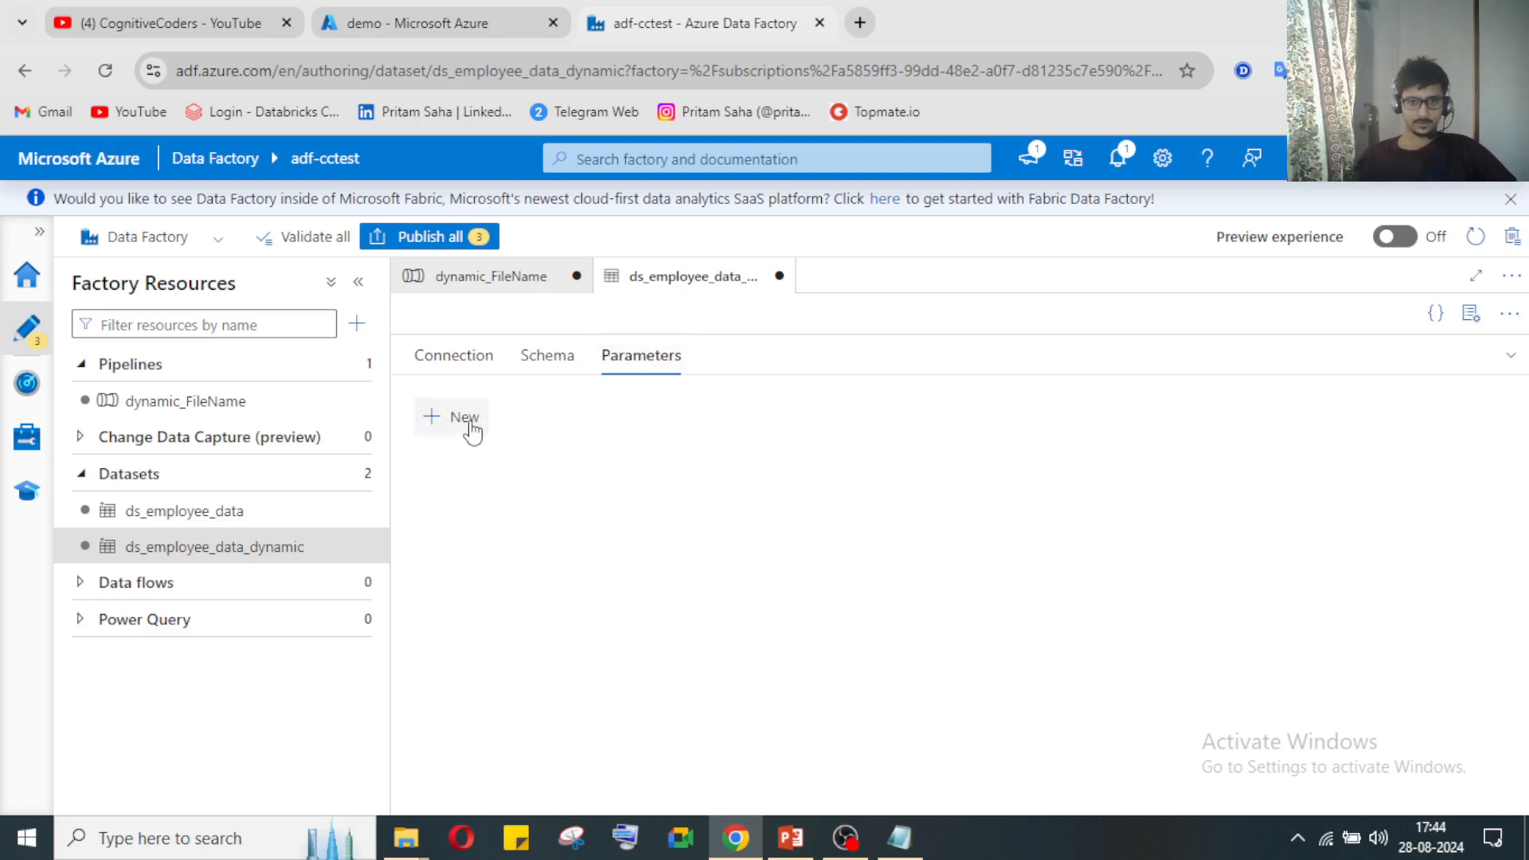
click(467, 420)
text(File)
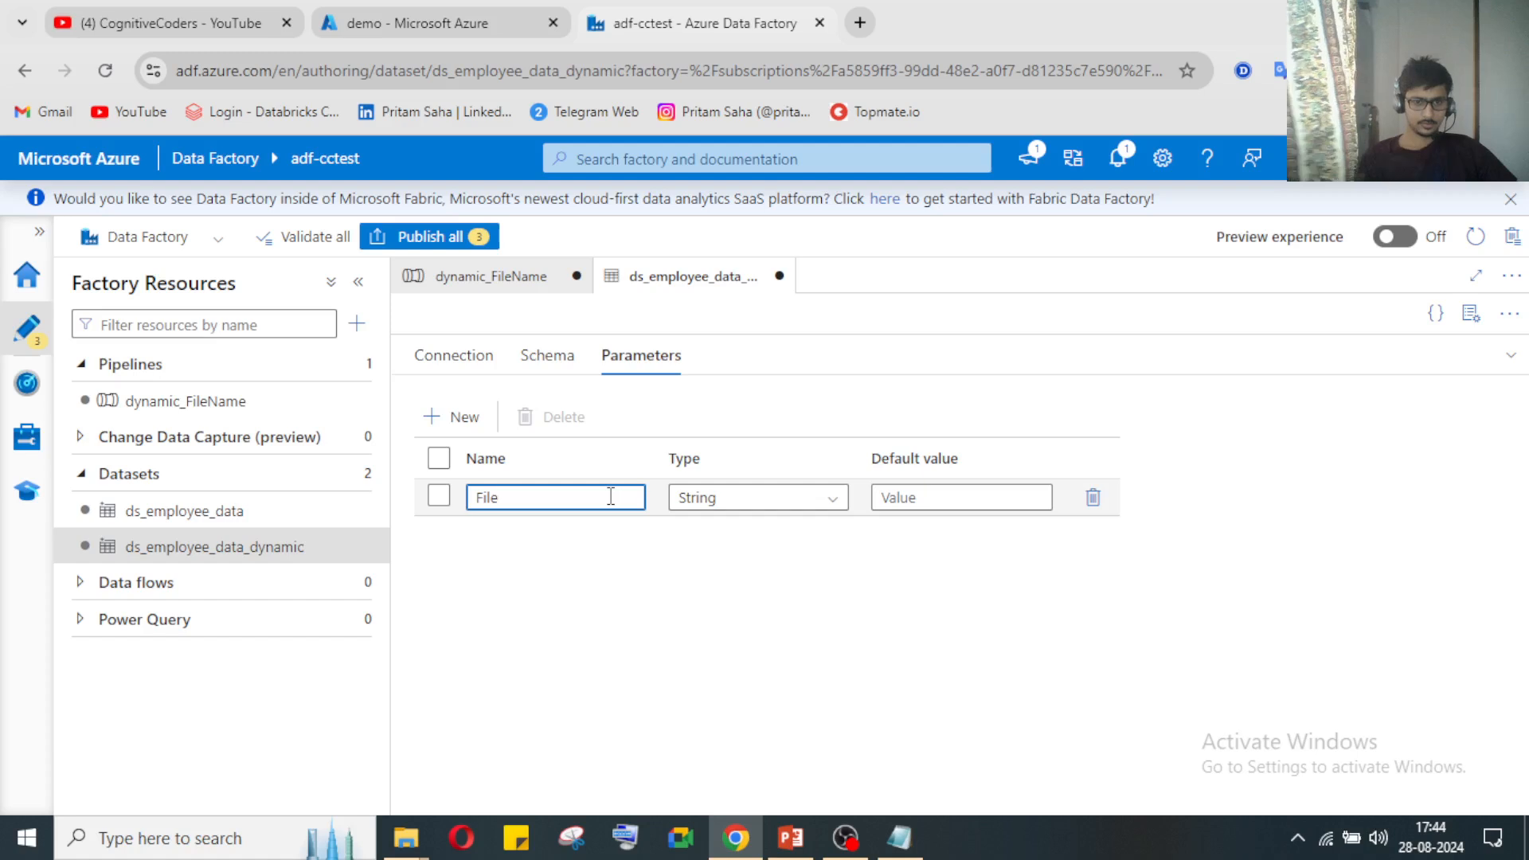
text(Name)
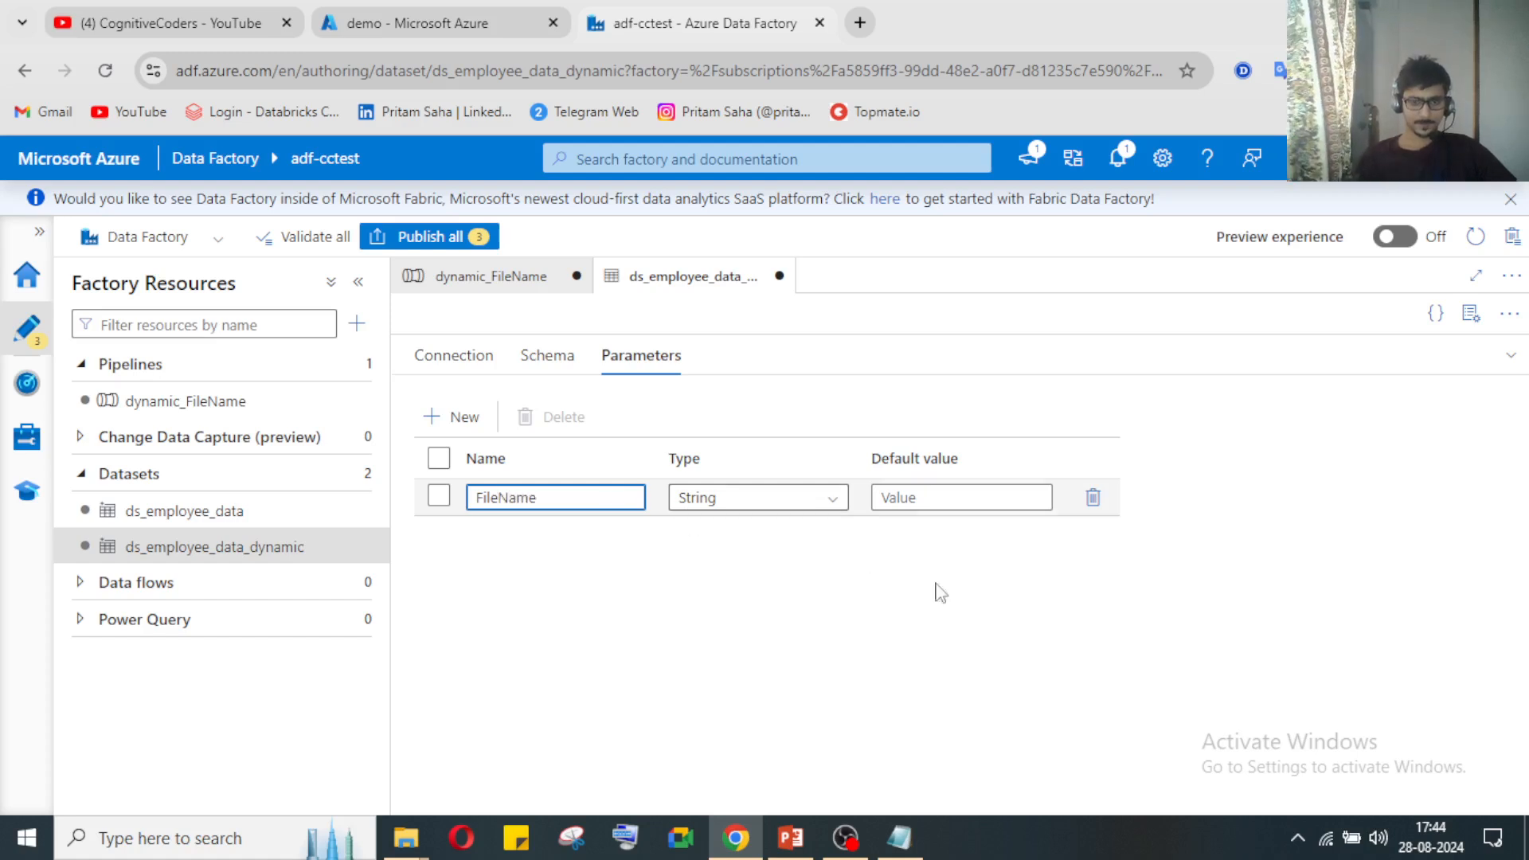
click(896, 497)
click(1001, 618)
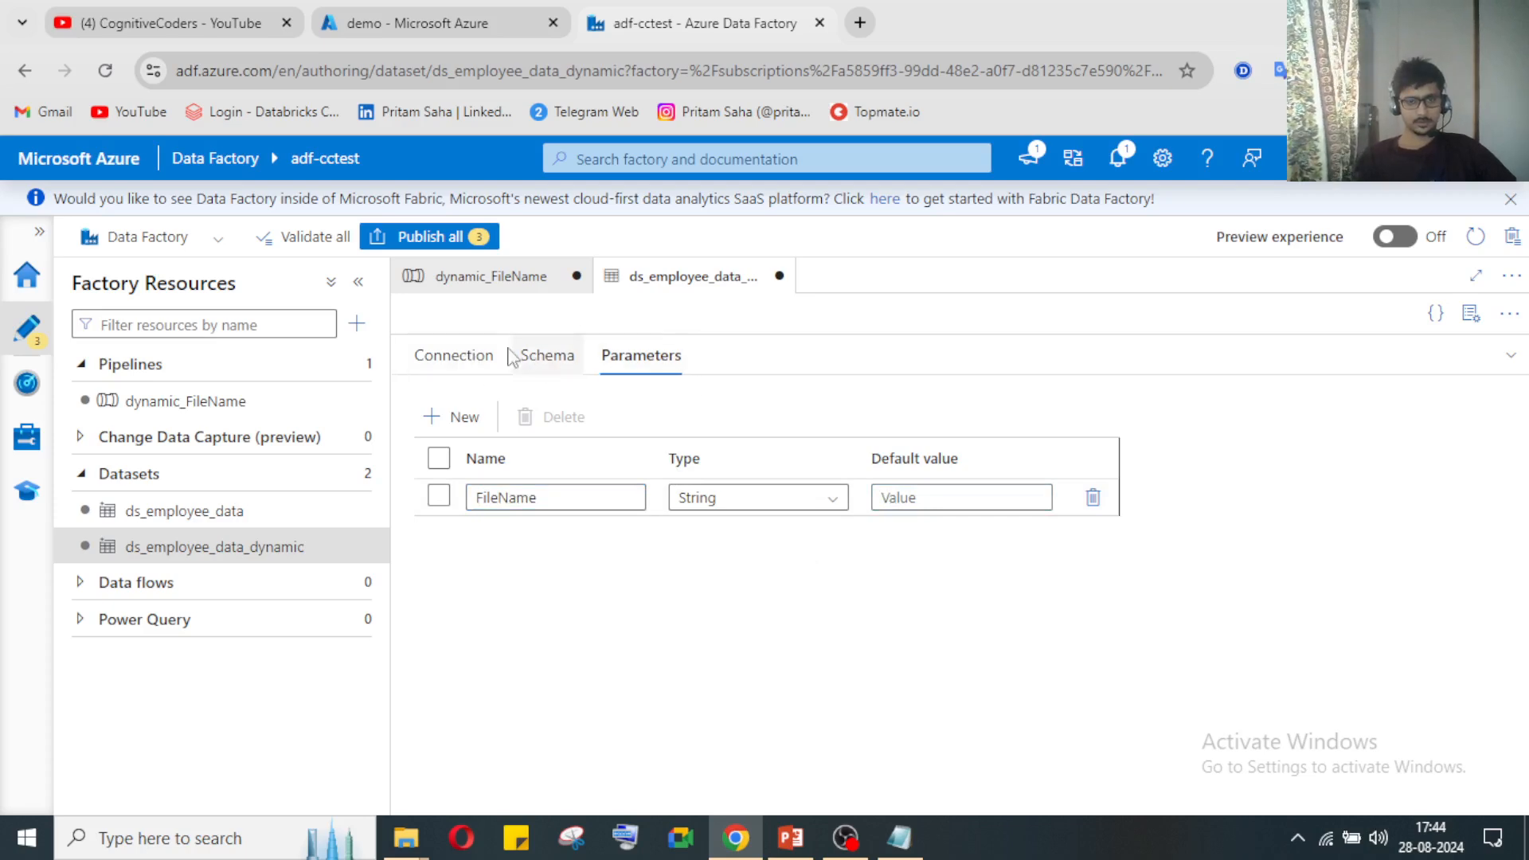
Step: Return to the dynamic_FileName pipeline and review the JSON list of employee files in Notepad
click(489, 288)
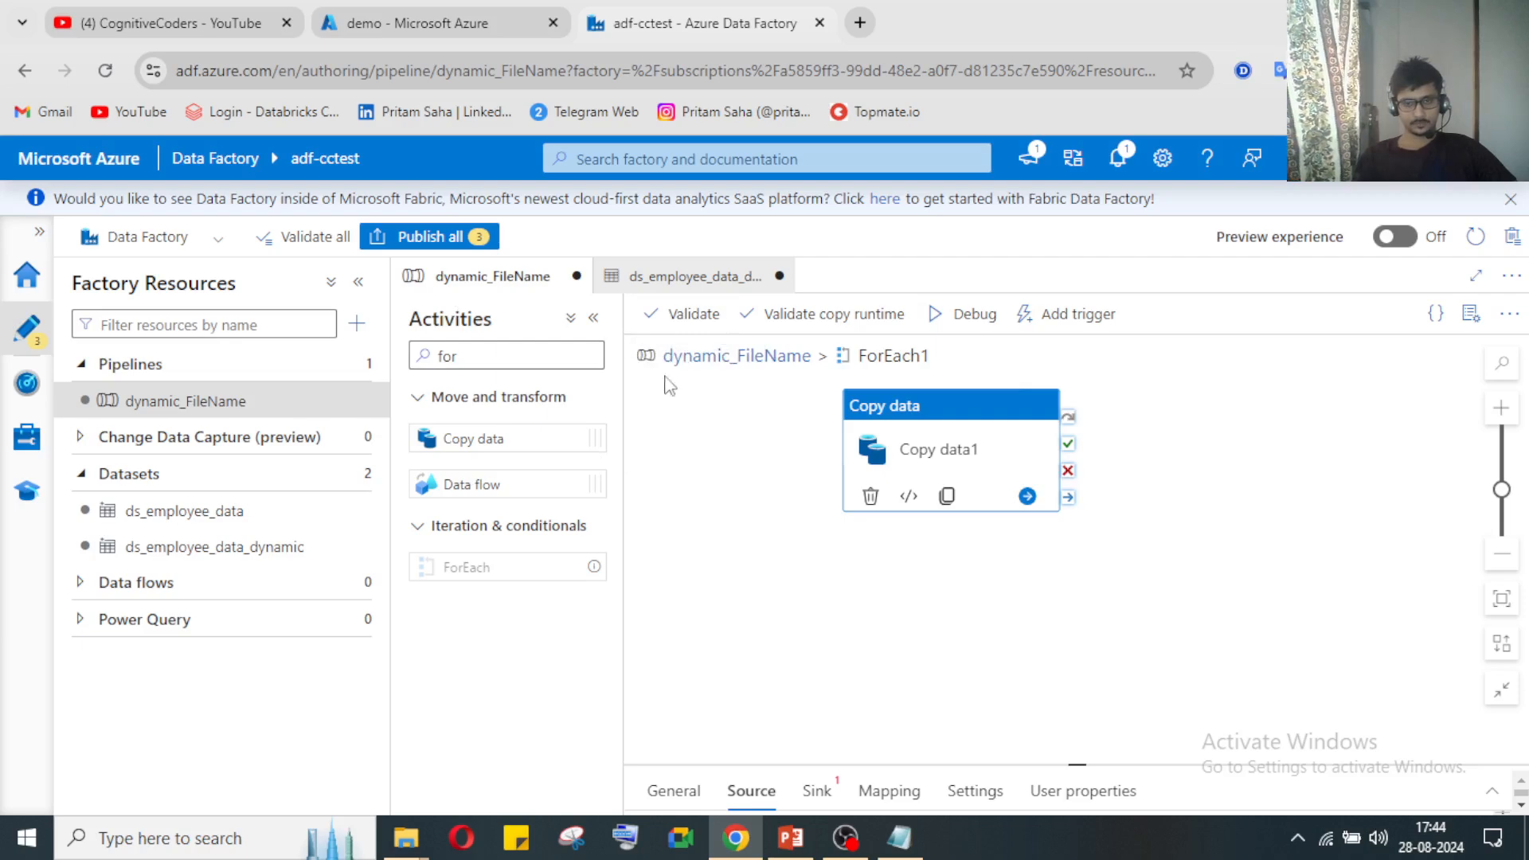
click(890, 840)
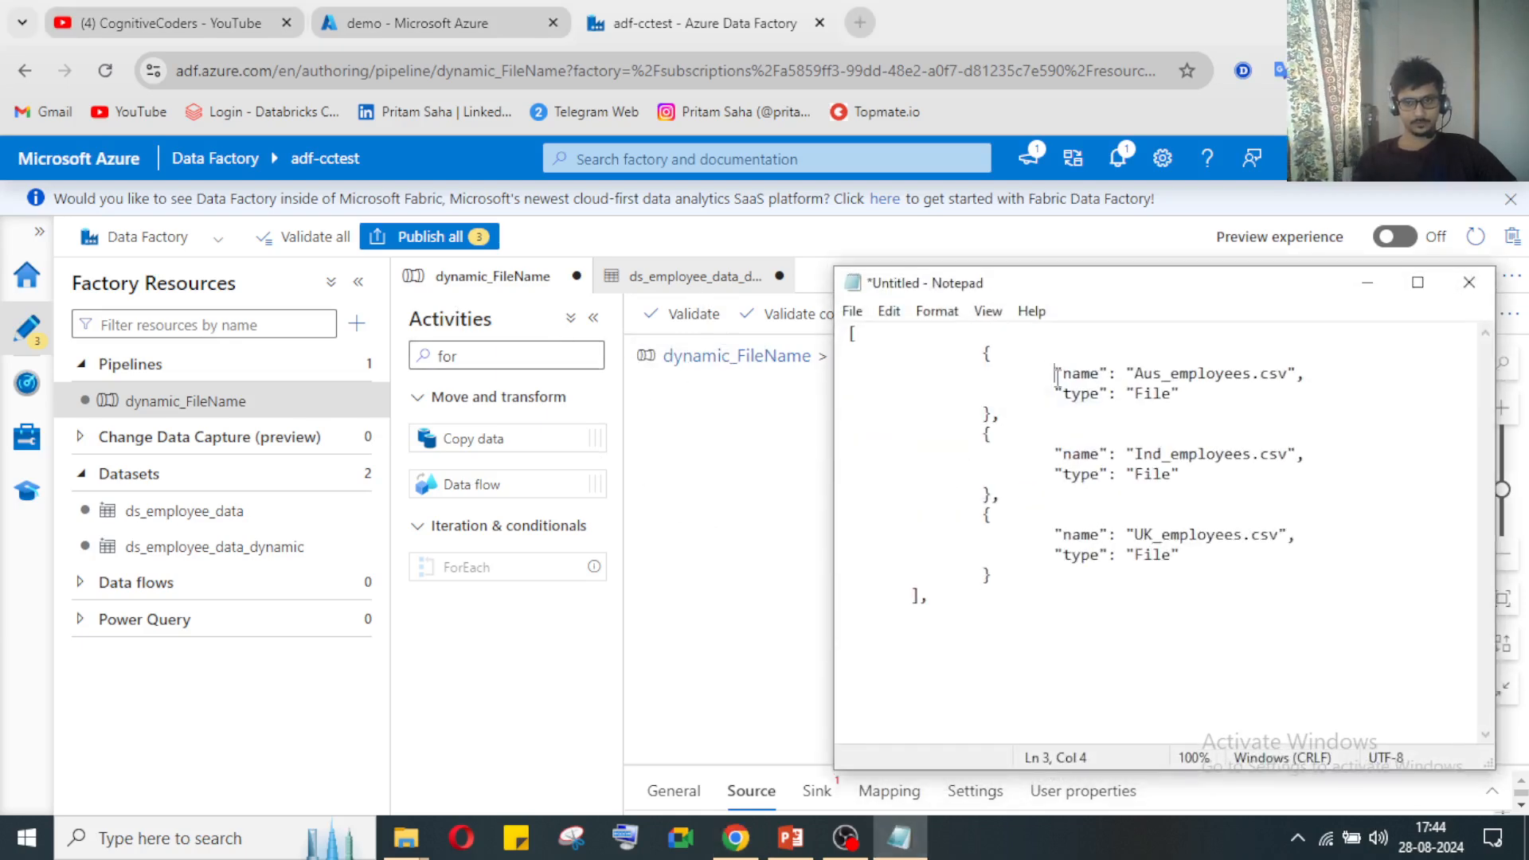
click(1367, 284)
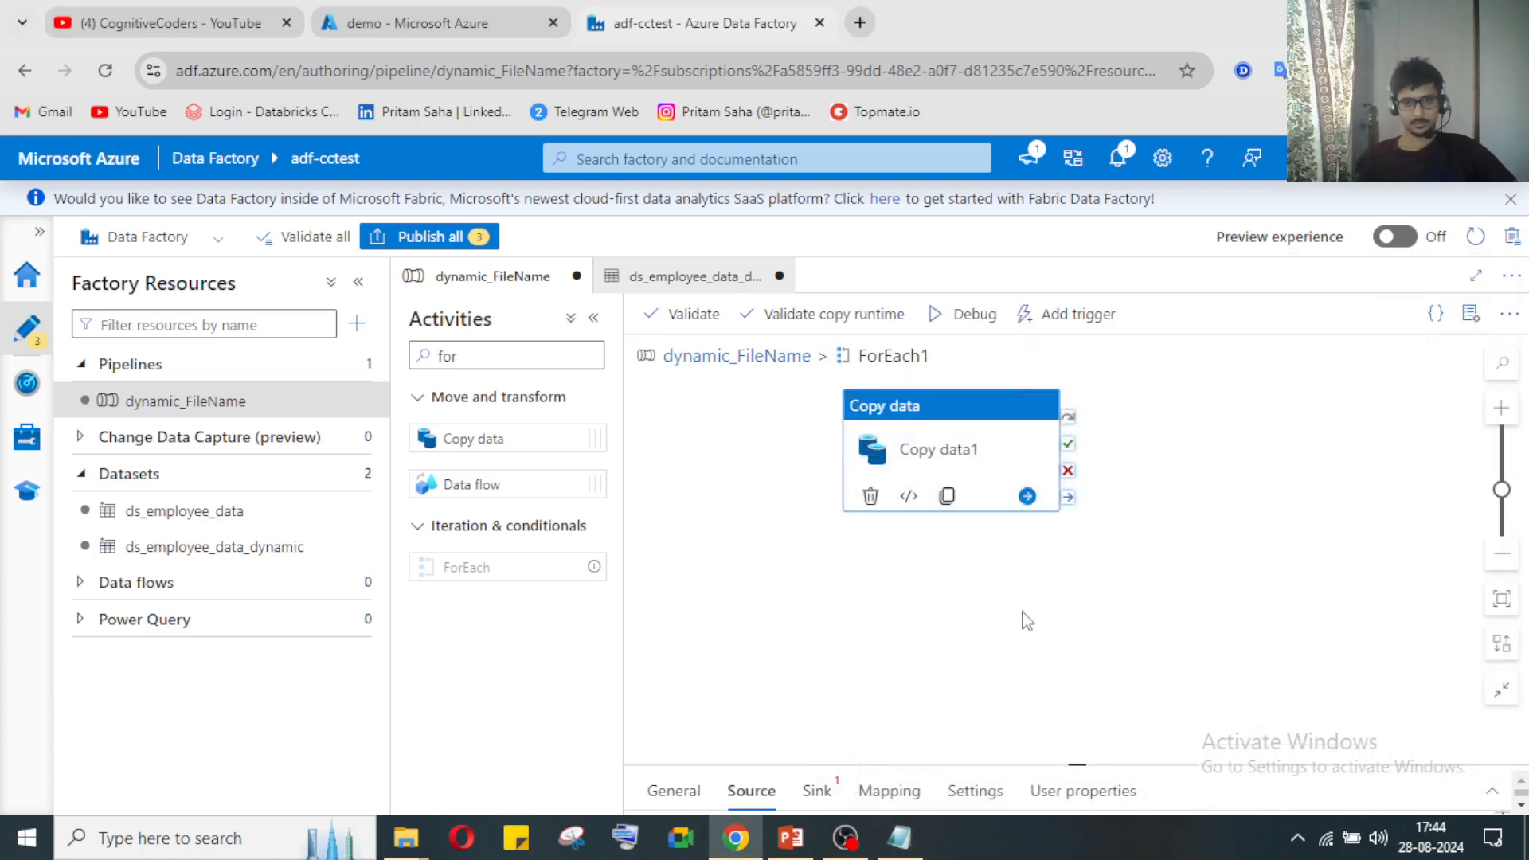
click(683, 276)
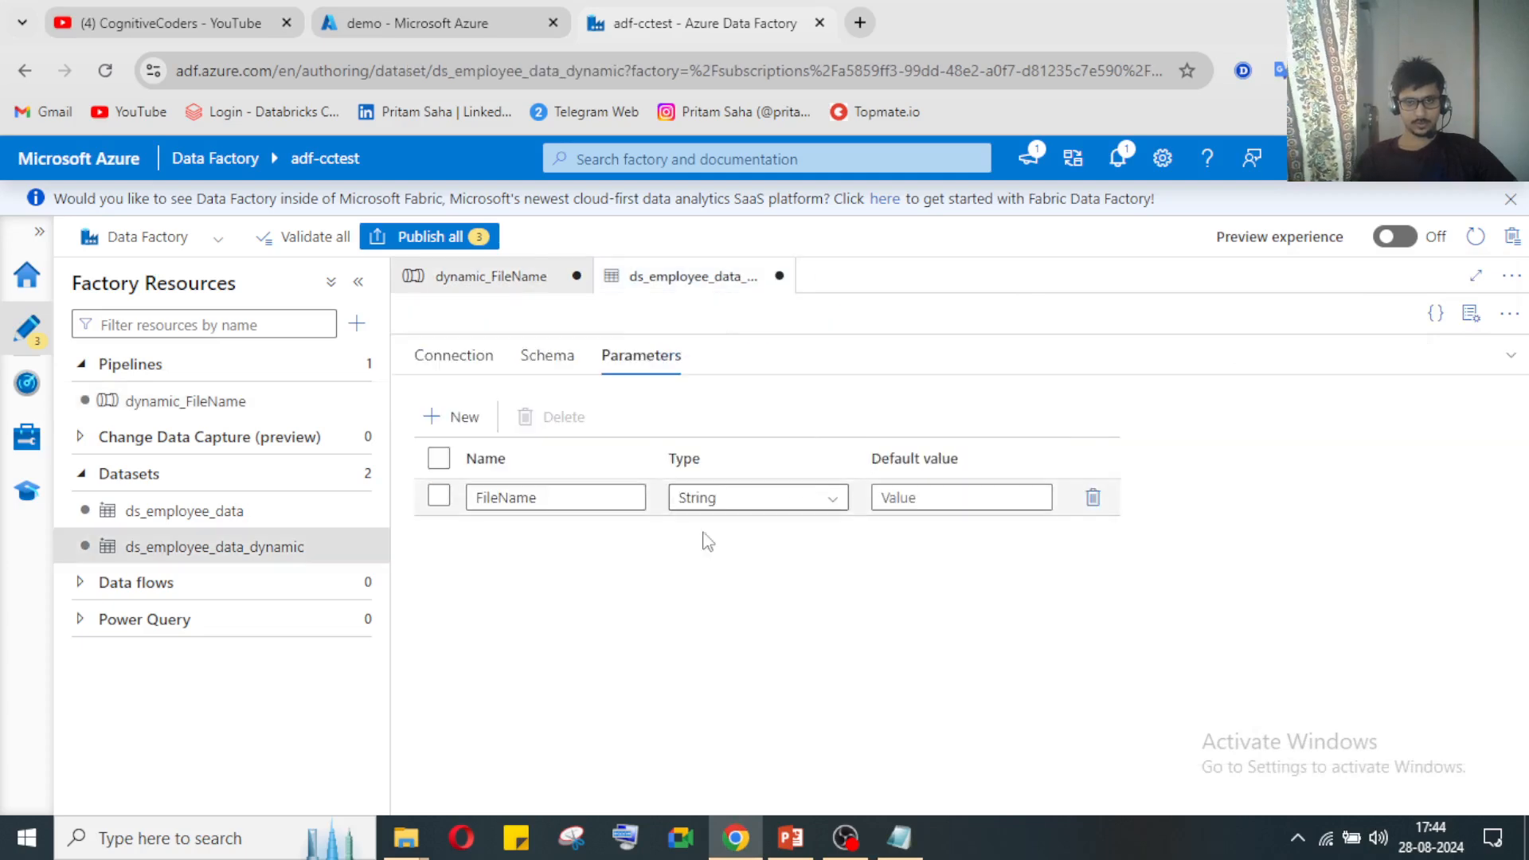
click(552, 356)
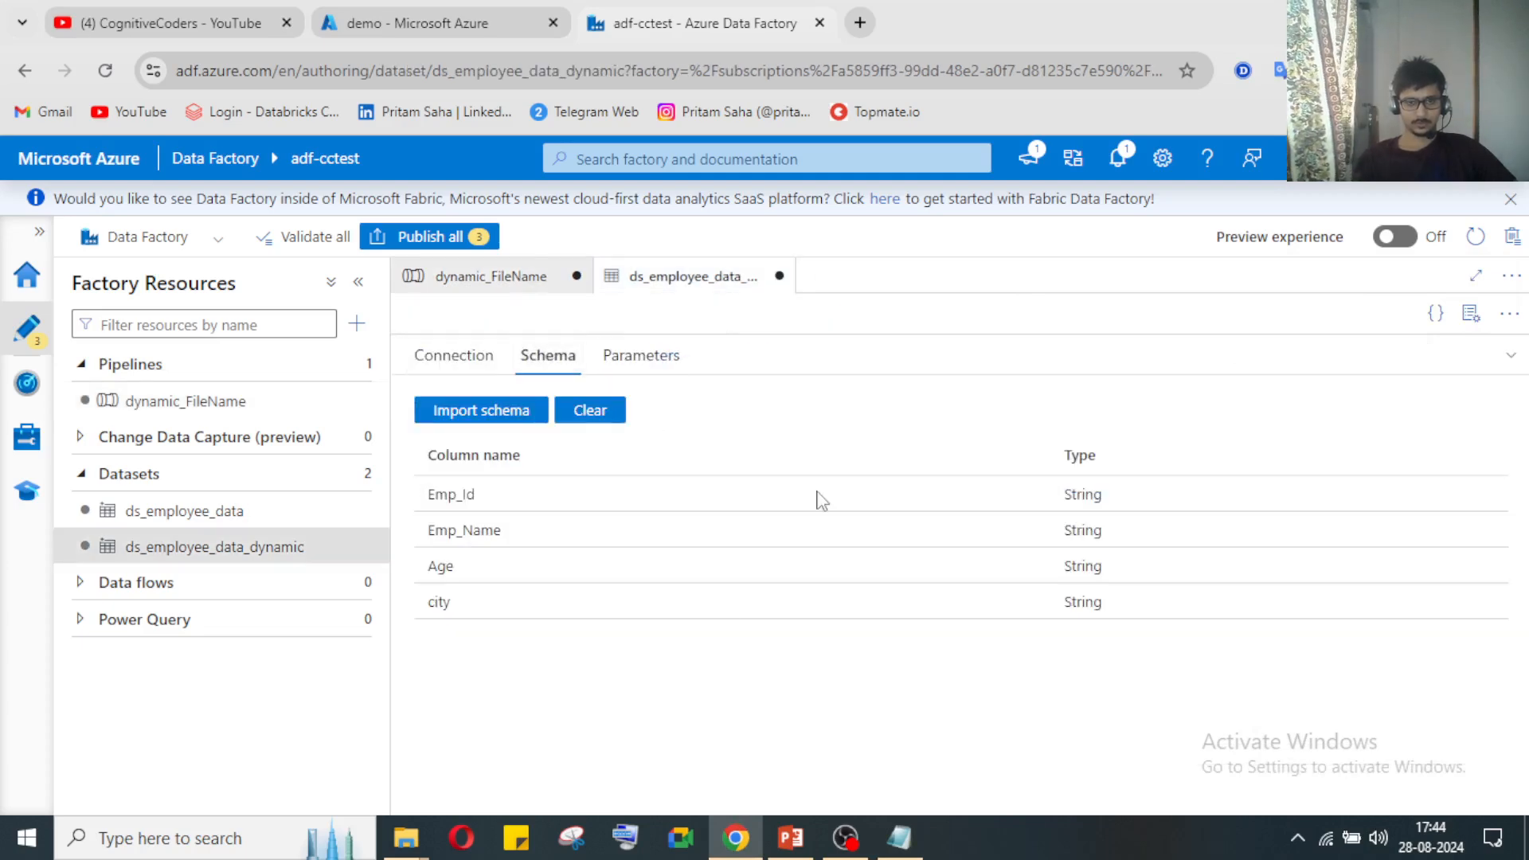
click(450, 356)
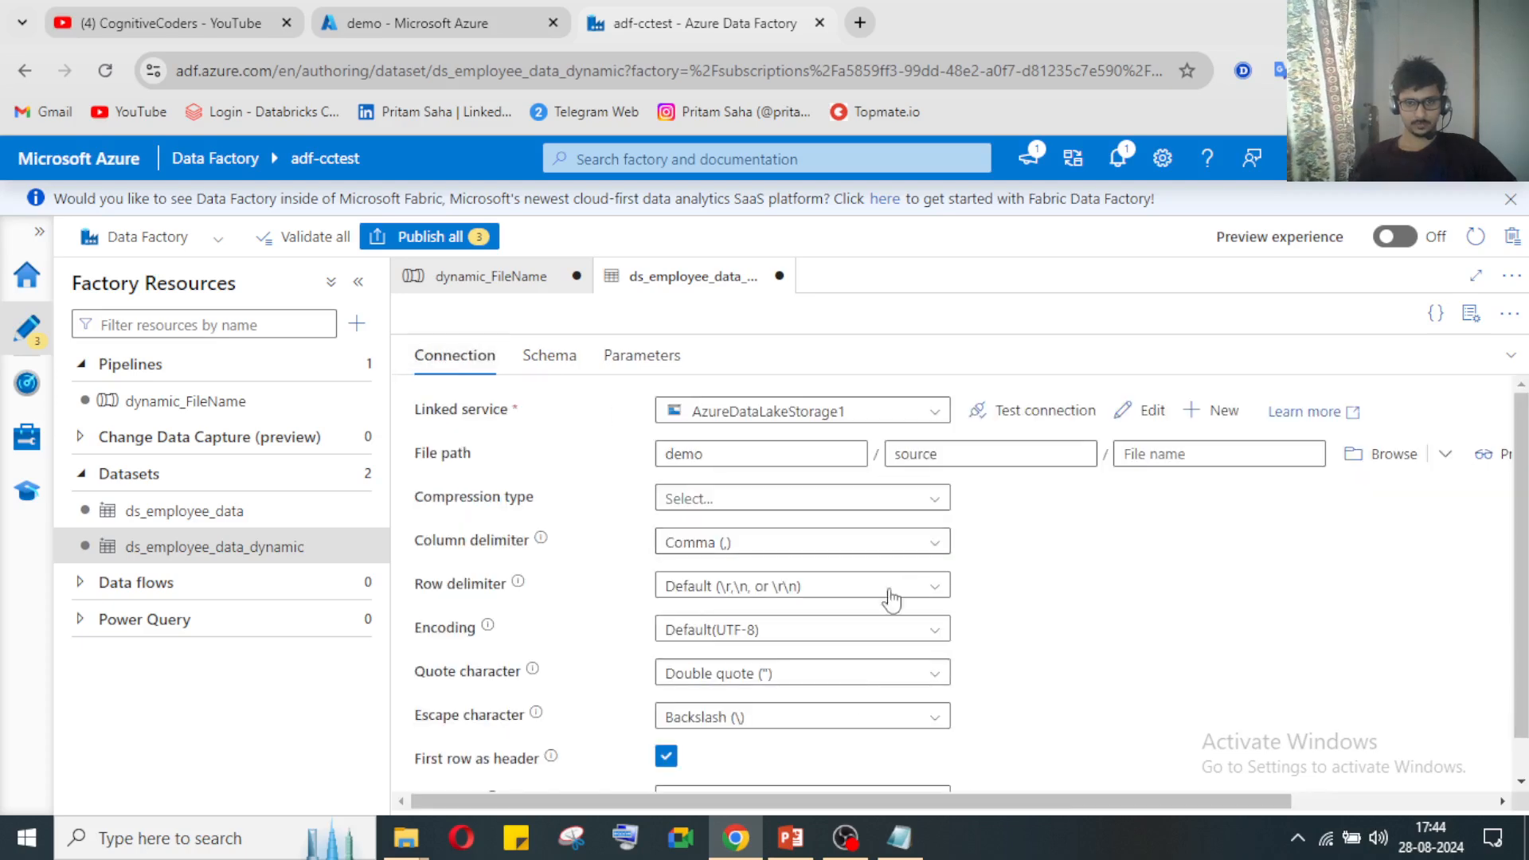
click(1199, 454)
click(1196, 483)
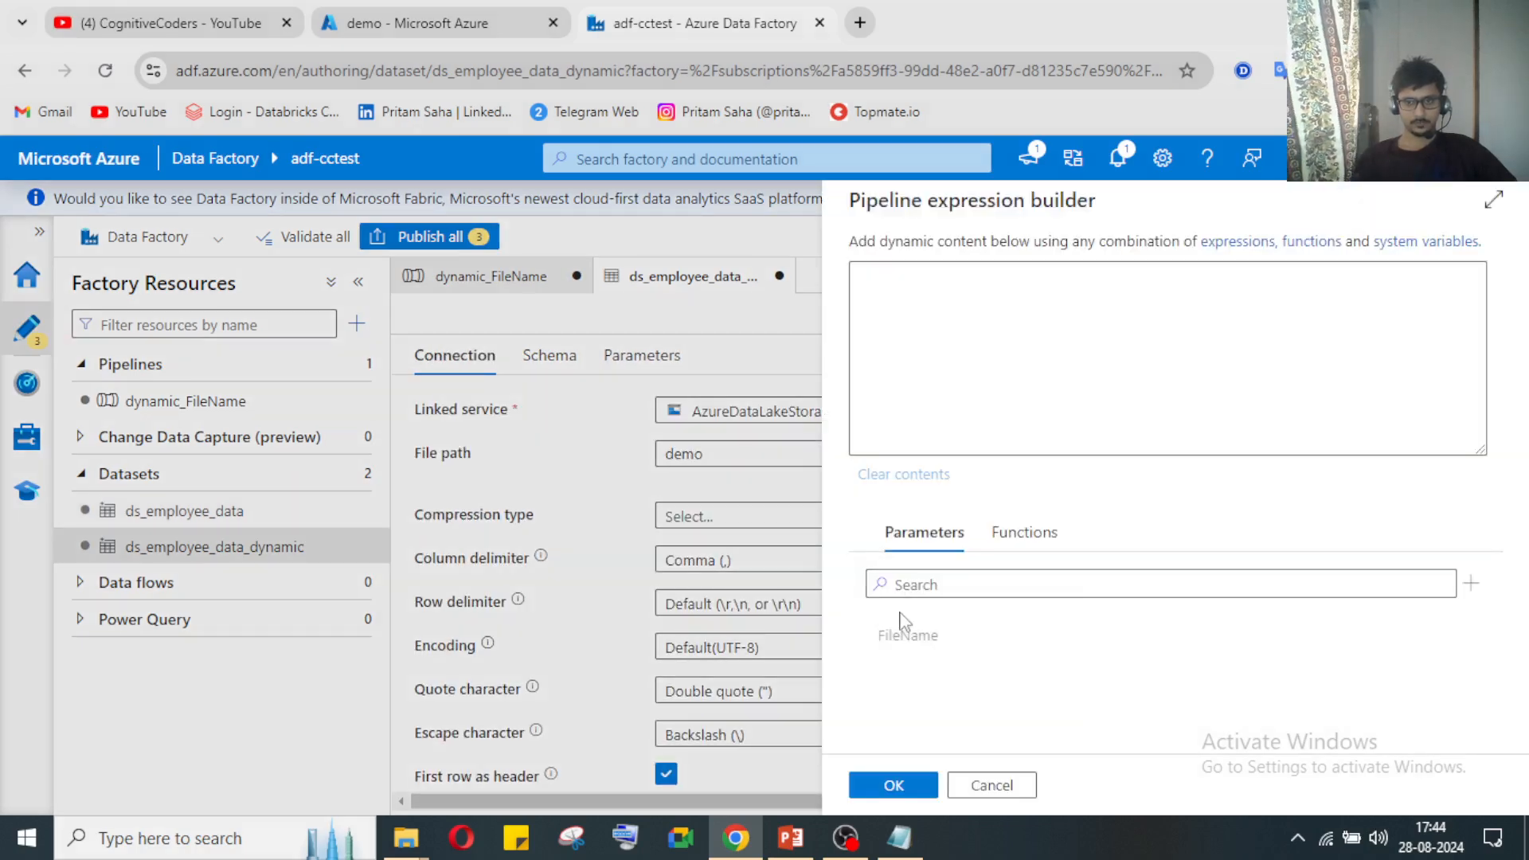
click(916, 641)
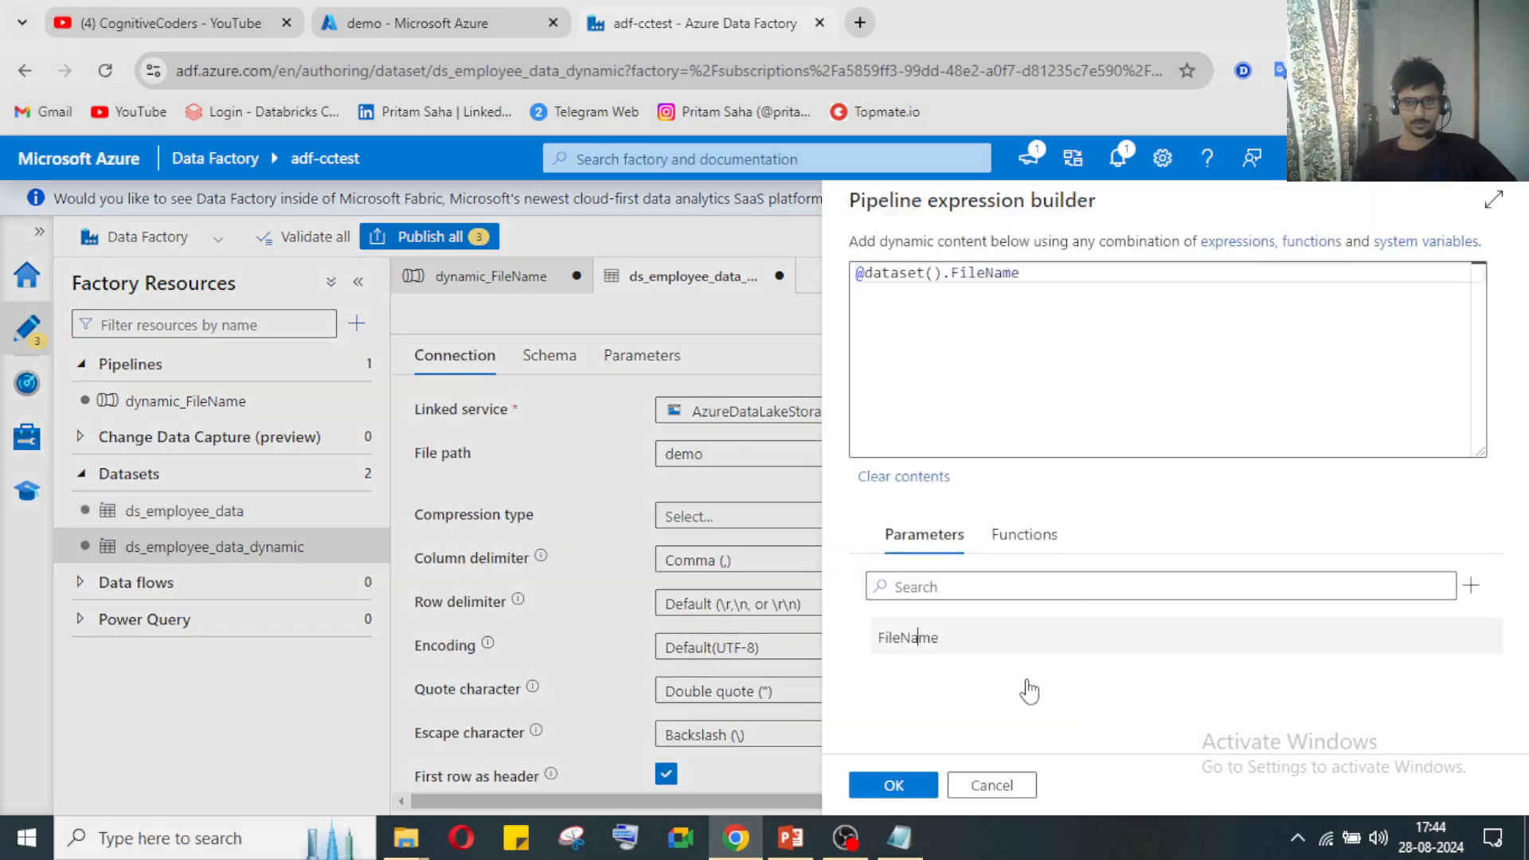
click(894, 785)
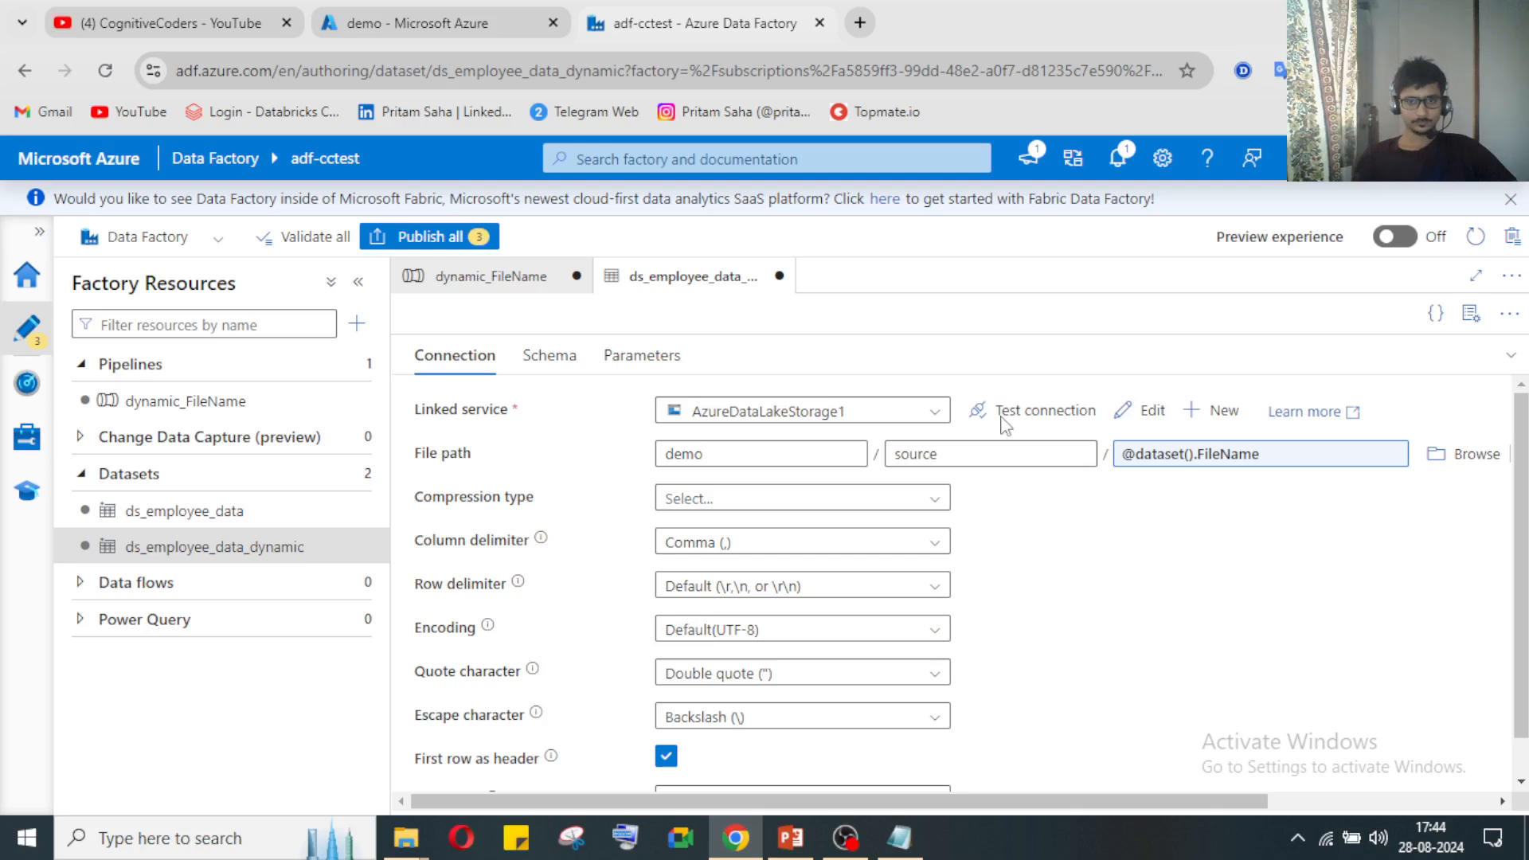
click(1511, 355)
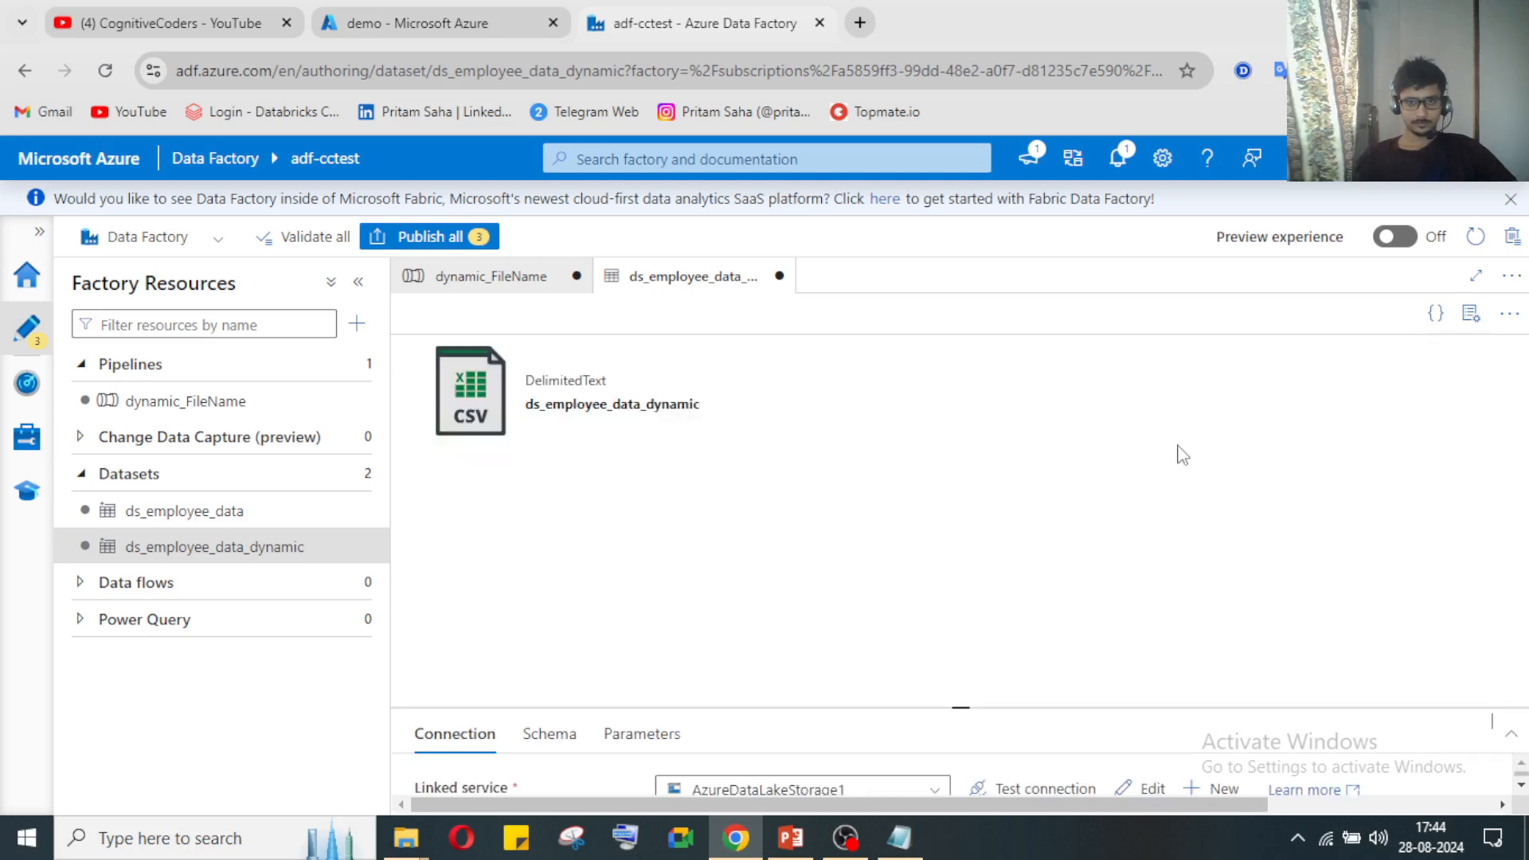
click(519, 281)
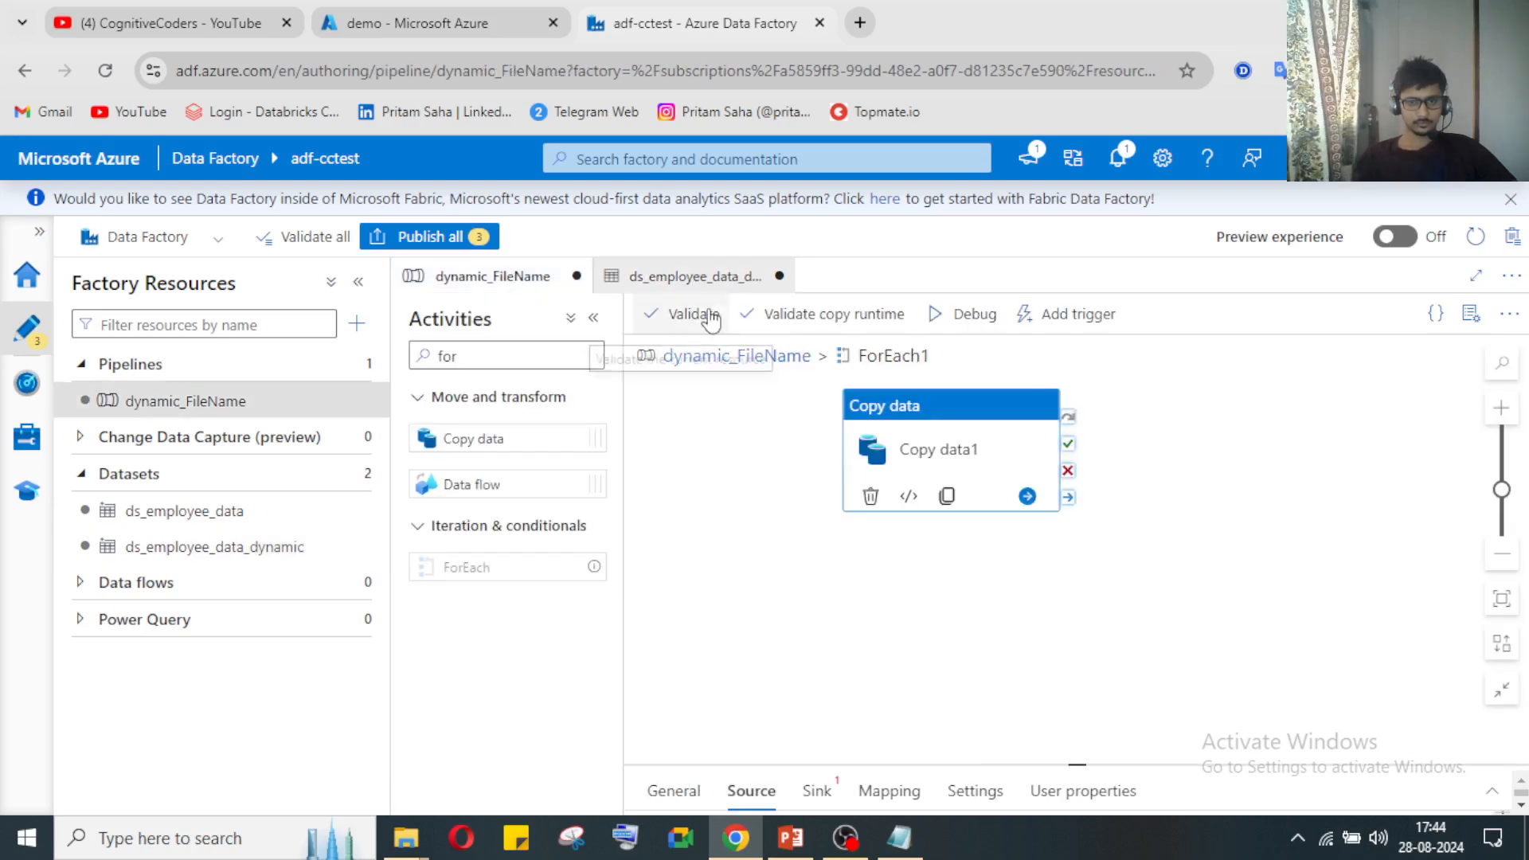
click(1490, 797)
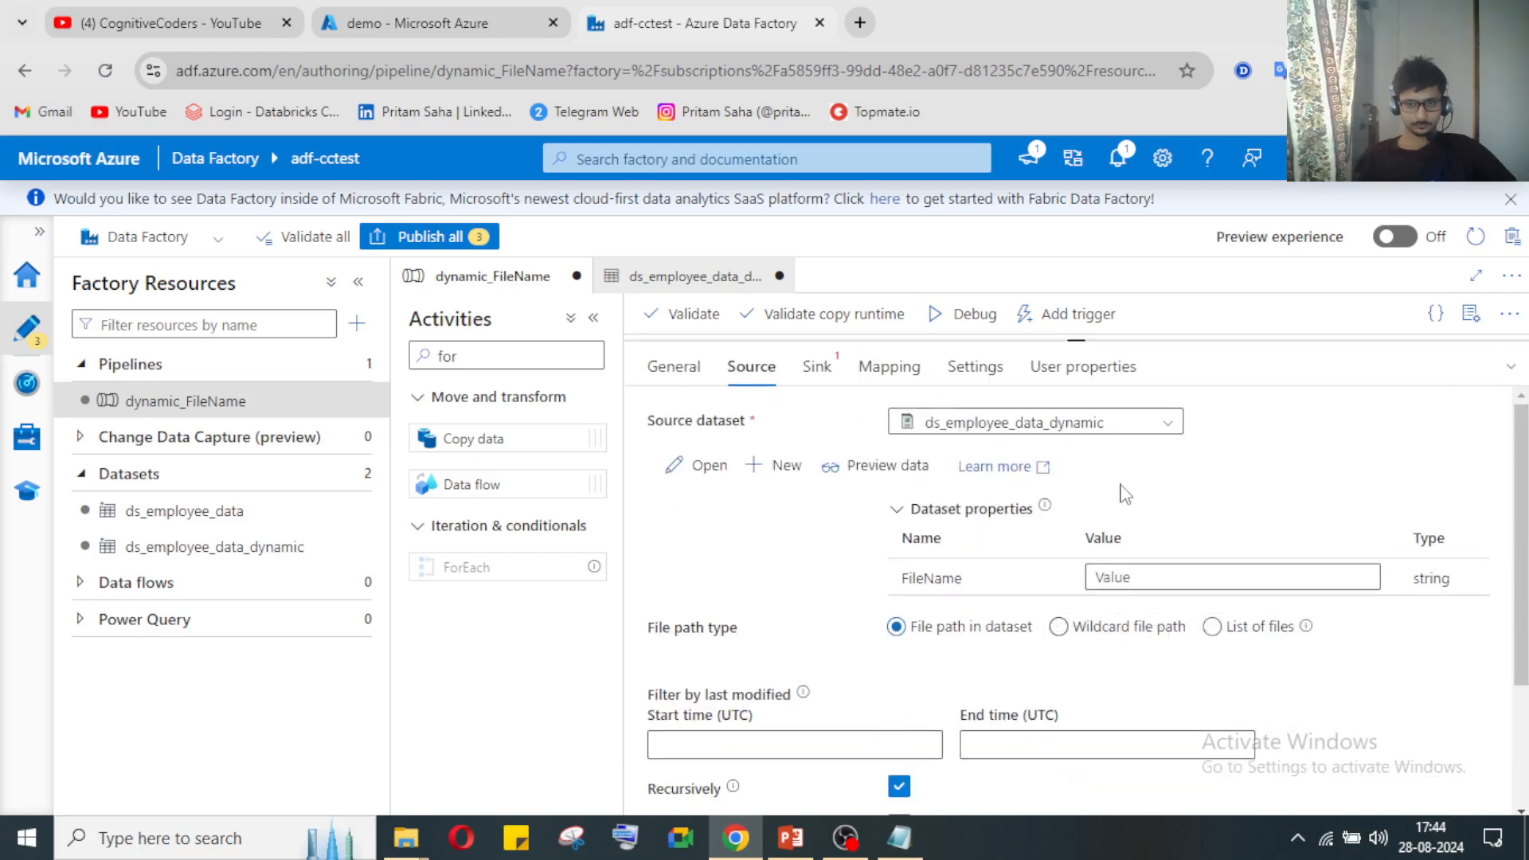
click(1163, 579)
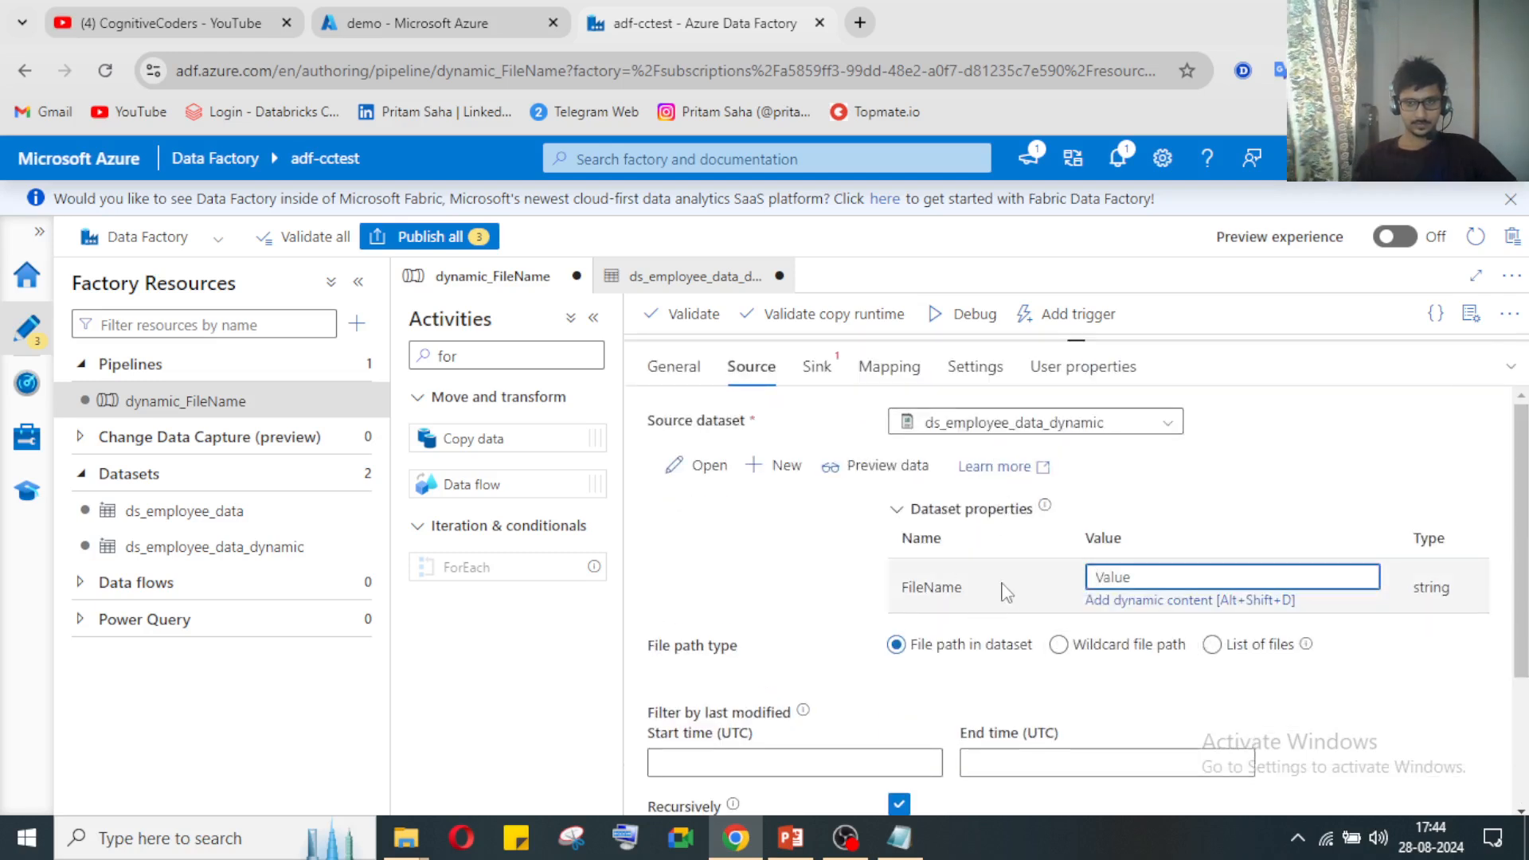
click(1119, 603)
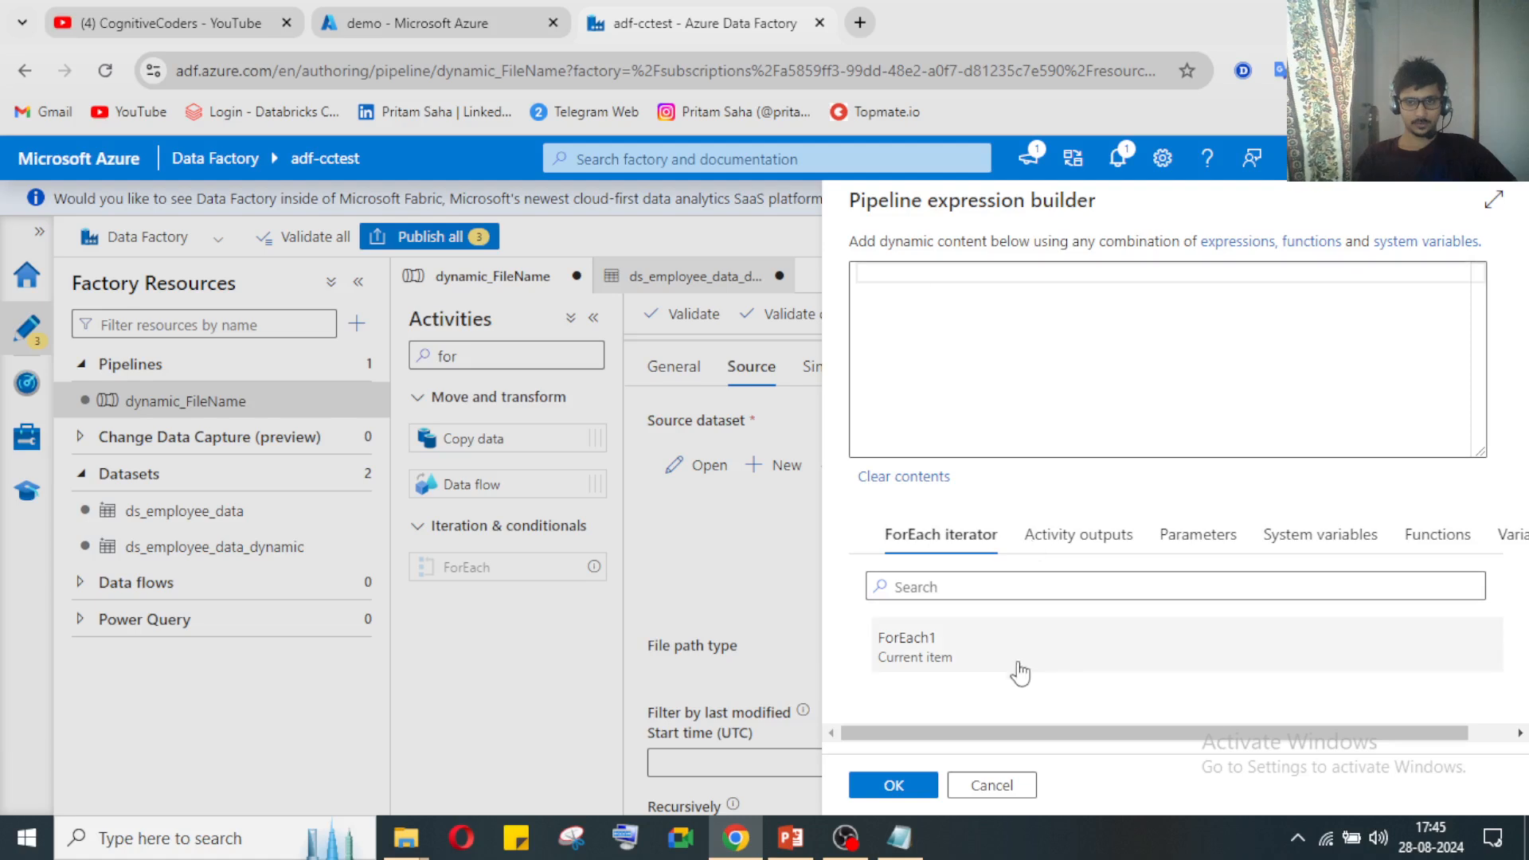
click(929, 649)
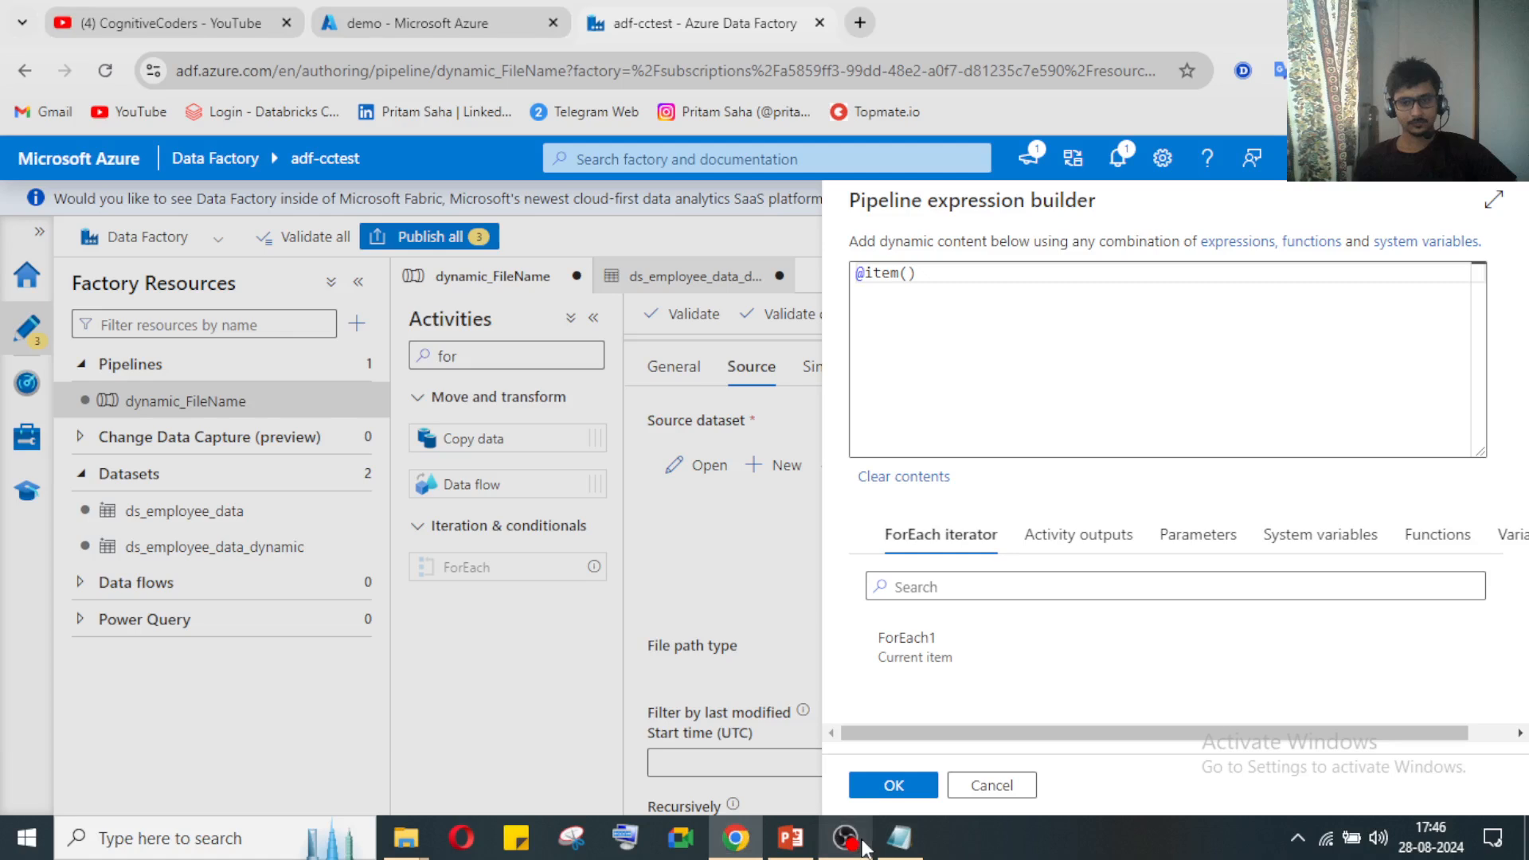
click(970, 284)
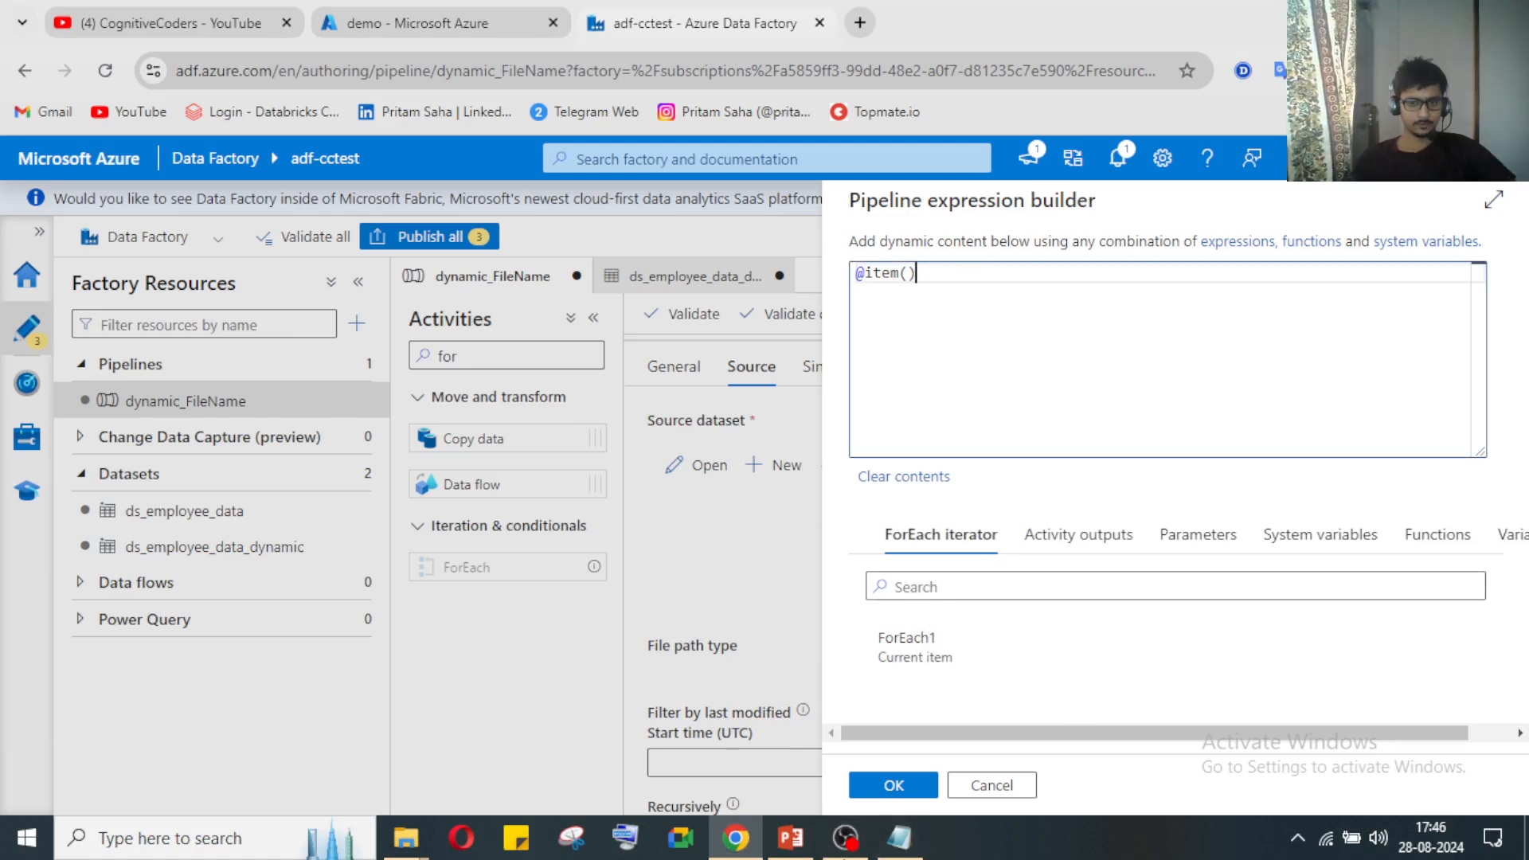
click(900, 838)
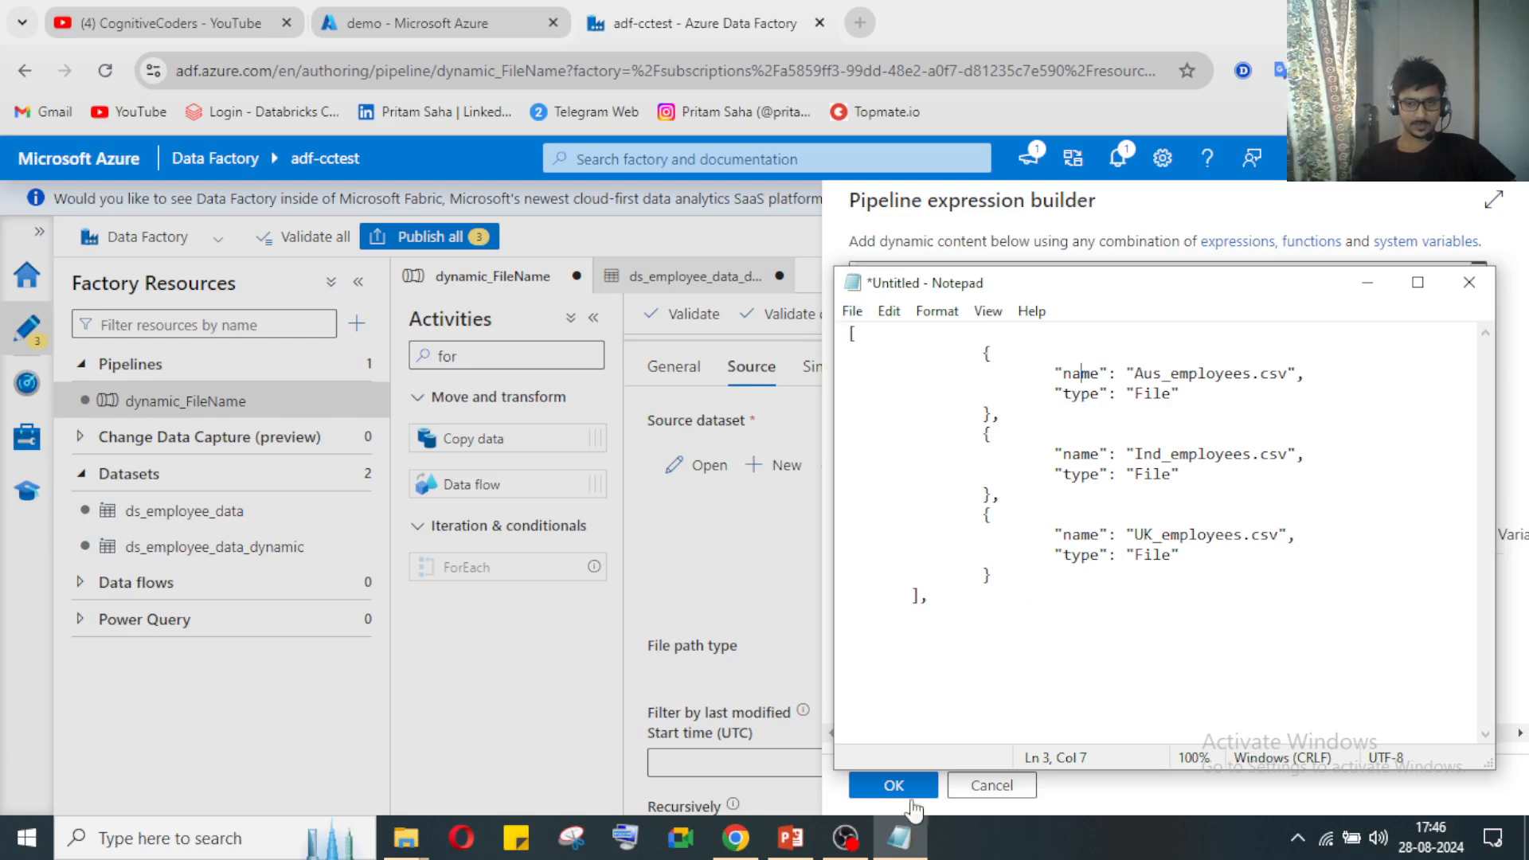
click(900, 836)
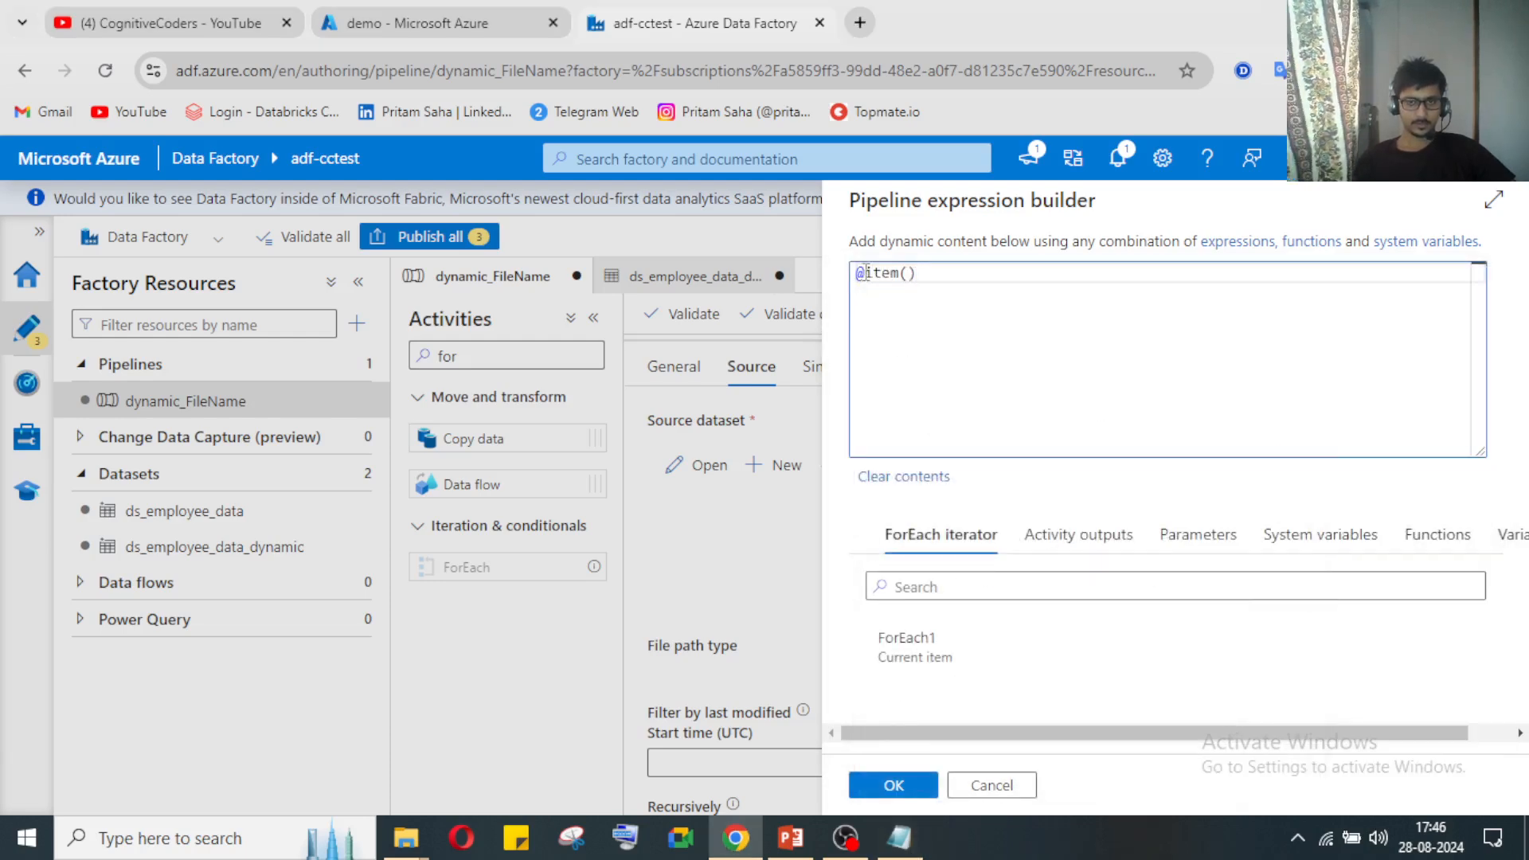
drag(931, 276, 857, 273)
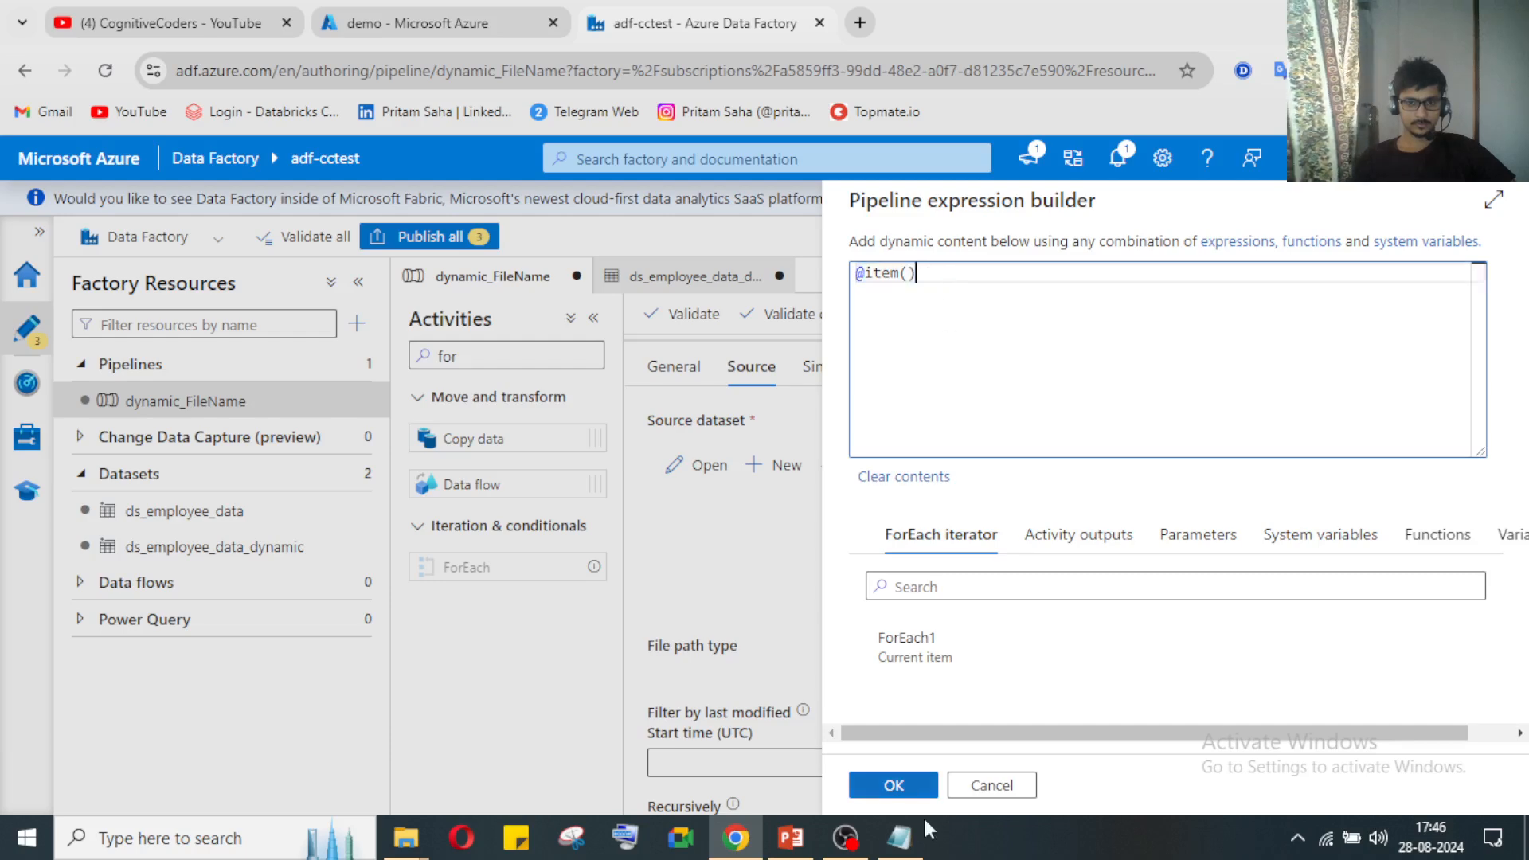
click(900, 837)
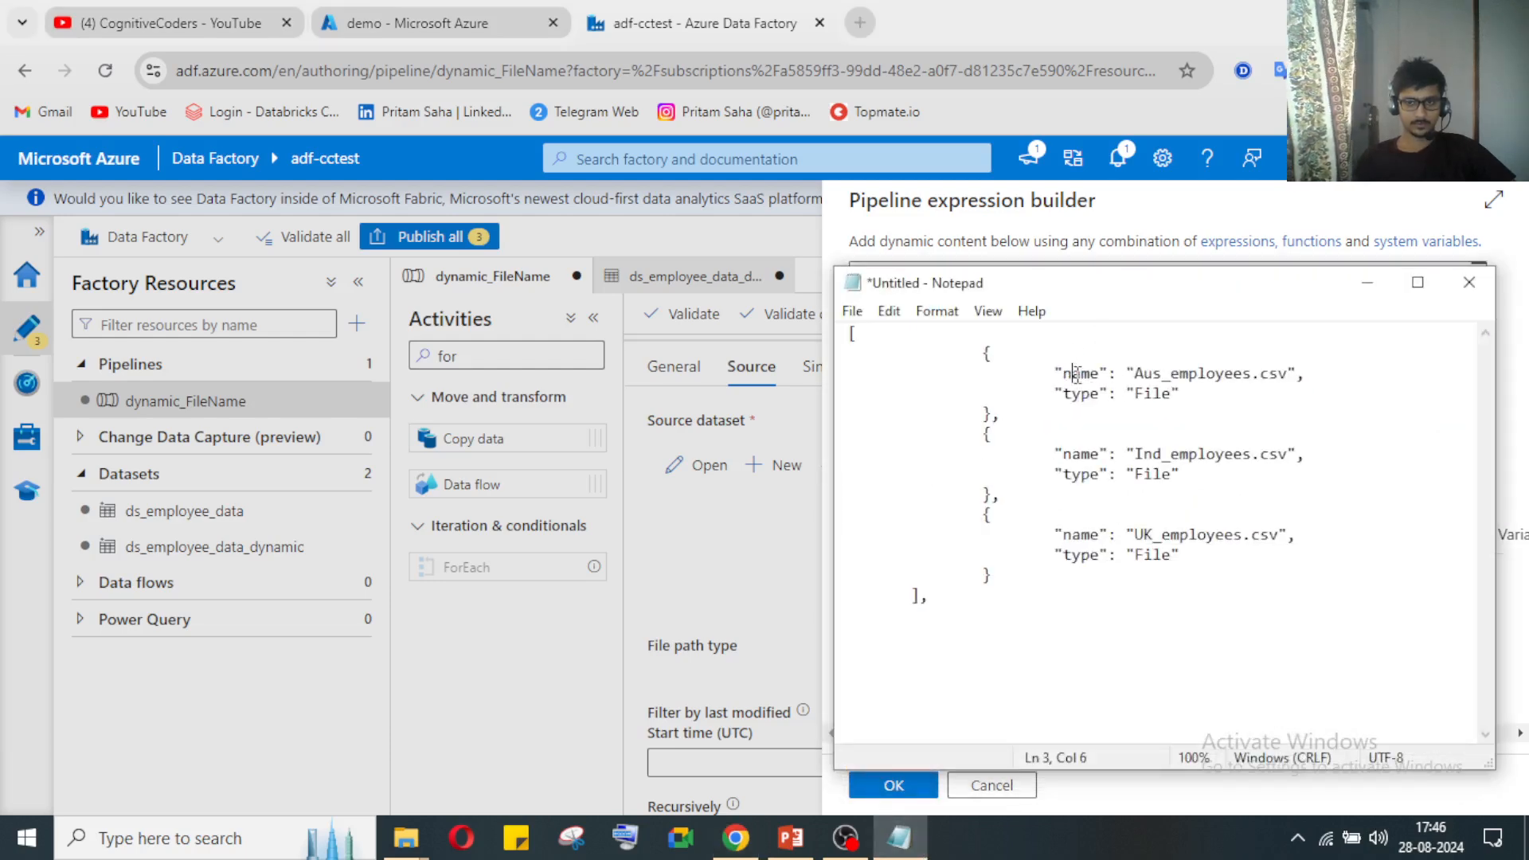
click(900, 837)
click(1039, 364)
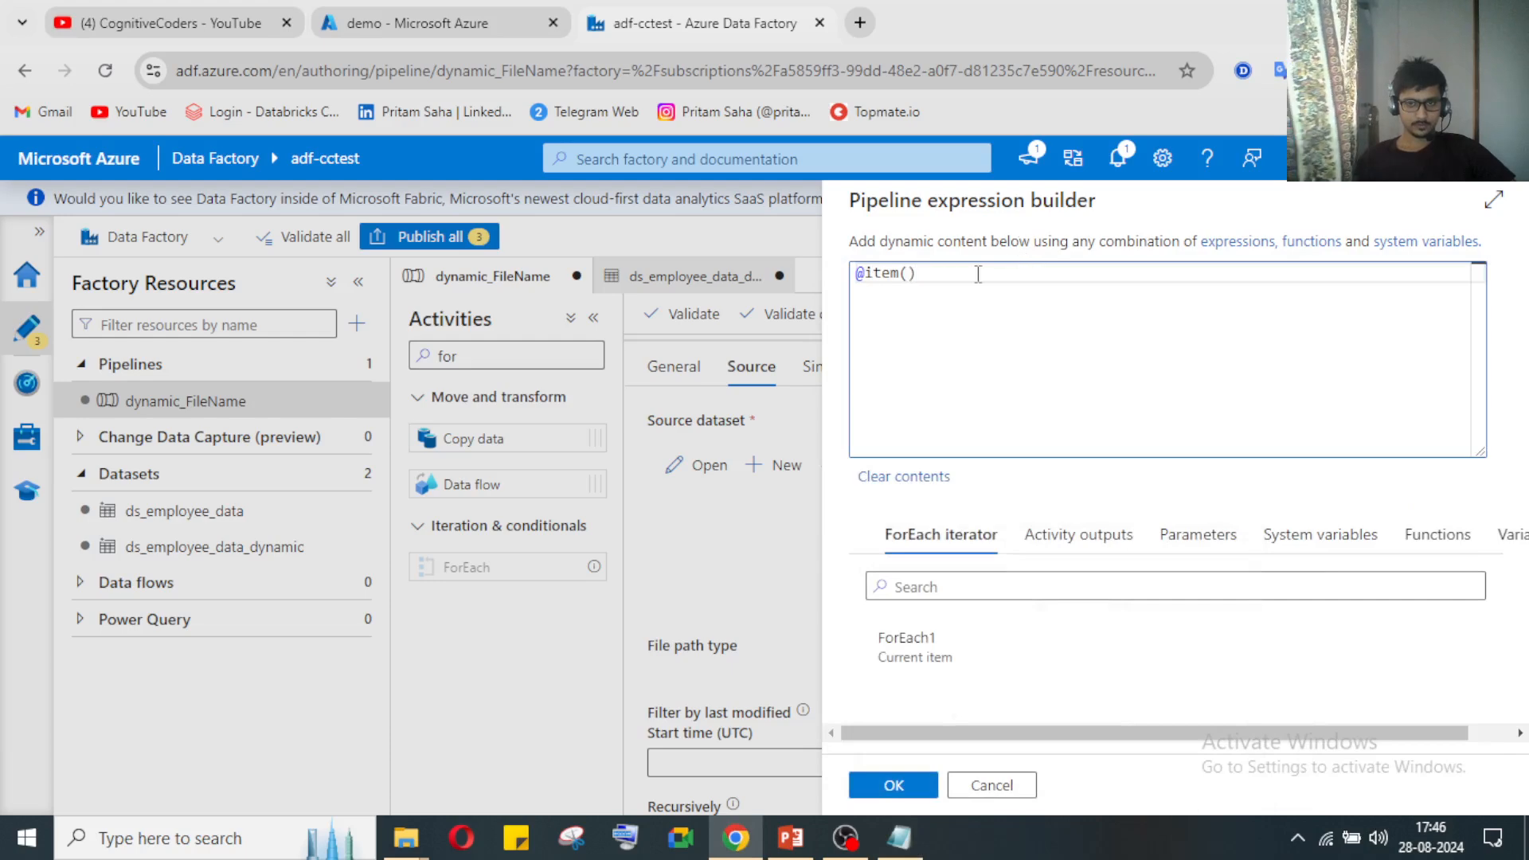
text(.)
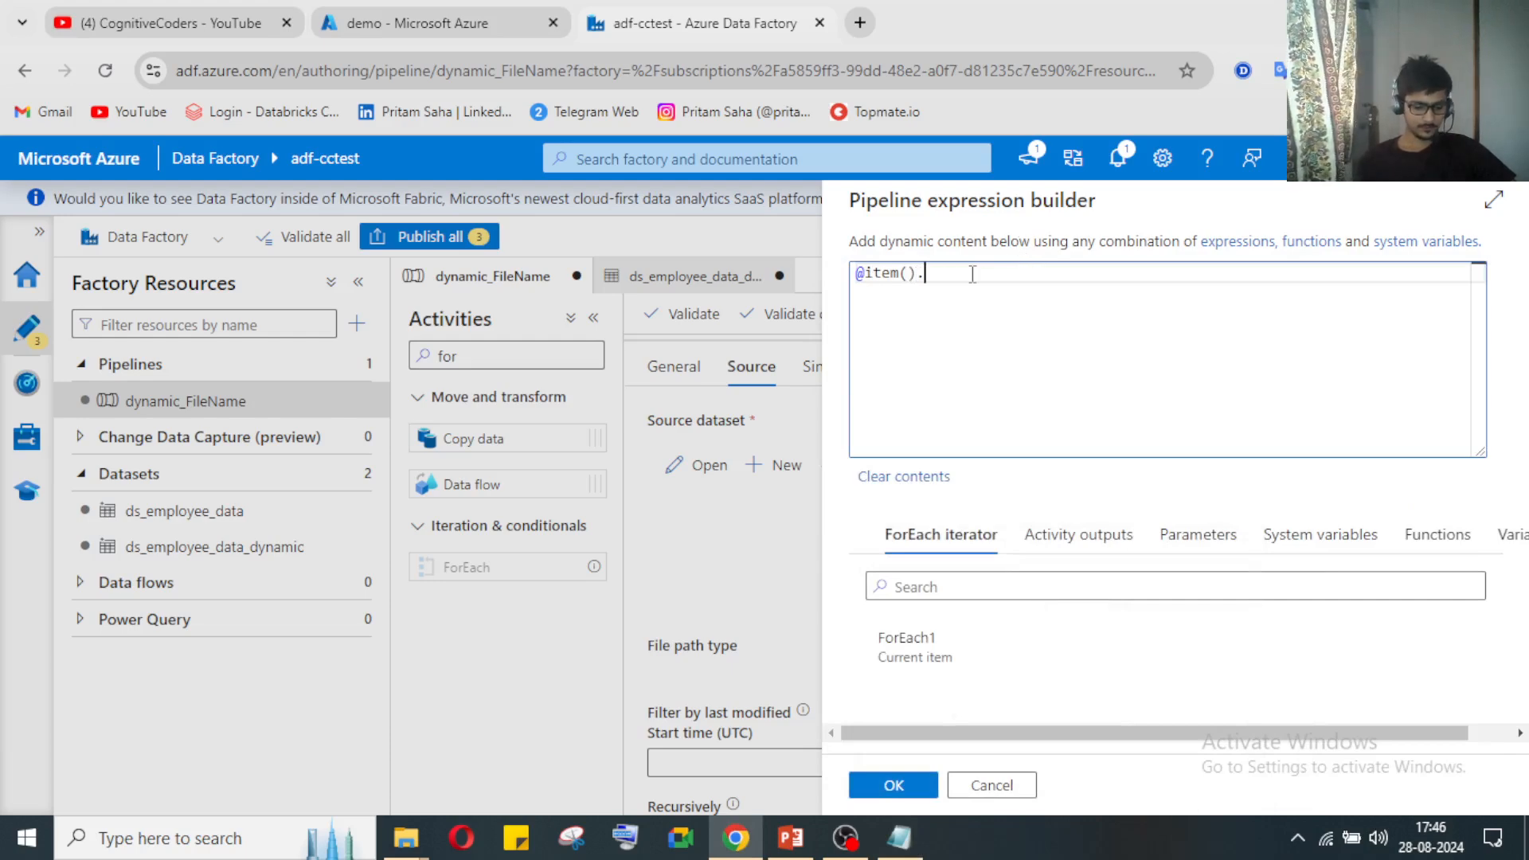
text(name)
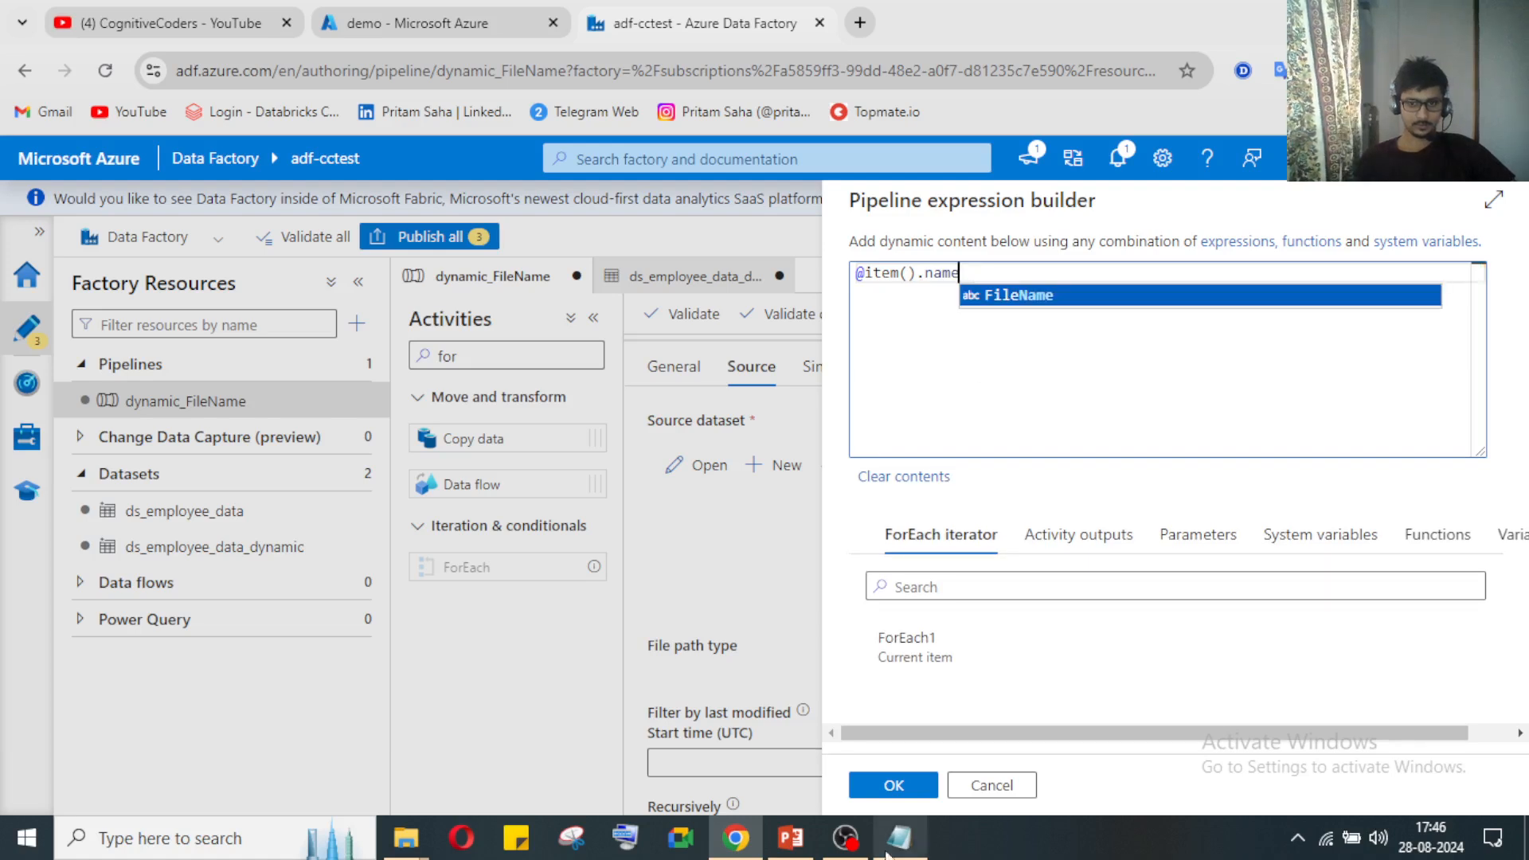
click(900, 836)
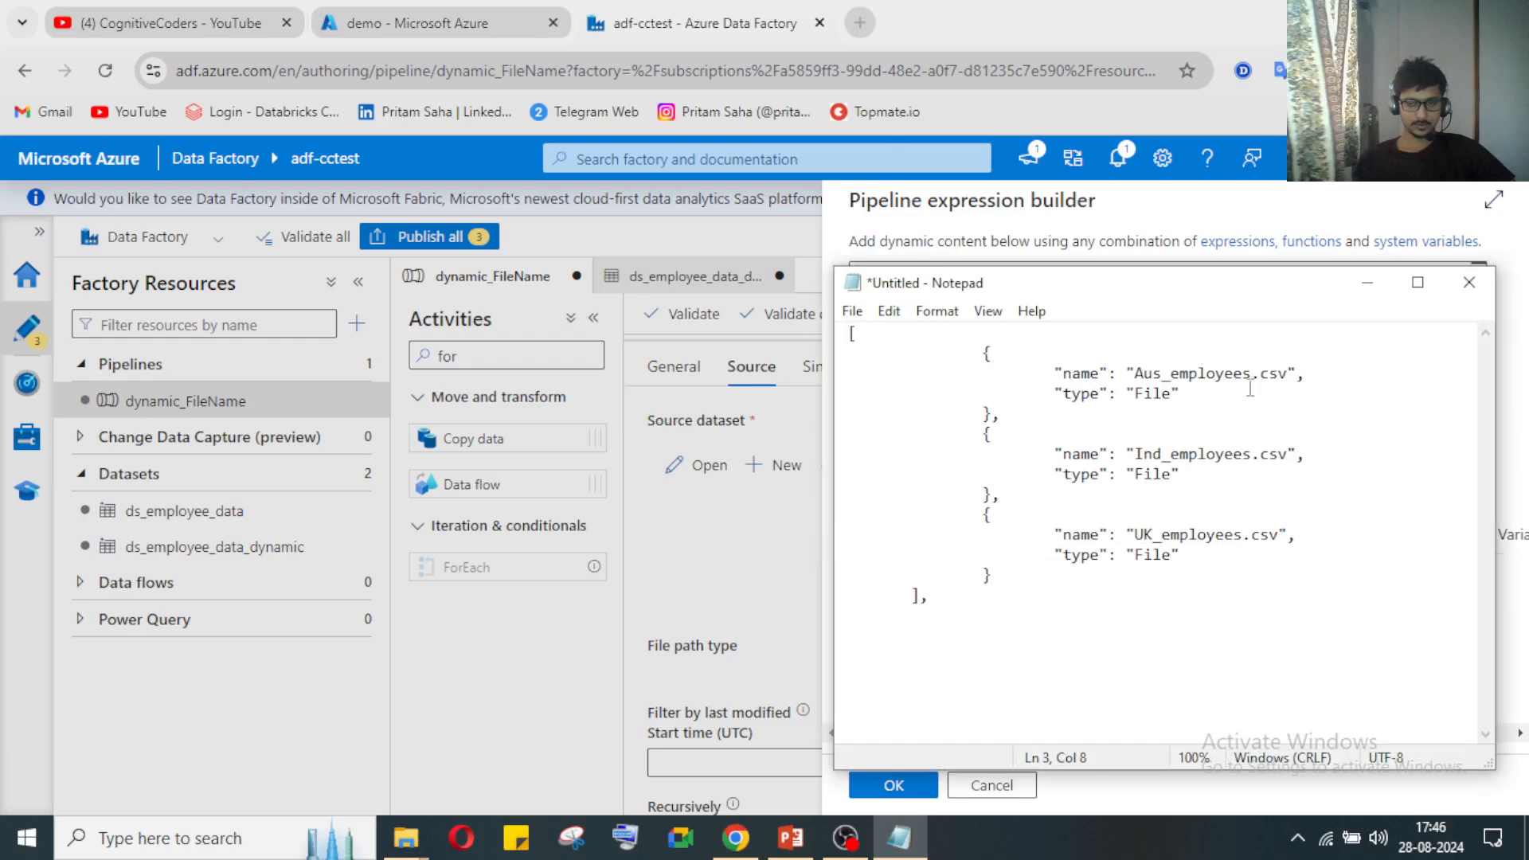
click(901, 836)
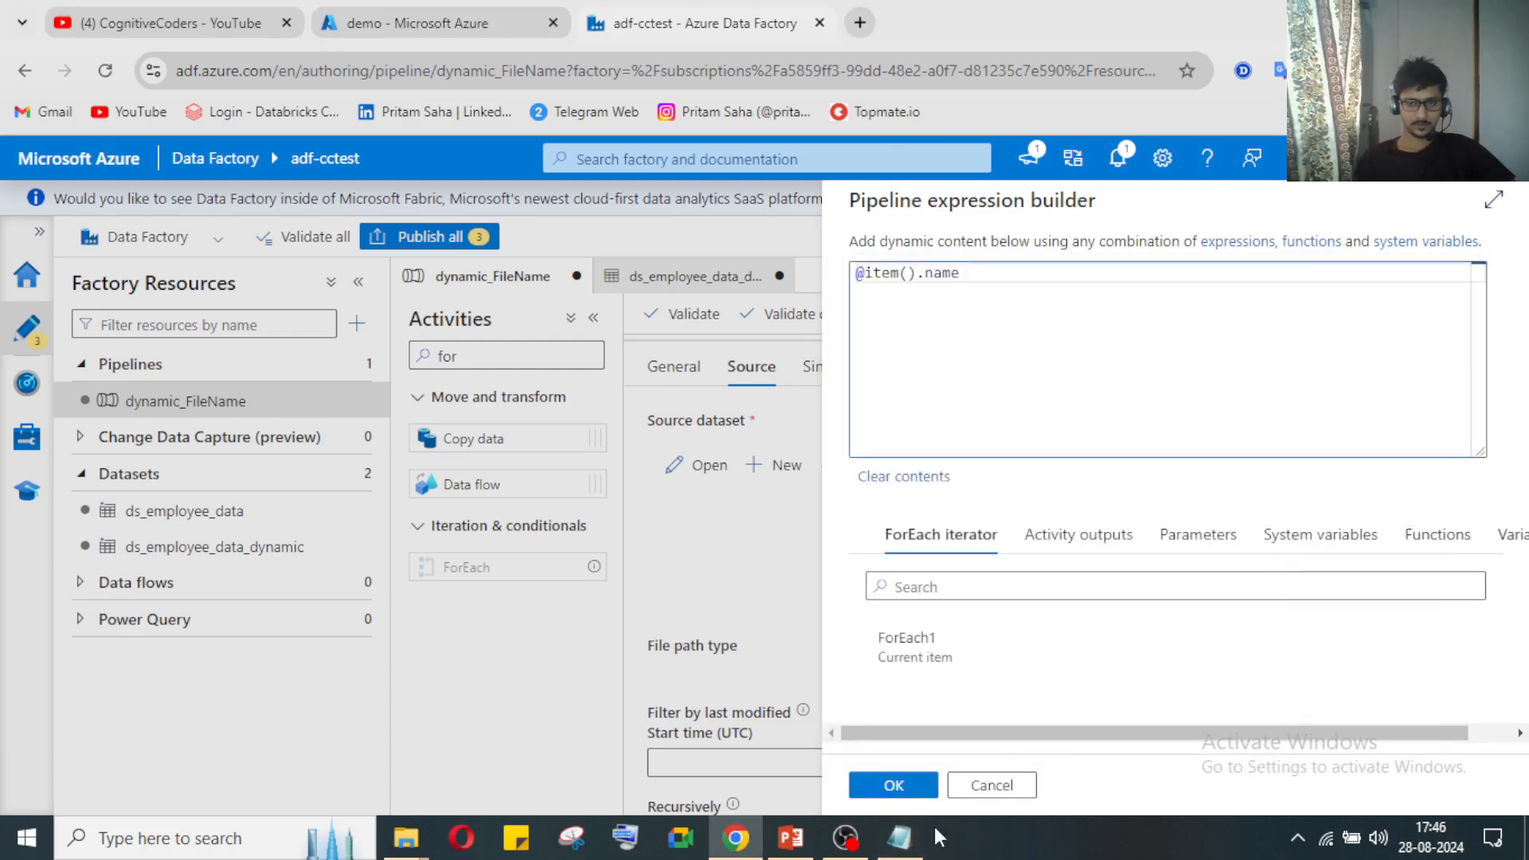
click(895, 787)
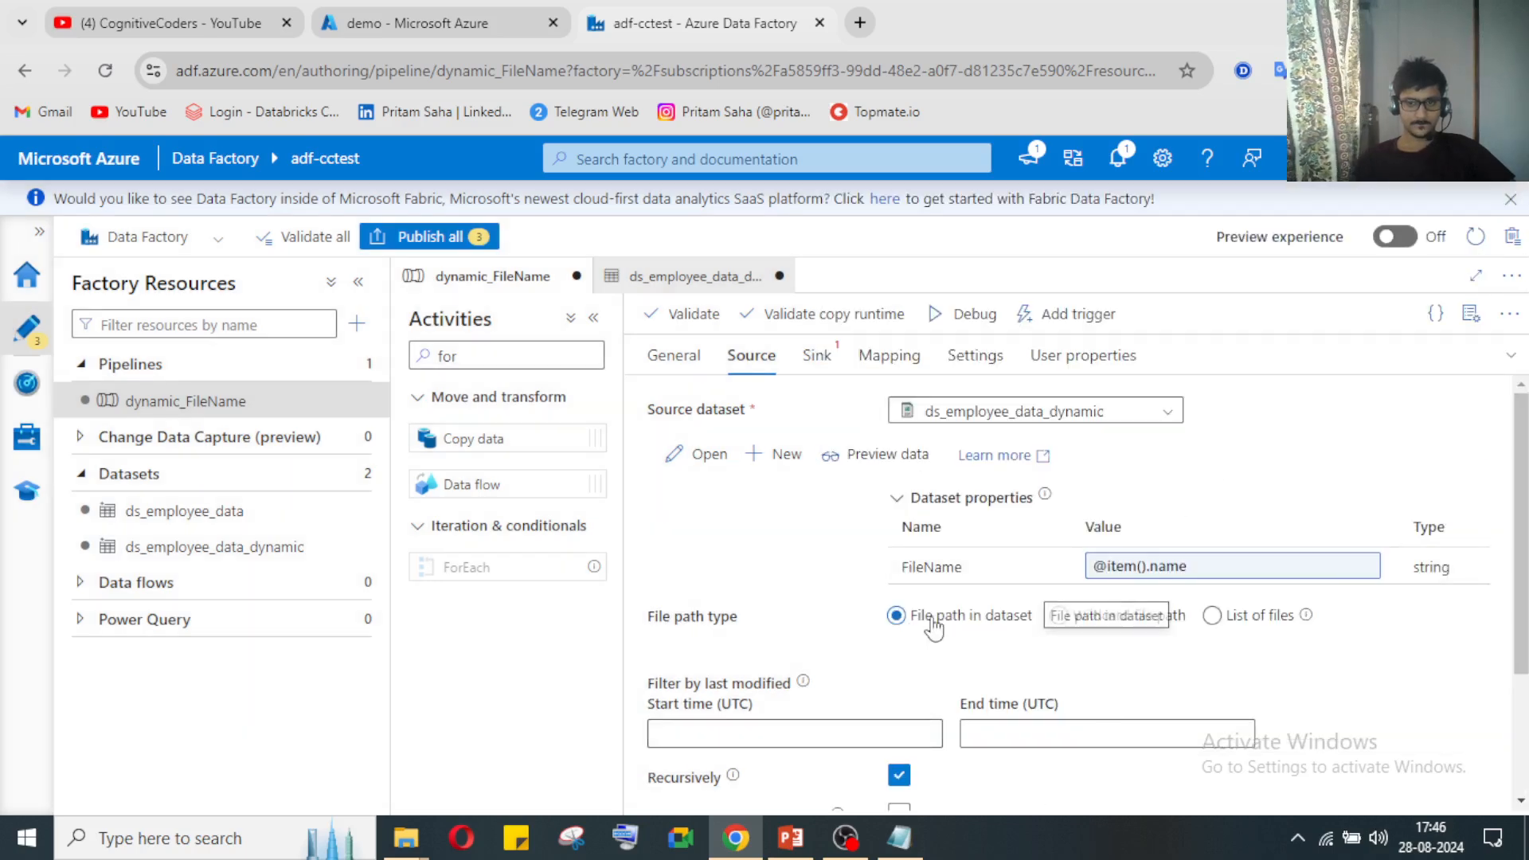
scroll(937, 634, down, 2)
scroll(936, 633, up, 2)
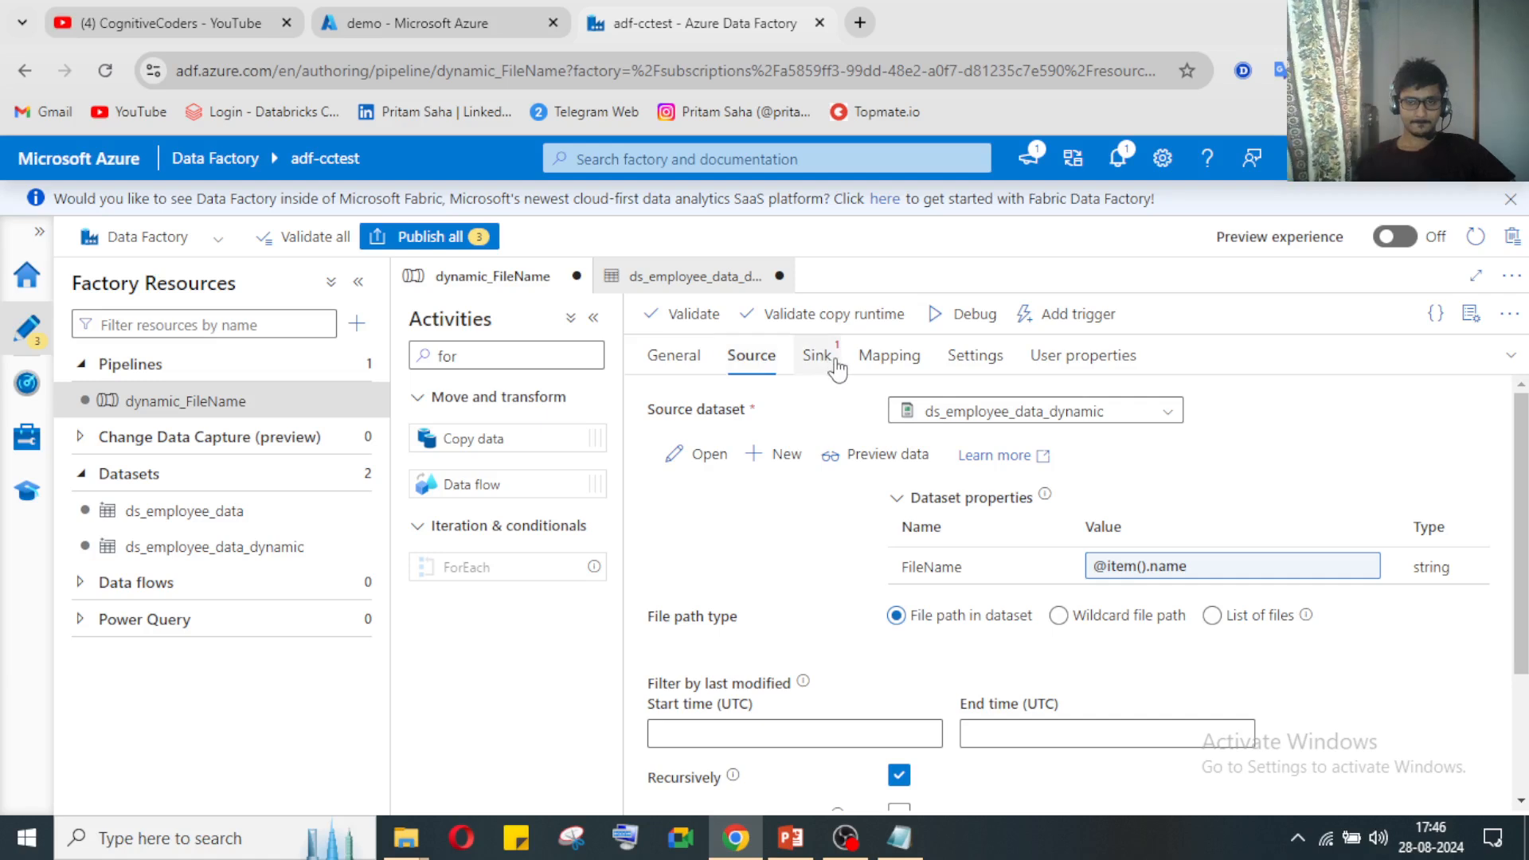
scroll(953, 542, down, 3)
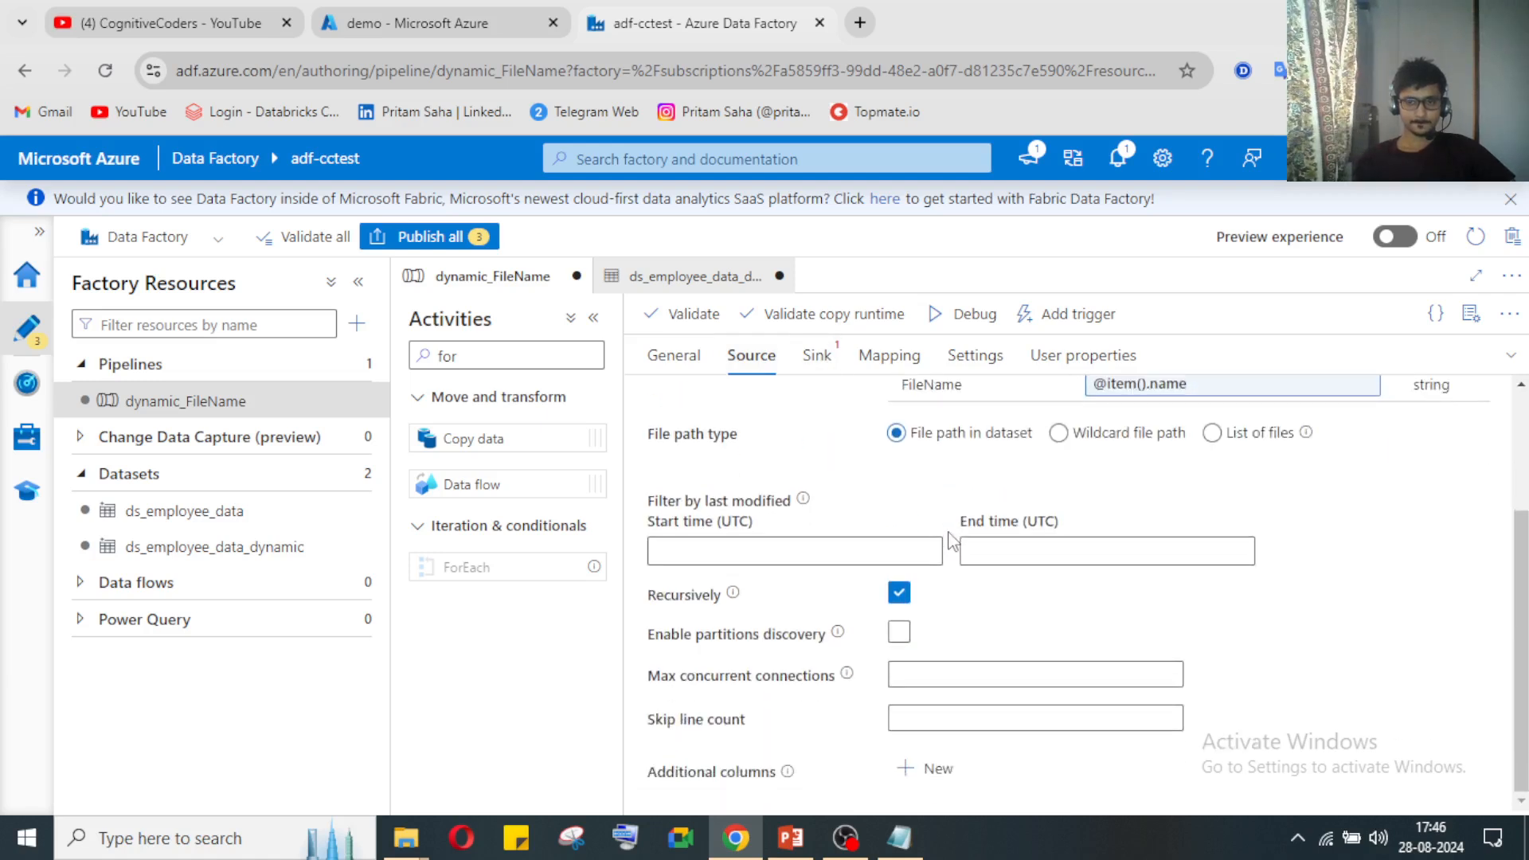
scroll(953, 541, up, 3)
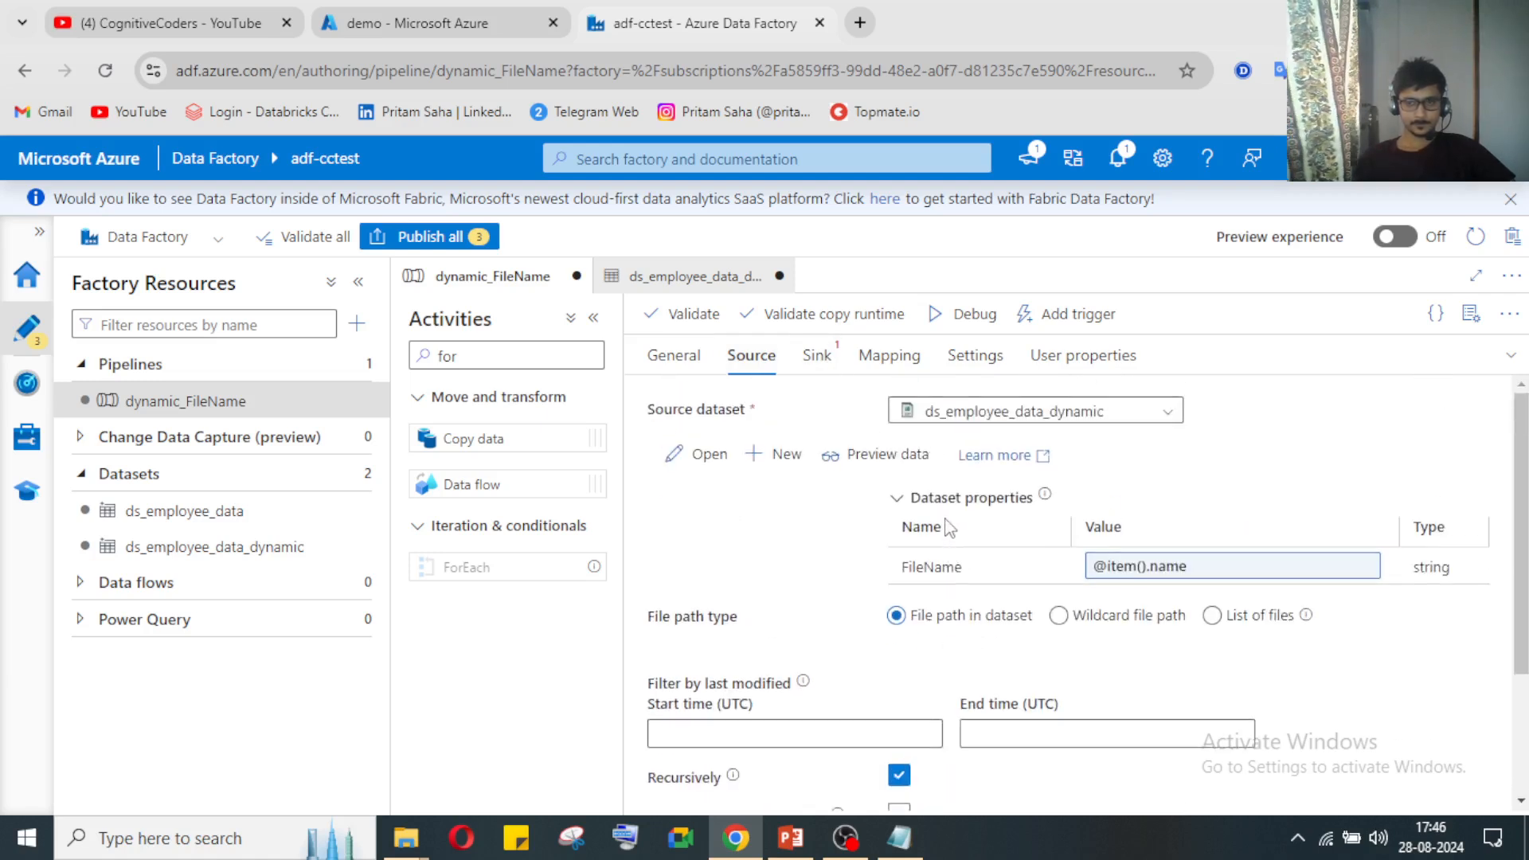
Step: Open Copy data1's sink settings and check which existing datasets are available for the sink
click(817, 356)
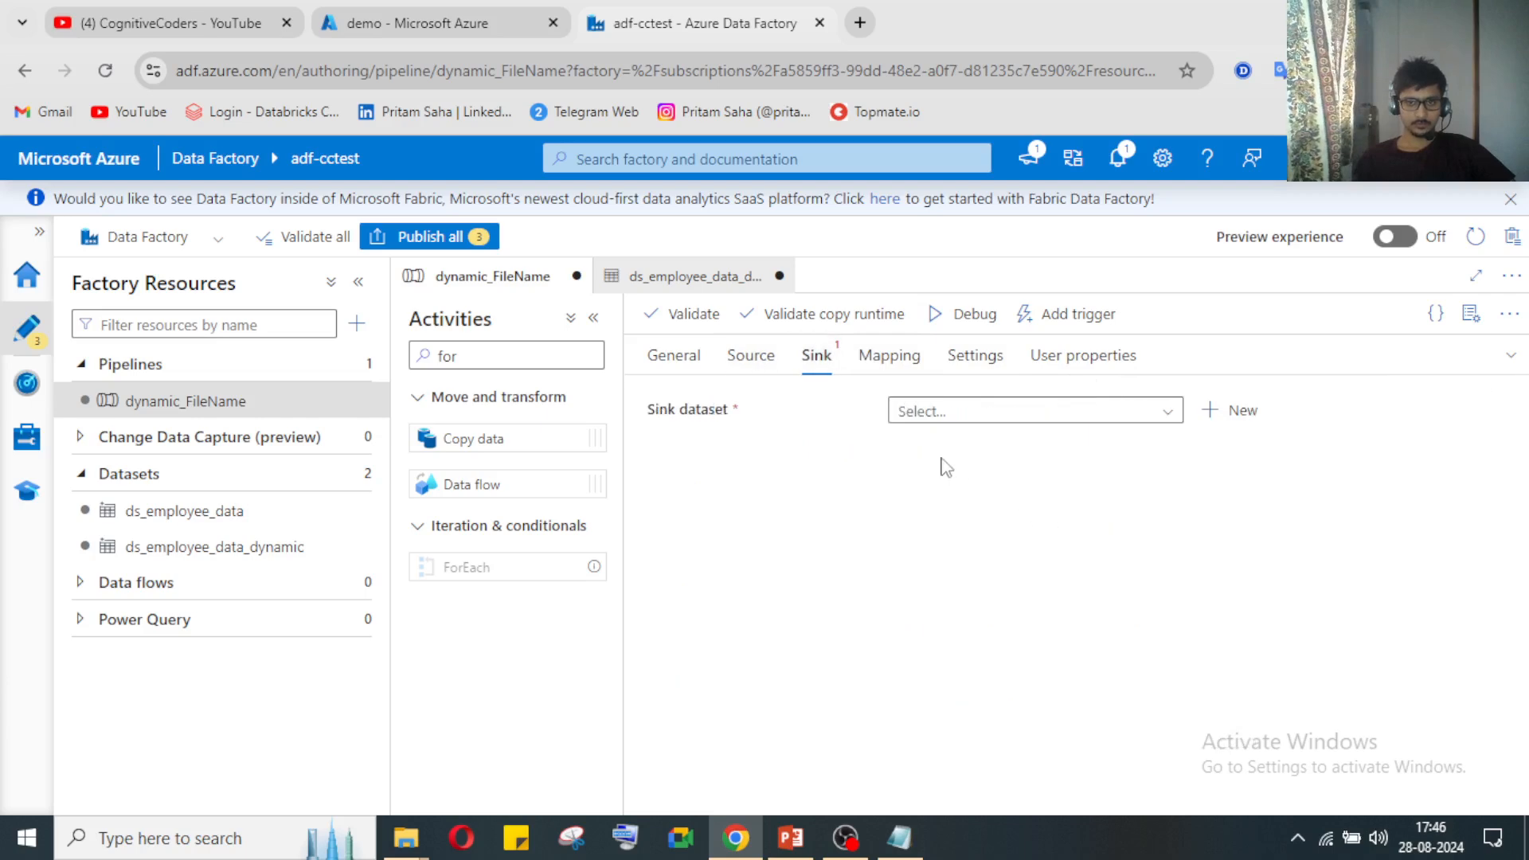
click(1031, 425)
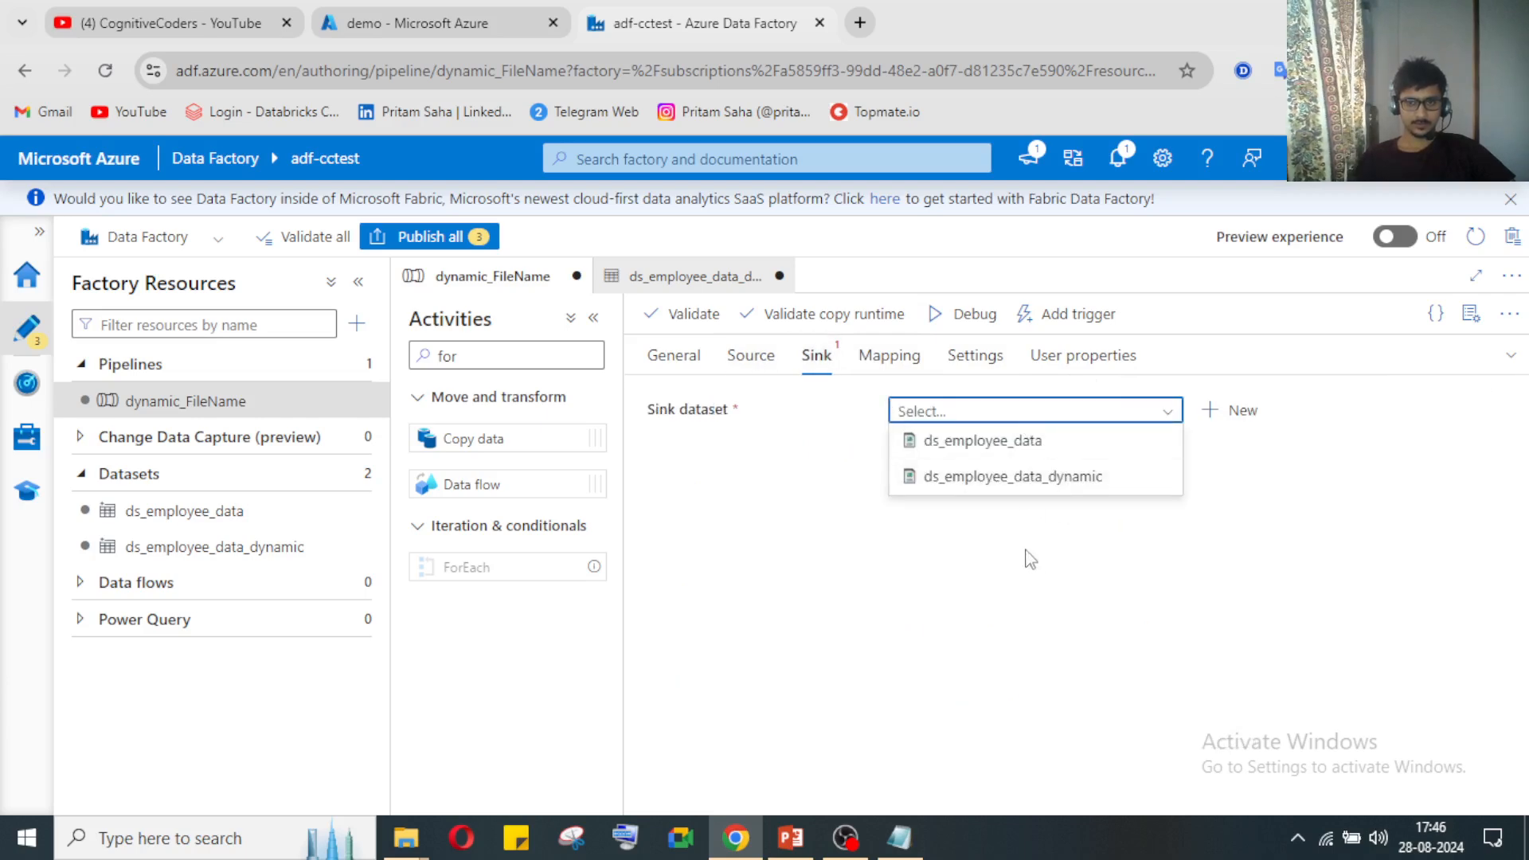
Step: Start a new Azure Data Lake Storage Gen2 sink dataset in DelimitedText format, named ds_SinkData
click(1241, 412)
scroll(1171, 637, down, 3)
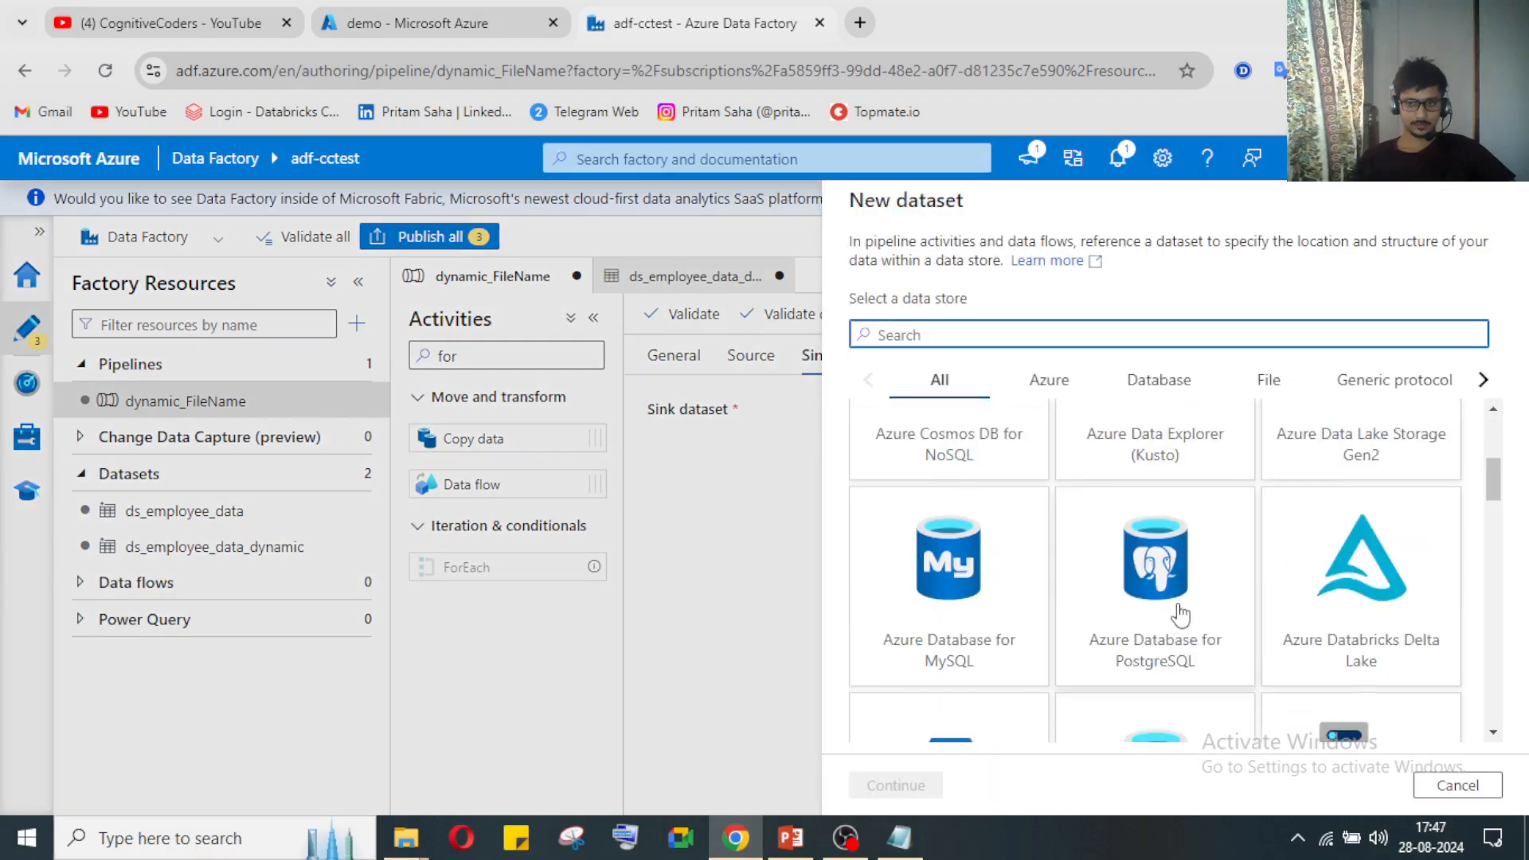
click(1356, 456)
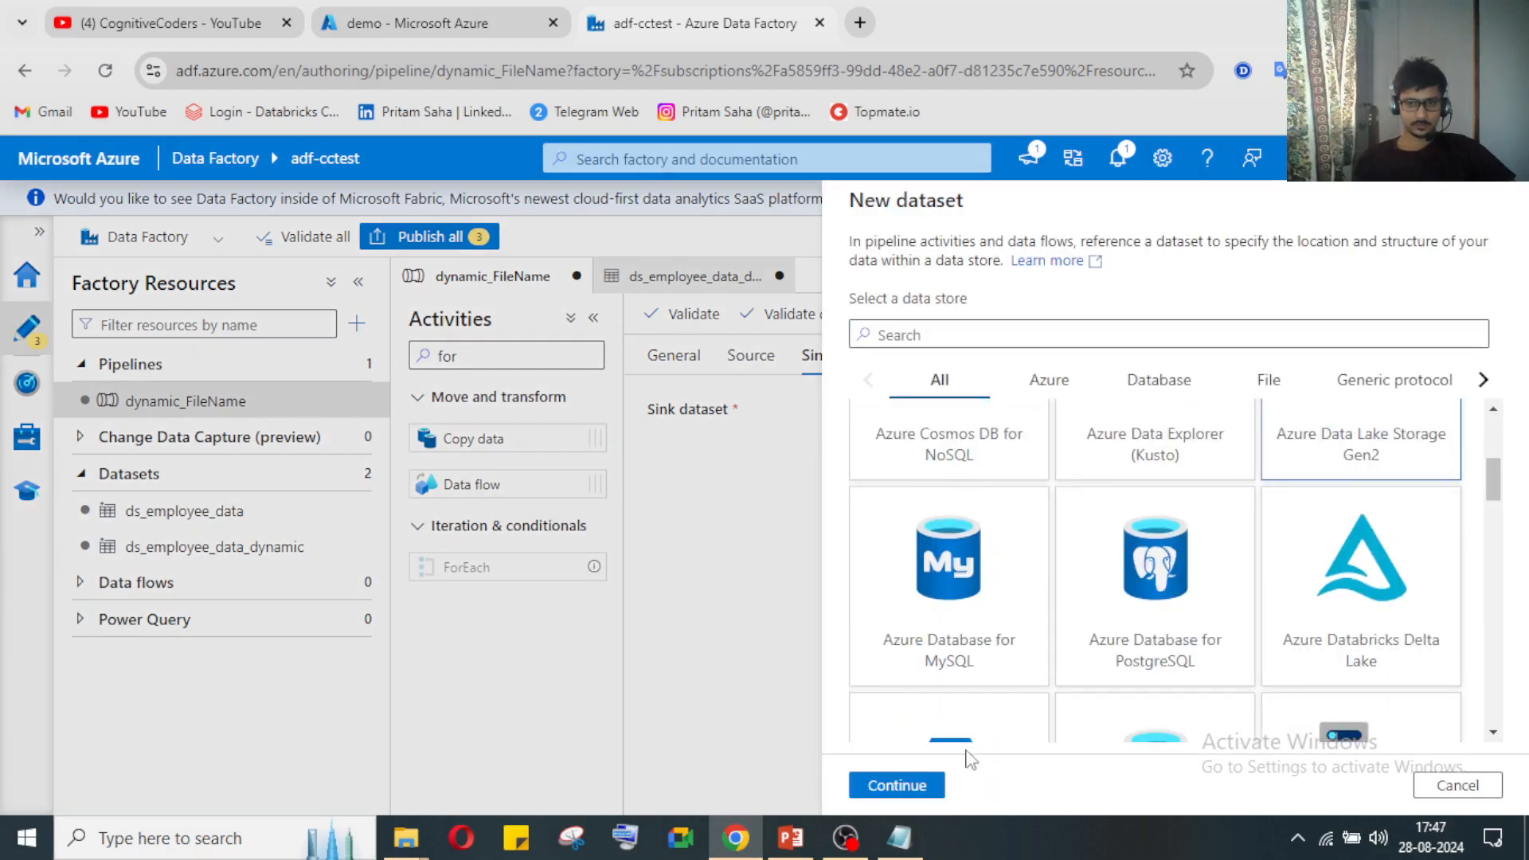
click(897, 785)
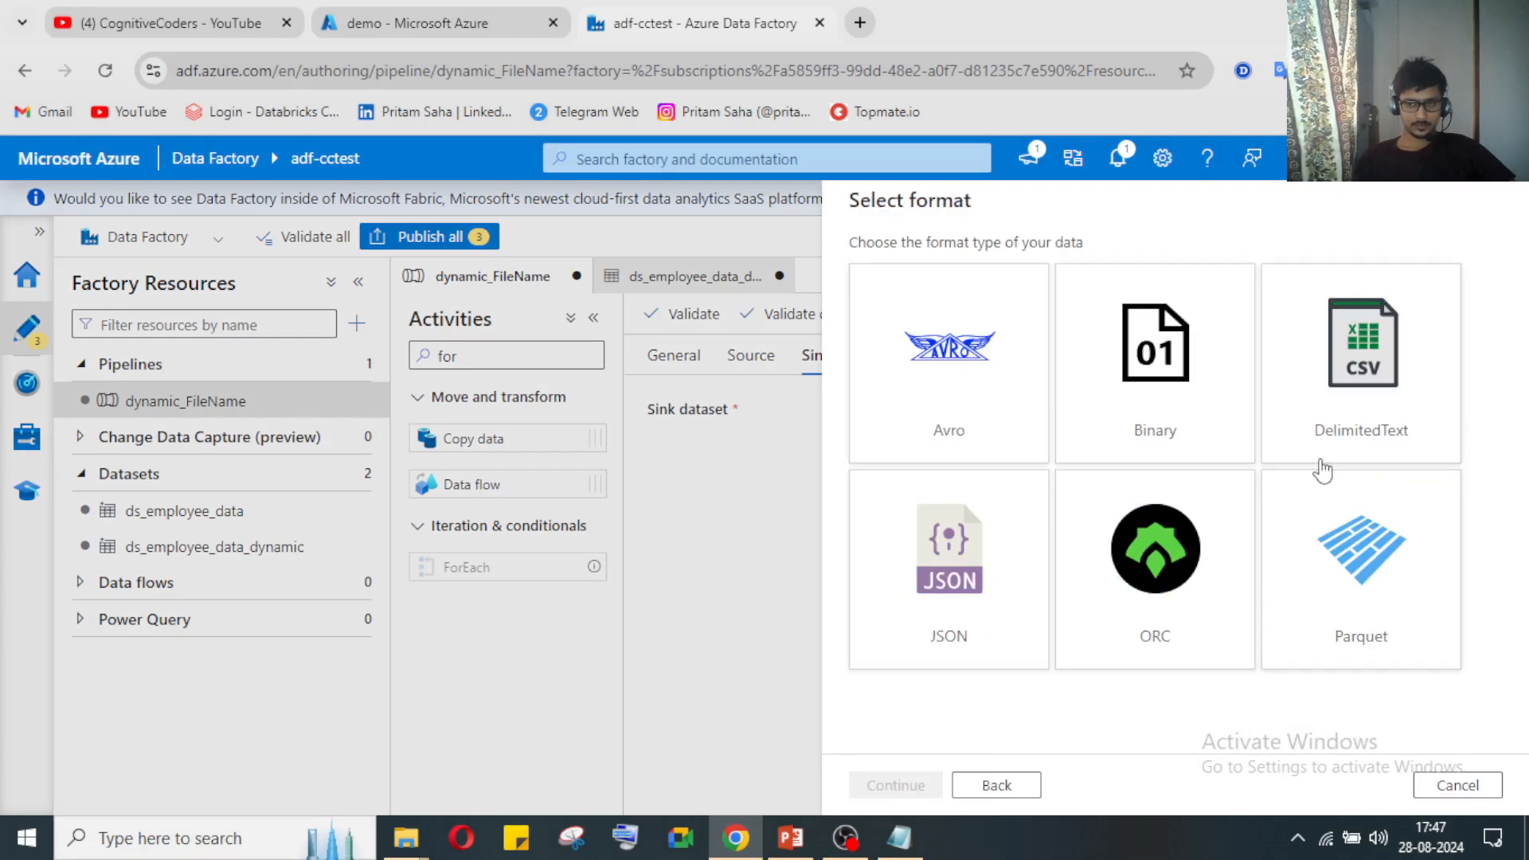
click(1373, 383)
click(899, 784)
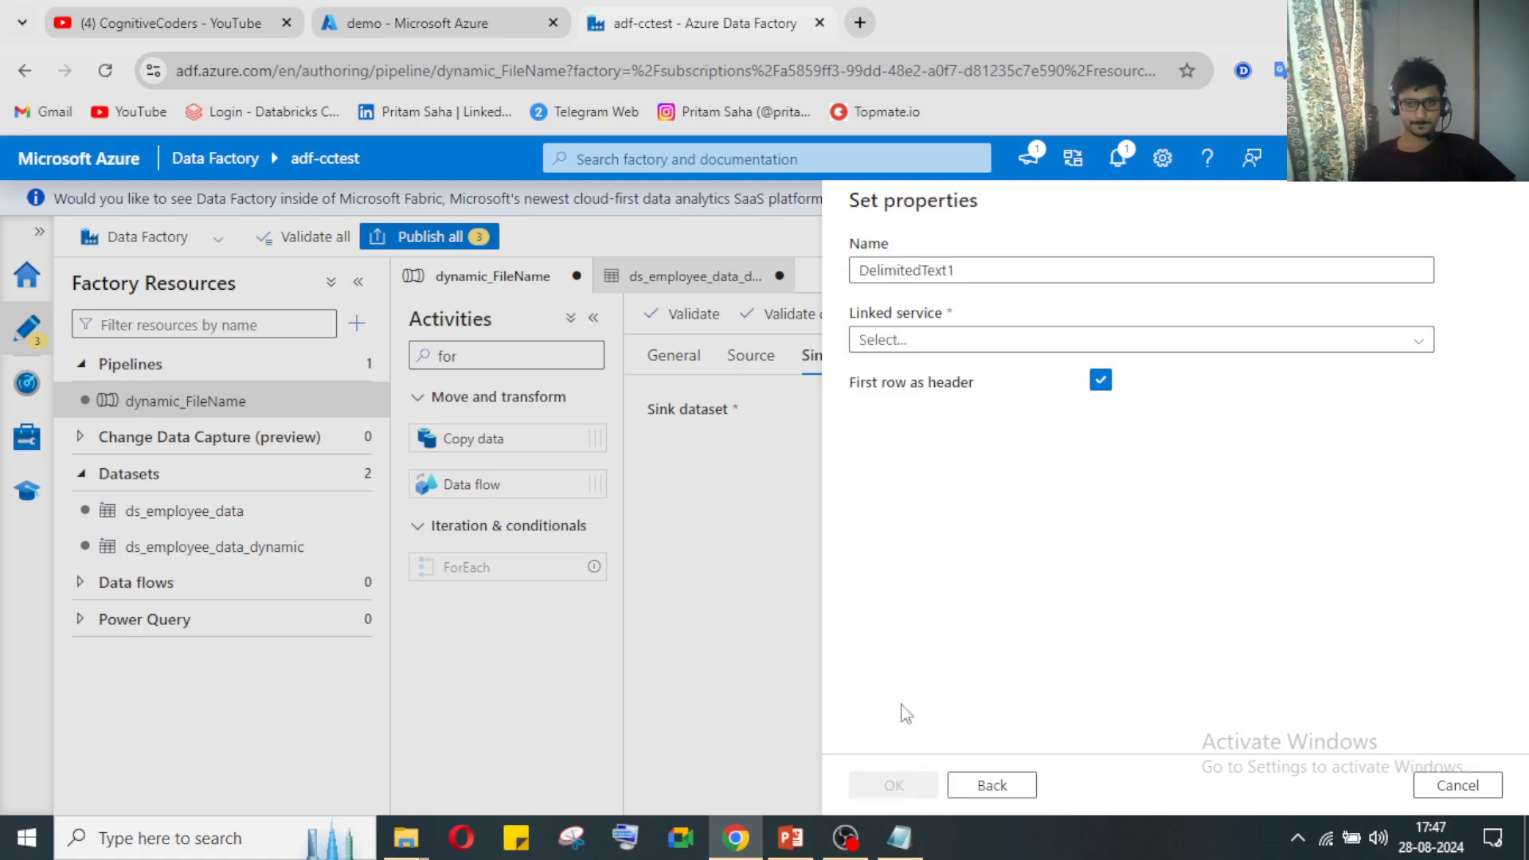
click(1002, 268)
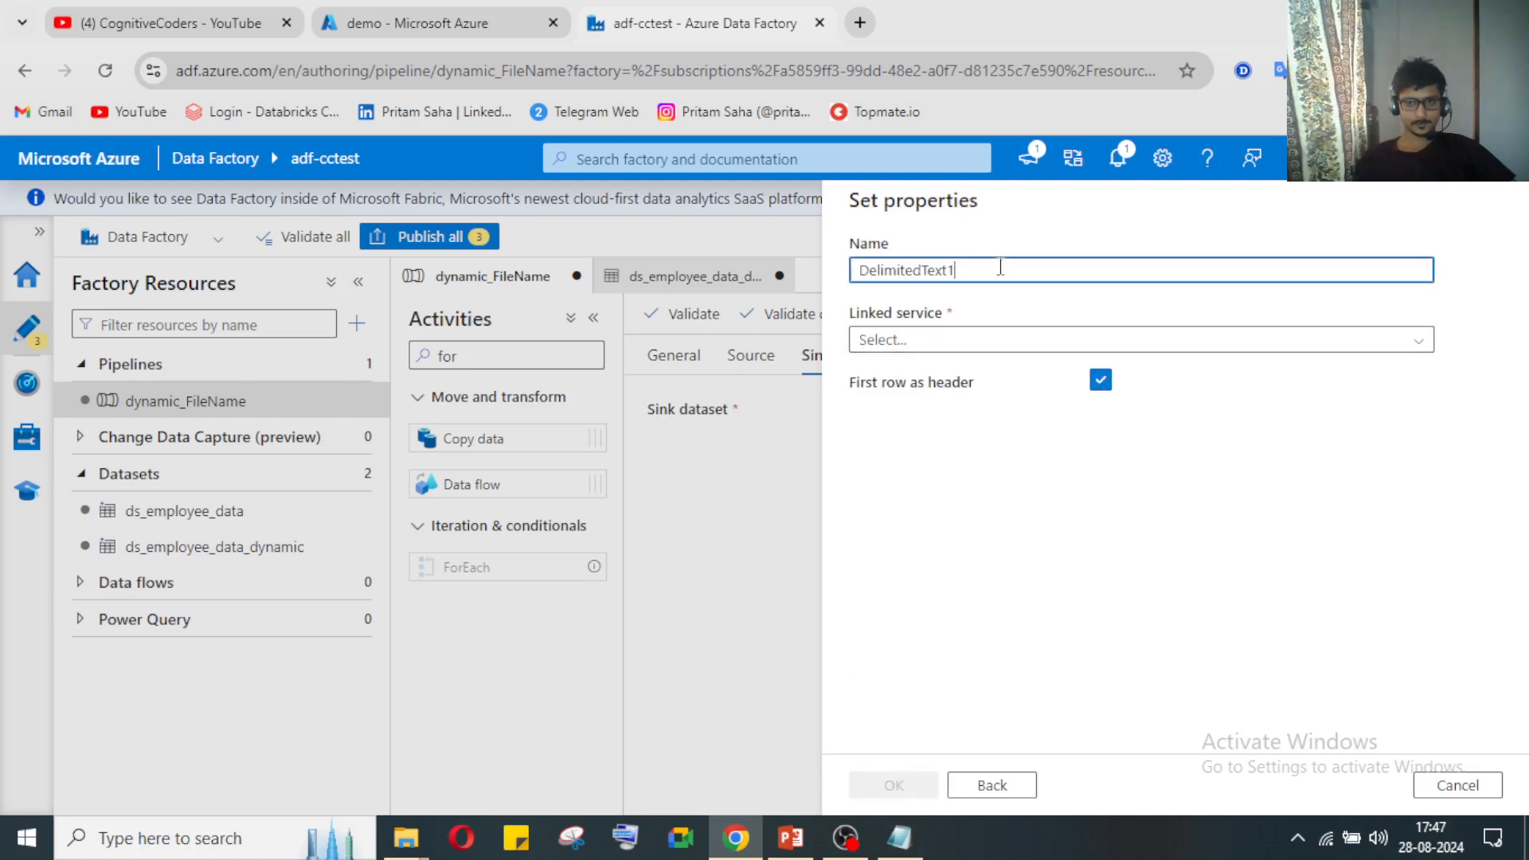
double_click(999, 271)
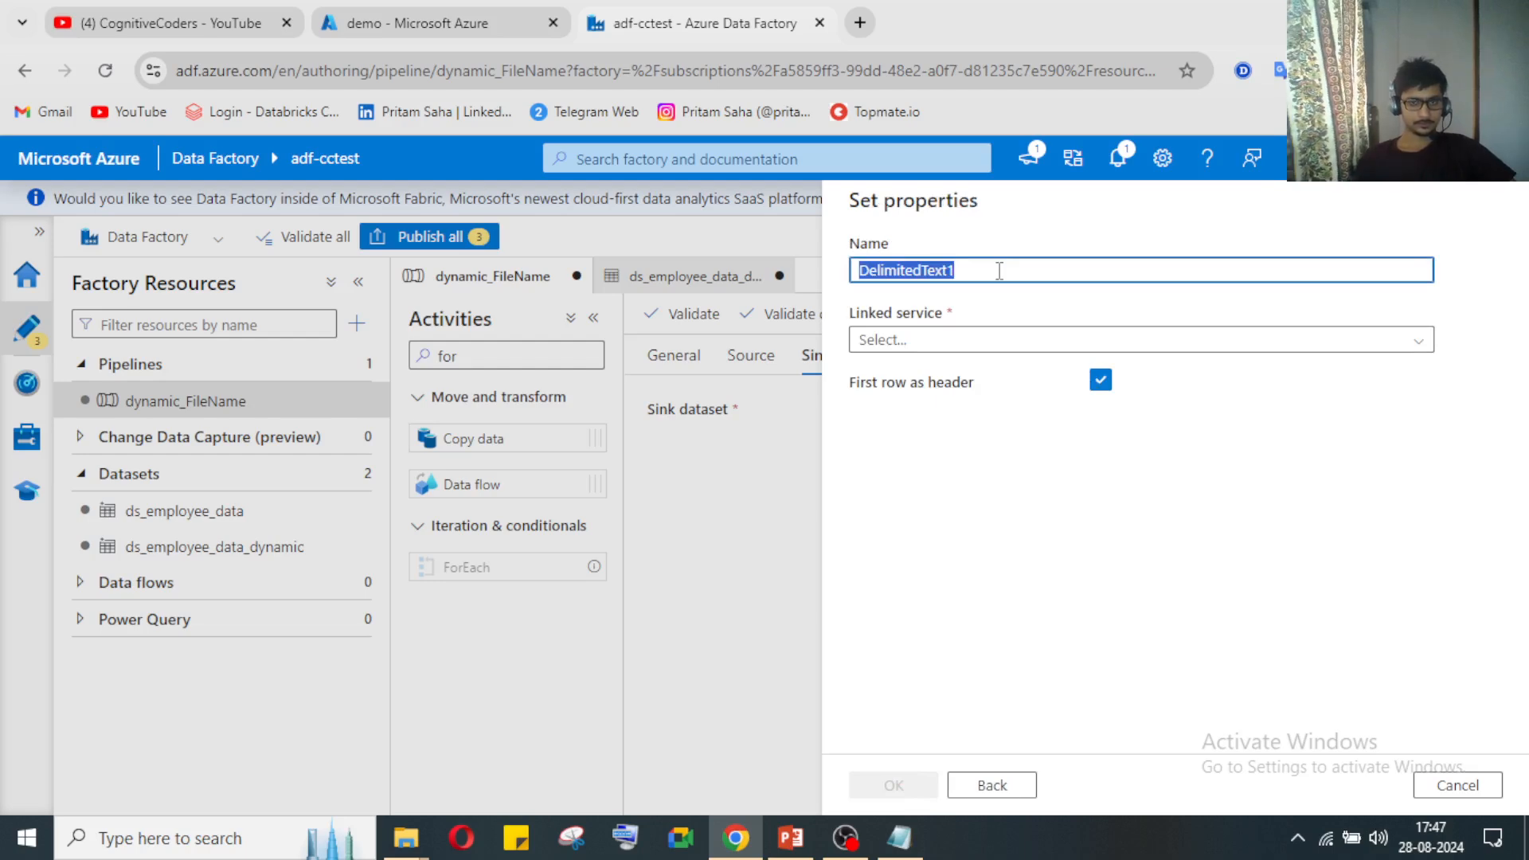
text(s_SinkData)
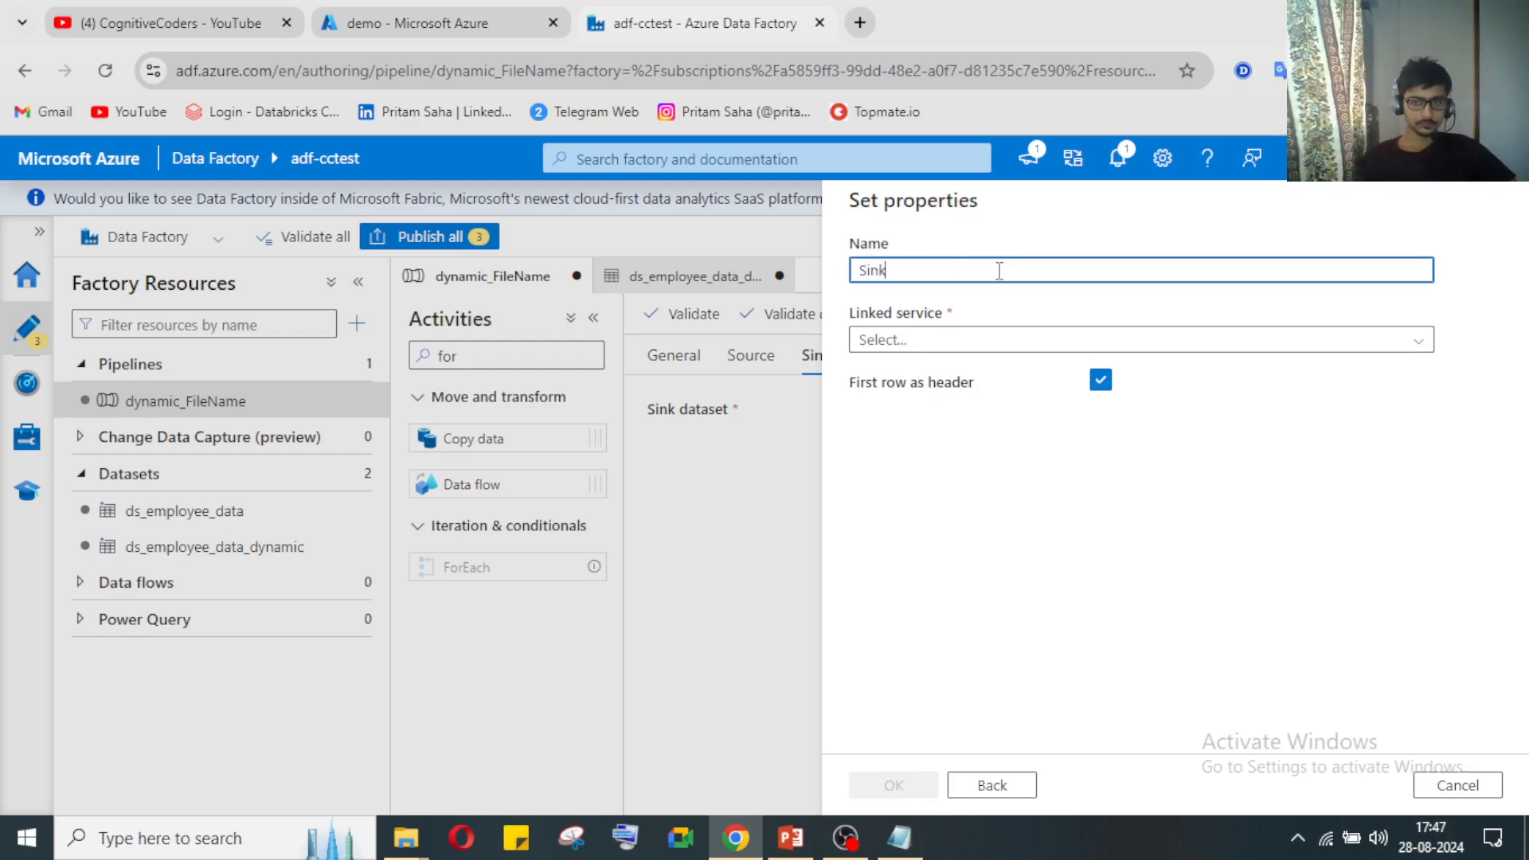
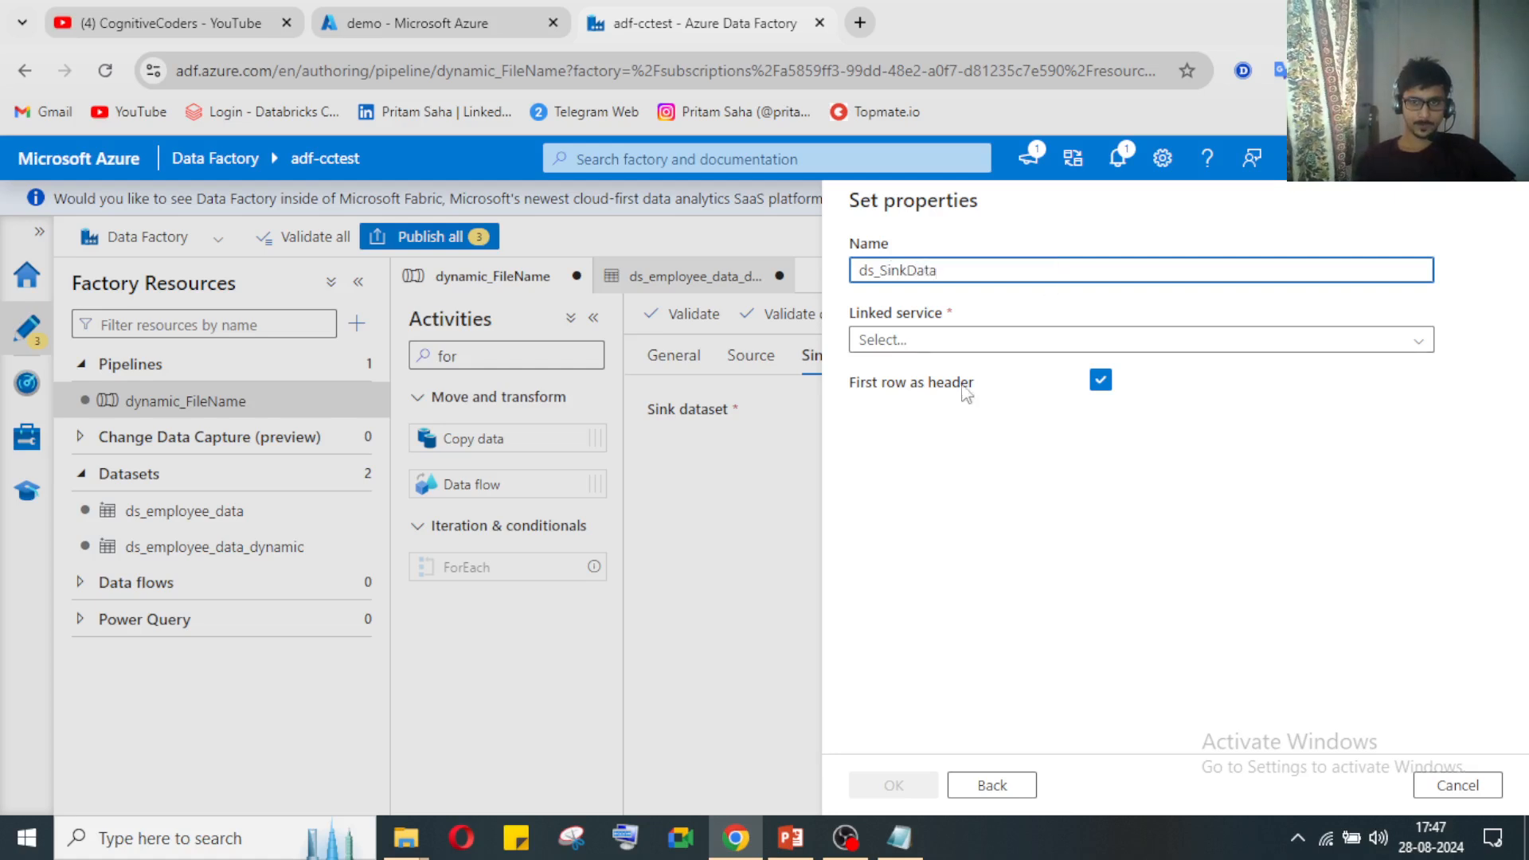
click(913, 341)
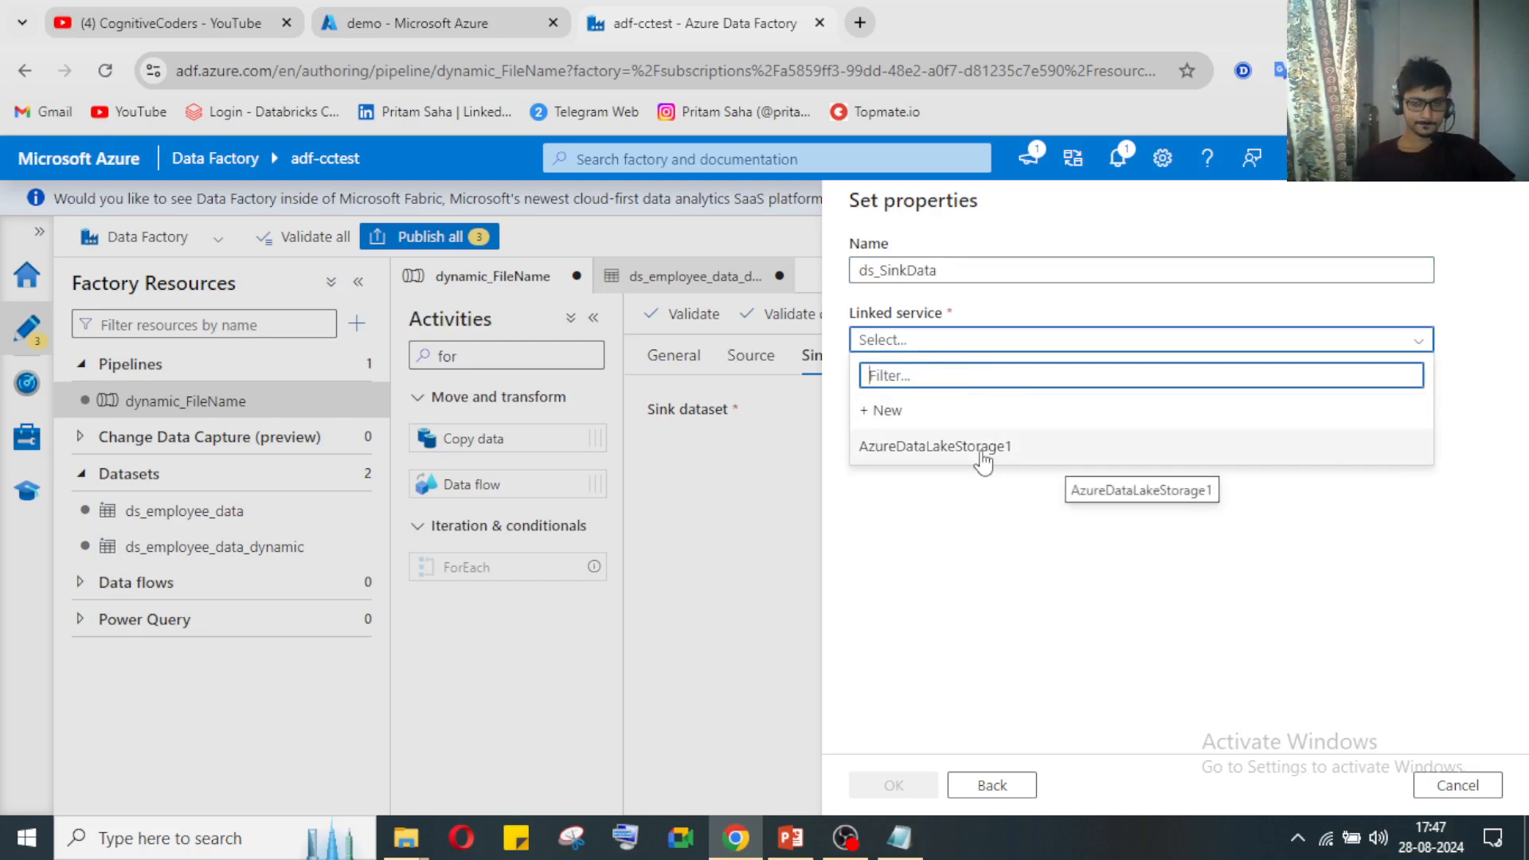
click(973, 547)
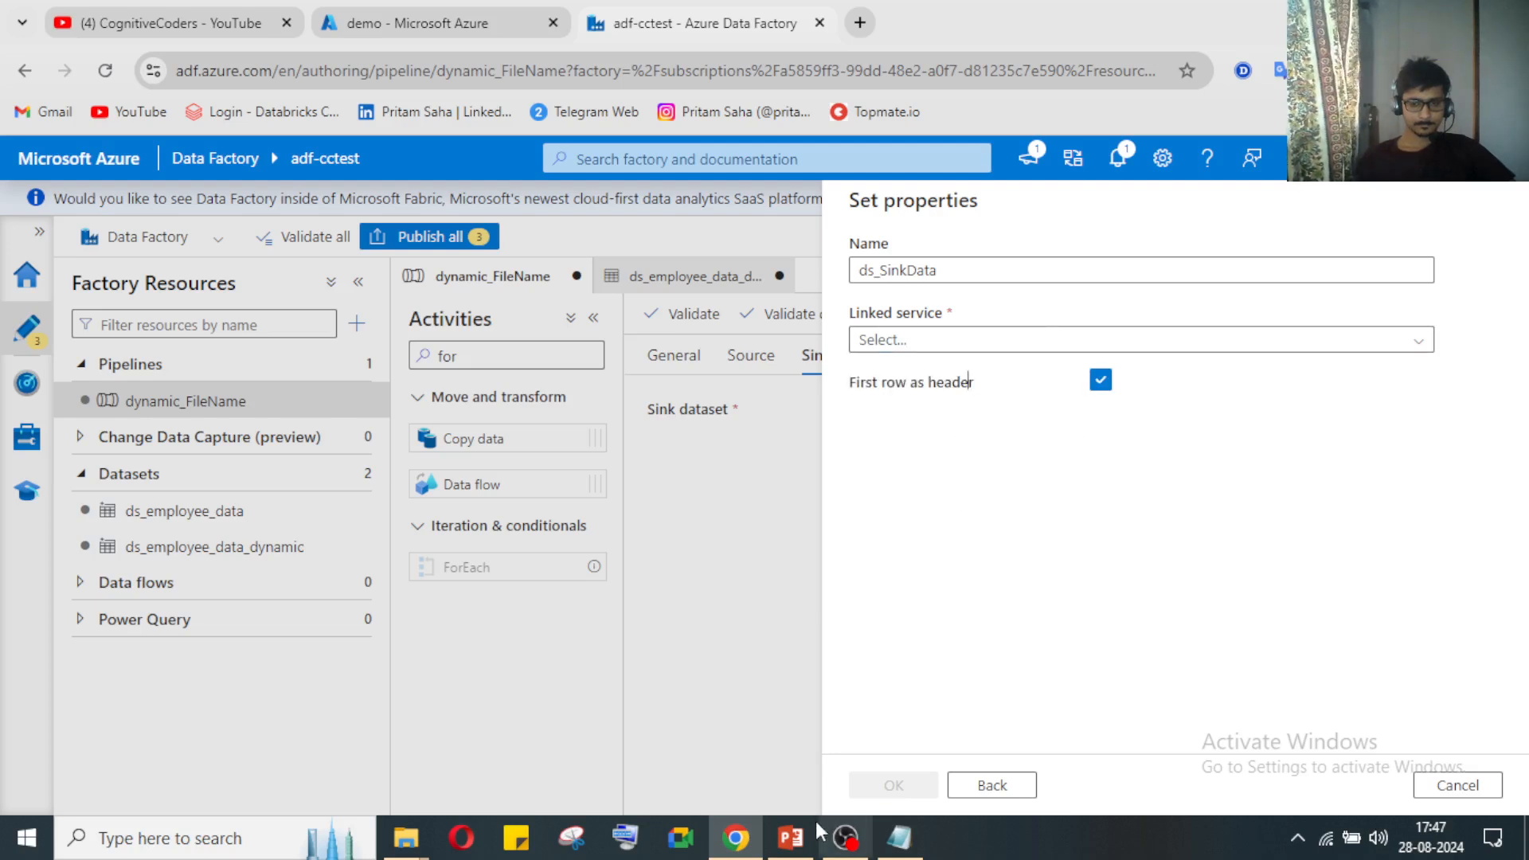
click(846, 838)
click(1502, 614)
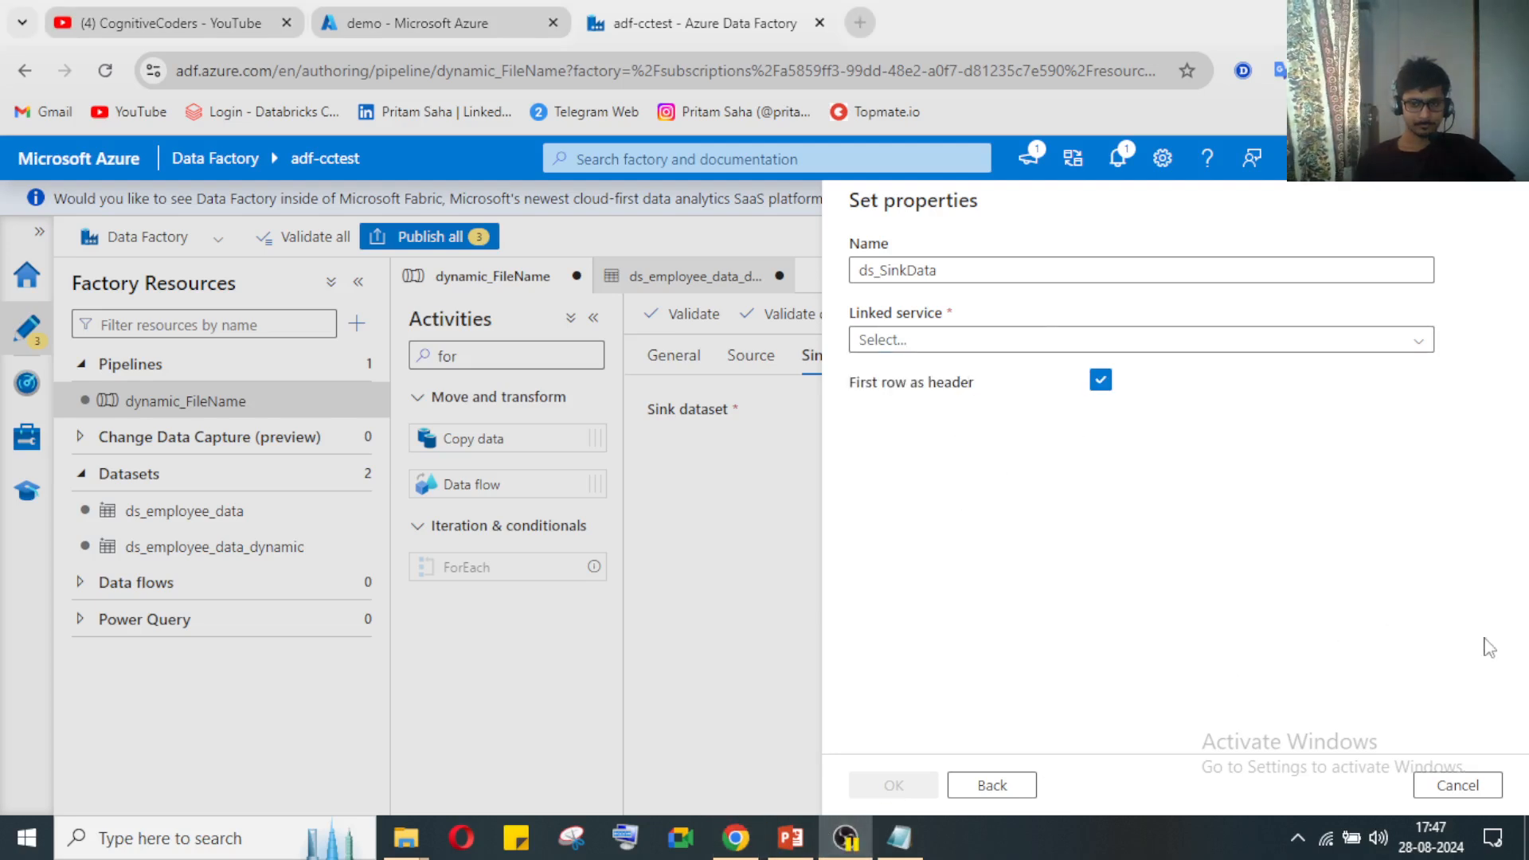
click(849, 844)
click(1282, 348)
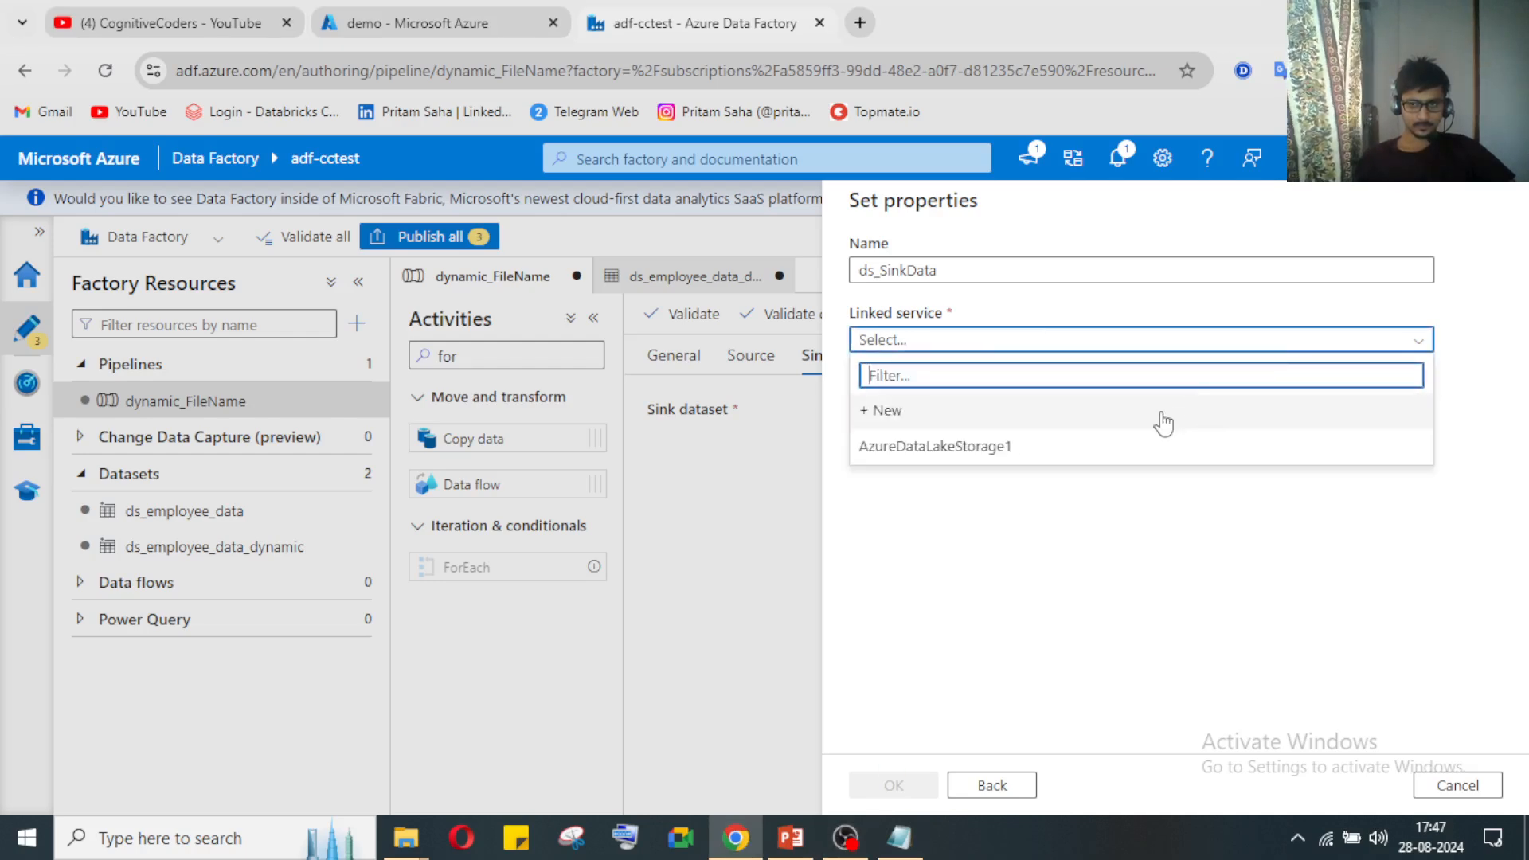
click(1161, 412)
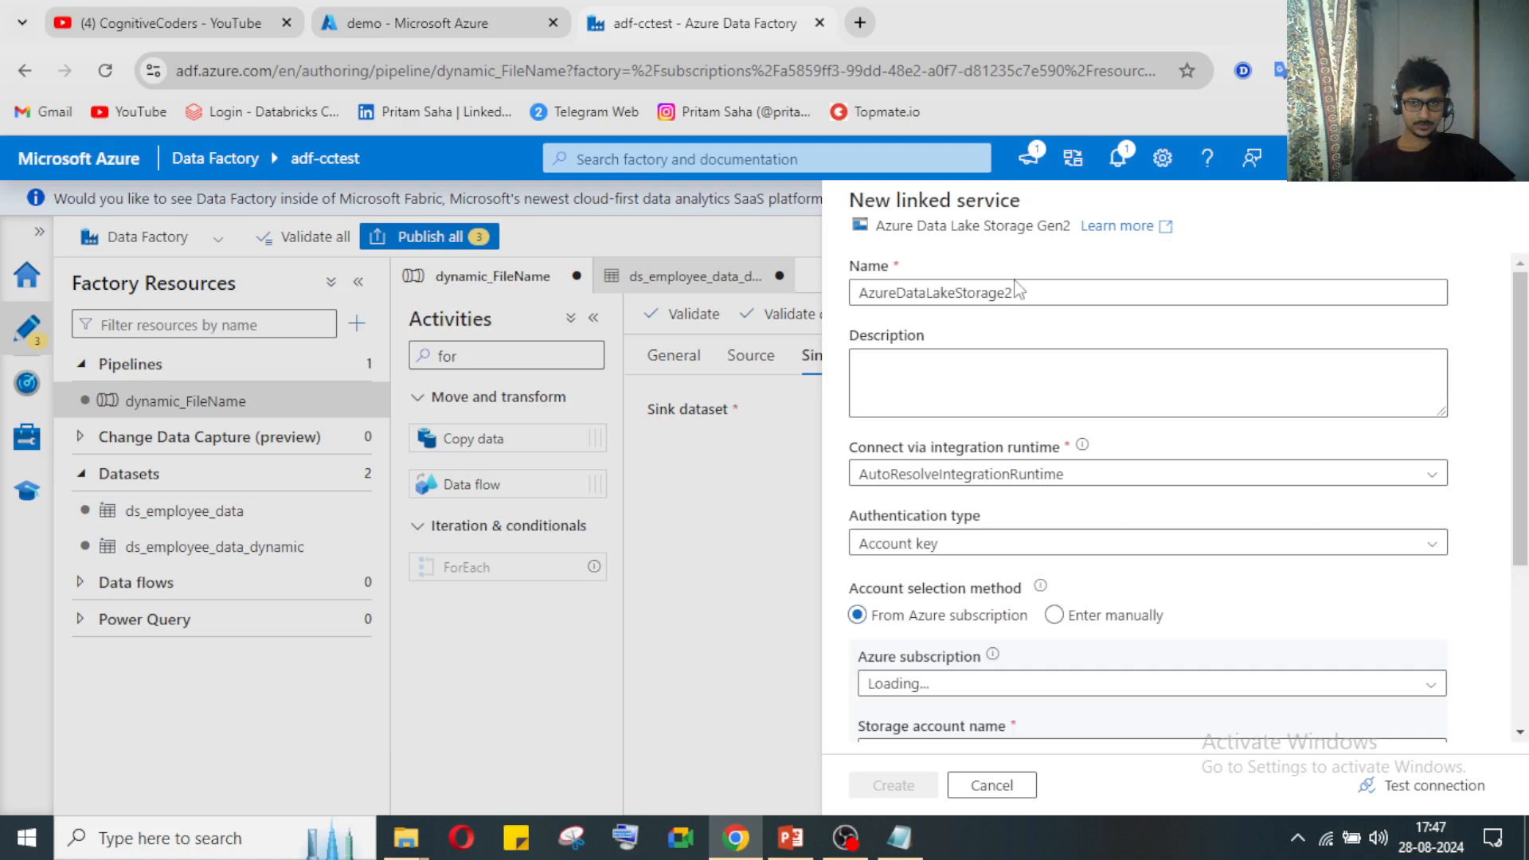
click(1021, 291)
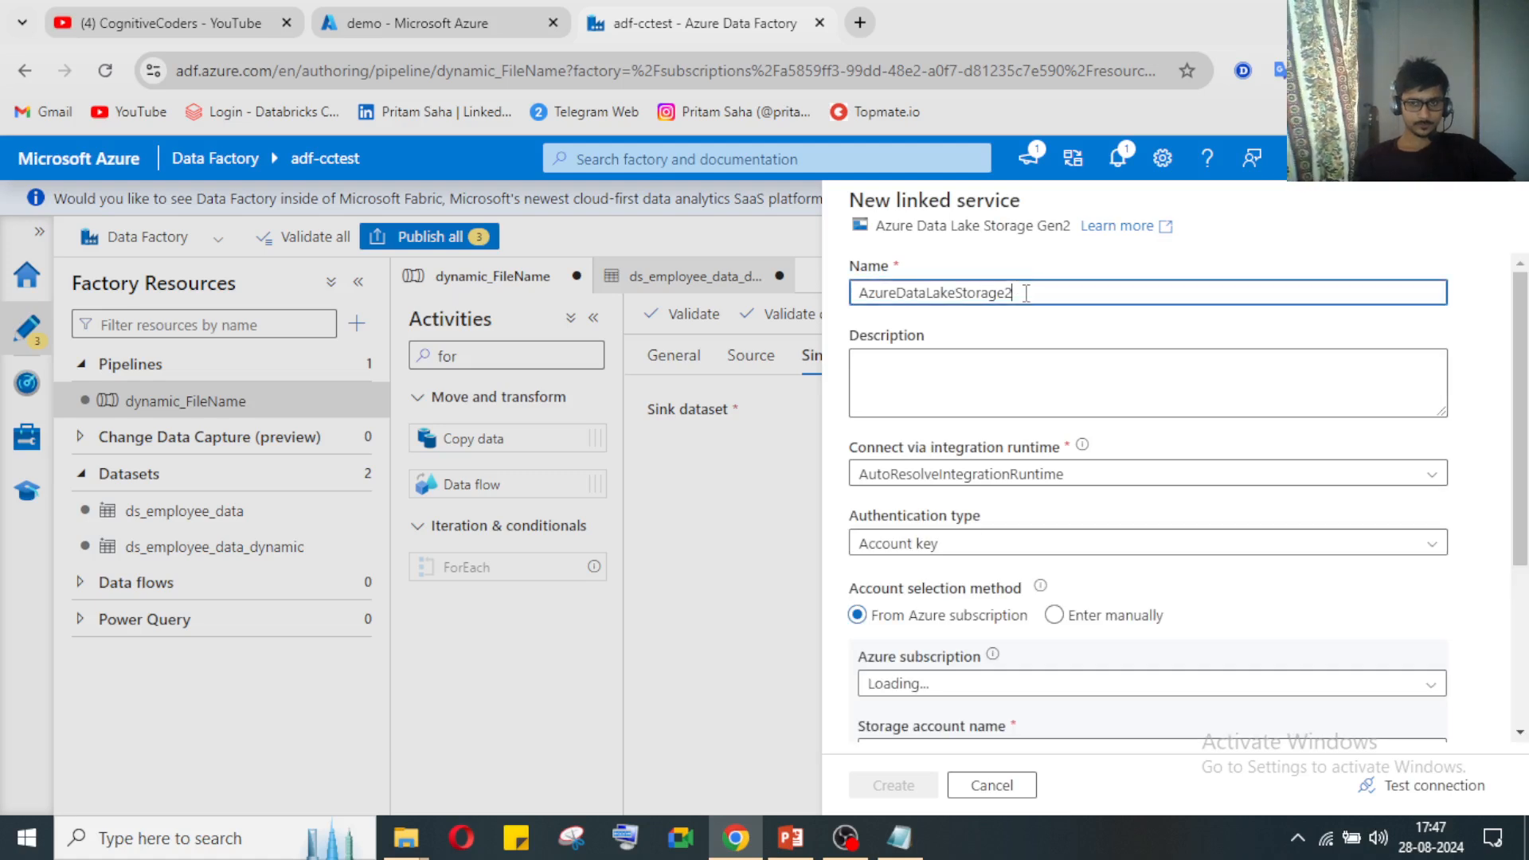
double_click(1027, 293)
click(947, 292)
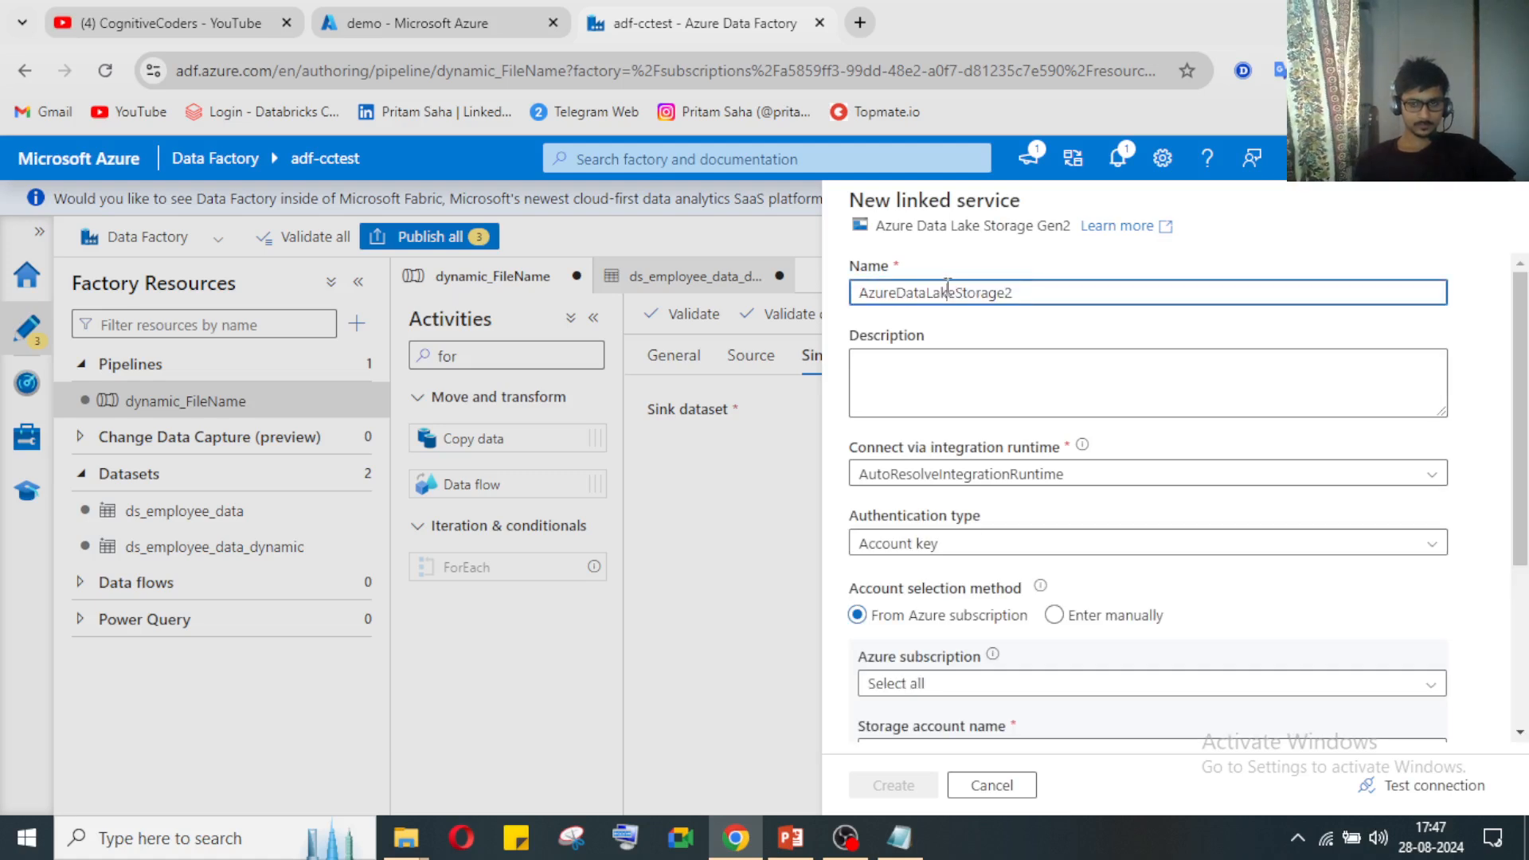
drag(1046, 291, 850, 301)
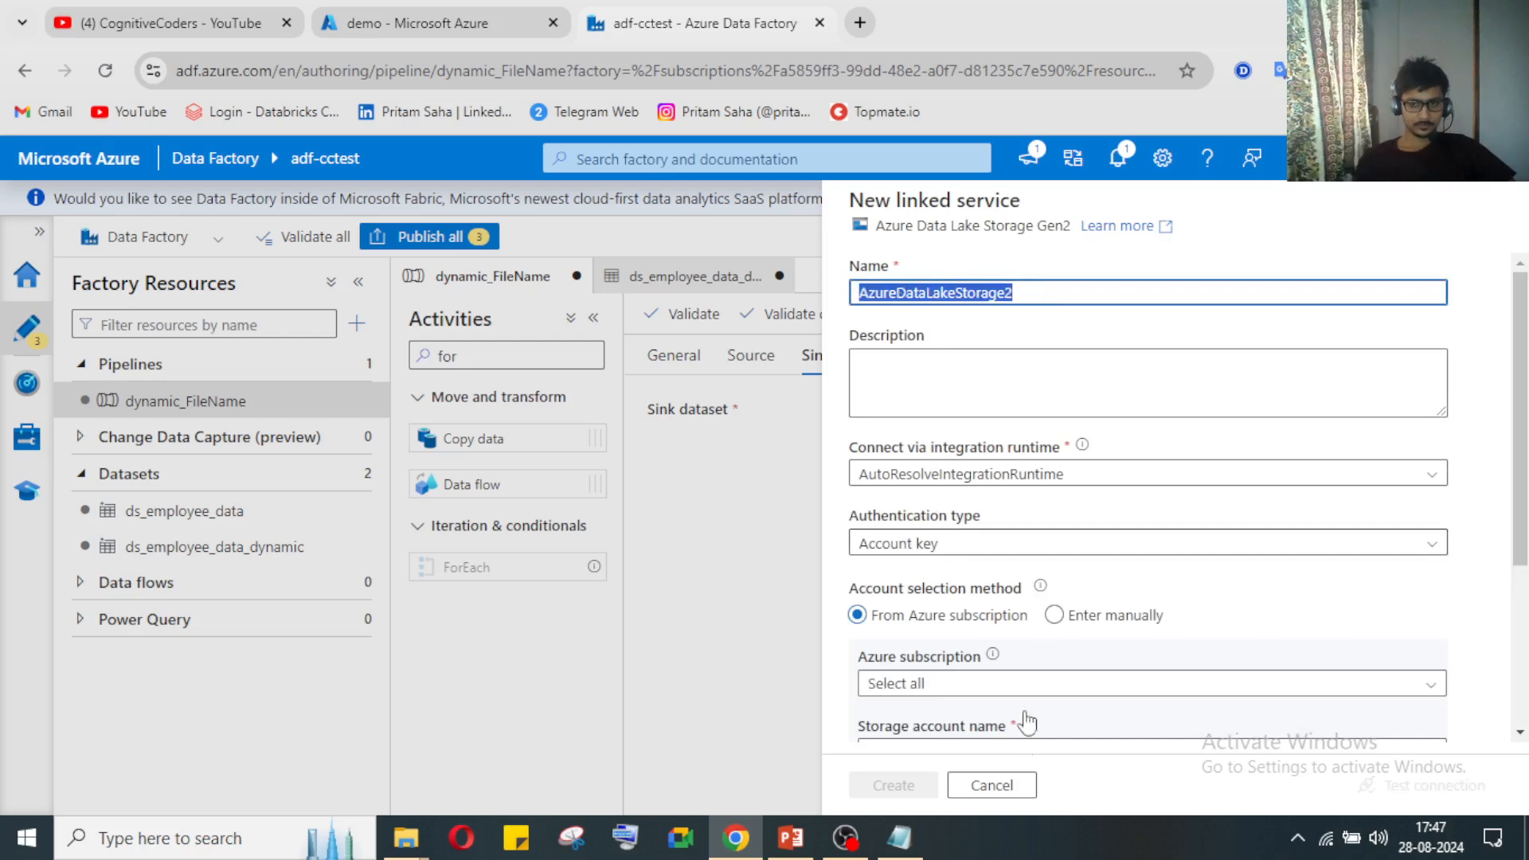
scroll(1089, 637, down, 3)
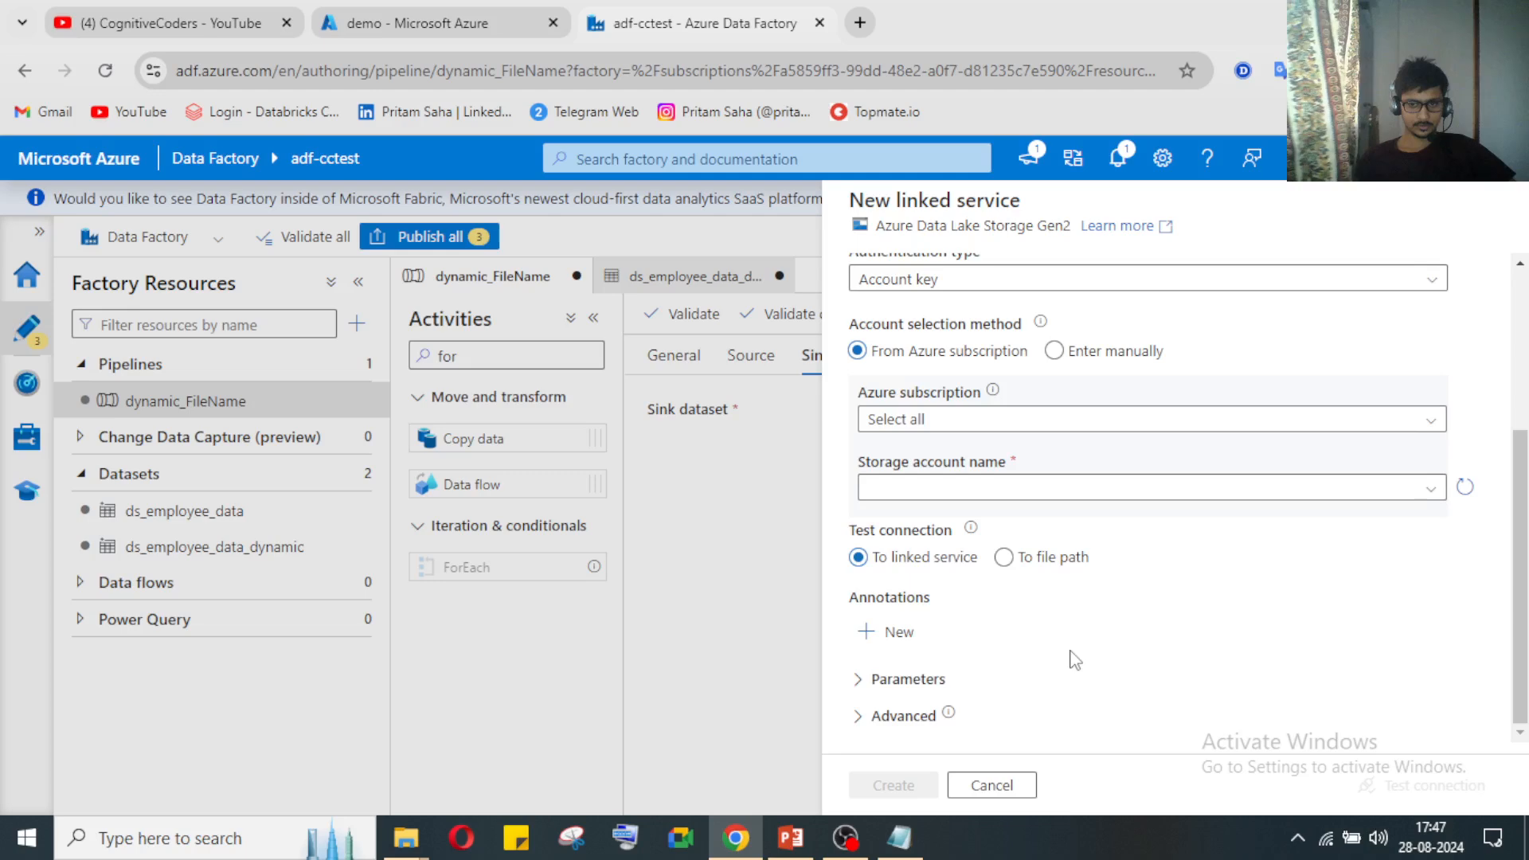
click(992, 786)
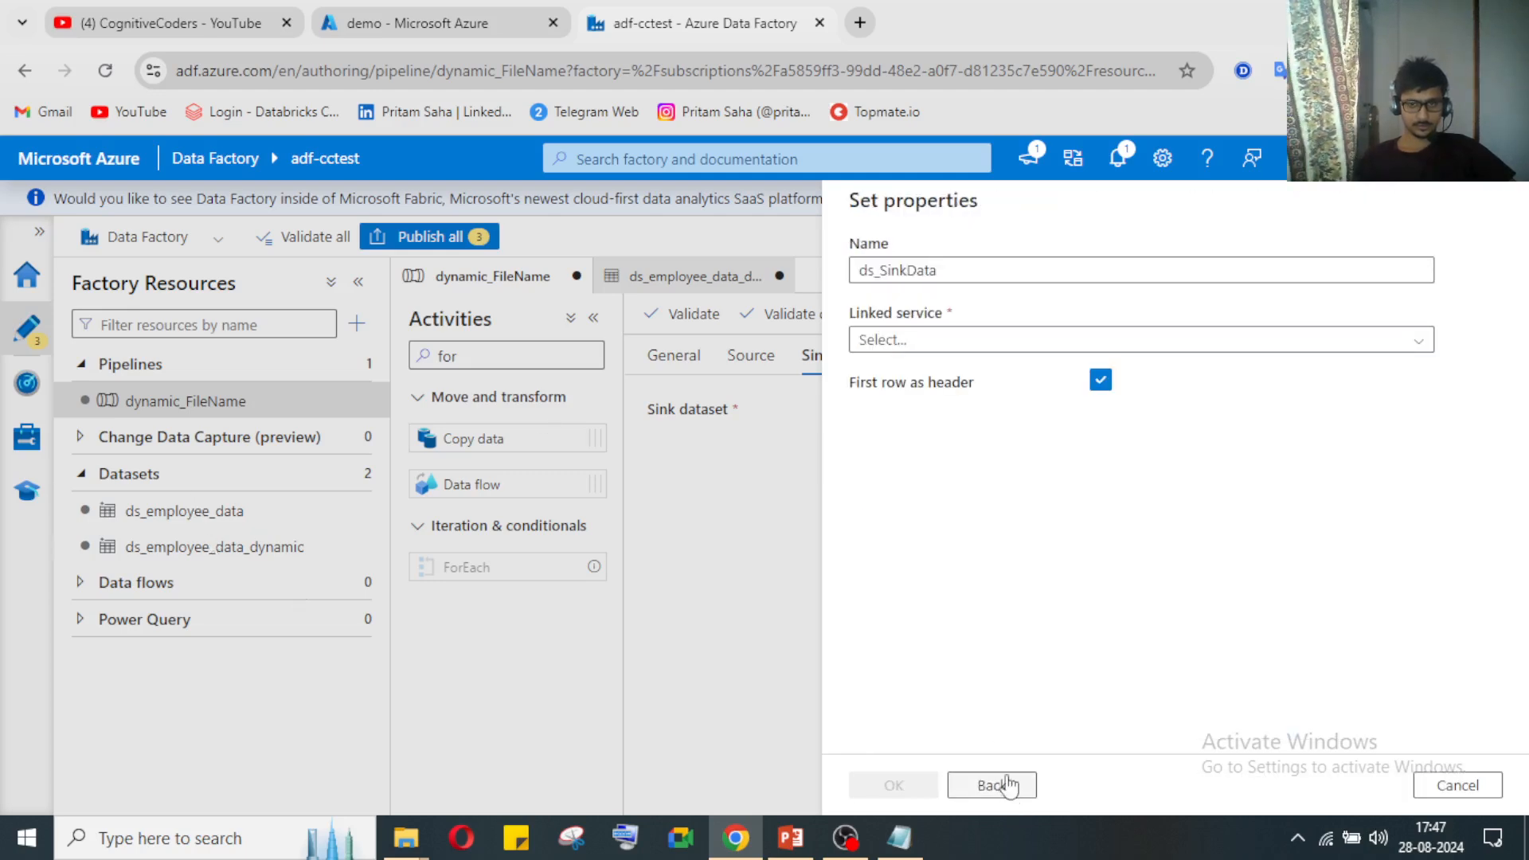
click(845, 841)
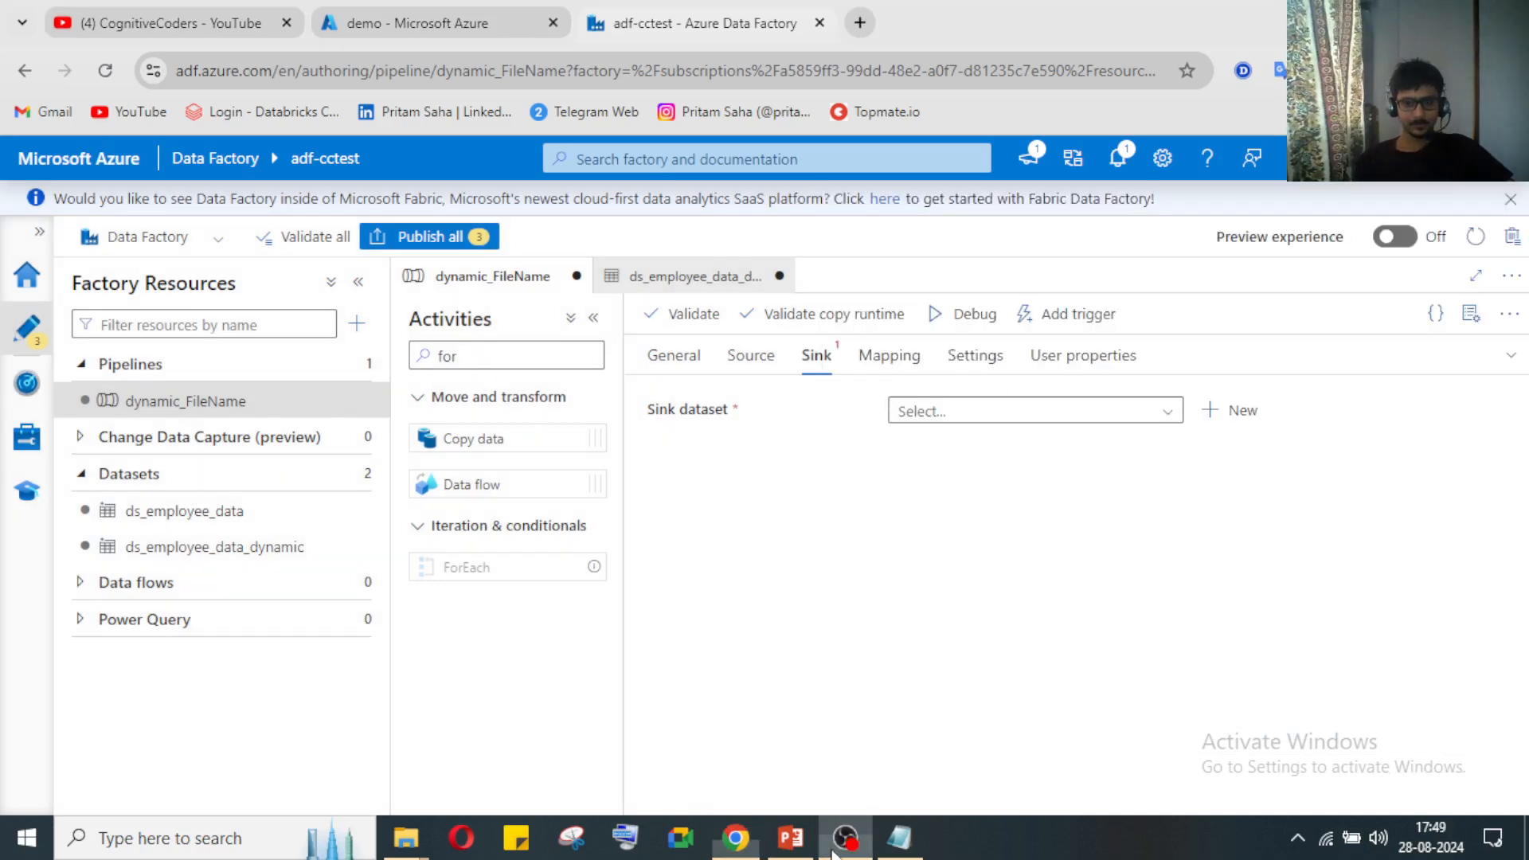
Step: Start a new sink dataset for Copy data1 on Azure Data Lake Storage Gen2 in DelimitedText format
click(1166, 412)
click(1306, 487)
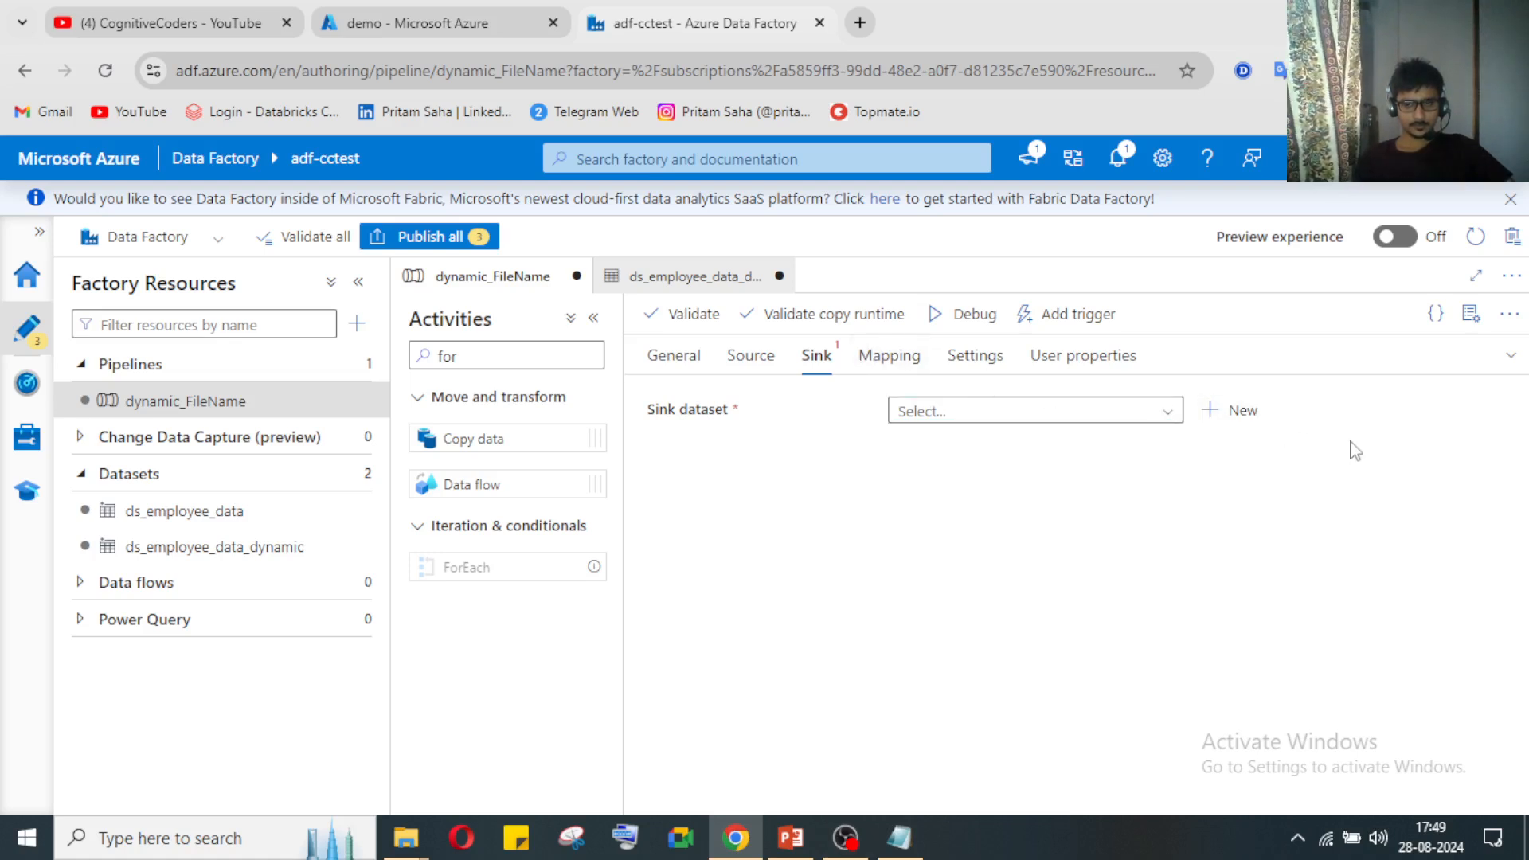
click(1052, 412)
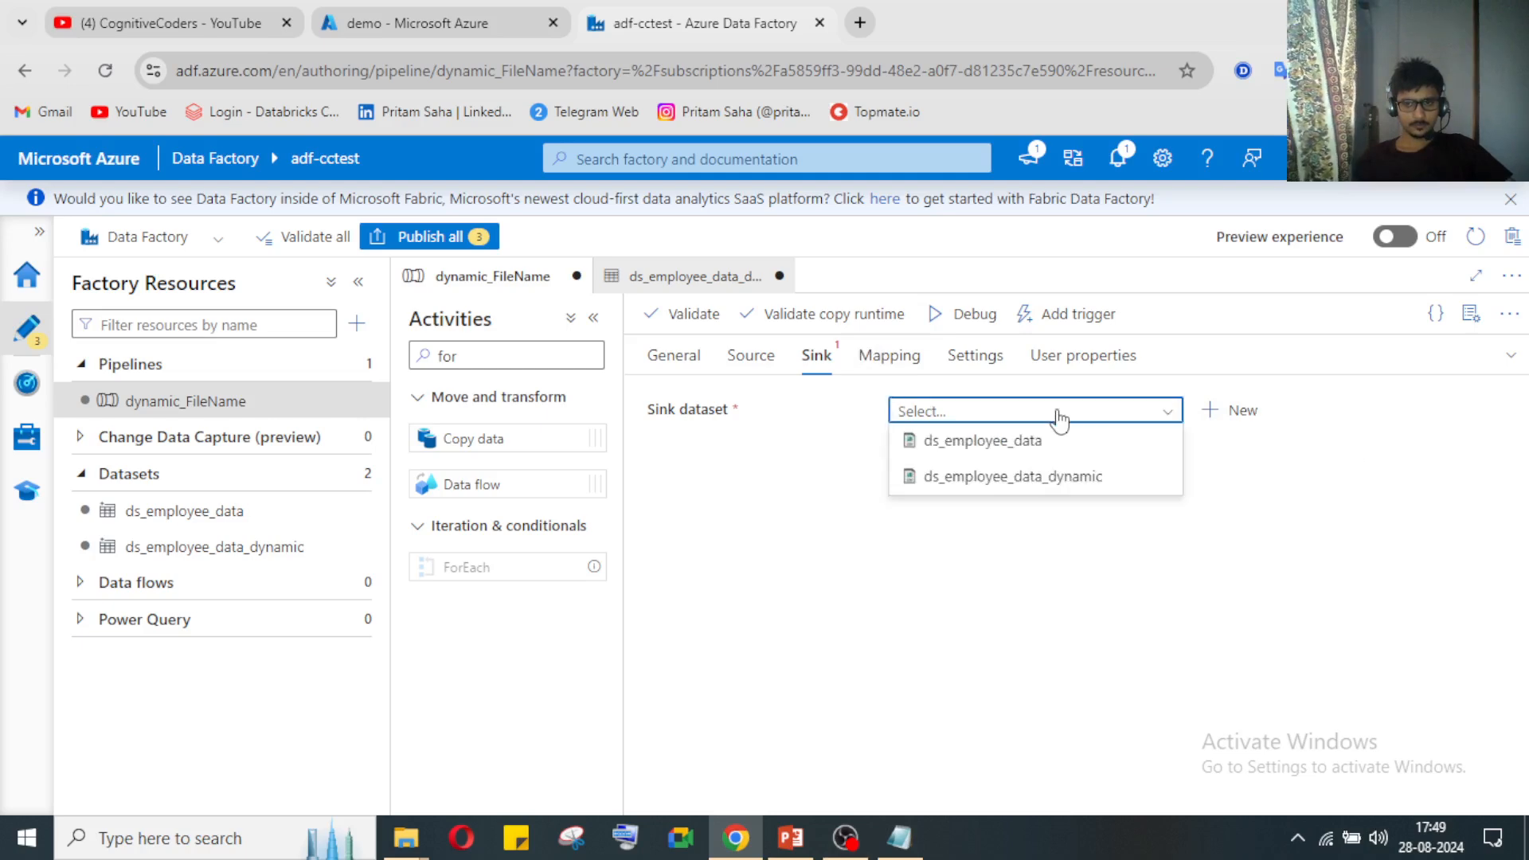
click(1253, 509)
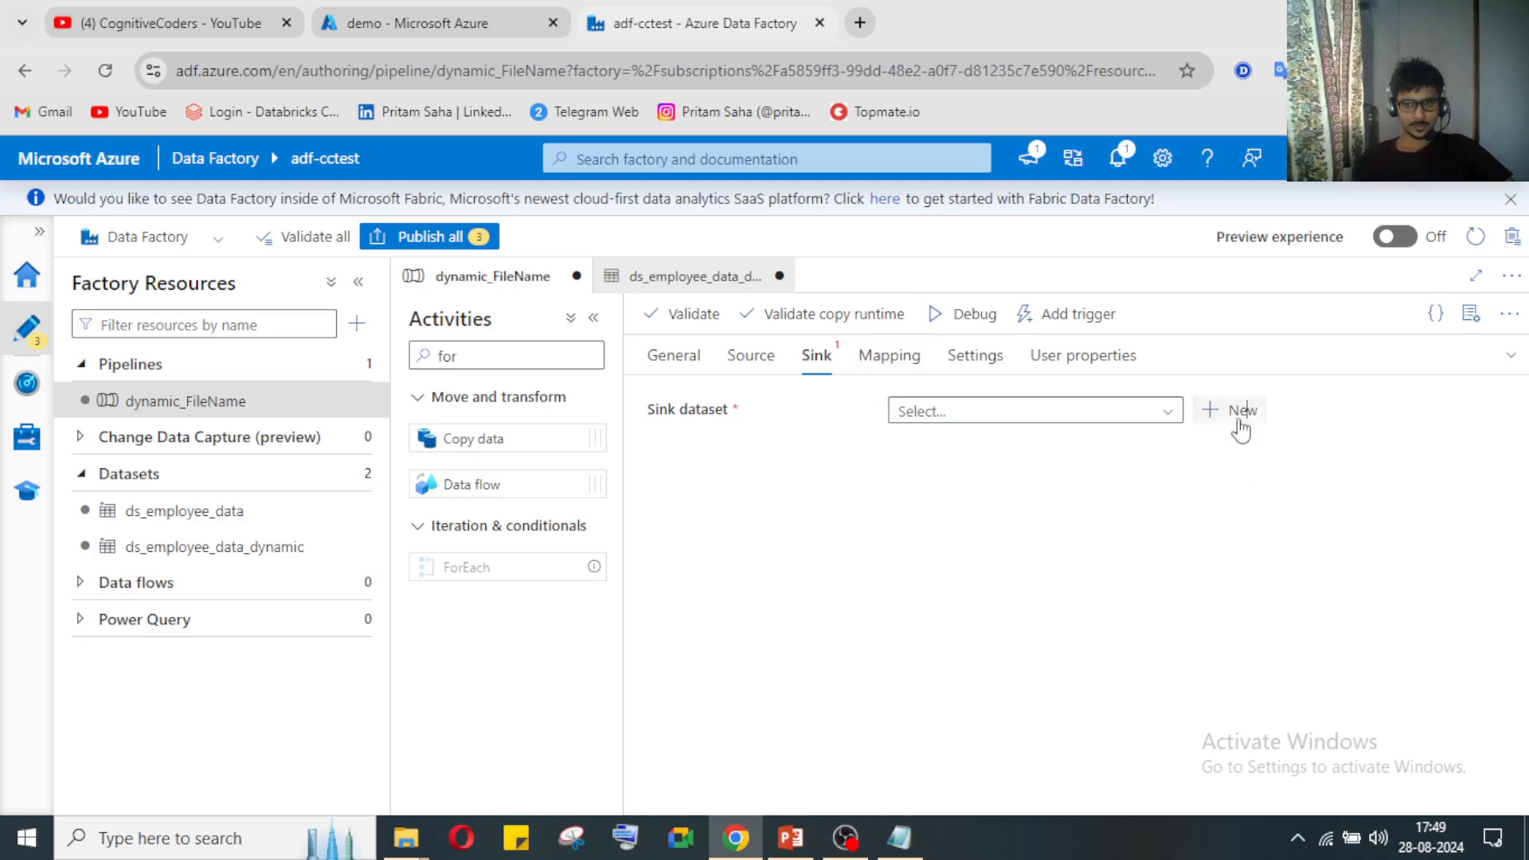
click(1236, 417)
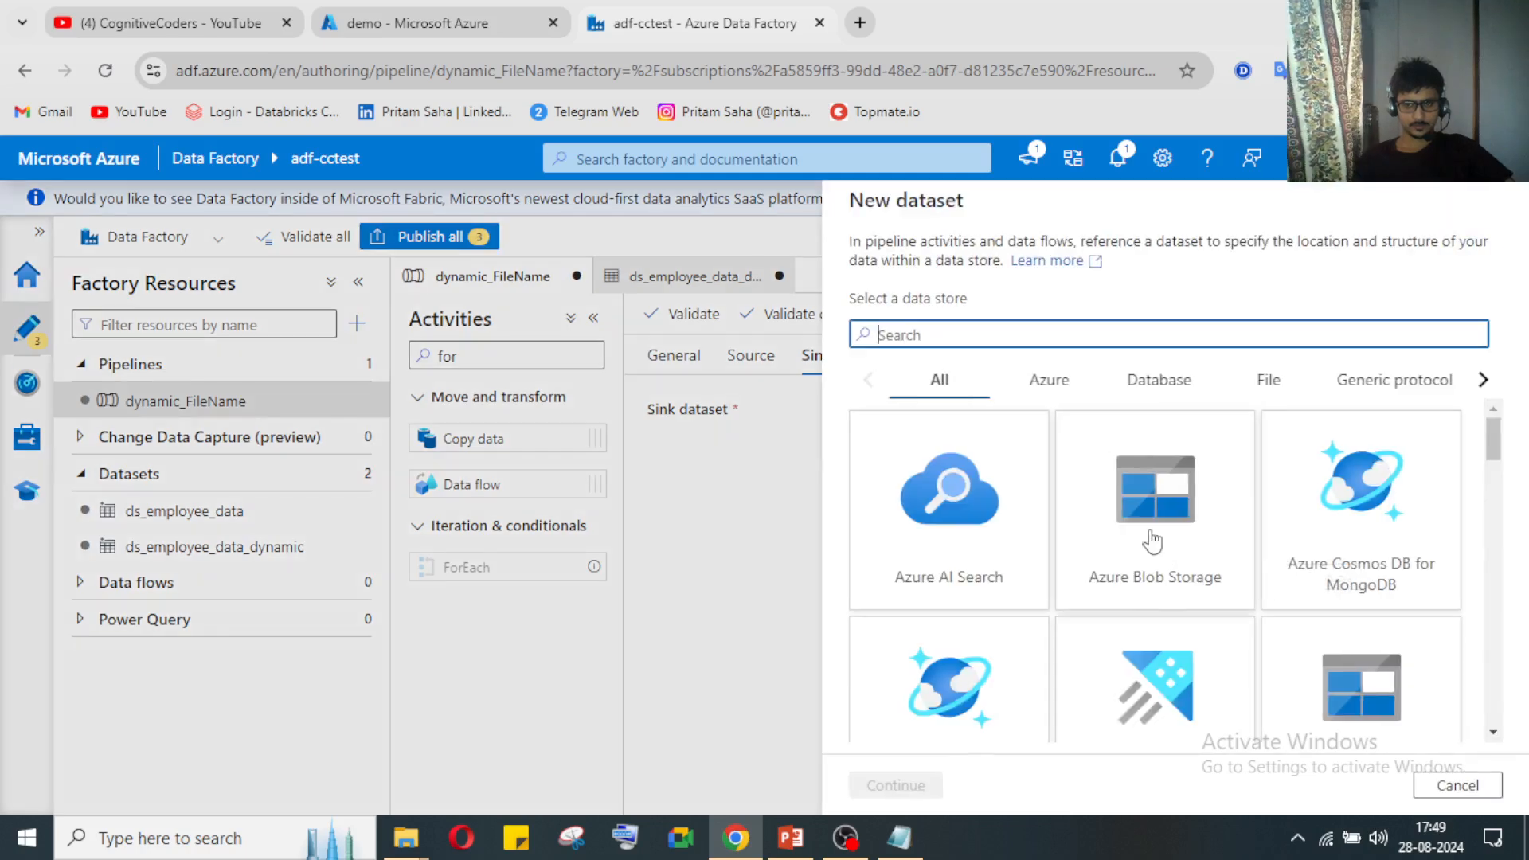
scroll(1159, 589, down, 2)
click(1342, 530)
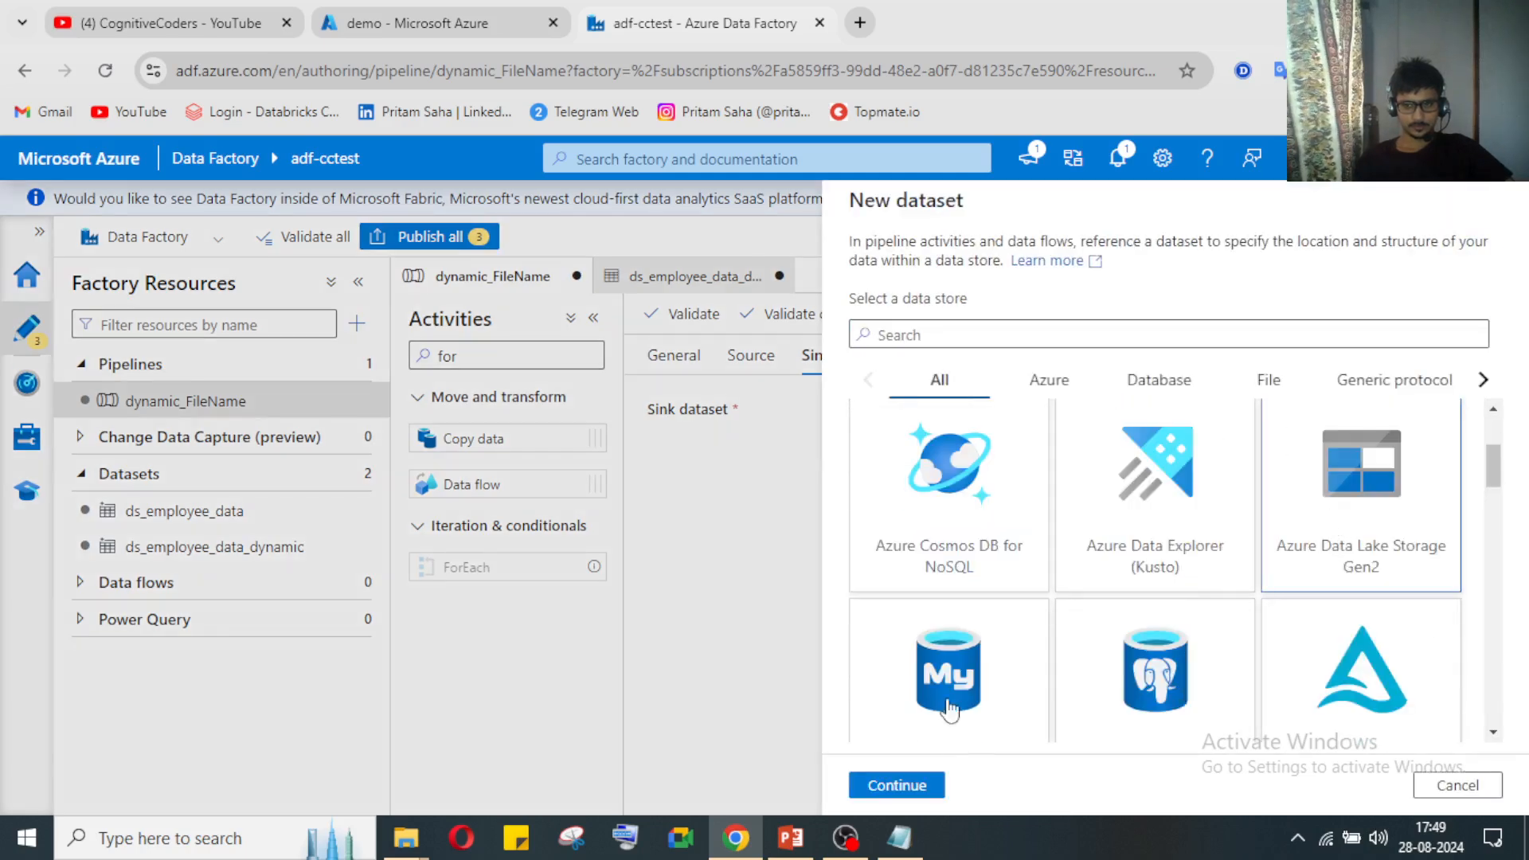
click(898, 787)
click(1300, 303)
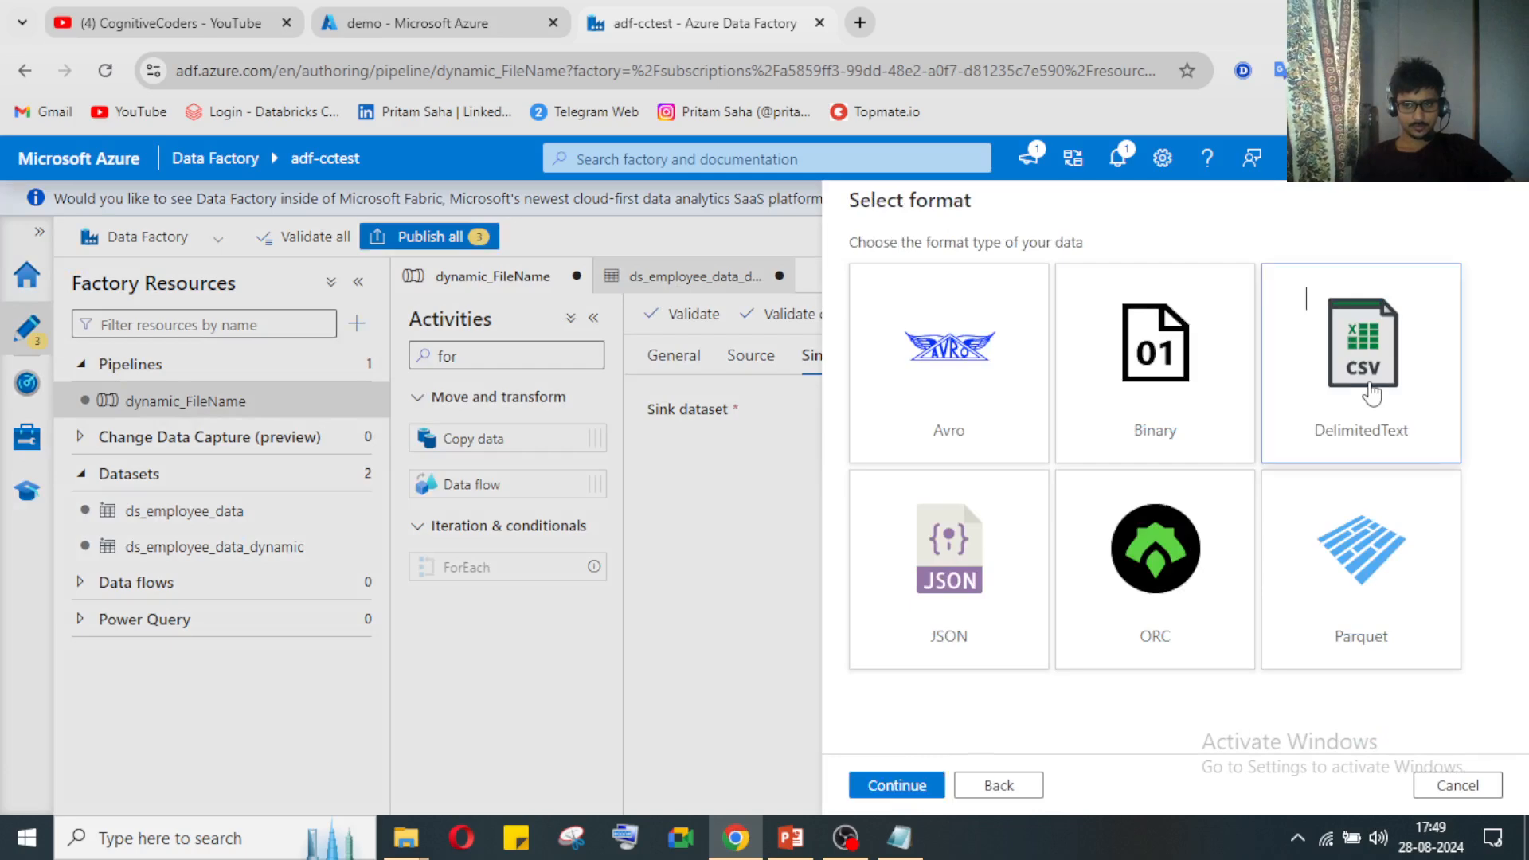
click(924, 786)
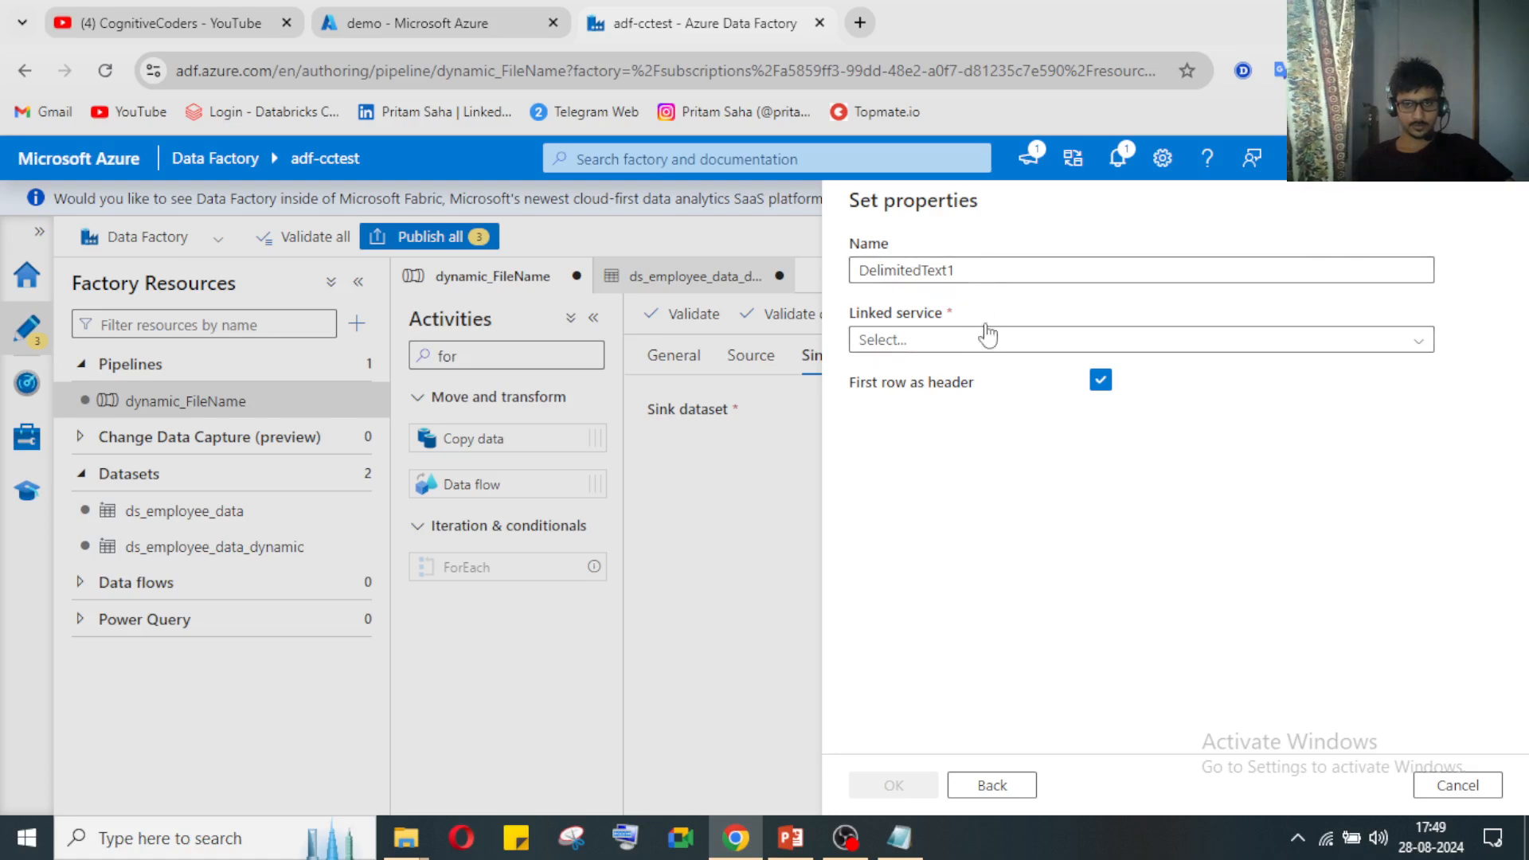
Step: Check the demo container in the Azure portal, and set the new sink dataset's linked service to AzureDataLakeStorage1
click(986, 352)
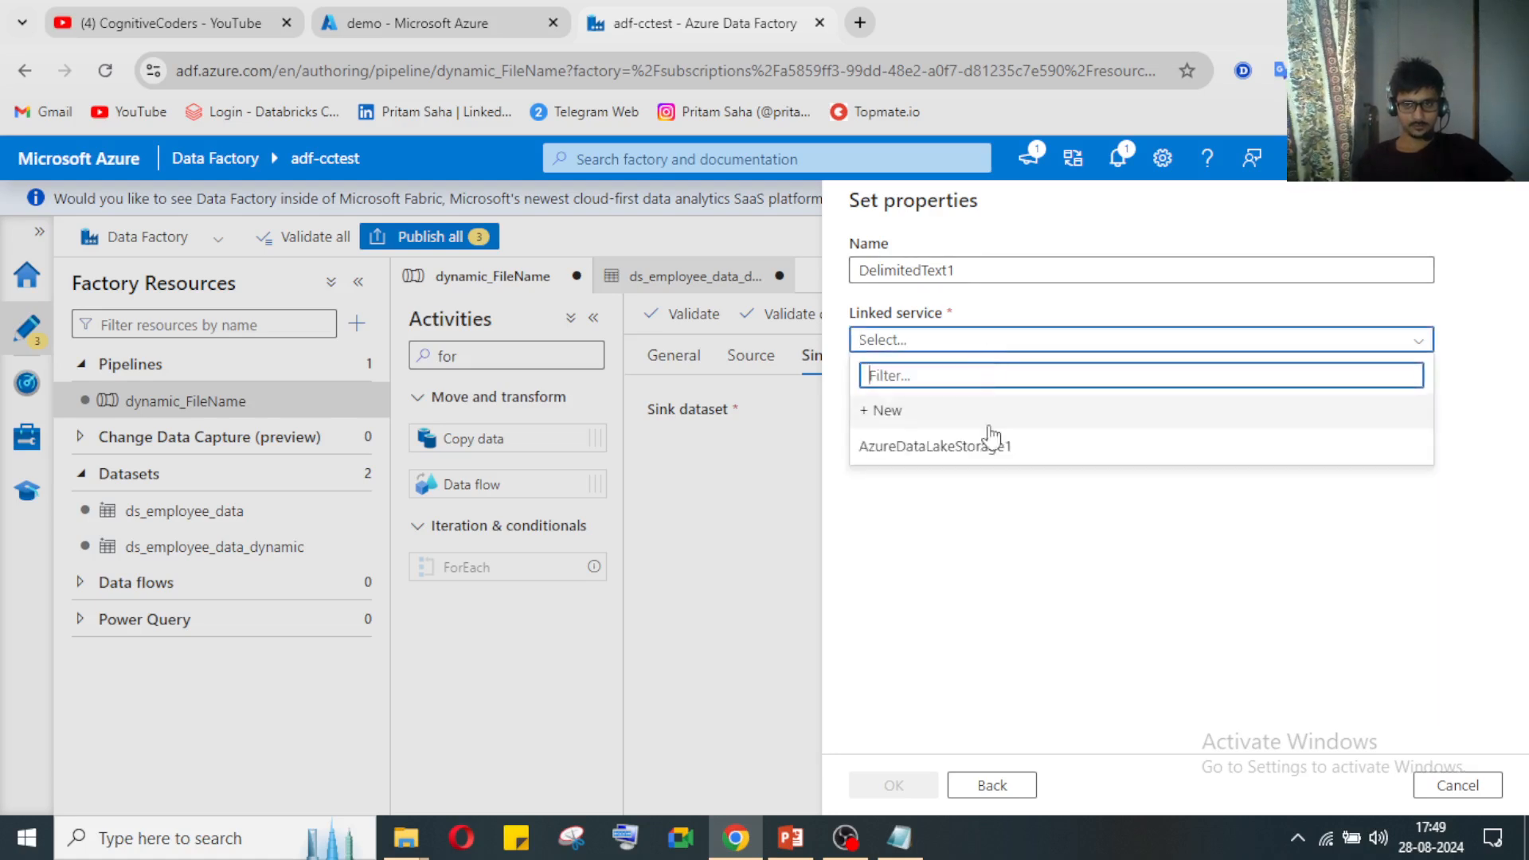
click(395, 21)
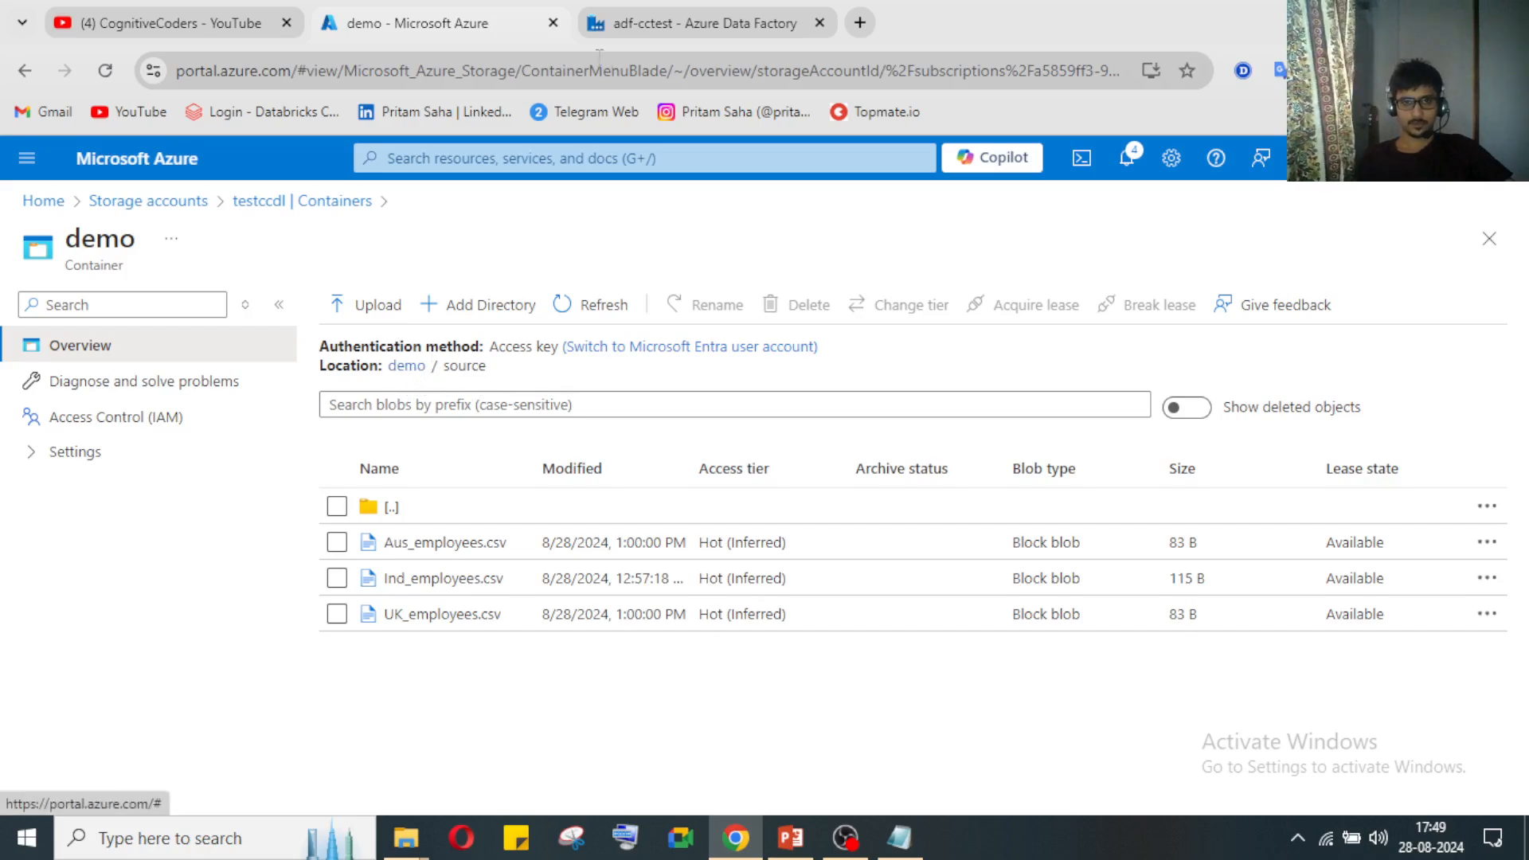
click(660, 11)
click(1024, 344)
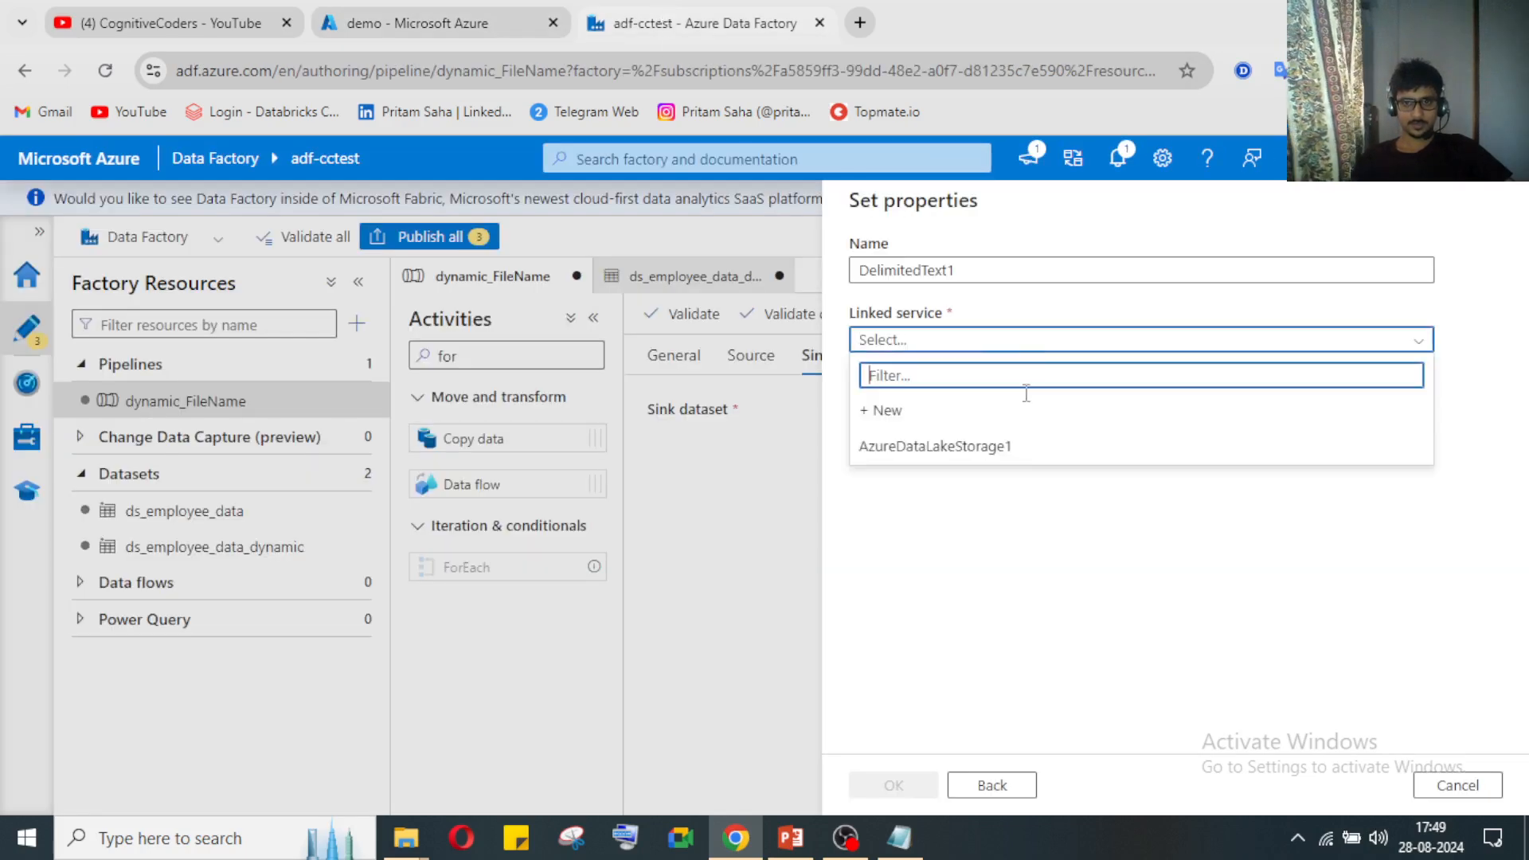
click(978, 446)
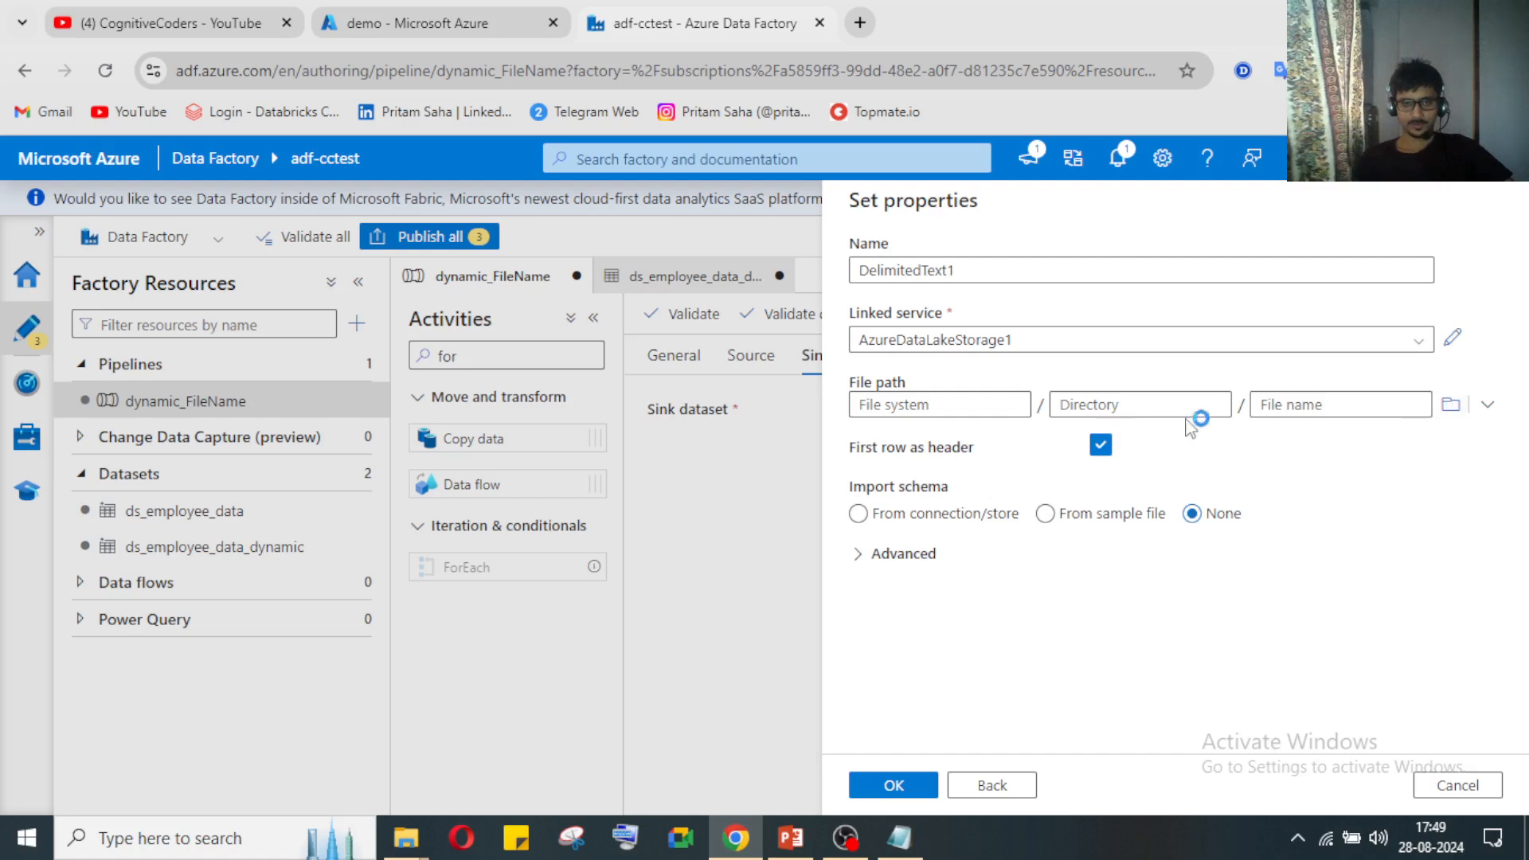
Step: Browse to the sink folder in the demo container as the new sink dataset's file path, leaving the file name empty
click(1452, 408)
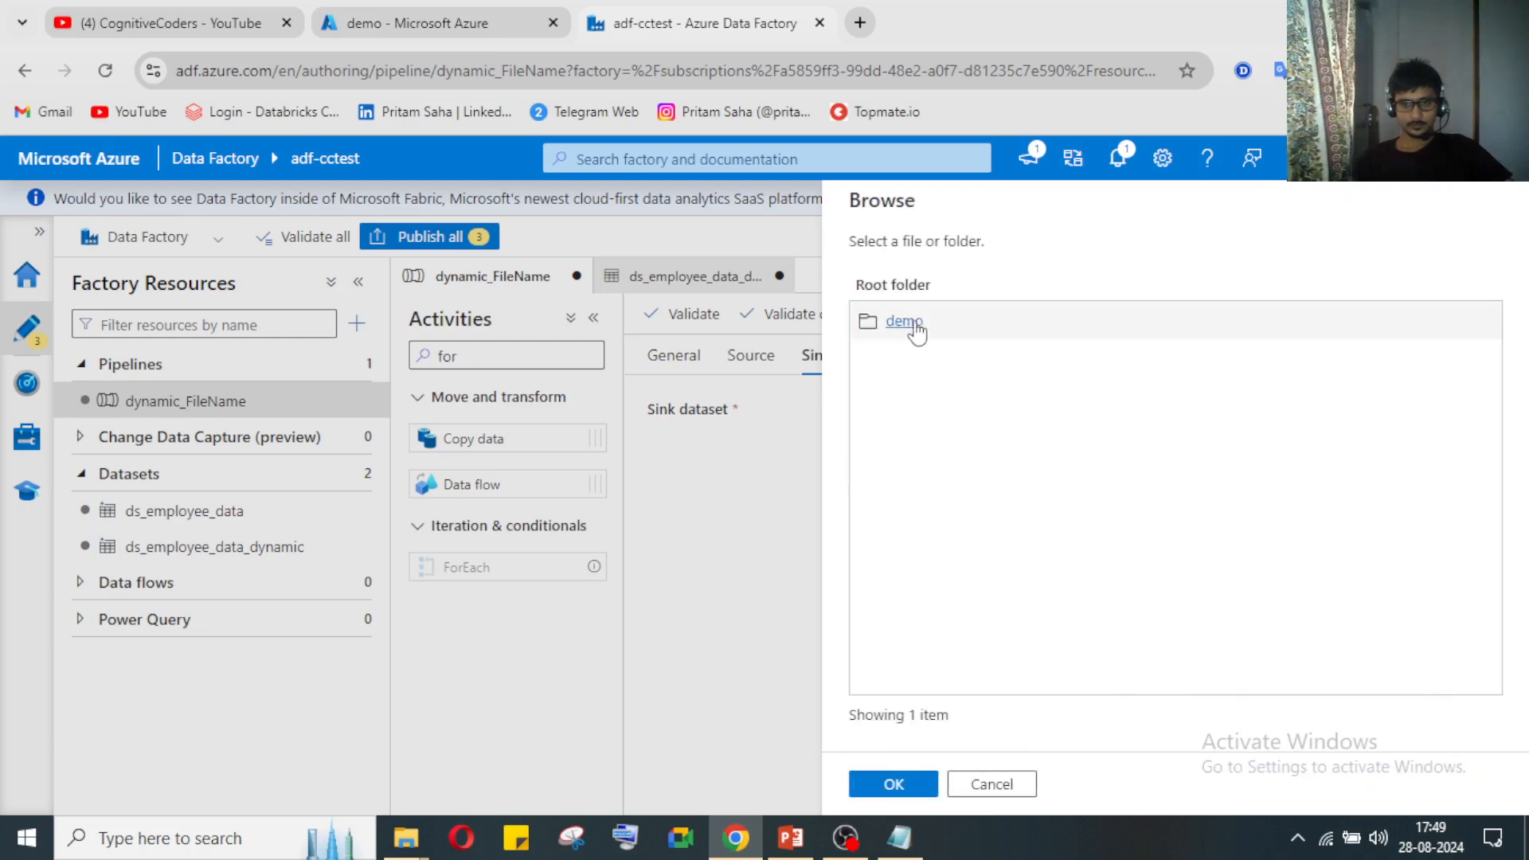
double_click(924, 322)
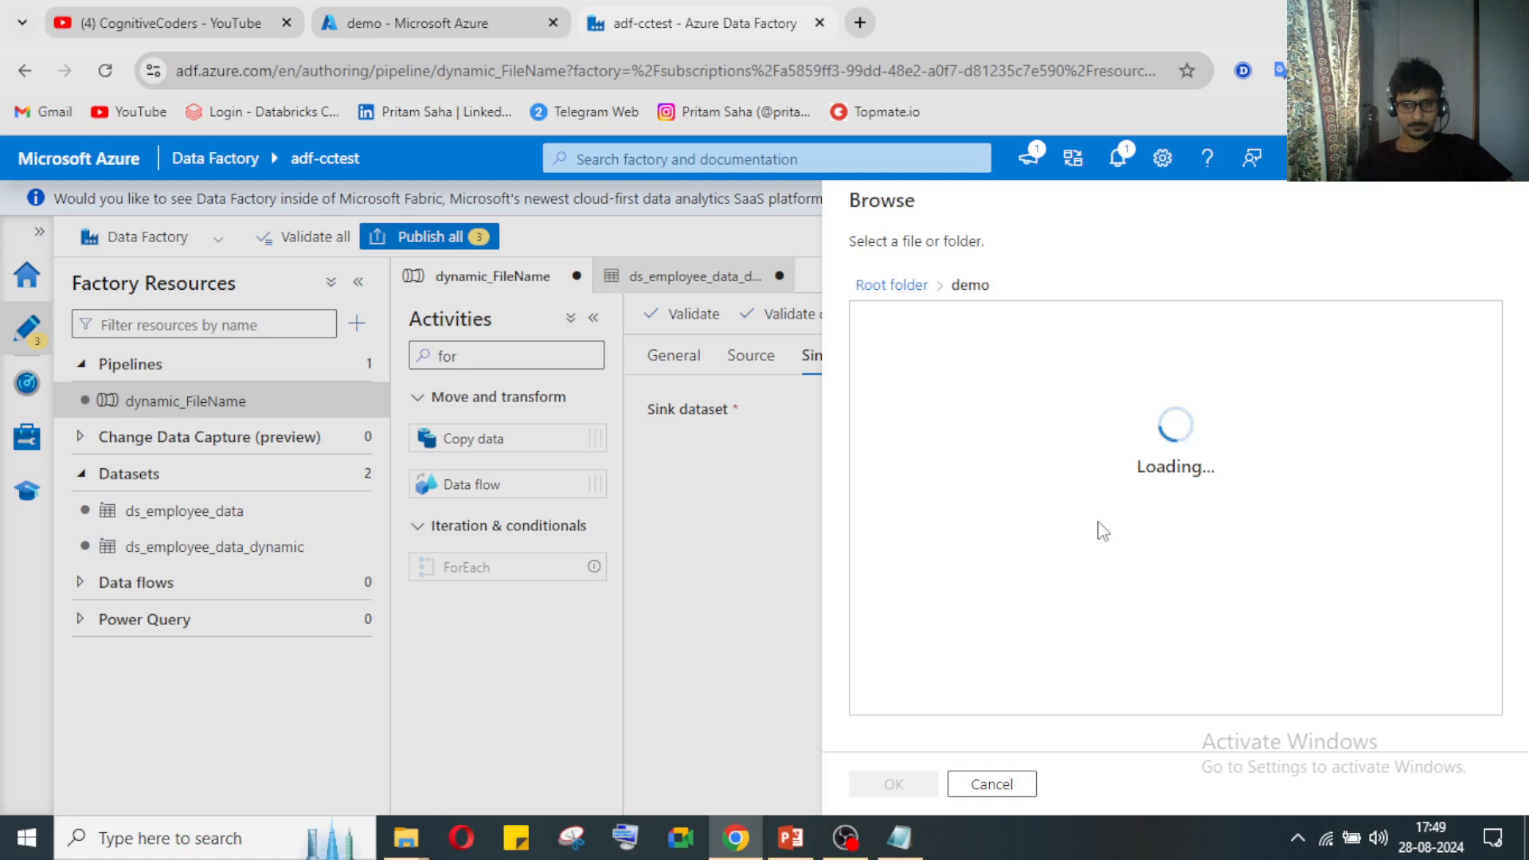
click(912, 326)
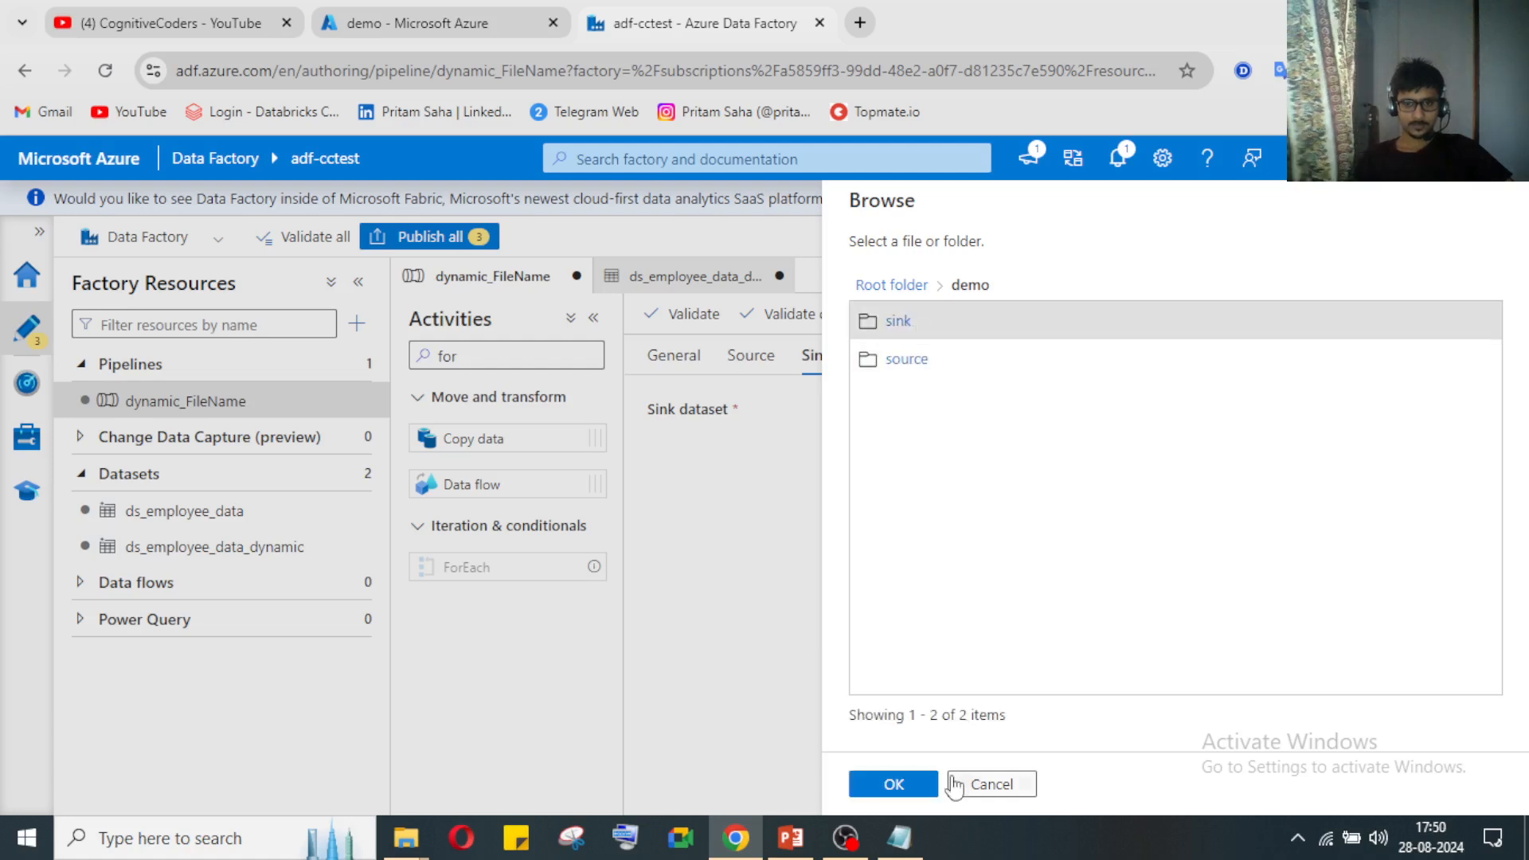
double_click(900, 322)
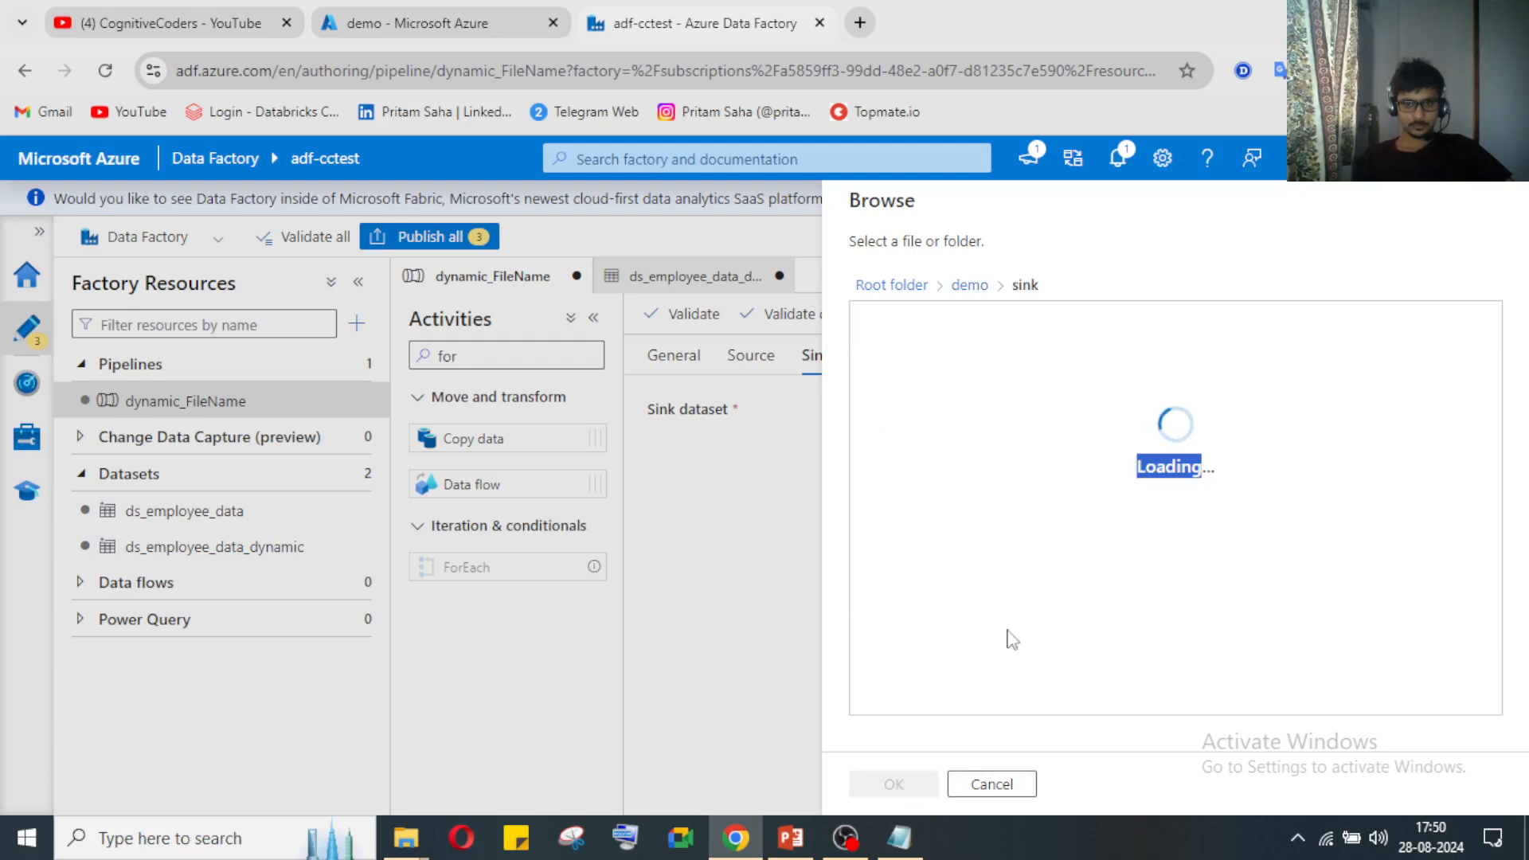
click(893, 784)
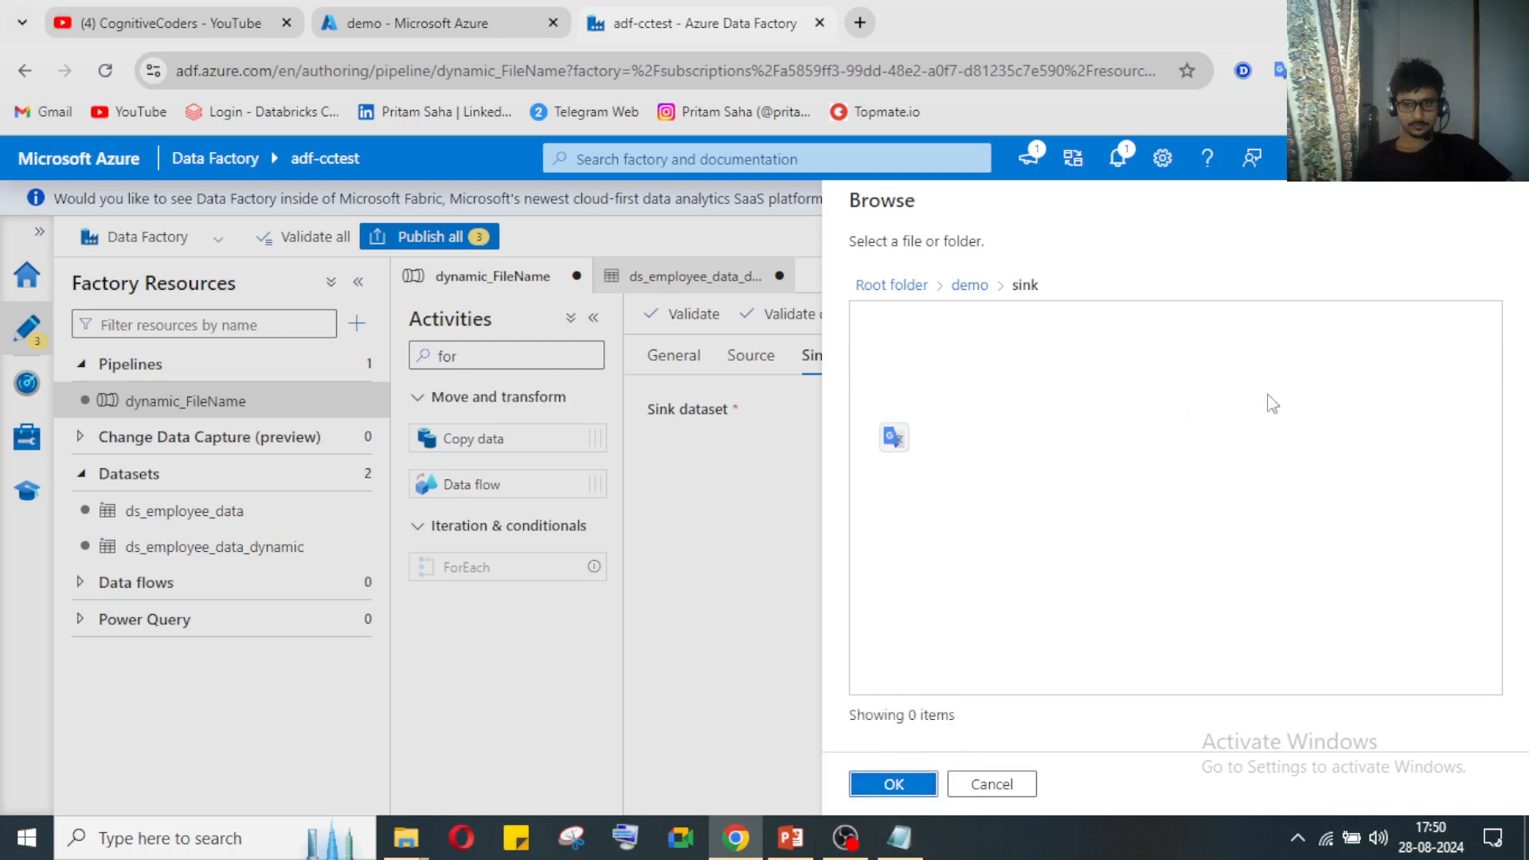
click(1271, 404)
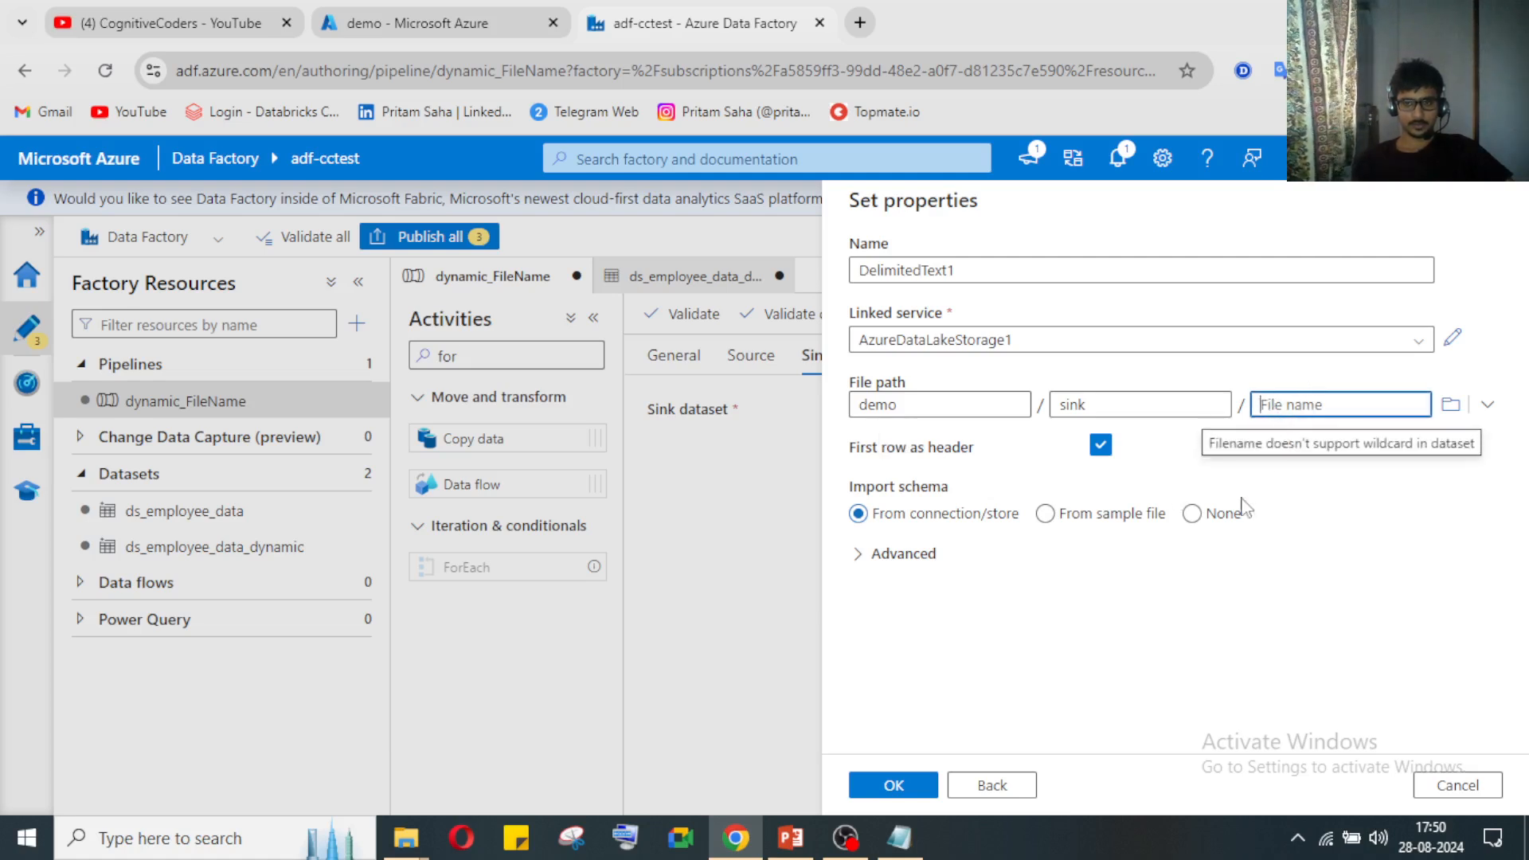
Step: Set the sink dataset's schema import to None and create the dataset
click(1194, 513)
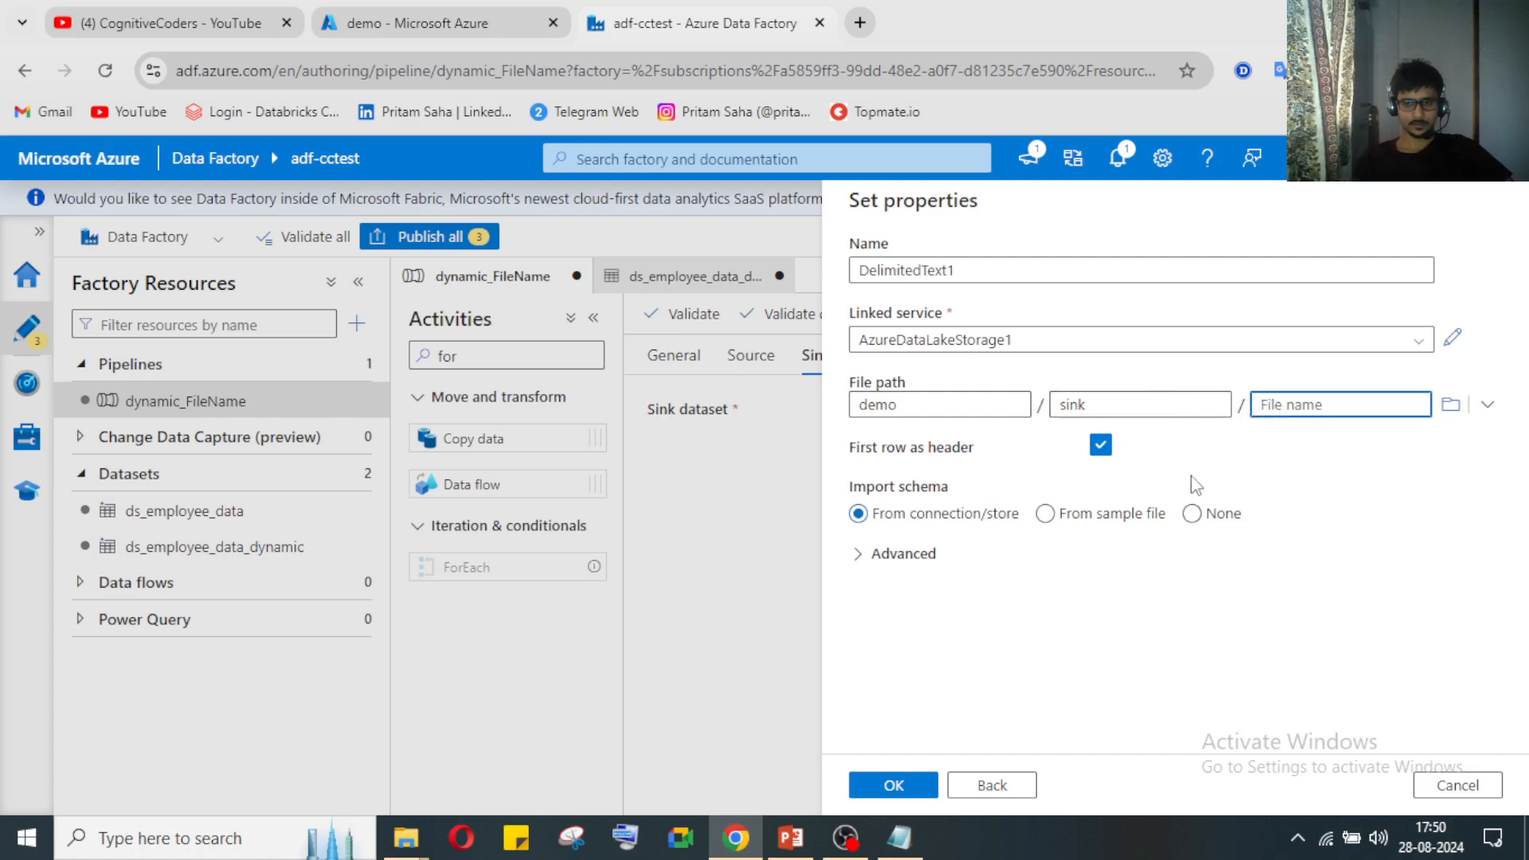
click(1193, 513)
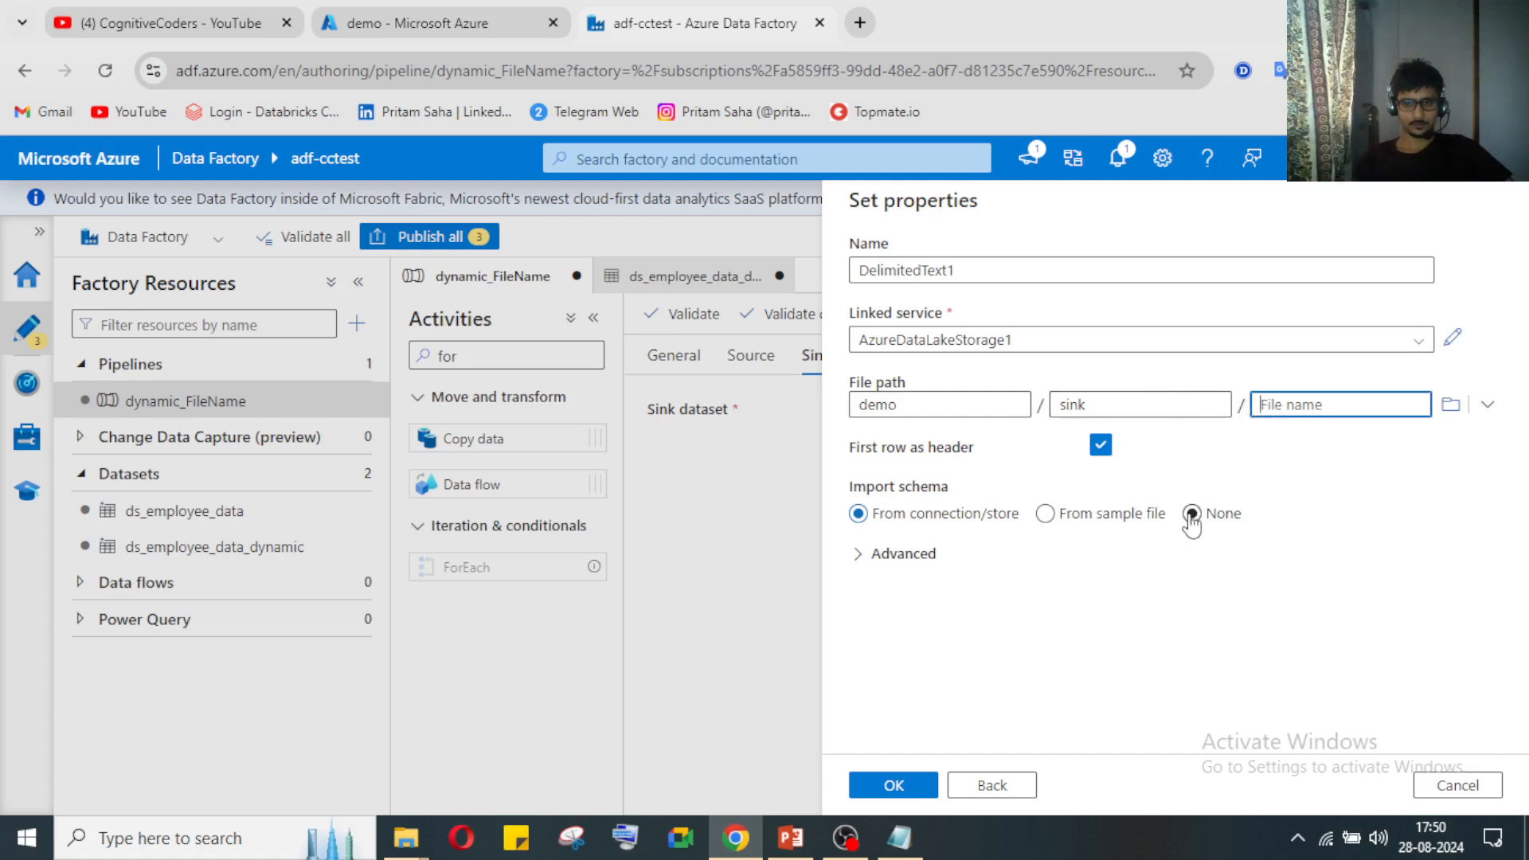
click(1295, 407)
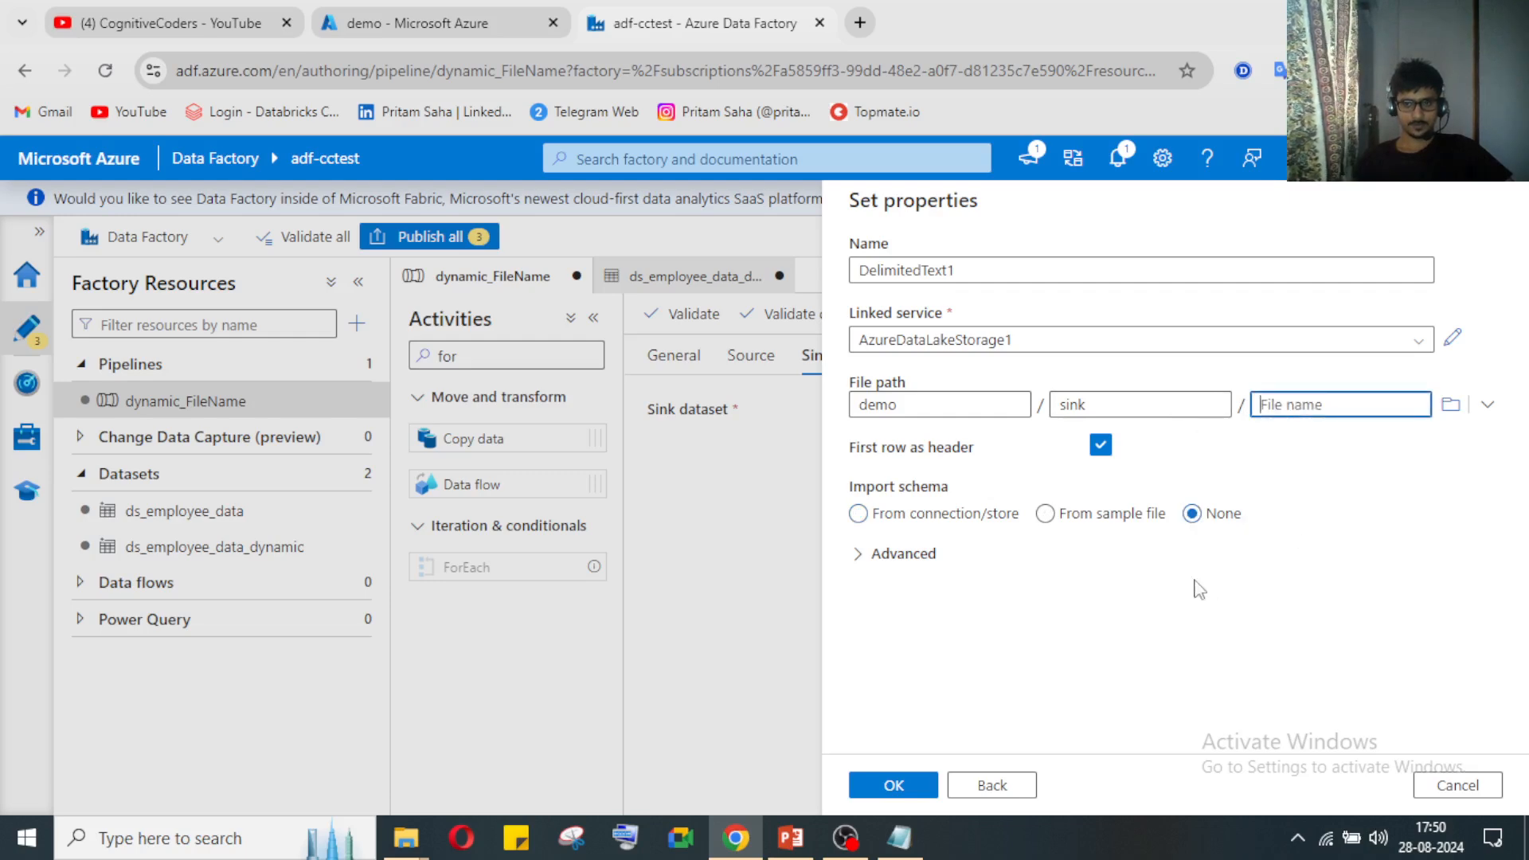
click(1190, 512)
click(894, 786)
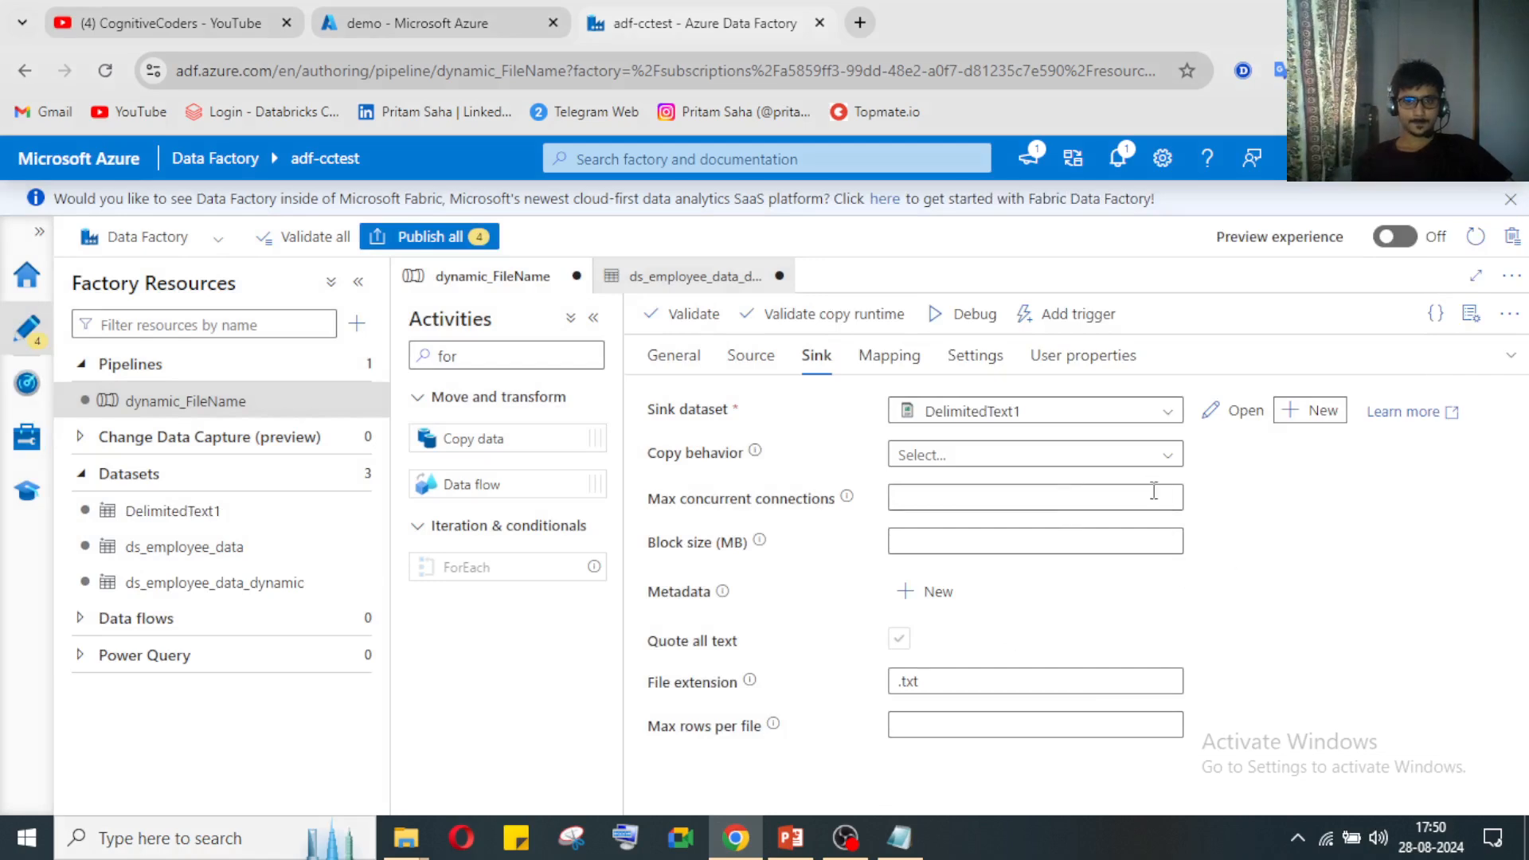
Step: Check the available copy behavior options for Copy data1's sink without choosing one, and return to the ForEach1 canvas
click(1161, 457)
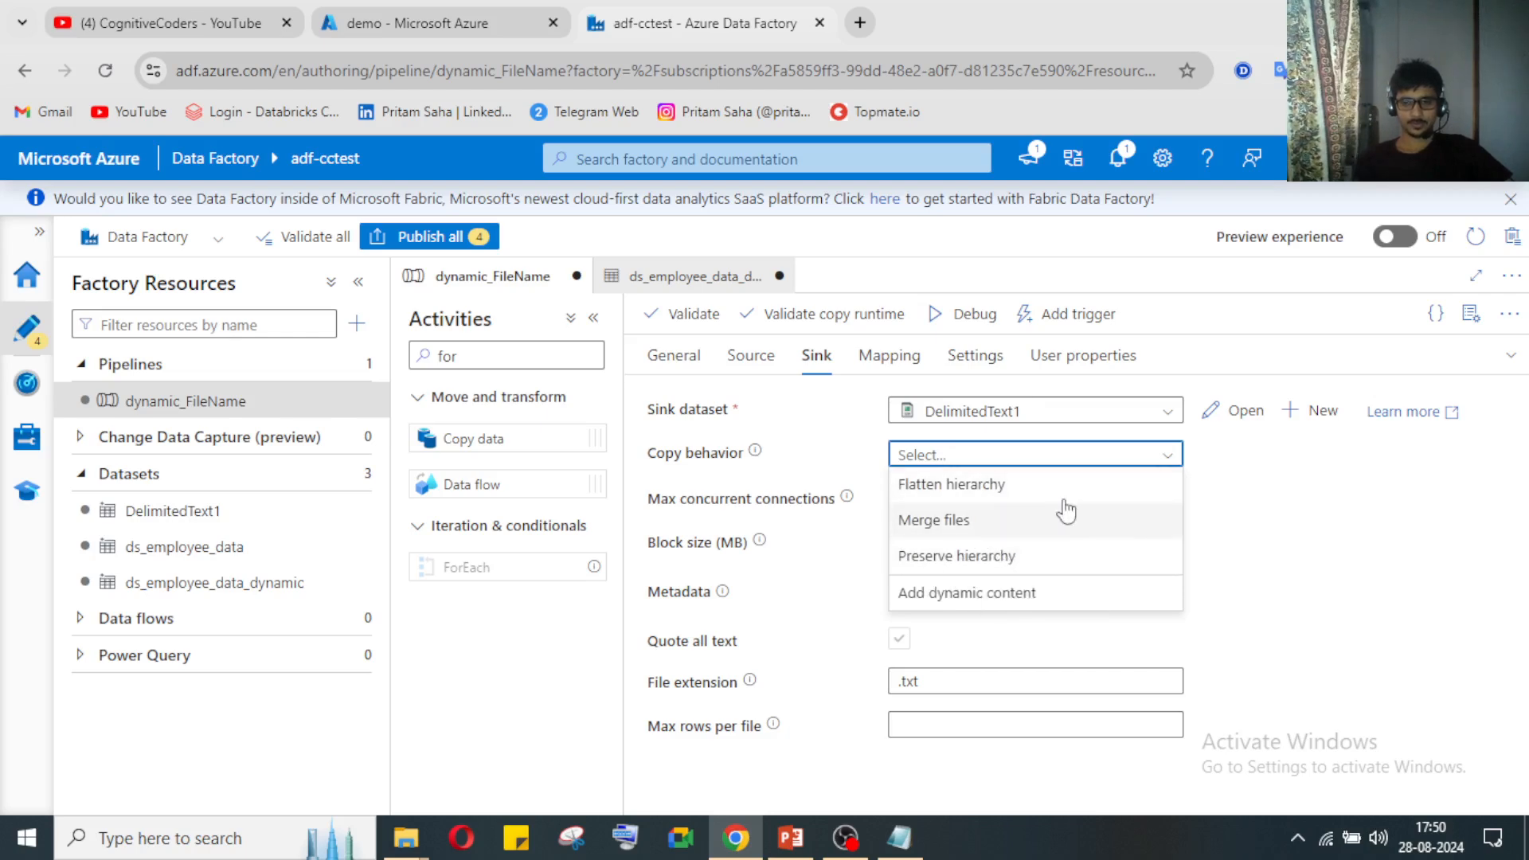
click(1304, 497)
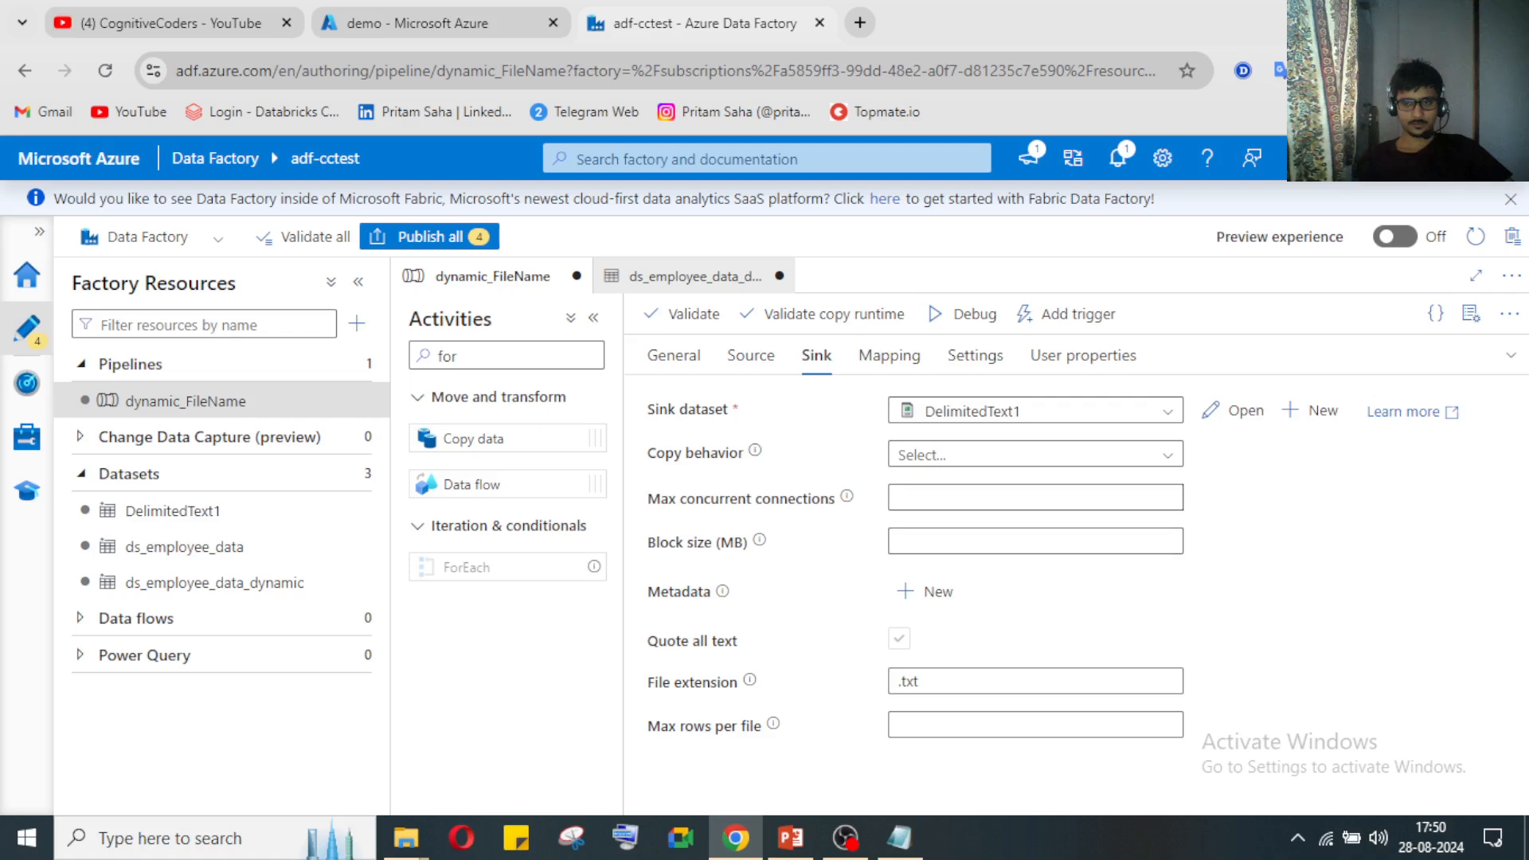
click(1512, 357)
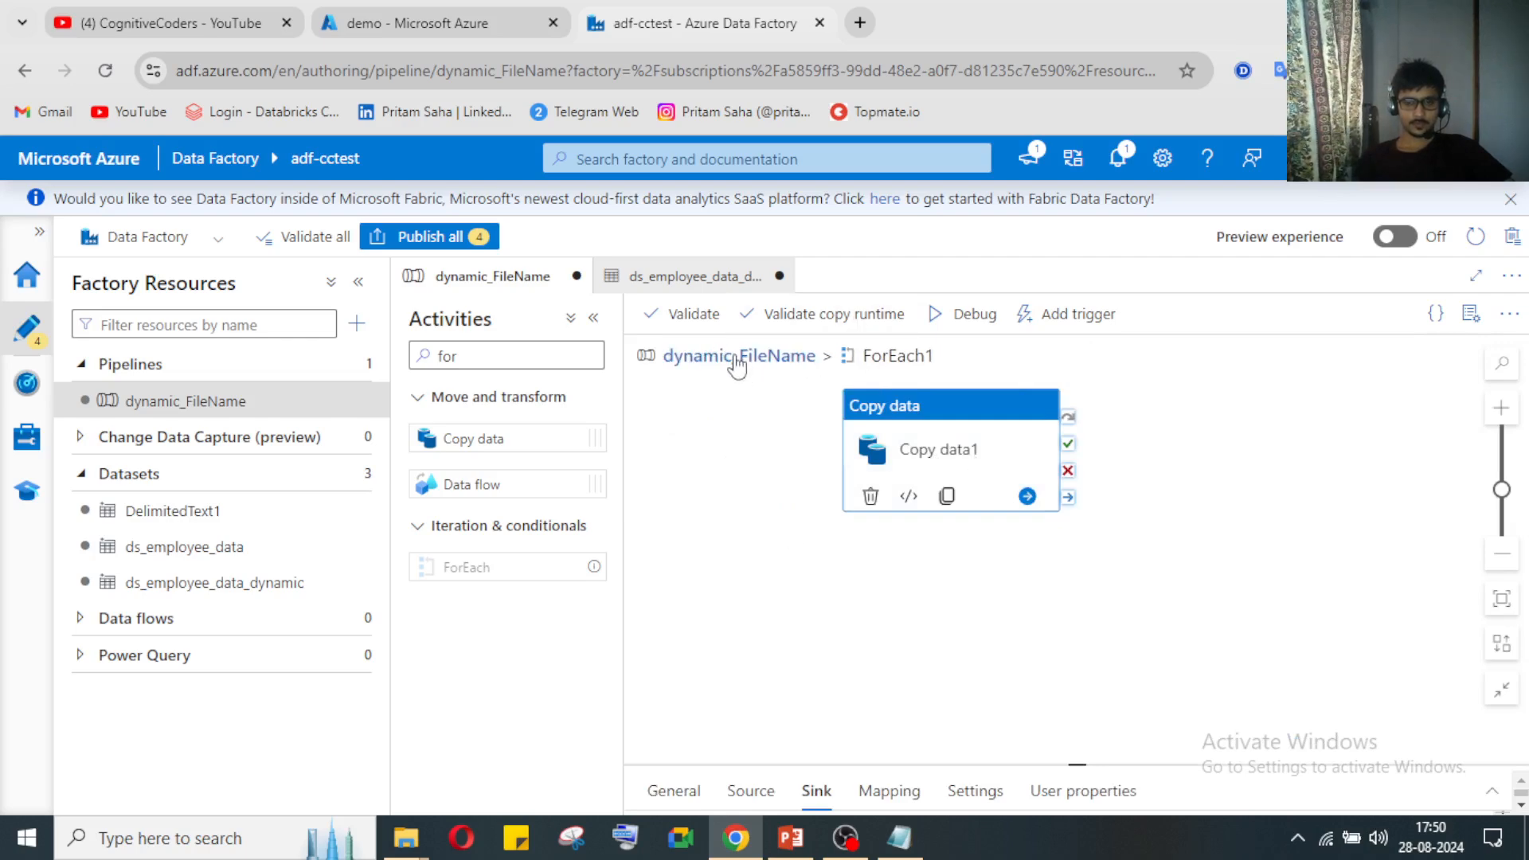
Step: Review ForEach1's sequential and items settings and its inner Copy data1 activity, and return to the main pipeline canvas
click(778, 364)
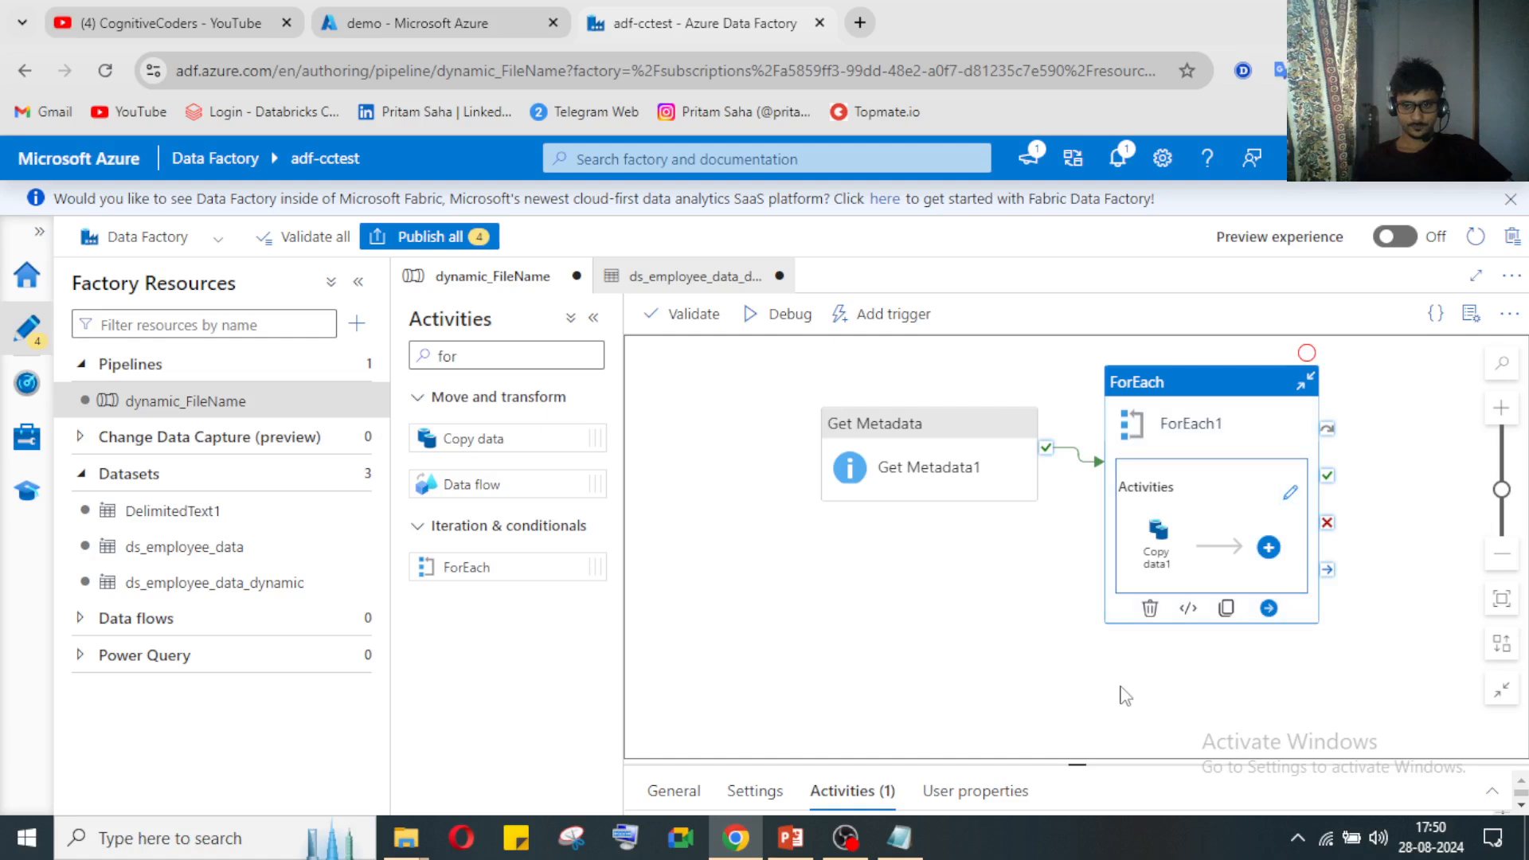
click(1490, 794)
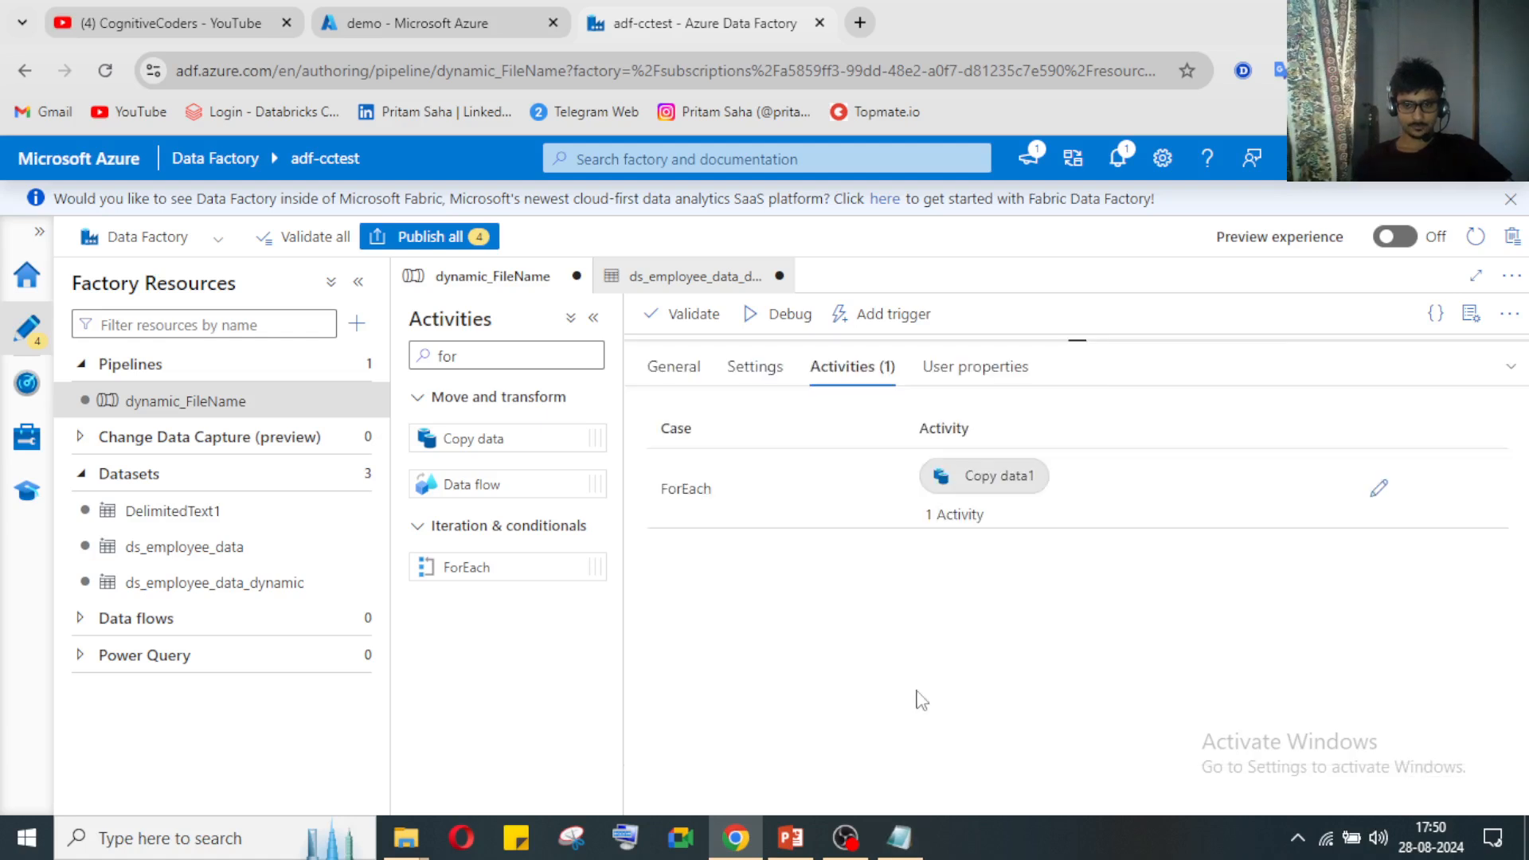
click(764, 373)
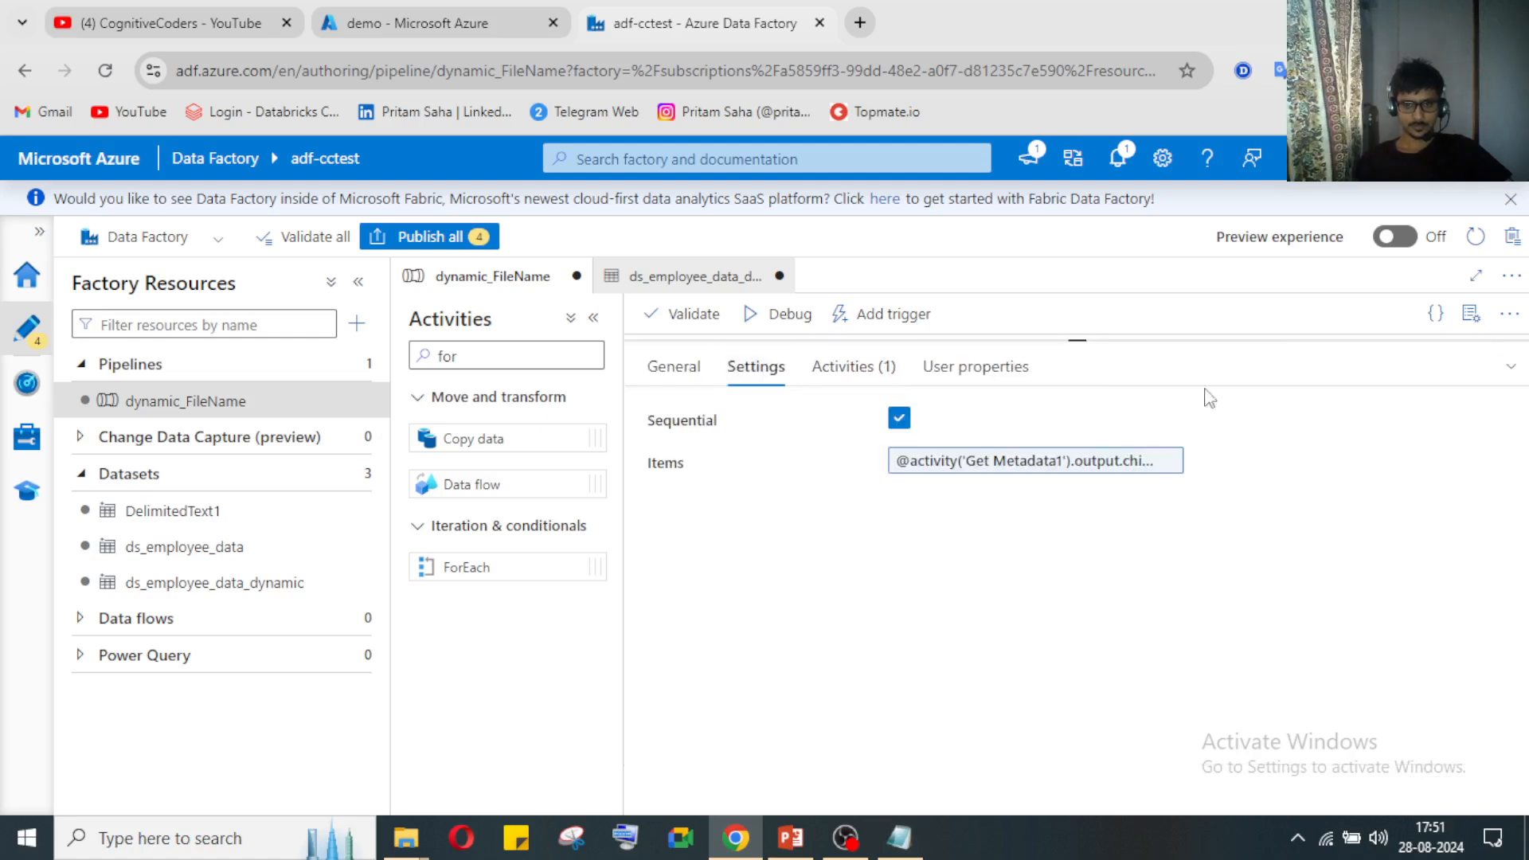
click(1512, 366)
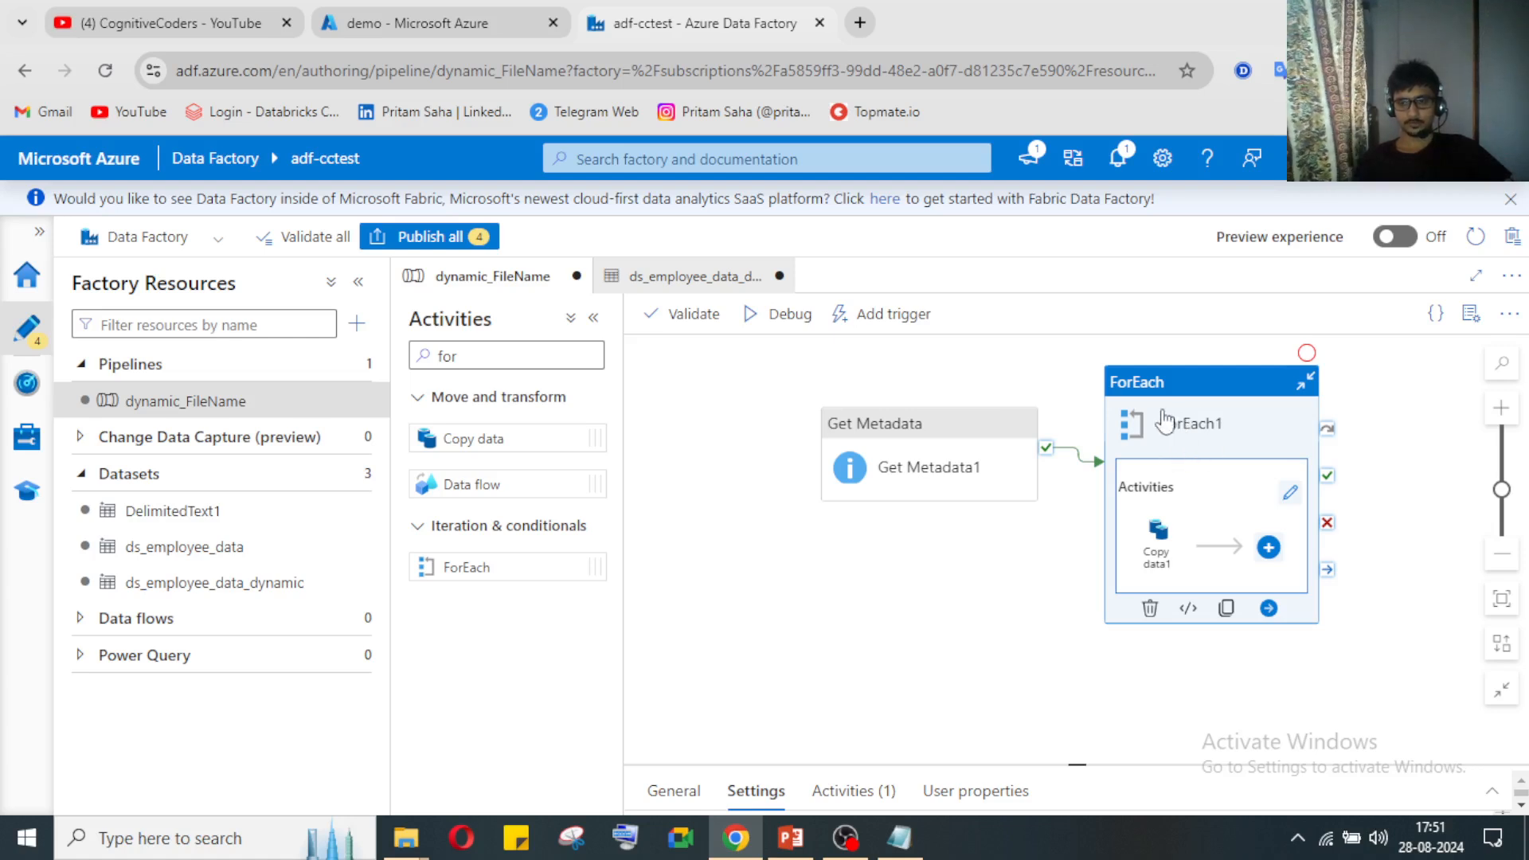
click(1189, 427)
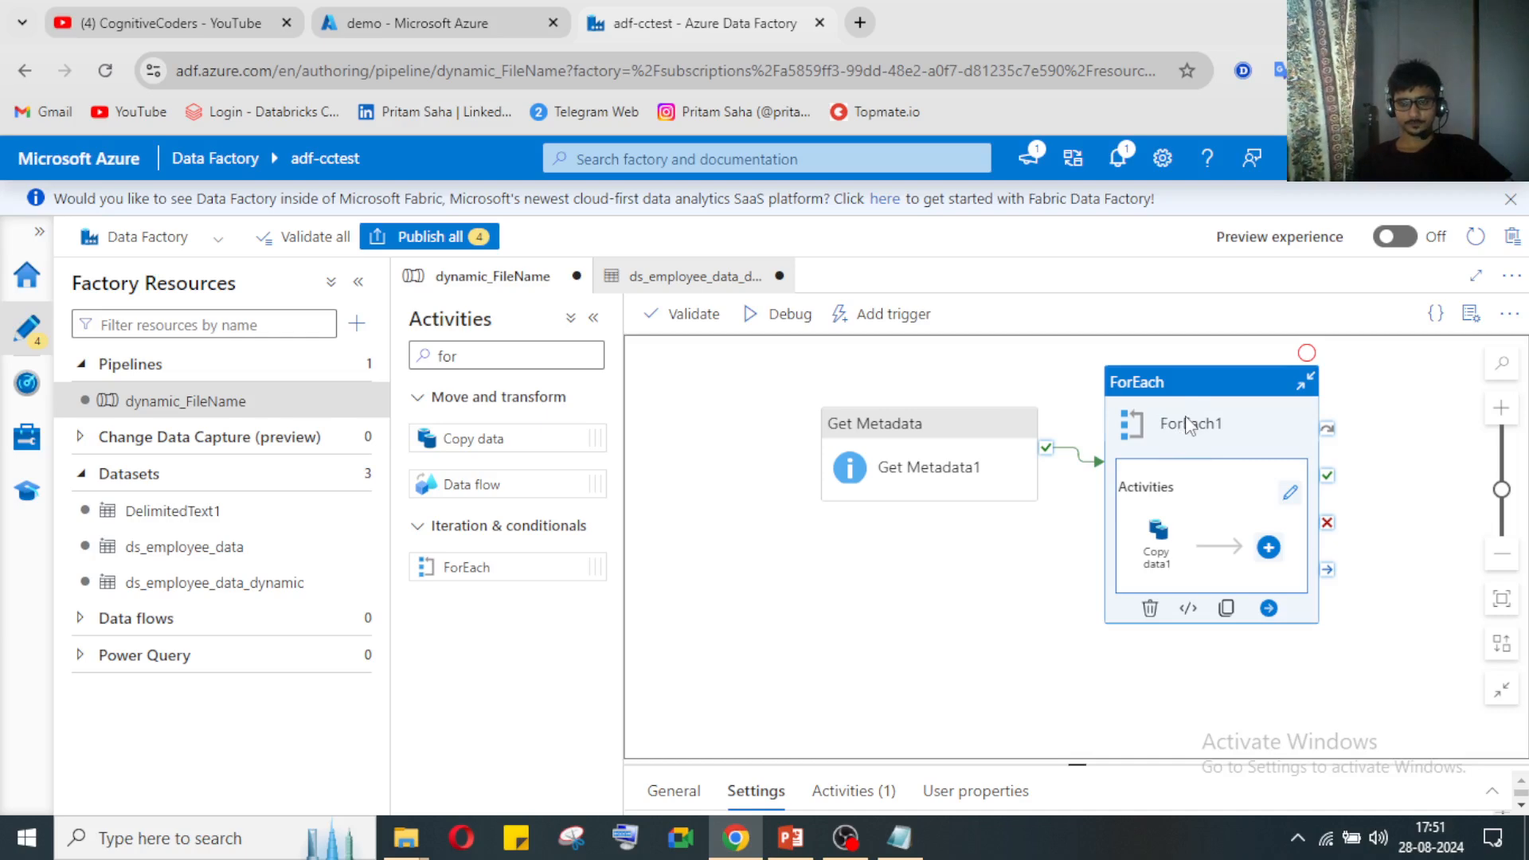
double_click(1169, 415)
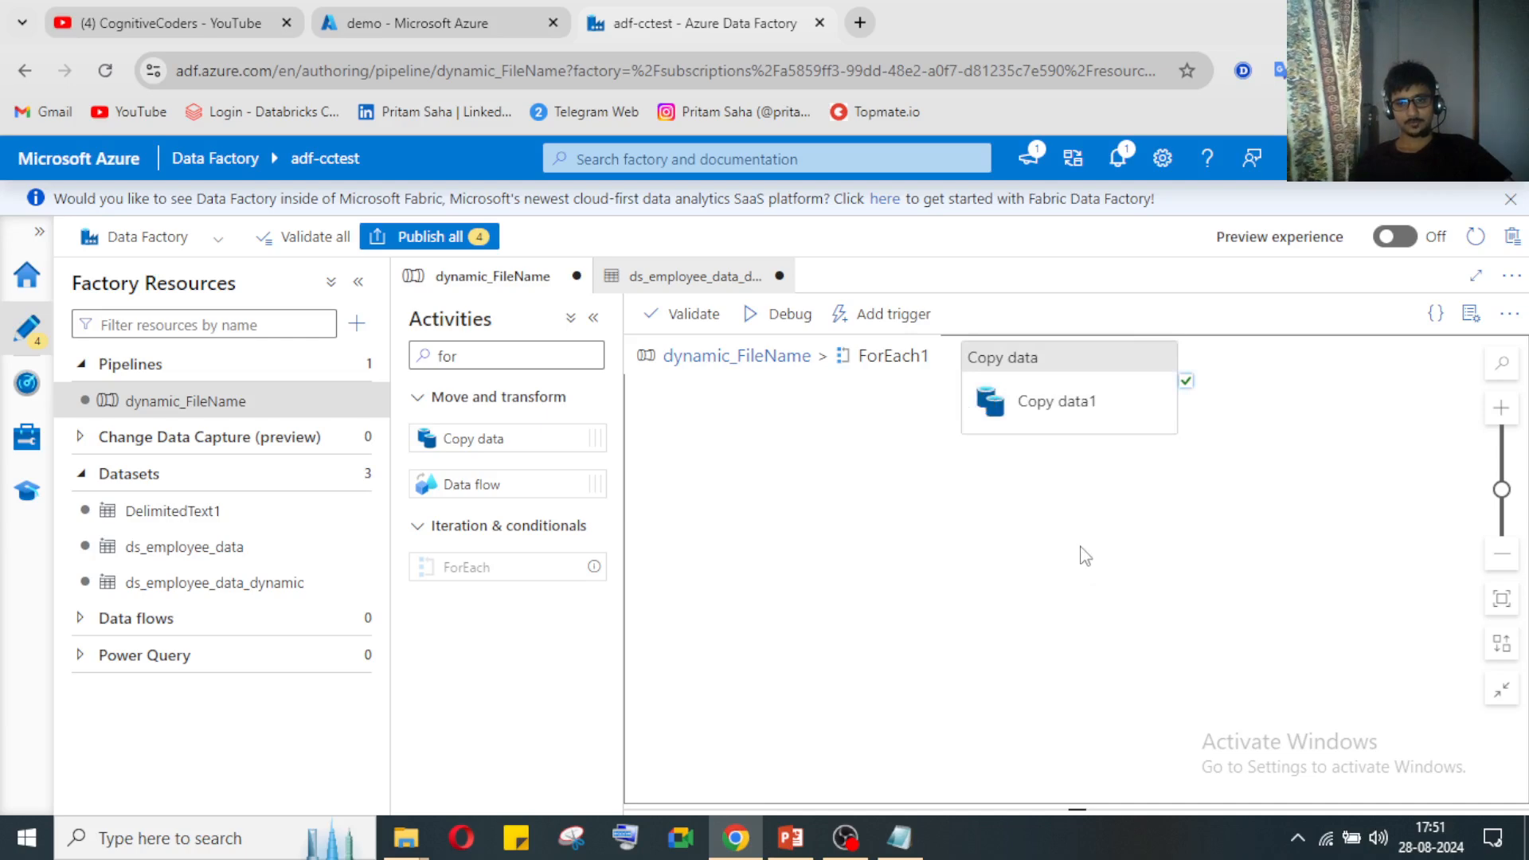
scroll(1077, 551, up, 1)
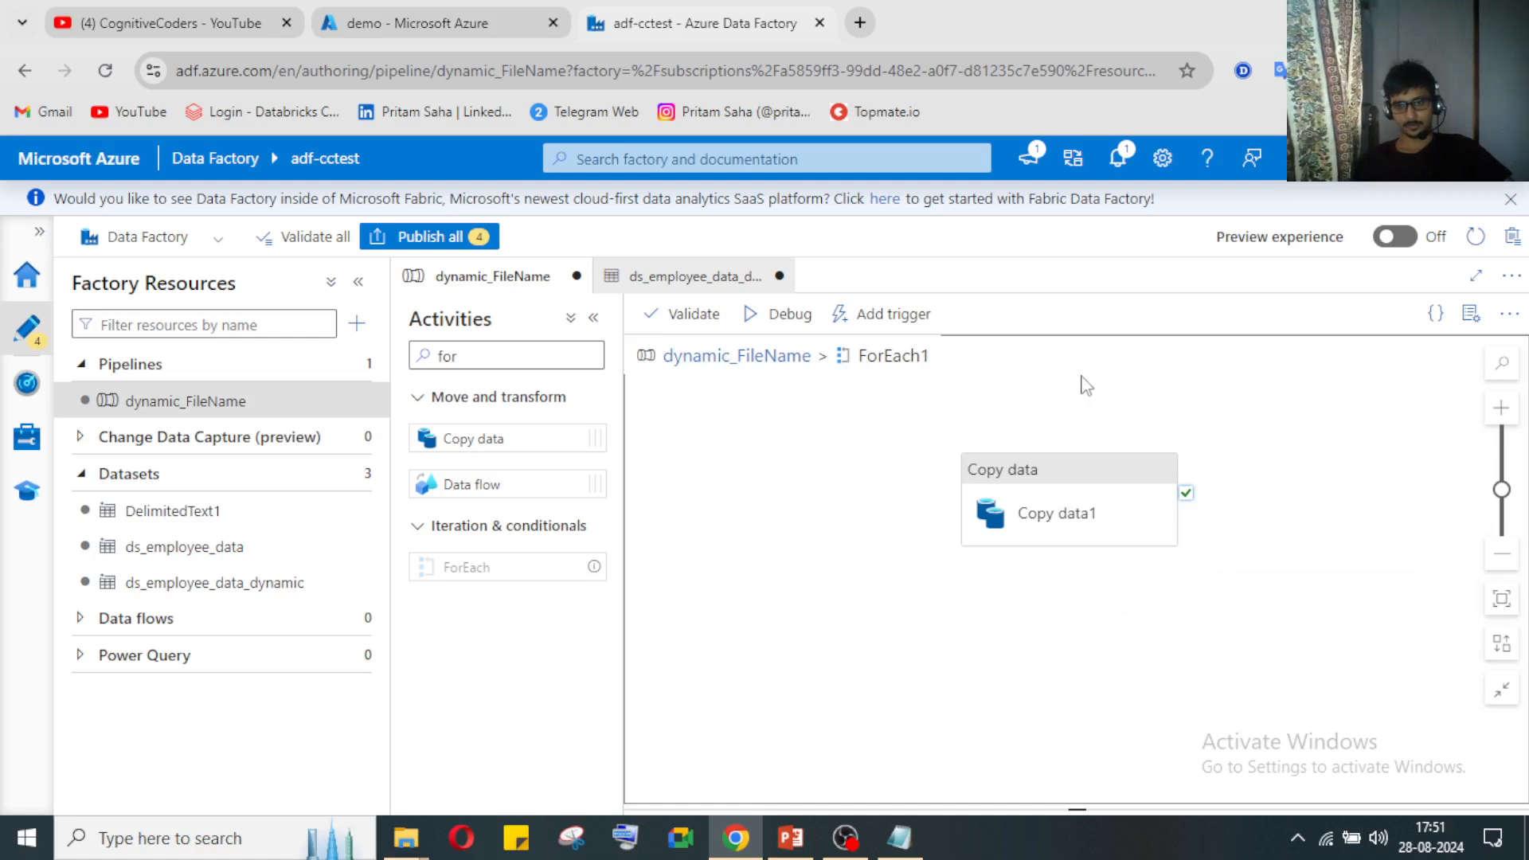
click(752, 355)
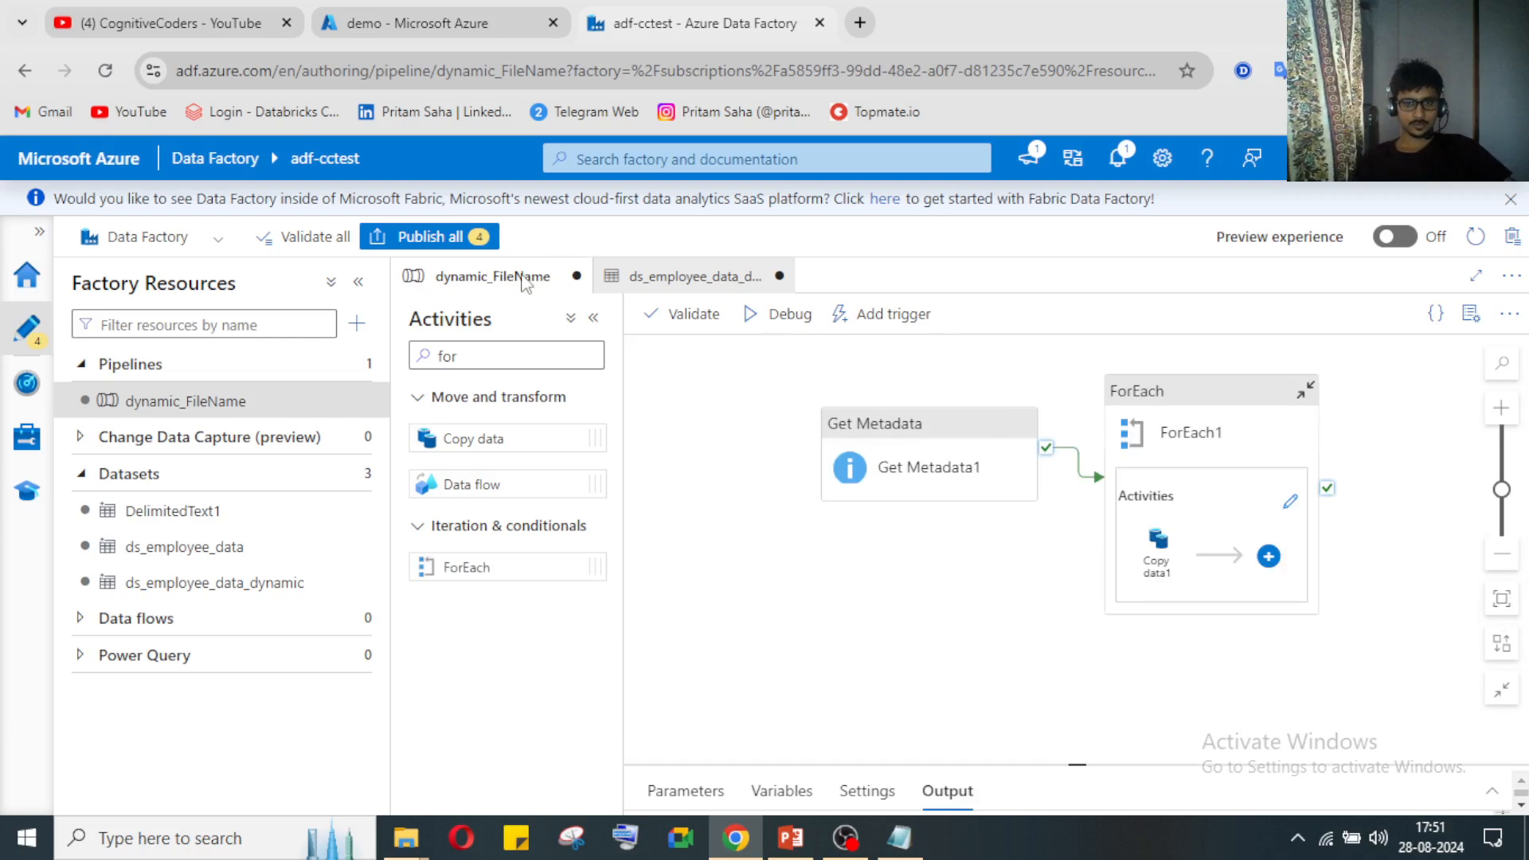
Step: Switch to the Azure portal and check the contents of the sink folder in the demo container
click(434, 22)
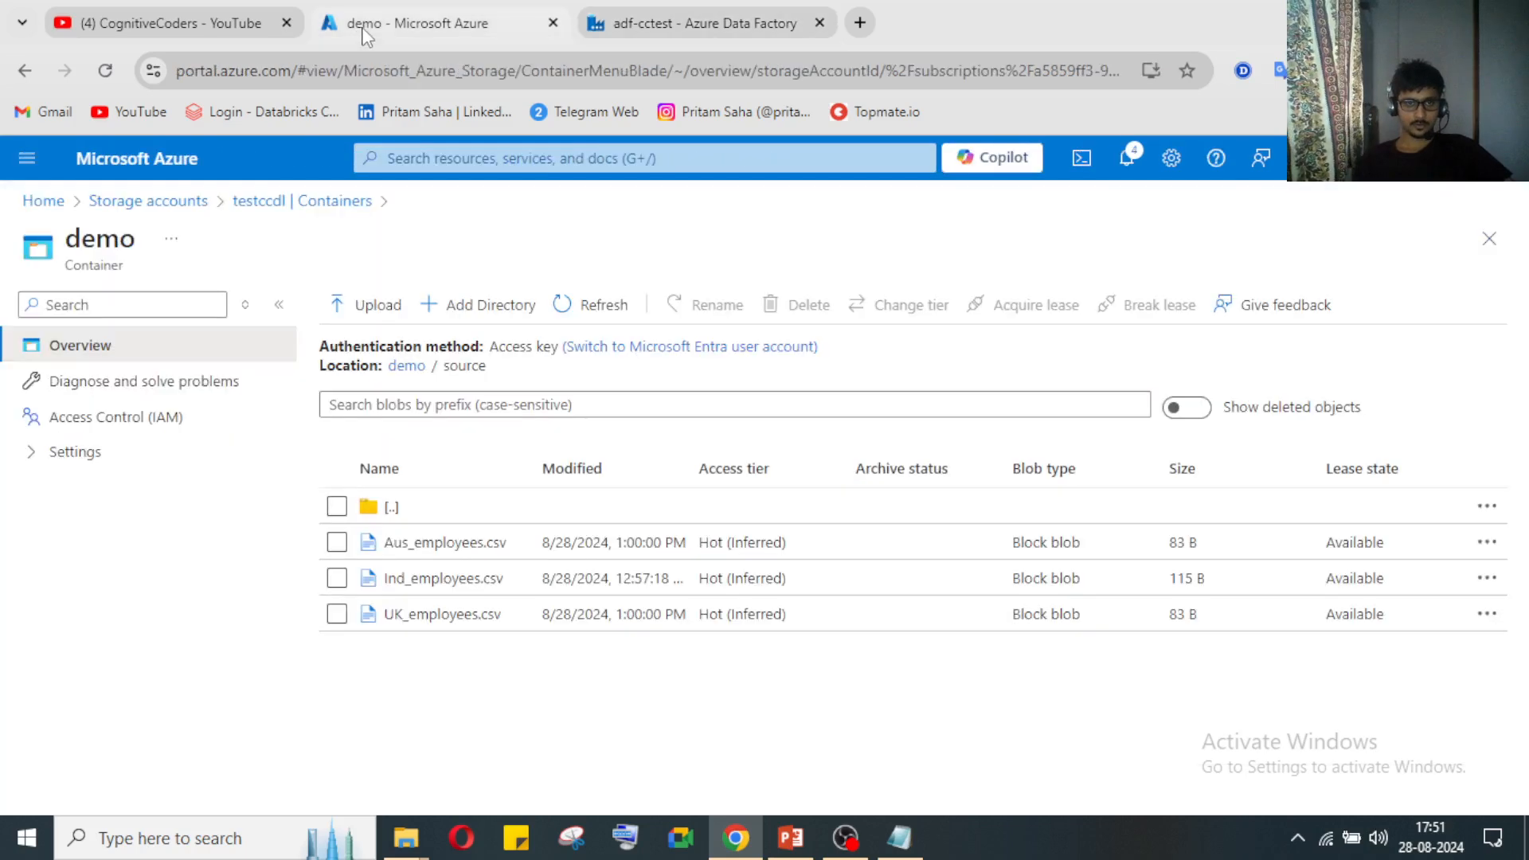
click(392, 508)
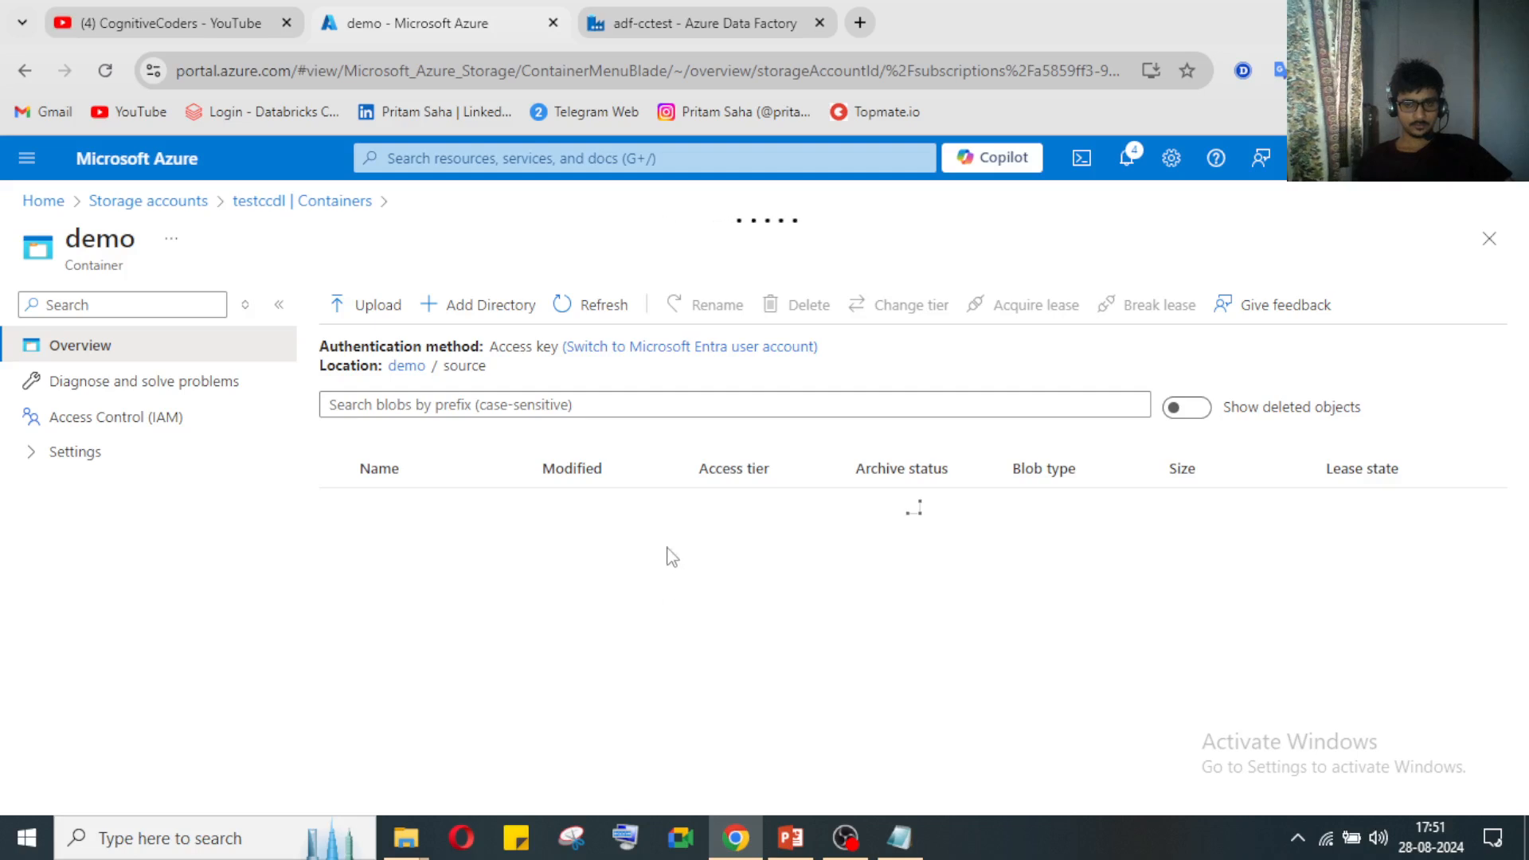
click(497, 513)
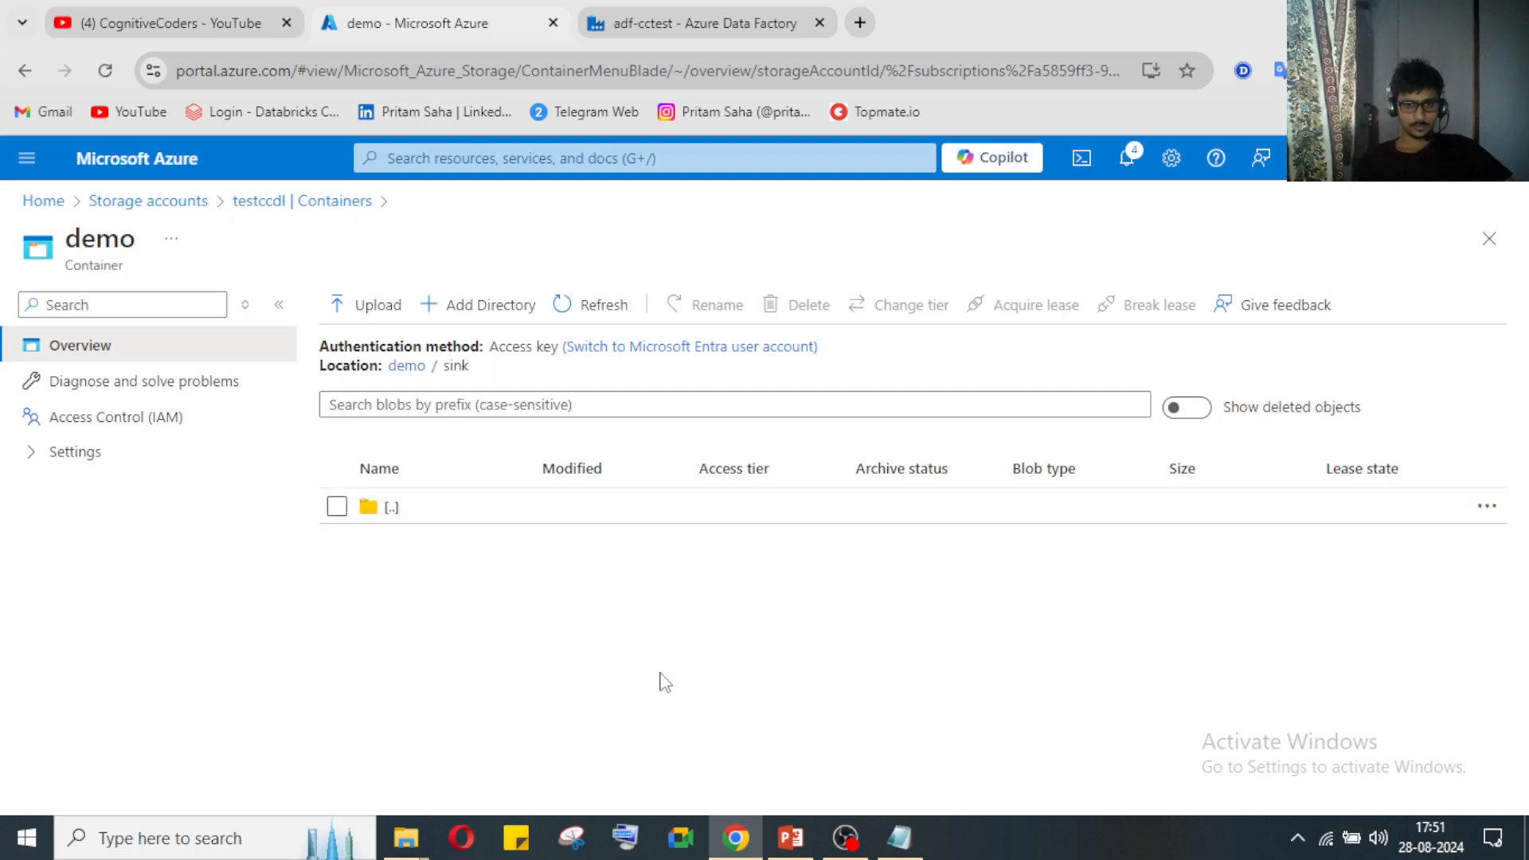
Step: Switch back to Azure Data Factory, start a debug run of the dynamic_FileName pipeline and show its run output
click(685, 29)
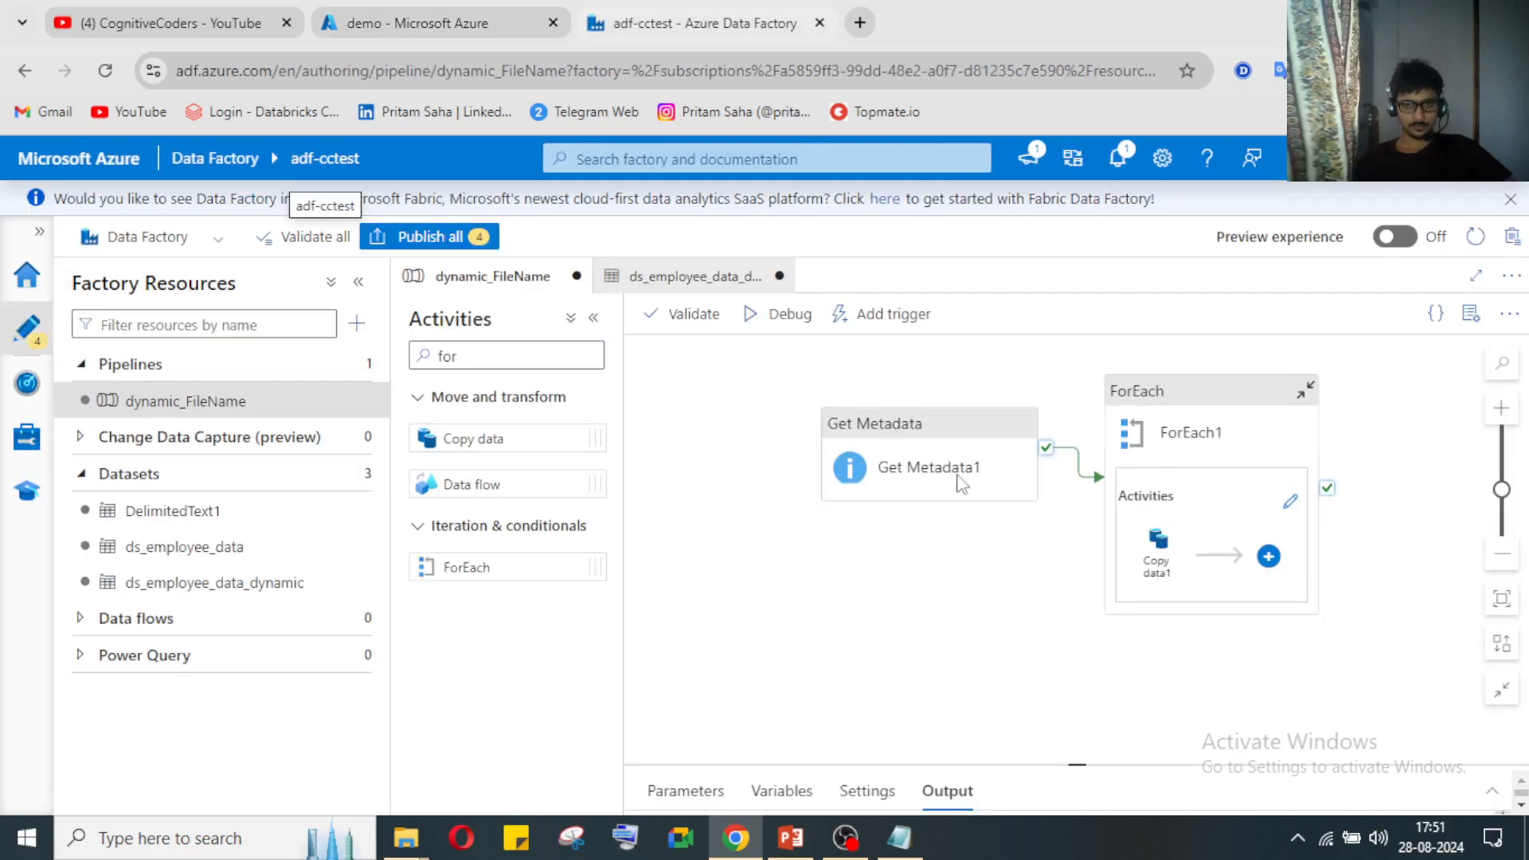
click(766, 324)
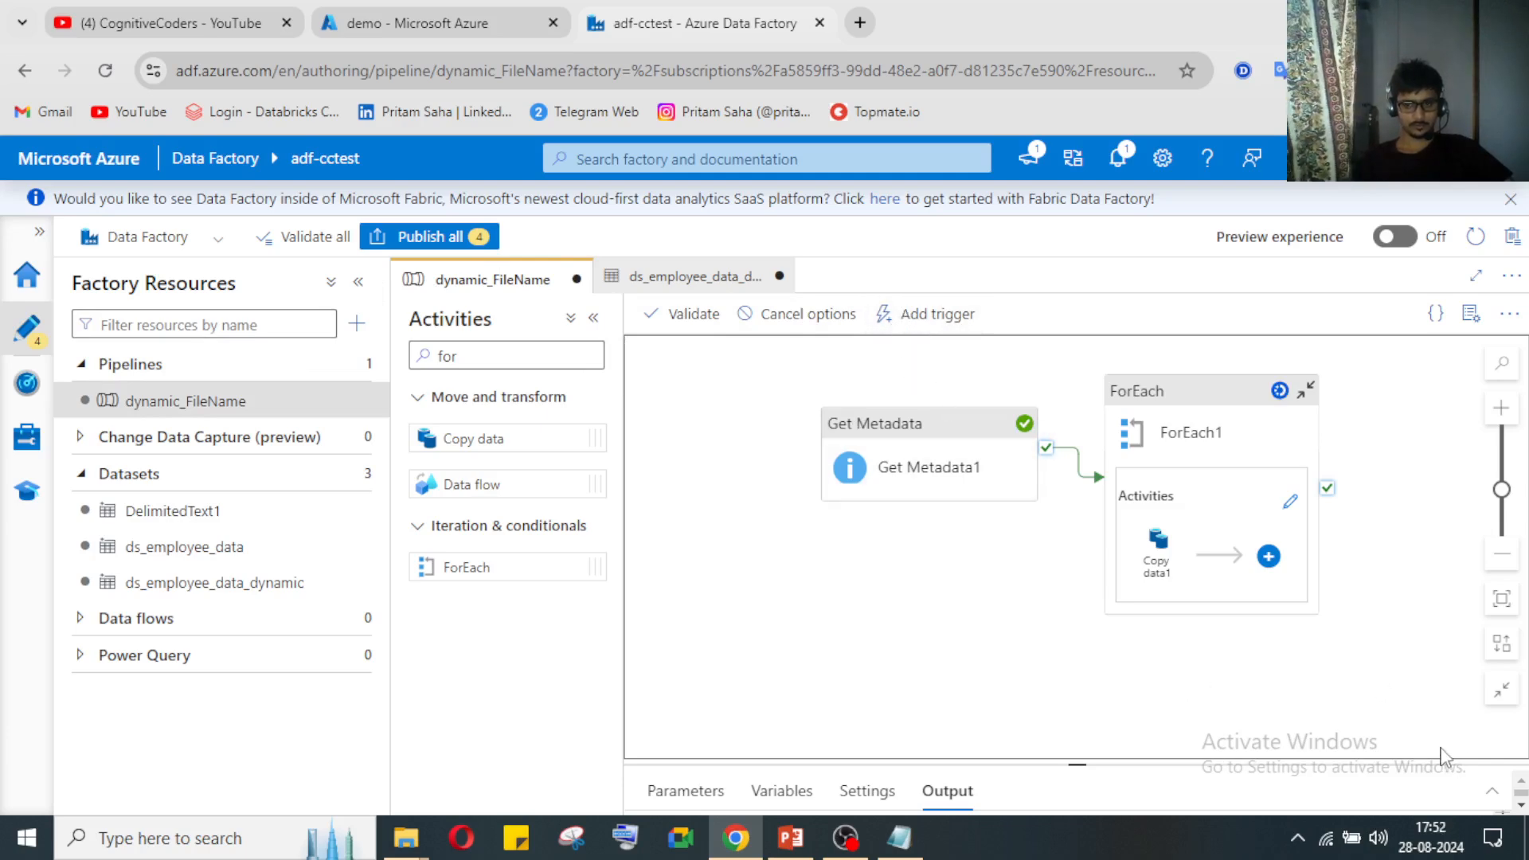
click(1492, 791)
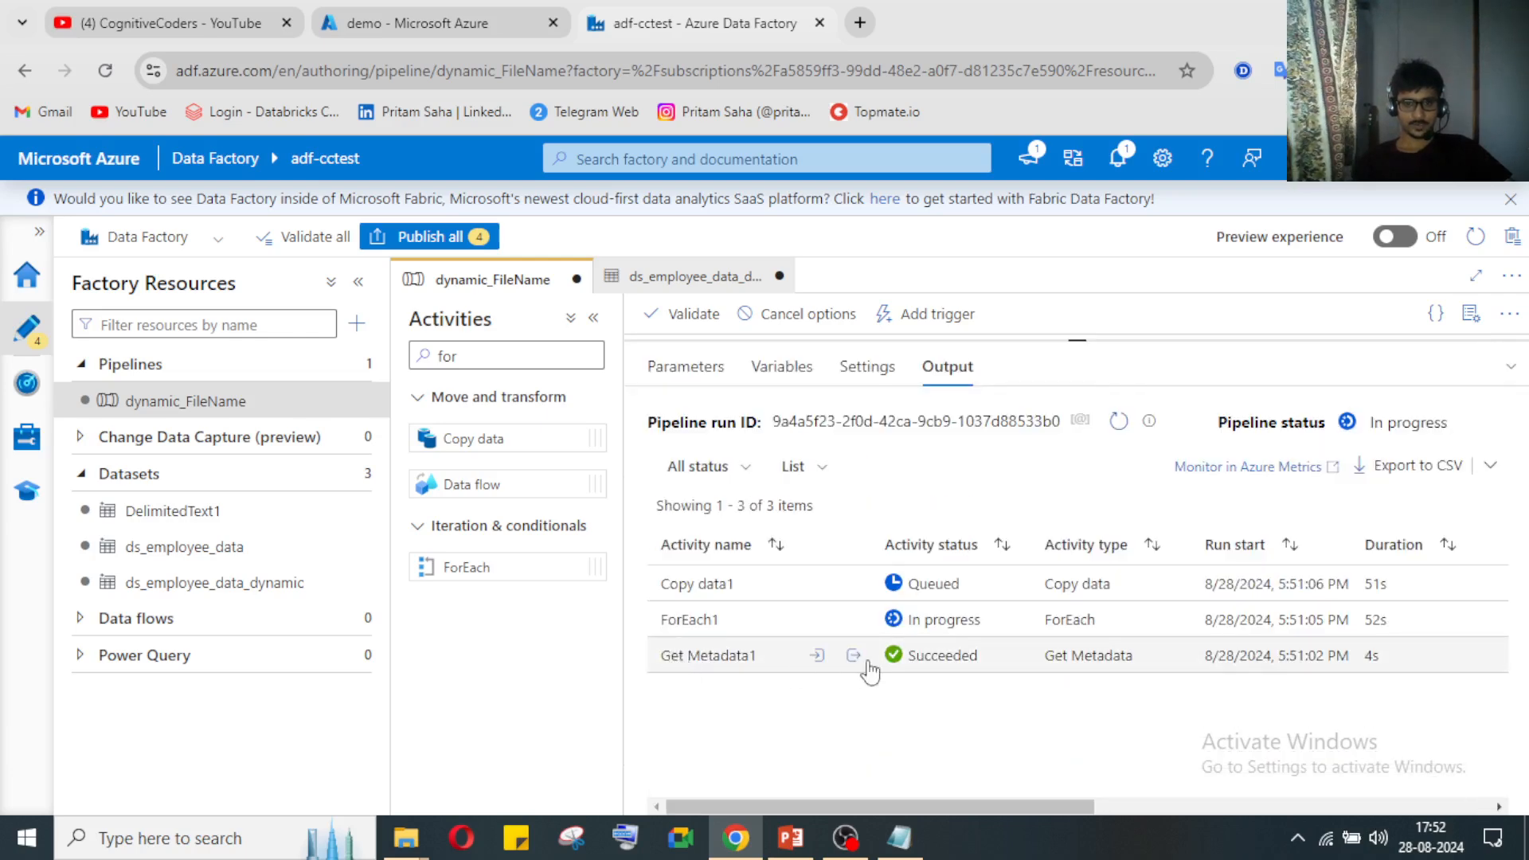
Step: Examine the child items in Get Metadata1's run output
click(856, 656)
scroll(791, 527, down, 1)
scroll(791, 528, down, 3)
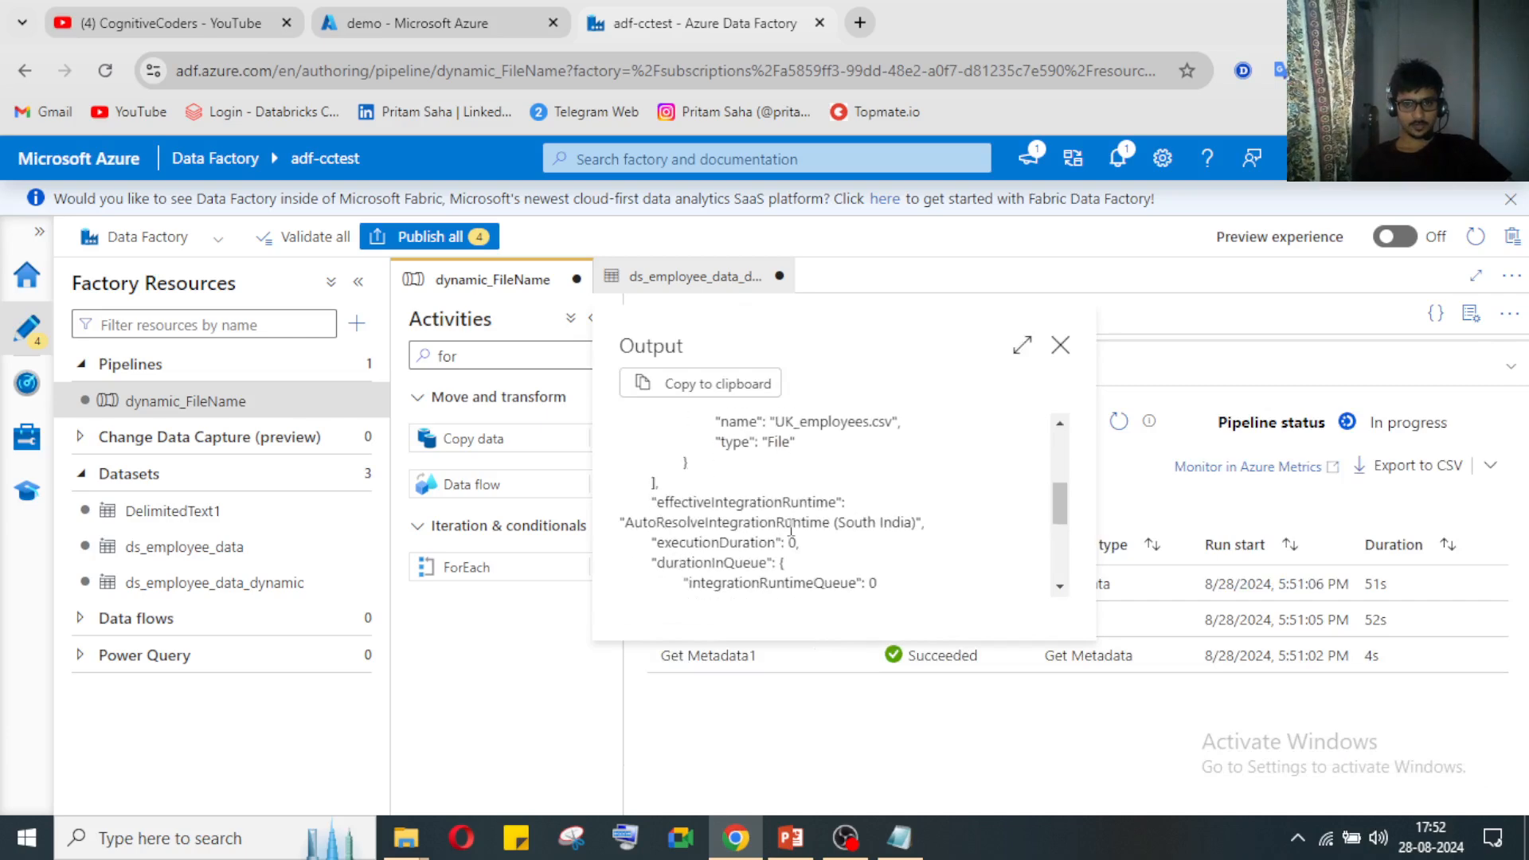
scroll(792, 549, up, 4)
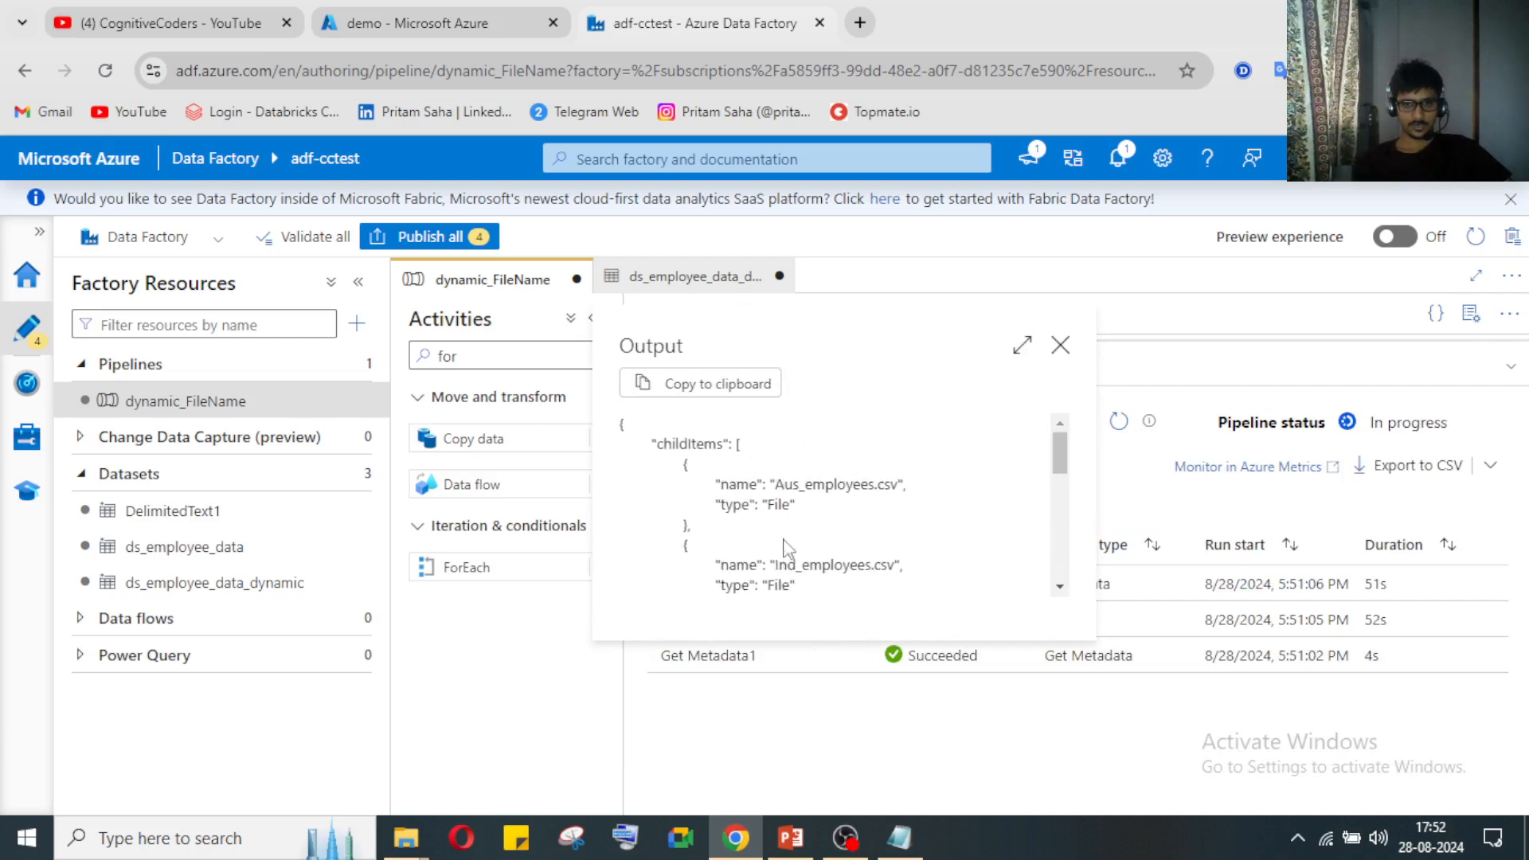
click(1060, 346)
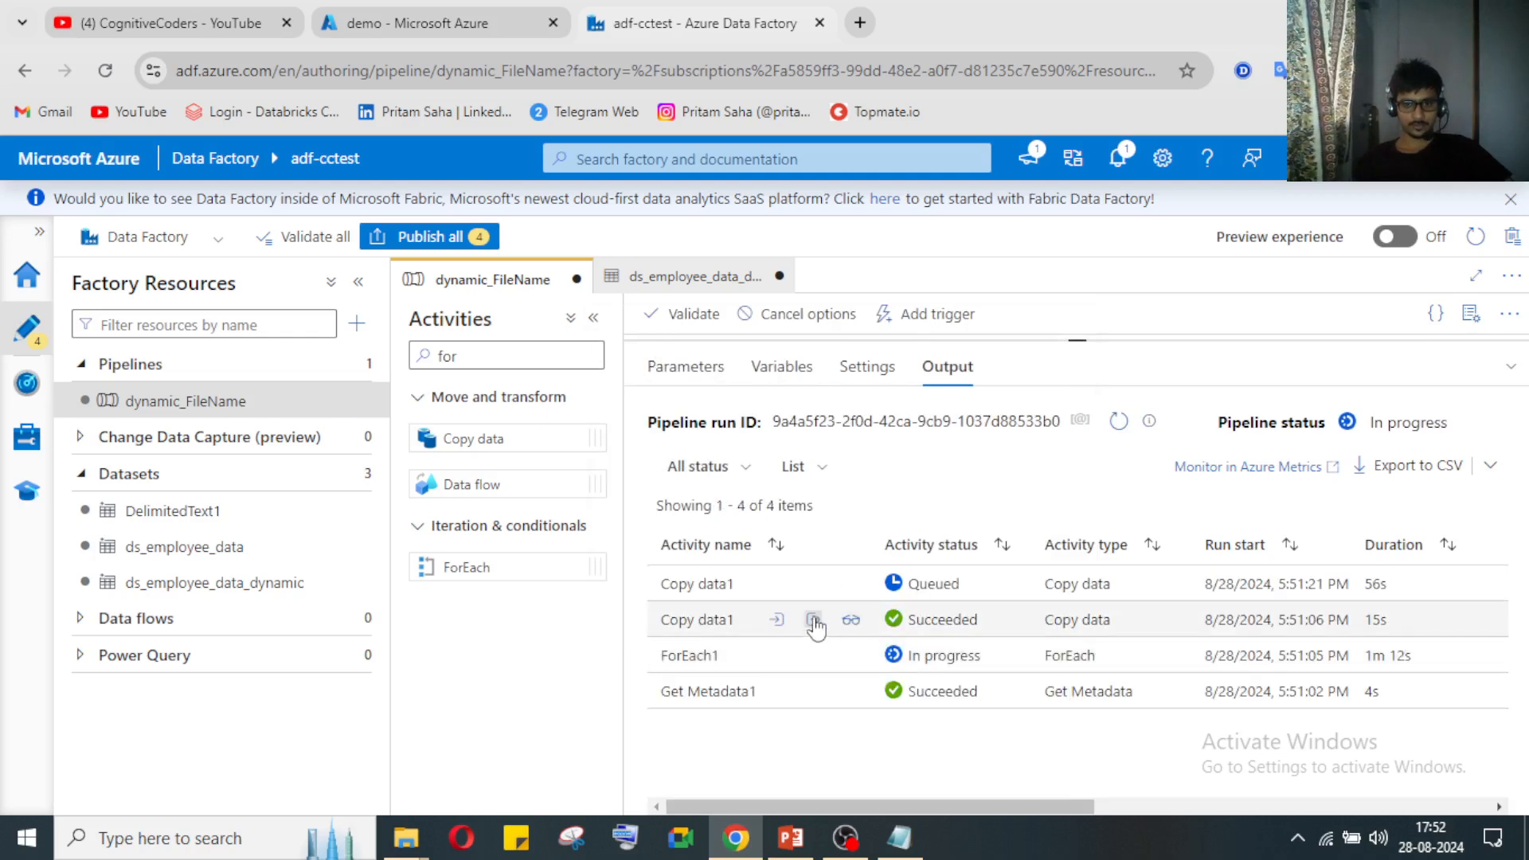
Step: Examine the output of the completed Copy data1 run and recheck Get Metadata1's list of child items
click(813, 621)
scroll(755, 483, down, 6)
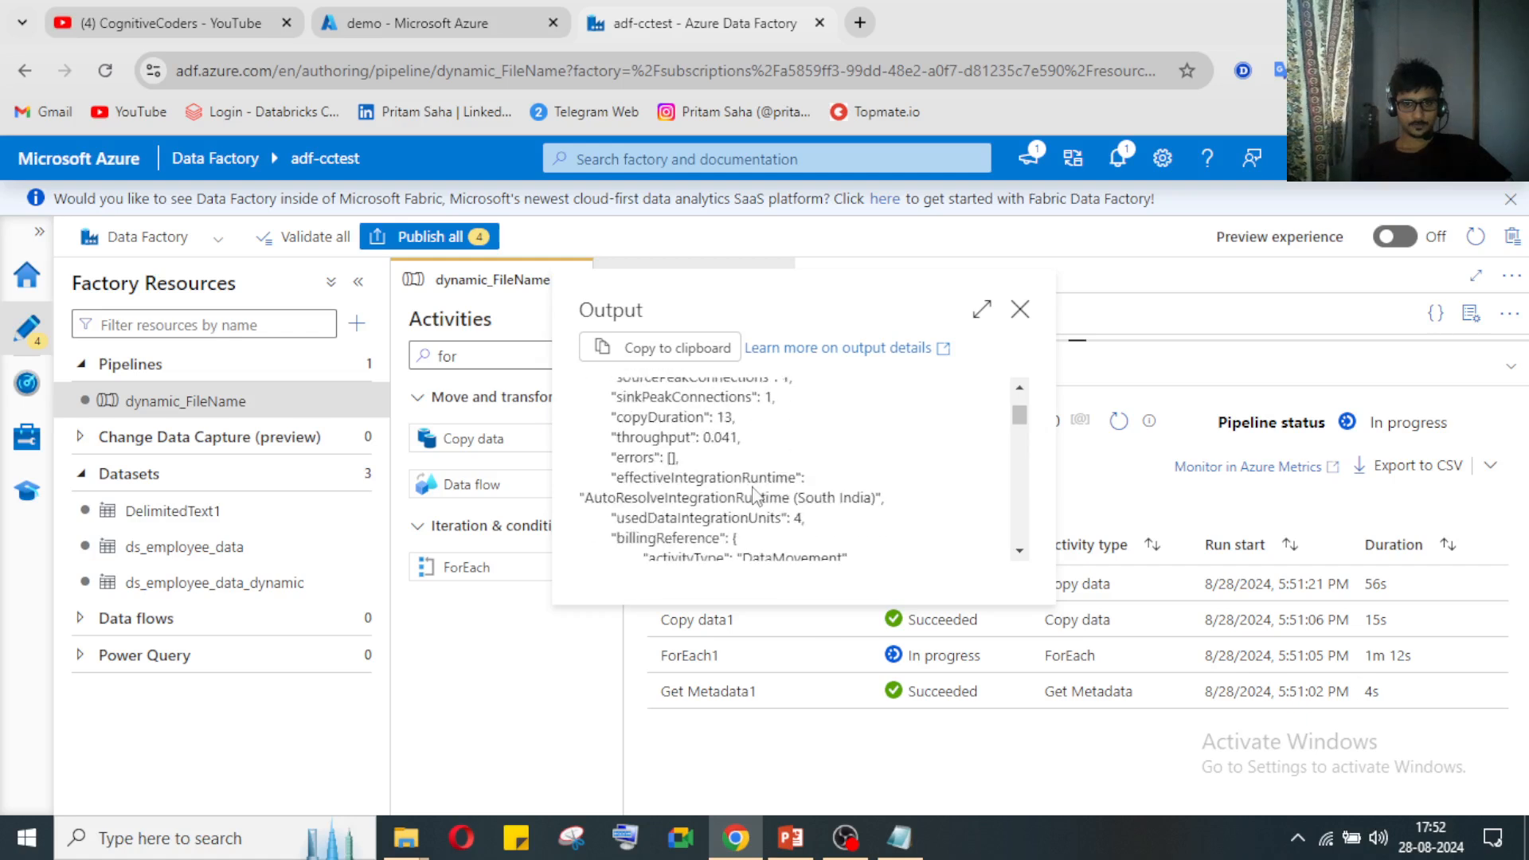
scroll(756, 494, up, 6)
scroll(754, 496, down, 8)
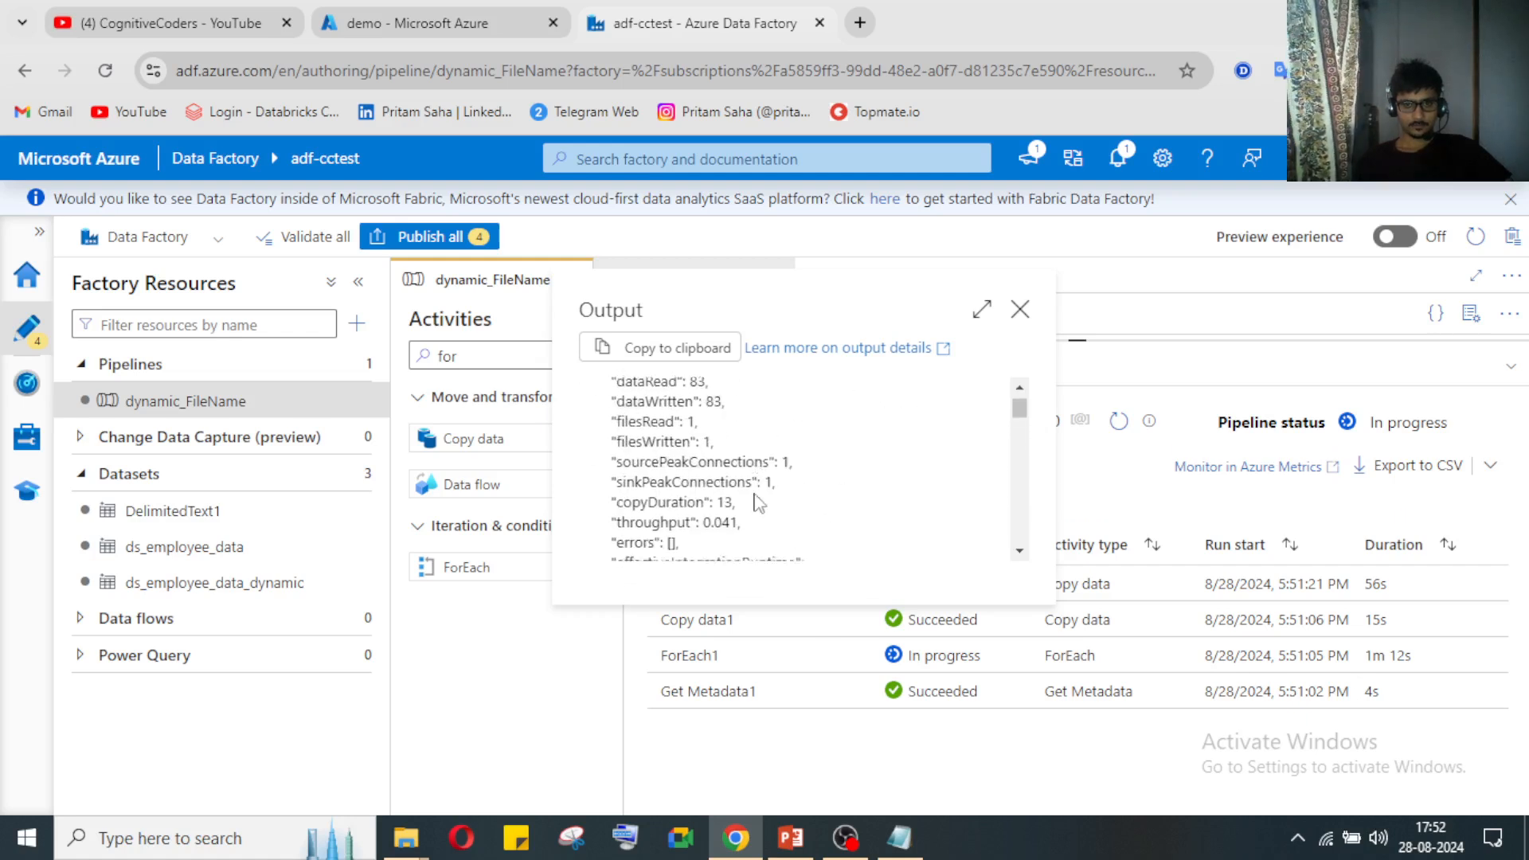
scroll(756, 494, down, 5)
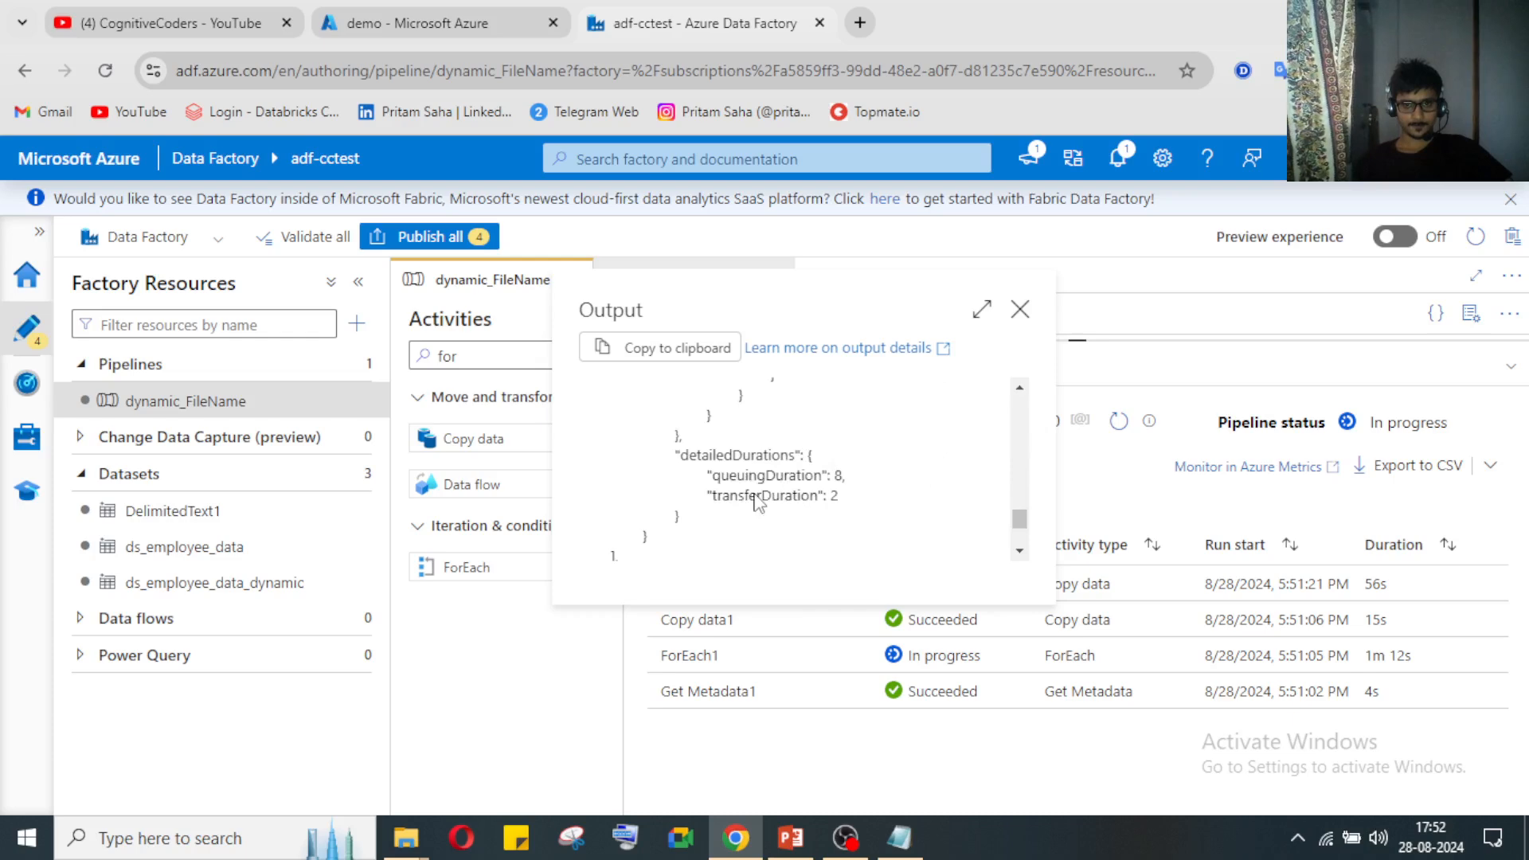
click(1021, 310)
click(853, 699)
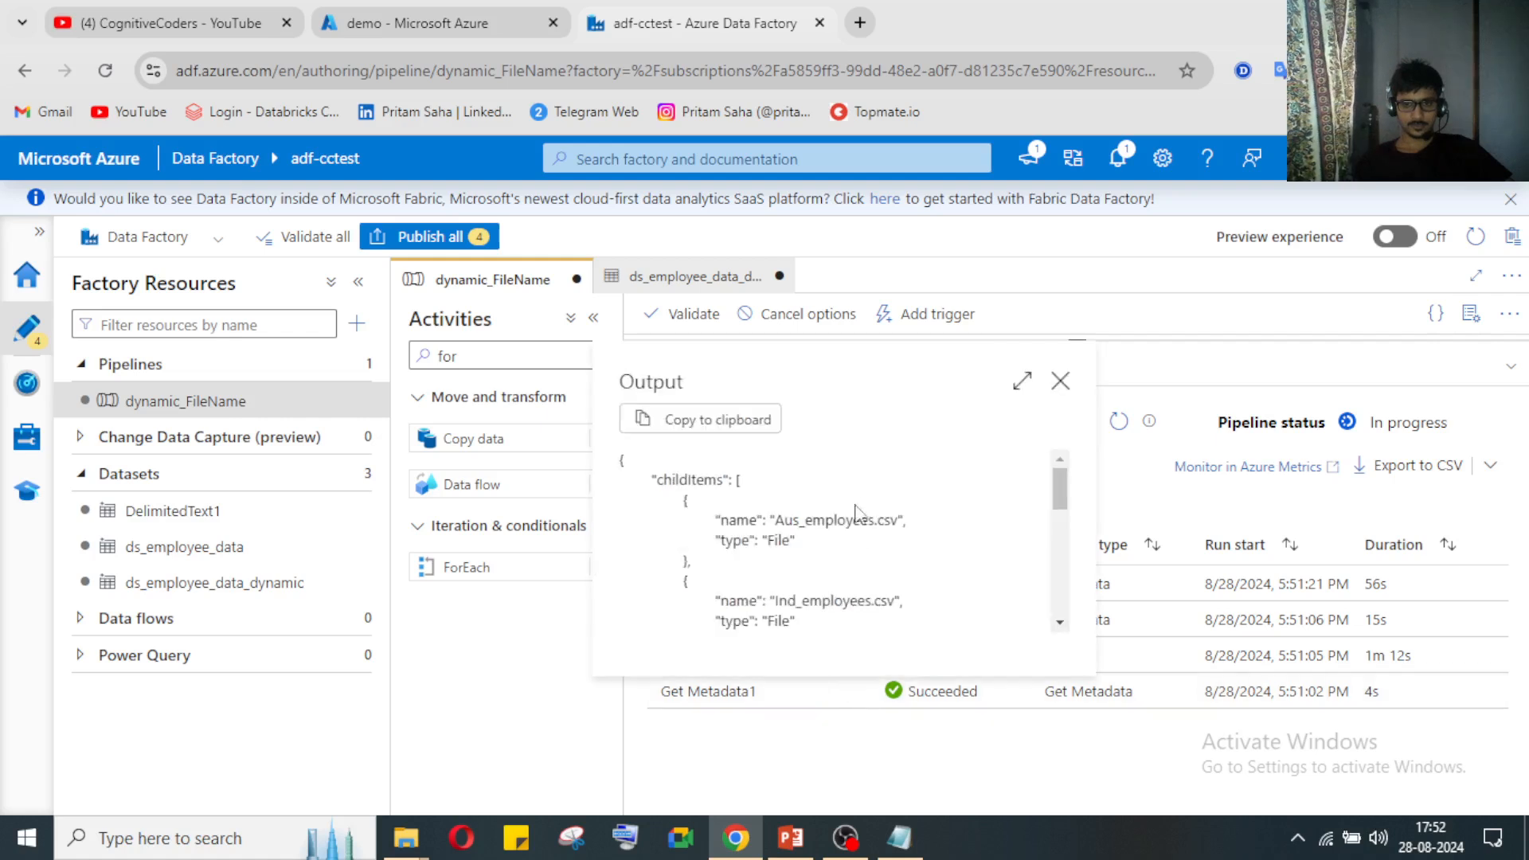
click(1059, 390)
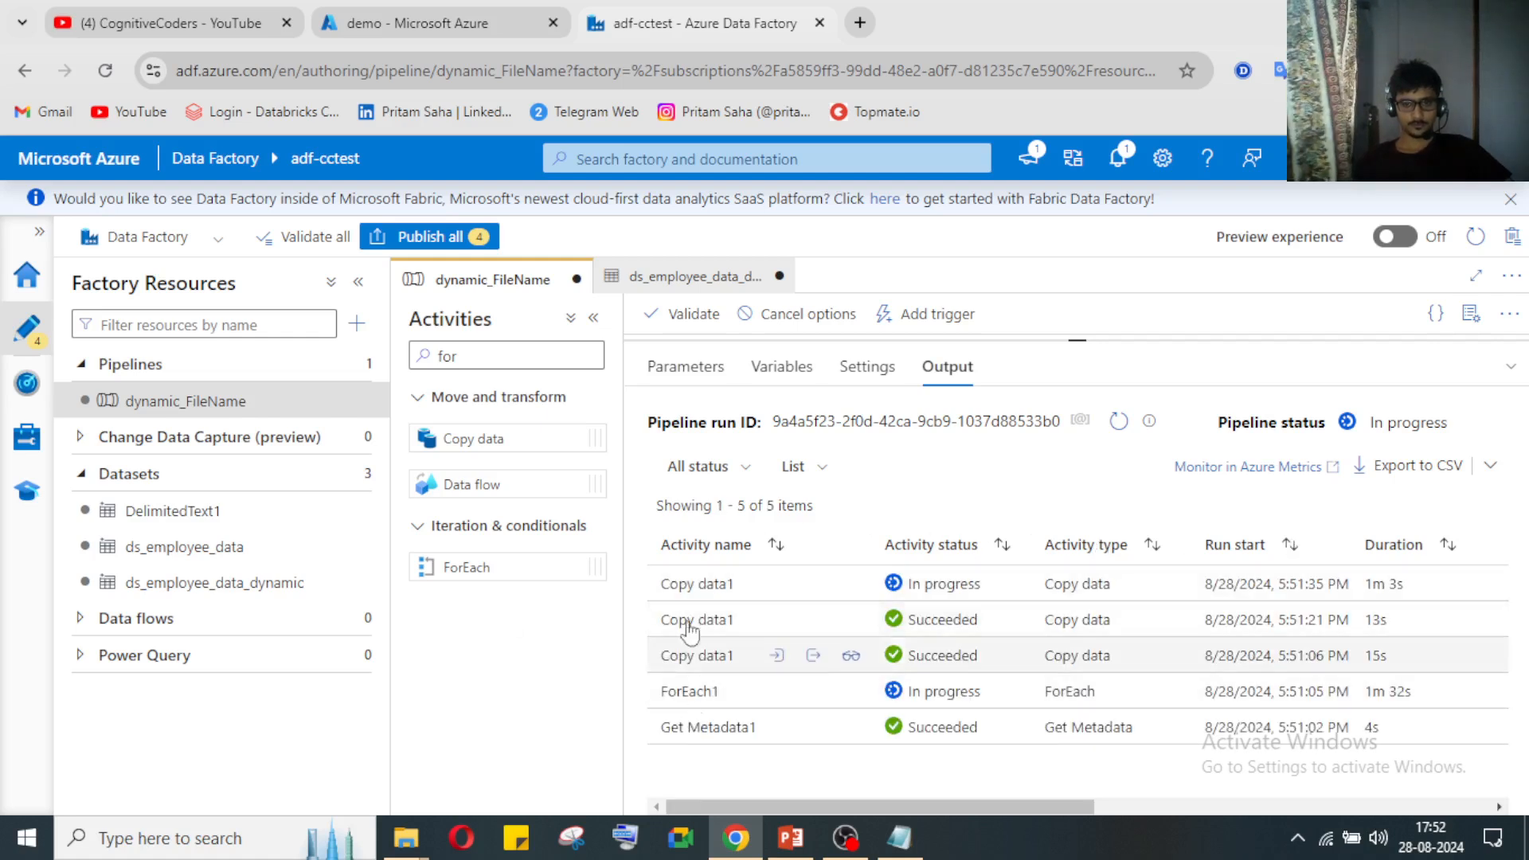
Step: Look inside the ForEach1 activity on the canvas, return to dynamic_FileName and check the status of its debug run
click(1511, 367)
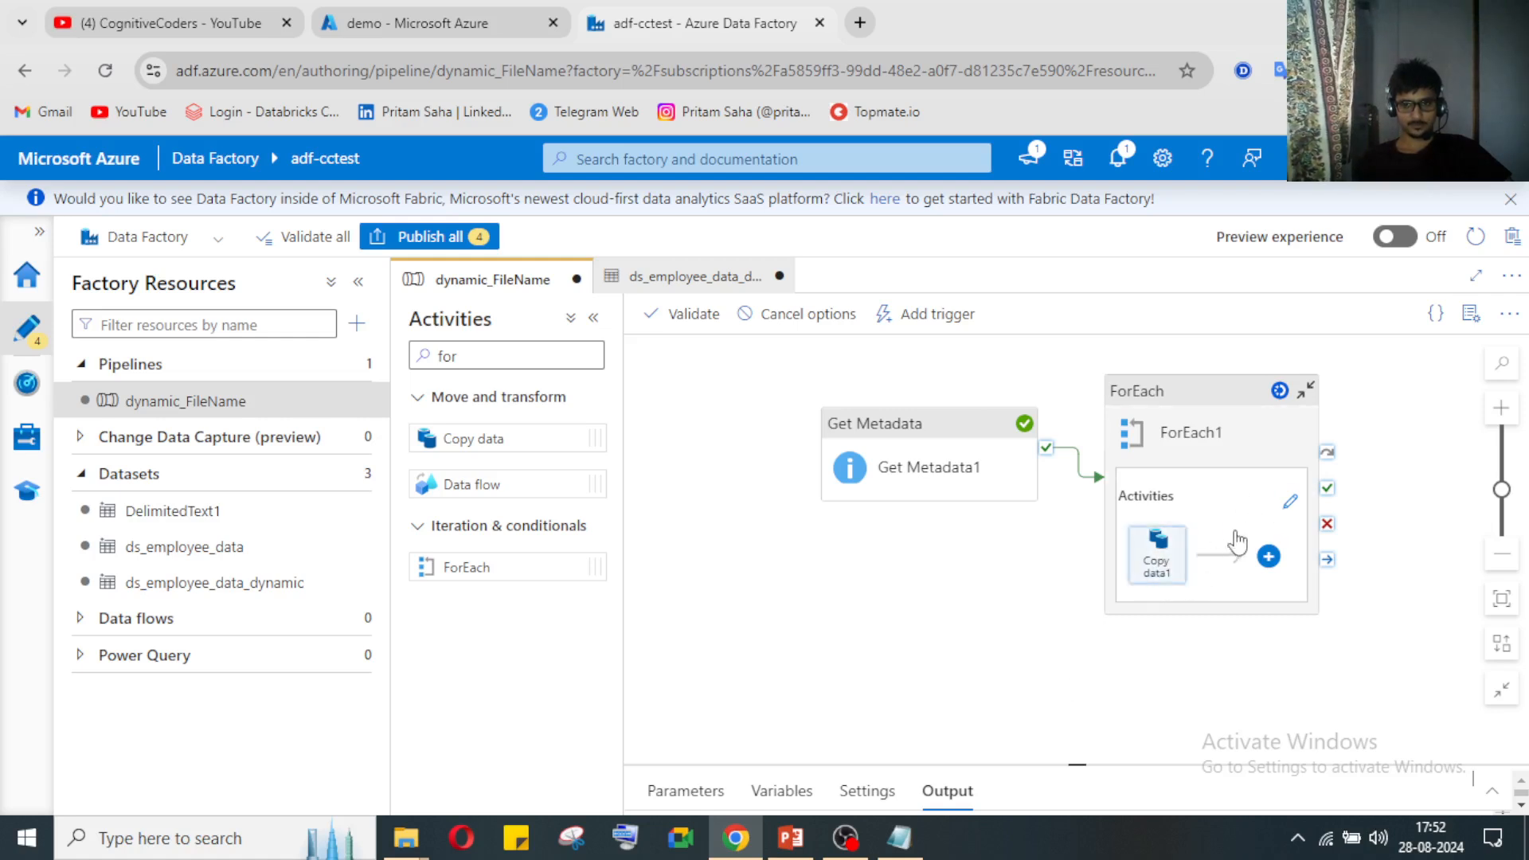
click(1290, 503)
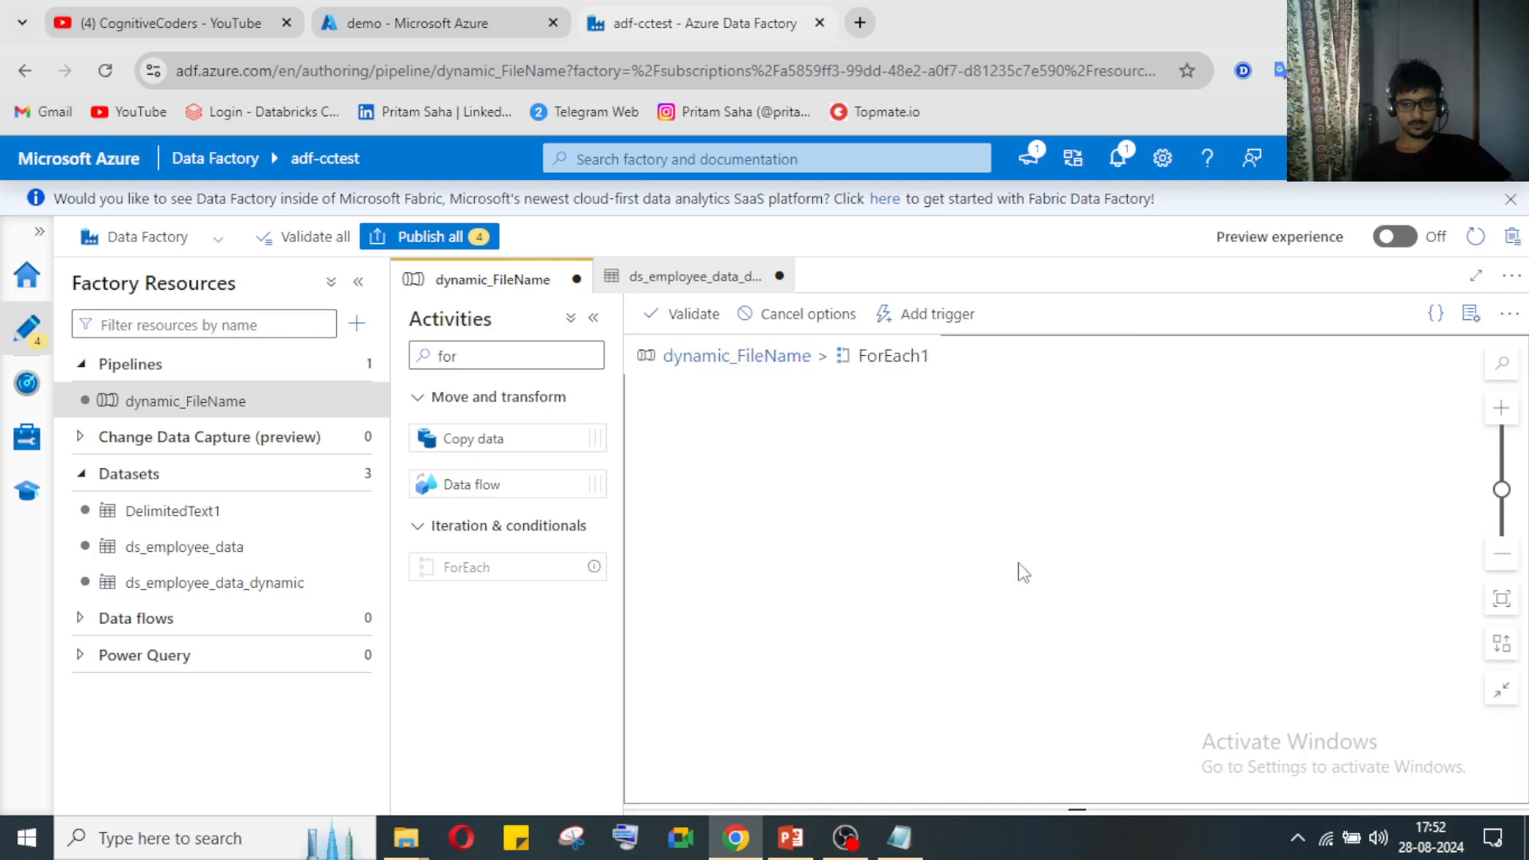
click(738, 358)
click(1493, 792)
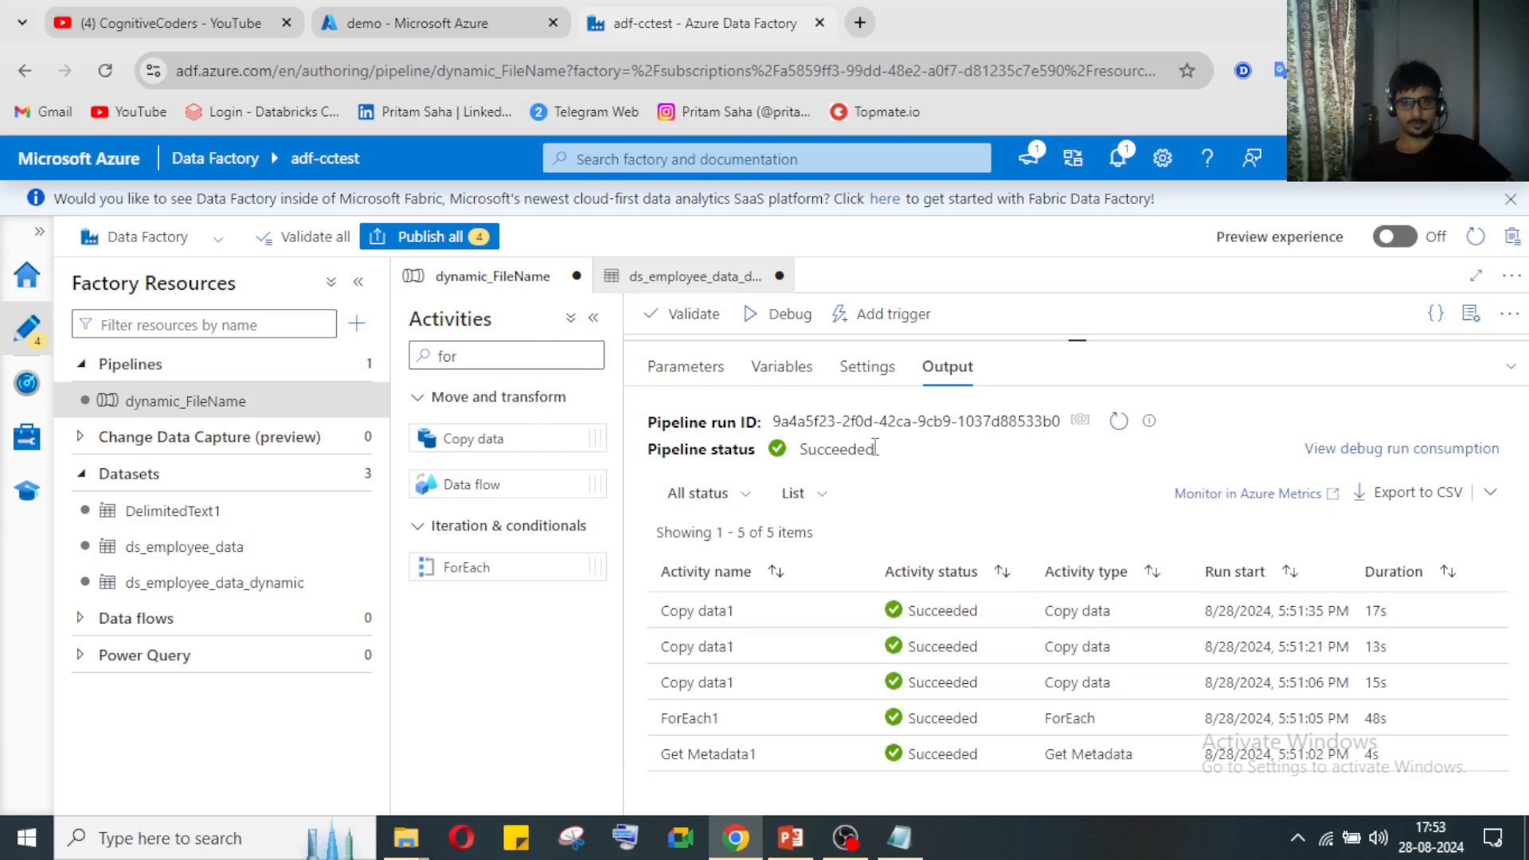
Step: Switch to the Azure portal and reopen the demo container's sink folder to check for the copied files
click(470, 18)
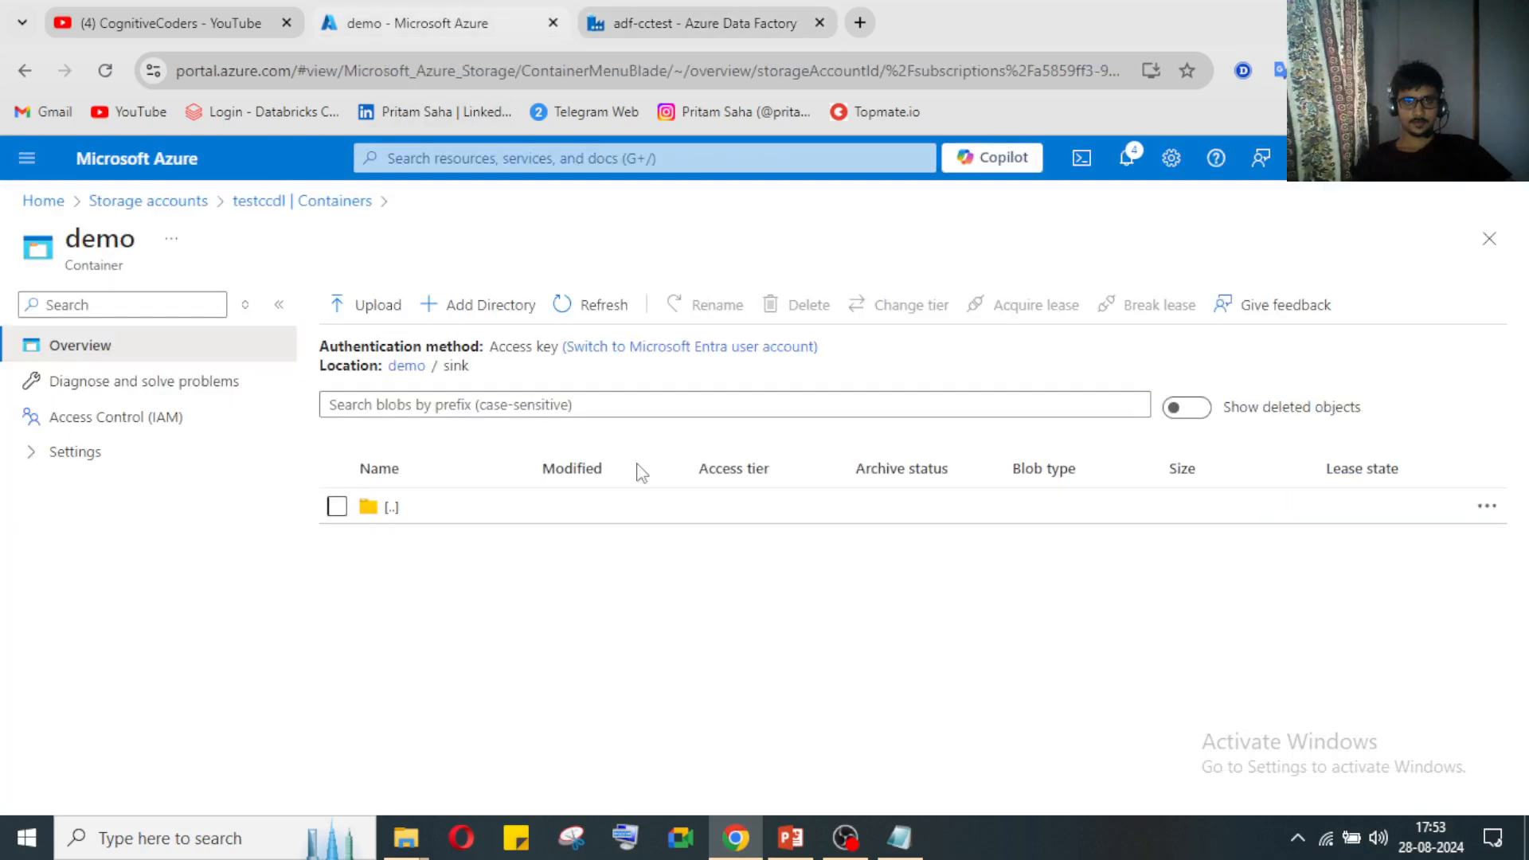
click(405, 366)
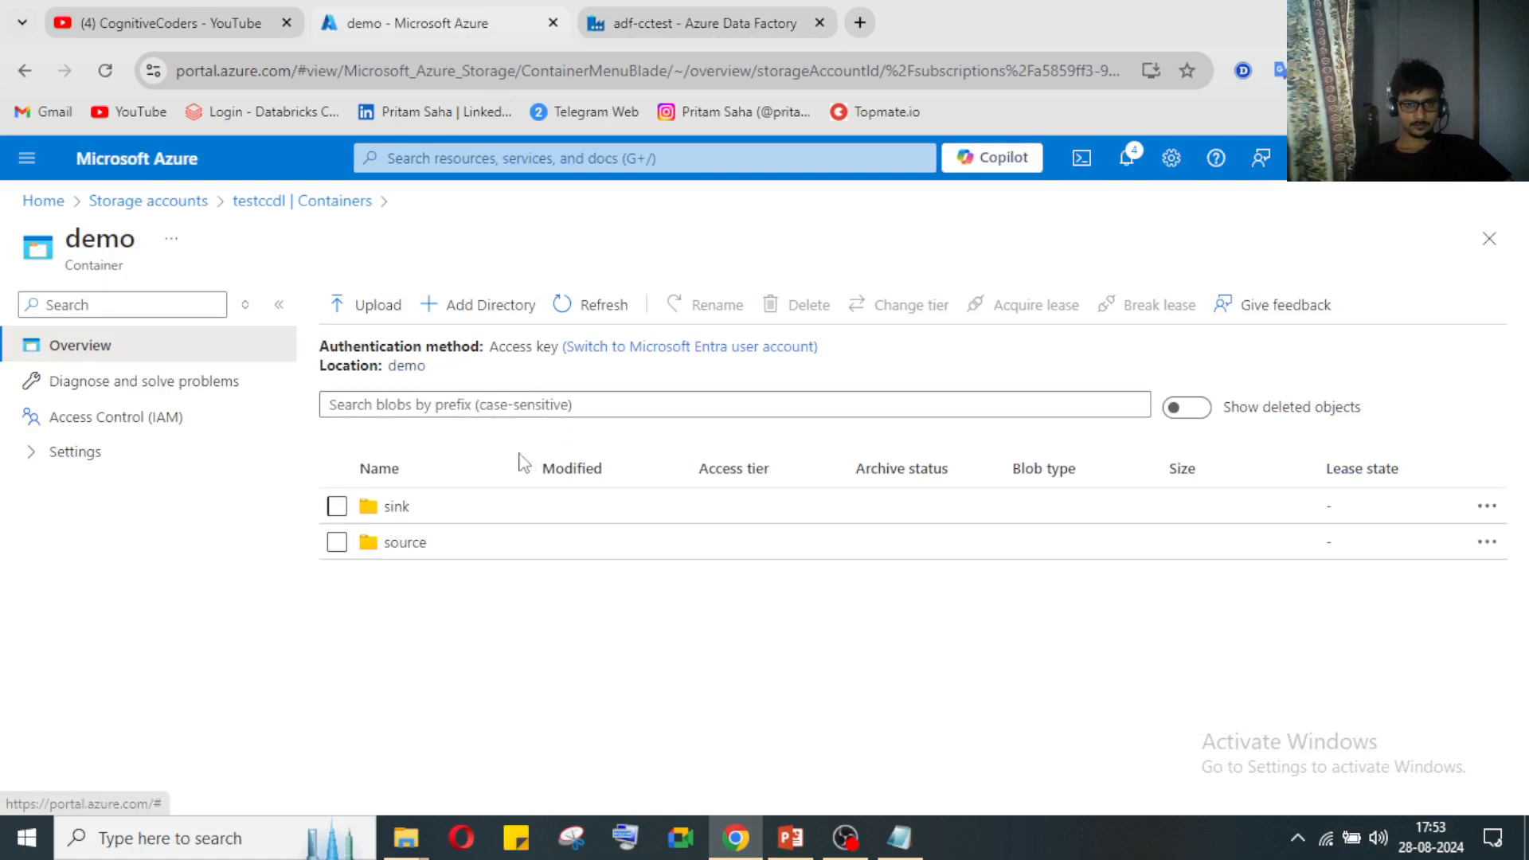
click(390, 507)
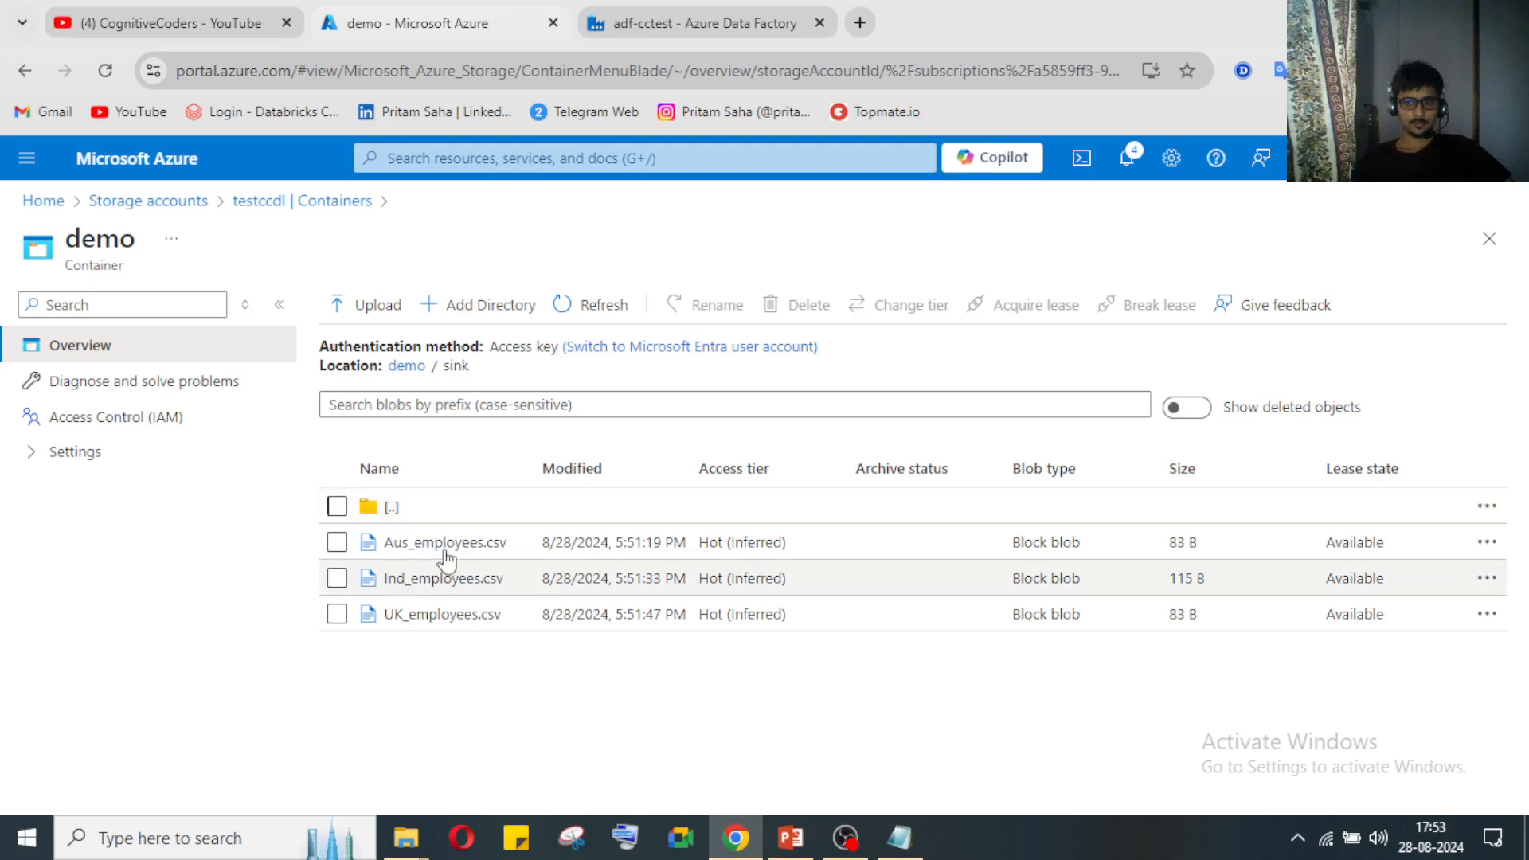
Step: View the contents of Aus_employees.csv, Ind_employees.csv and UK_employees.csv in the sink folder
click(398, 543)
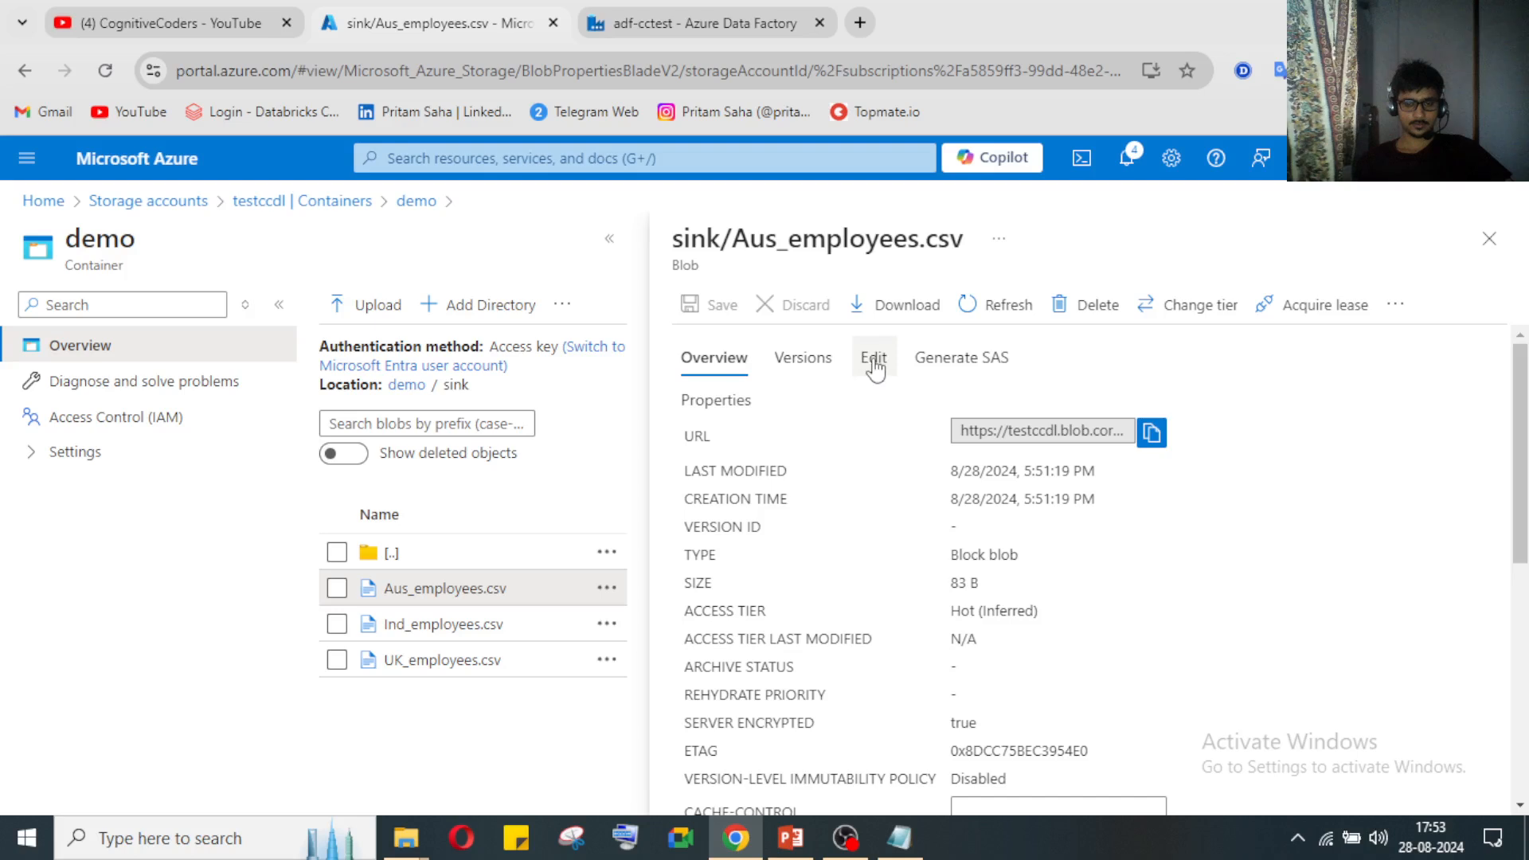
click(874, 363)
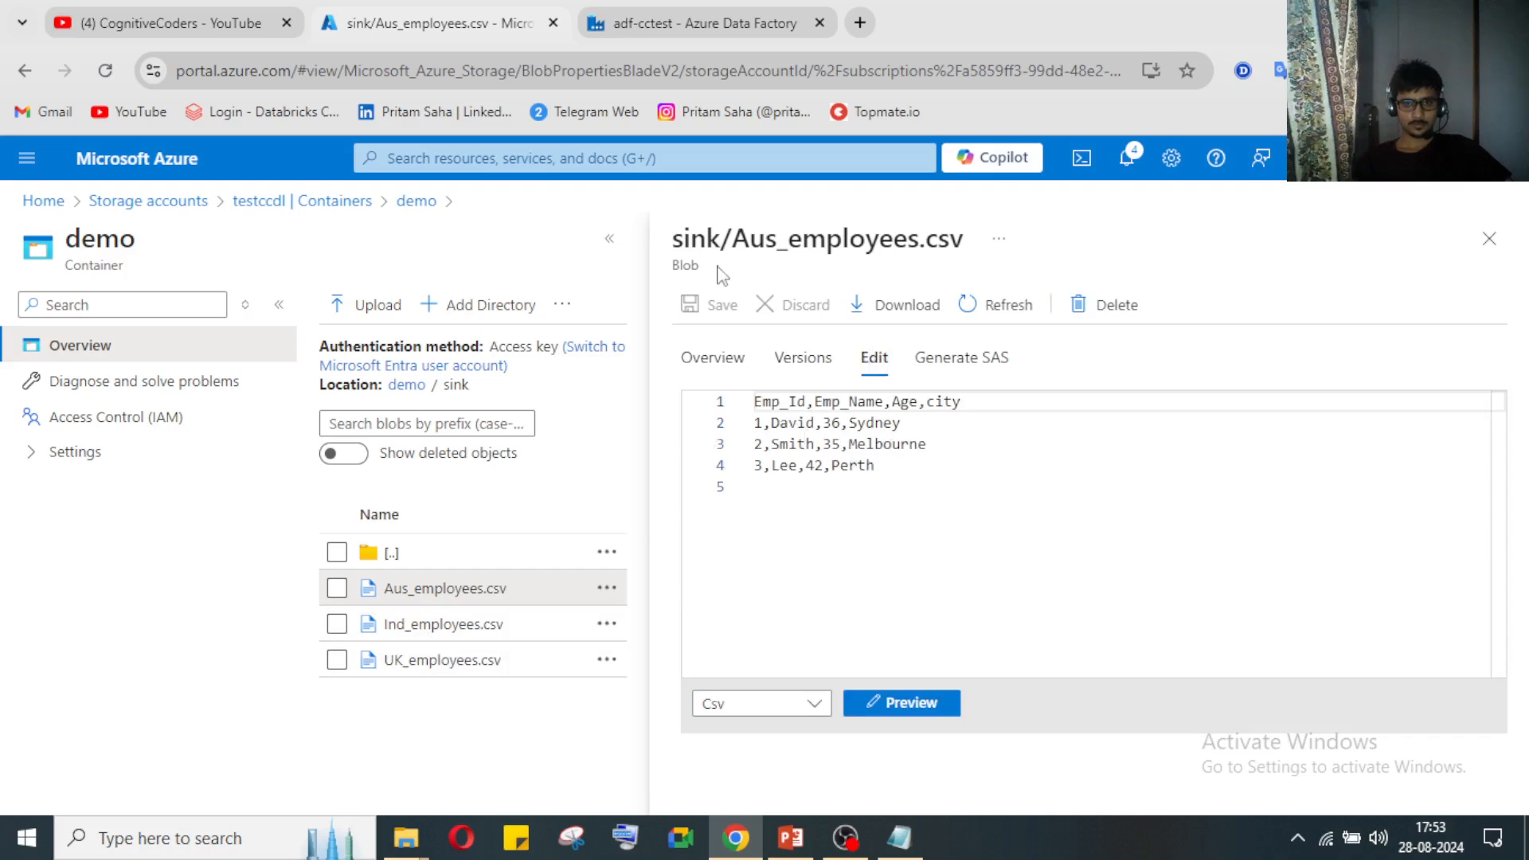
click(400, 626)
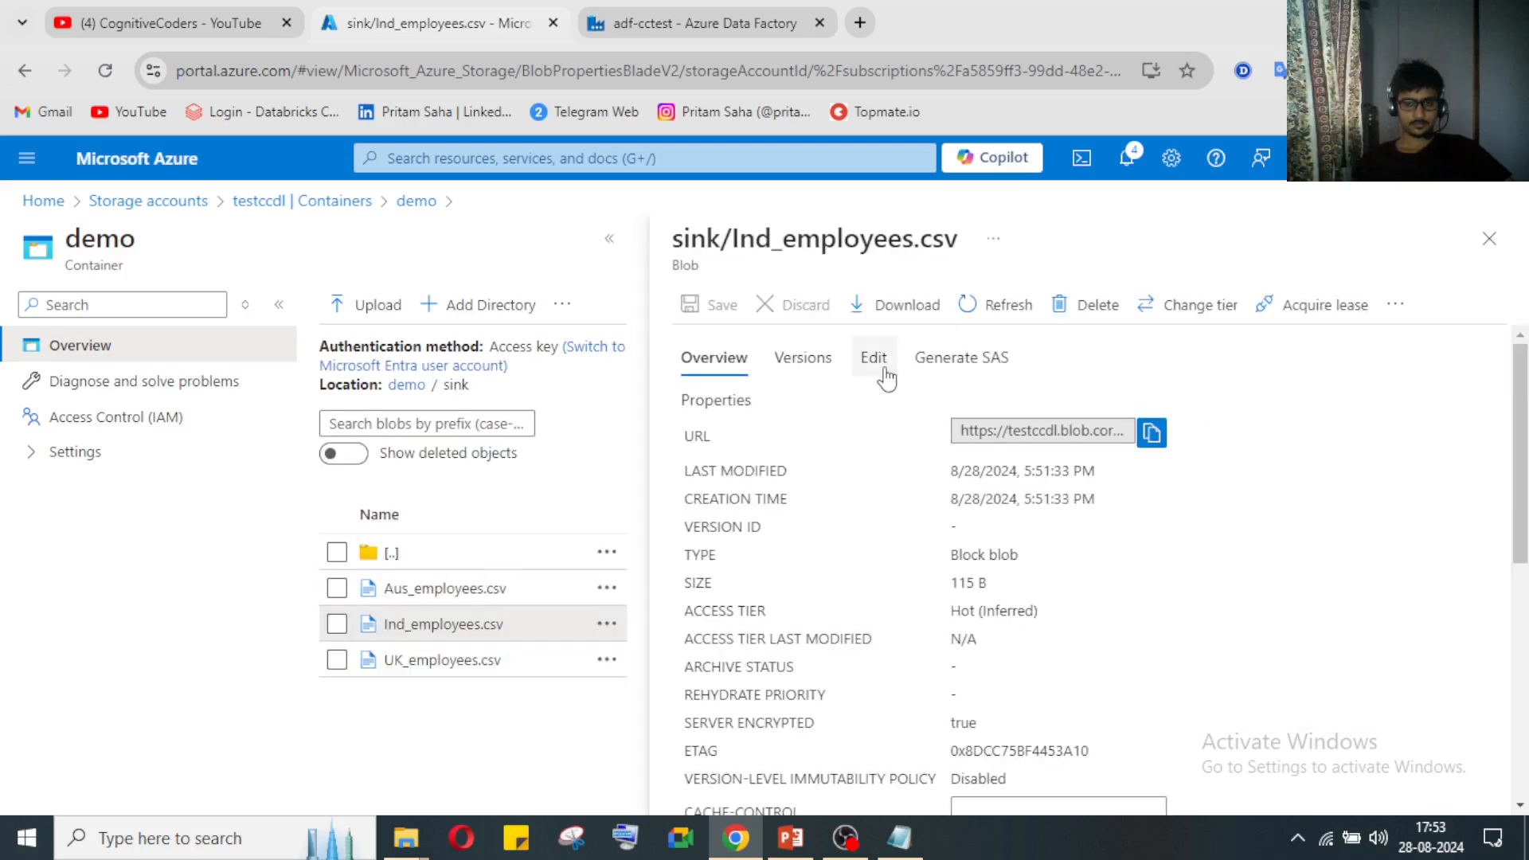
click(876, 360)
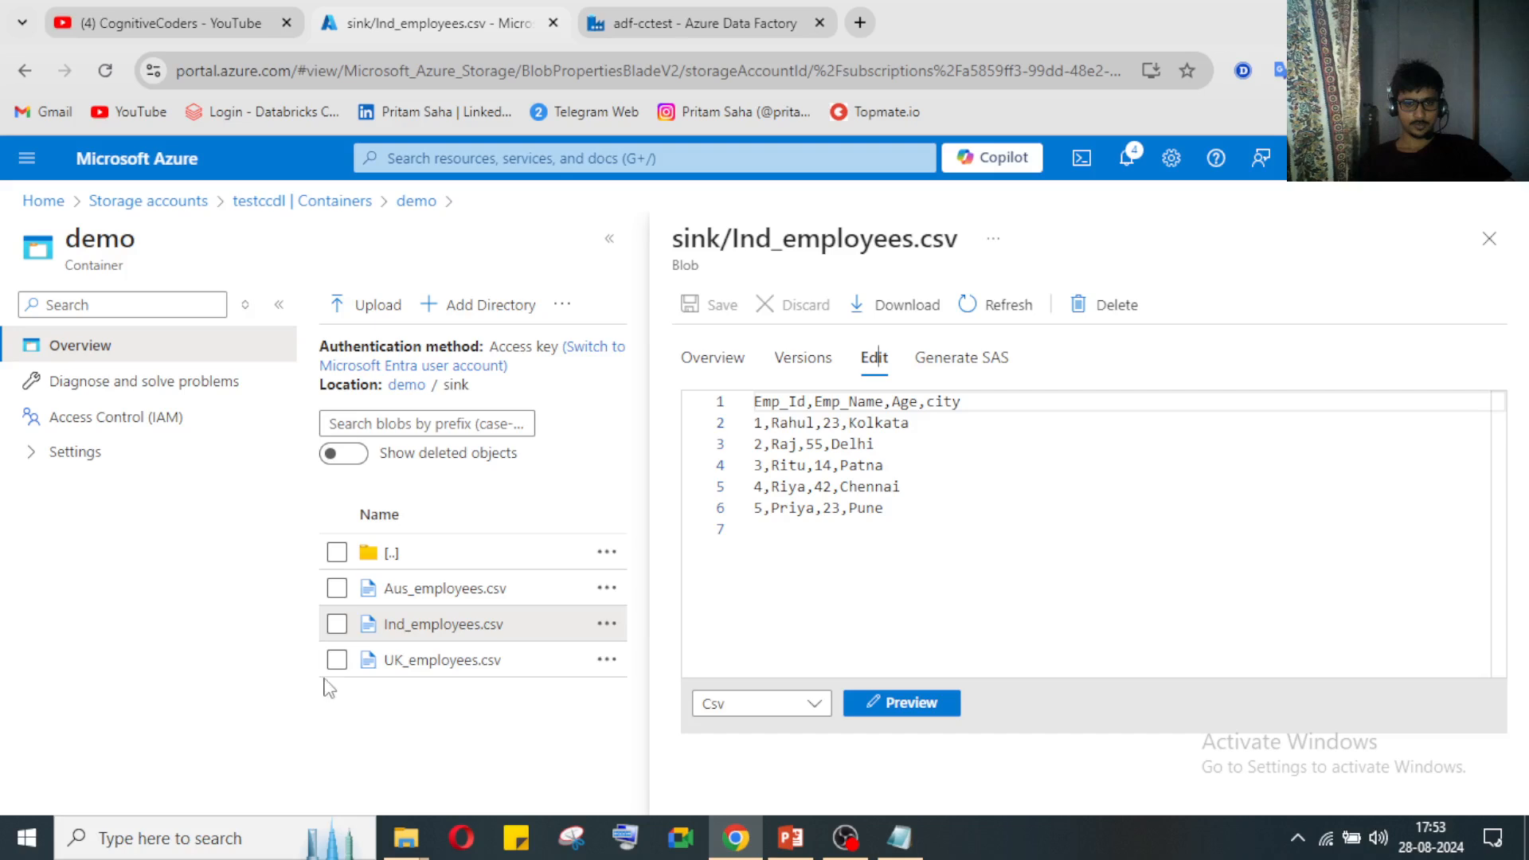
click(408, 661)
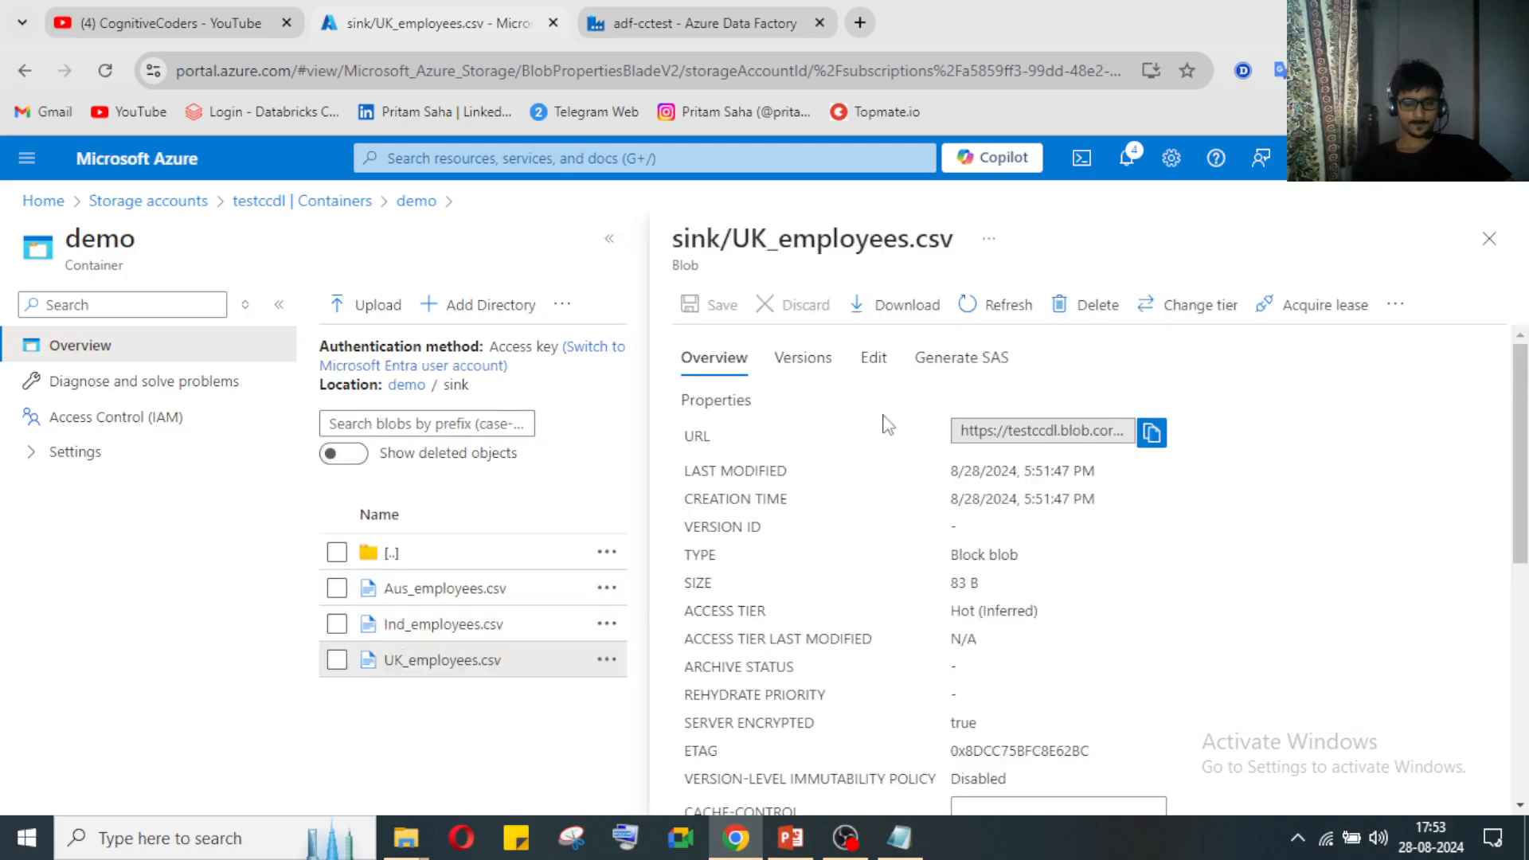
click(875, 365)
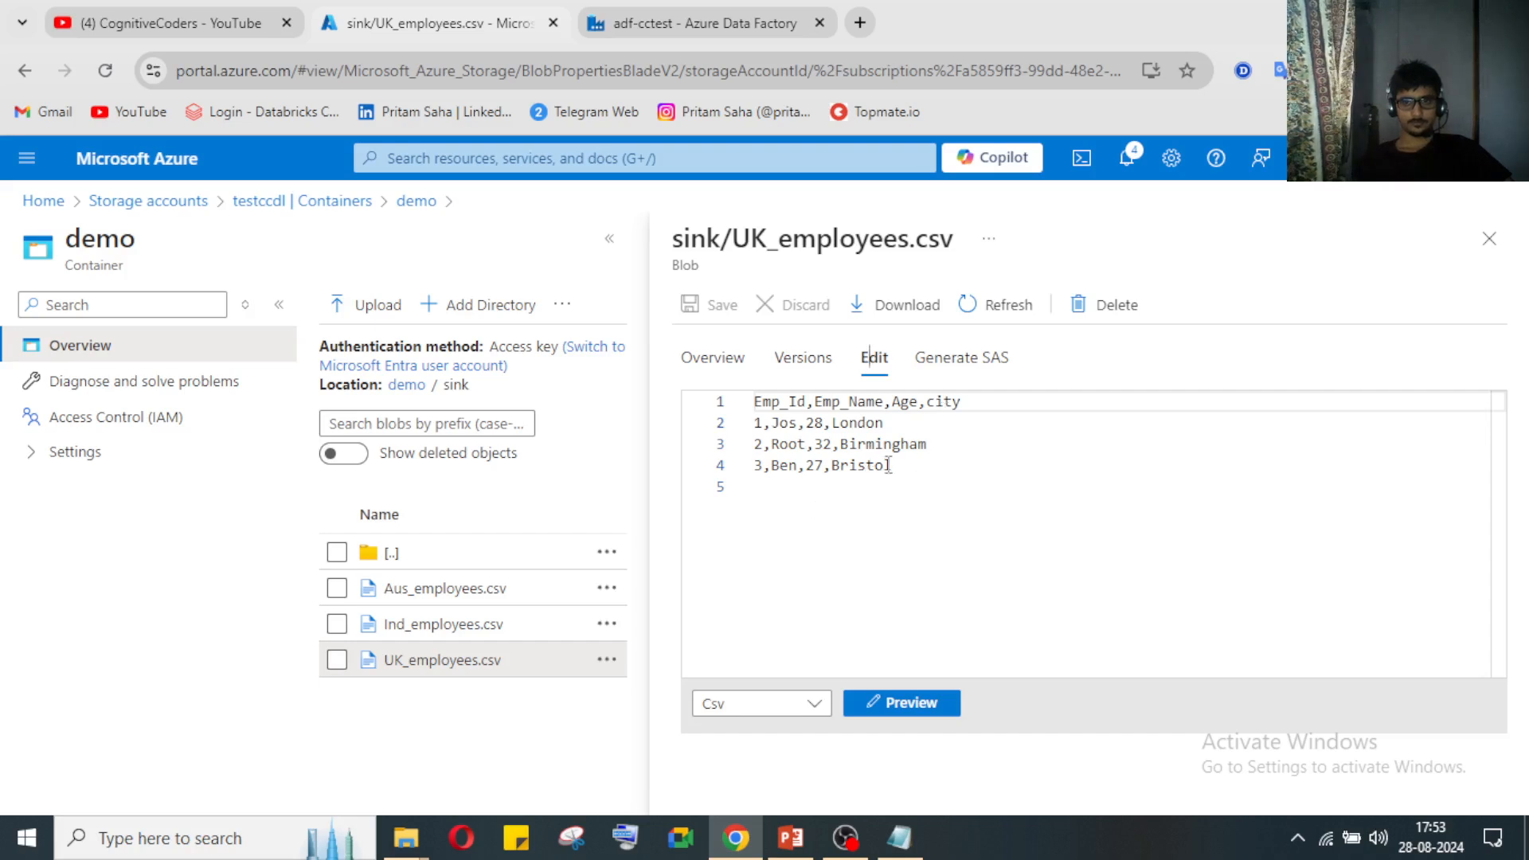
Step: Open the demo container's source folder and view the contents of UK_employees.csv and Ind_employees.csv for comparison
click(406, 386)
click(430, 591)
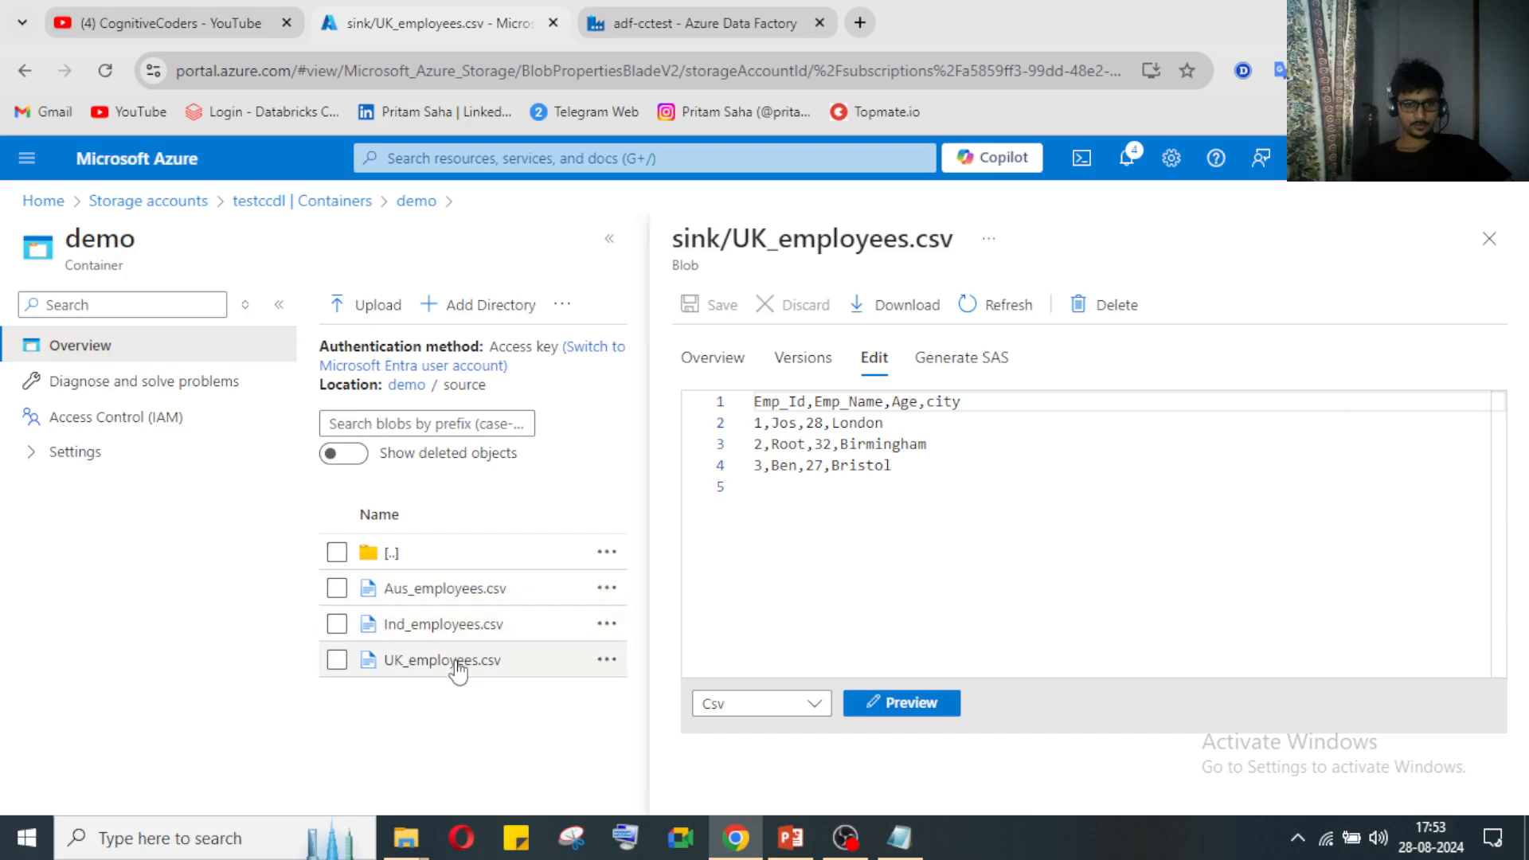
click(454, 663)
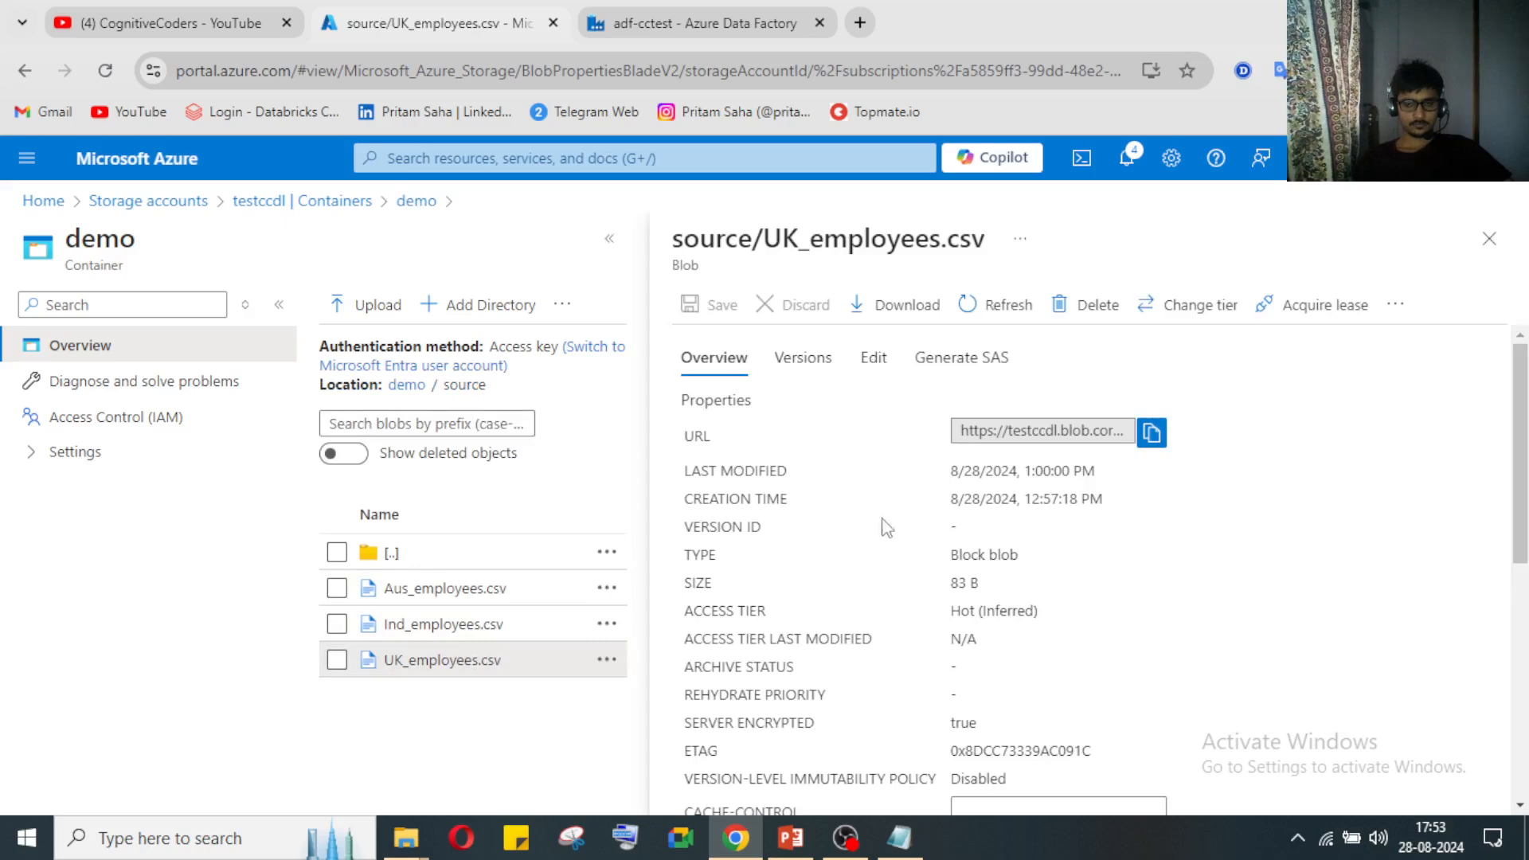
click(877, 357)
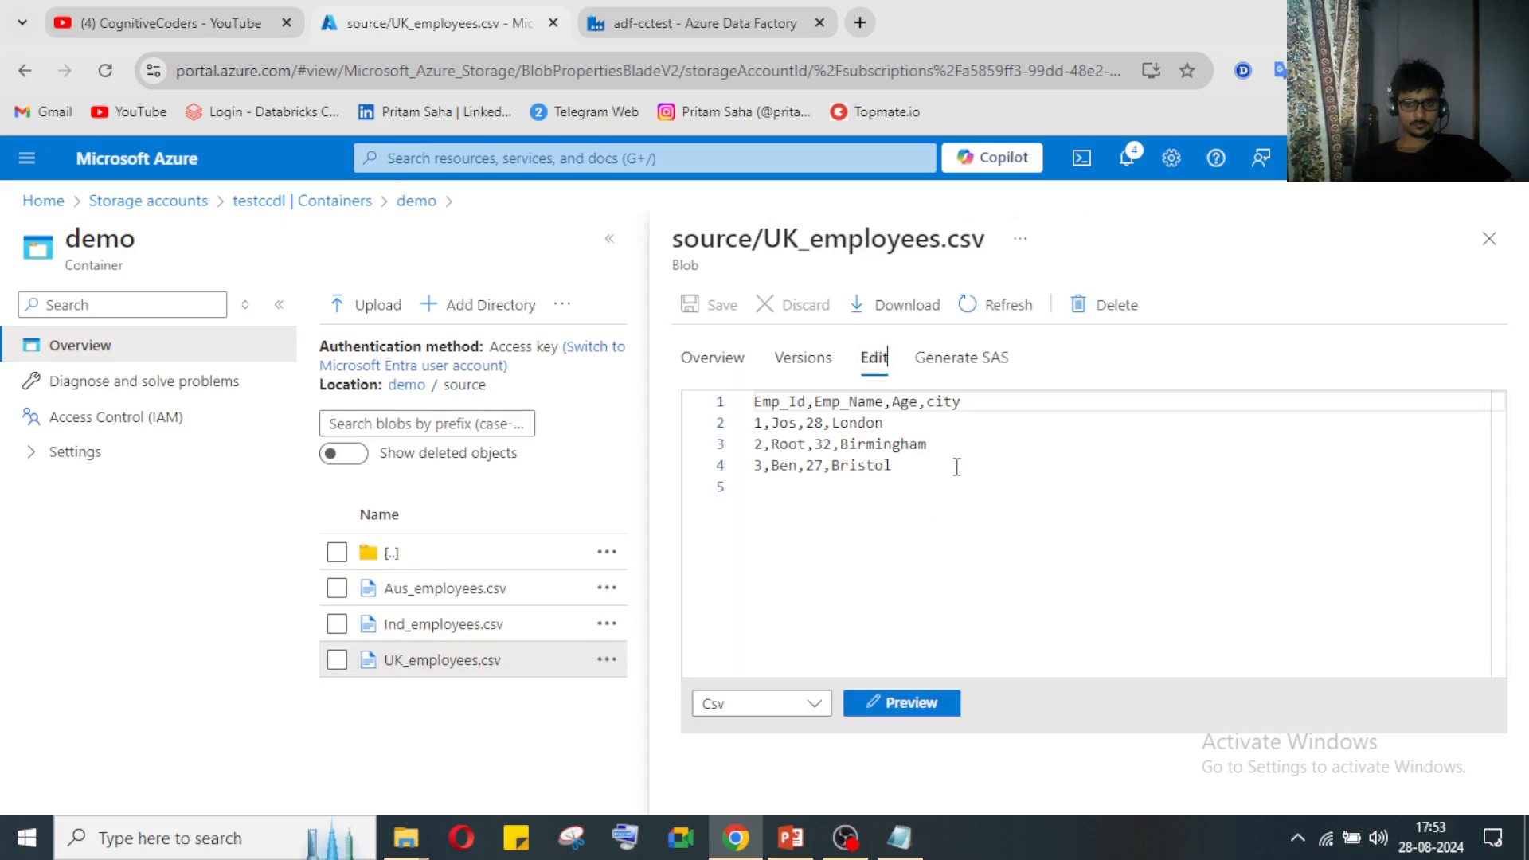
click(449, 625)
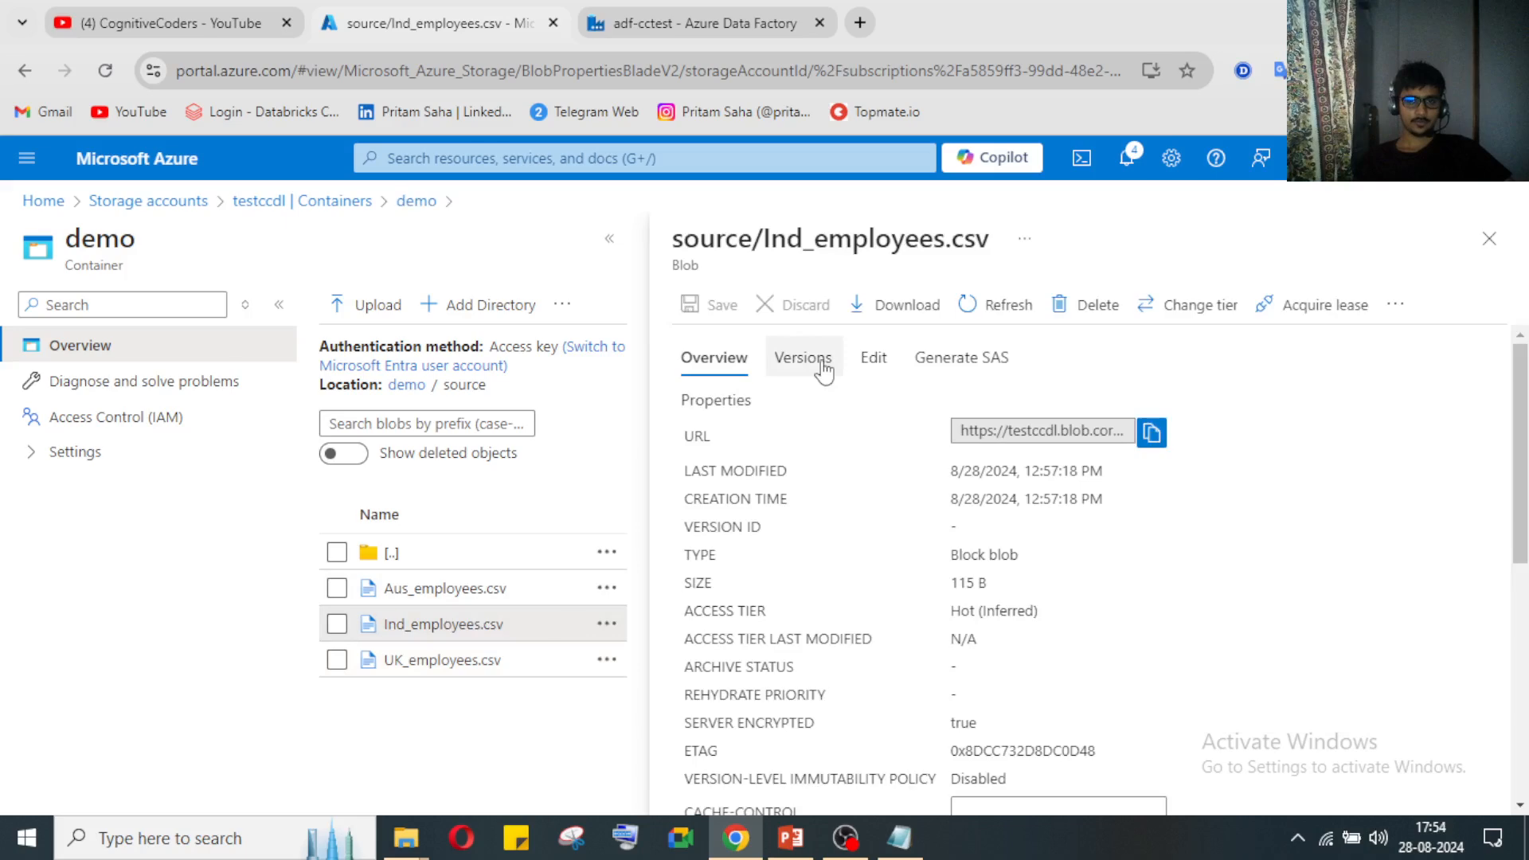
click(873, 360)
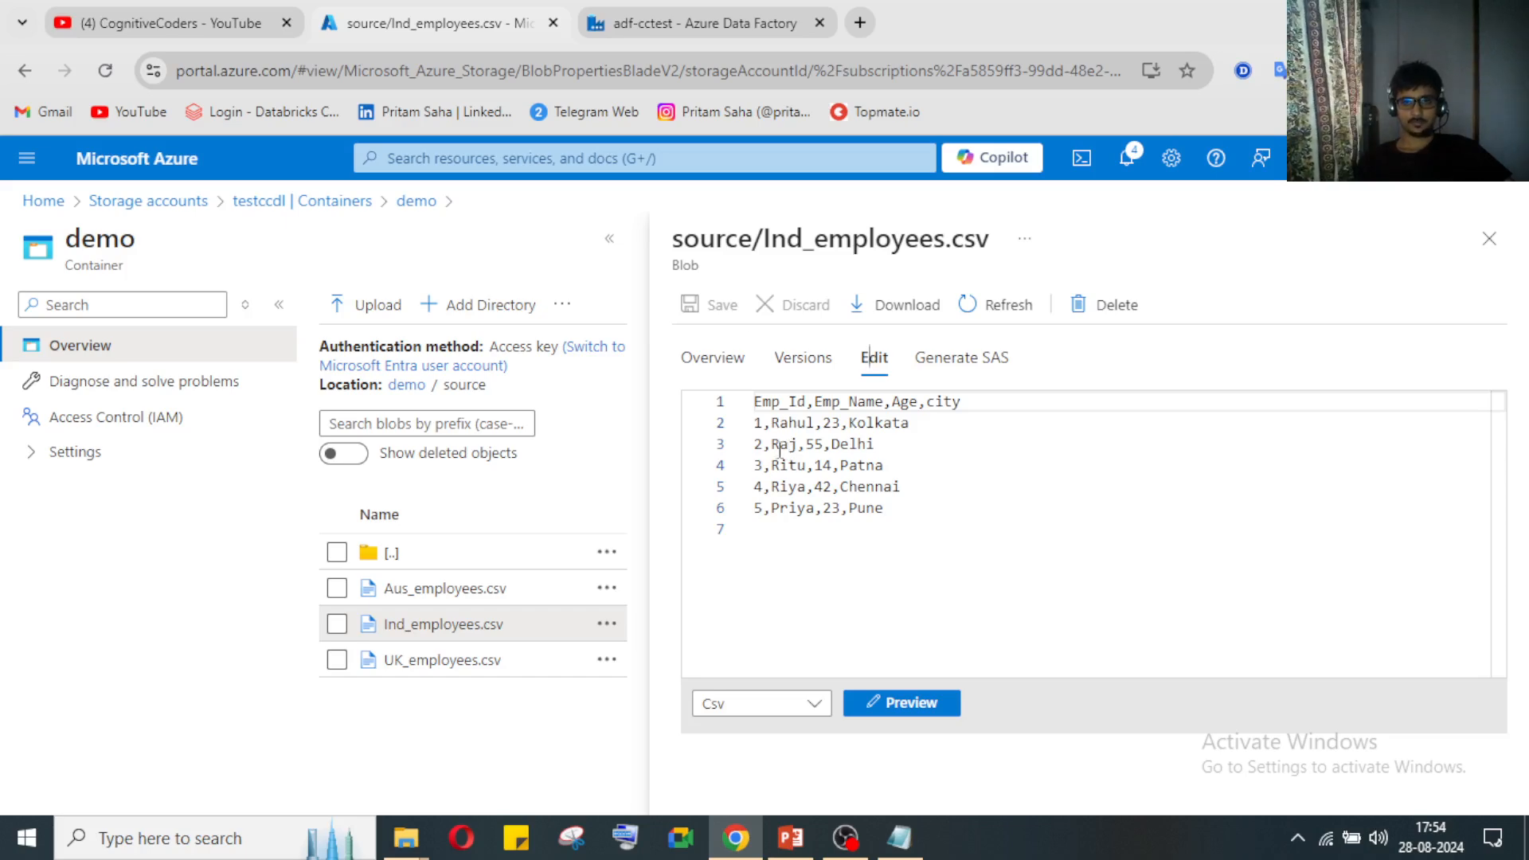
Step: Switch back to Azure Data Factory and examine the child items in Get Metadata1's output from the finished run
click(750, 24)
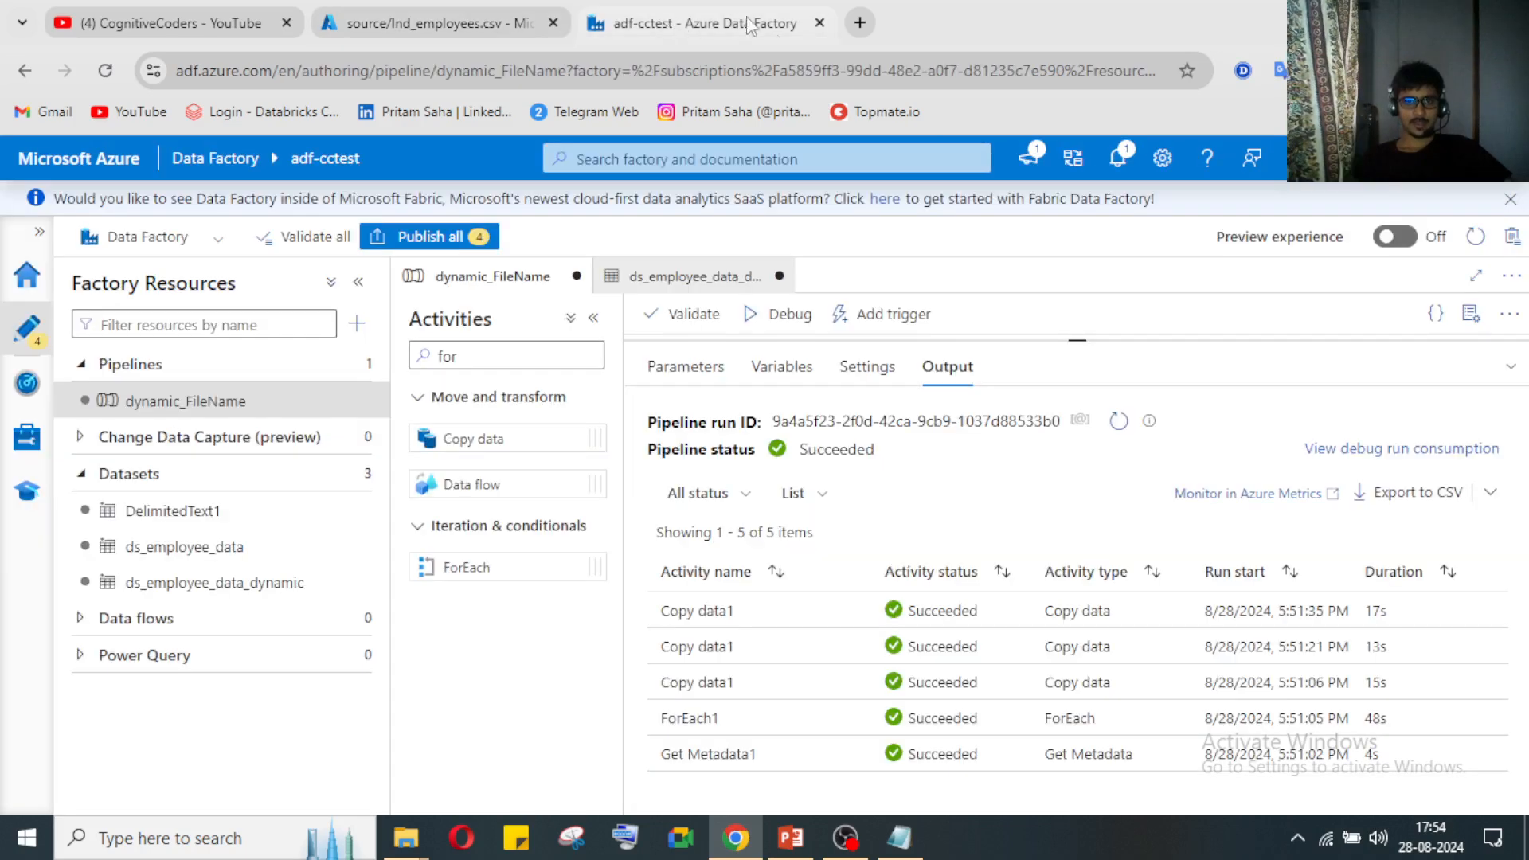
click(1511, 368)
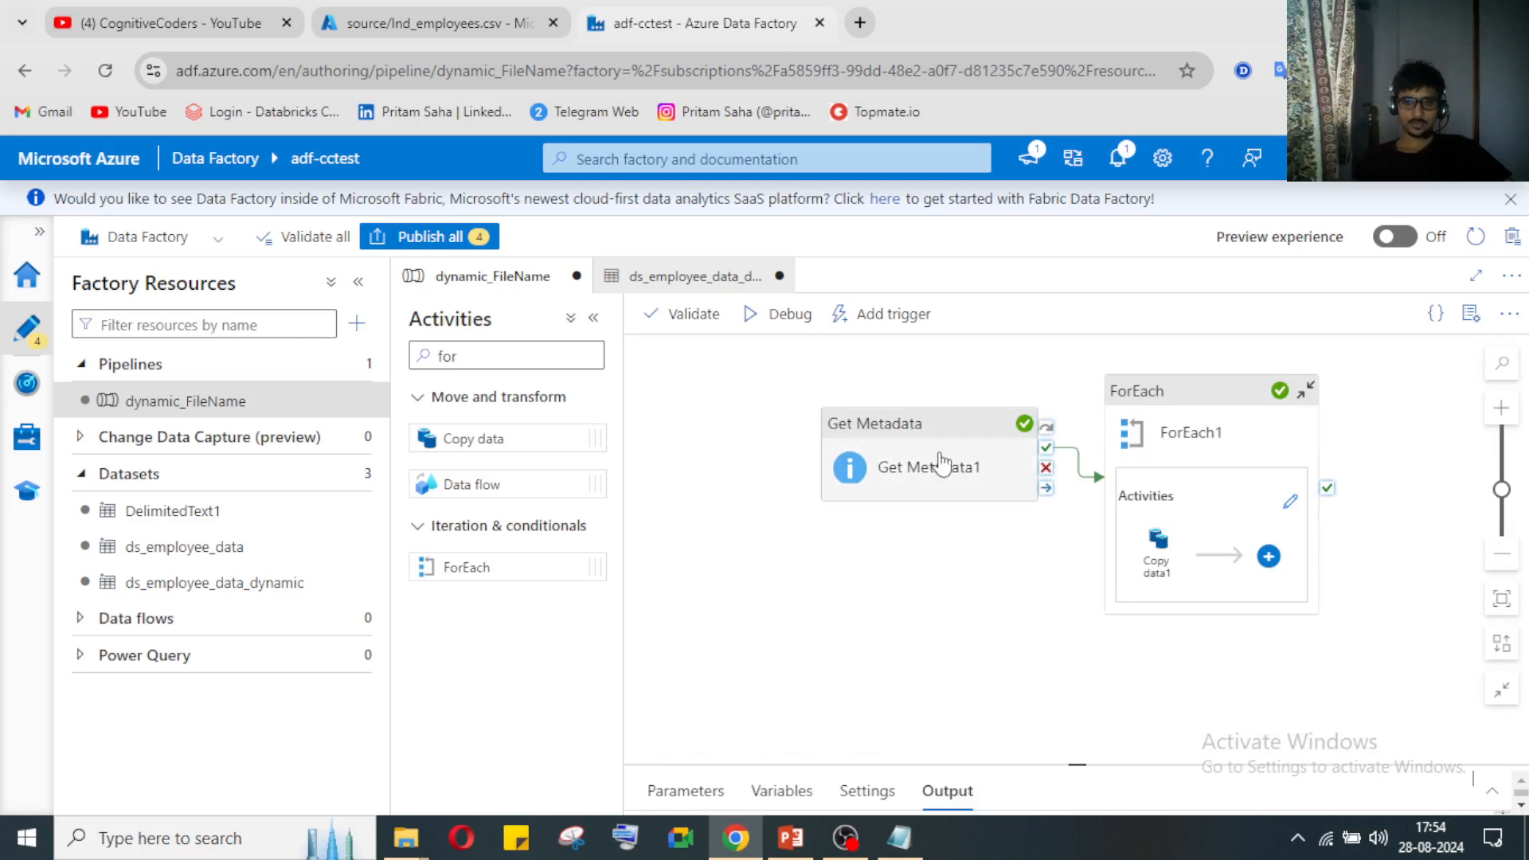
click(1492, 791)
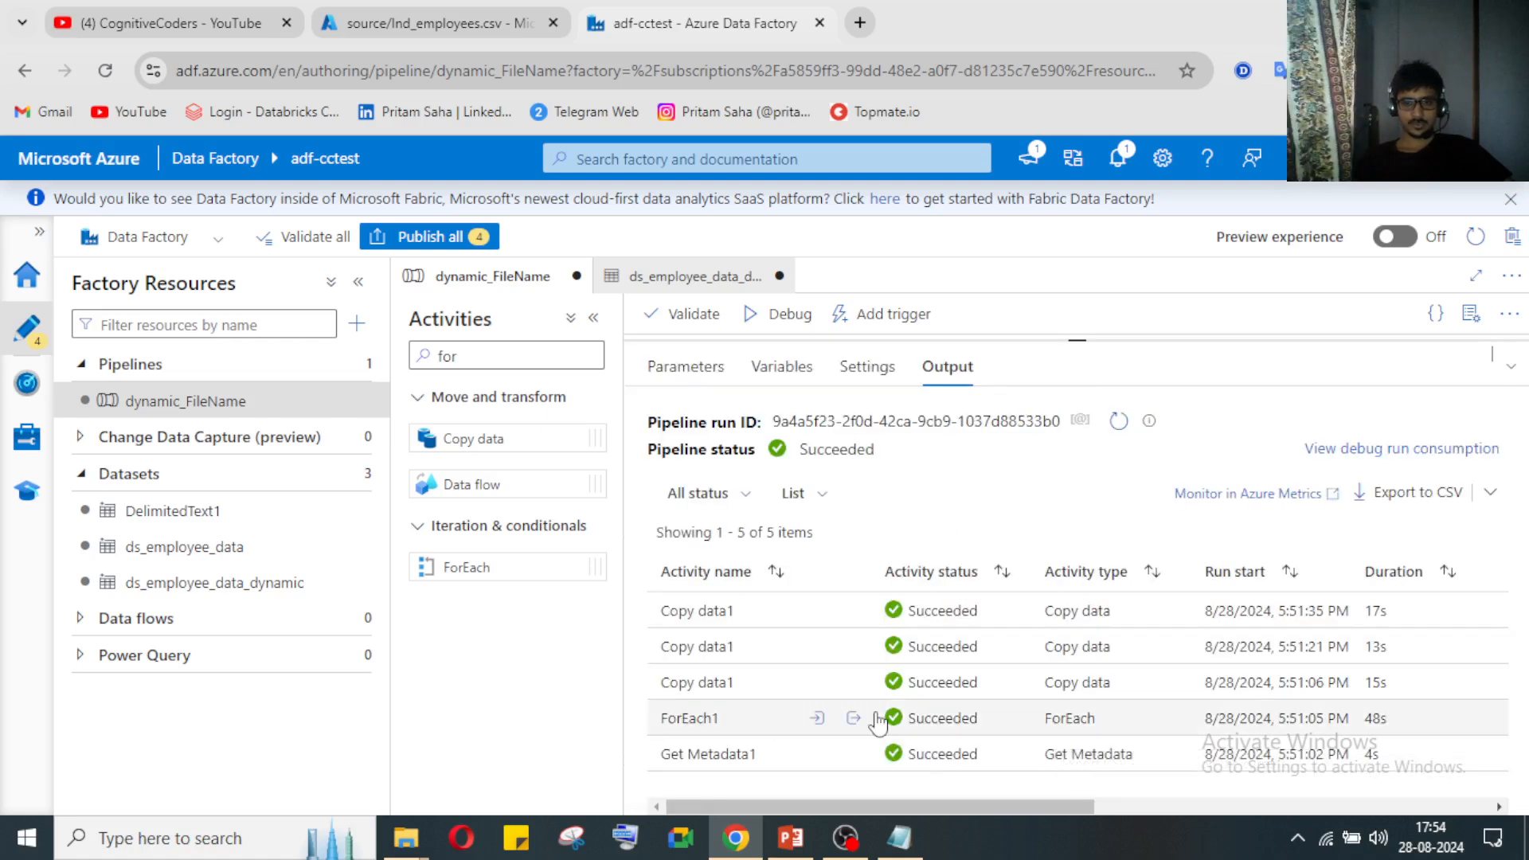
click(852, 754)
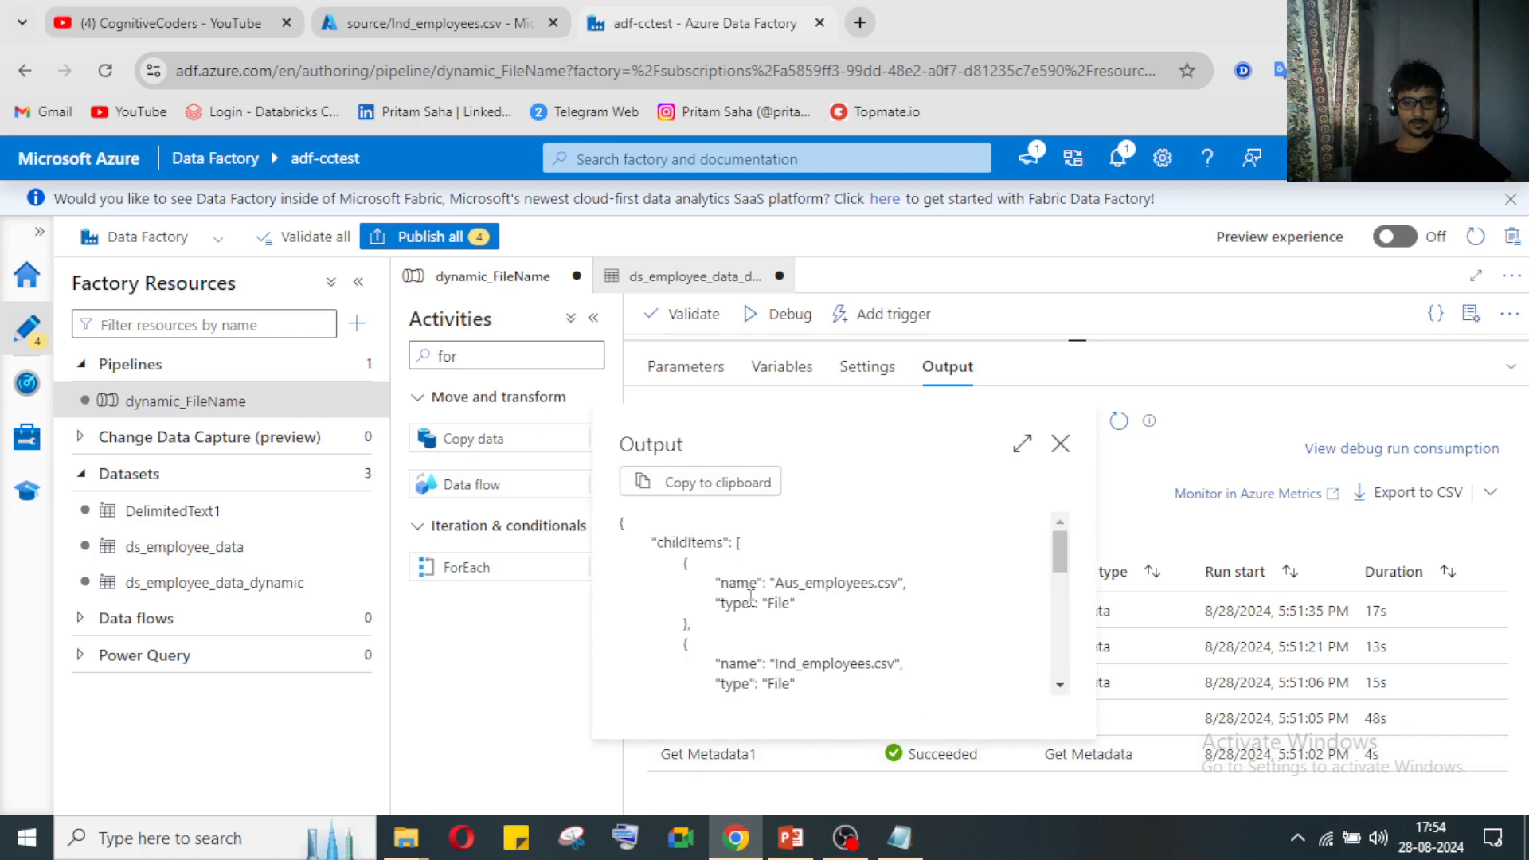
scroll(750, 586, down, 1)
scroll(750, 586, up, 1)
scroll(792, 645, down, 5)
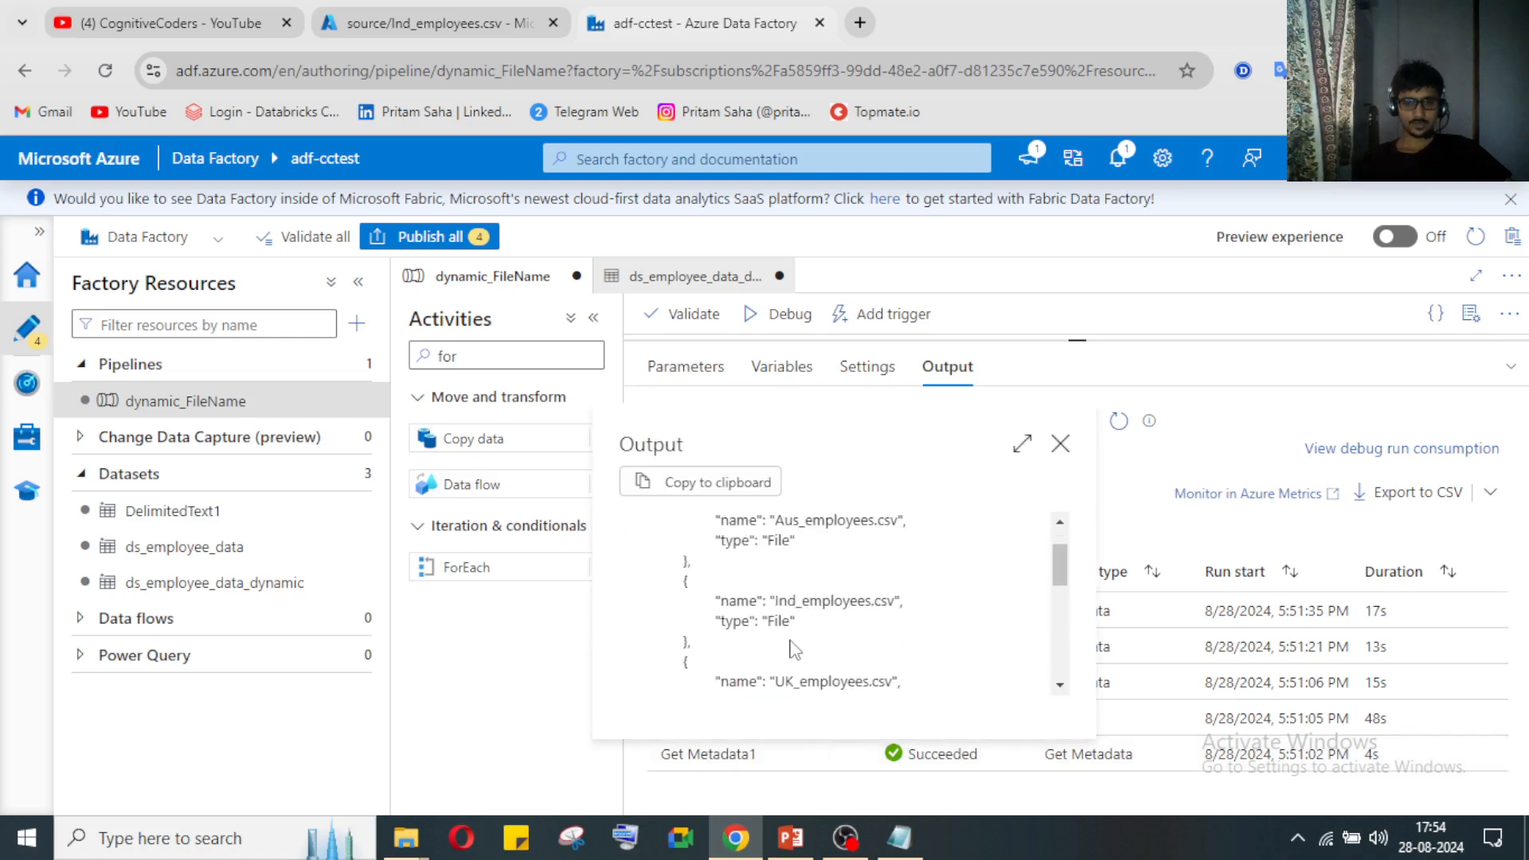
scroll(793, 645, up, 5)
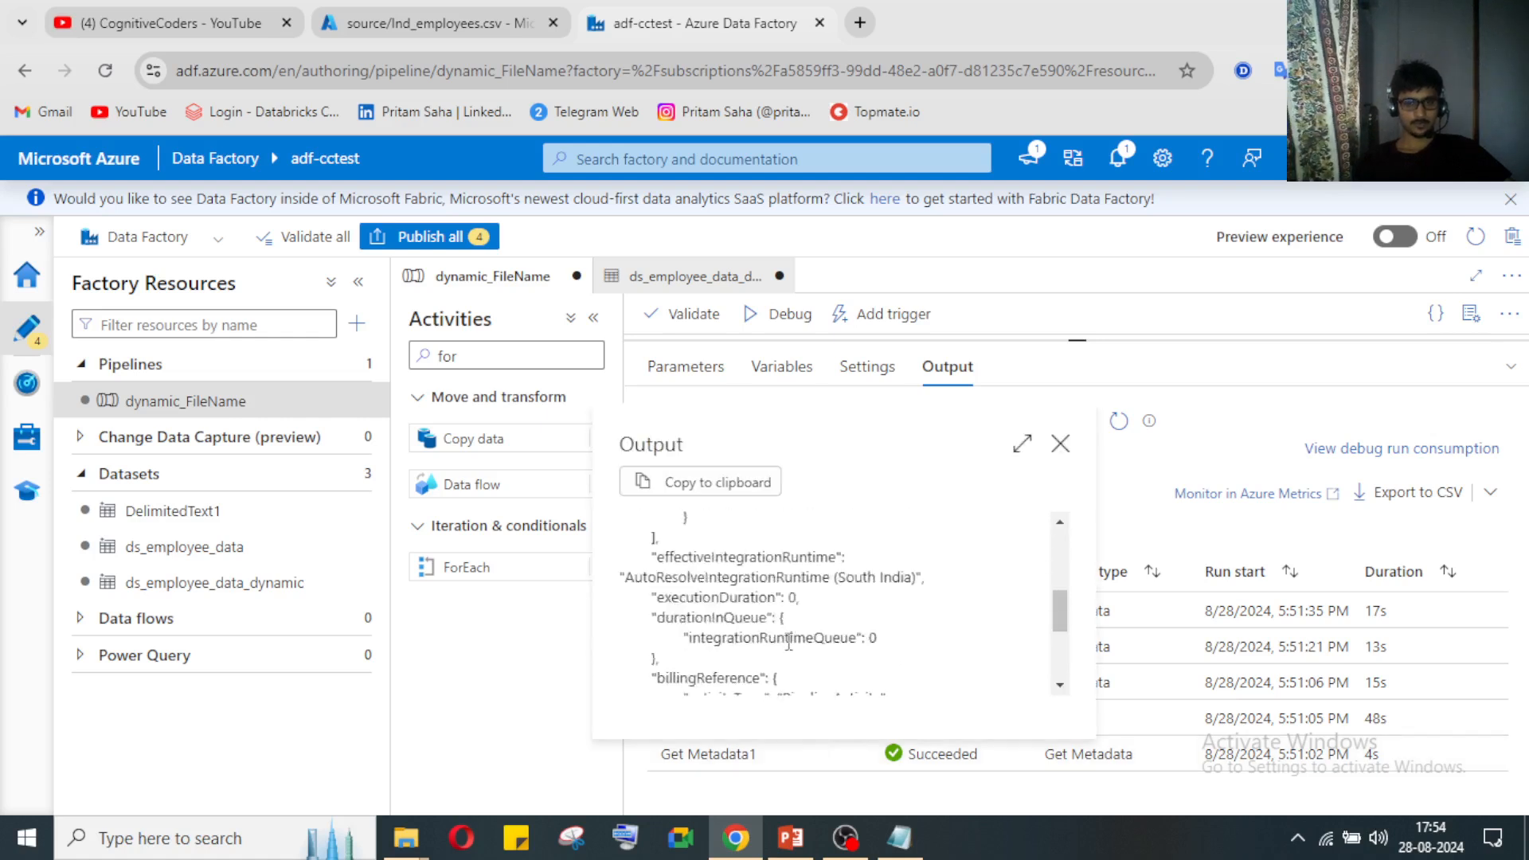
click(1060, 444)
Step: Review the general properties of the Get Metadata1 activity on the pipeline canvas
click(1514, 369)
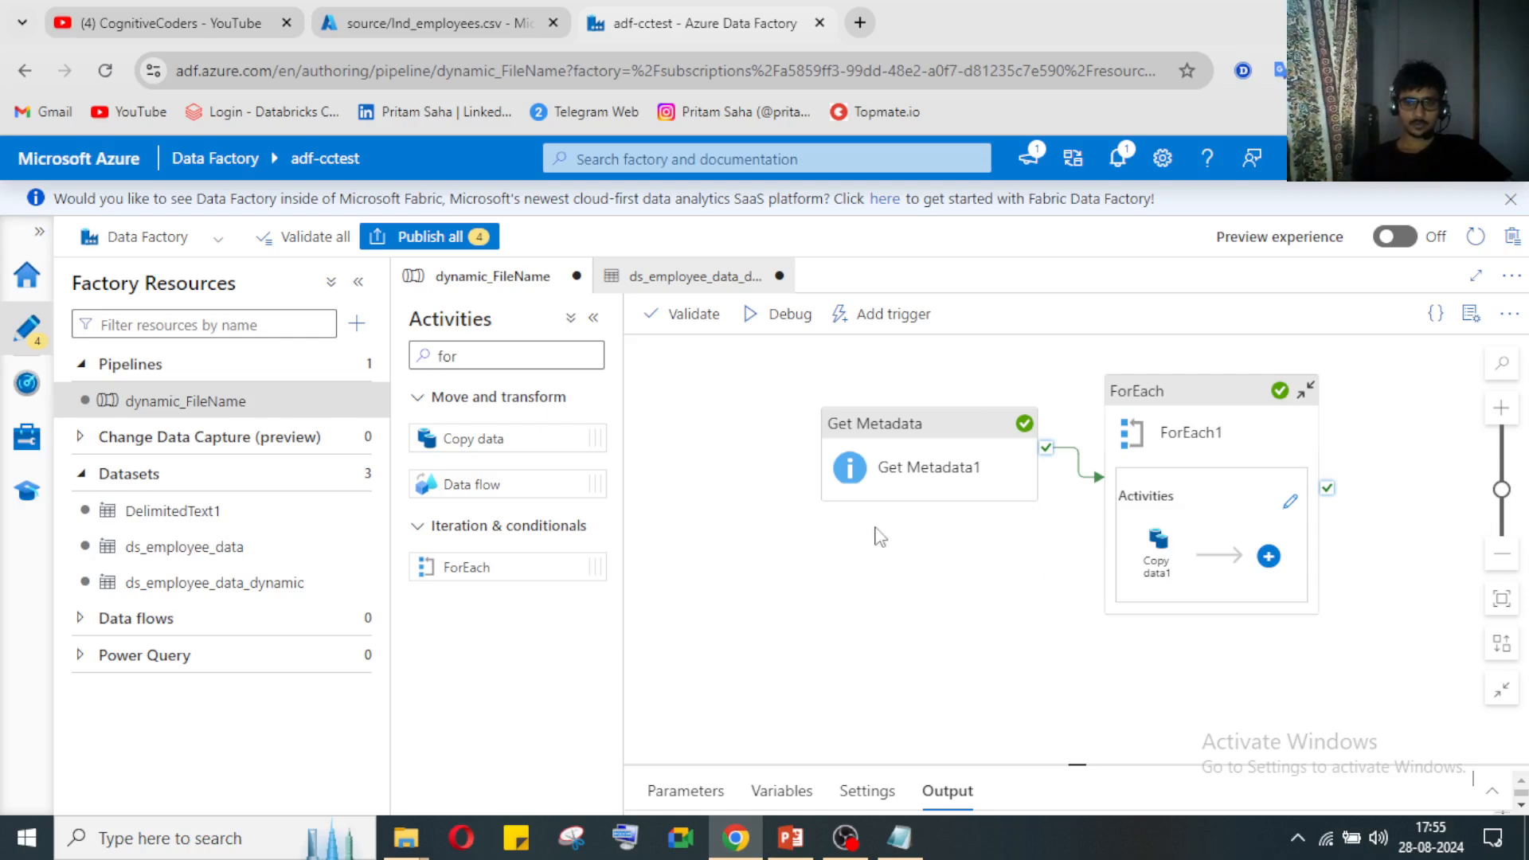
click(926, 465)
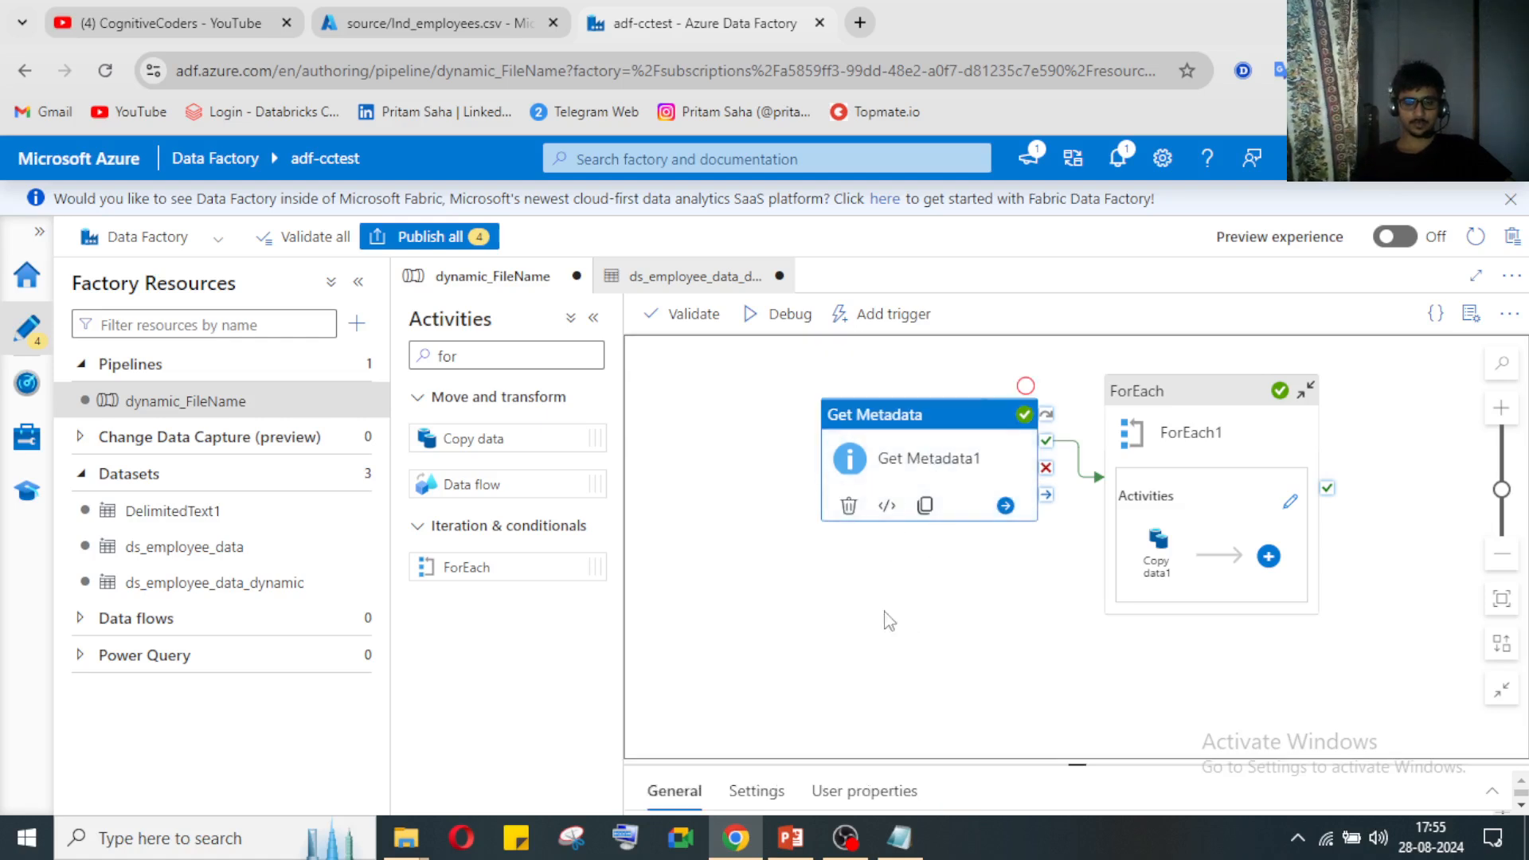
click(1492, 791)
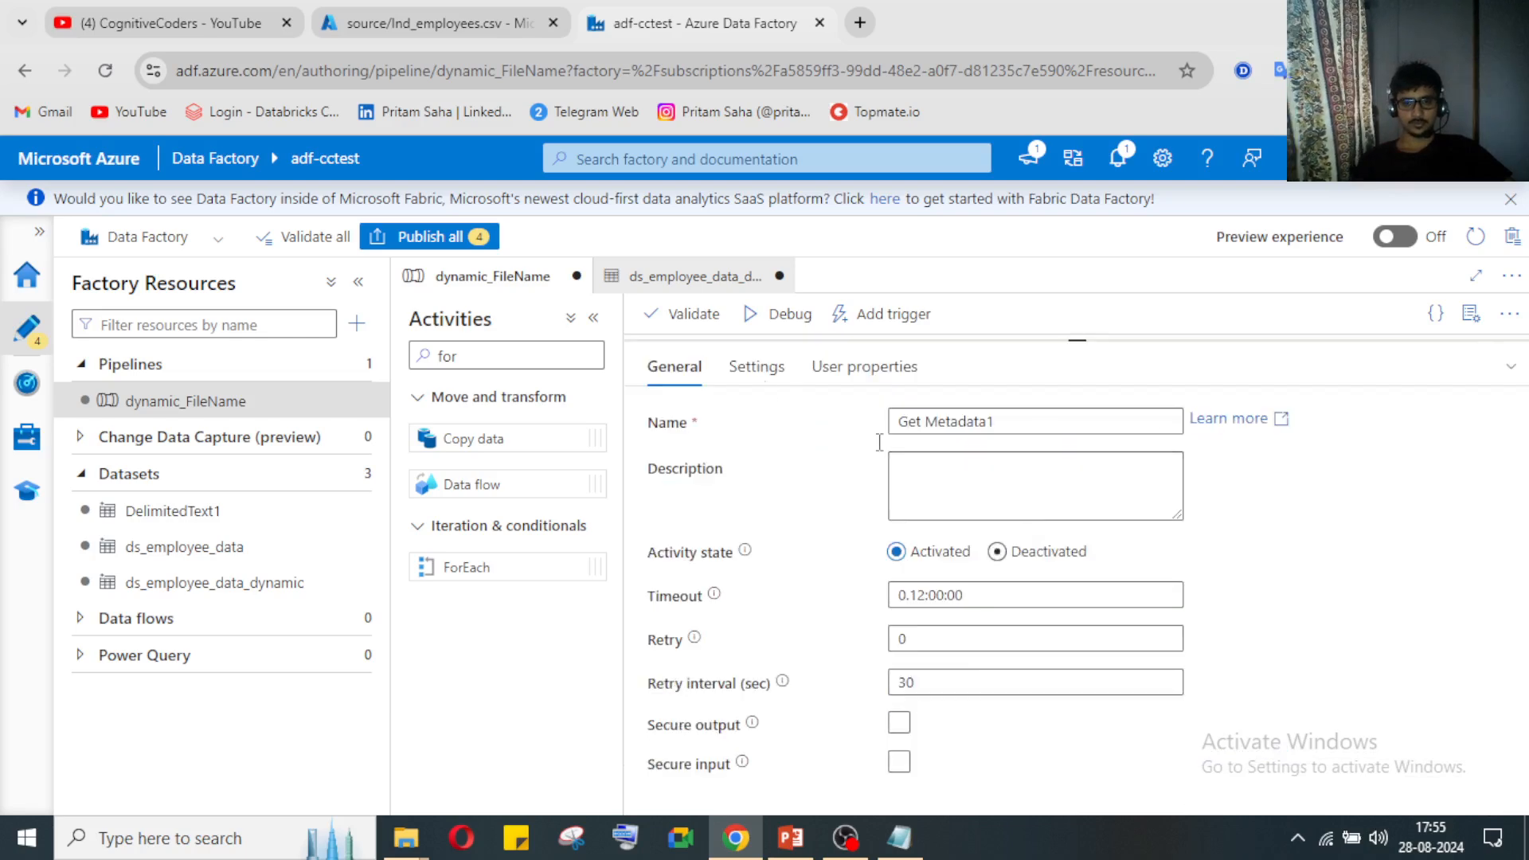
click(1511, 366)
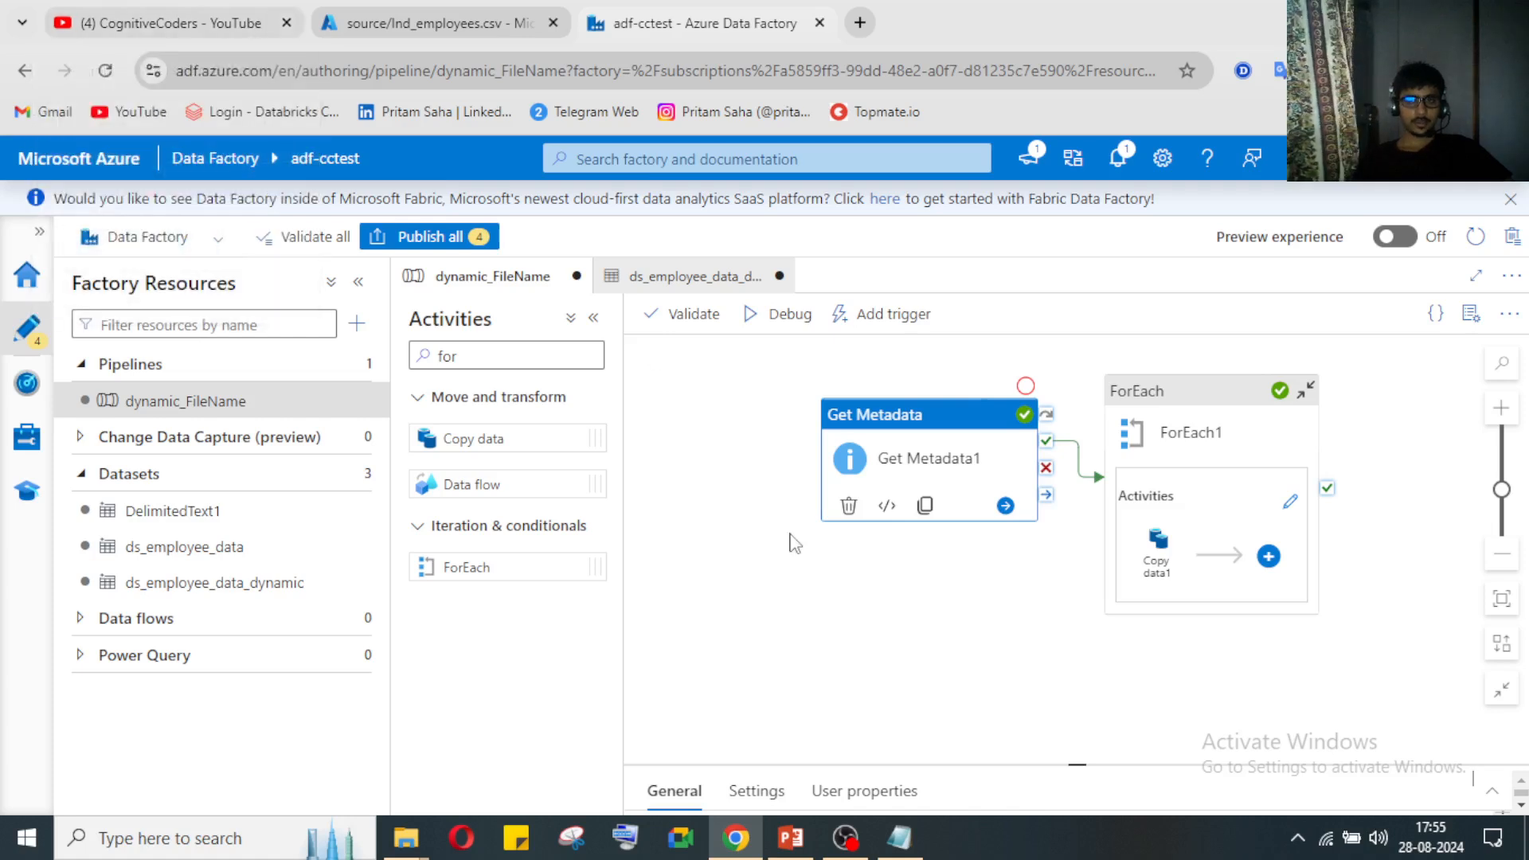
Step: Switch to YouTube and look over the created playlists on the CognitiveCoders channel
click(237, 20)
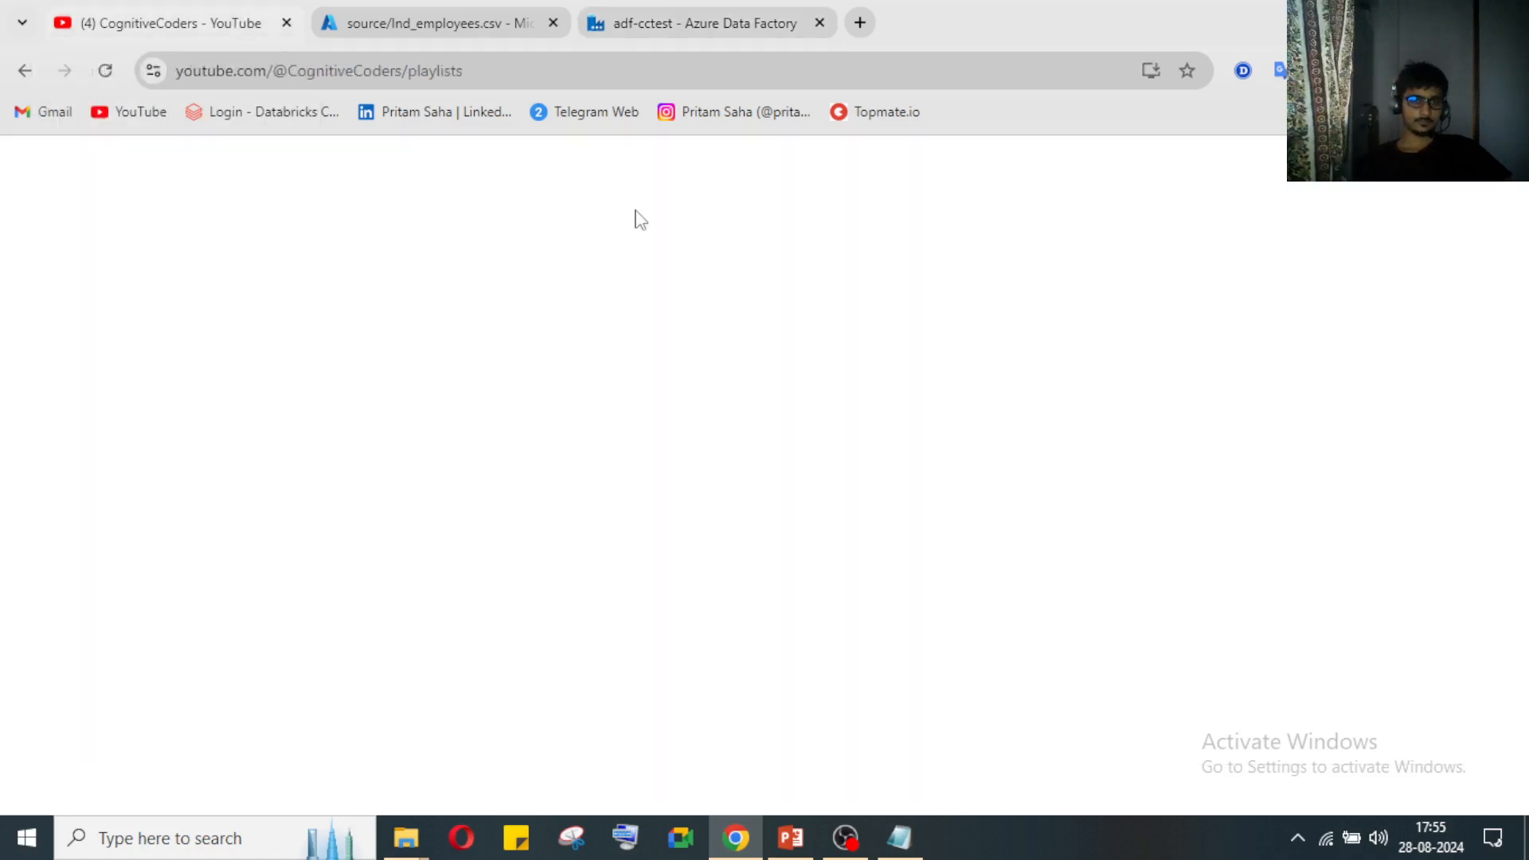
scroll(801, 460, up, 5)
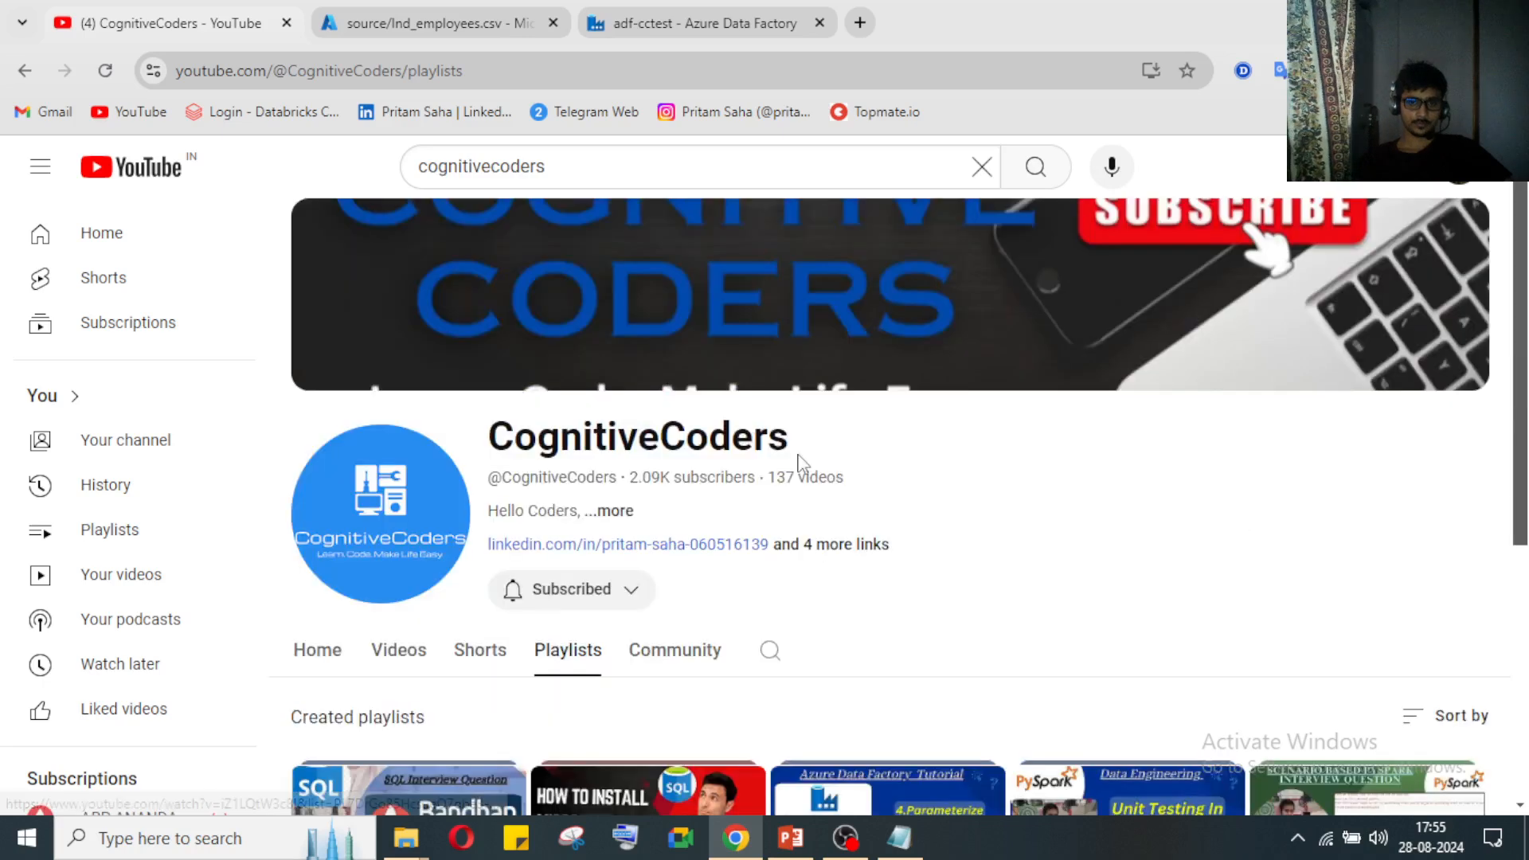
scroll(801, 461, down, 5)
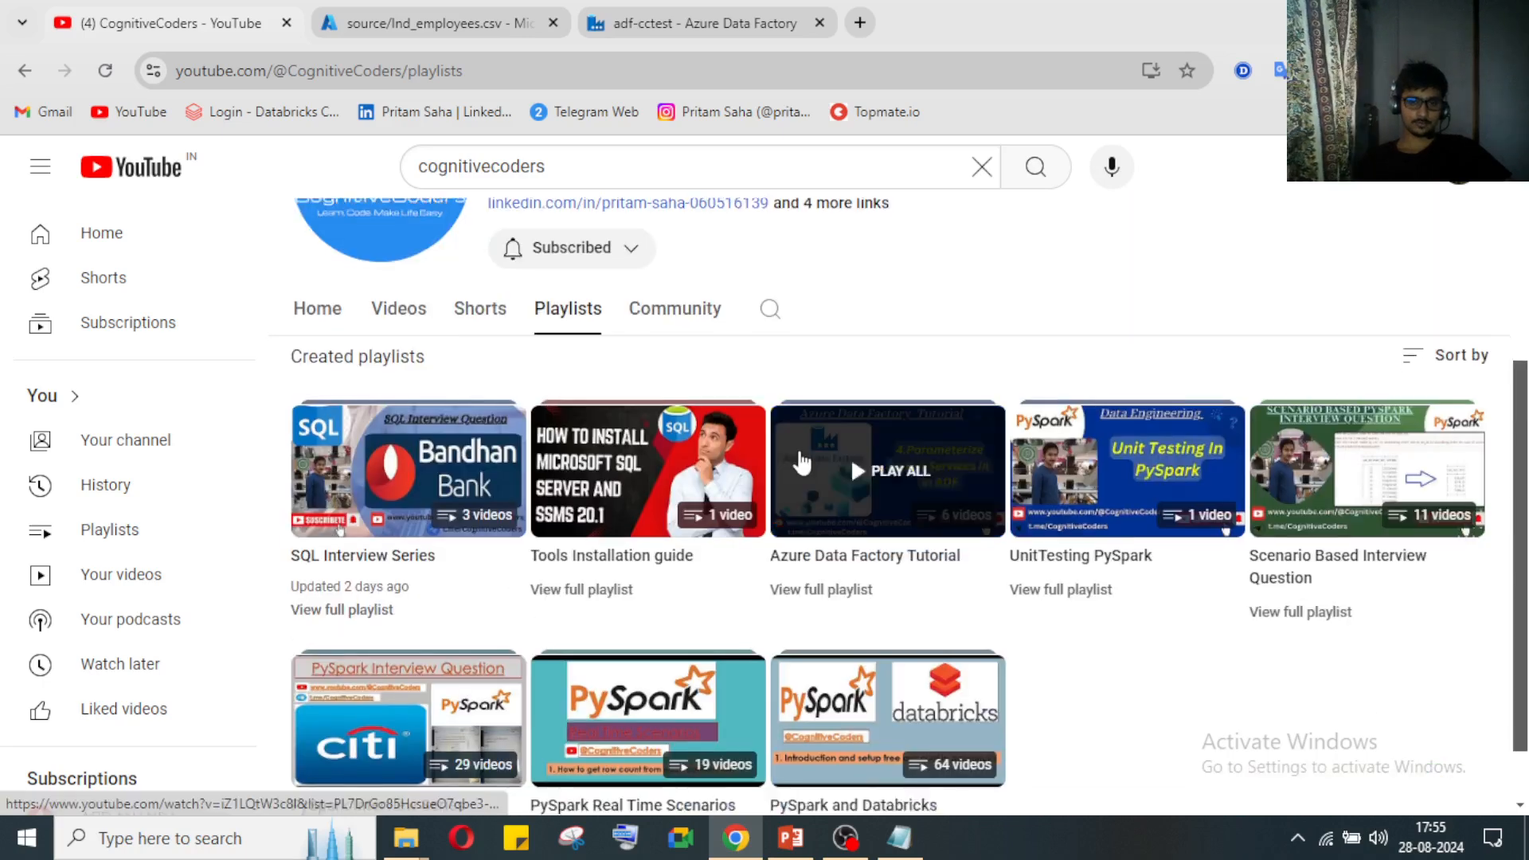
scroll(801, 461, up, 5)
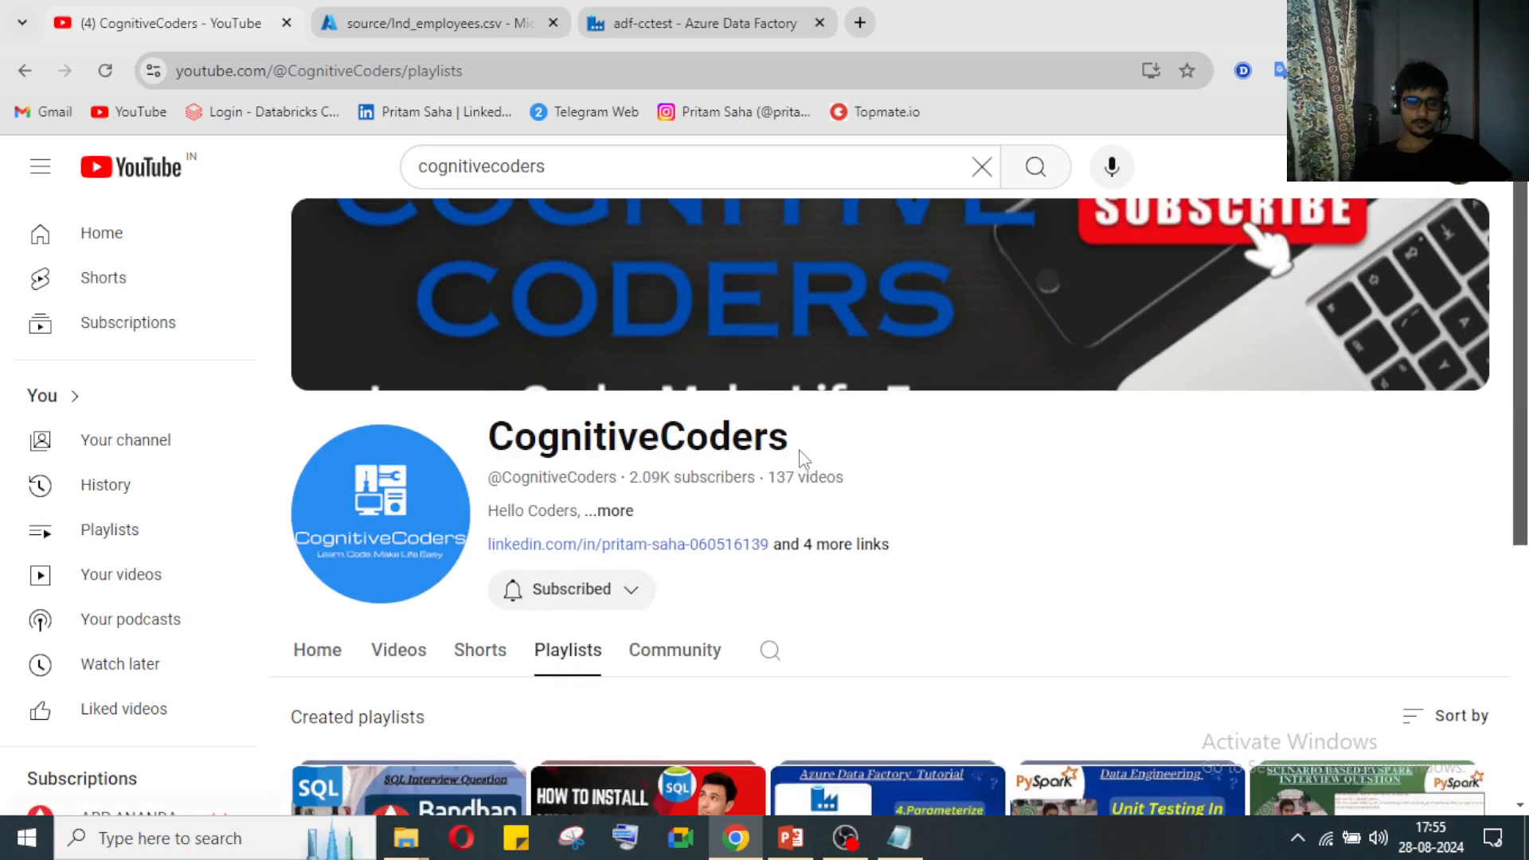